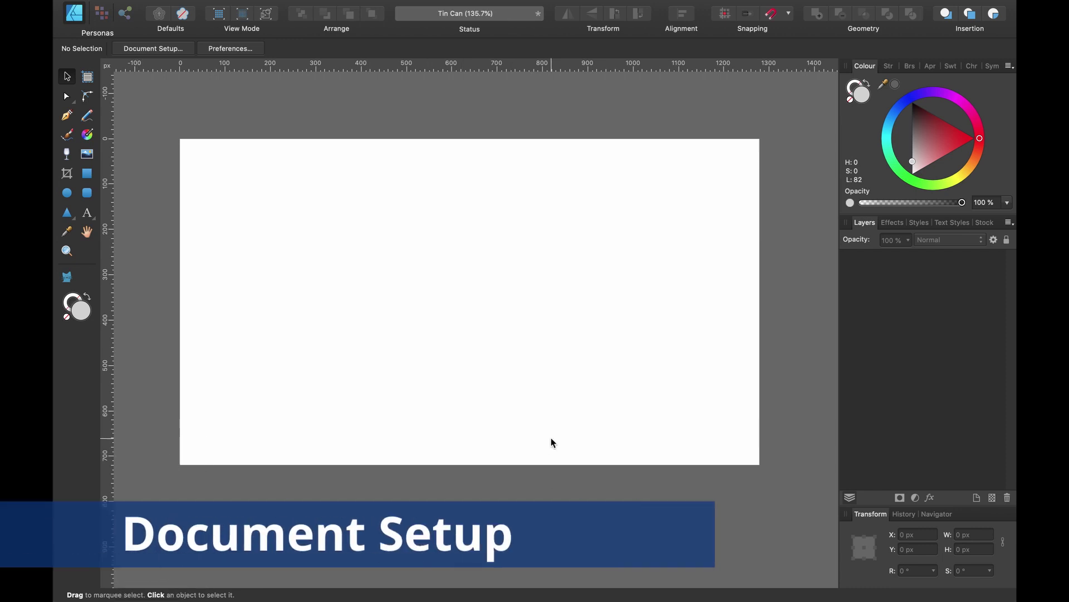
- Review the document setup's dimensions and colour format settings, and accept them
left_click(179, 46)
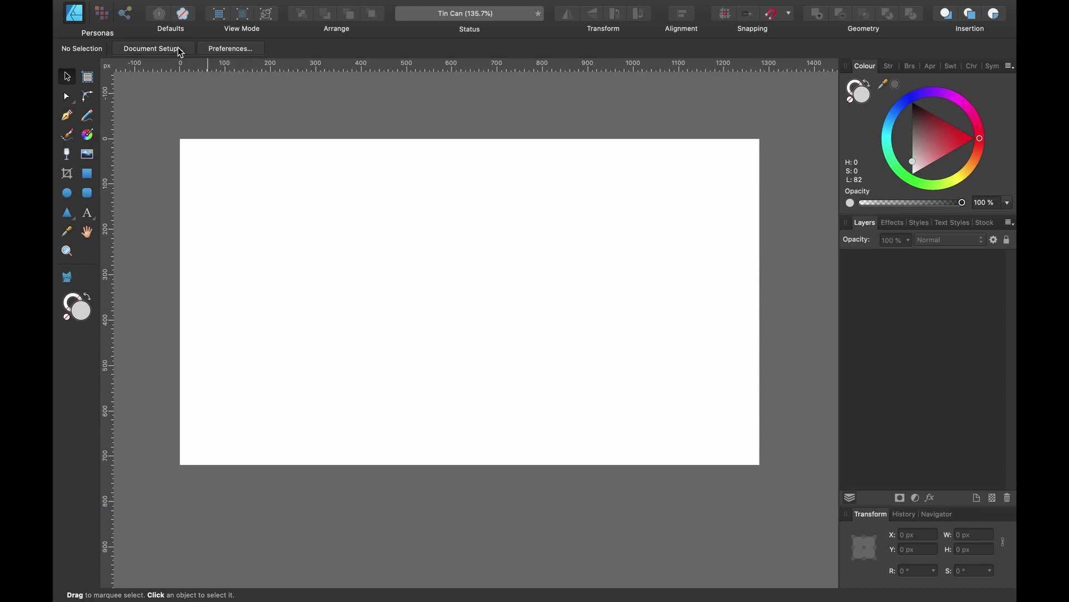
left_click(479, 99)
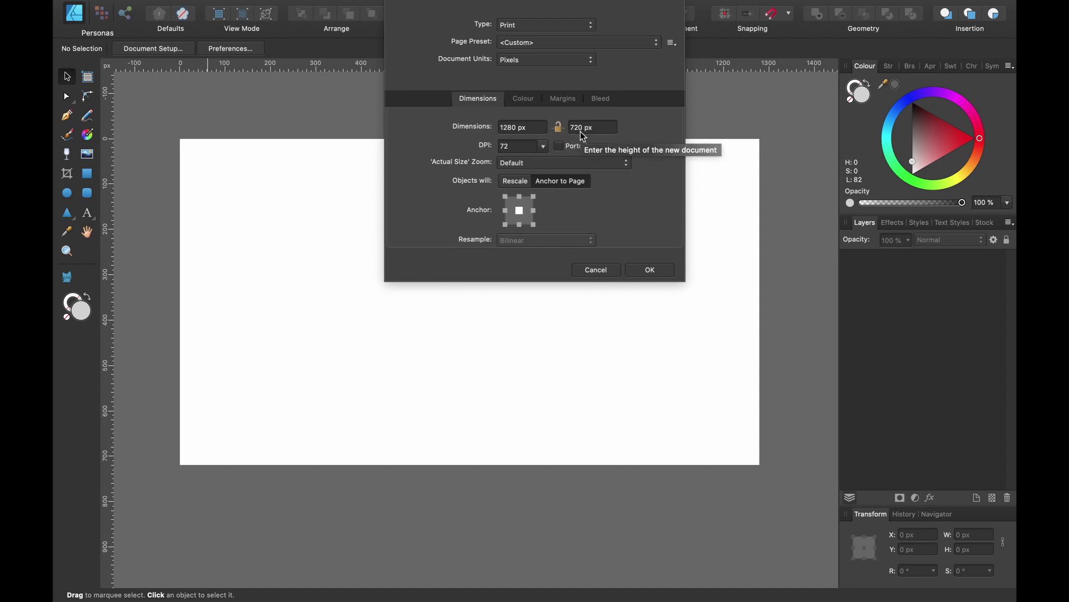
left_click(527, 103)
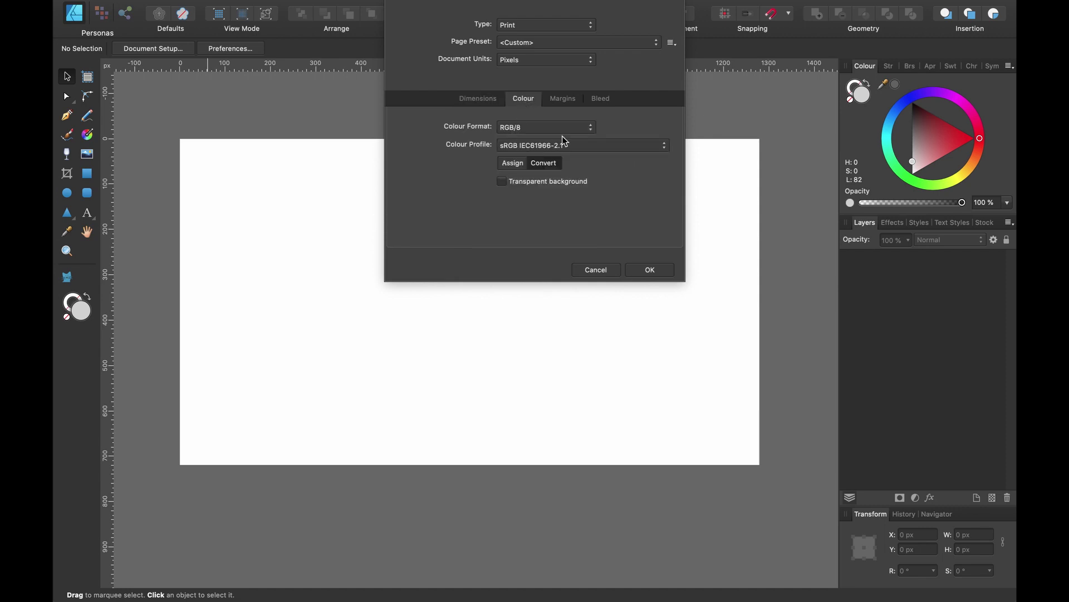
left_click(652, 270)
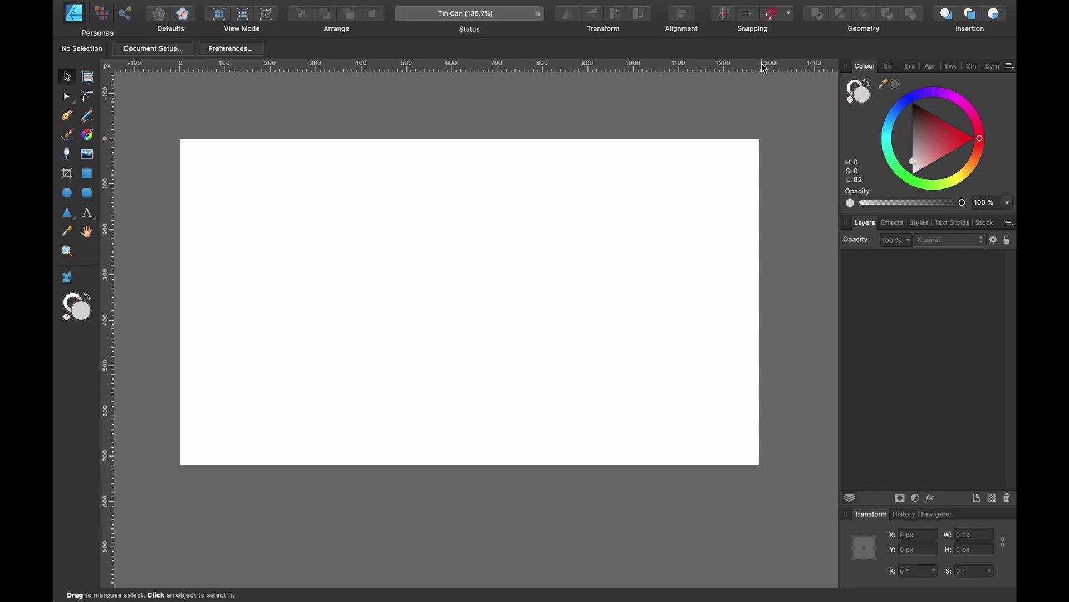
- Turn on snapping and check its options, including the Force pixel alignment setting
left_click(775, 21)
left_click(790, 17)
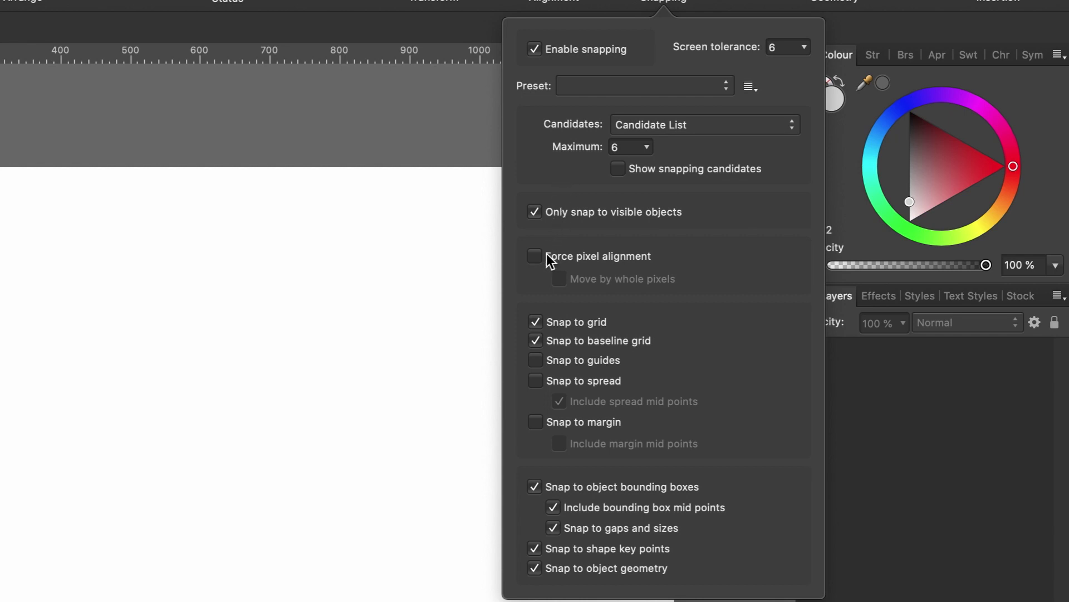
left_click(178, 429)
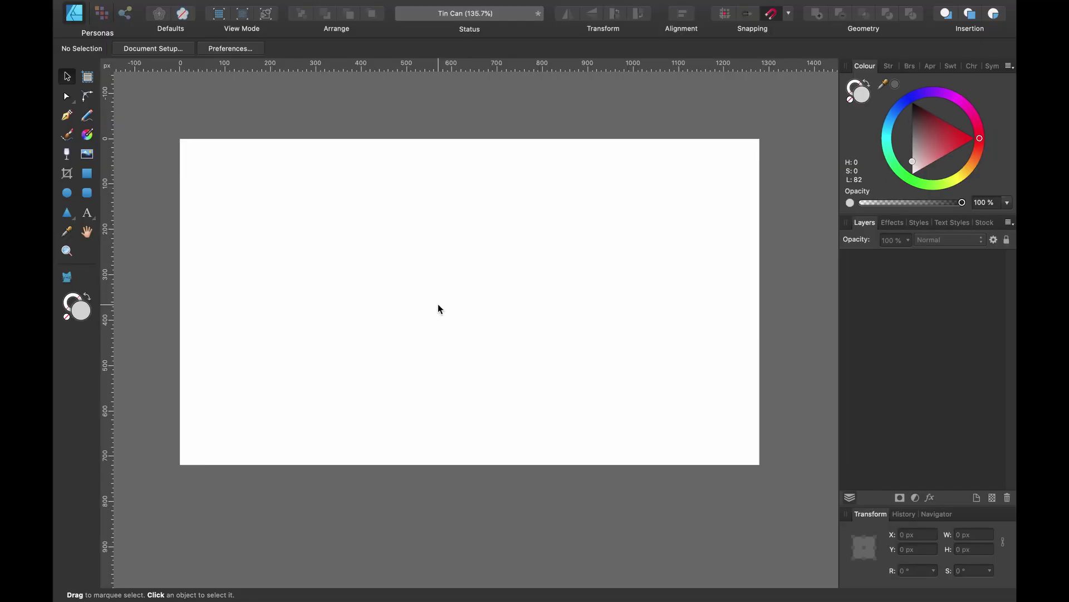
- Show the Isometric studio panel
mouse_move(299, 6)
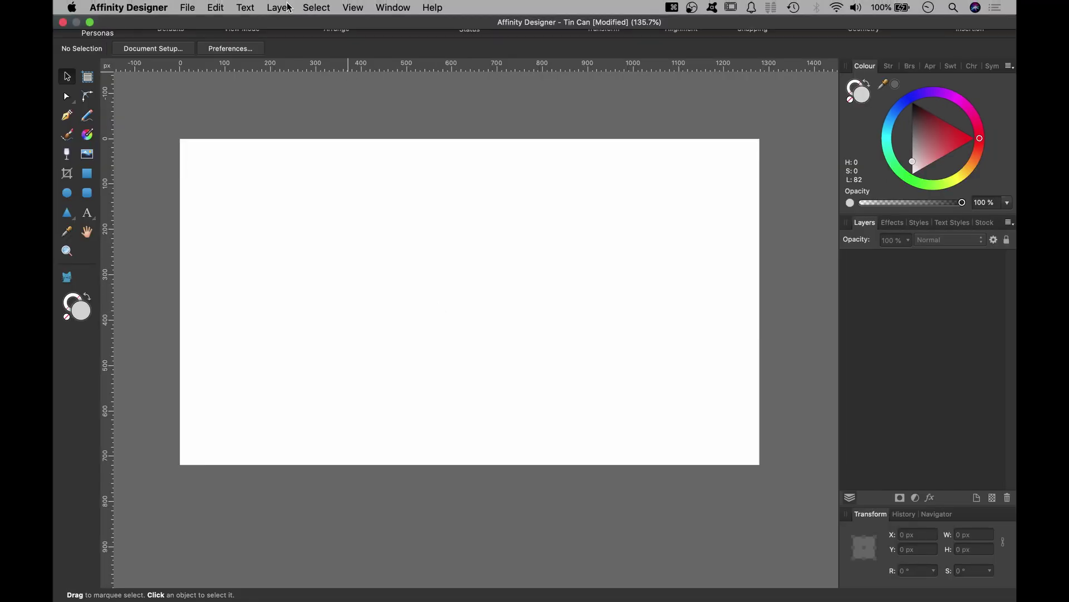
left_click(353, 8)
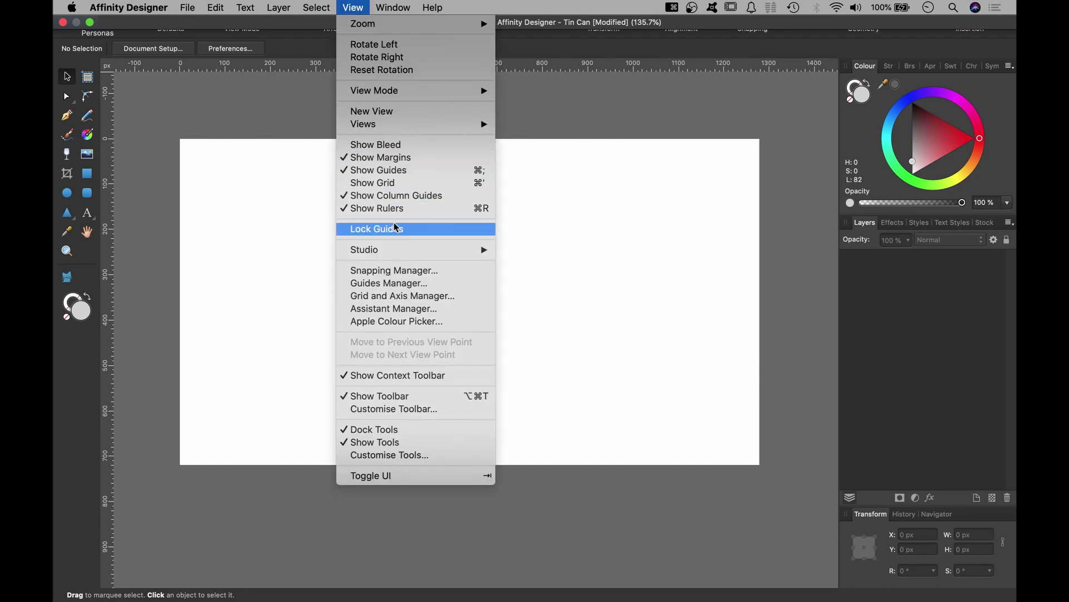
mouse_move(398, 252)
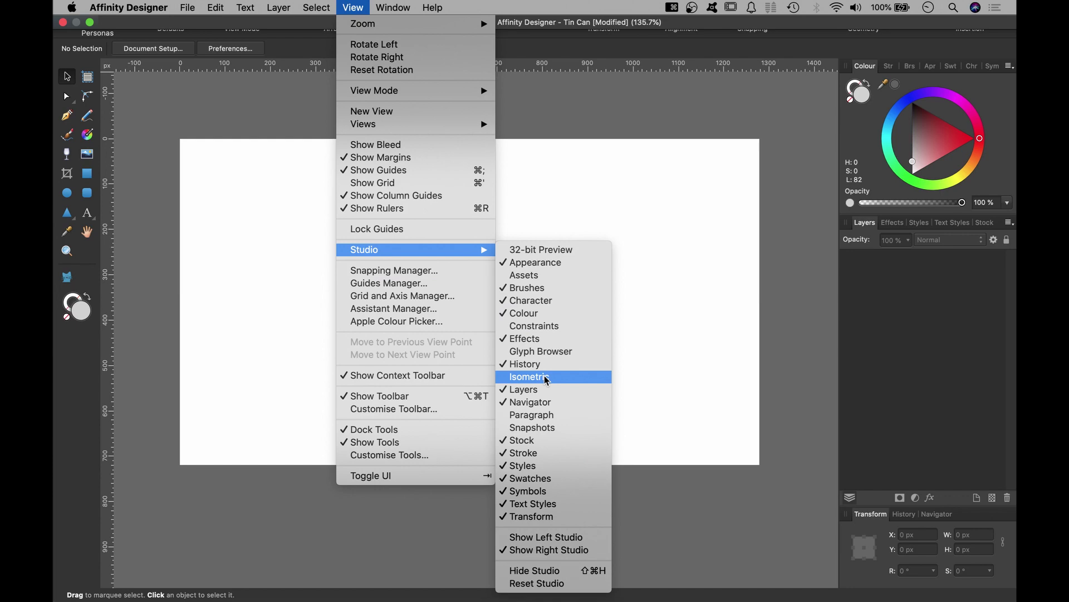
left_click(536, 376)
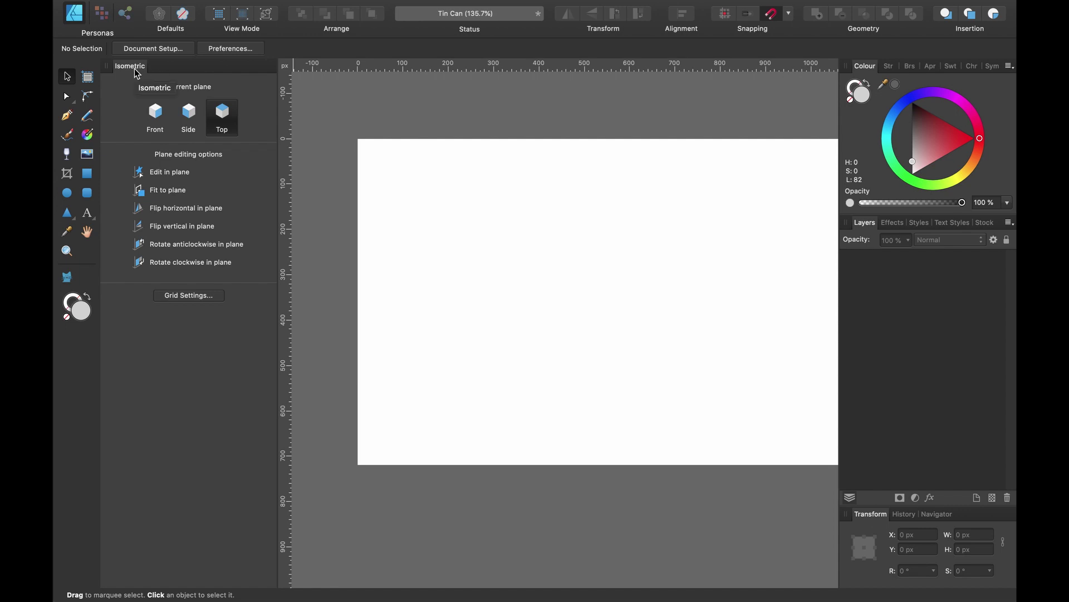
- Choose the 64x32 Pixel Isometric (with Planes) grid preset and display the grid on the page
left_click(201, 301)
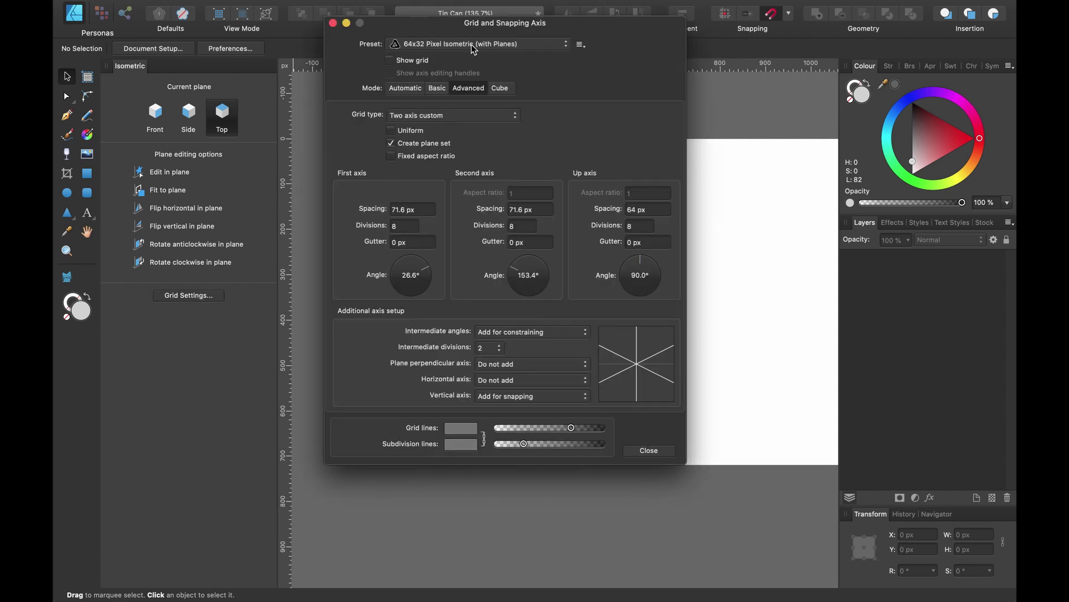
left_click(436, 49)
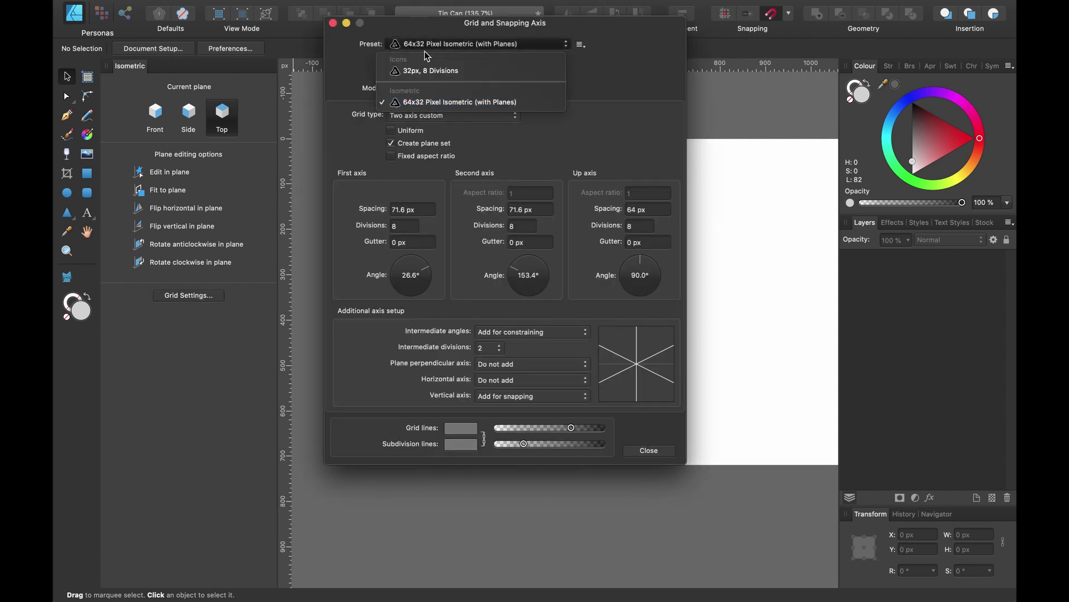
left_click(503, 102)
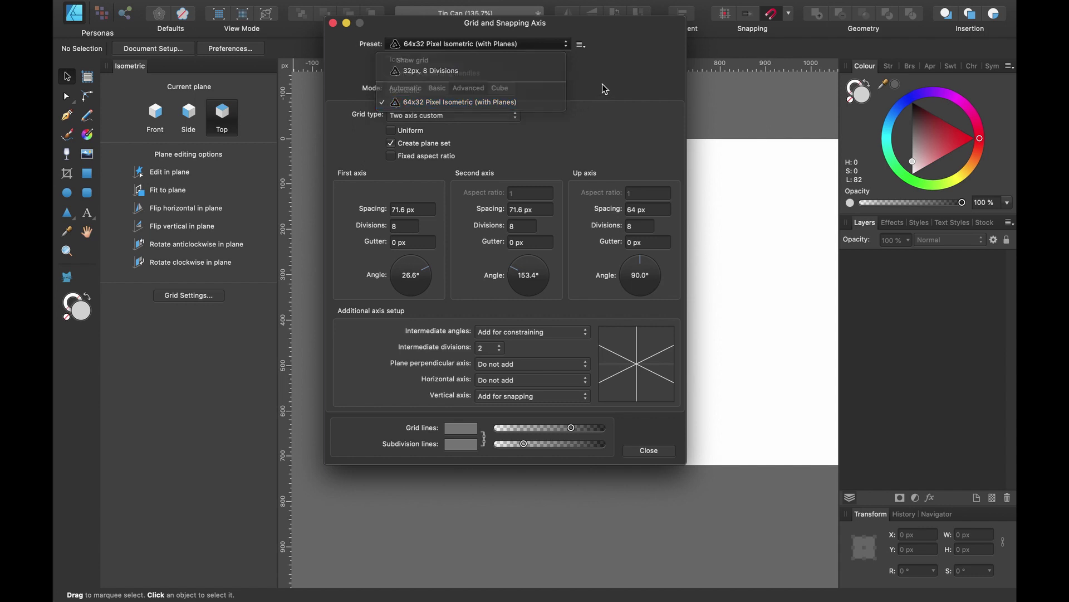
left_click(649, 450)
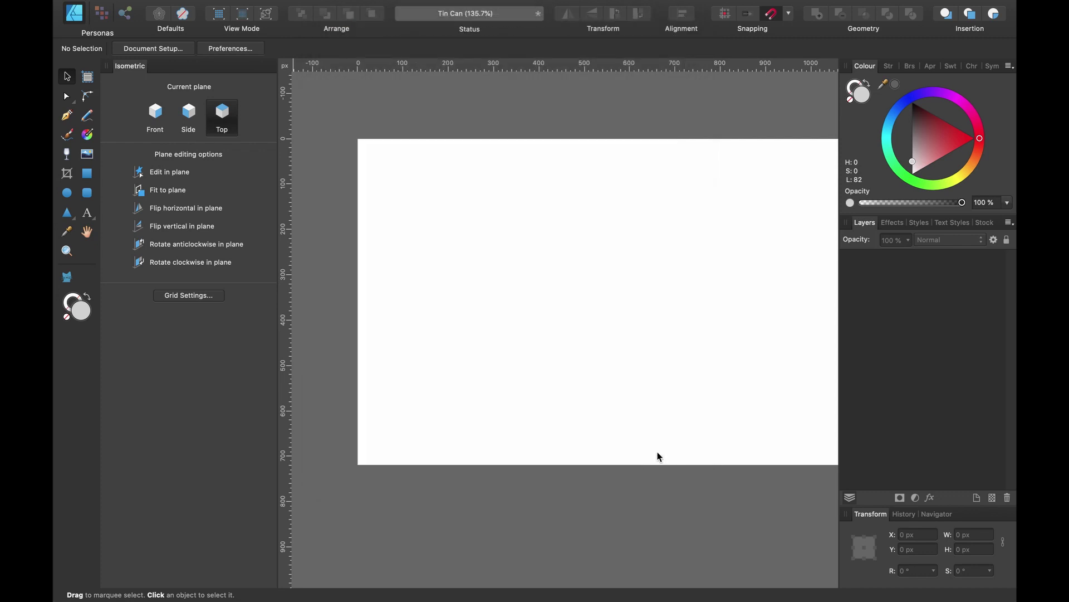
key("super+0")
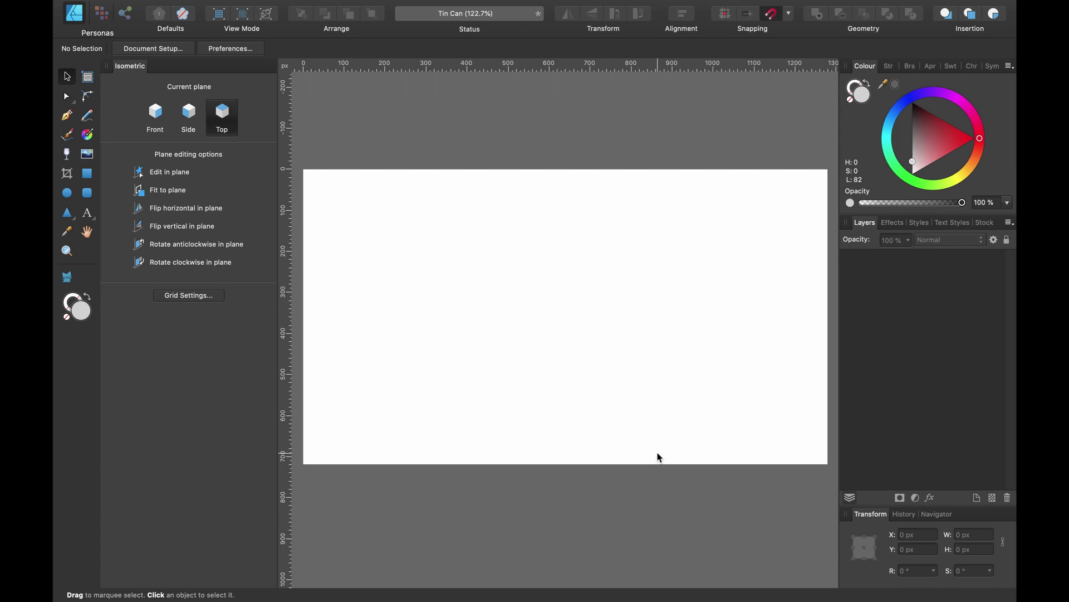
key("super+apostrophe")
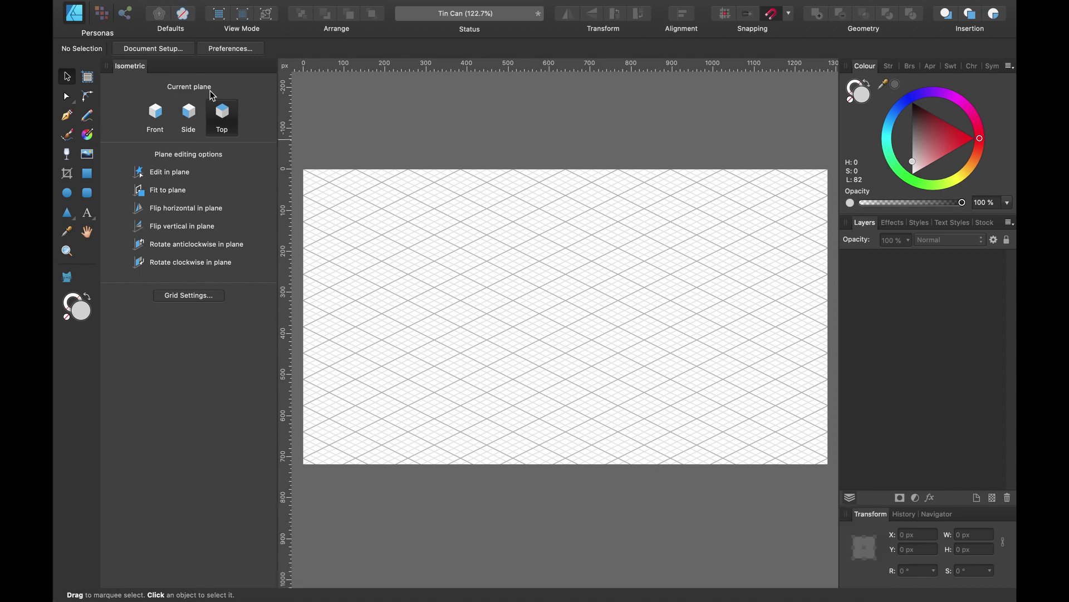
- Cycle through the Side and Front planes, finish on Top as the current plane, and enable Edit in plane
left_click(189, 116)
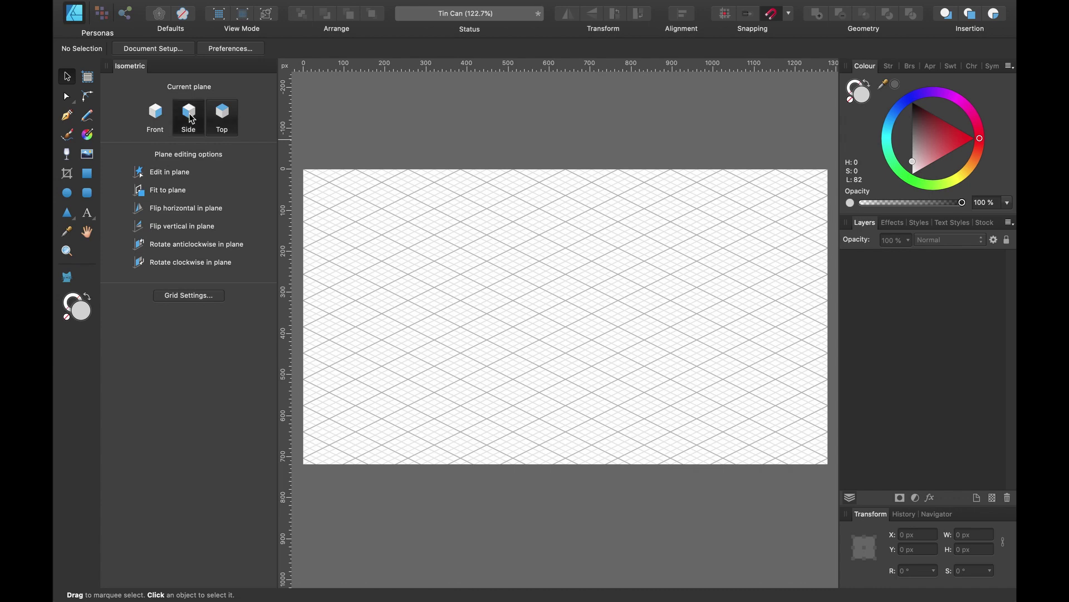
left_click(164, 118)
left_click(222, 119)
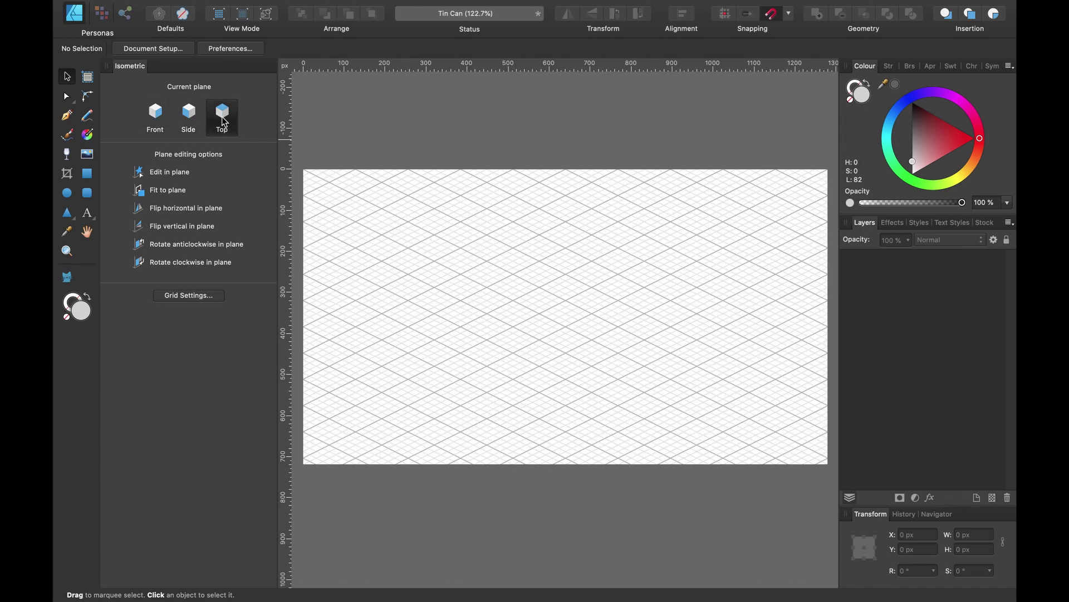
left_click(179, 177)
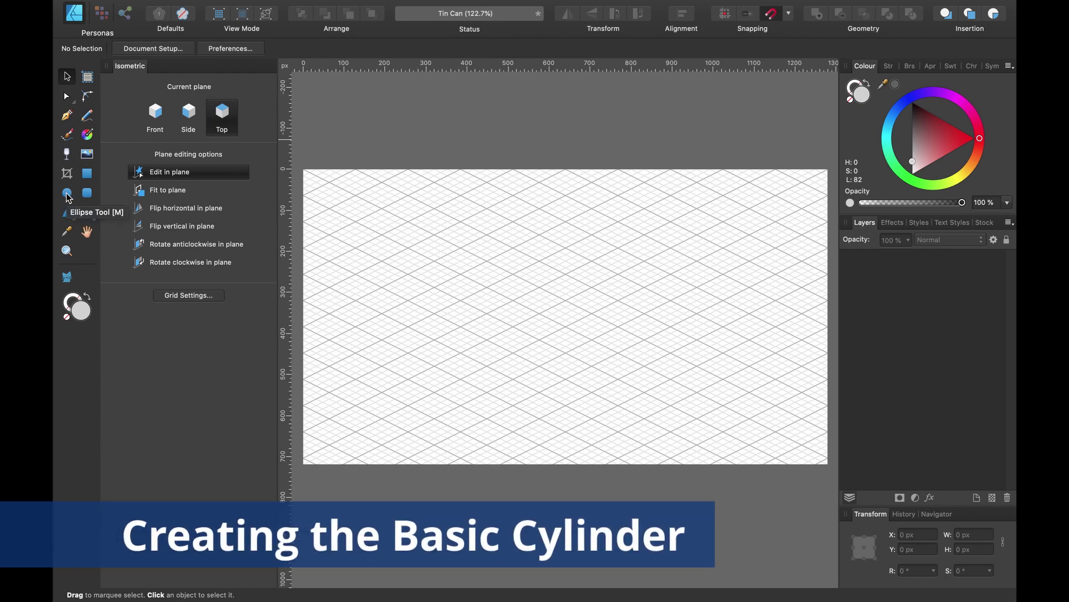
- Draw an isometric circle of about 143 × 143 px on the top plane, outward from a grid intersection near the page's lower middle
left_click(66, 193)
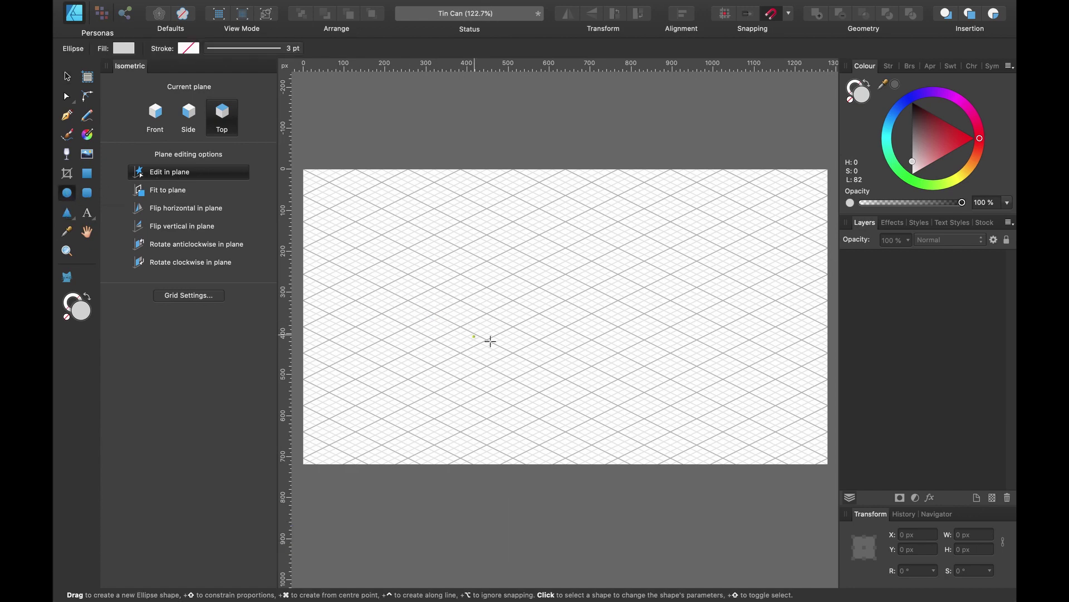
scroll(569, 400, "up", 5)
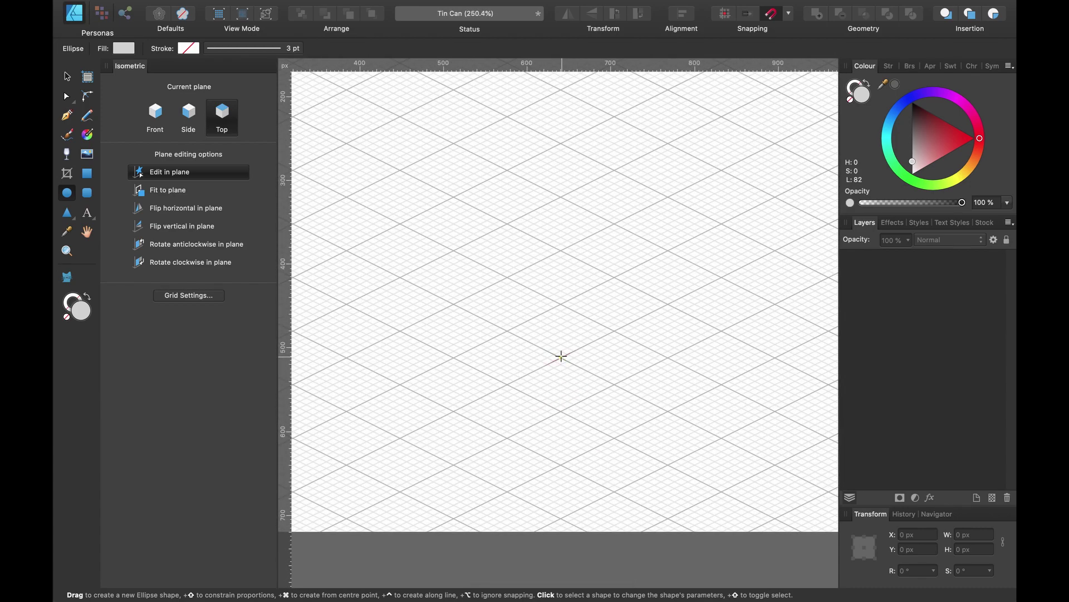
scroll(561, 357, "up", 2)
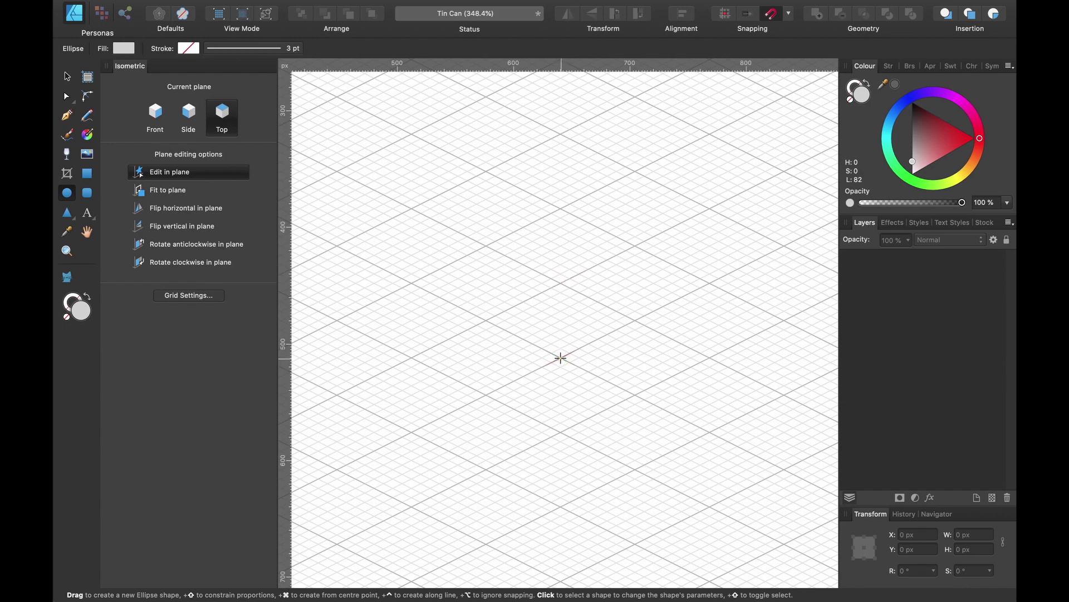
left_click_drag(561, 357, 707, 252)
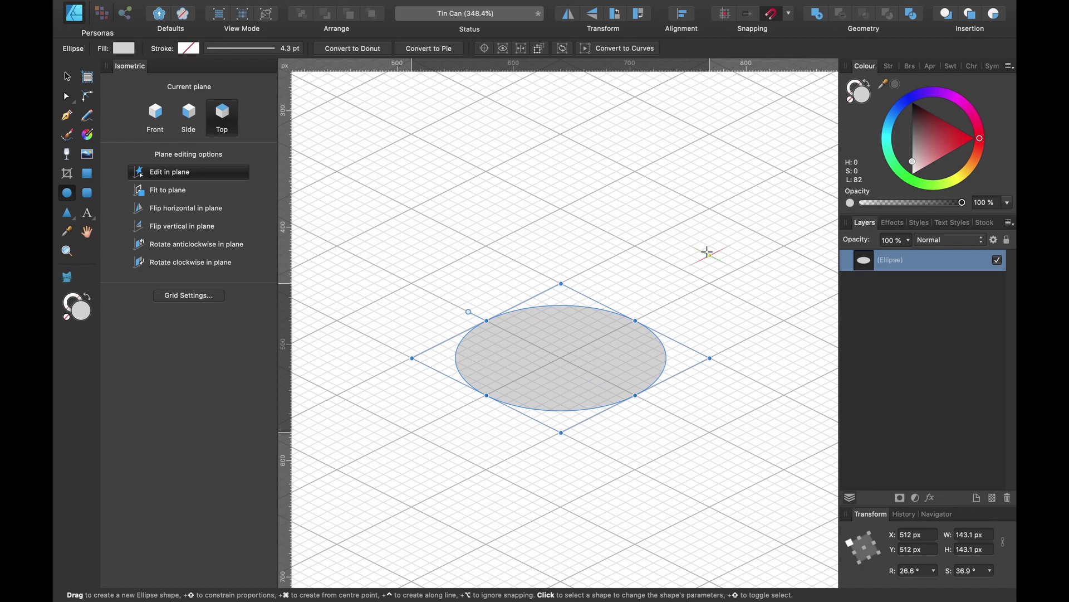
- With Edit in plane off, draw a rectangle about 41 × 27 px from the ellipse's leftmost point and fill it with grey of lightness 46
left_click(88, 174)
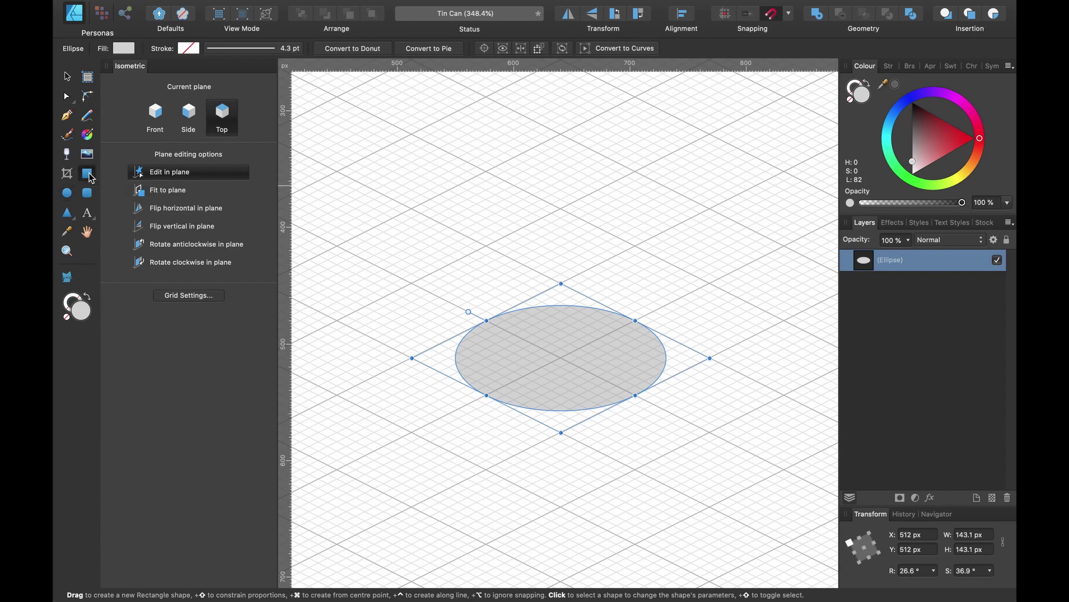
left_click(215, 176)
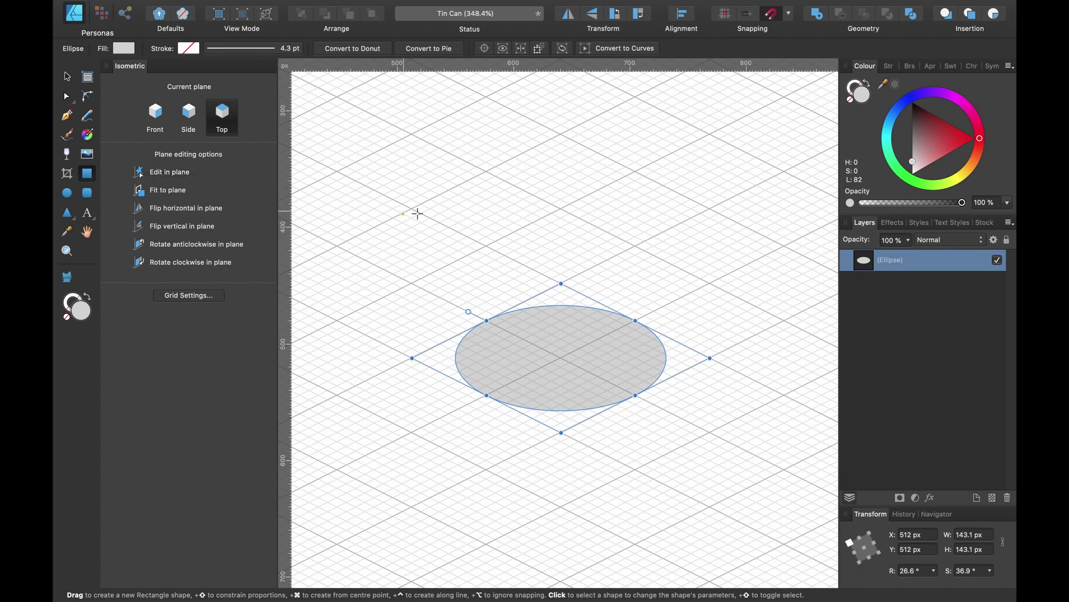
scroll(459, 353, "up", 5)
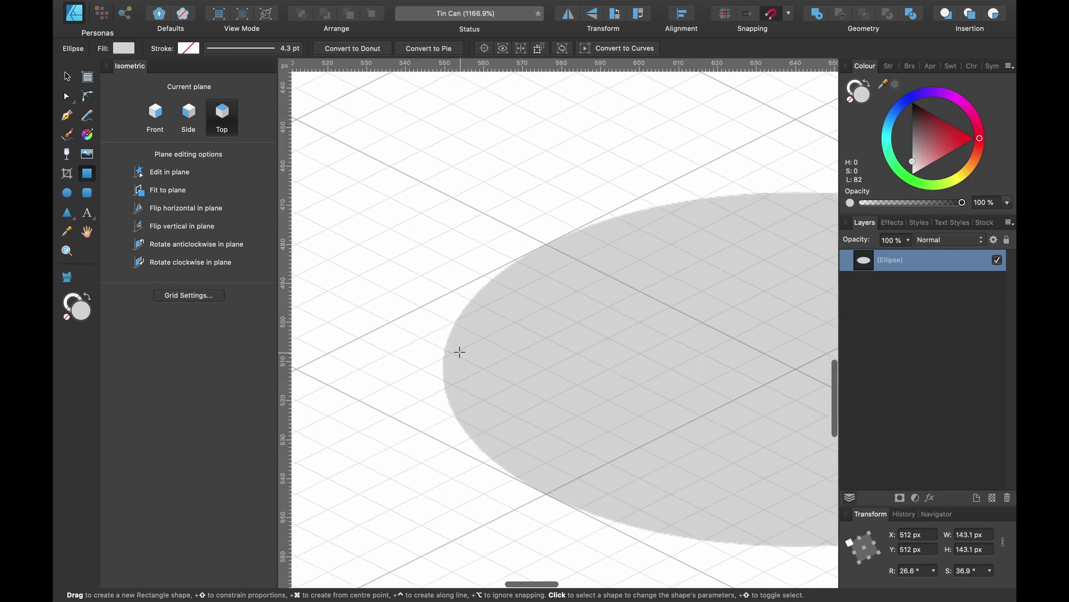
scroll(442, 368, "up", 4)
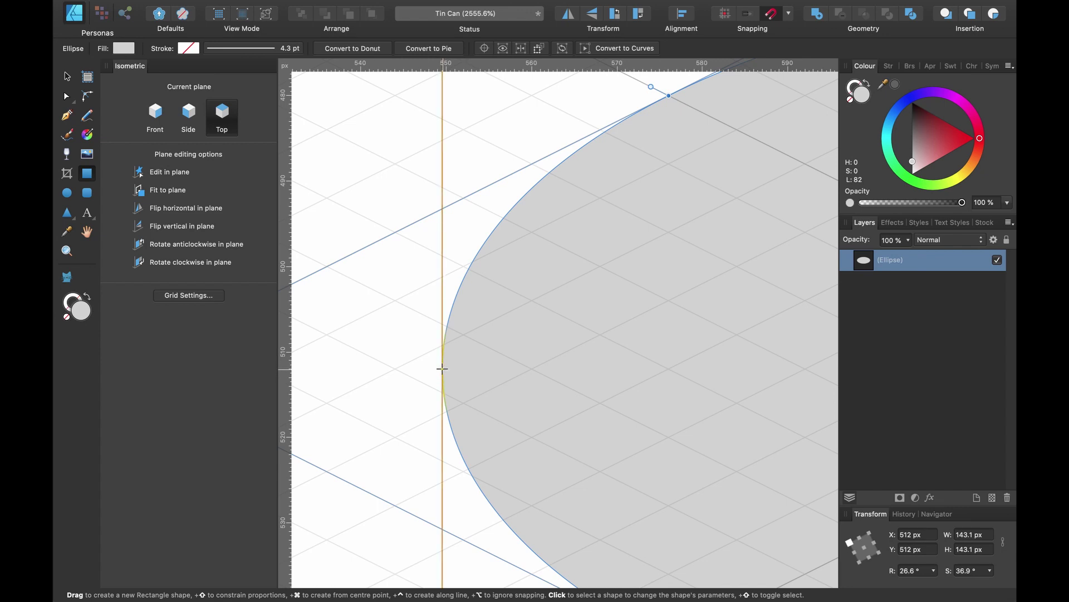
left_click_drag(442, 369, 793, 139)
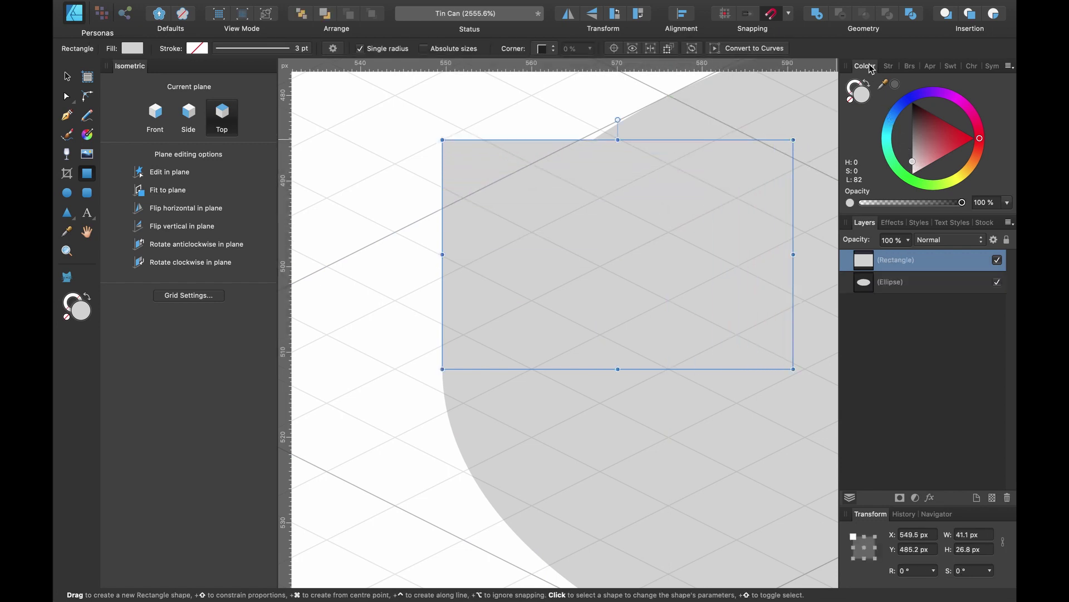
left_click_drag(914, 166, 903, 139)
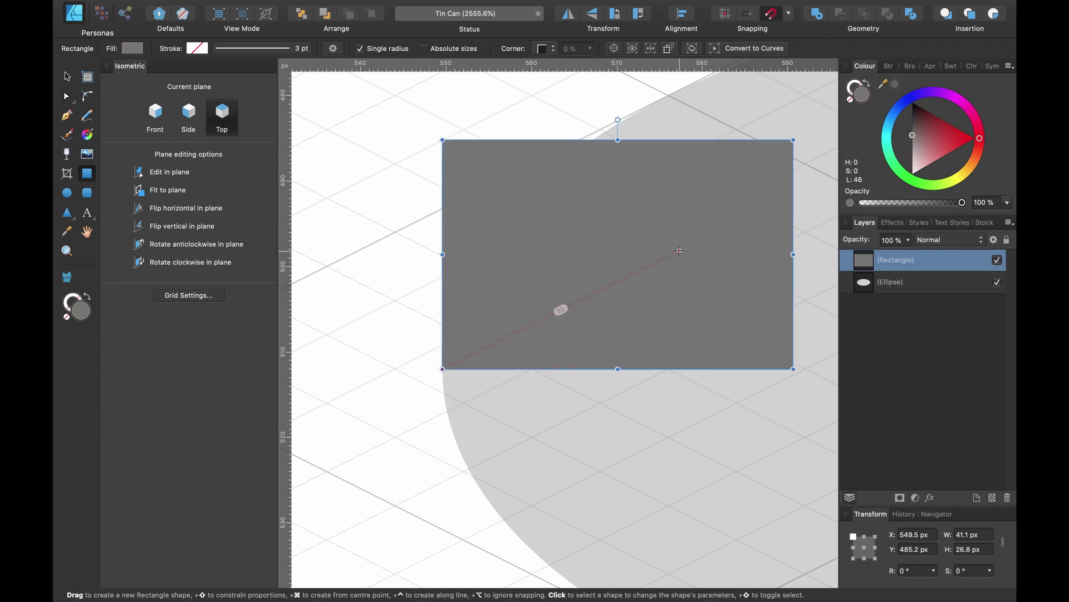
- Stretch the rectangle to the ellipse's rightmost point, 181 px wide, and raise its upper edge to a height of about 211 px
scroll(679, 250, "down", 8)
scroll(679, 250, "right", 5)
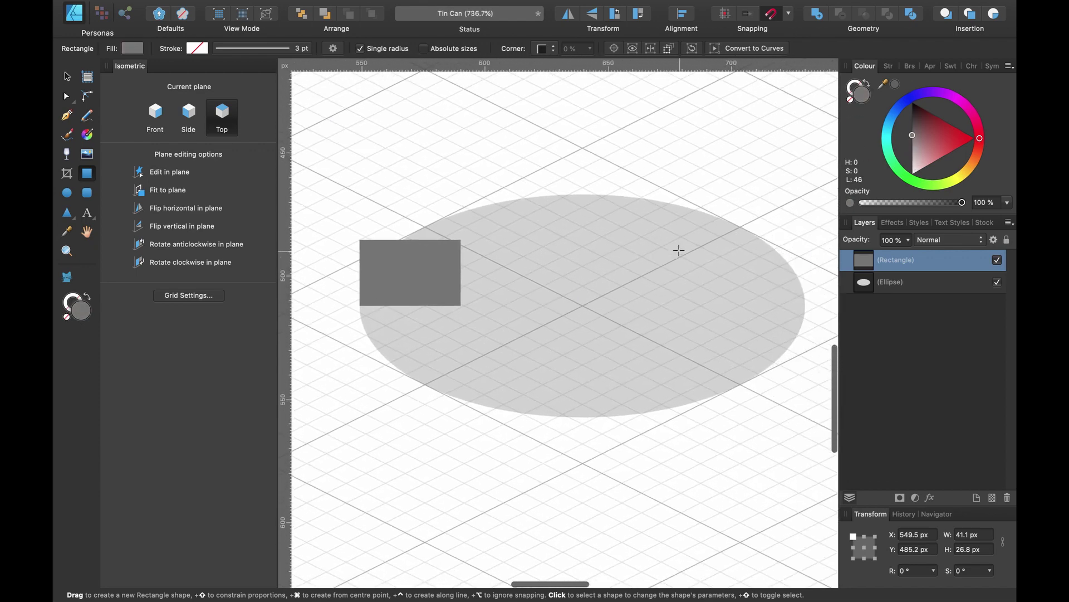
left_click_drag(446, 270, 791, 259)
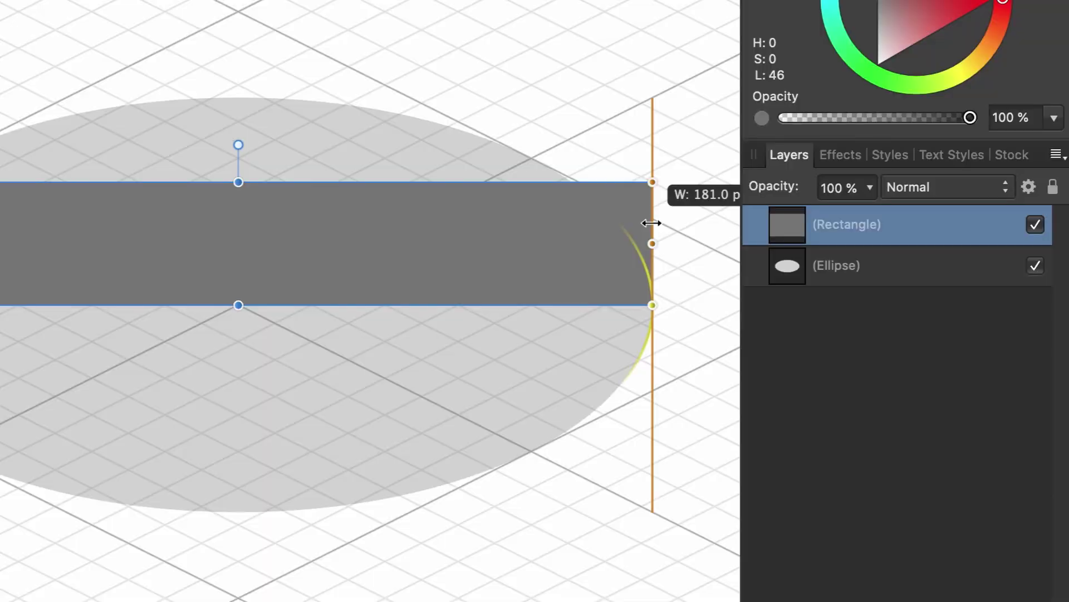
left_click_drag(651, 223, 651, 223)
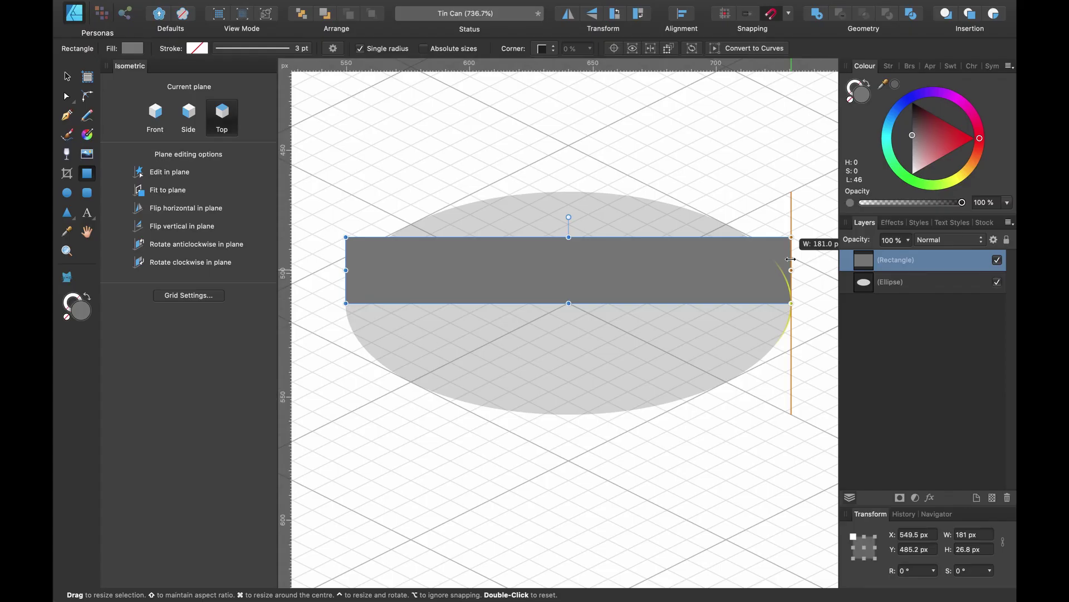
left_click_drag(790, 259, 791, 259)
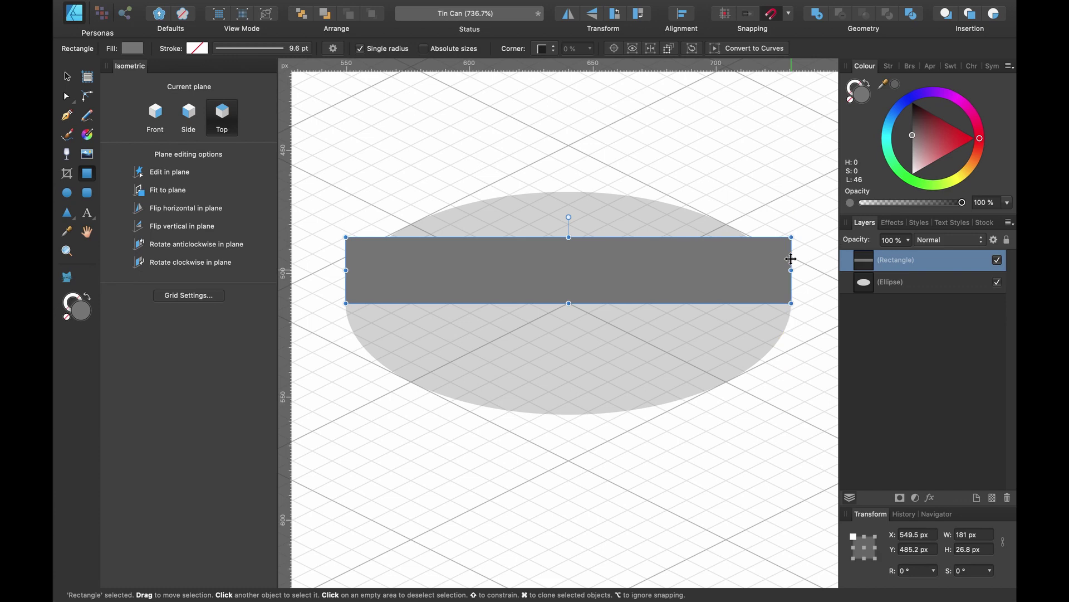
scroll(791, 259, "down", 5)
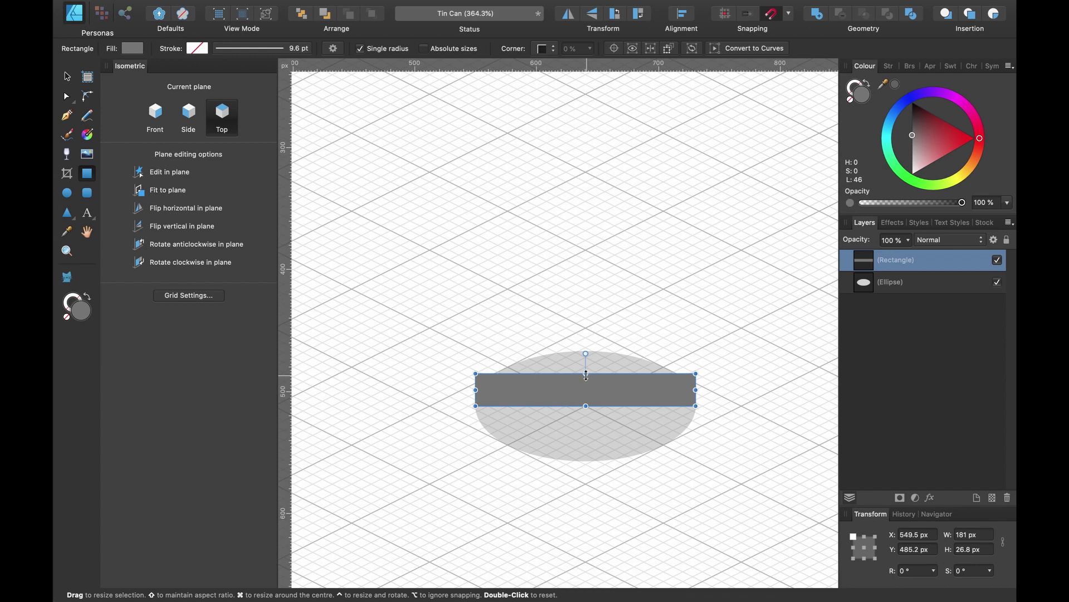
left_click_drag(586, 375, 598, 150)
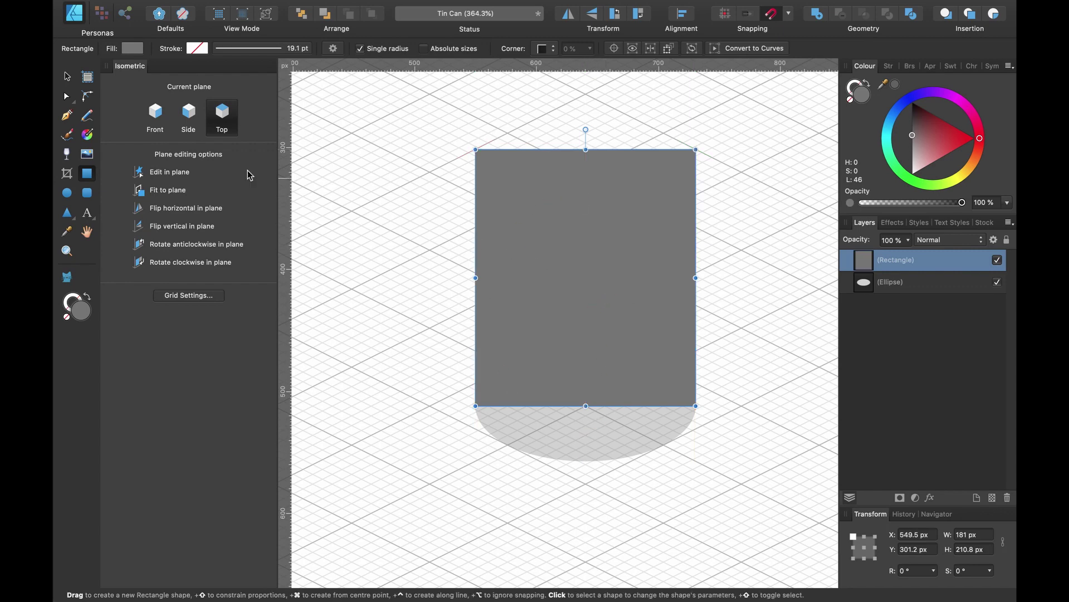
- With Edit in plane on, duplicate the ellipse and place the copy above the rectangle in the layer order
left_click(186, 178)
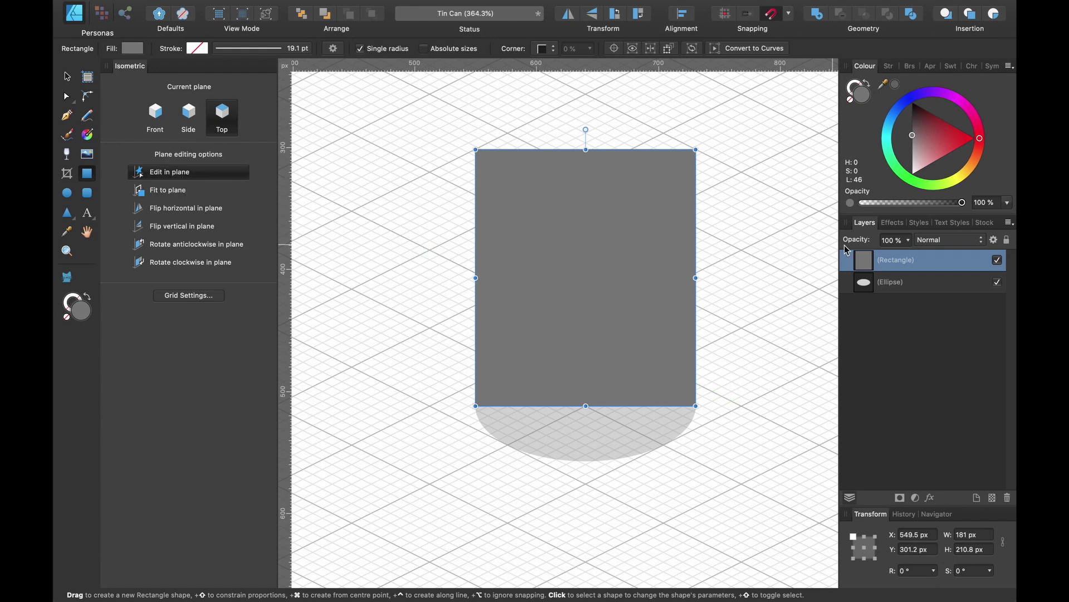
key("v")
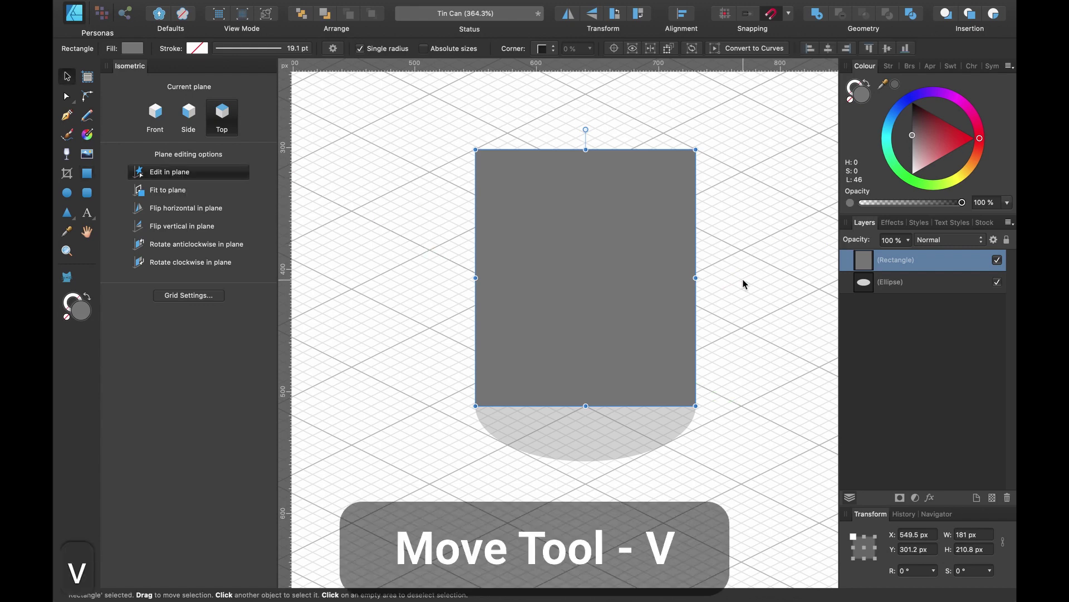
left_click(892, 283)
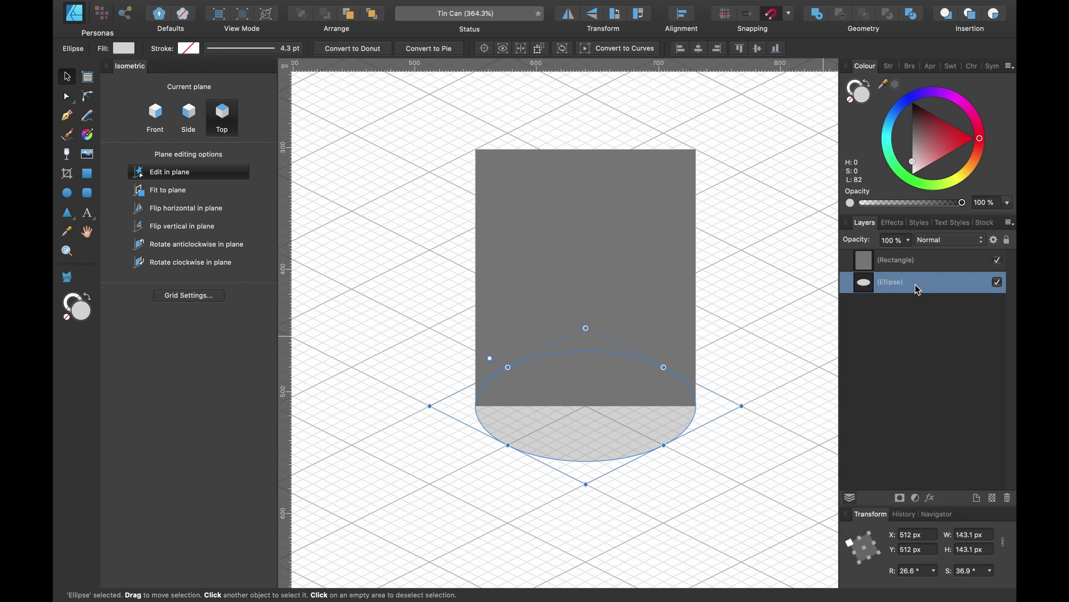
key("super+j")
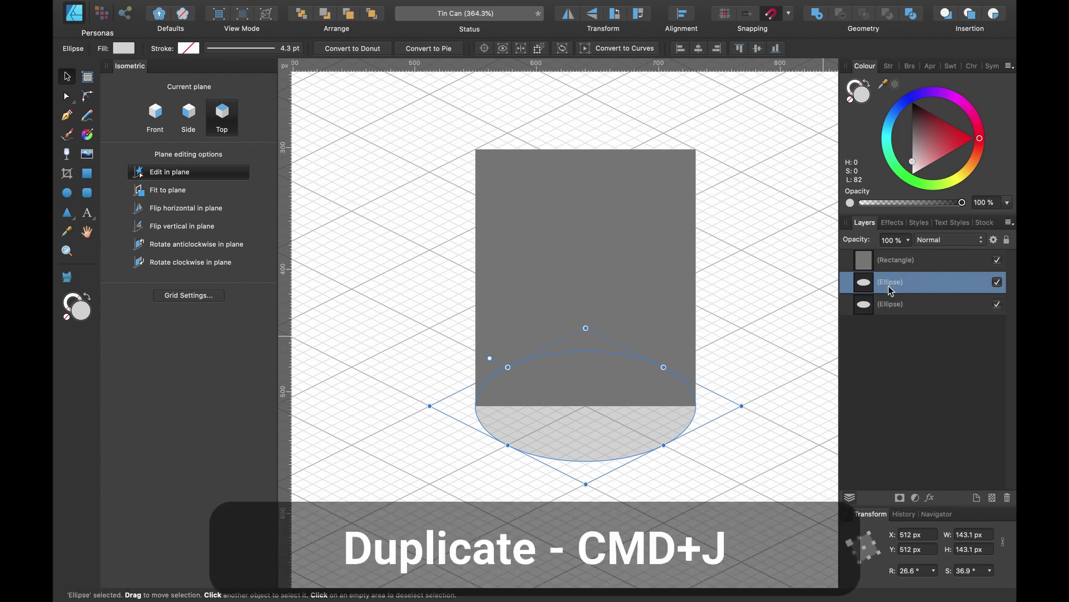
left_click_drag(890, 288, 877, 254)
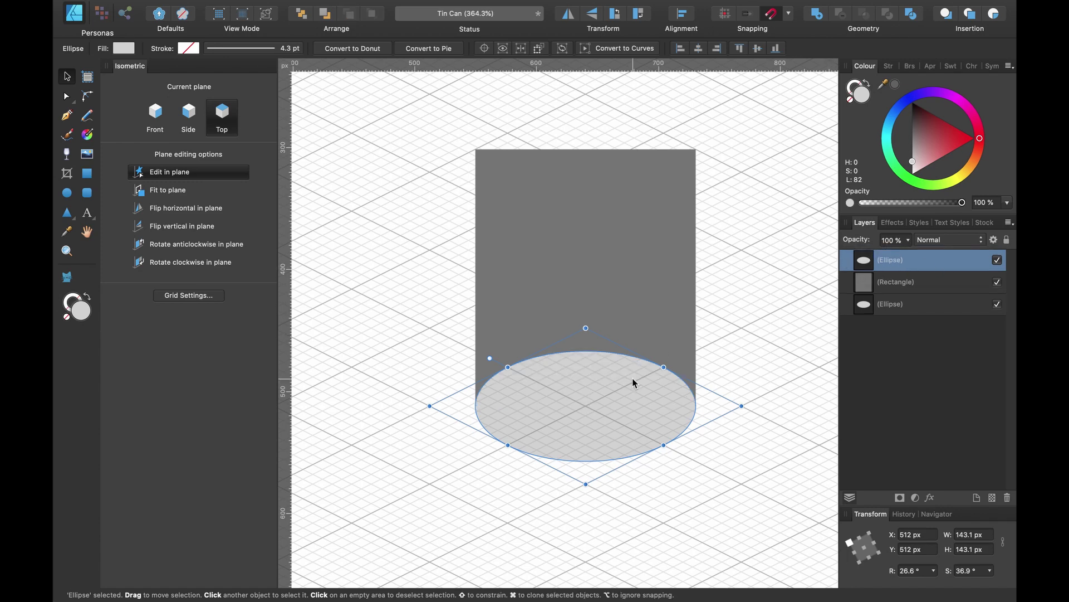
- Move the ellipse copy straight up to a Y of about 300.7 px so its widest points meet the rectangle's upper corners
left_click_drag(633, 382, 623, 125)
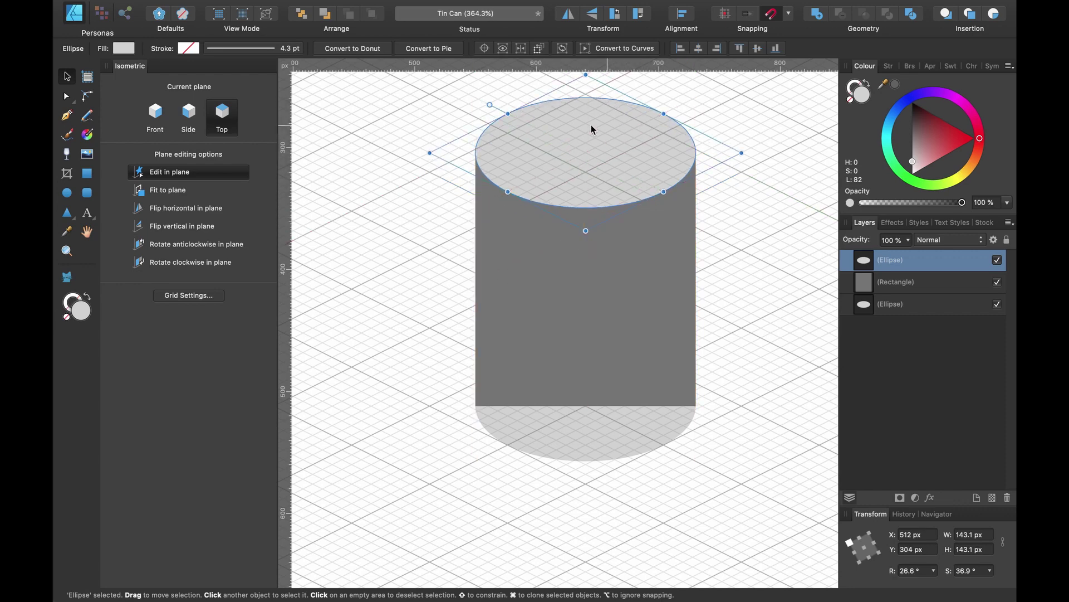
scroll(502, 137, "up", 10)
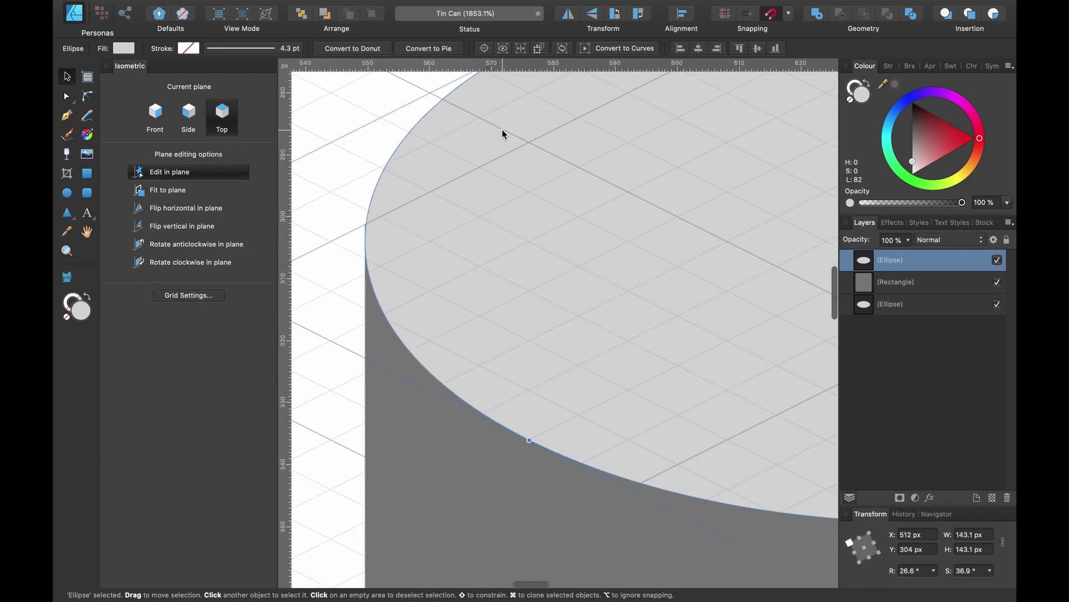
scroll(406, 203, "up", 1)
left_click_drag(418, 251, 419, 231)
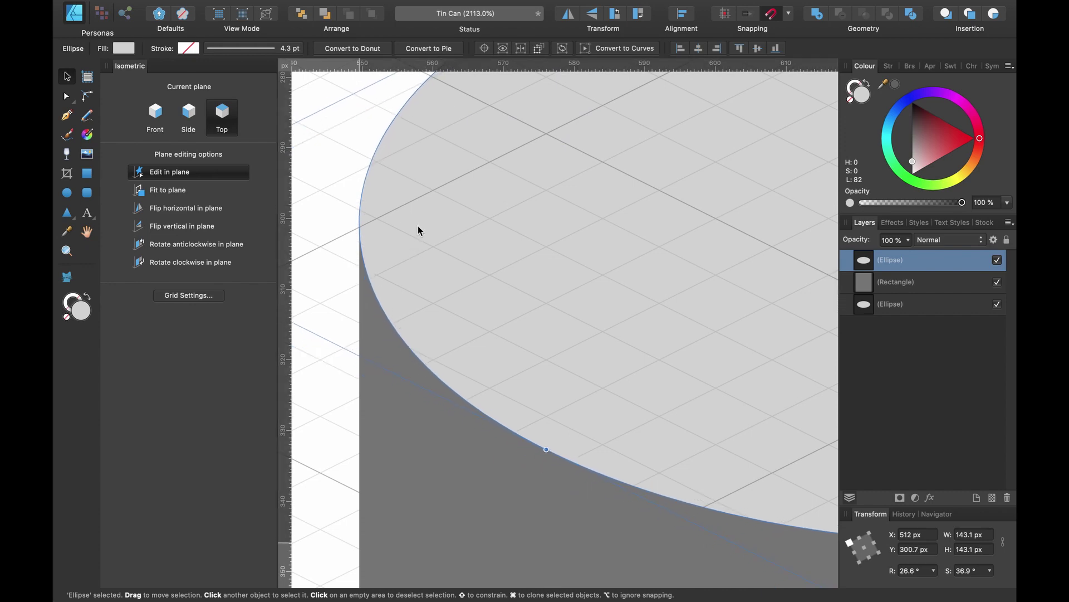
scroll(417, 227, "down", 10)
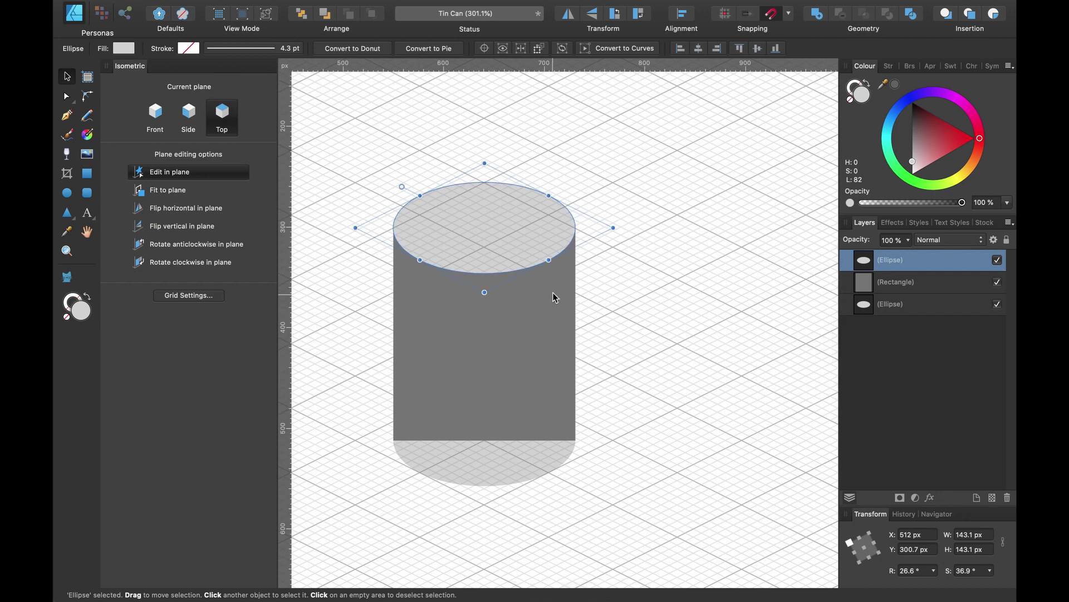
scroll(553, 294, "left", 3)
scroll(553, 294, "down", 2)
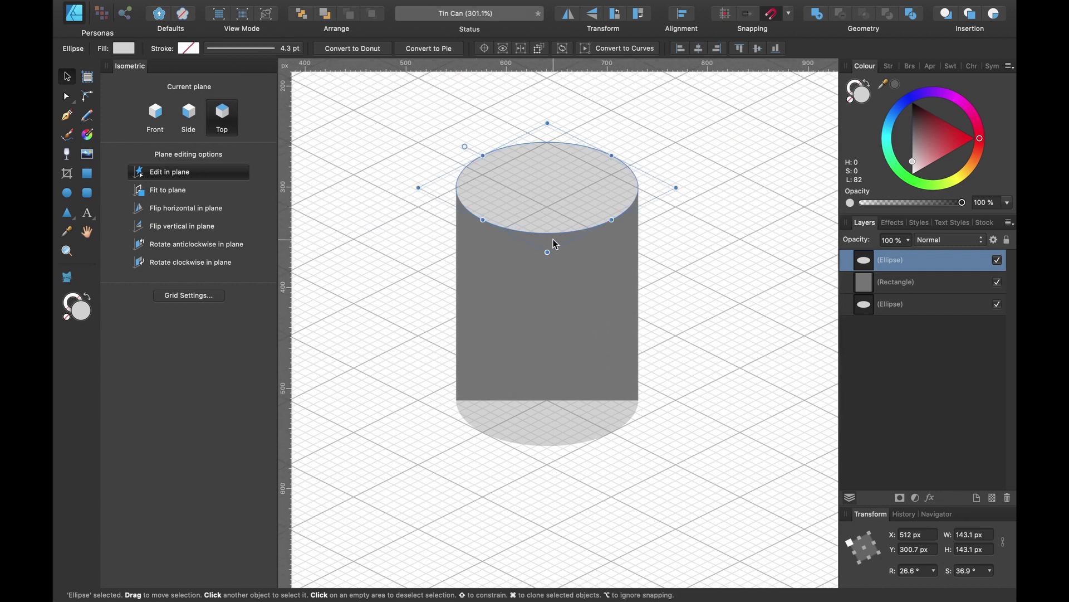
- Merge the rectangle and the lower ellipse into a single can body shape with the Add operation
left_click(622, 294)
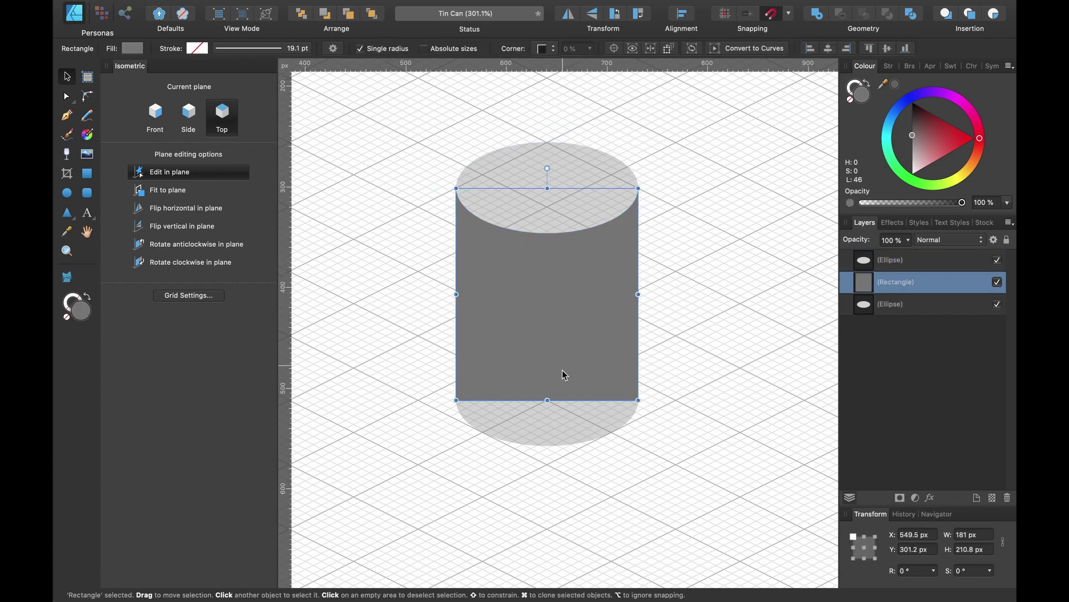
left_click(565, 418, "shift")
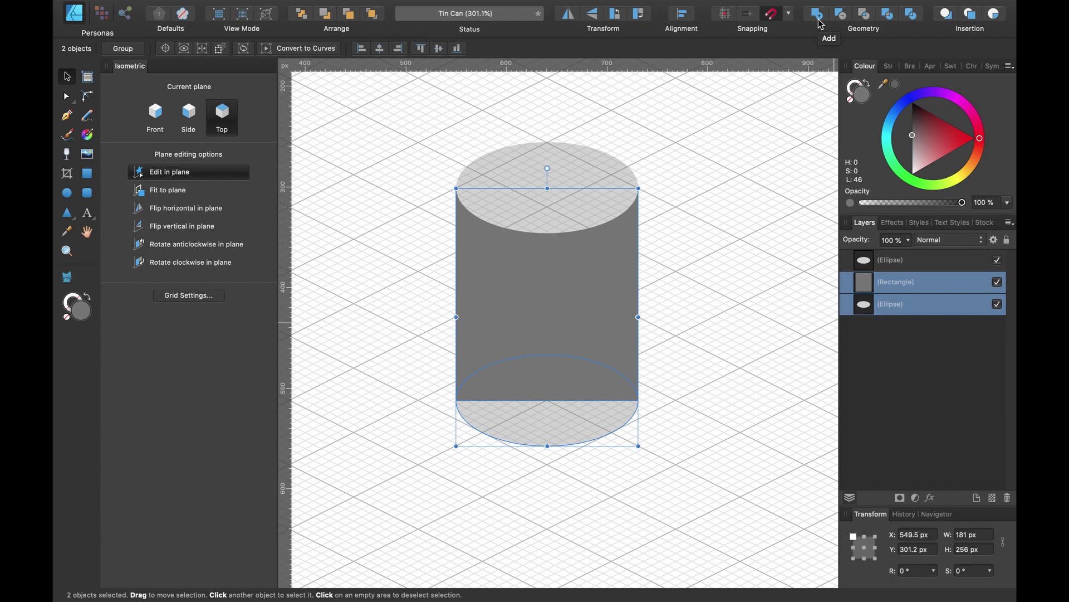
left_click(817, 15)
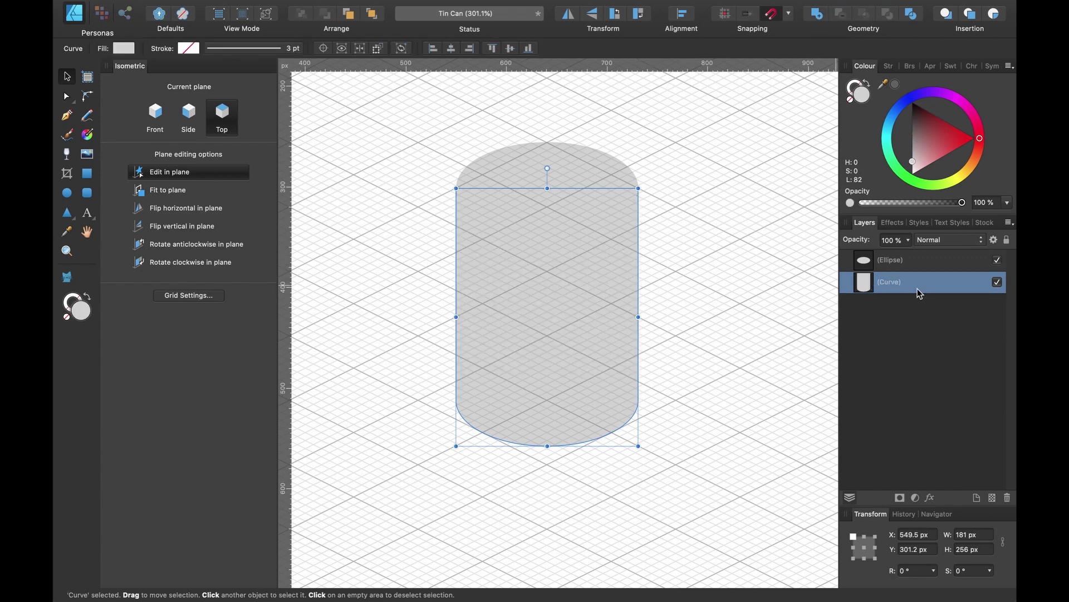
- Fill the merged can body with grey of lightness 56 and hide the isometric grid
left_click_drag(914, 163, 897, 142)
scroll(661, 314, "down", 2)
scroll(661, 314, "left", 2)
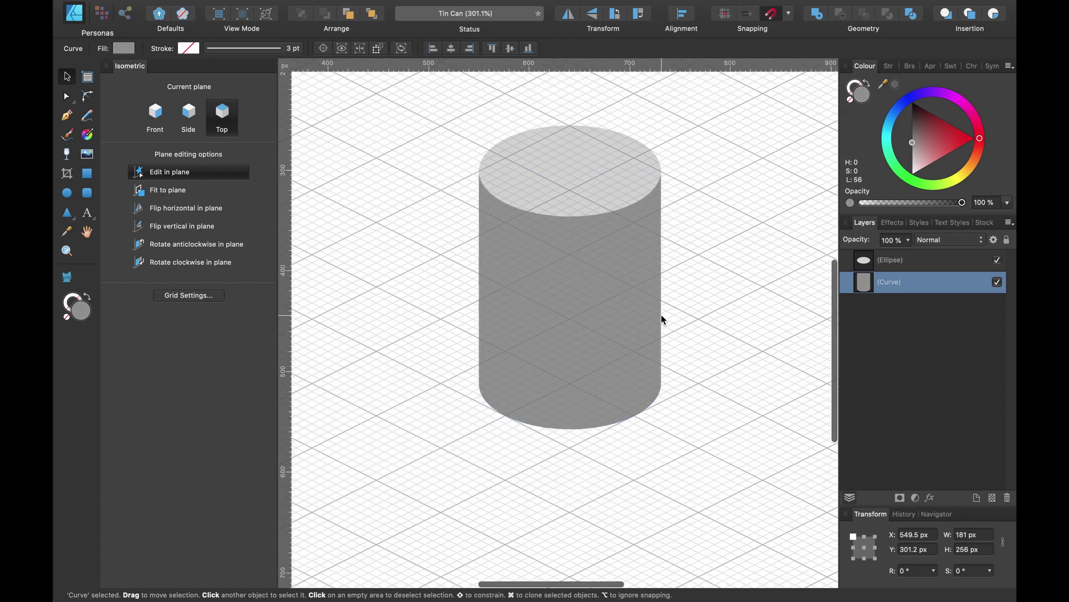
scroll(662, 319, "up", 2)
scroll(663, 318, "right", 2)
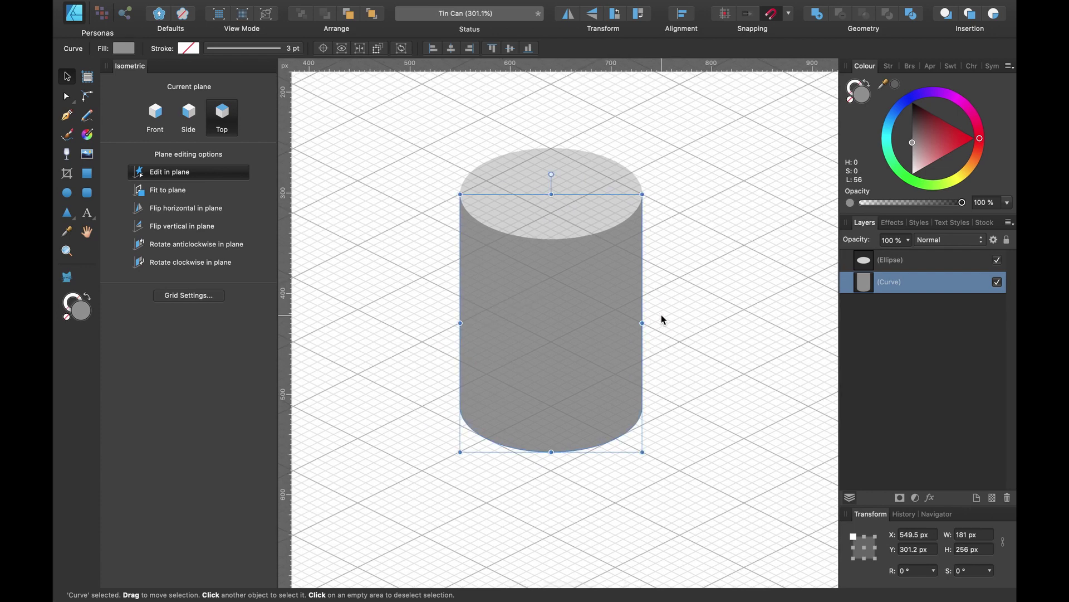
key("super+apostrophe")
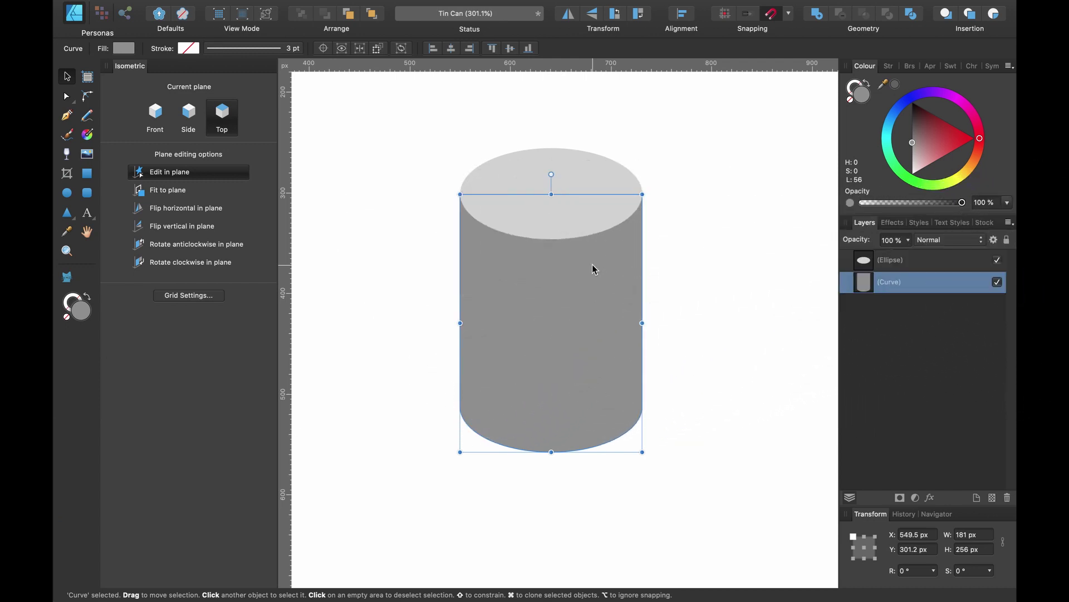
- Apply a horizontal linear gradient to the can body with the Fill tool, running from its right edge to its left edge
left_click(88, 135)
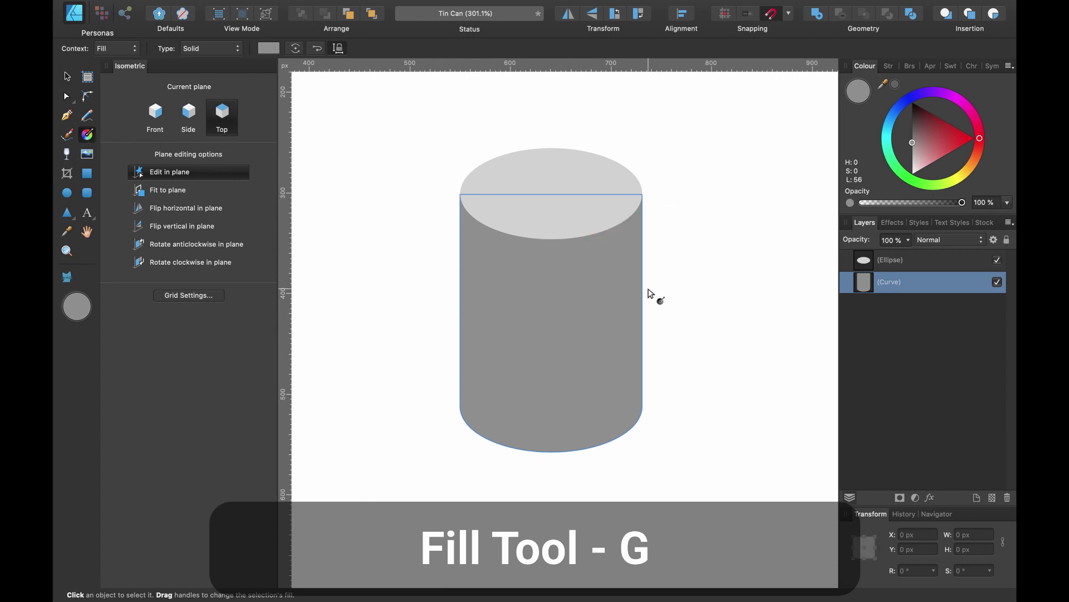
left_click_drag(645, 296, 459, 290)
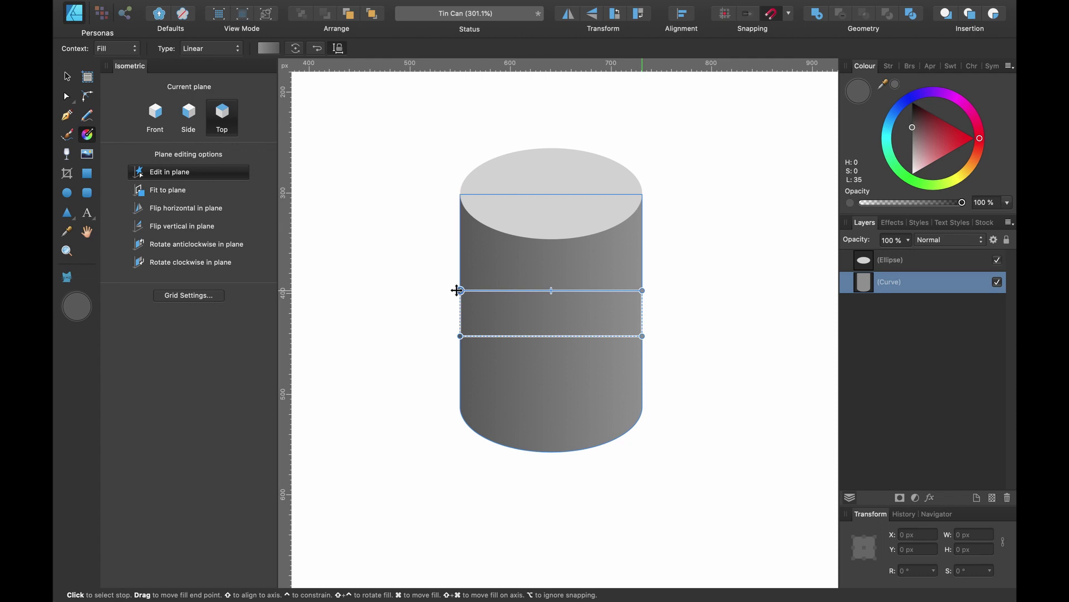
left_click(213, 49)
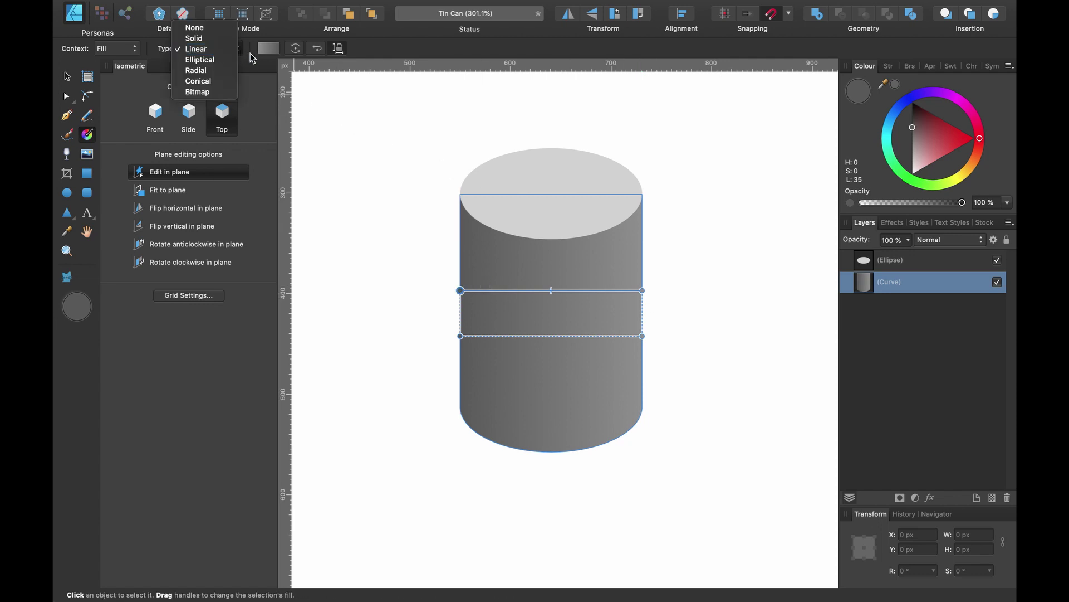
left_click(227, 54)
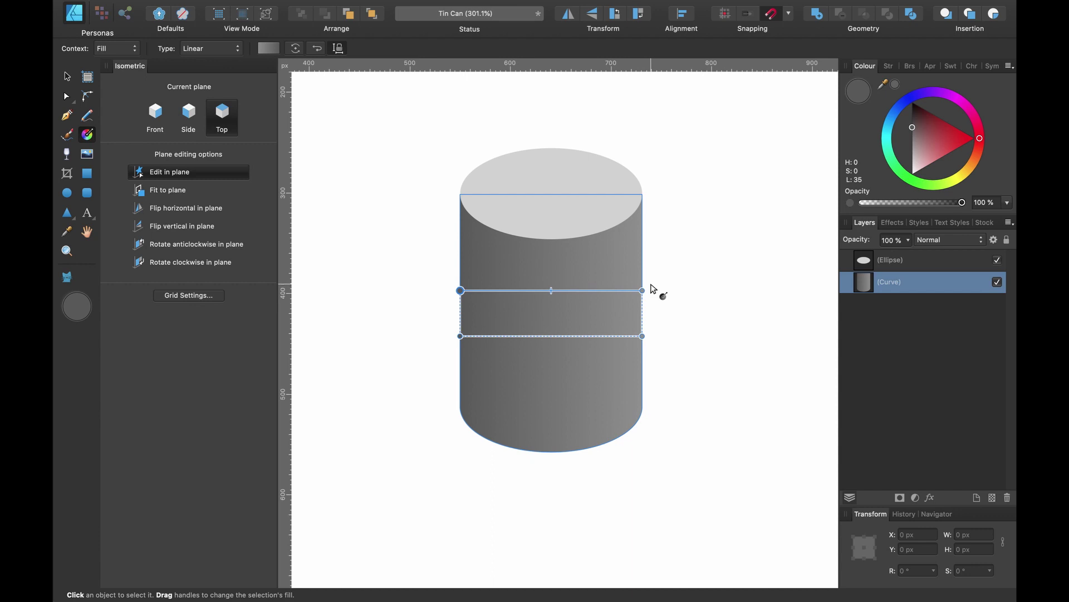
- Set the gradient's right end stop to lightness 79 and add a highlight stop of lightness 89 just inside it
scroll(653, 292, "up", 3)
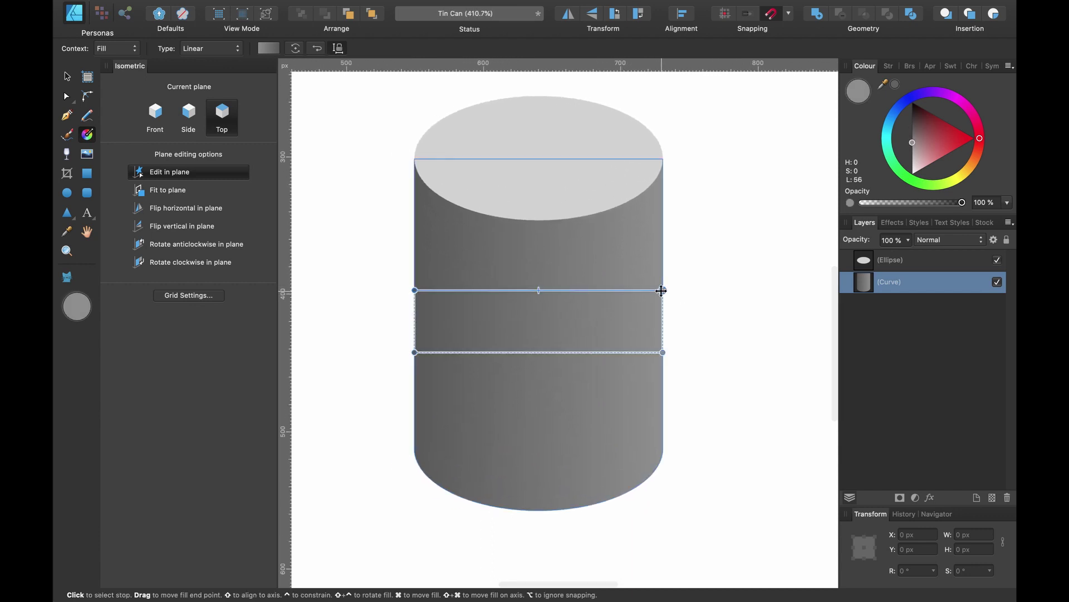
left_click(912, 158)
left_click_drag(912, 158, 908, 160)
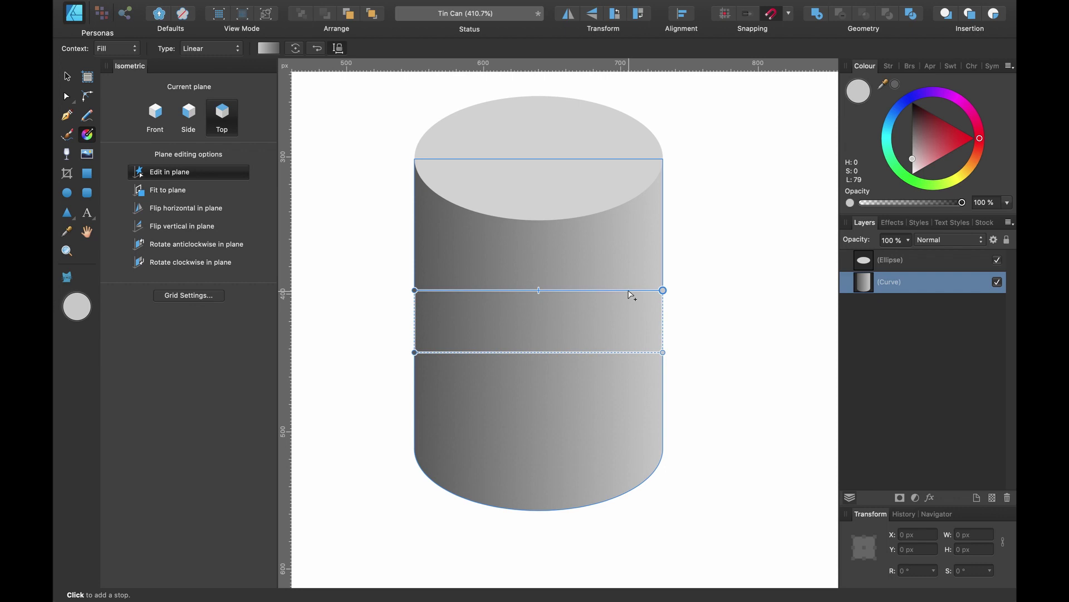
left_click_drag(912, 158, 909, 166)
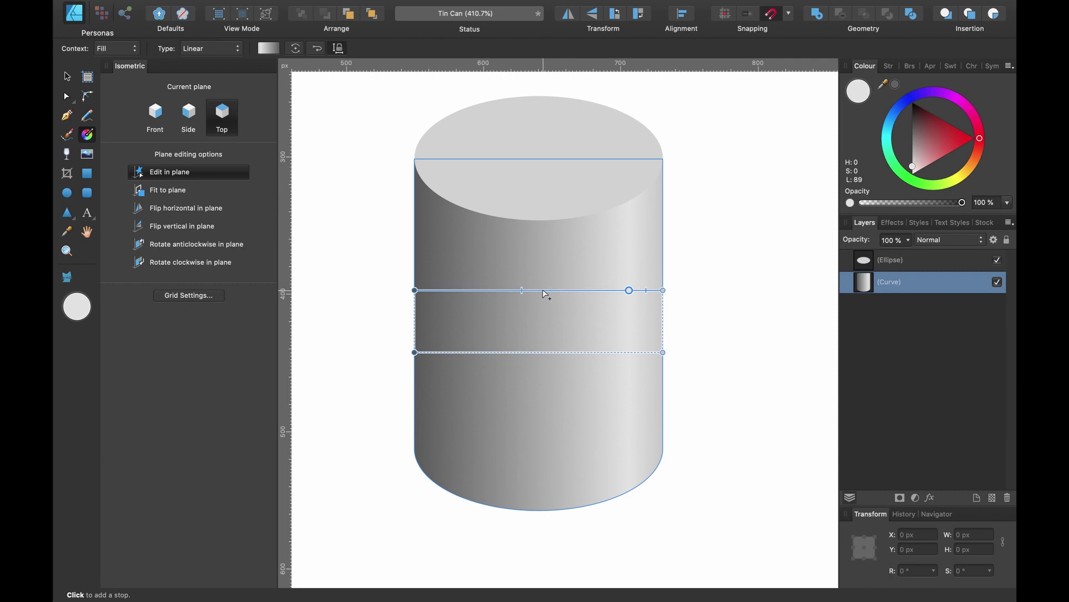
- Add a gradient stop near the body's middle and another about 30% from the left, setting the latter to lightness 82
left_click(543, 290)
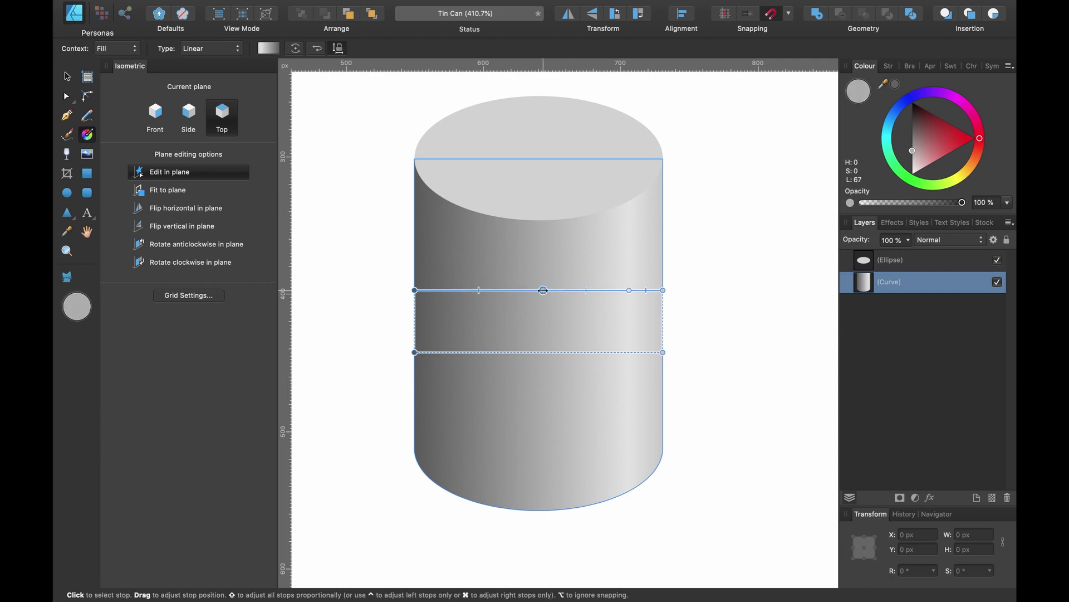
left_click(489, 291)
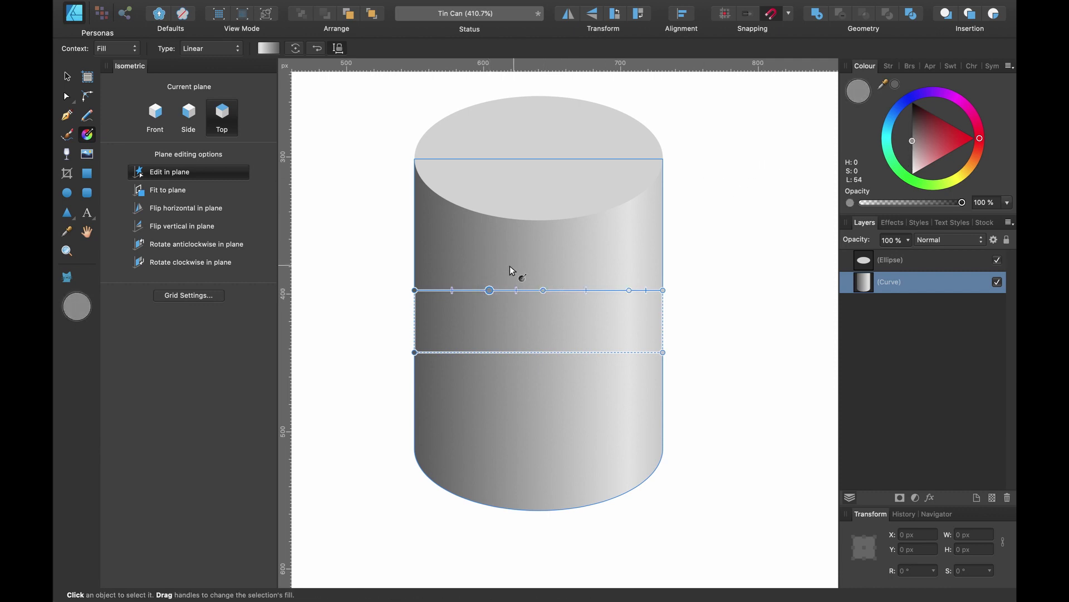
left_click(912, 158)
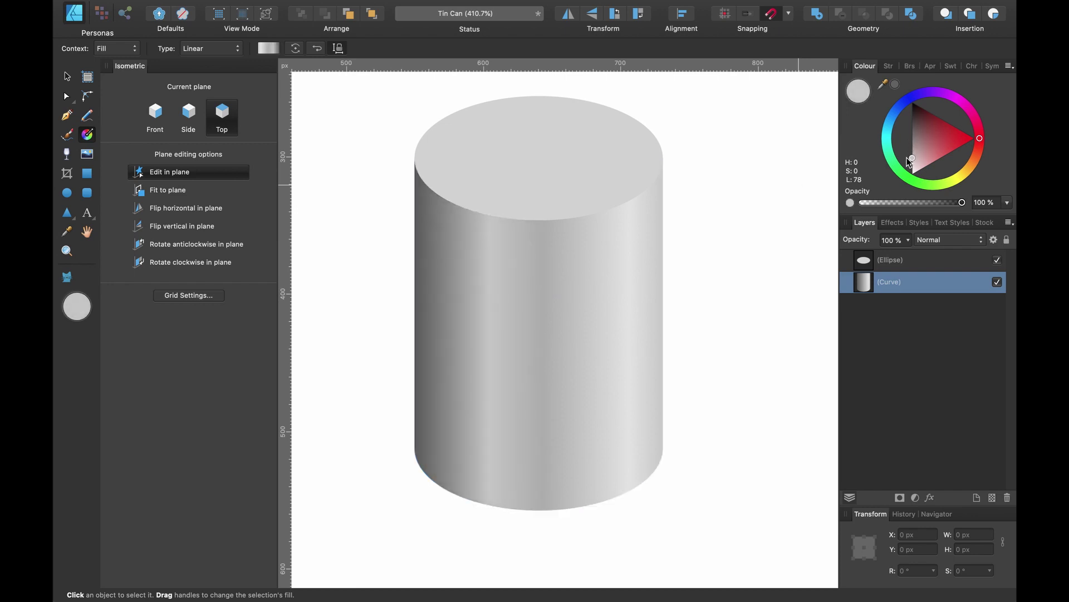
left_click_drag(909, 161, 909, 166)
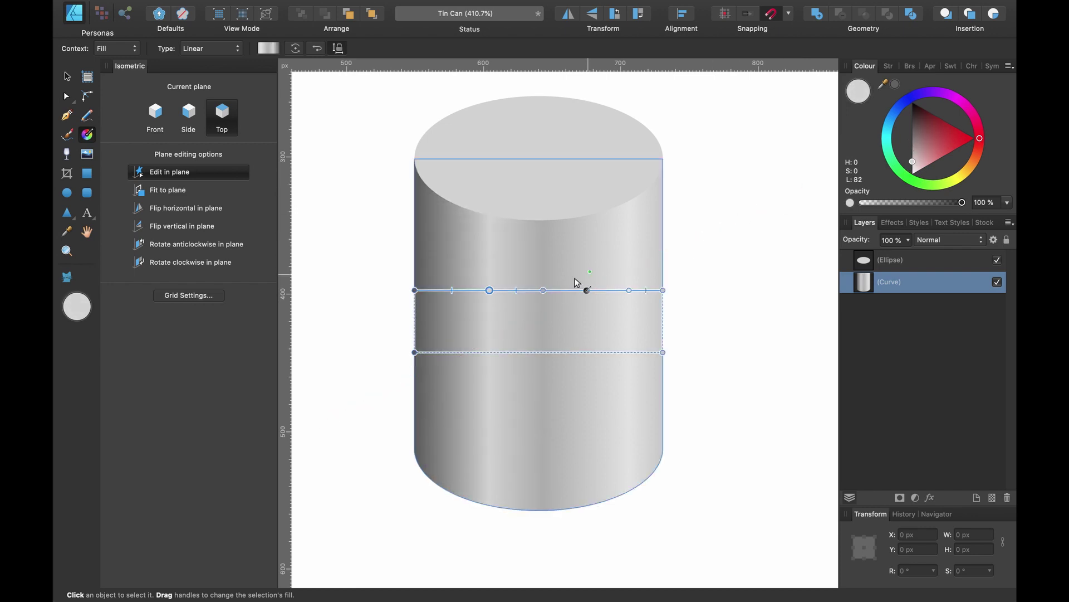
- Shift the middle gradient stop and the midpoint beyond it slightly right, and darken that stop to lightness 57
left_click(558, 290)
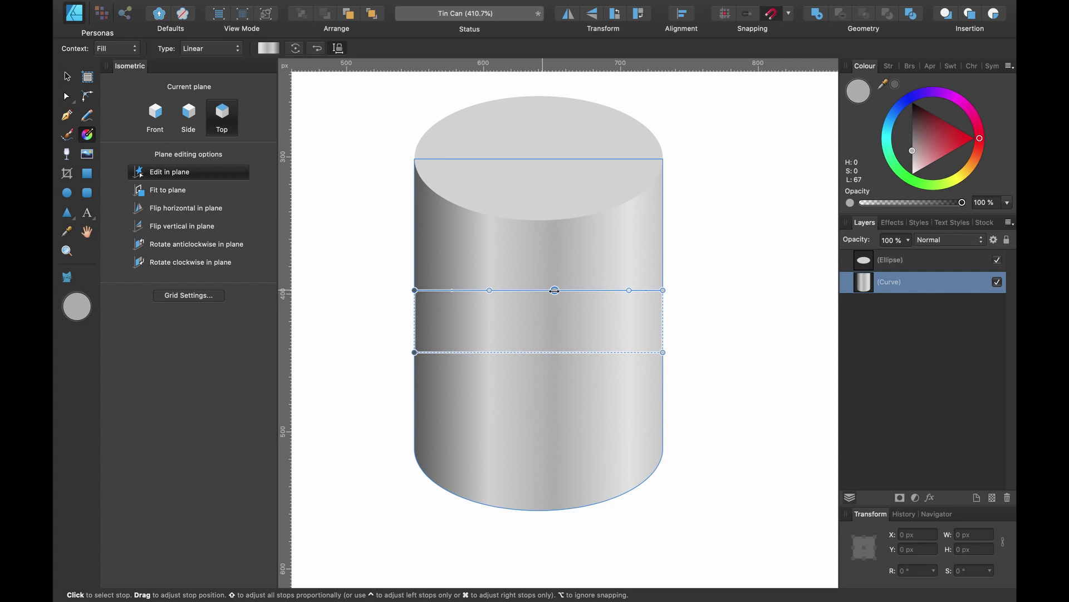
left_click(629, 290)
left_click_drag(592, 290, 599, 291)
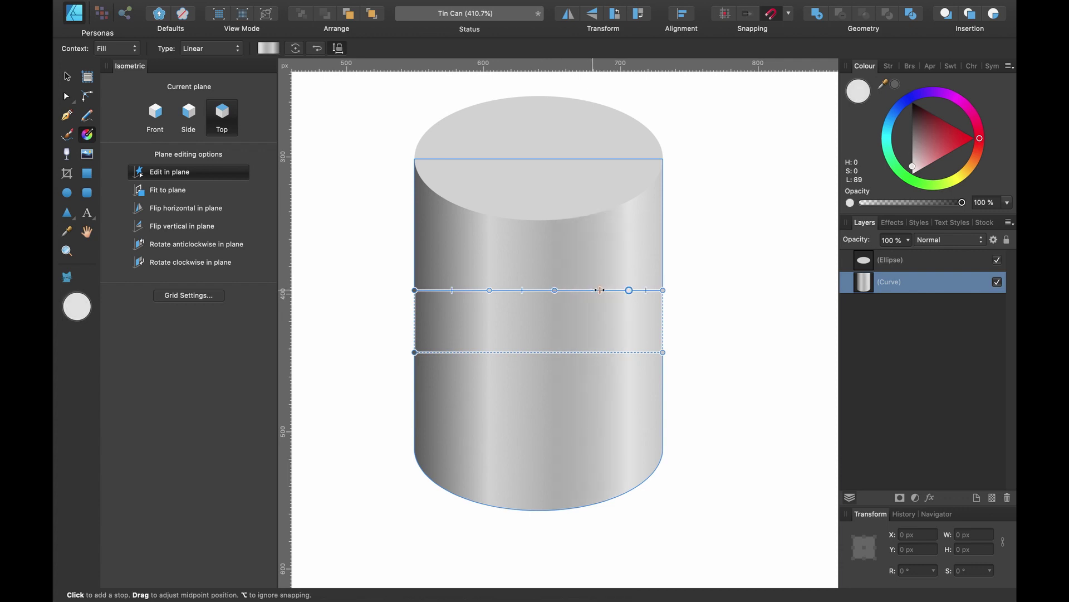
scroll(630, 289, "right", 2)
left_click(551, 290)
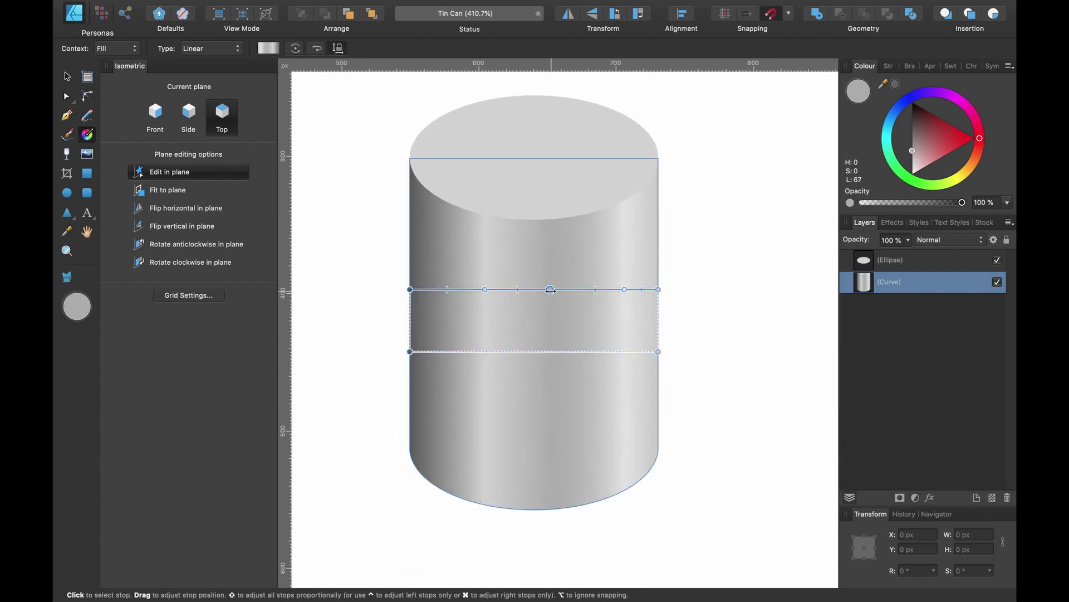
left_click_drag(910, 151, 906, 146)
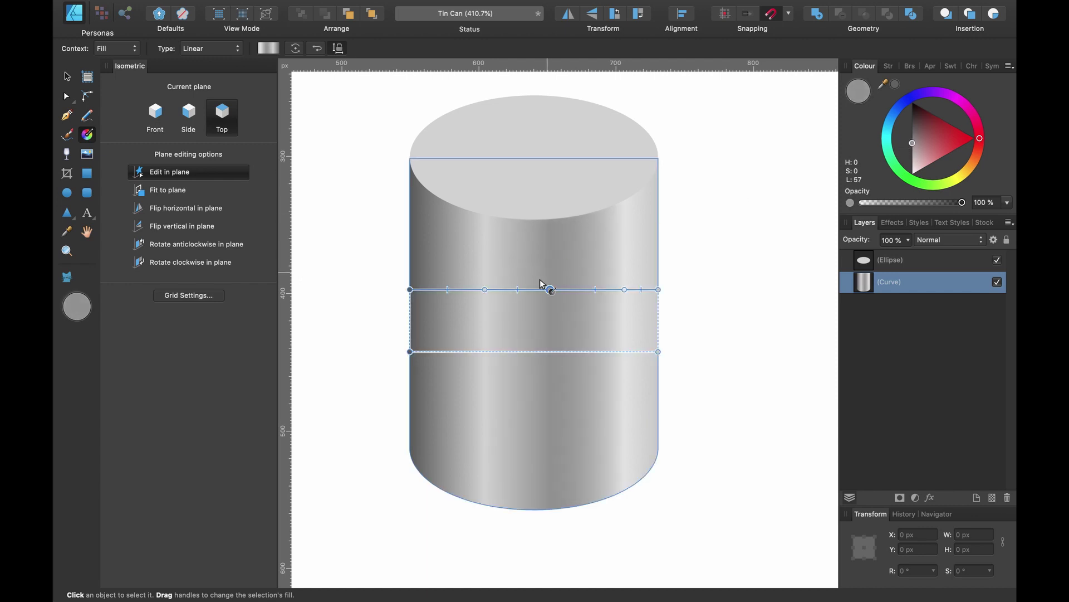
- Move the light gradient stop in the body's left half slightly toward the middle stop
left_click_drag(477, 289, 467, 289)
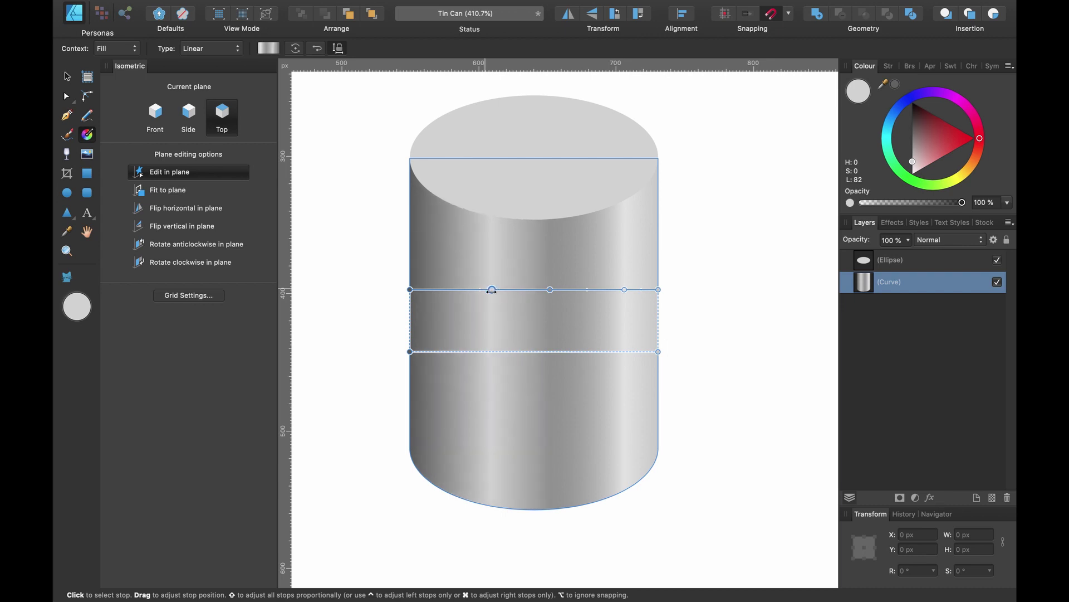
left_click(681, 296)
scroll(681, 295, "left", 2)
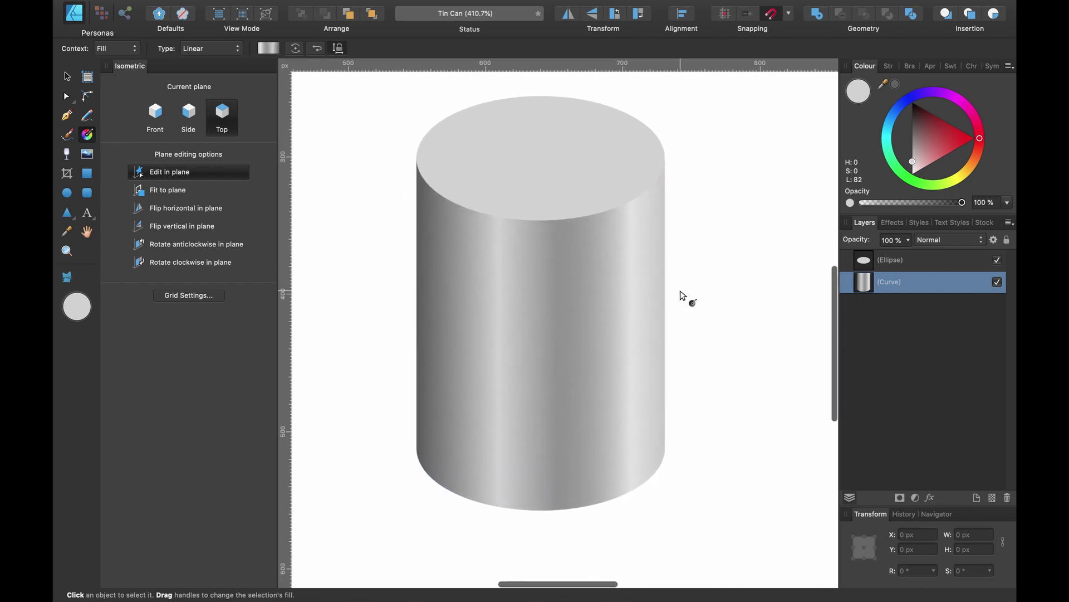
left_click(496, 253)
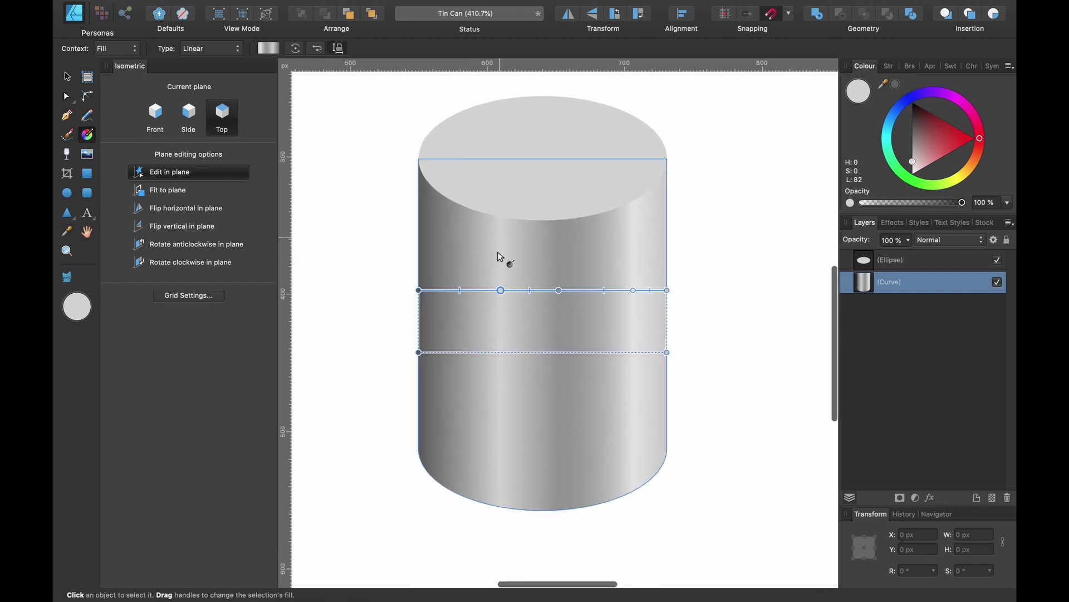
- Set the gradient's left end stop to lightness 43
left_click(418, 289)
left_click_drag(911, 127, 900, 137)
scroll(747, 226, "up", 1)
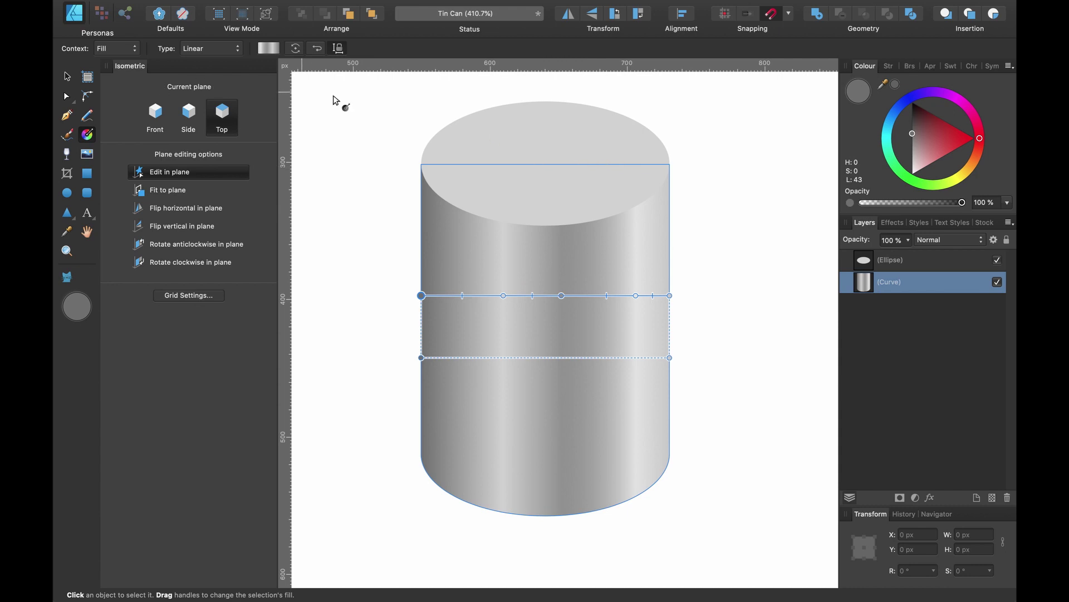
- Rename the can's top ellipse layer as Top
key("v")
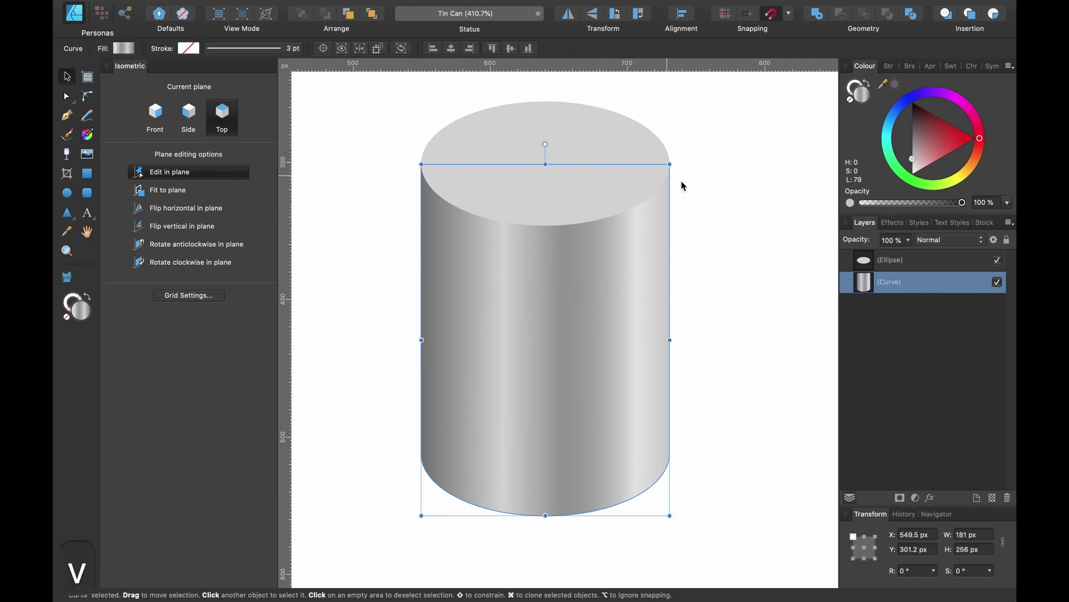
left_click(882, 261)
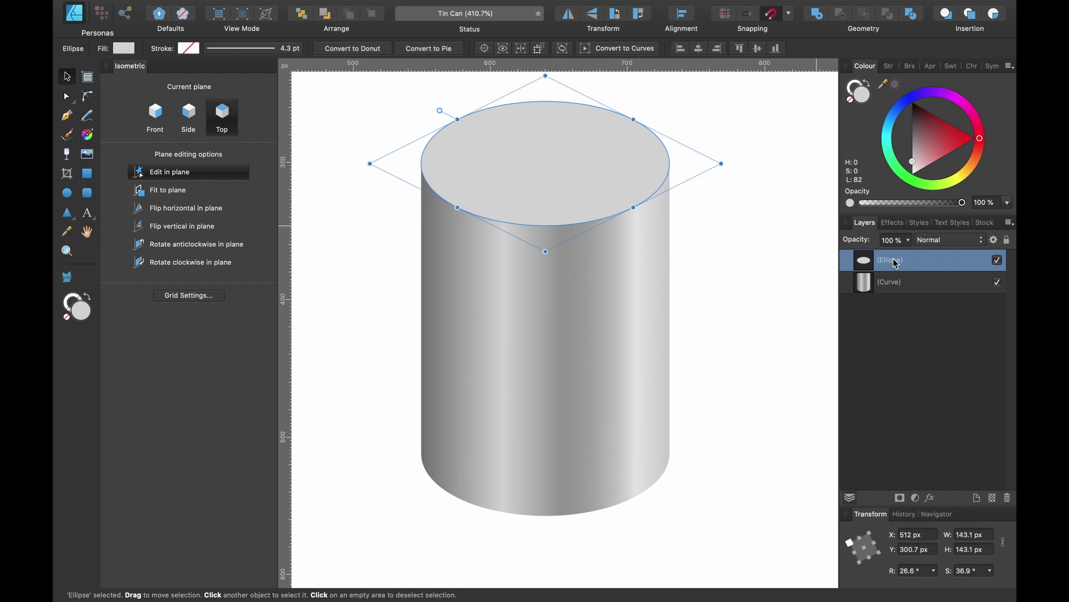
double_click(895, 263)
type("Top")
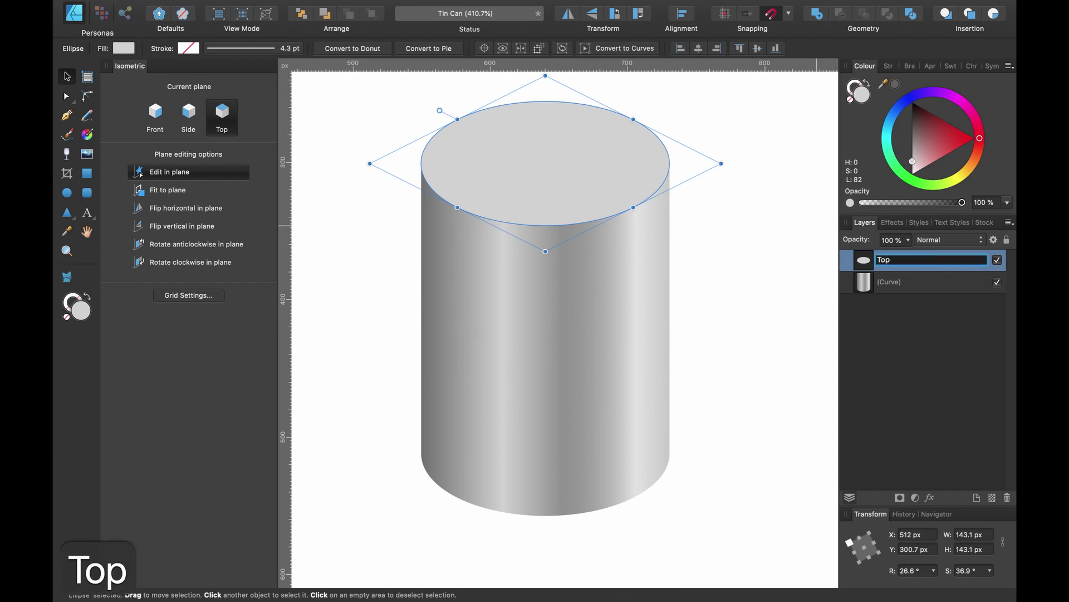
key("Return")
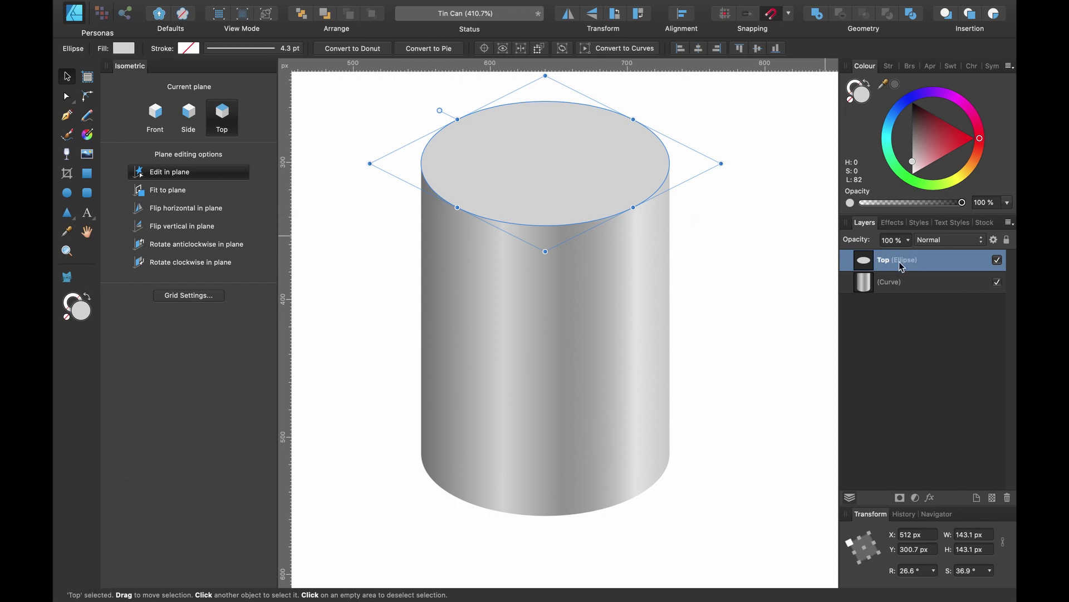
- Duplicate the Top ellipse and scale the copy down proportionally about its centre to about 135.2 px
key("super+j")
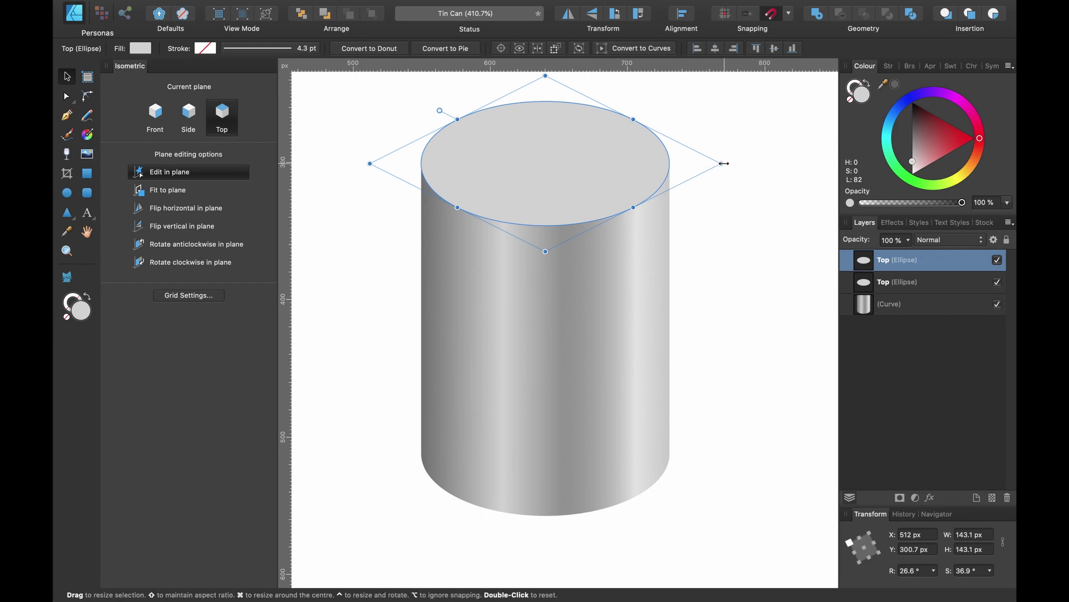
left_click_drag(724, 163, 715, 164)
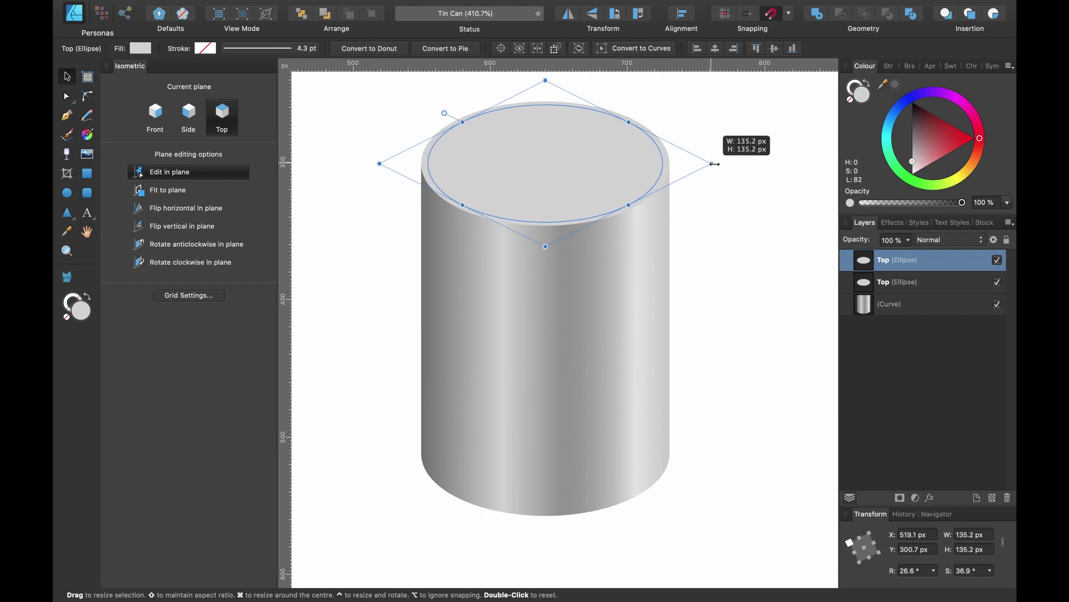
left_click_drag(715, 163, 715, 164)
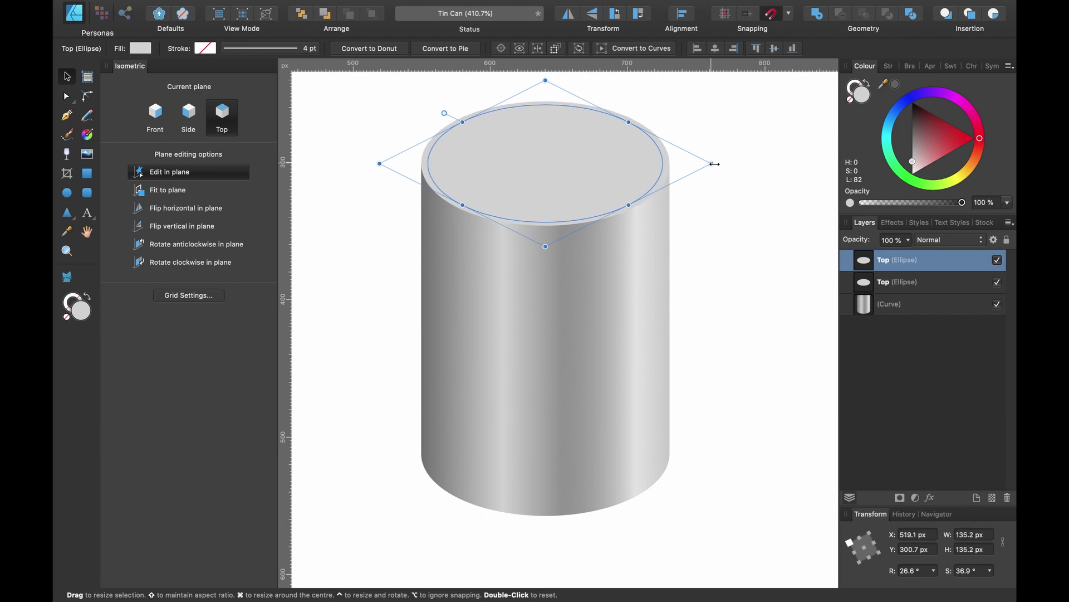
- Darken the inner ellipse's fill to lightness 41 and paste a copy of it in place
left_click_drag(916, 167, 896, 136)
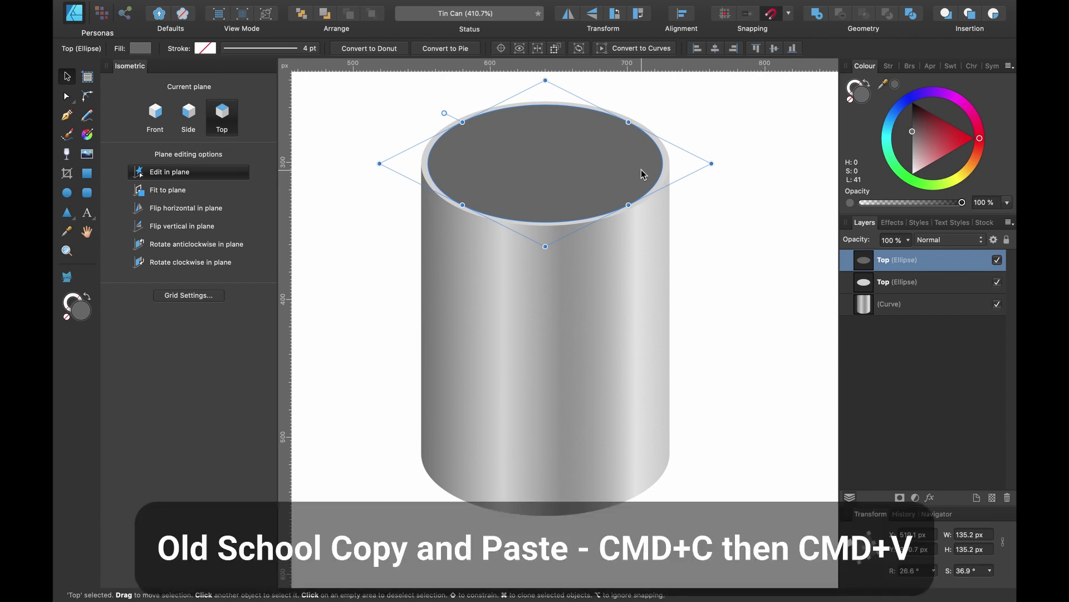
key("super+c")
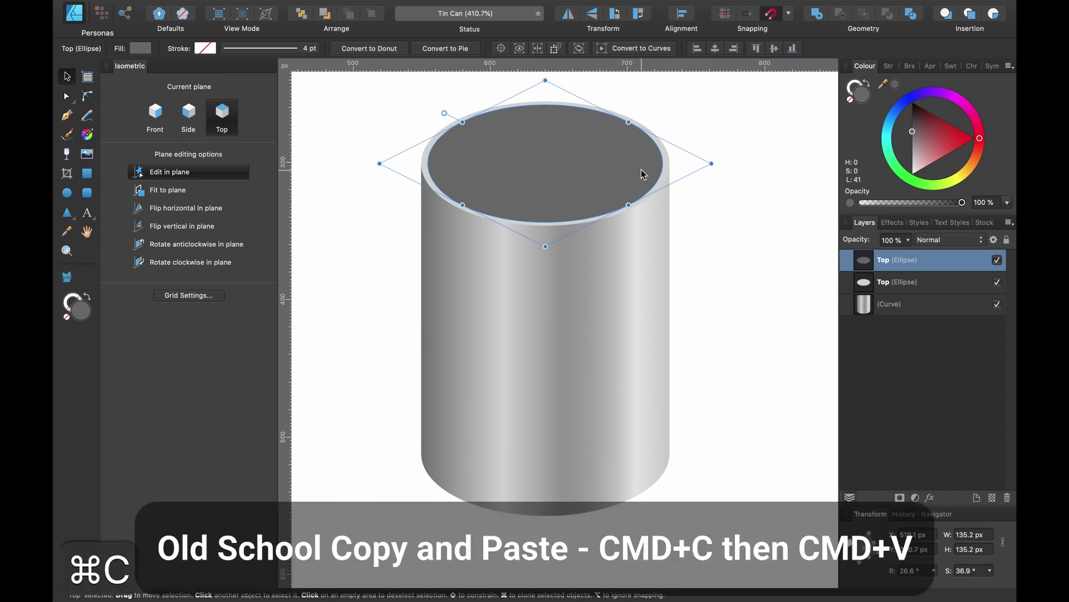
key("super+v")
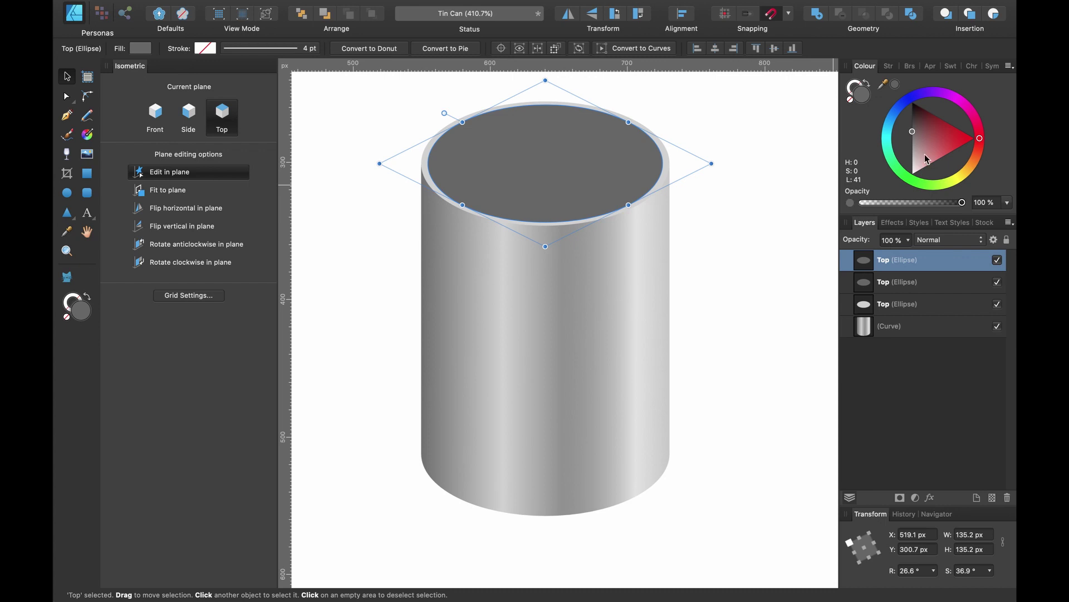
- Lighten the pasted ellipse's fill to lightness 81 and rename its layer as Top Surface
left_click_drag(916, 137, 905, 161)
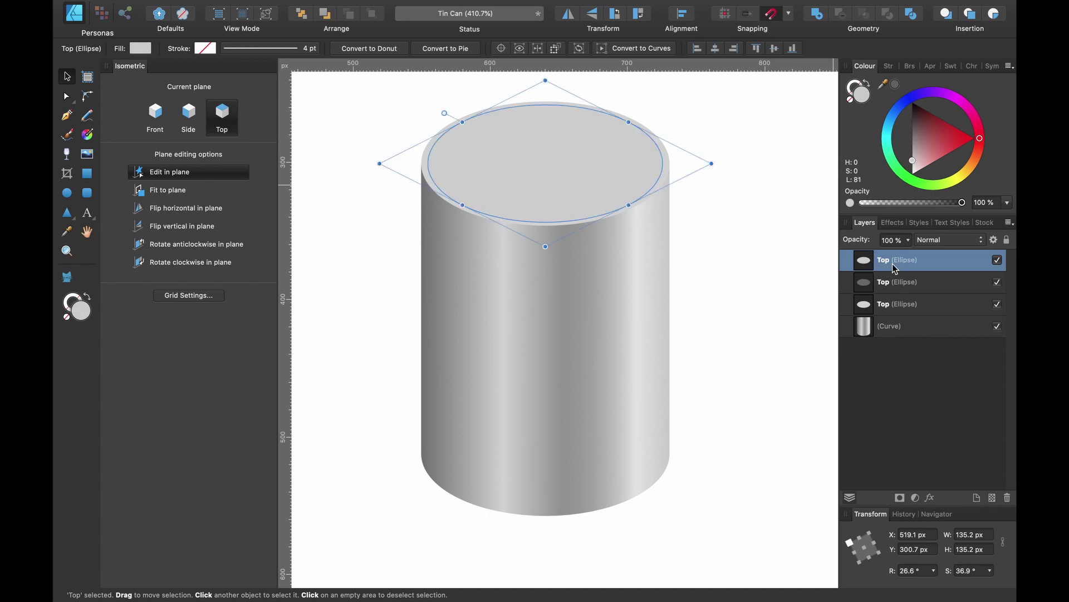
double_click(897, 262)
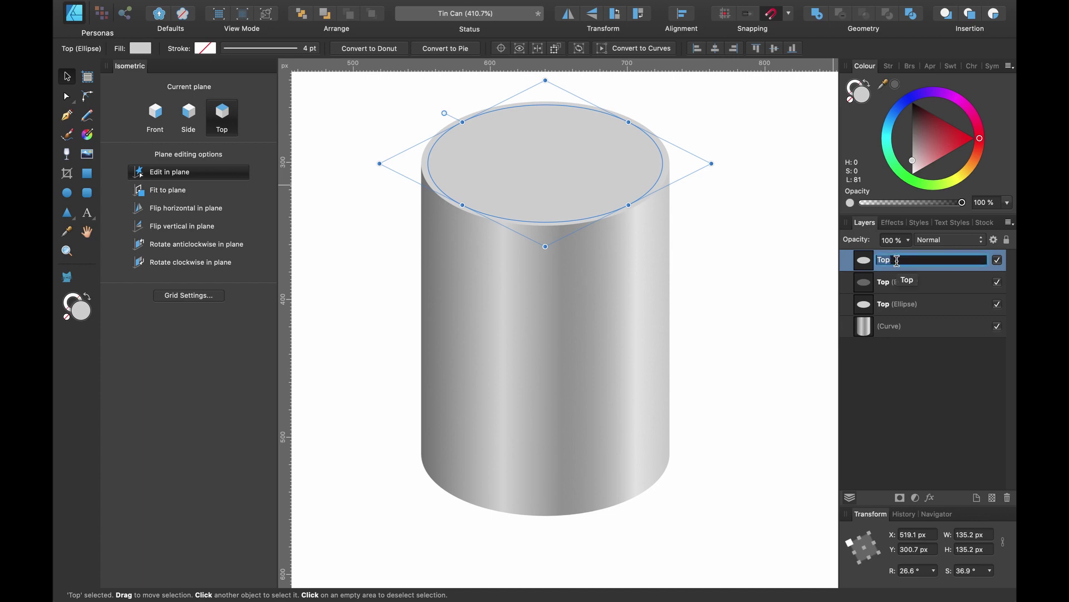
type("Top Sur")
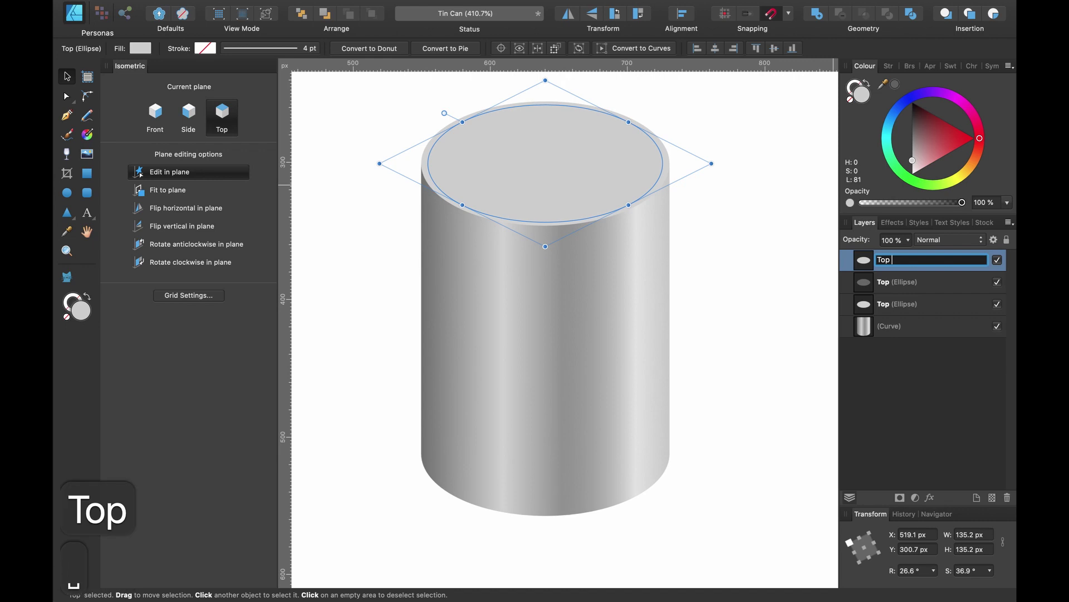
type("face")
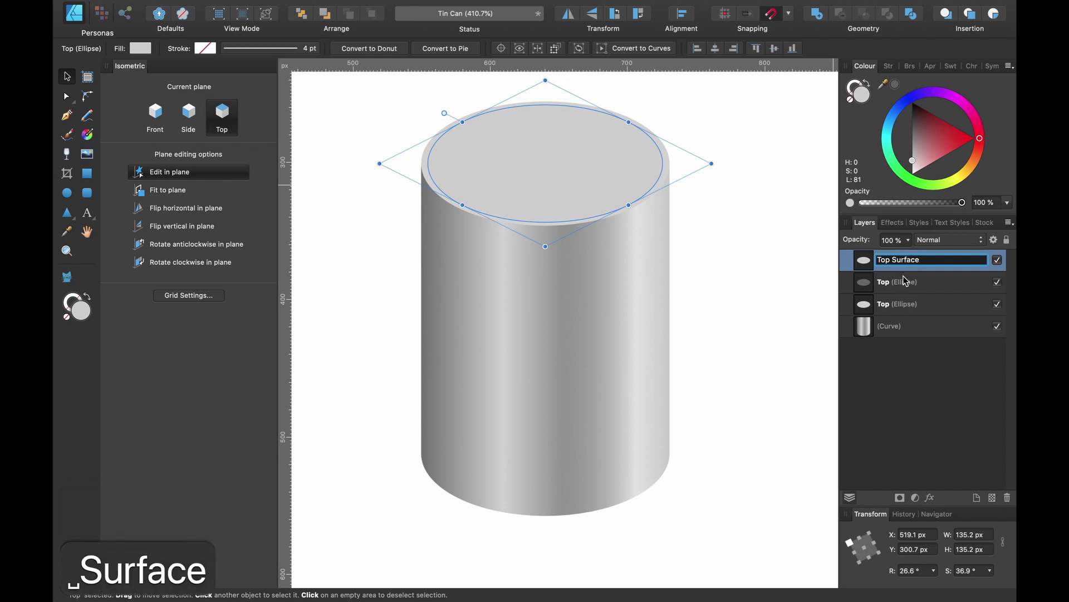
key("Return")
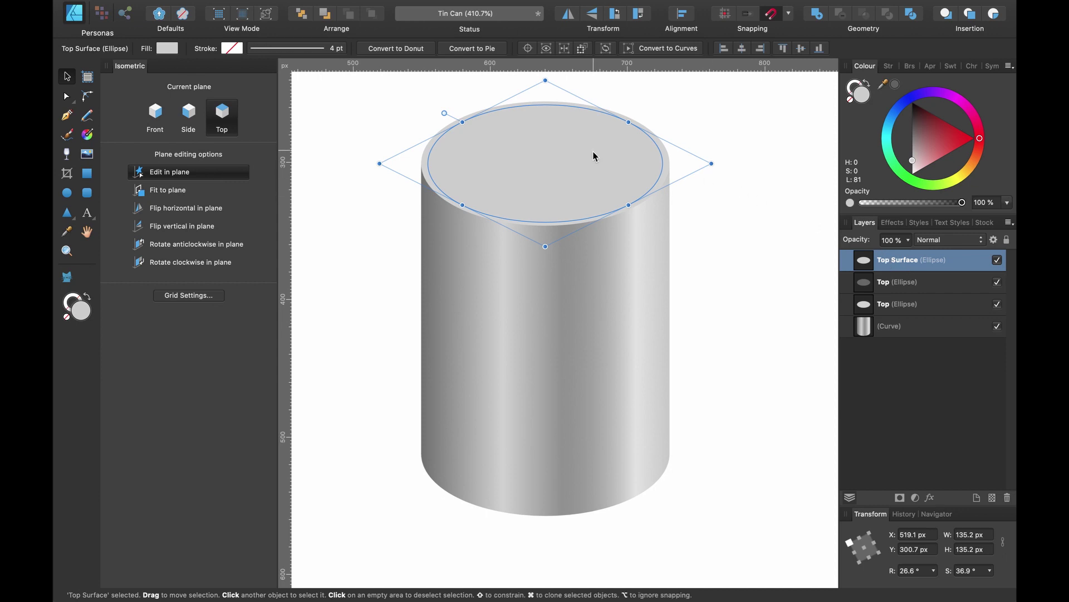
- Move the Top Surface ellipse straight down to about Y 305.6 px, exposing a dark crescent along the back edge
left_click_drag(593, 152, 595, 158)
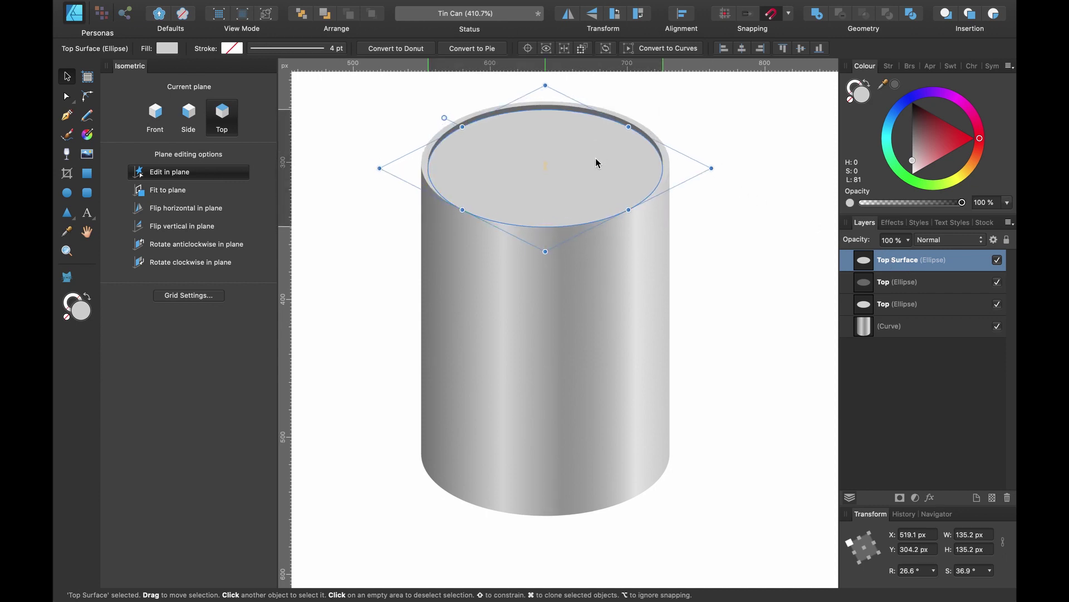
scroll(596, 158, "up", 5)
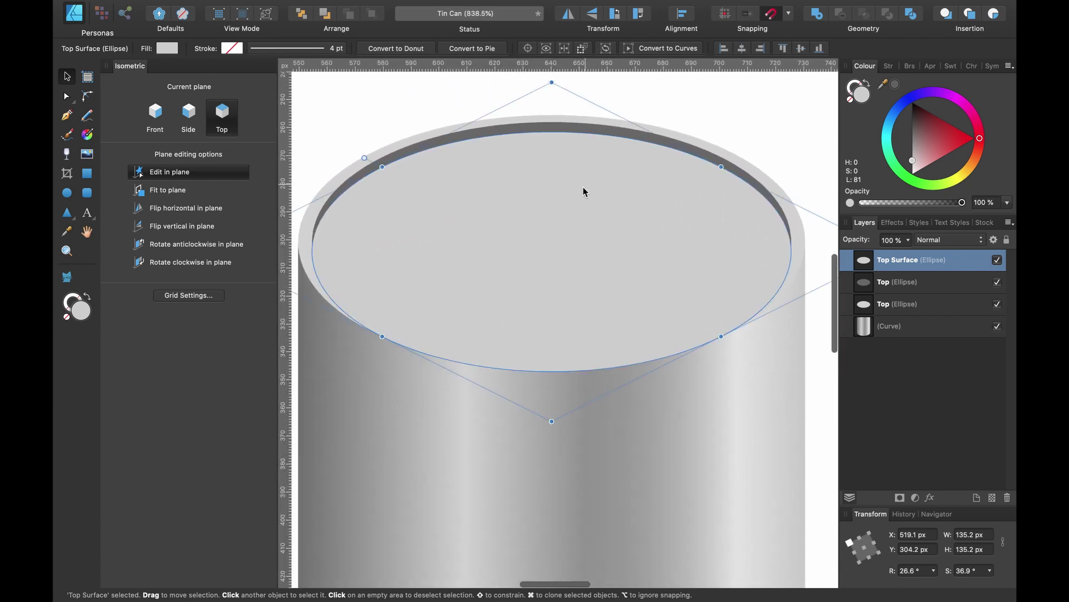
left_click_drag(582, 188, 582, 193)
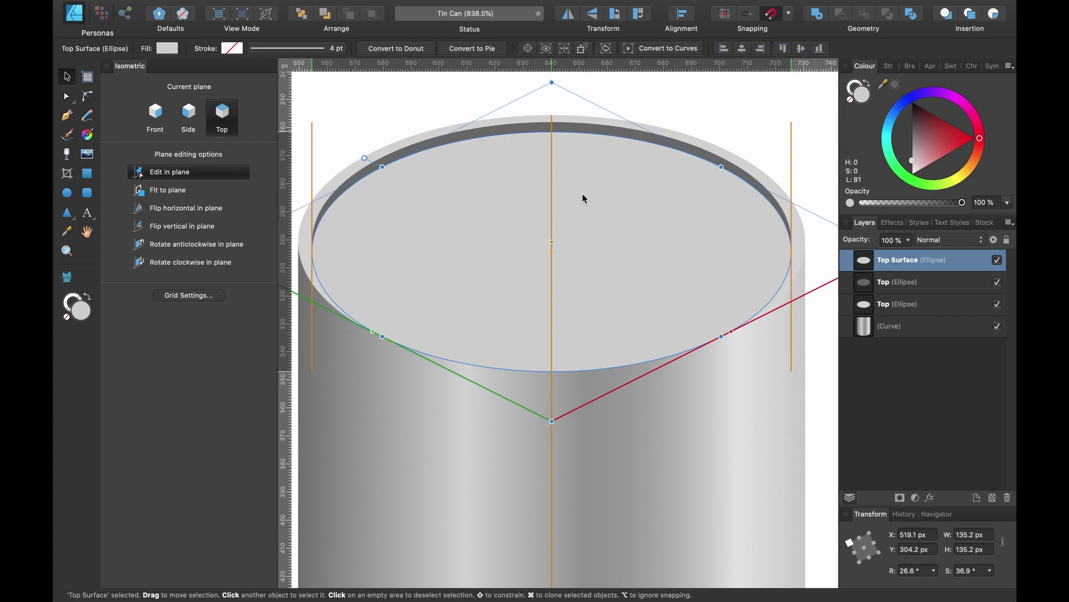
key("super+z")
scroll(583, 198, "up", 2)
scroll(582, 199, "left", 2)
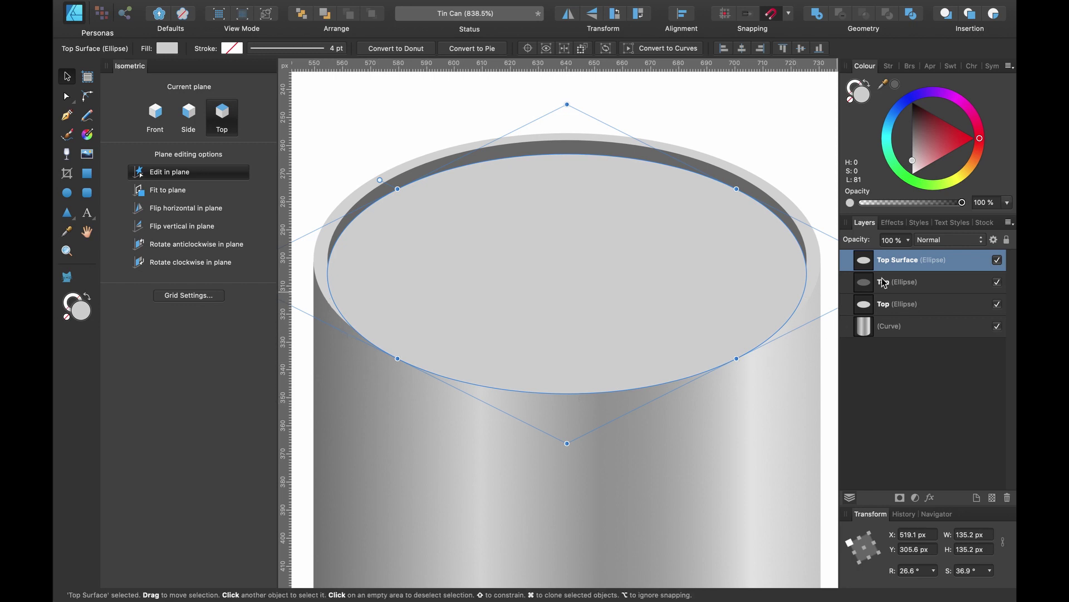
- Clip Top Surface inside the dark inner ellipse and rename that parent layer as Rim
left_click_drag(898, 265, 923, 287)
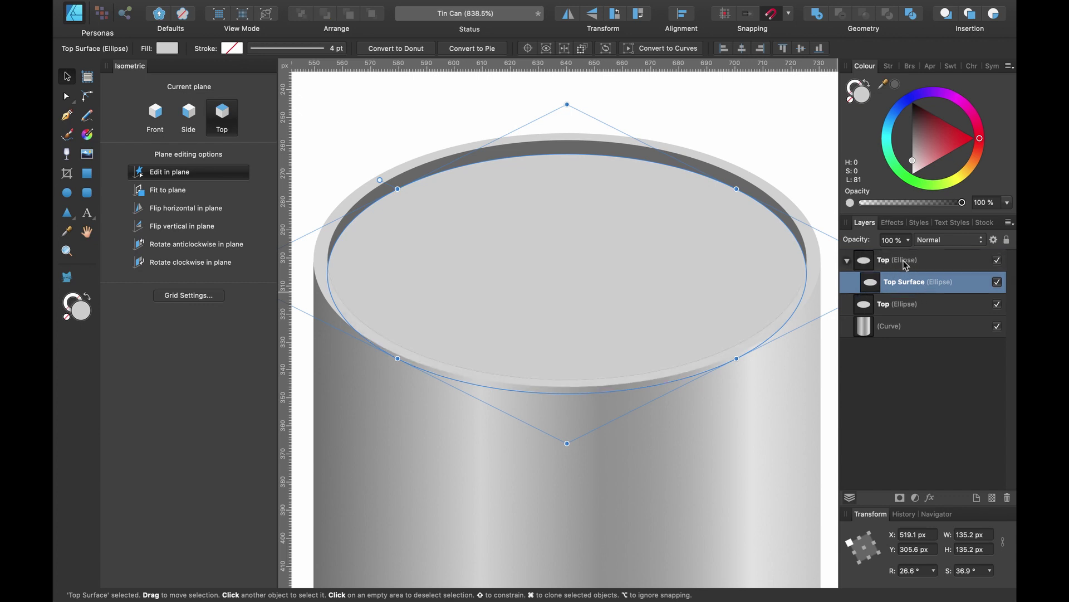
left_click(902, 266)
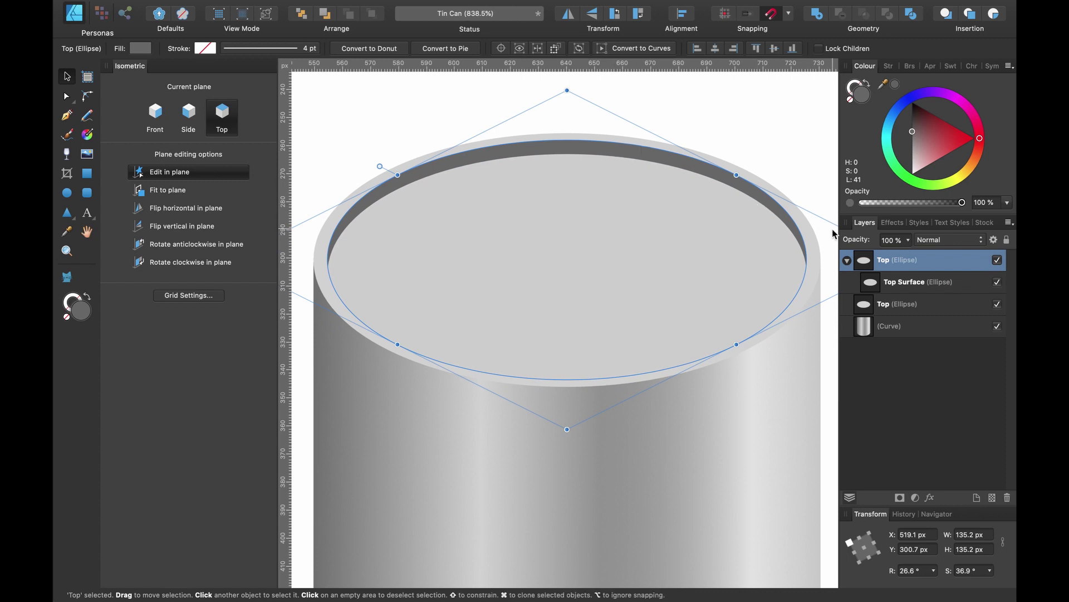
double_click(896, 260)
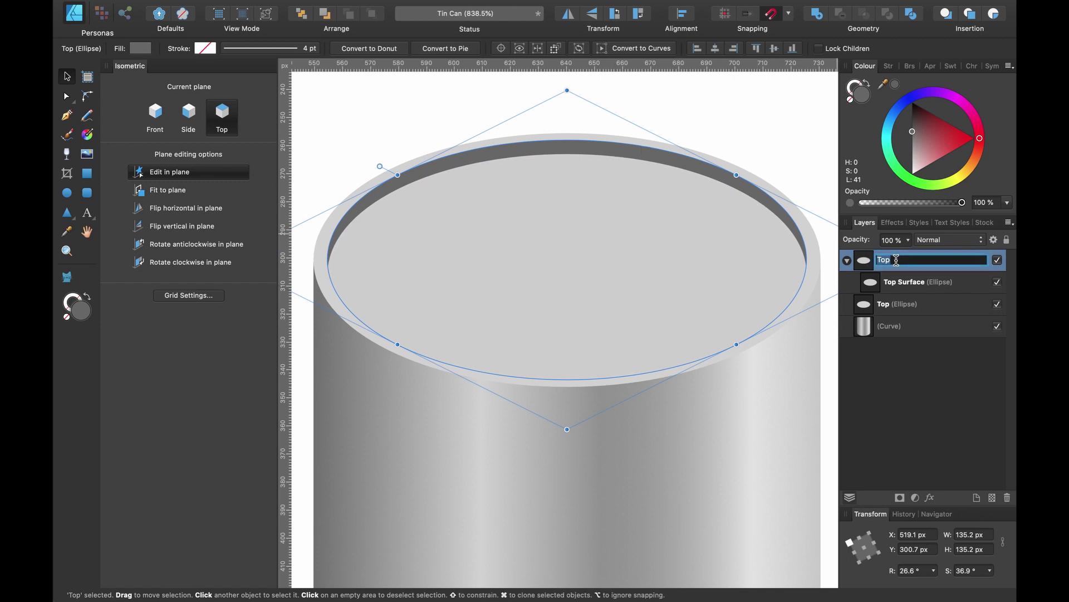
type("Rim")
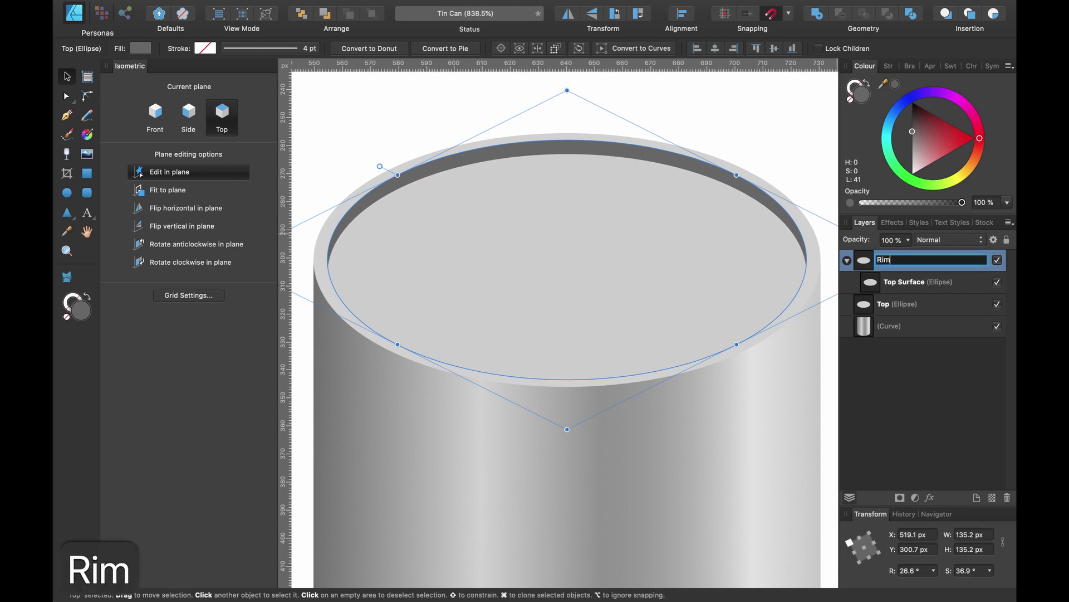
key("Return")
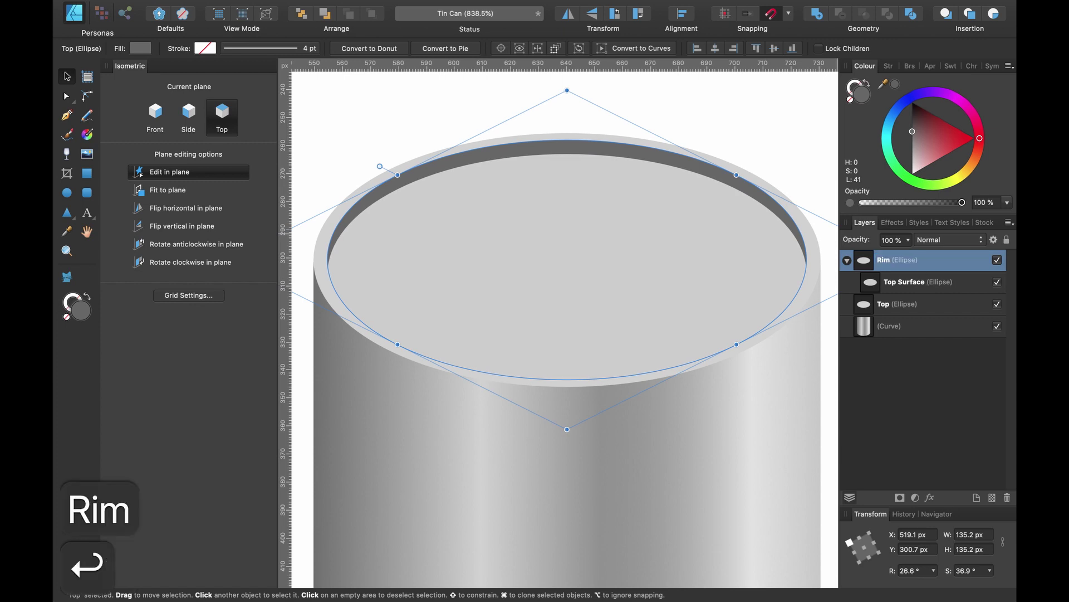
key("super+d")
scroll(660, 269, "up", 1)
left_click(858, 264)
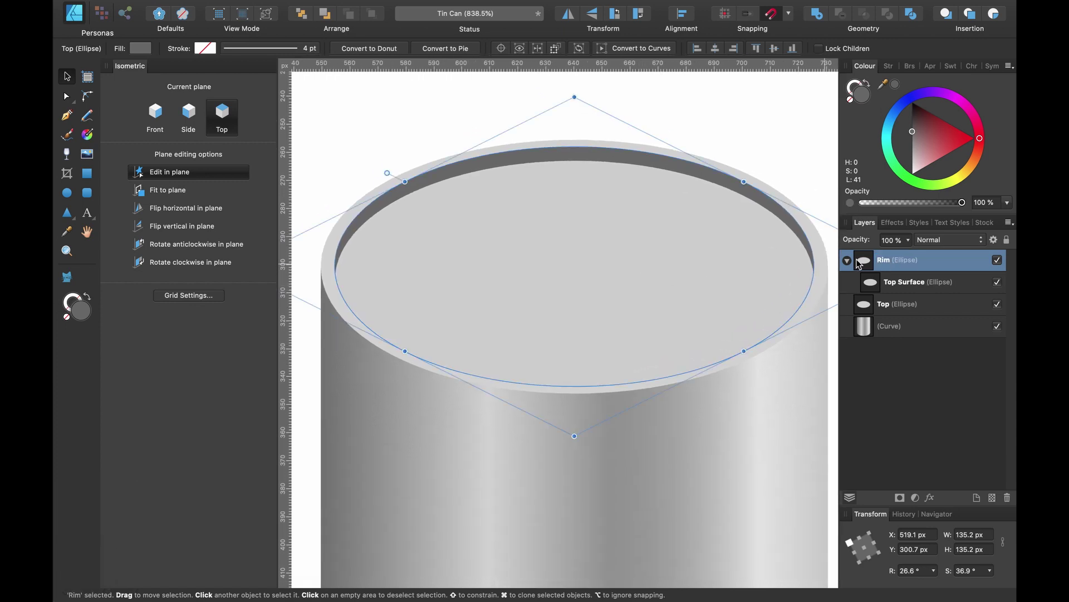
scroll(730, 259, "down", 5)
scroll(730, 259, "up", 4)
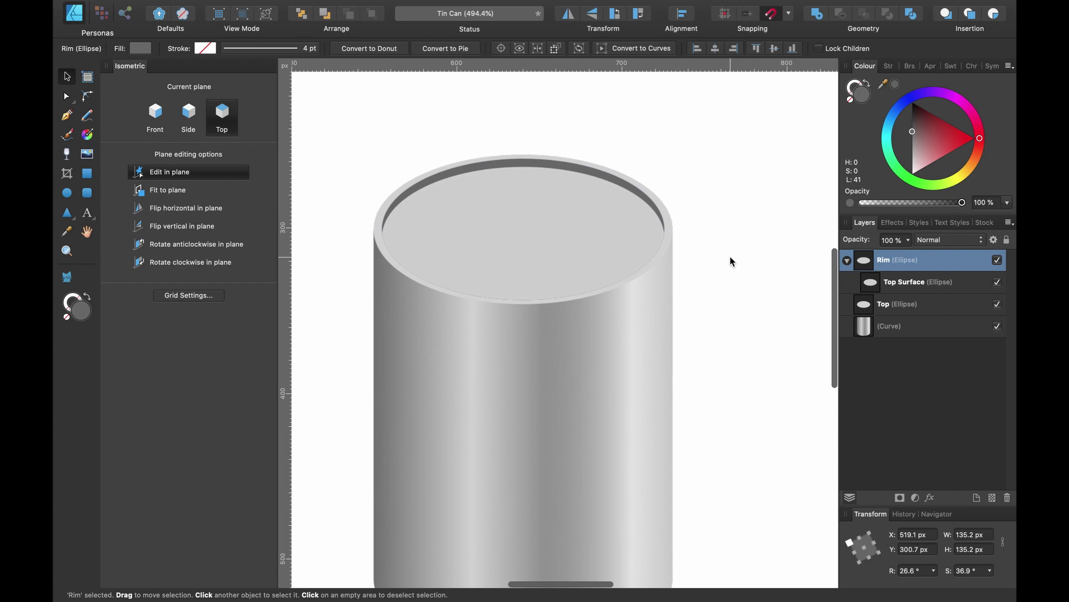
scroll(730, 261, "down", 2)
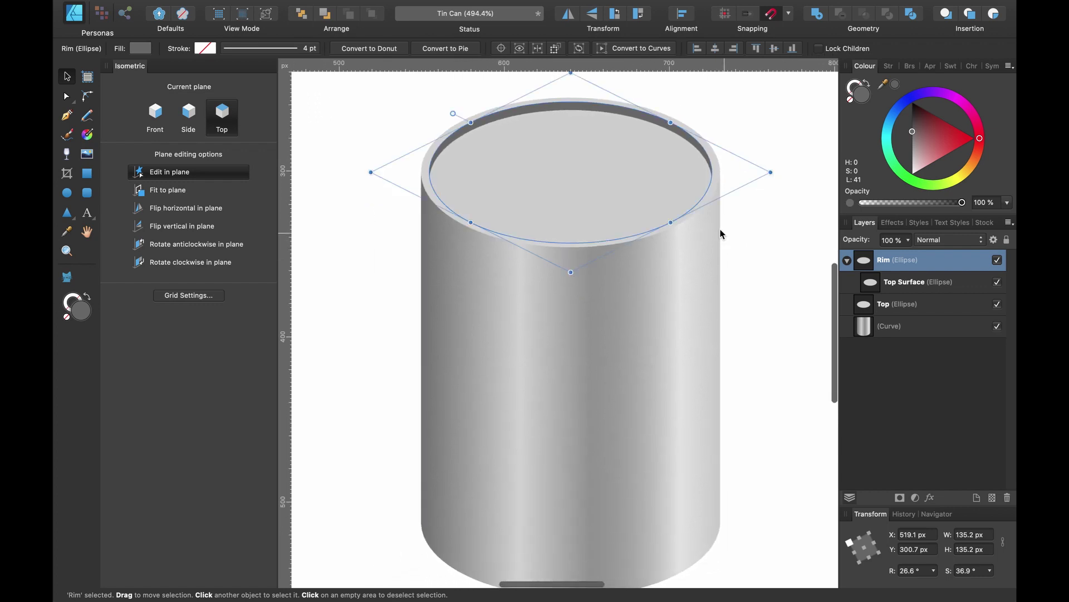
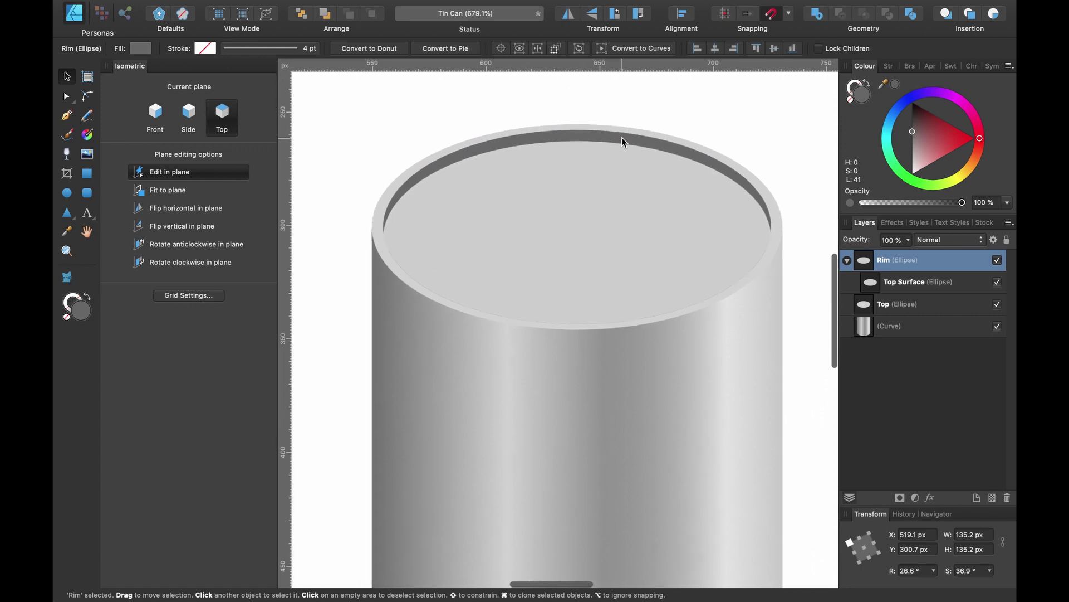
- Duplicate the Top Surface ellipse inside Rim and rename the copy as Ring
left_click(904, 286)
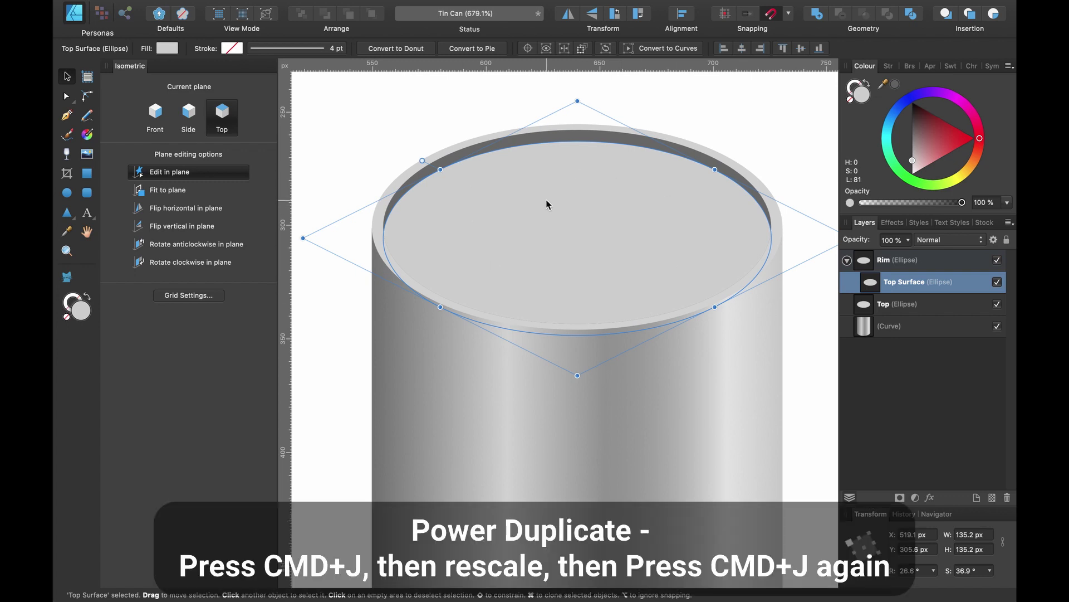
key("super+j")
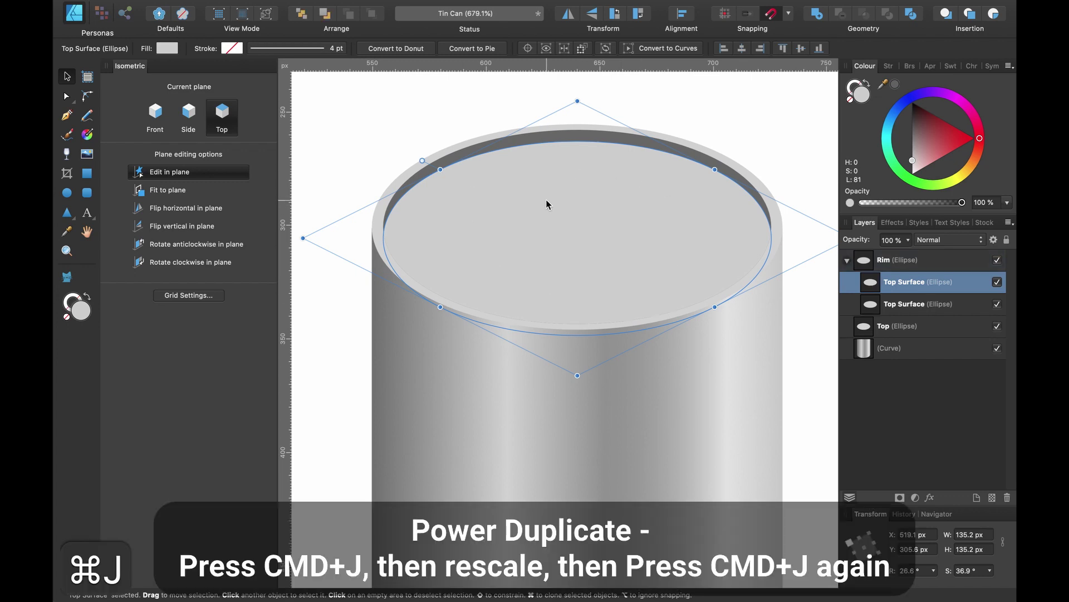
double_click(905, 281)
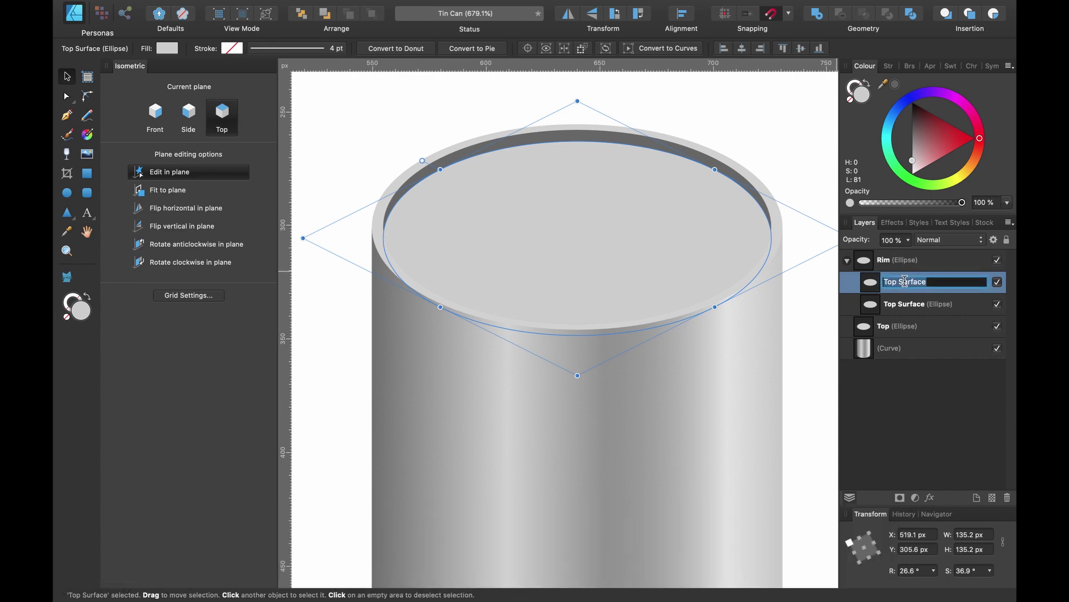
type("Ring")
key("Return")
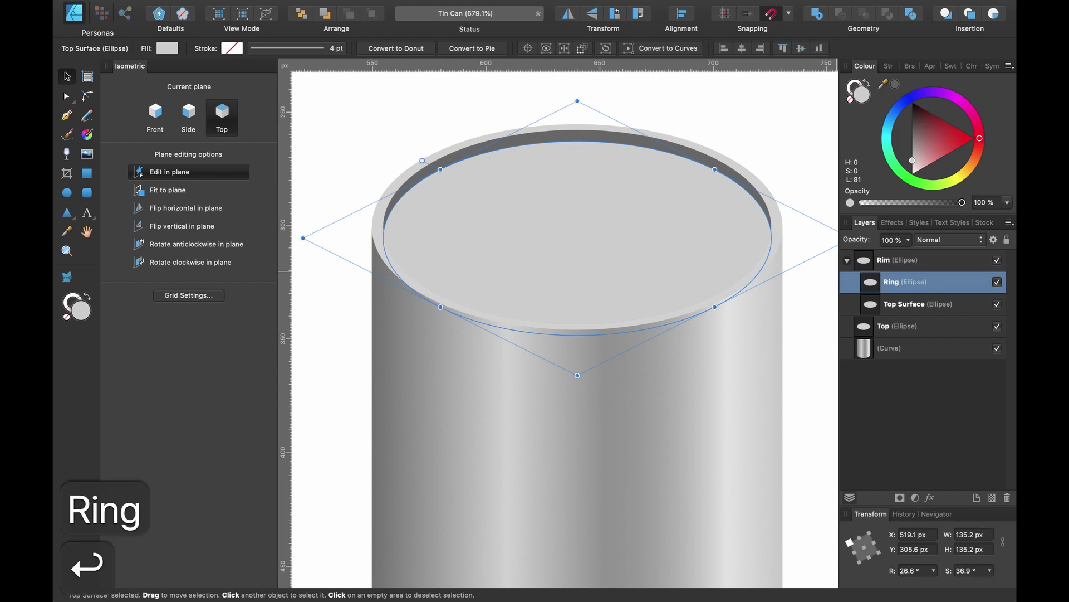
- Scale the Ring ellipse down about its centre to about 113.2 px wide, inside Top Surface
scroll(773, 301, "right", 3)
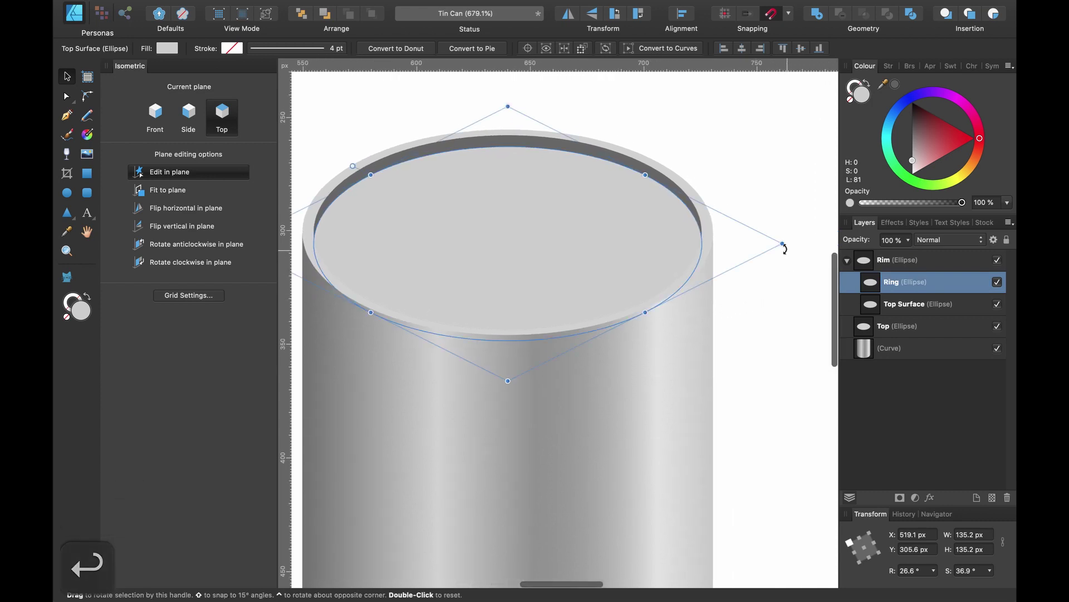
left_click_drag(787, 244, 736, 260)
scroll(735, 258, "left", 3)
scroll(735, 258, "up", 1)
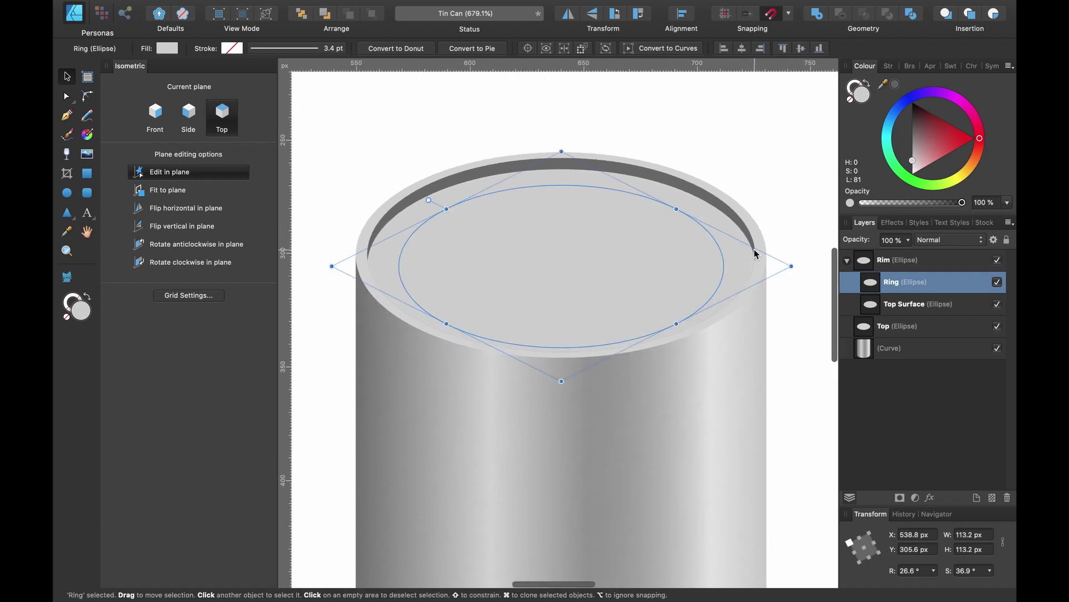
- Remove the Ring ellipse's fill and give it a dark grey stroke with lightness 23
left_click(167, 48)
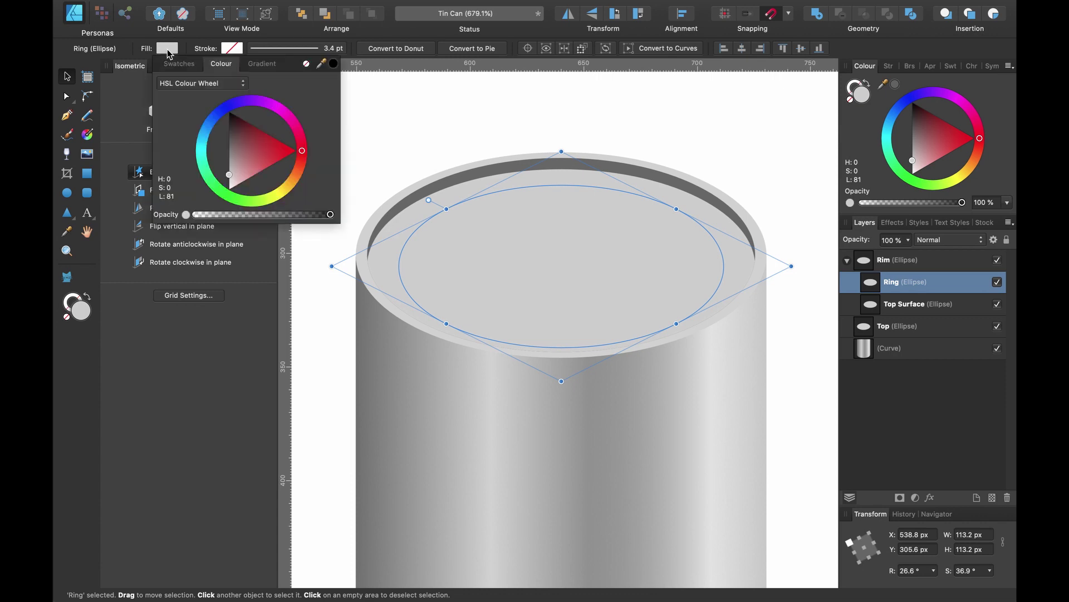
left_click(306, 64)
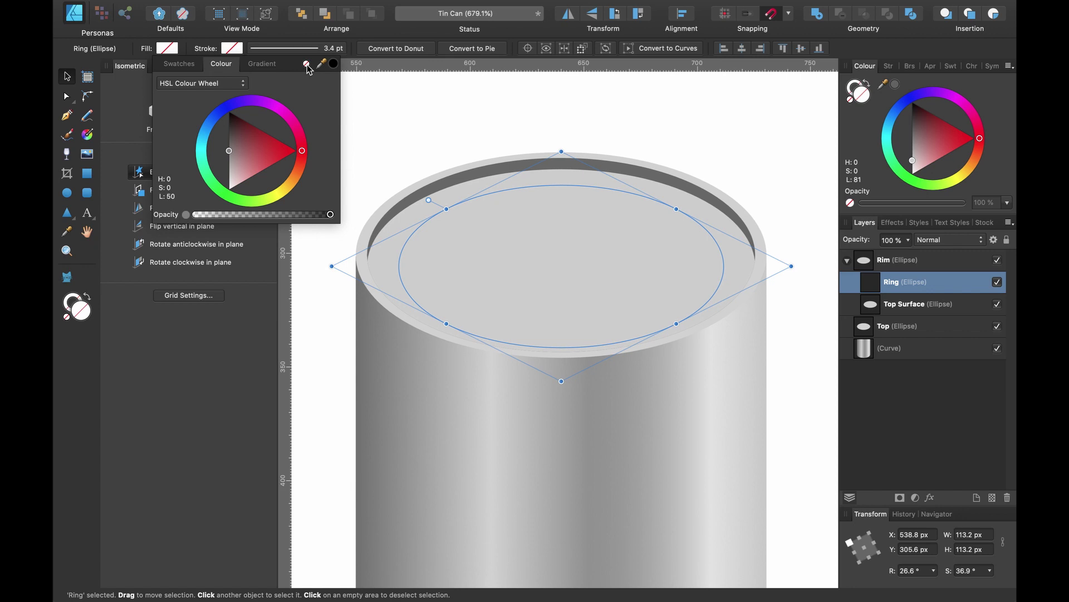
left_click(236, 50)
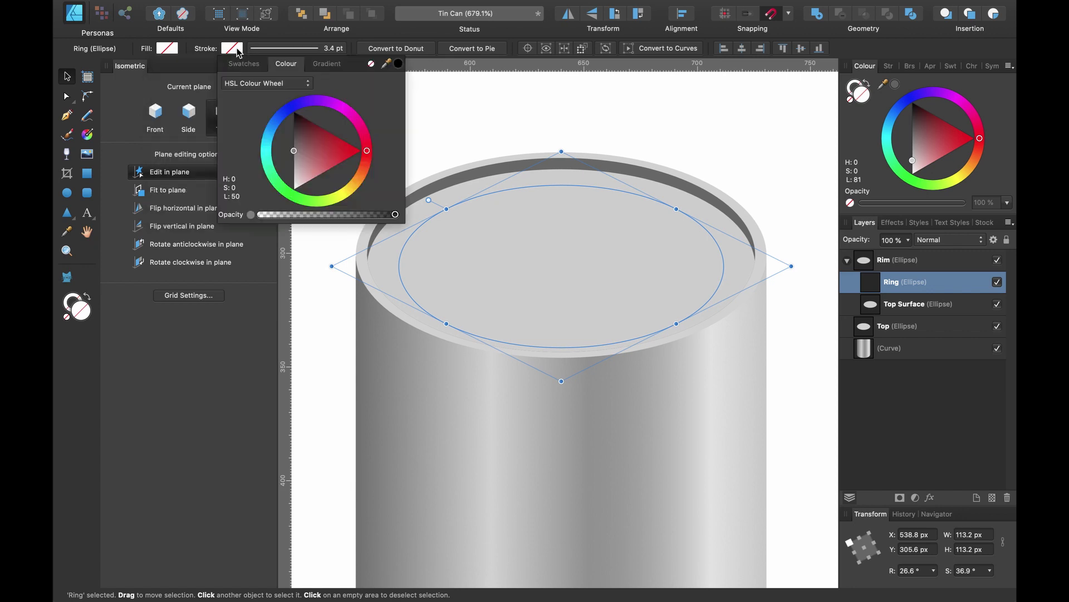
left_click_drag(293, 151, 285, 129)
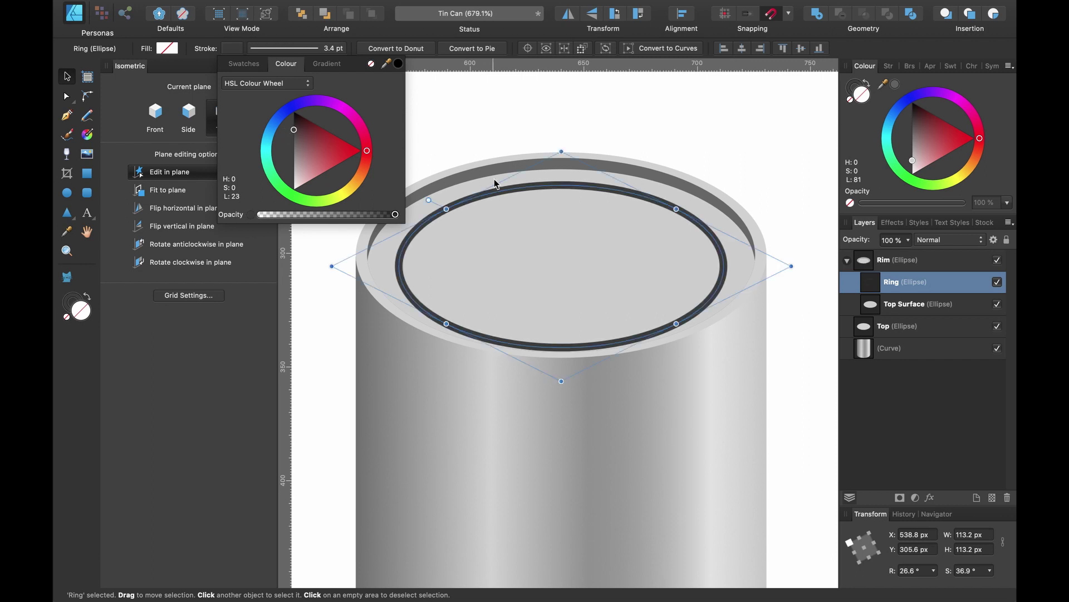
- Set the Ring's stroke width to 3 pt and check its pressure profile, keeping Scale with object enabled
left_click(290, 53)
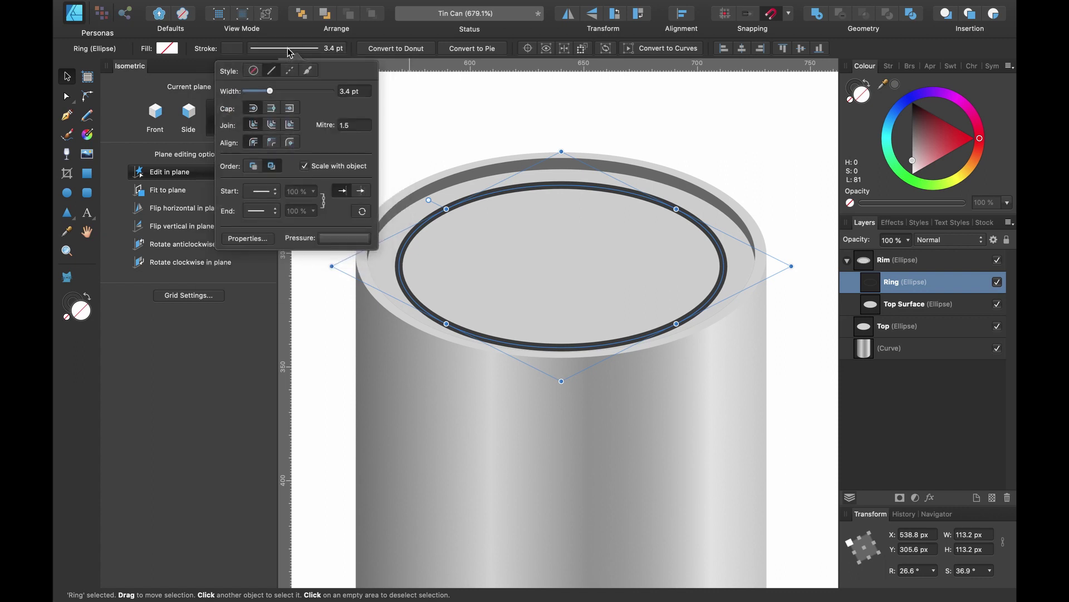
left_click_drag(272, 90, 270, 92)
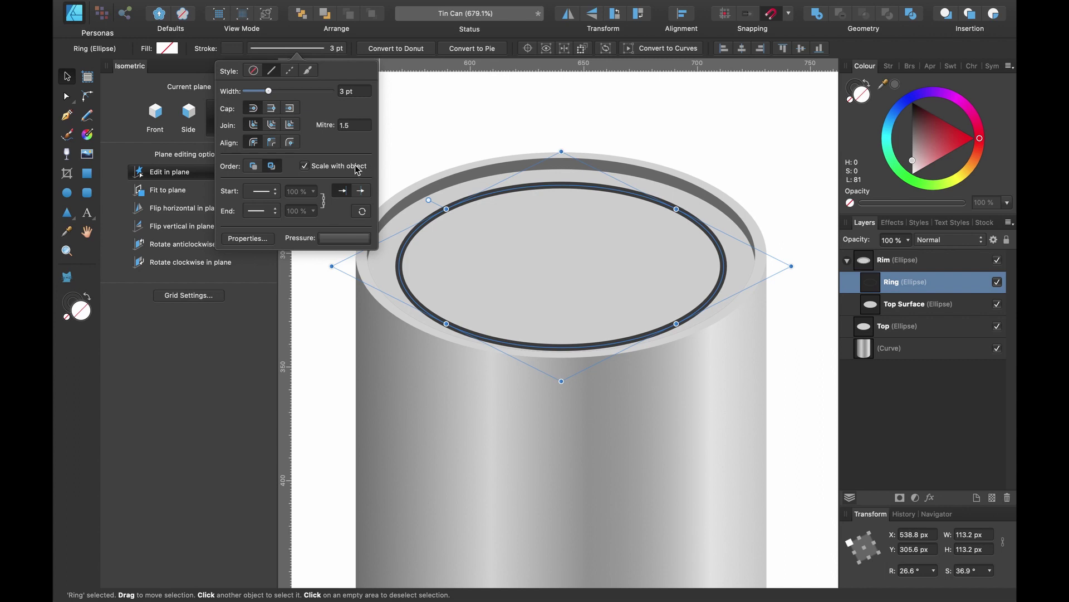
left_click(329, 239)
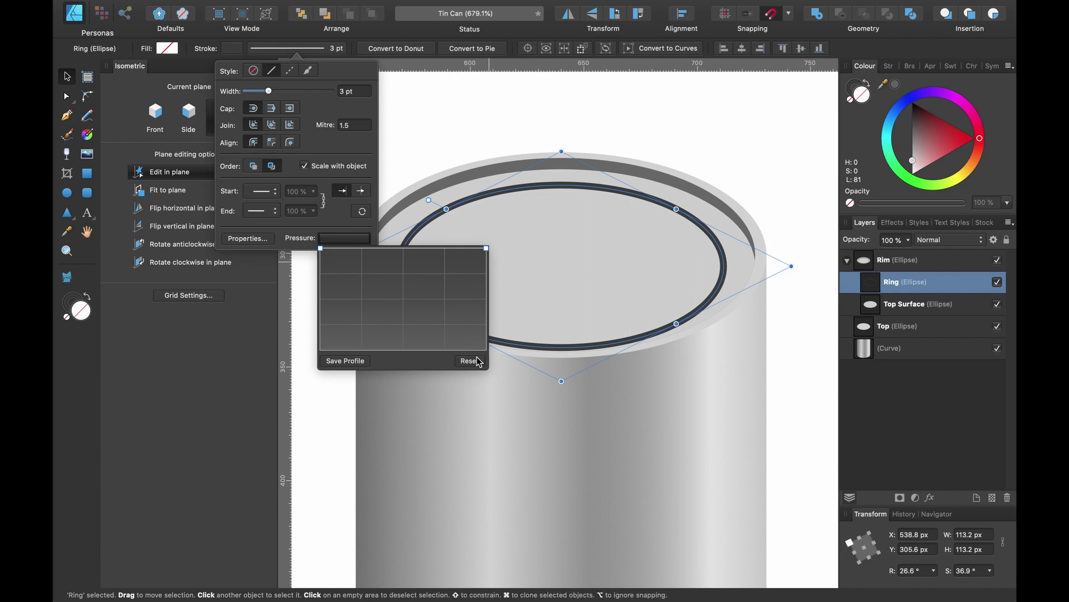
left_click(341, 224)
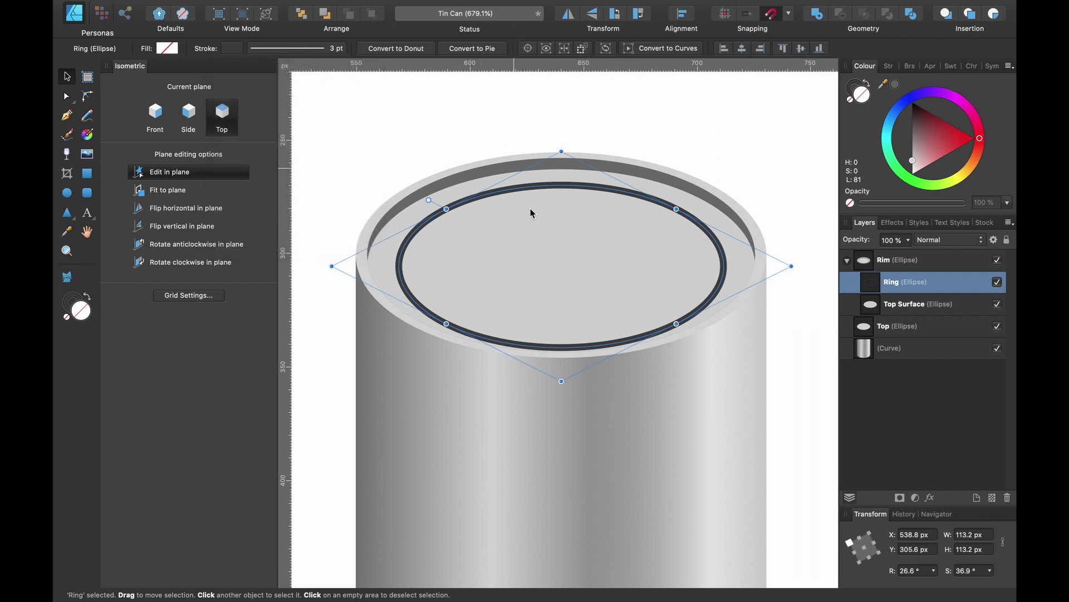
- Duplicate the Ring twice, shrinking each copy about the centre to form three concentric rings with 3, 2.5 and 2.1 pt strokes
scroll(570, 273, "down", 1)
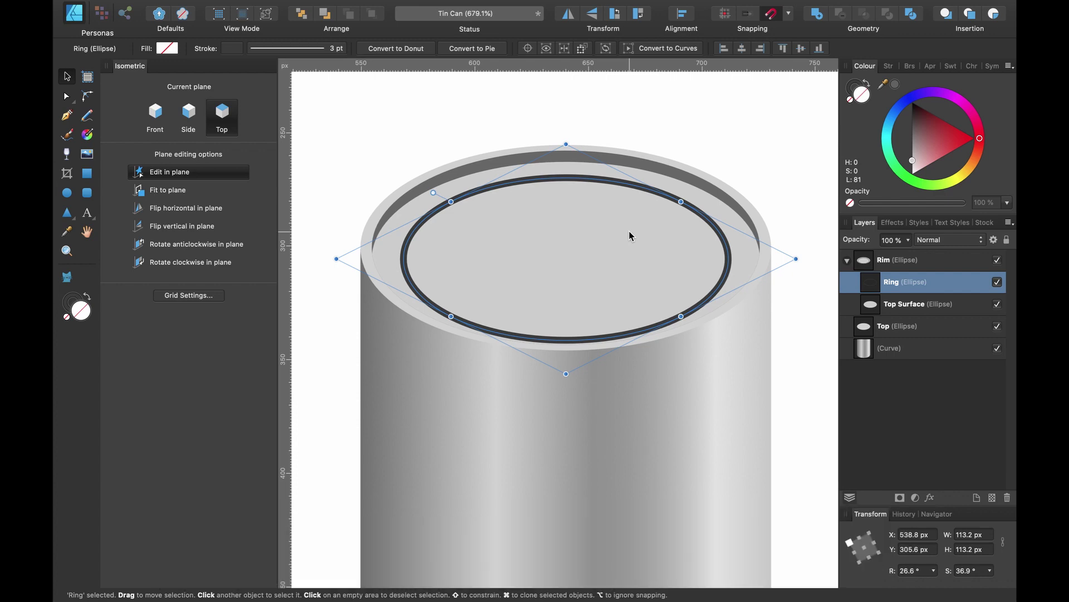
key("super+j")
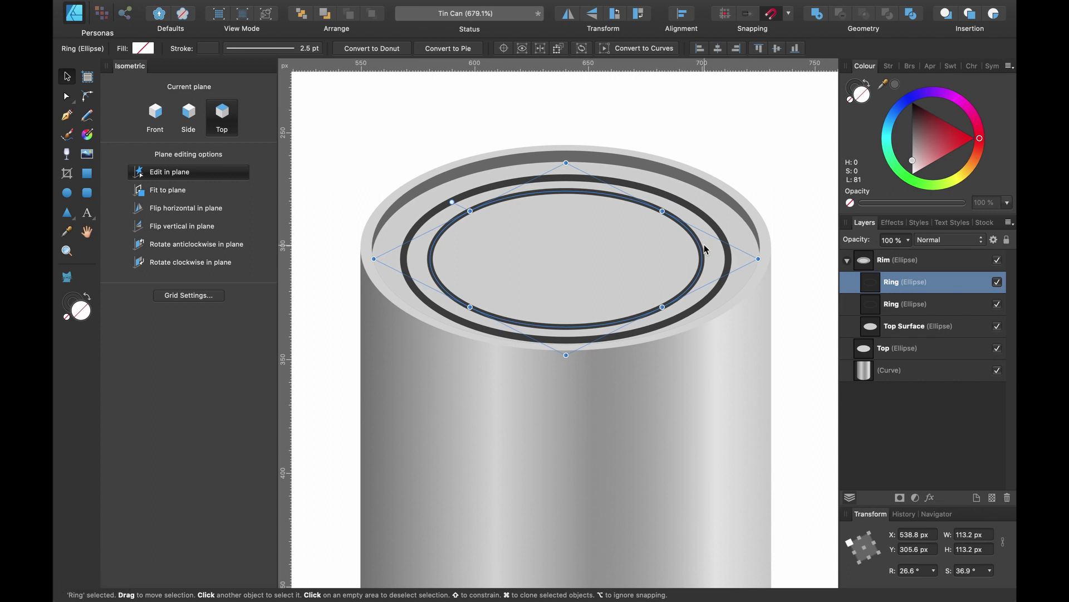
key("super+j")
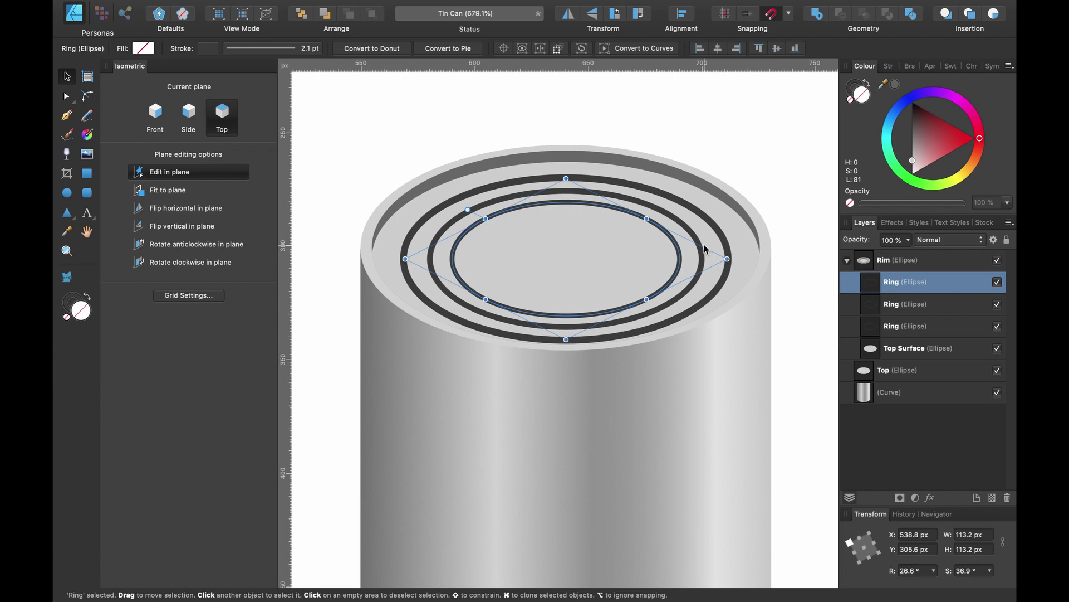
- Select all three Ring ellipses and expand their strokes into filled curves
left_click(906, 325)
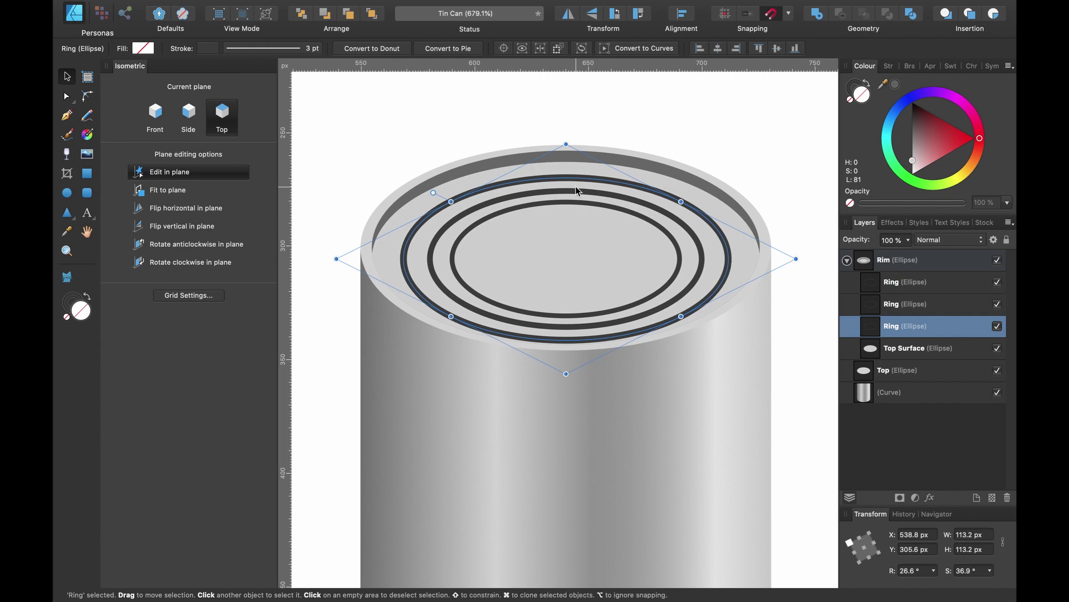
left_click(932, 283, "shift")
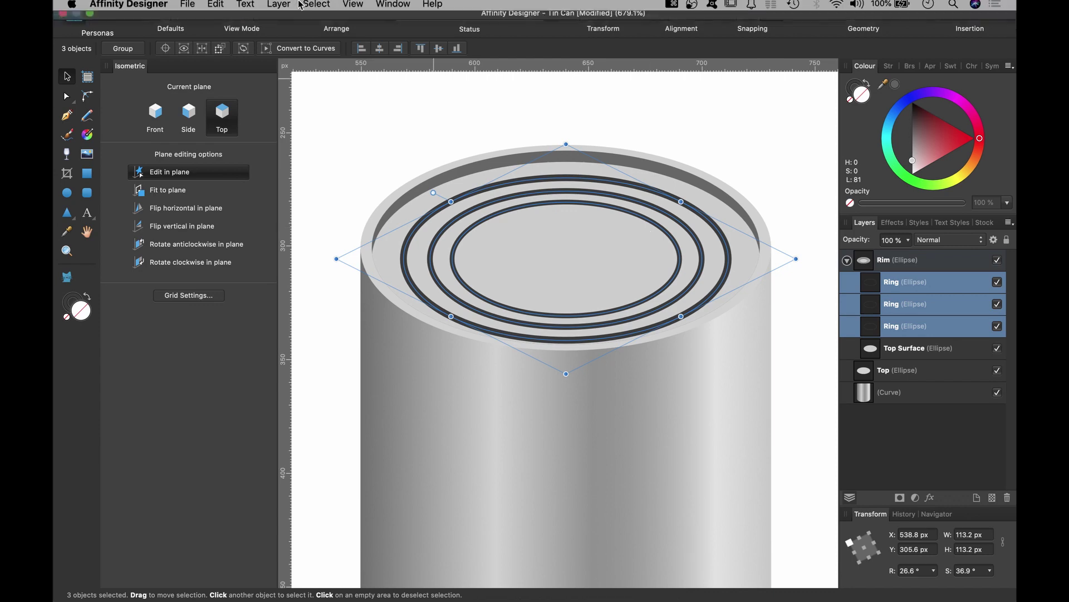
left_click(278, 6)
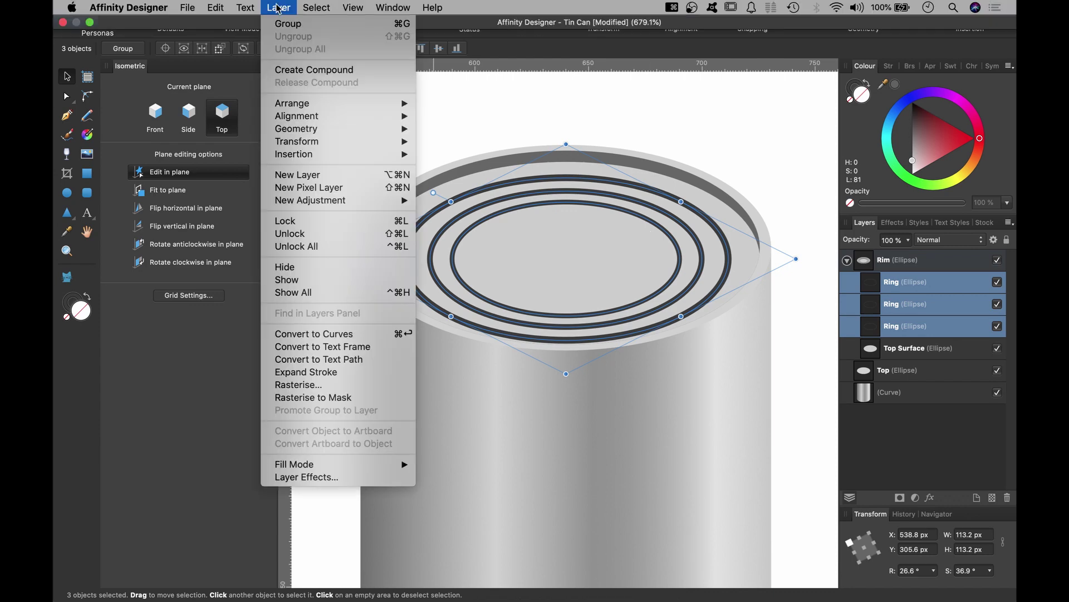
left_click(343, 374)
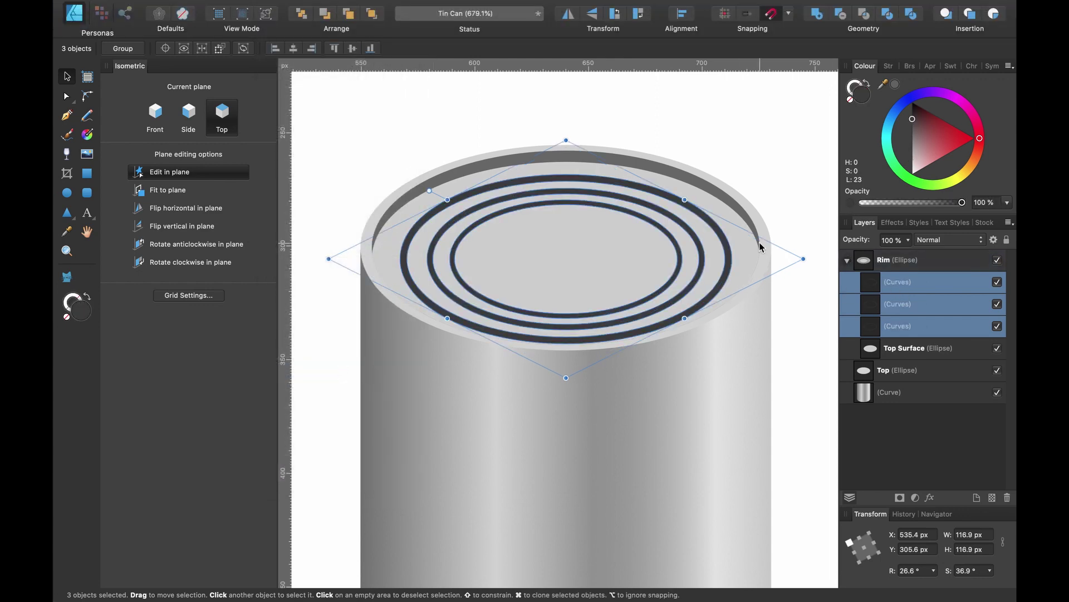
- Combine the three expanded rings into a single curves object with the Add geometry operation
scroll(710, 235, "up", 5)
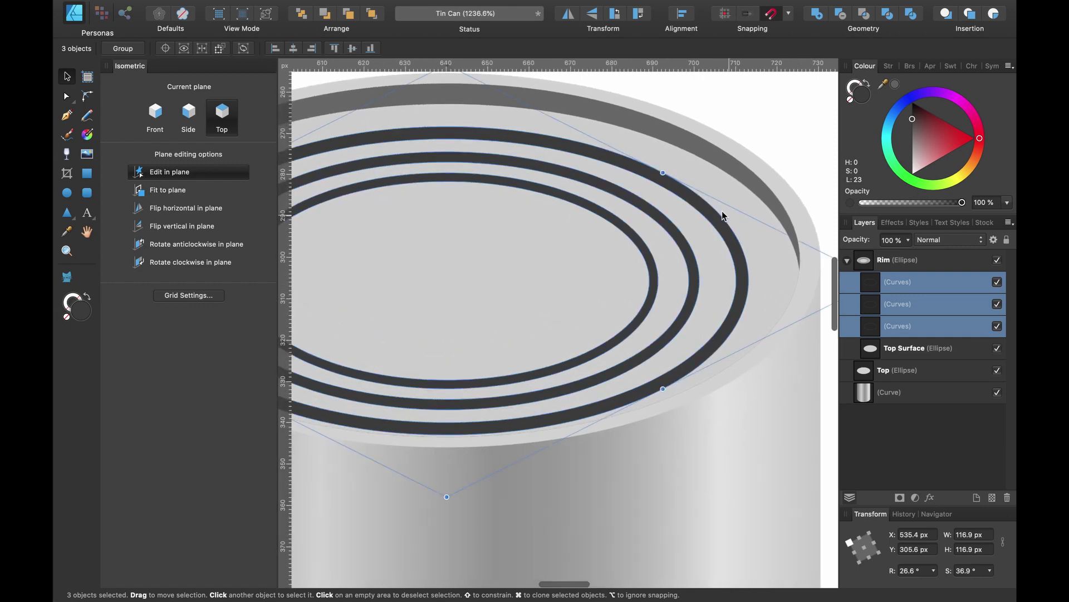
scroll(722, 212, "down", 5)
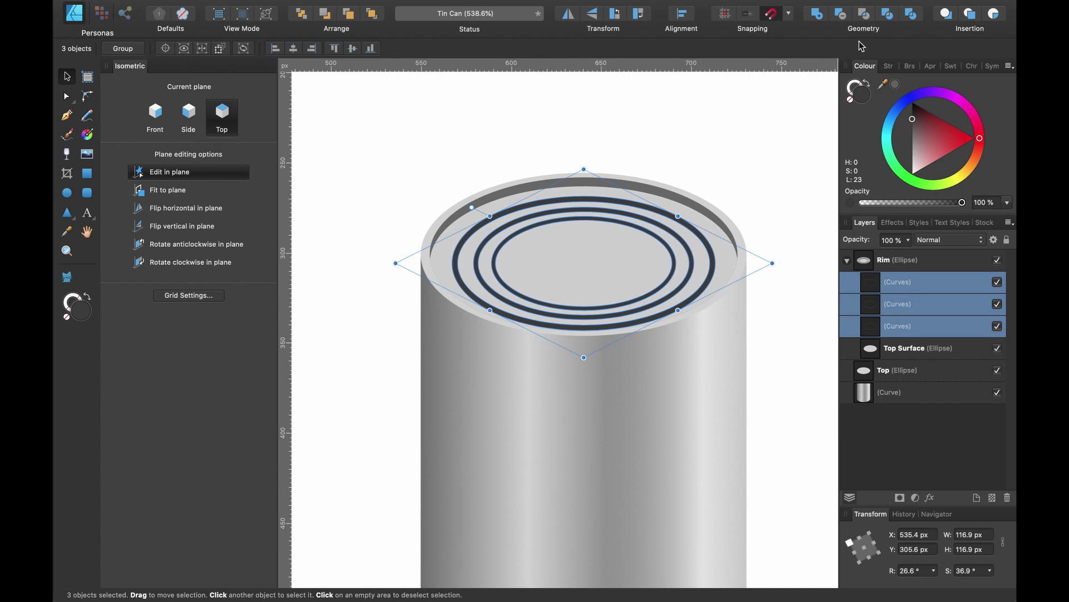
left_click(817, 13)
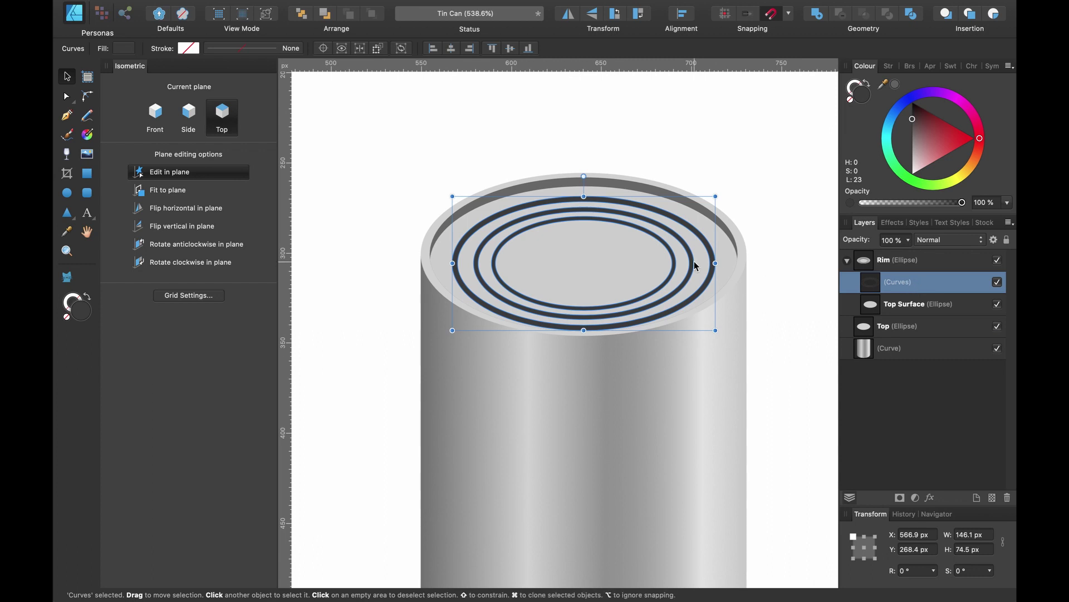
- Apply a linear gradient fill to the combined rings, spanning from the outer ring's left edge to its right edge
scroll(694, 253, "up", 5)
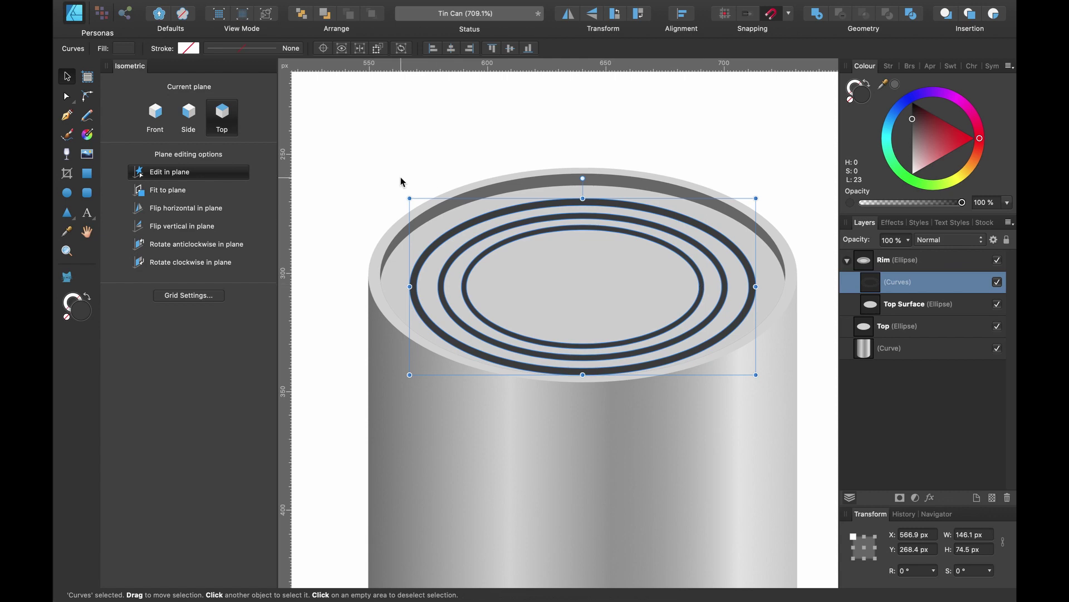
left_click(88, 137)
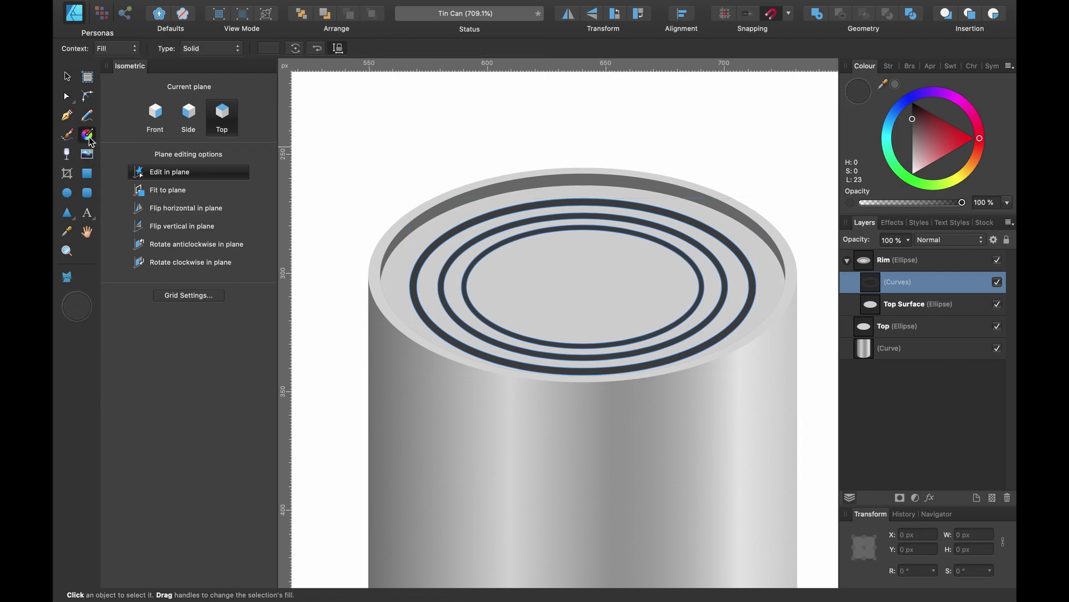
left_click_drag(624, 284, 754, 289)
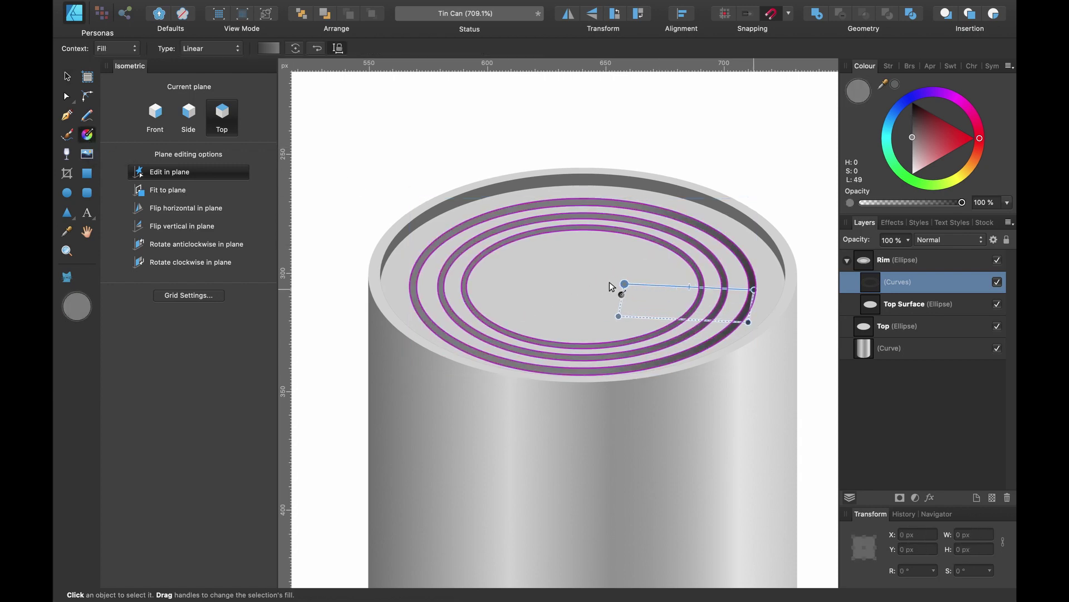
left_click_drag(610, 284, 410, 284)
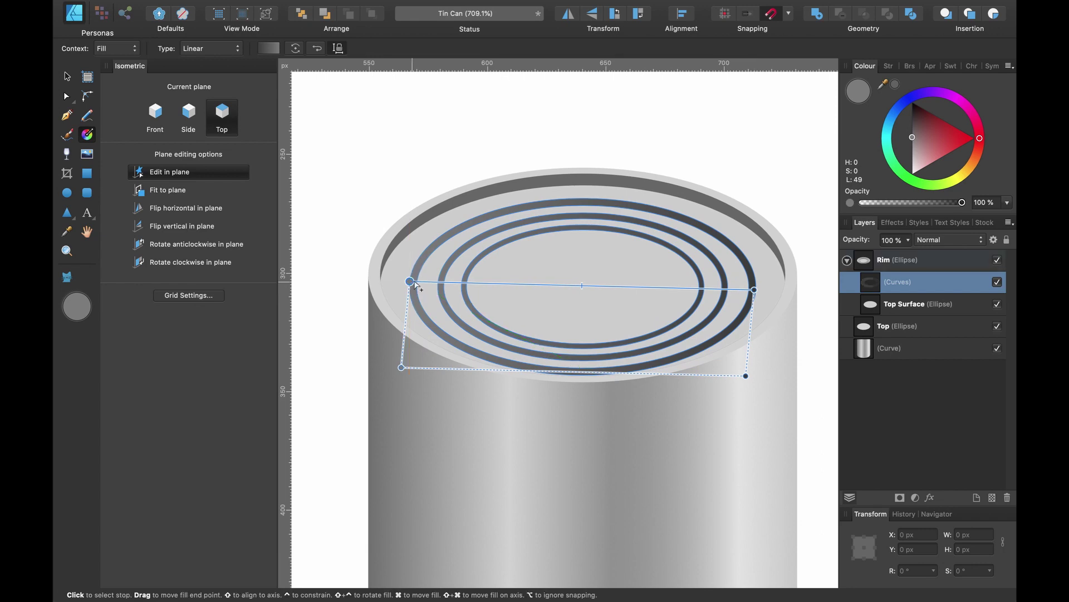
- Set the right end stop of the rings' gradient to a neutral dark grey with lightness 27
scroll(724, 290, "right", 2)
left_click(725, 292)
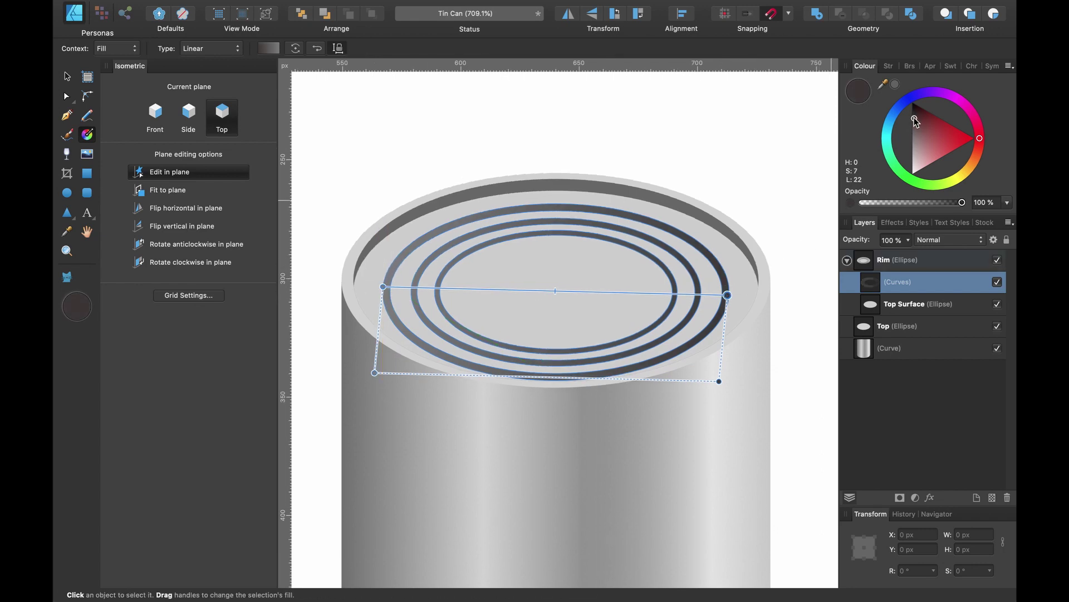
mouse_move(913, 119)
left_mouse_down()
mouse_move(913, 142)
mouse_move(912, 121)
left_mouse_up()
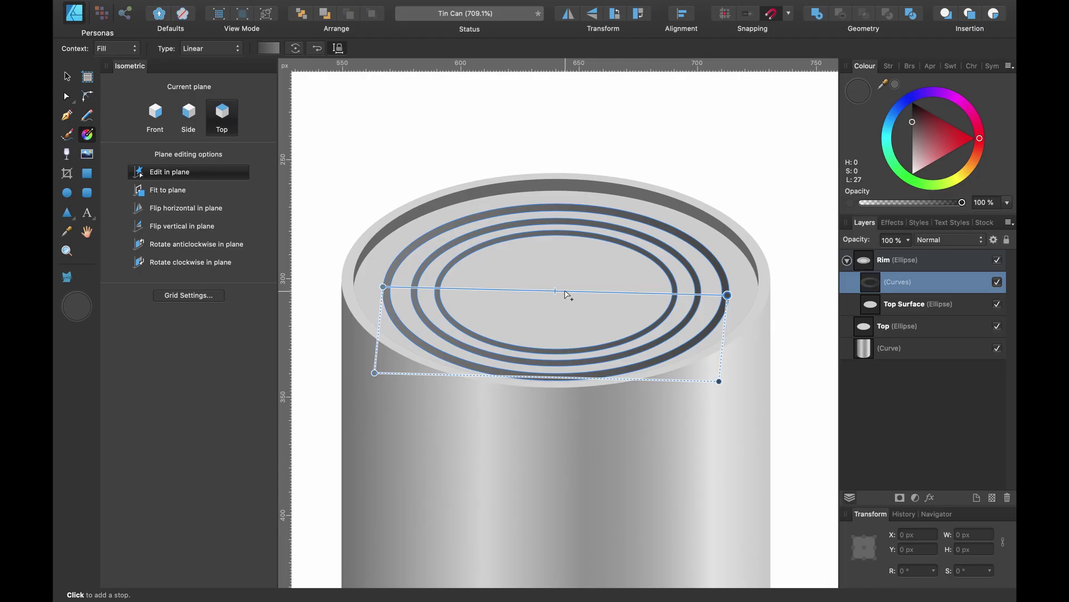
- Add a light grey stop of lightness 83 mid-gradient on the rings and set the left end stop to lightness 56
left_click(565, 290)
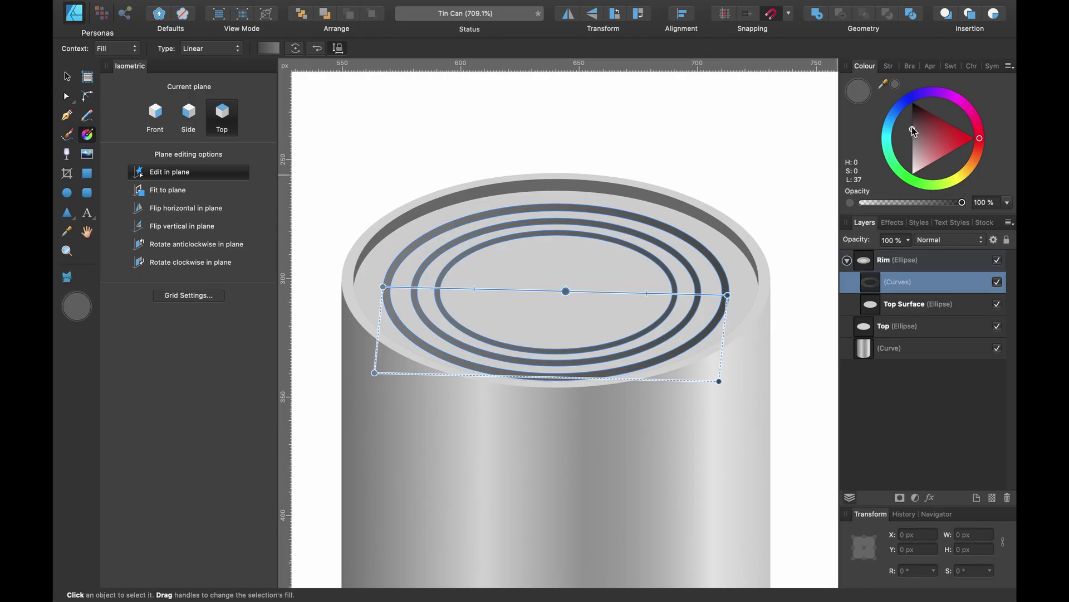
left_click_drag(915, 129, 902, 164)
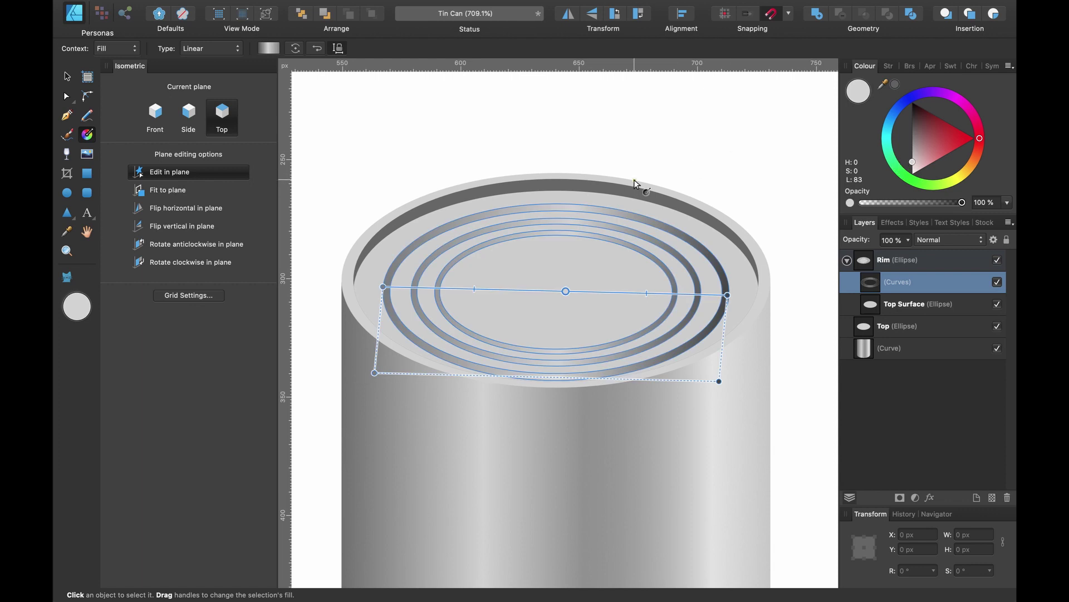
left_click(382, 287)
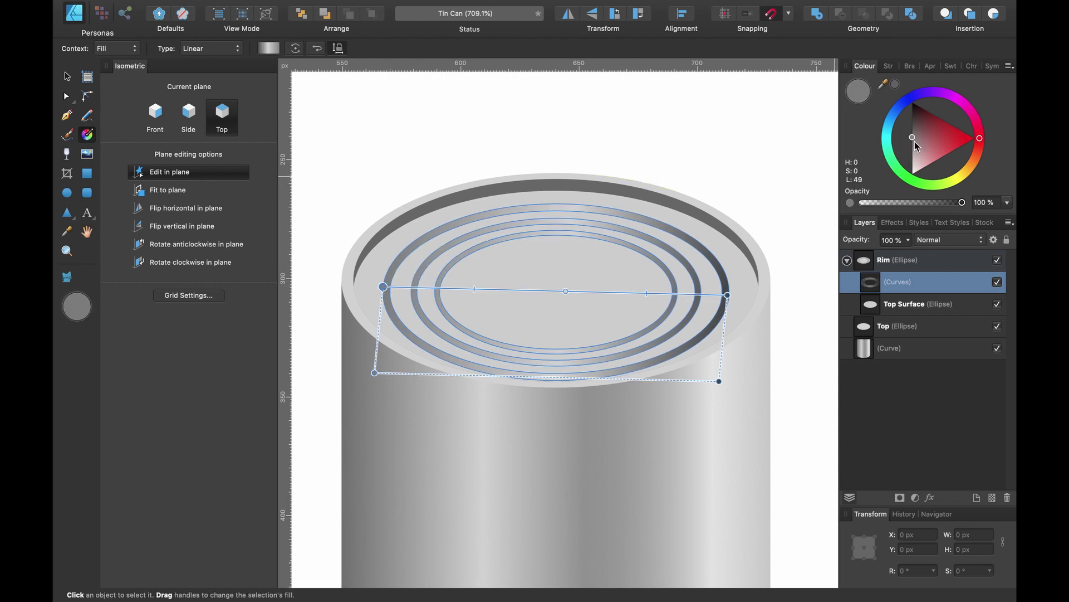
left_click_drag(914, 140, 902, 145)
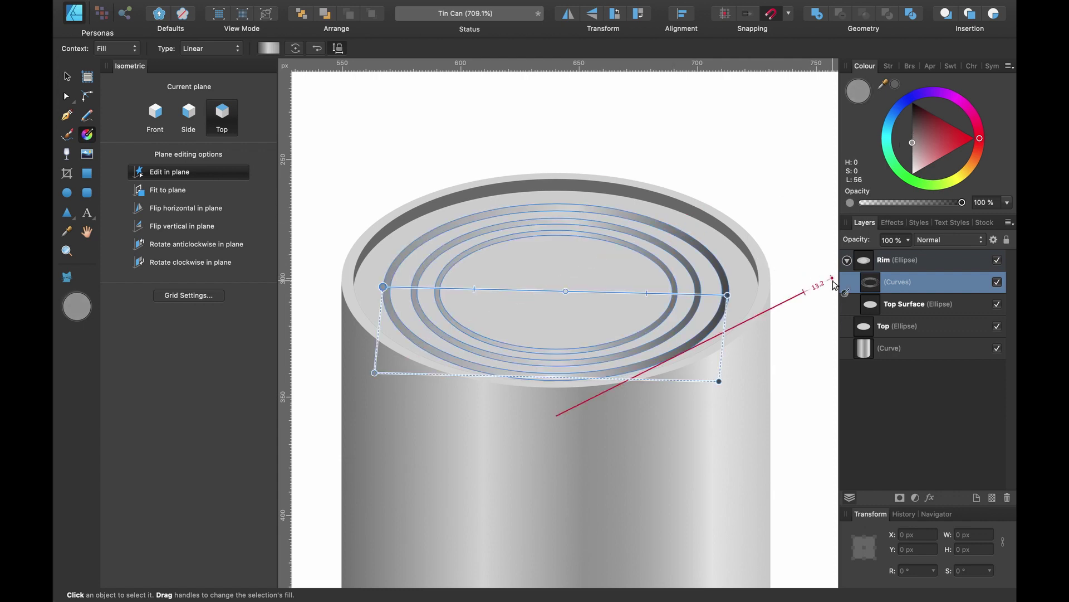
- Apply a linear gradient across Top Surface from its right edge to its left edge and set the right stop to lightness 69
left_click(905, 306)
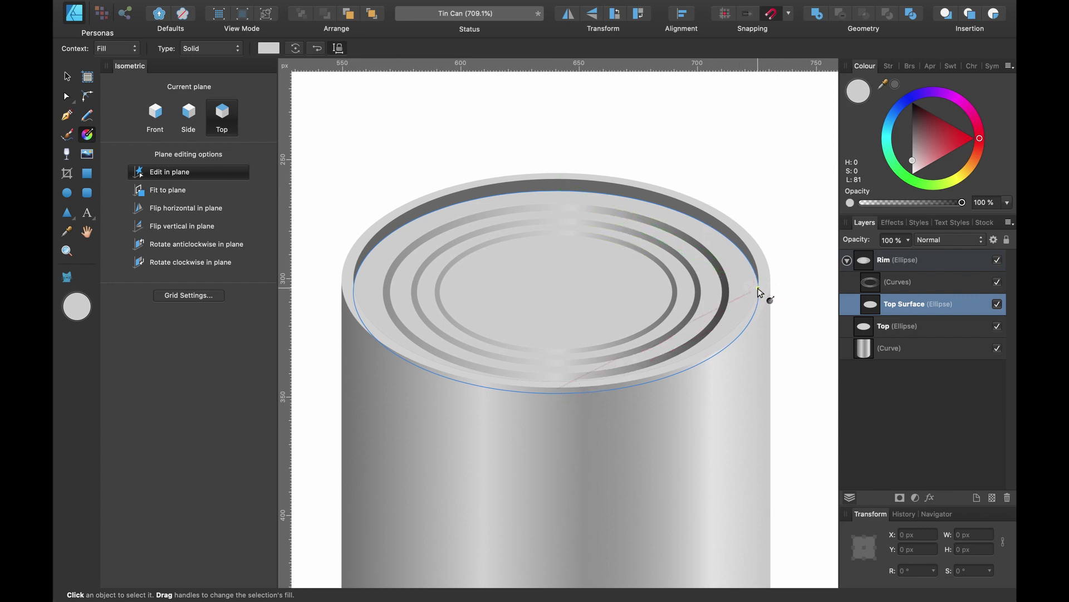
left_click_drag(764, 294, 354, 281)
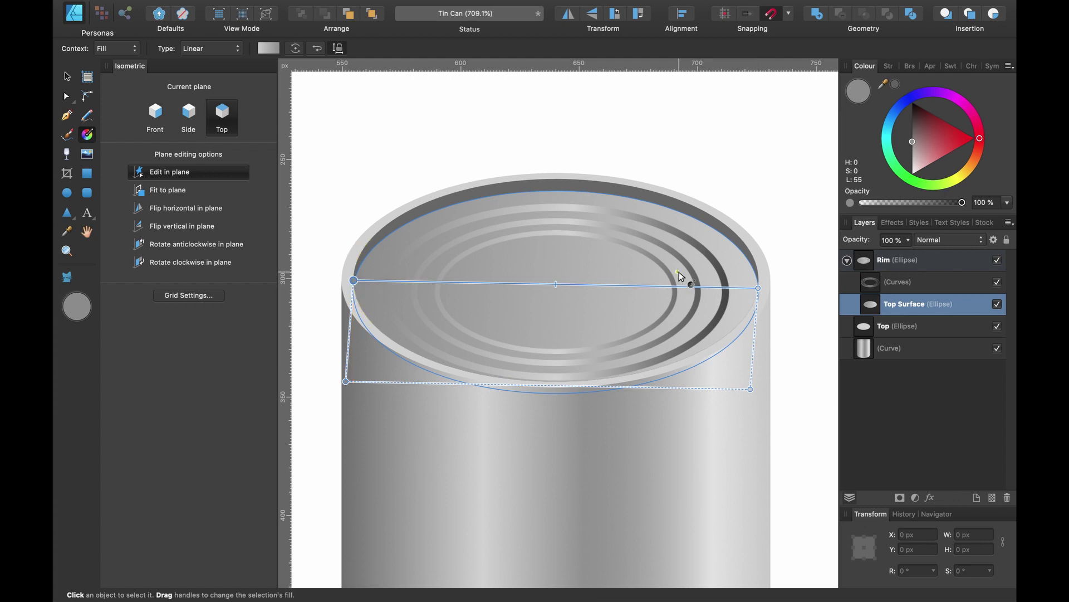
left_click(756, 288)
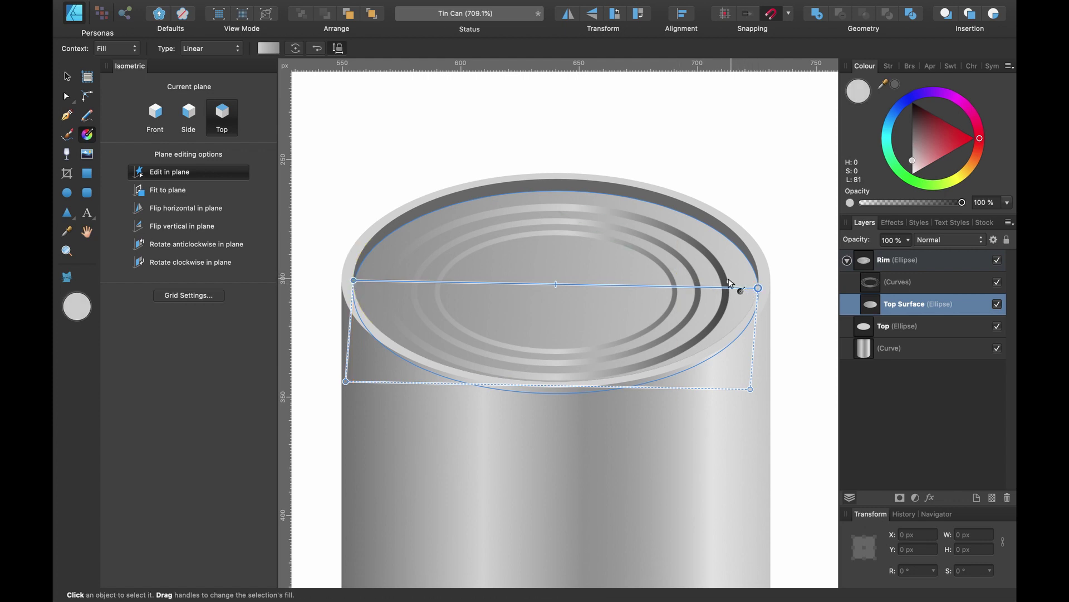
left_click(915, 159)
mouse_move(915, 159)
left_mouse_down()
mouse_move(897, 139)
mouse_move(895, 150)
left_mouse_up()
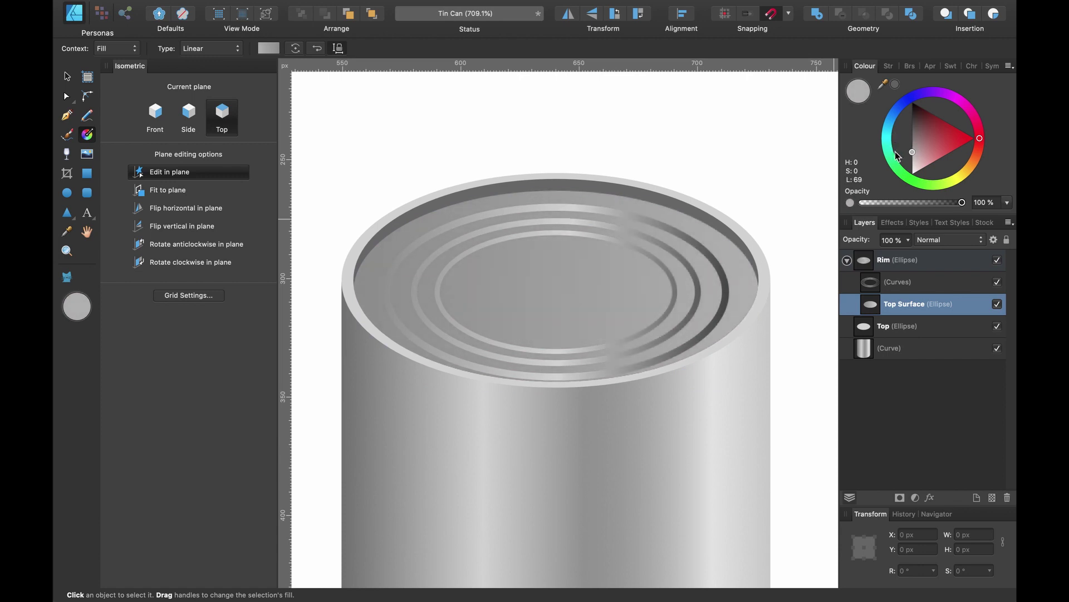
- Set Top Surface's left gradient stop to lightness 83 and its right stop to lightness 61, leaving nothing selected
left_click(351, 282)
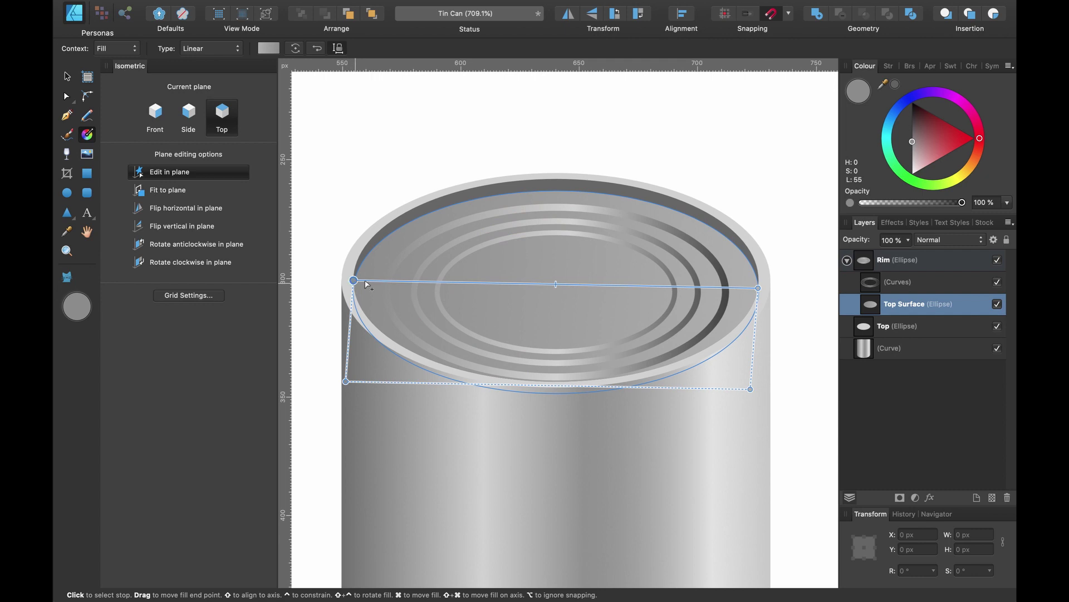
left_click_drag(913, 142, 905, 168)
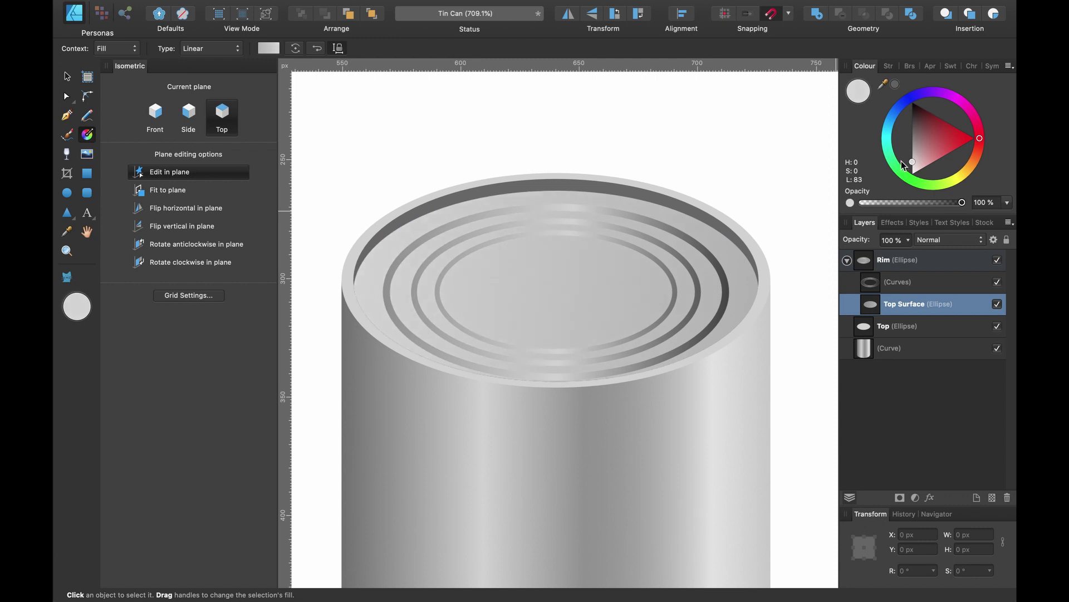
left_click(758, 287)
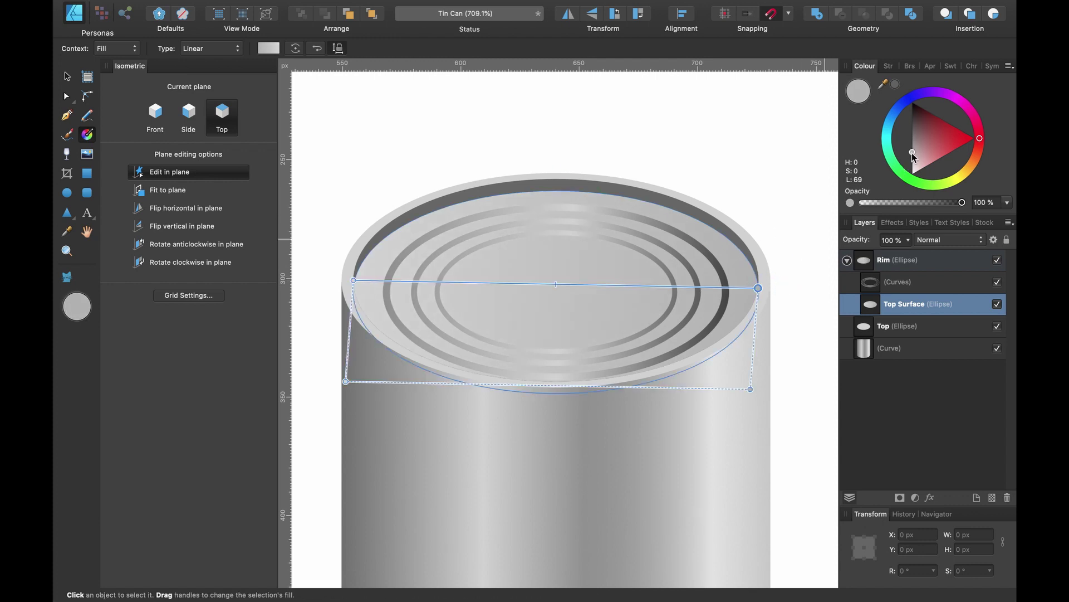
left_click_drag(914, 155, 911, 146)
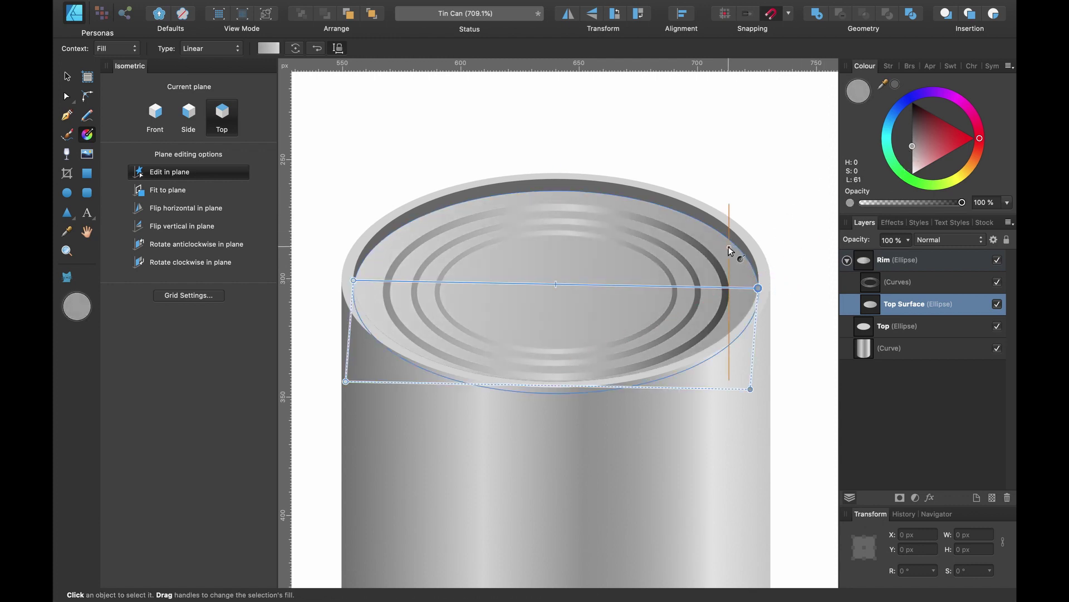
key("v")
scroll(727, 250, "down", 5)
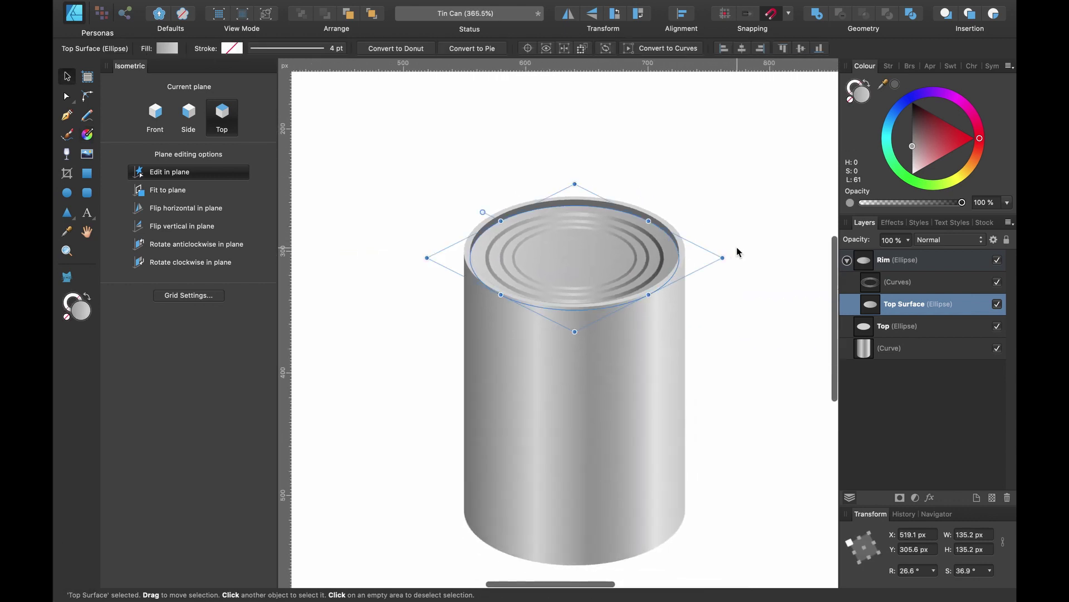
left_click(737, 251)
scroll(737, 252, "left", 2)
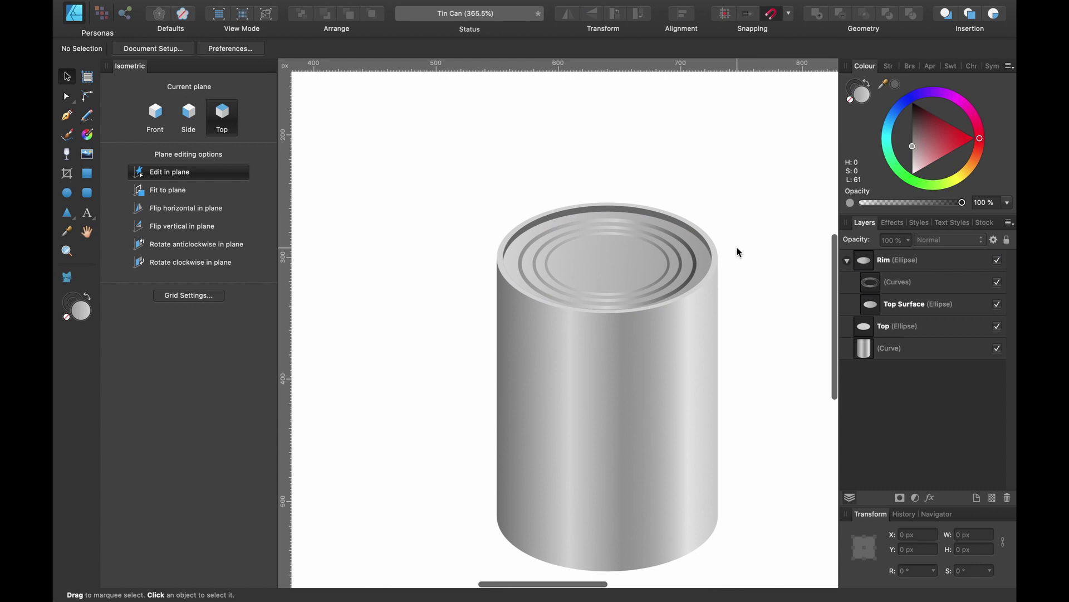
- Apply a linear gradient across the Top ellipse from its right edge to its left edge, with lightness 73 at right and 90 at left
scroll(691, 263, "up", 5)
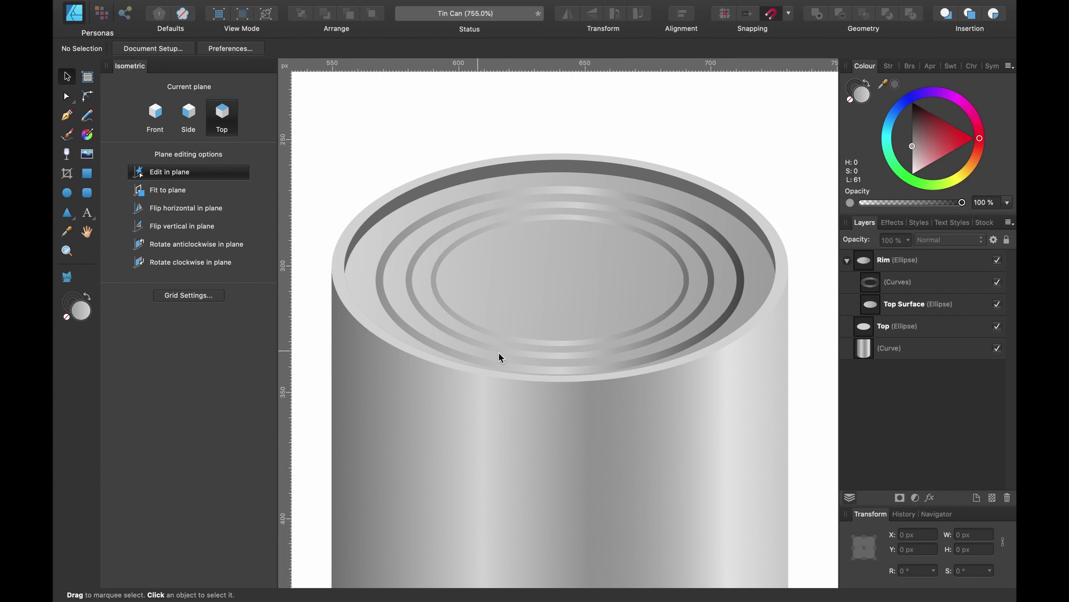
left_click(782, 268)
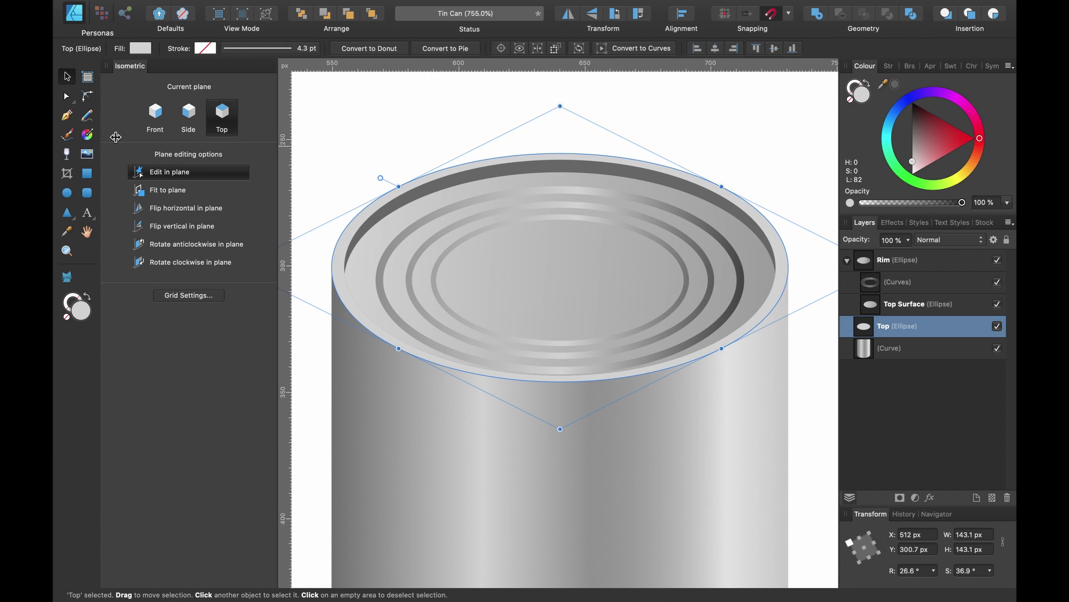
left_click(90, 137)
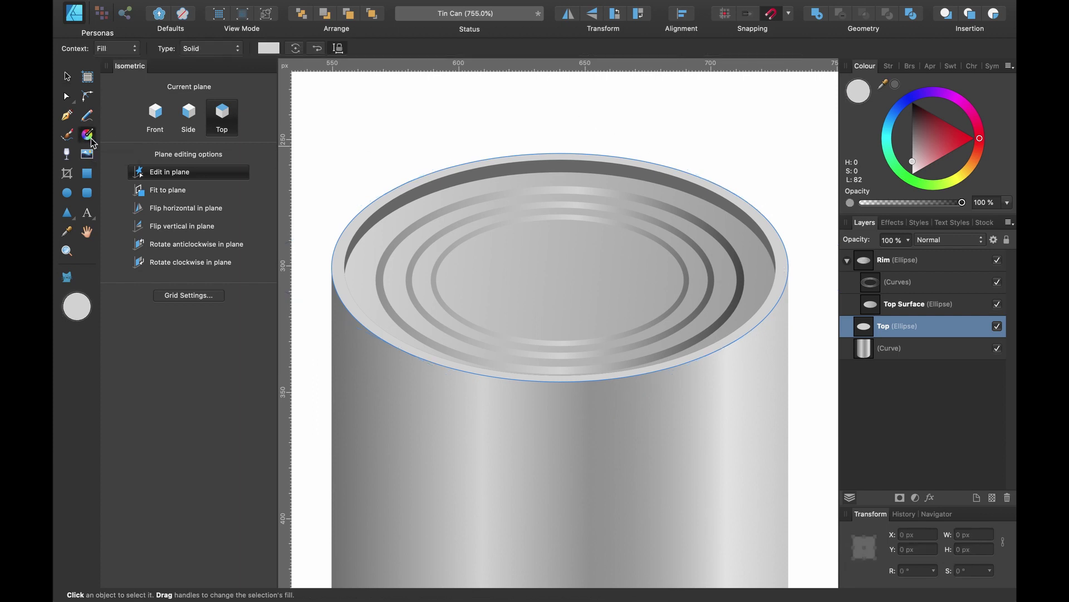
left_click_drag(783, 269, 334, 255)
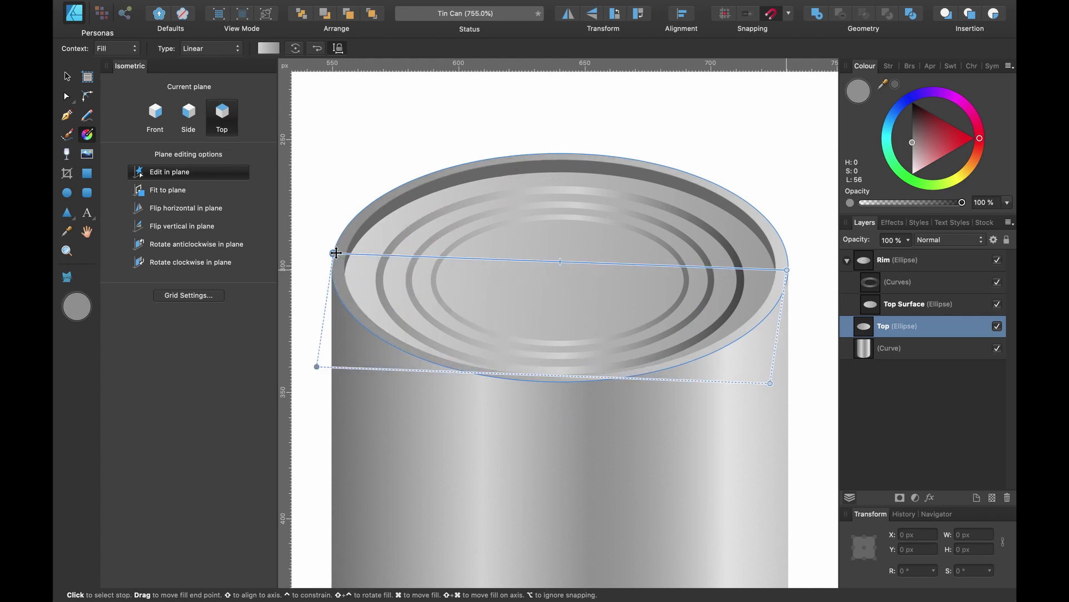
left_click(787, 269)
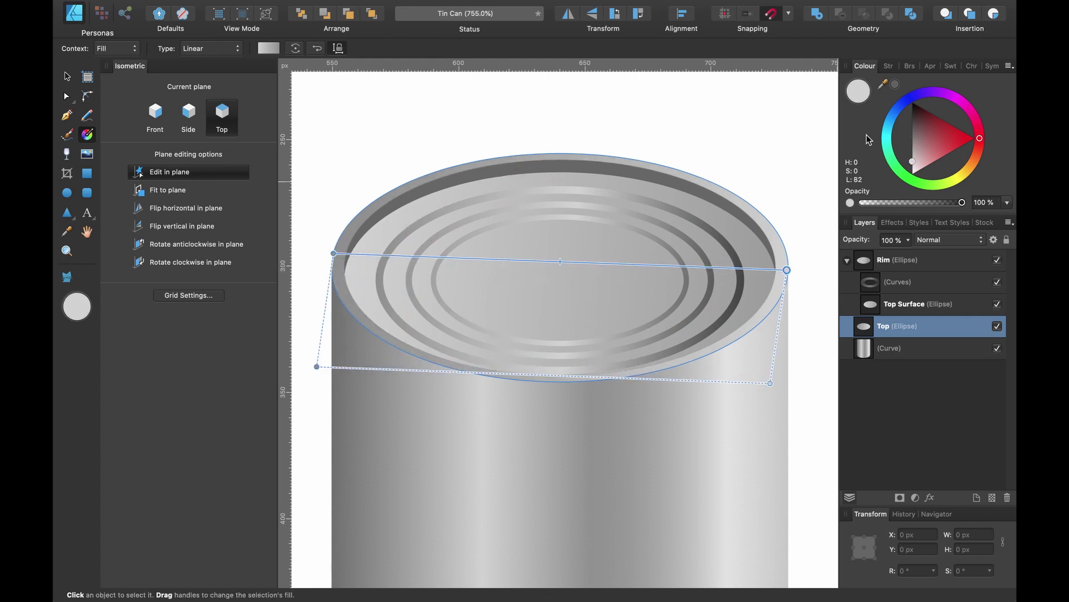
left_click_drag(911, 160, 909, 155)
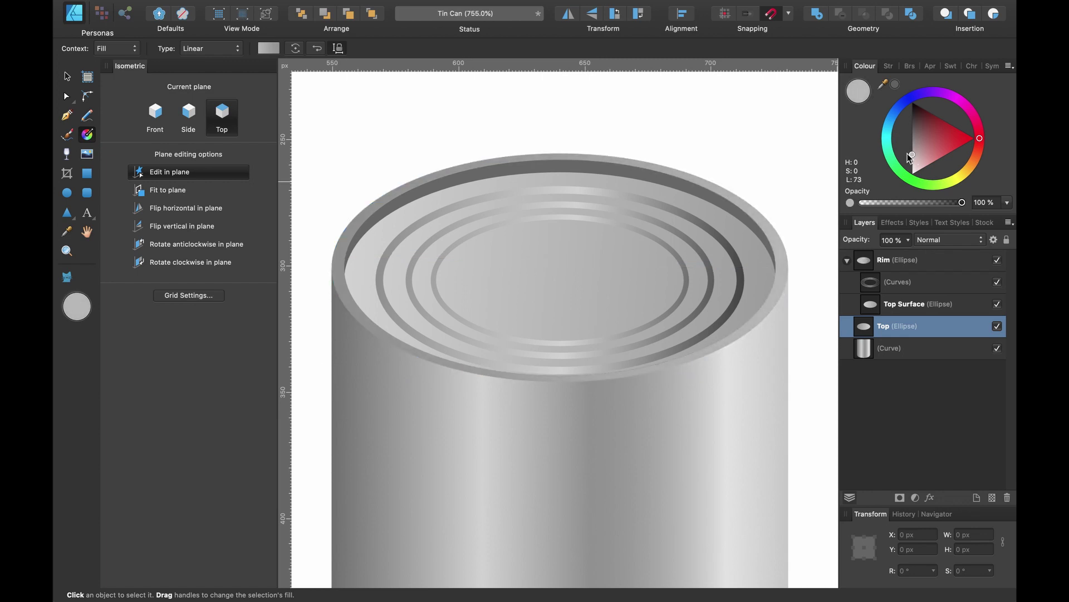
mouse_move(908, 158)
left_mouse_down()
mouse_move(914, 147)
mouse_move(906, 167)
left_mouse_up()
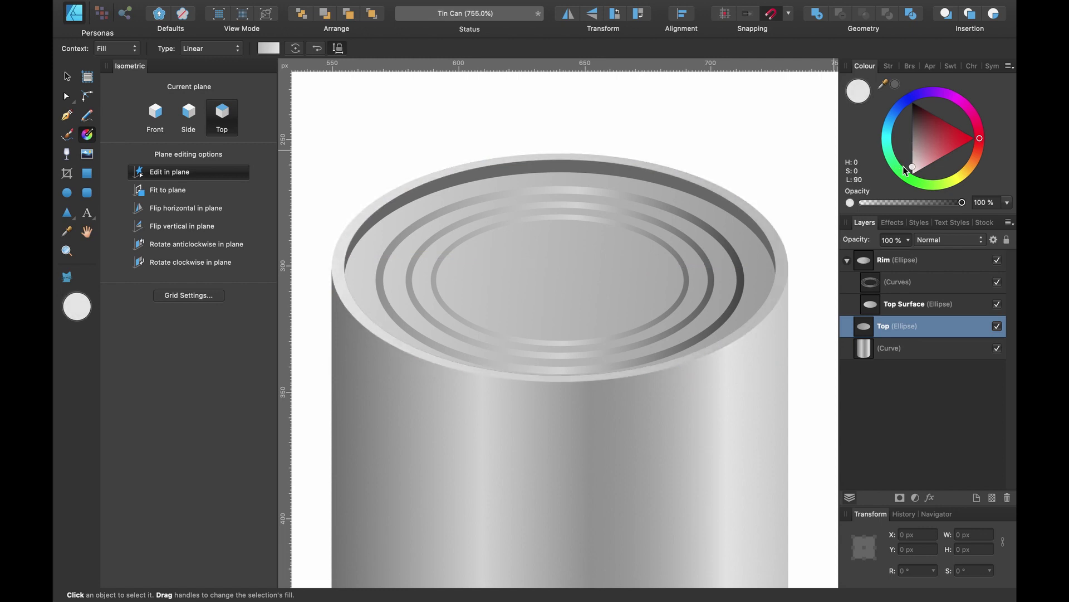
- Apply a linear gradient across Rim from upper right to upper left, with a dark grey right stop of lightness 38 and a lighter left stop
left_click(632, 174)
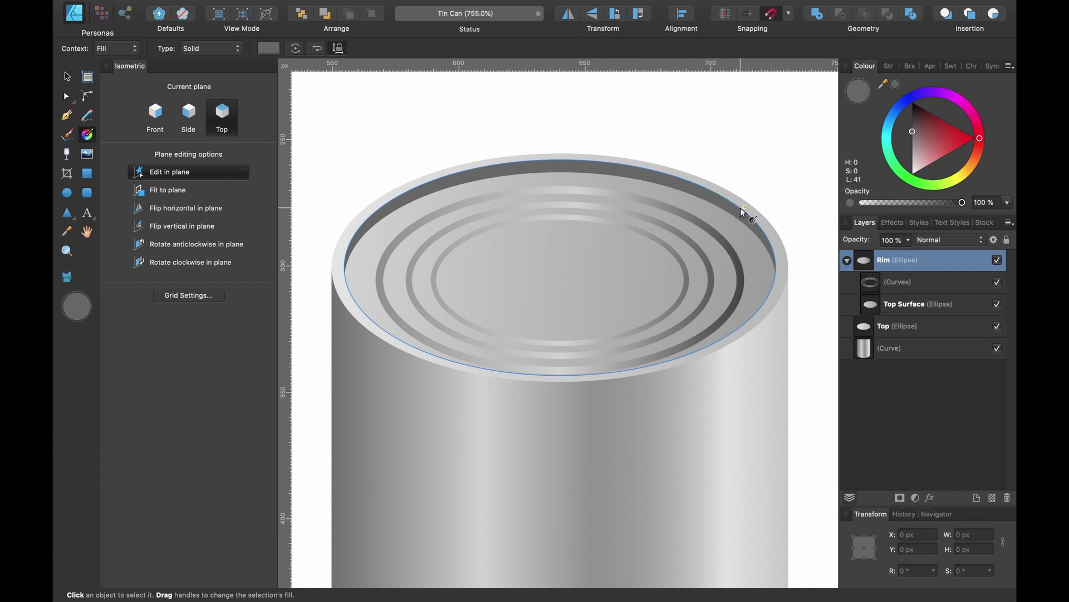
left_click_drag(744, 211, 395, 198)
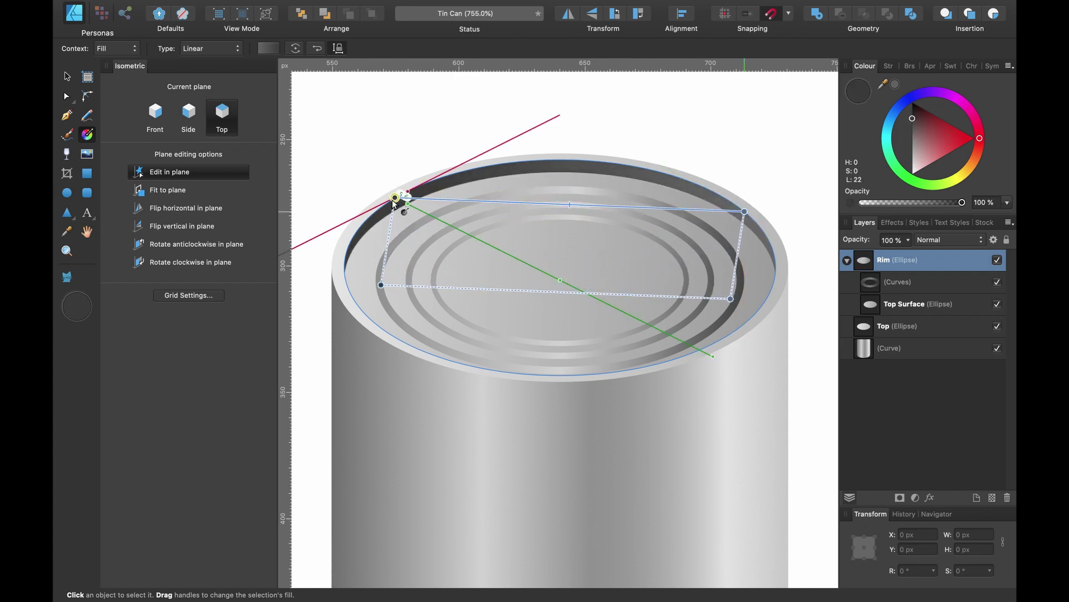
left_click(747, 212)
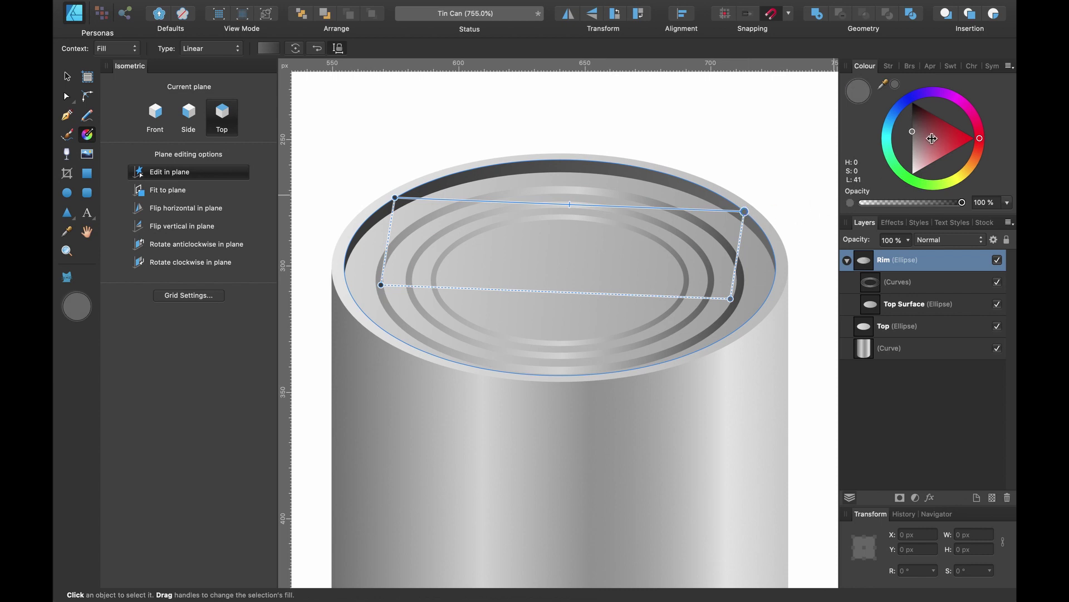
left_click(911, 133)
mouse_move(912, 133)
left_mouse_down()
mouse_move(912, 153)
mouse_move(903, 131)
left_mouse_up()
left_click(396, 197)
left_click(743, 212)
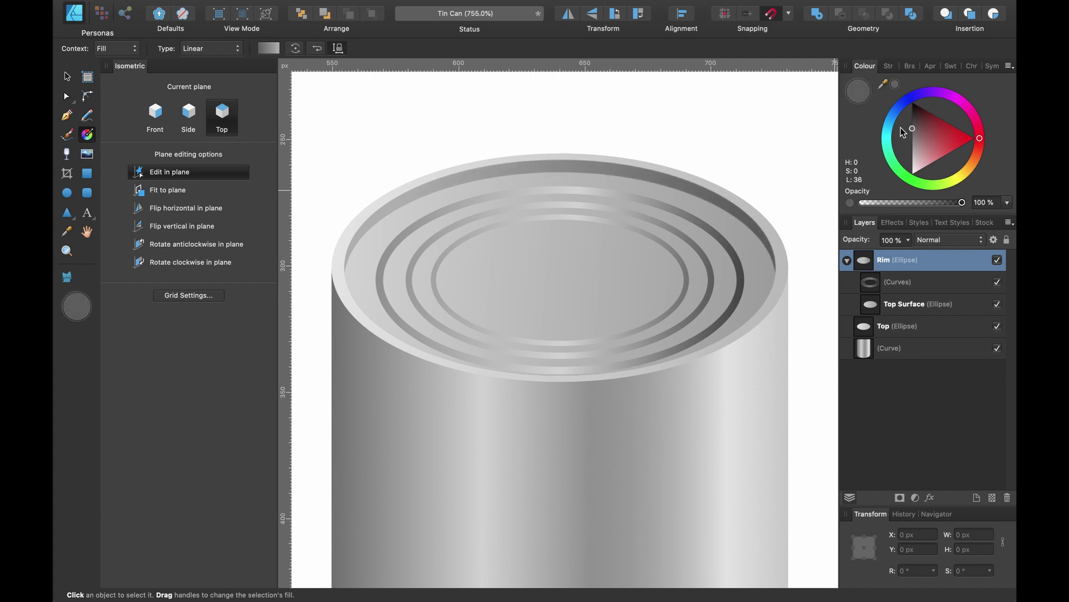
- Add a mid-gradient stop of lightness 50 to Rim and a light stop of lightness 79 between it and the right end
left_click(581, 205)
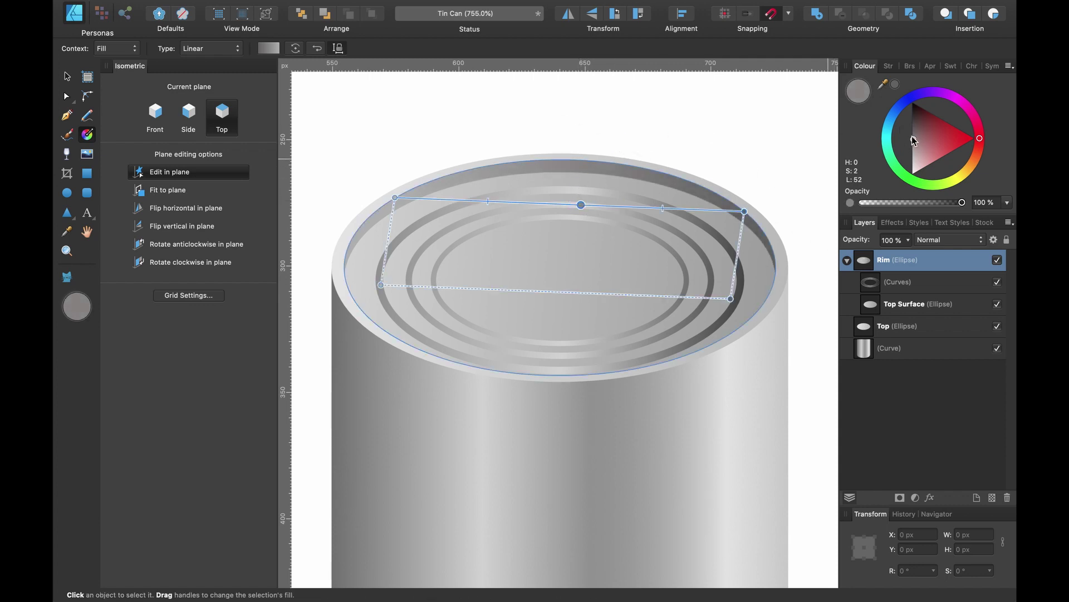
left_click_drag(914, 141, 912, 153)
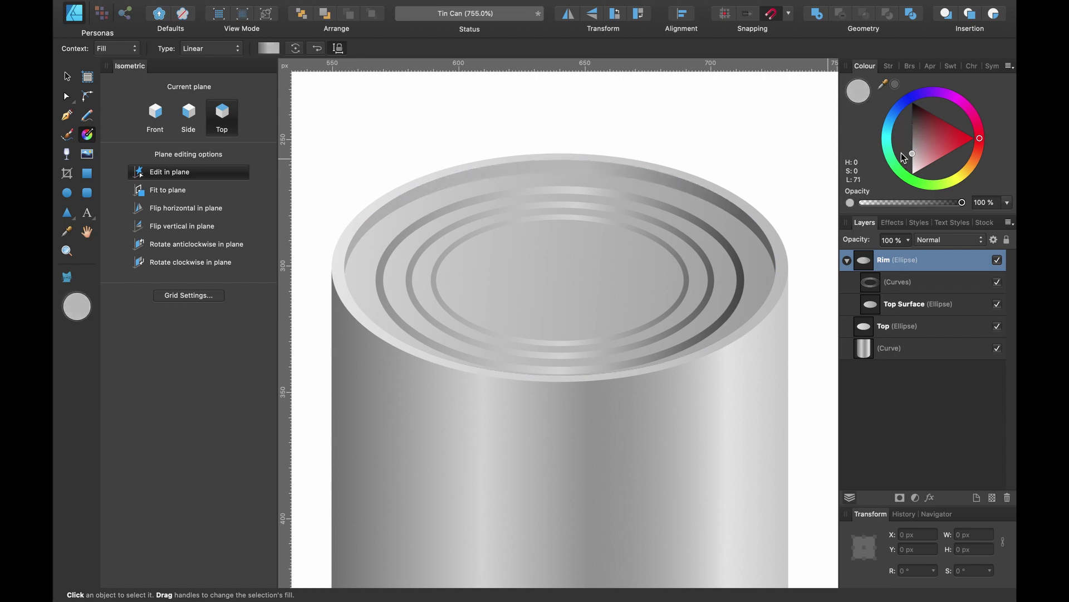
left_click(651, 206)
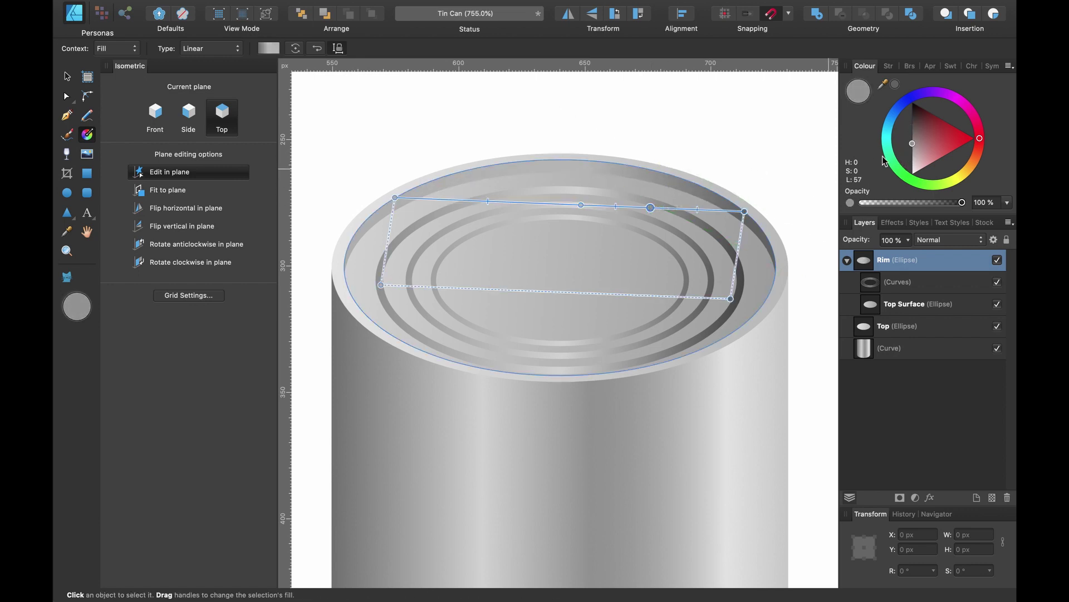
left_click_drag(914, 146, 906, 163)
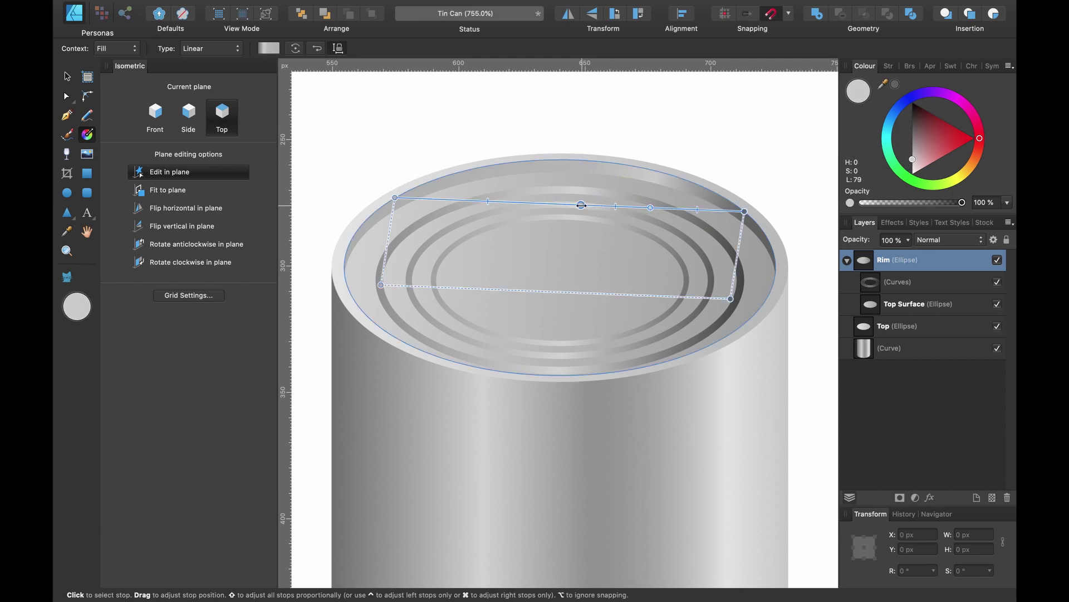
left_click(581, 205)
left_click_drag(913, 154, 912, 139)
- Add a light grey stop of lightness 80 near the left end of Rim's gradient and deselect the ellipse
scroll(496, 211, "up", 2)
scroll(496, 210, "left", 1)
left_click(463, 216)
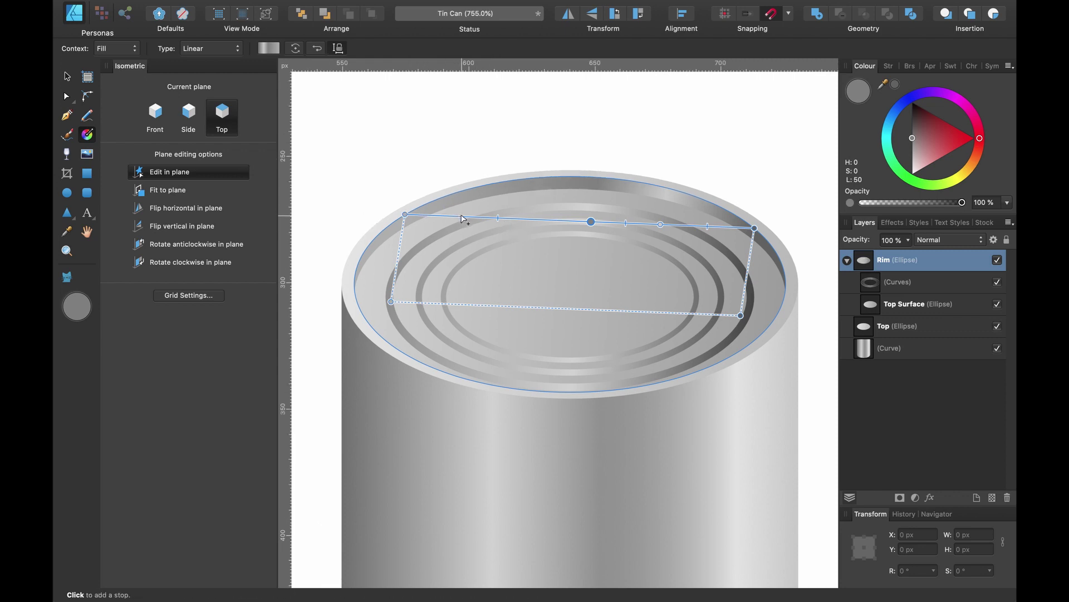
left_click_drag(914, 154, 913, 161)
scroll(679, 259, "down", 4)
scroll(679, 259, "right", 2)
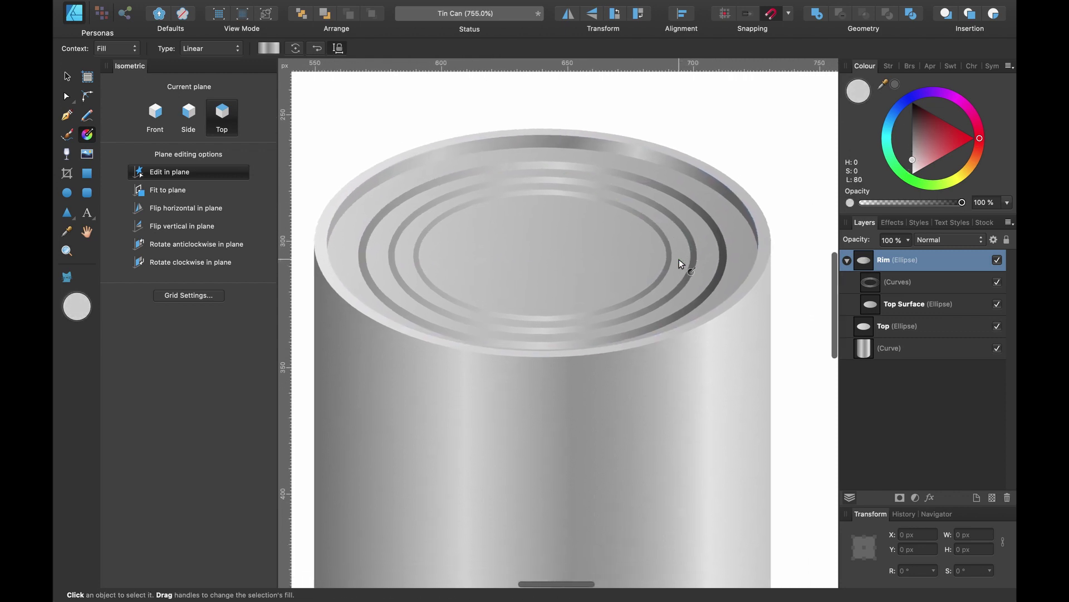
key("v")
scroll(679, 259, "down", 5)
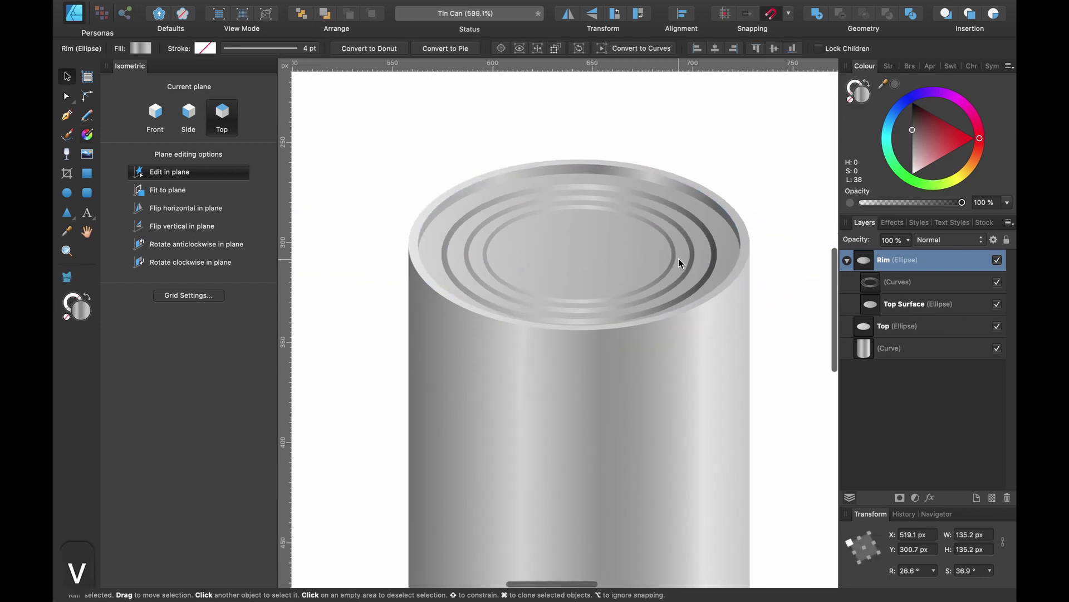
scroll(678, 259, "down", 3)
scroll(678, 259, "right", 2)
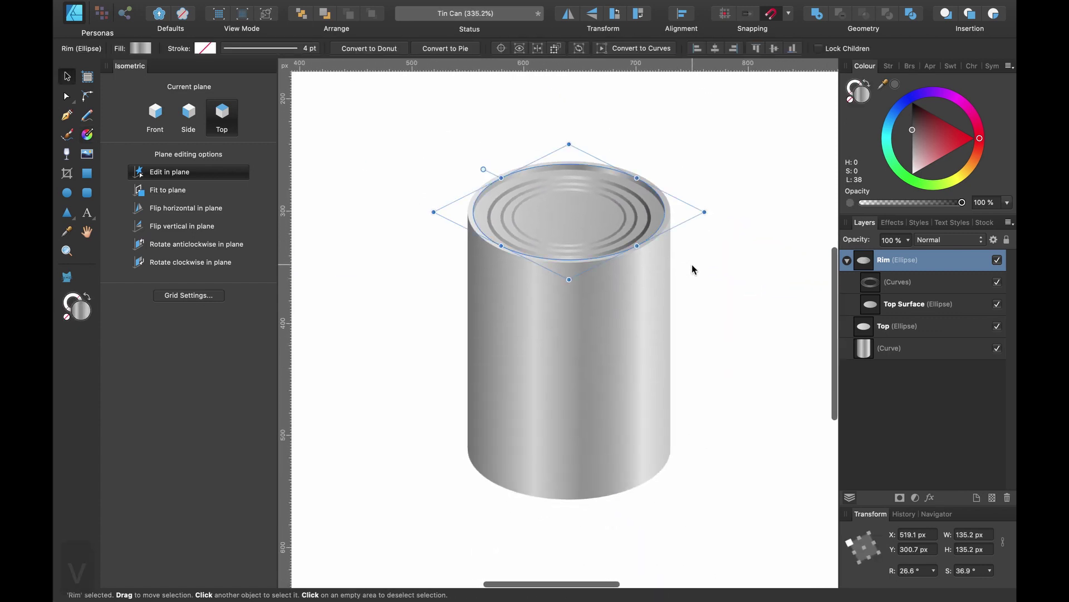
left_click(691, 264)
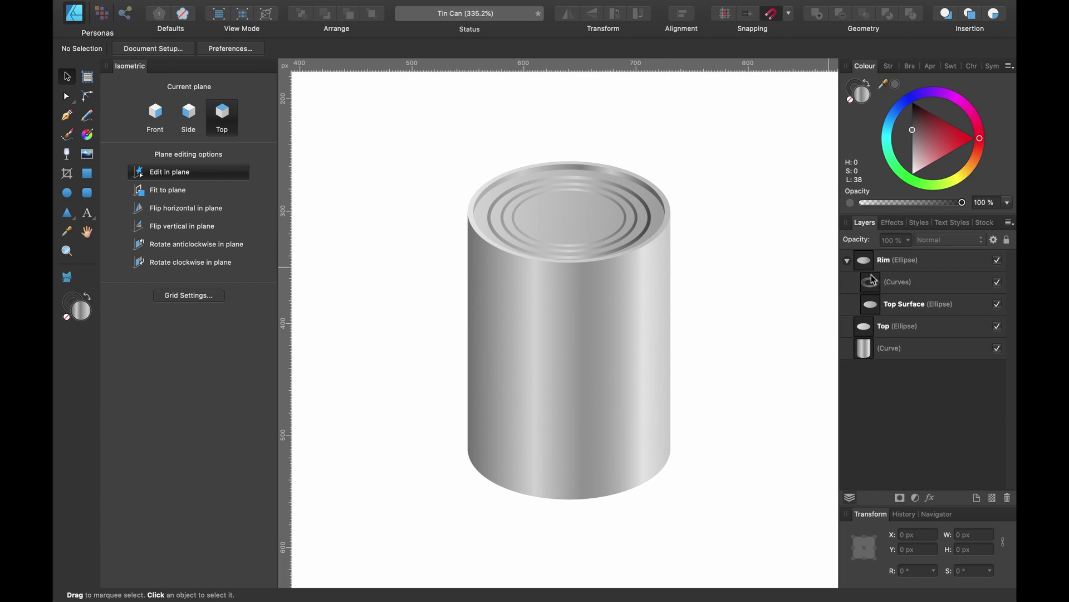
- Nest the Rim layer inside the Top layer and collapse the Top layer
left_click(848, 261)
left_click(898, 259)
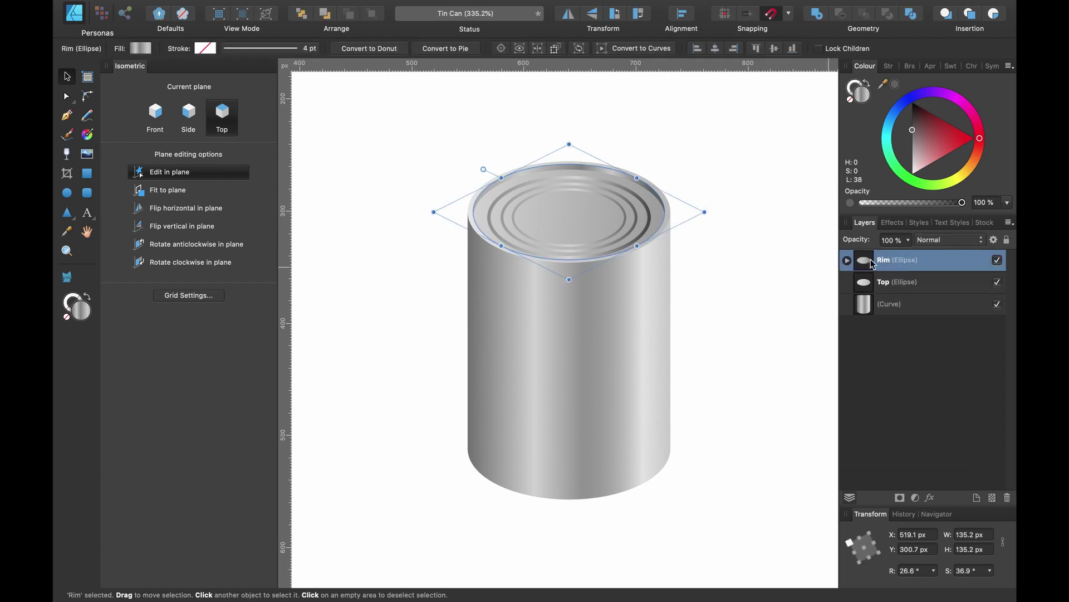
scroll(620, 226, "up", 6)
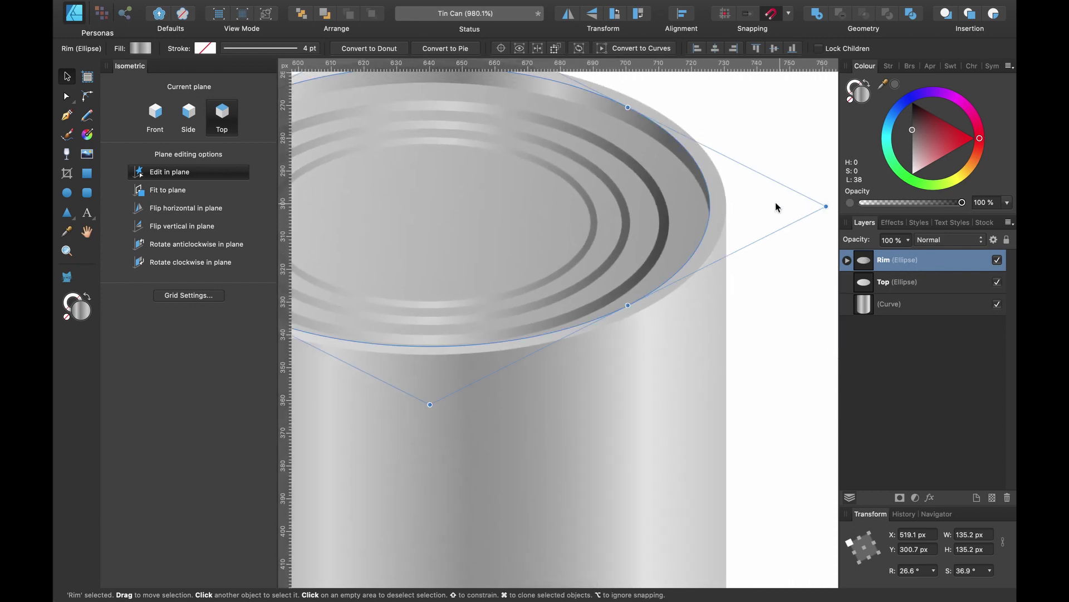
left_click(903, 285)
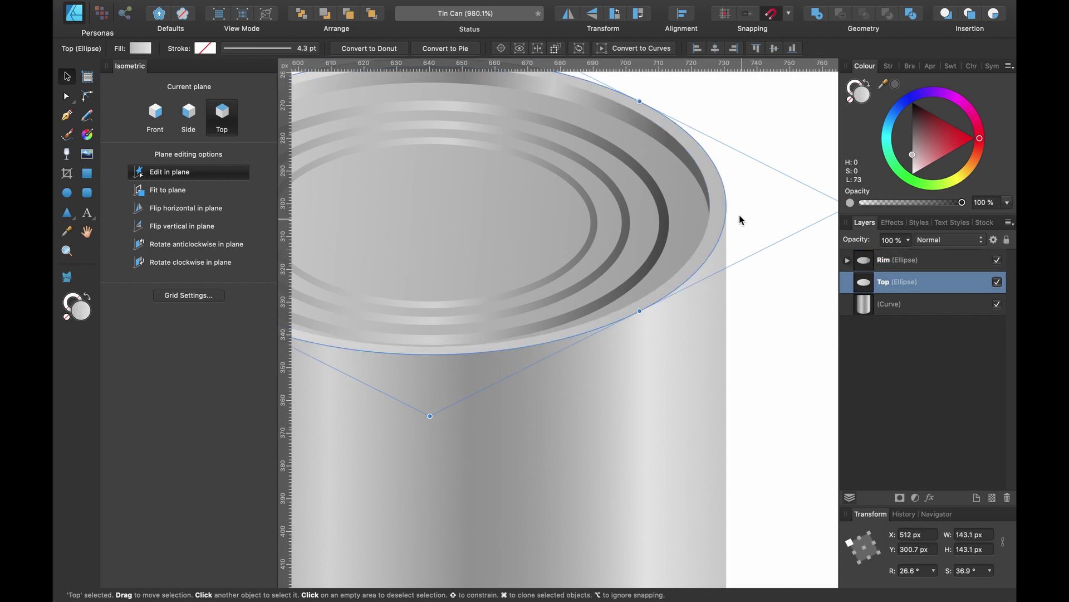
scroll(721, 226, "up", 2)
scroll(721, 226, "left", 3)
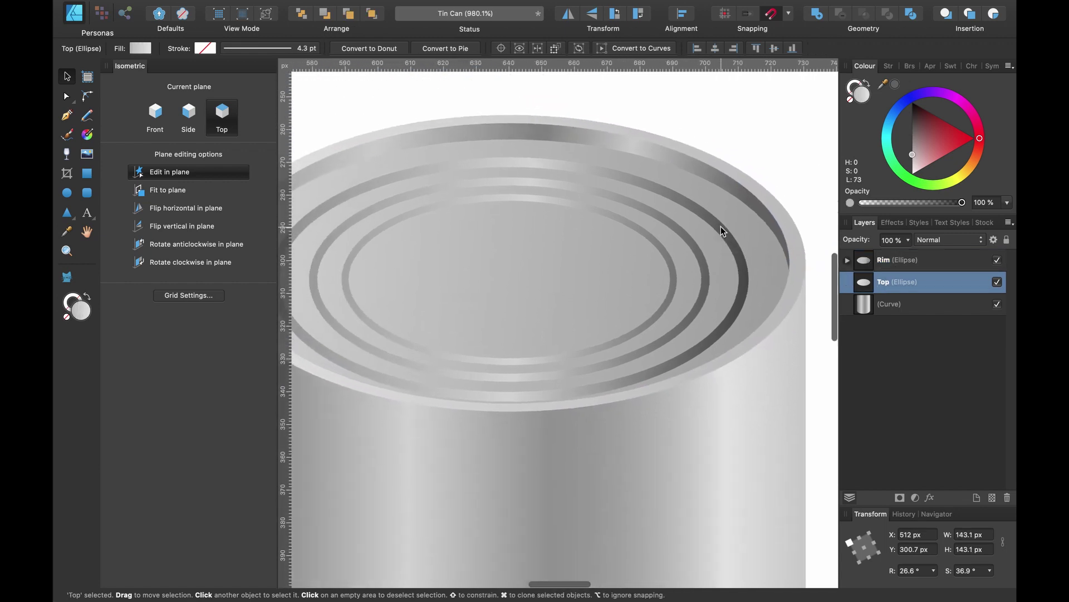
left_click(896, 262)
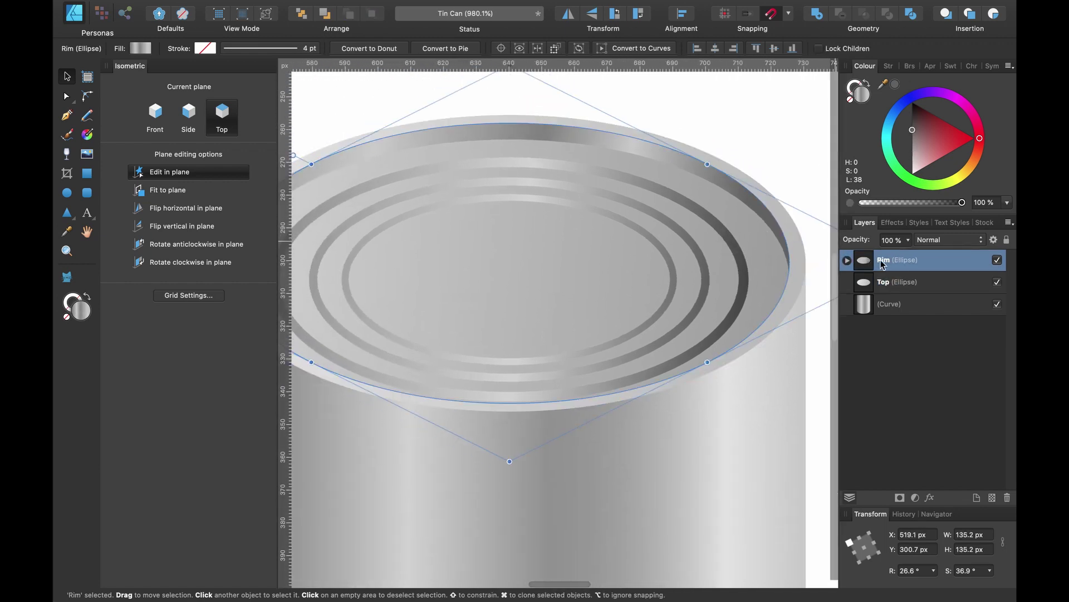
left_click_drag(887, 264, 917, 286)
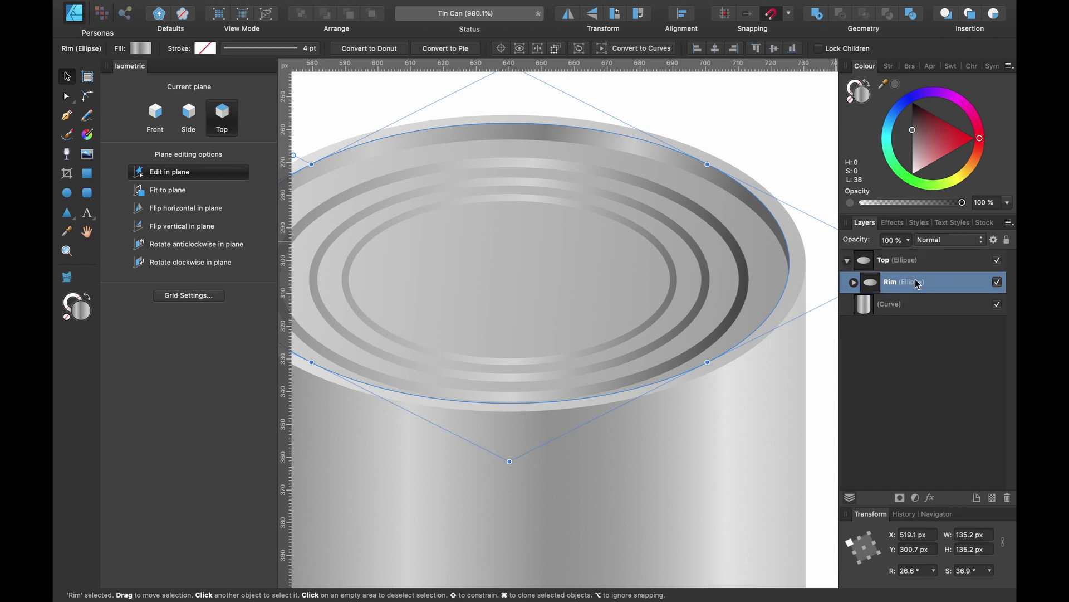
left_click(848, 260)
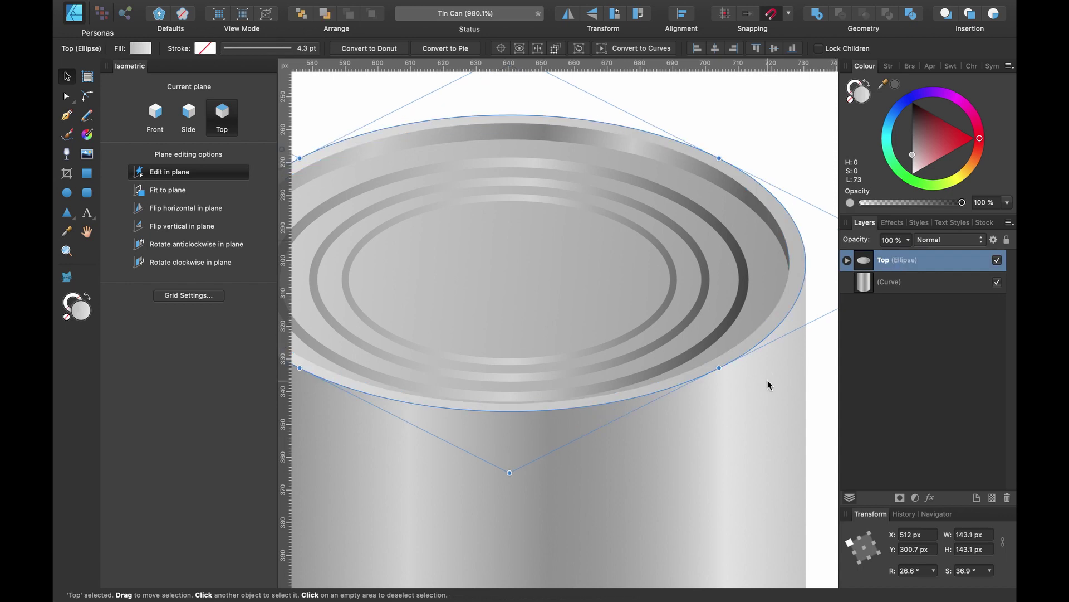
scroll(767, 379, "down", 5)
left_click_drag(751, 371, 713, 283)
key("super+z")
scroll(713, 283, "right", 3)
scroll(713, 283, "down", 2)
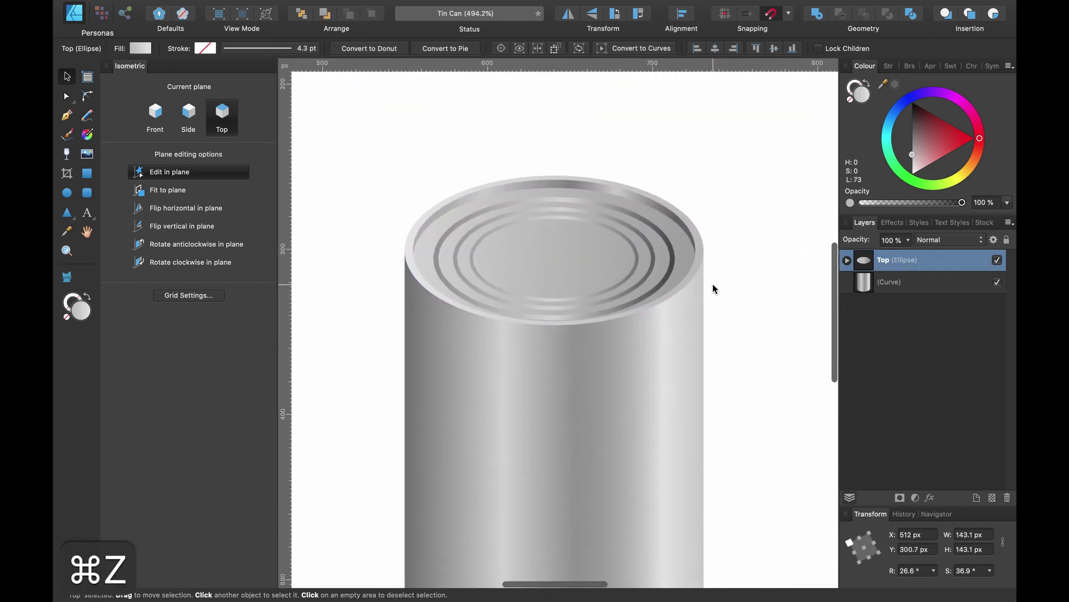
scroll(713, 286, "down", 3)
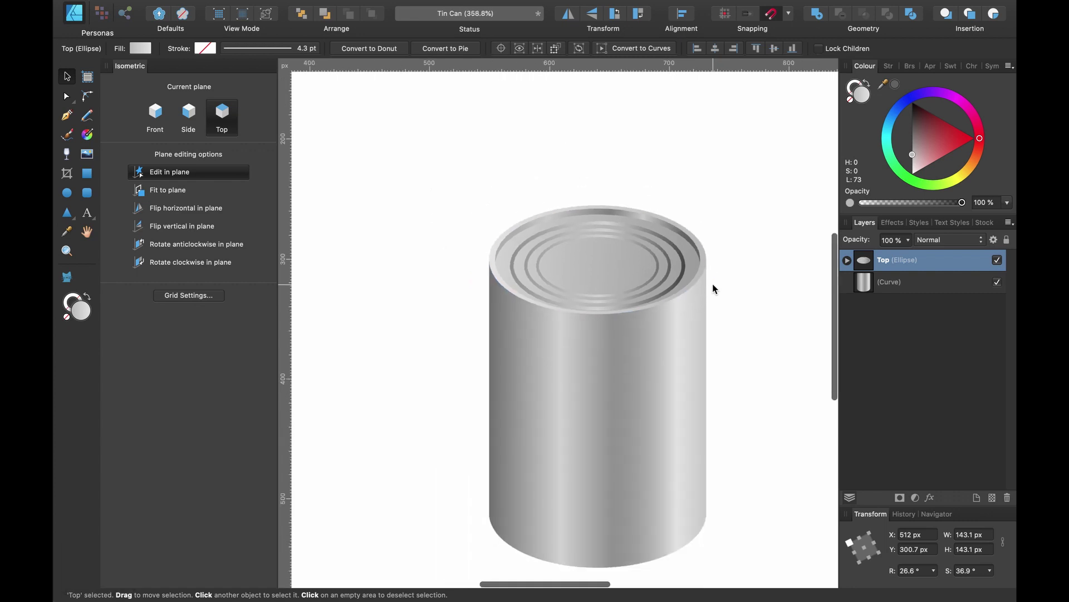
- Duplicate the can body curve and hide the original one
scroll(713, 285, "up", 2)
left_click(896, 288)
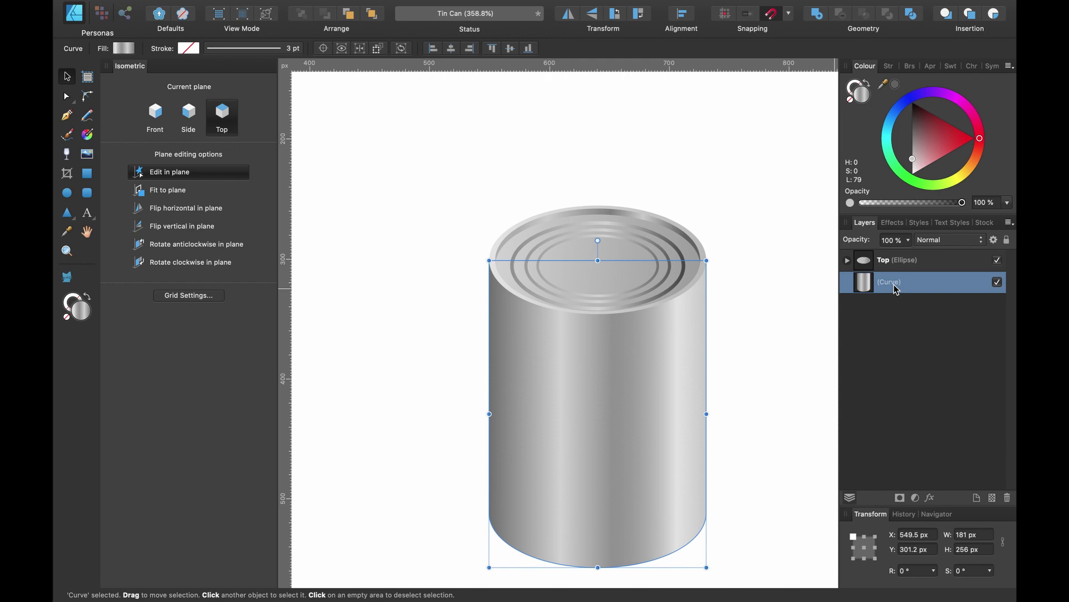
key("super+j")
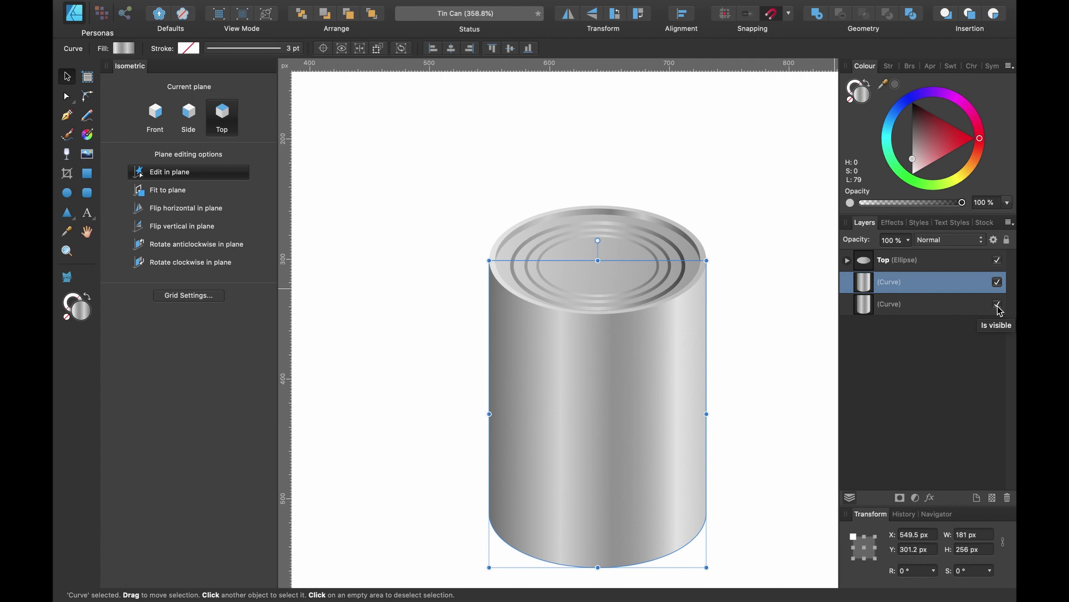
left_click(997, 306)
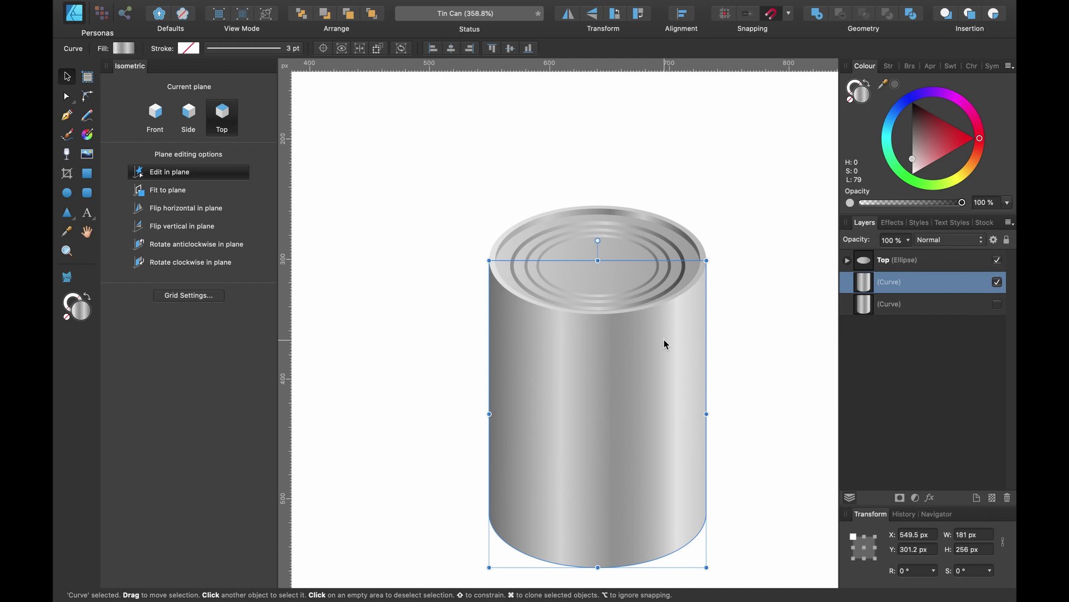
- Move the duplicate body curve straight up to Y about 99 px, leaving a thin band of it below the lid
left_click_drag(664, 340, 655, 98)
scroll(721, 199, "left", 2)
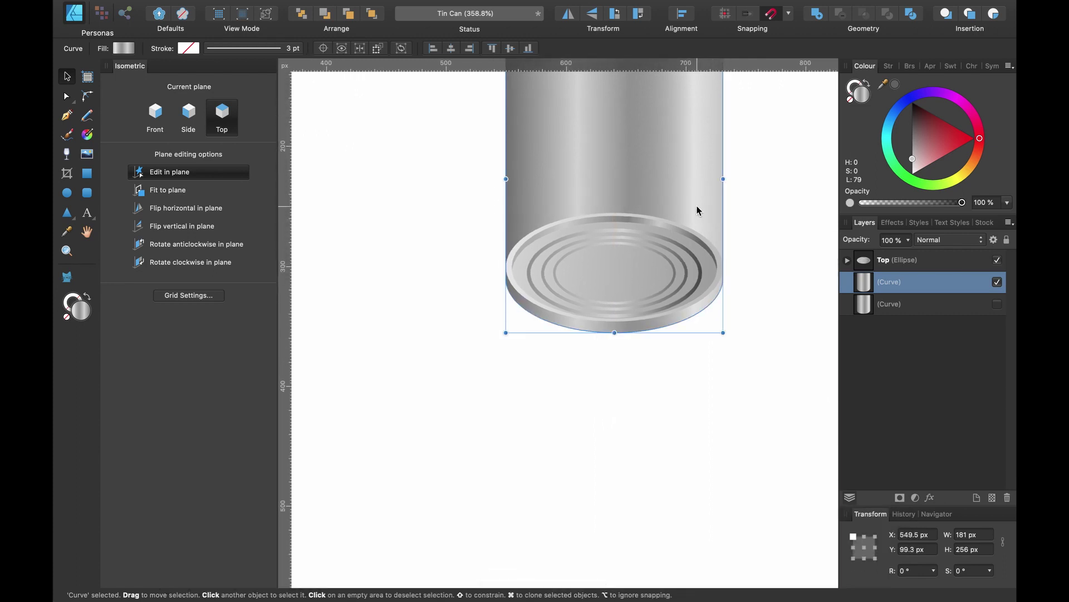
scroll(782, 262, "up", 5)
scroll(782, 261, "right", 1)
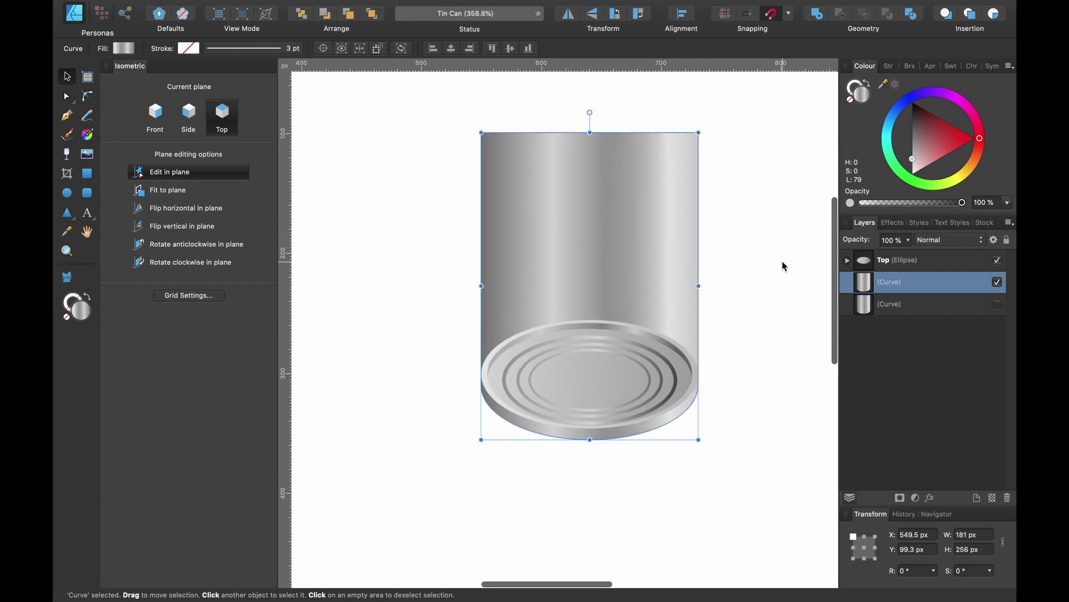
- Lower the duplicate curve's two upper corner nodes behind the lid to Y about 301 px, so the curve forms only the lid's side
key("a")
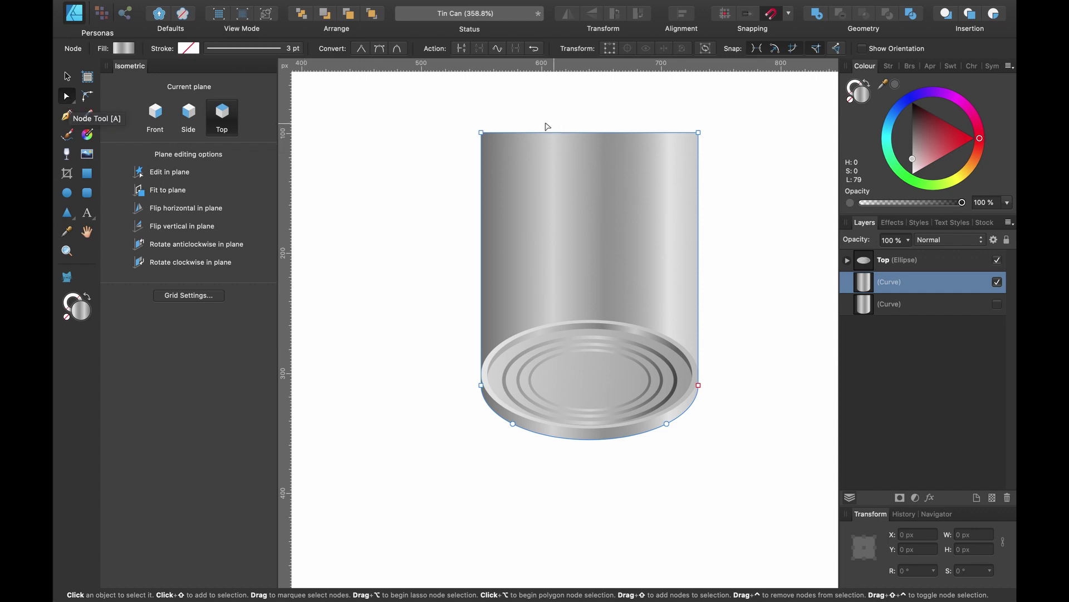
left_click_drag(461, 107, 694, 369)
scroll(695, 368, "up", 5)
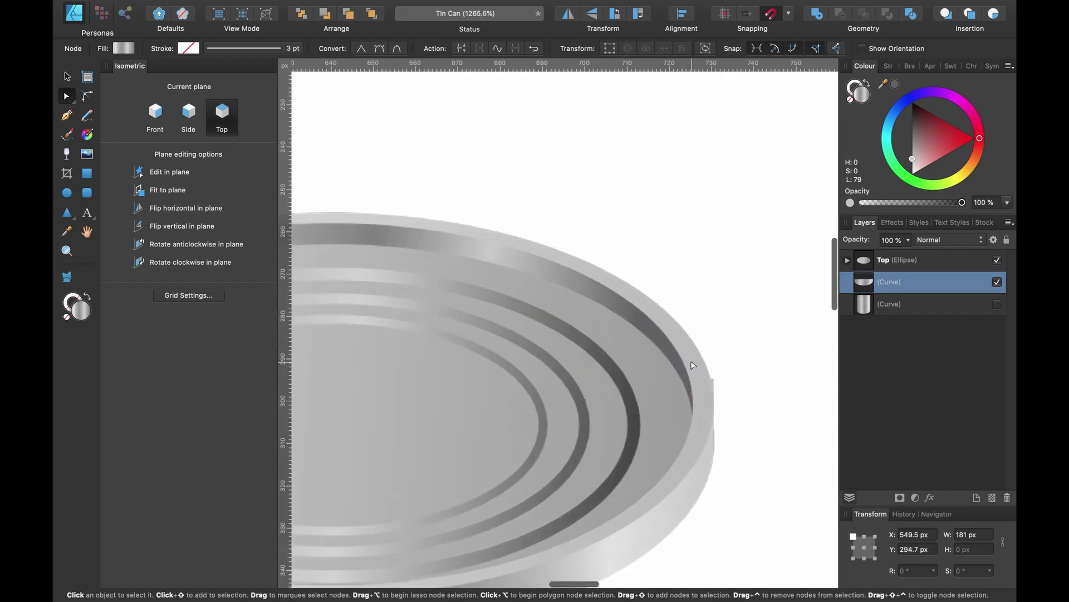
scroll(693, 363, "up", 1)
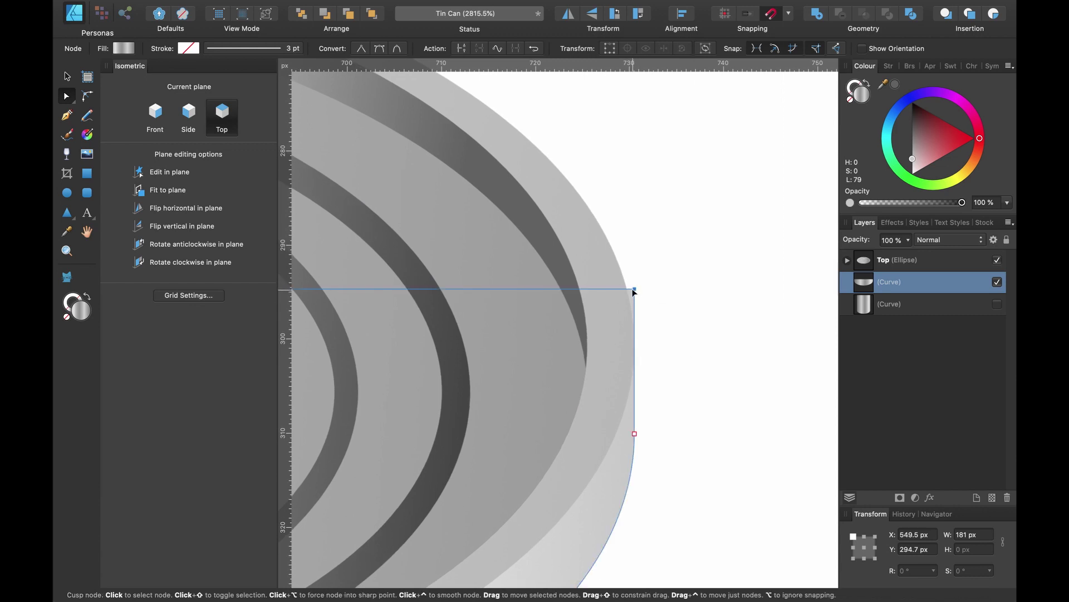
left_click_drag(634, 291, 668, 331)
scroll(633, 359, "left", 3)
scroll(633, 358, "down", 1)
scroll(667, 331, "down", 5)
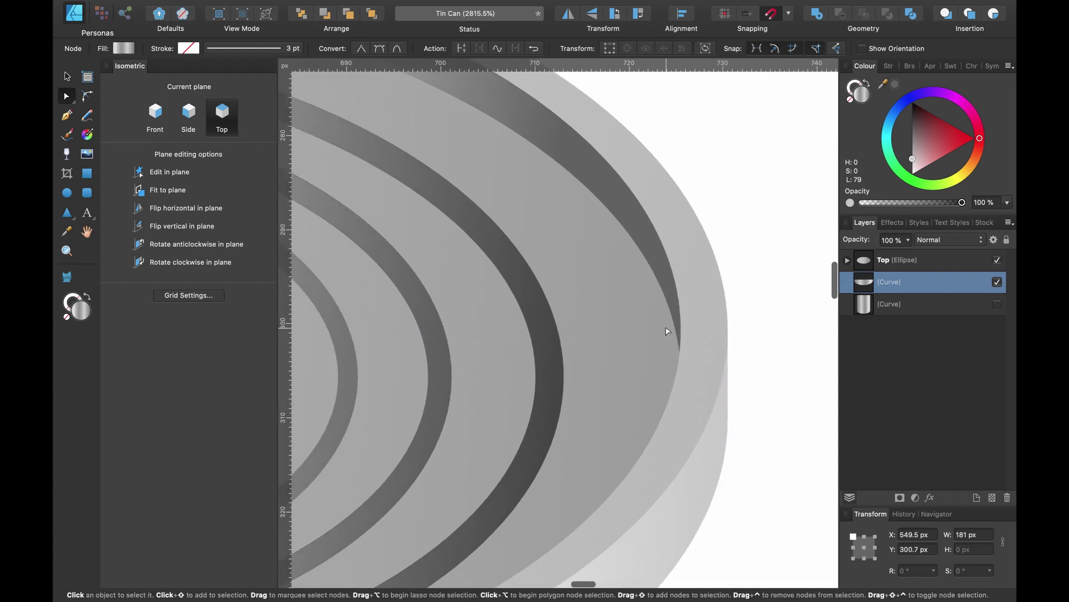
scroll(669, 331, "down", 3)
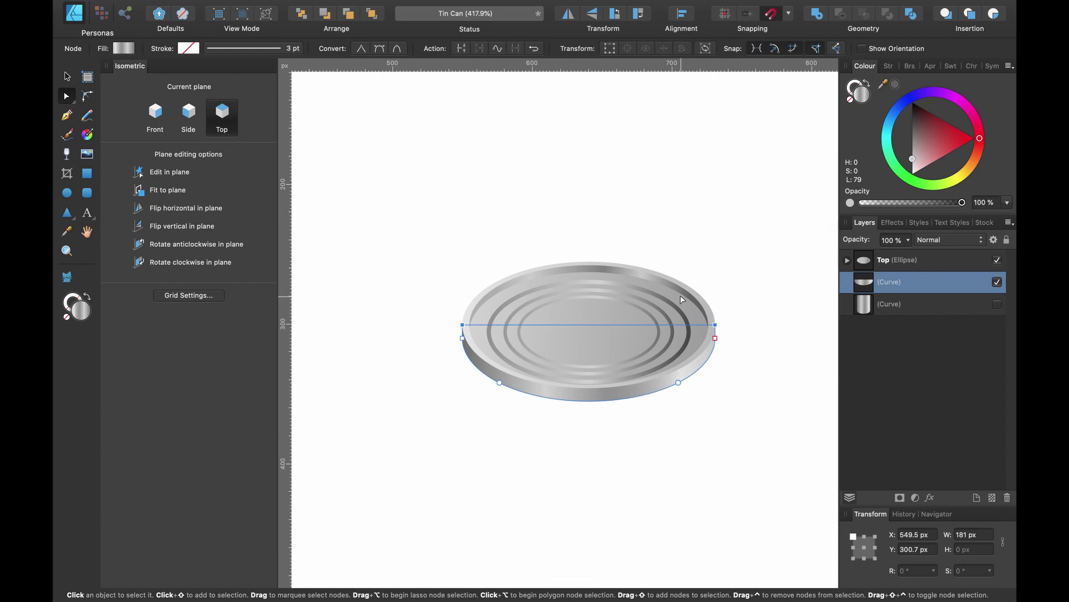
scroll(682, 299, "right", 2)
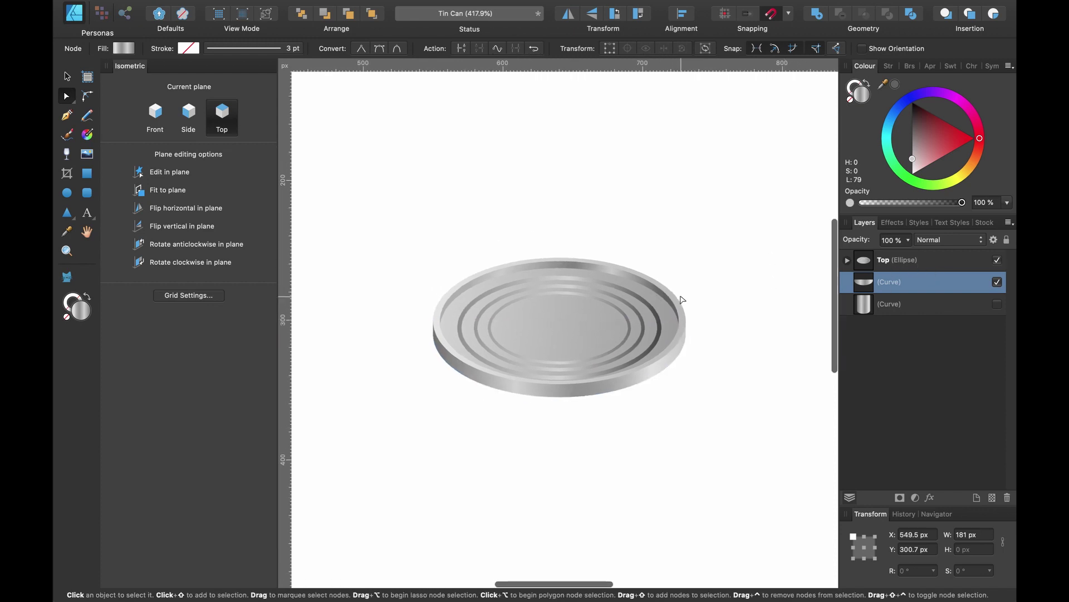
- Group the Top ellipse with the shortened curve and name the group "top"
left_click(914, 261)
left_click(918, 277, "shift")
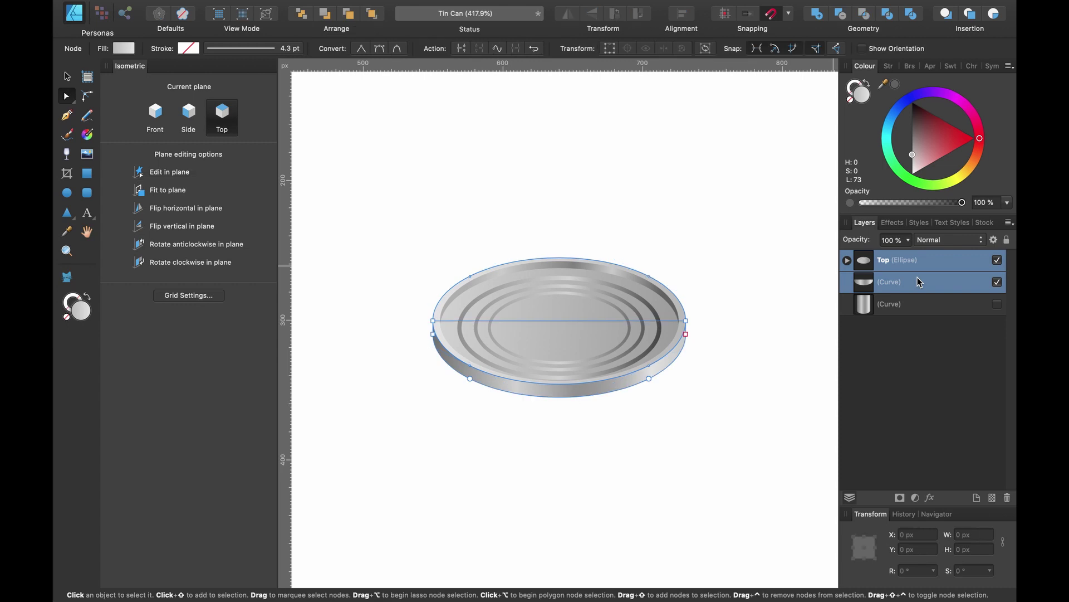
key("super+g")
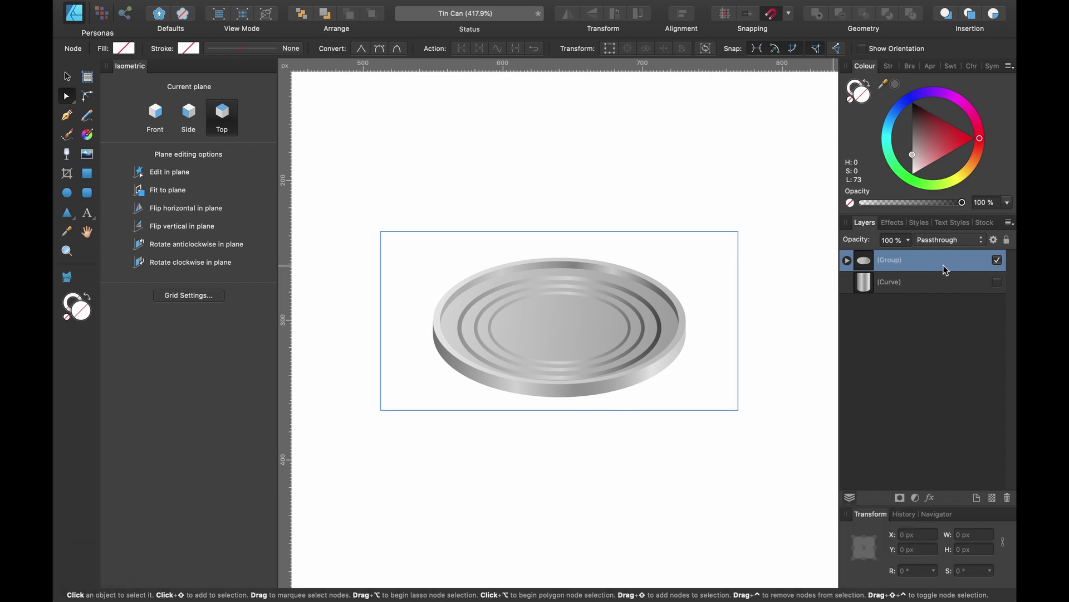
double_click(889, 260)
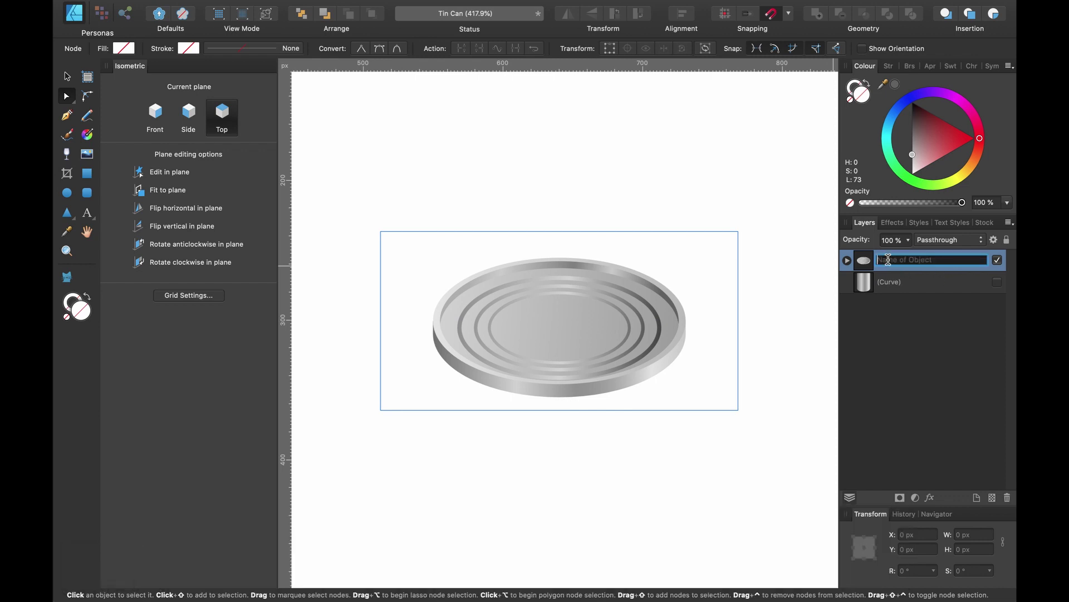
type("top")
key("Return")
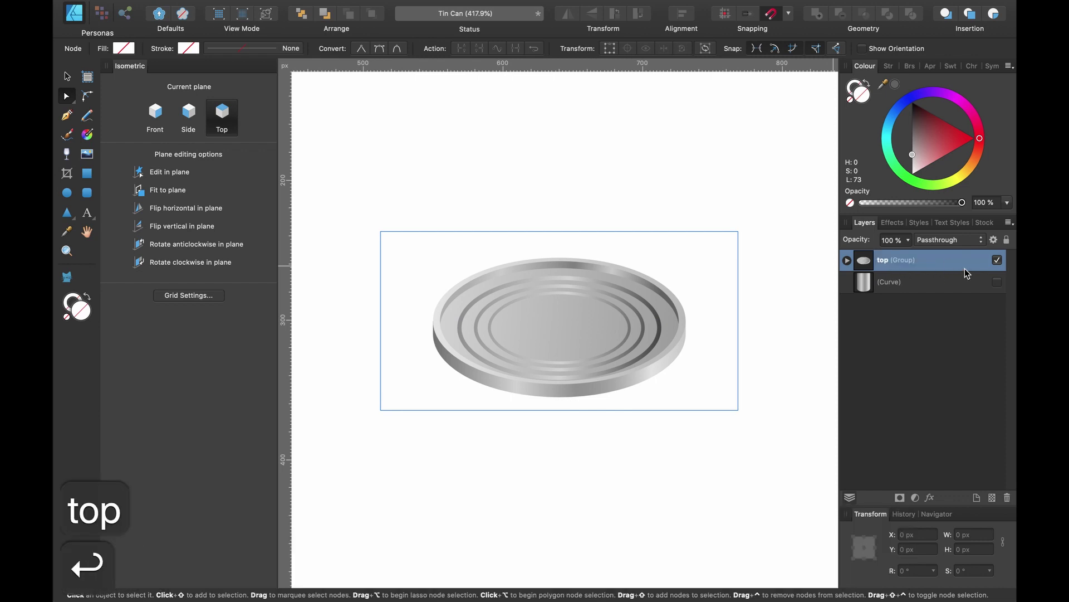
- Show the original can body again and enlarge the top group around its centre to about 263 × 133 px
left_click(999, 283)
scroll(745, 353, "down", 3)
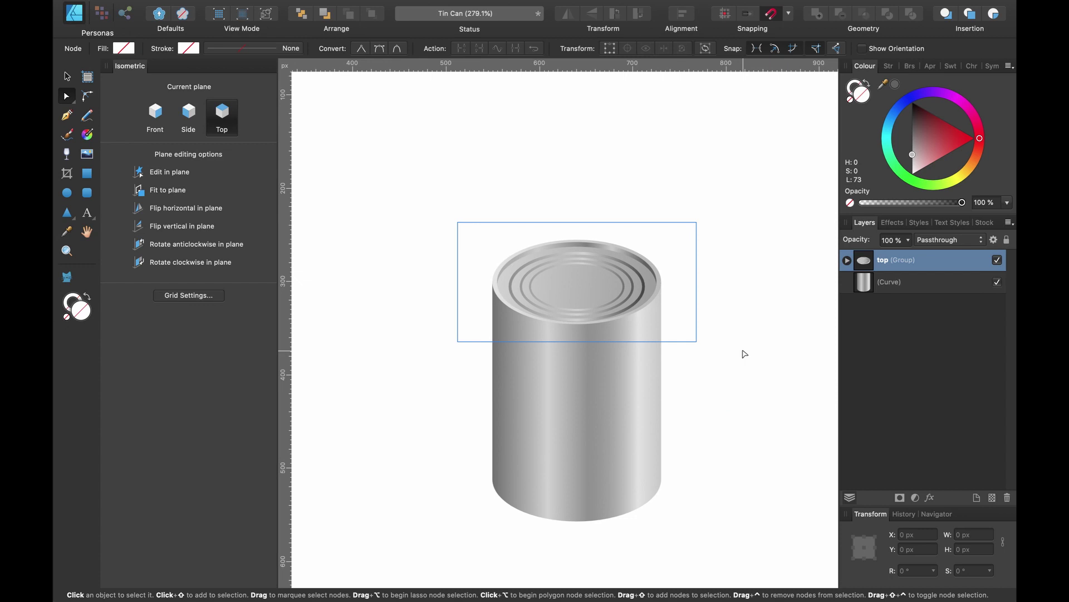
key("v")
scroll(745, 353, "up", 3)
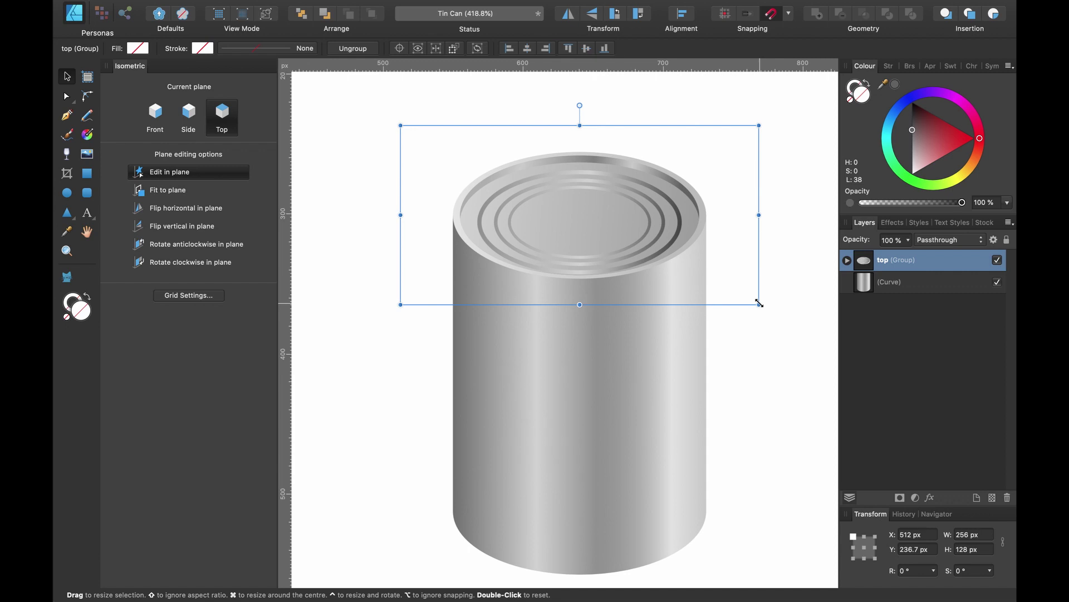
left_click_drag(759, 304, 764, 306)
scroll(719, 246, "up", 3)
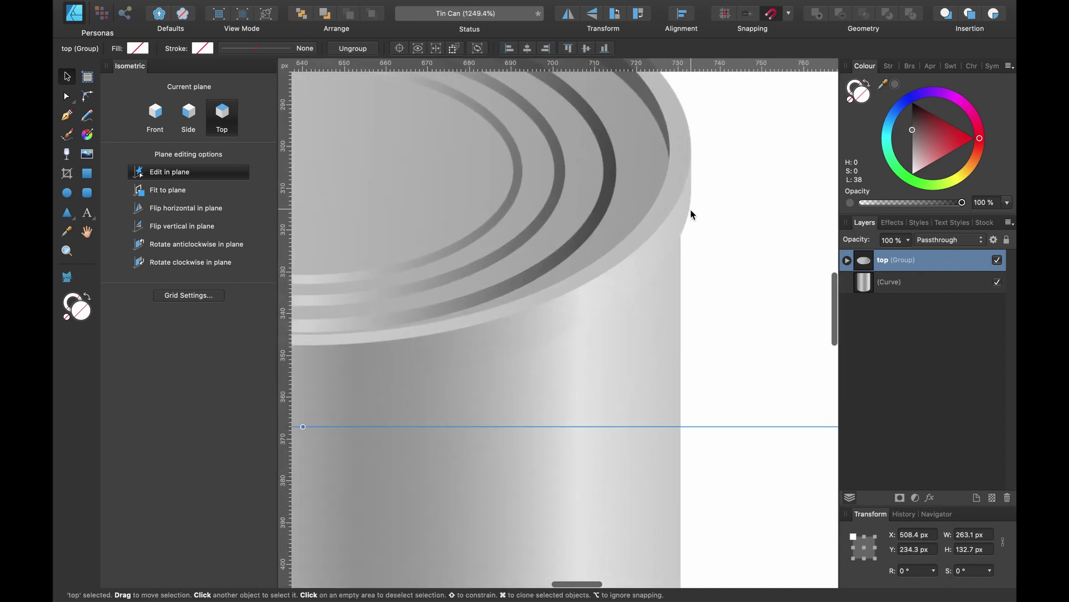
scroll(684, 244, "down", 2)
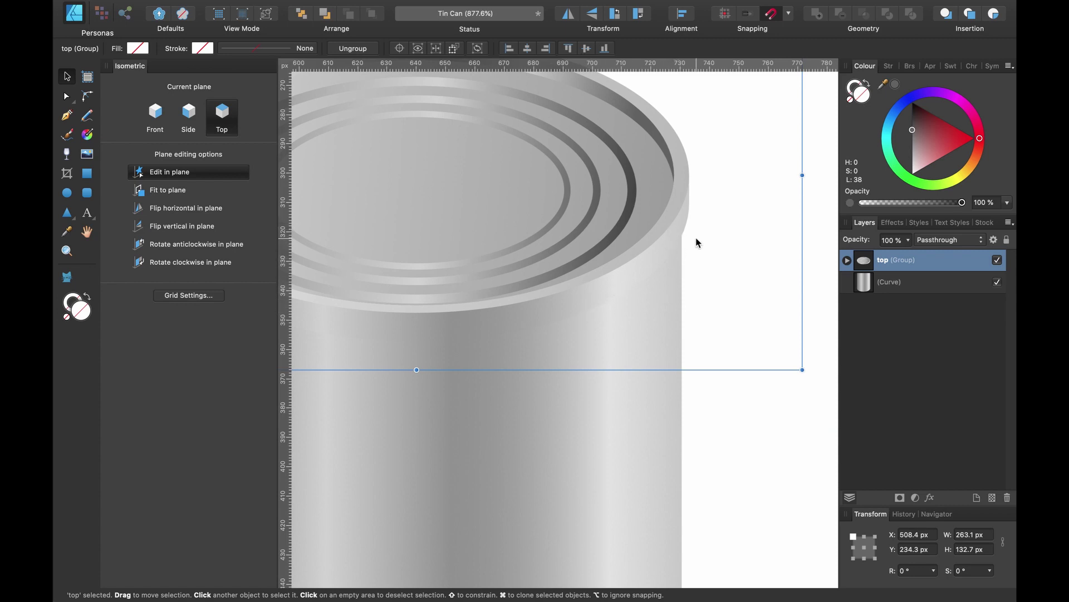
key("super+0")
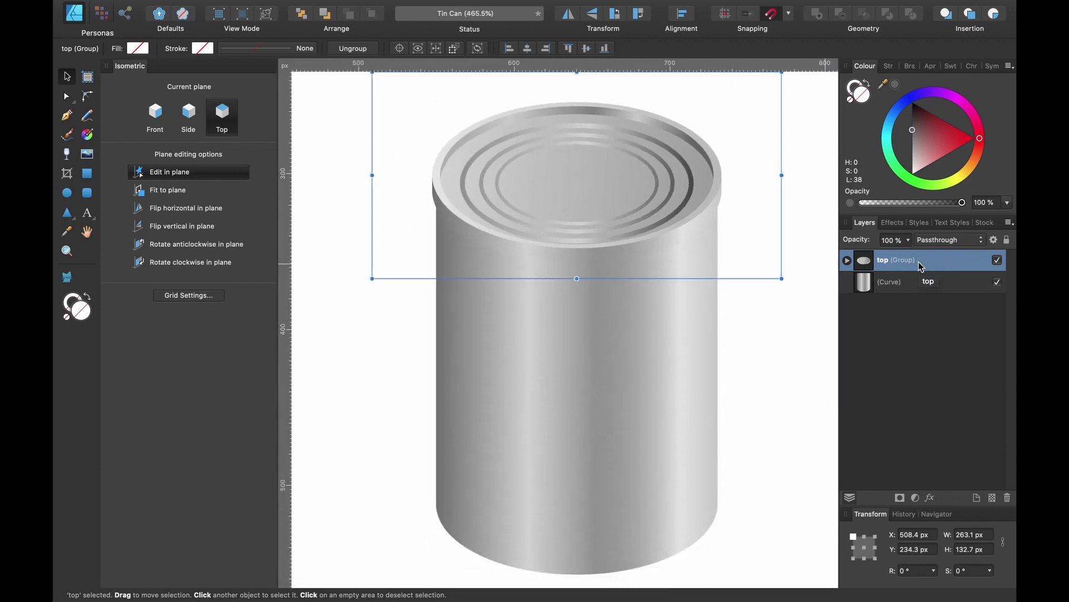
- Duplicate the top group, pull the Top ellipse out of the copy, and delete the rest of that copy
key("super+j")
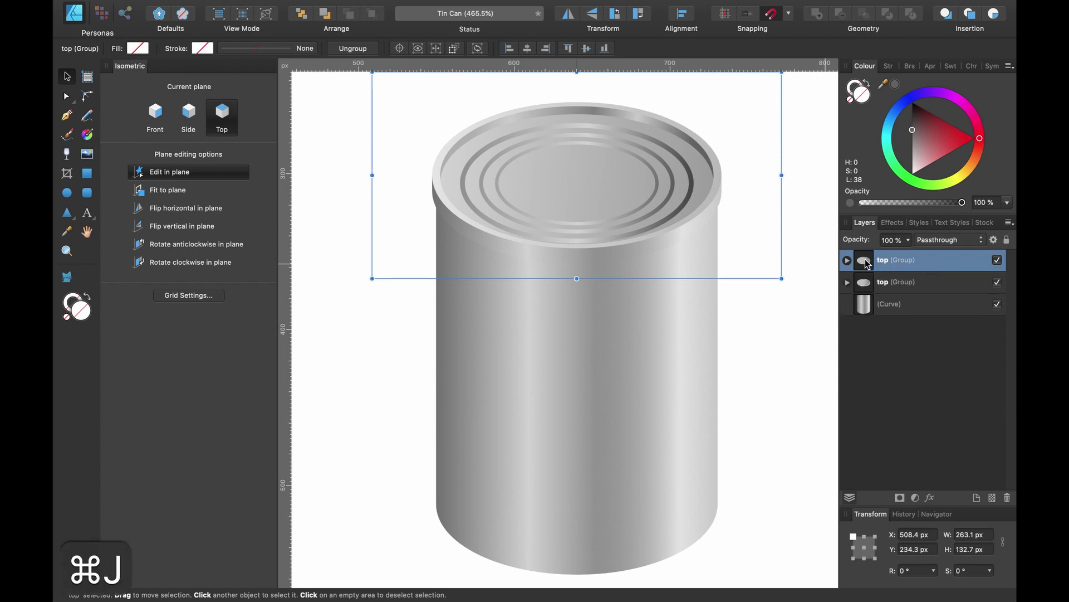
key("super+minus")
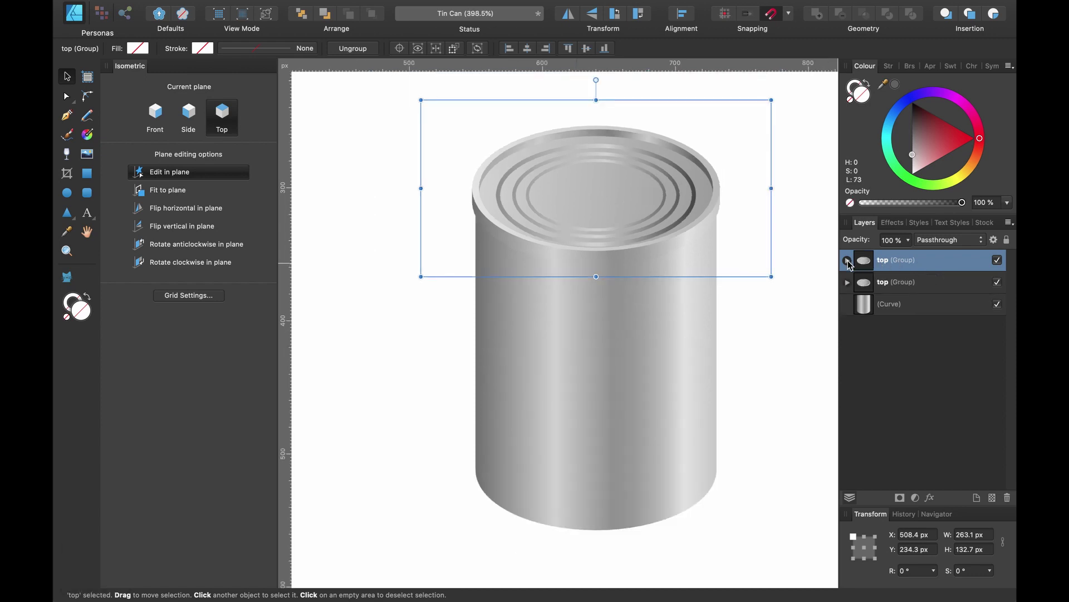
left_click(847, 260)
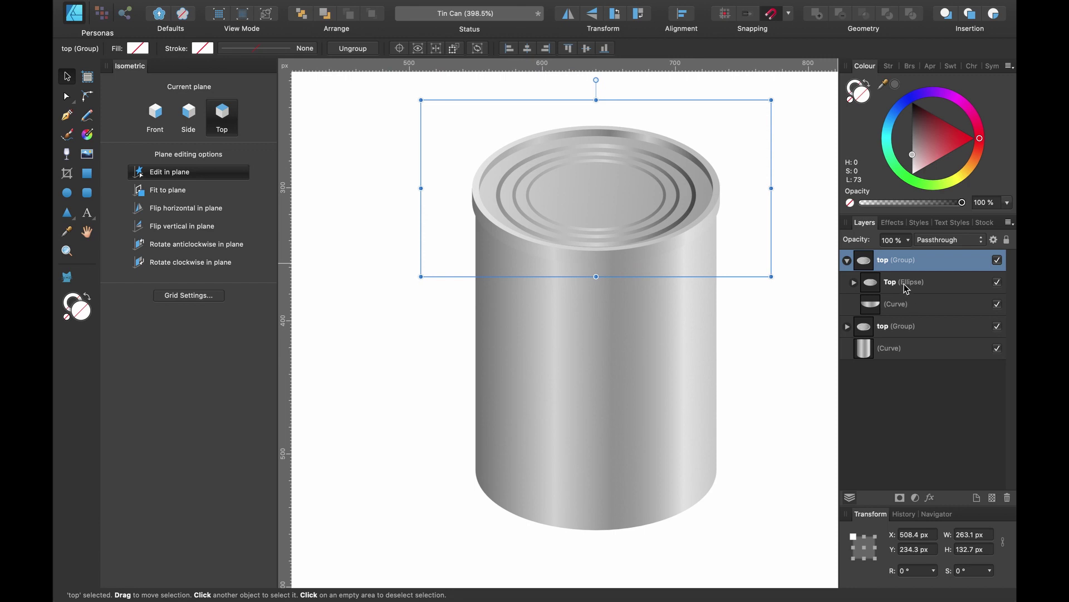
left_click_drag(906, 287, 885, 261)
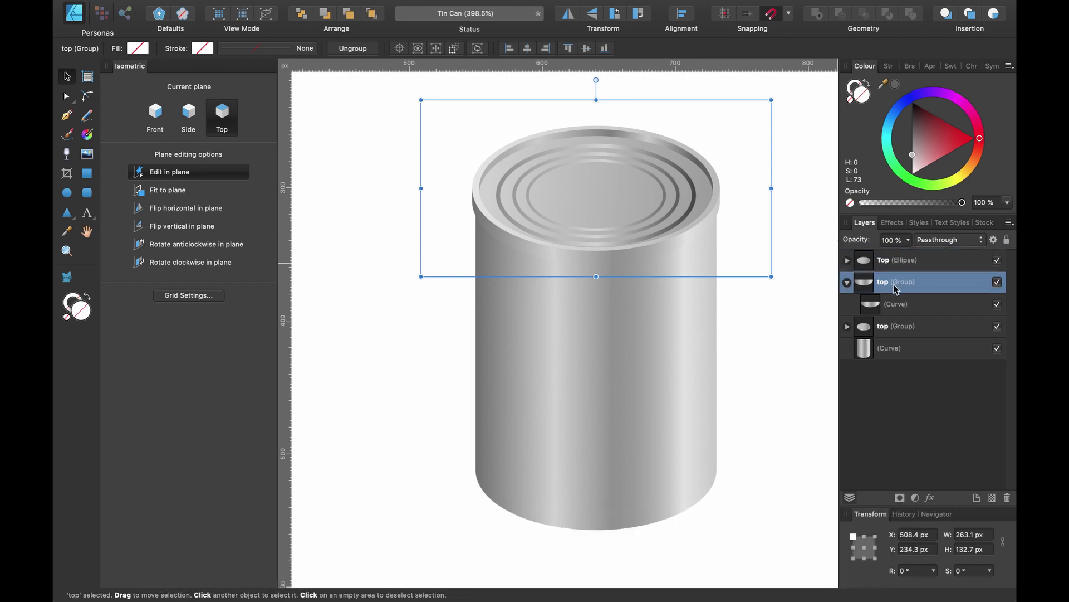
key("BackSpace")
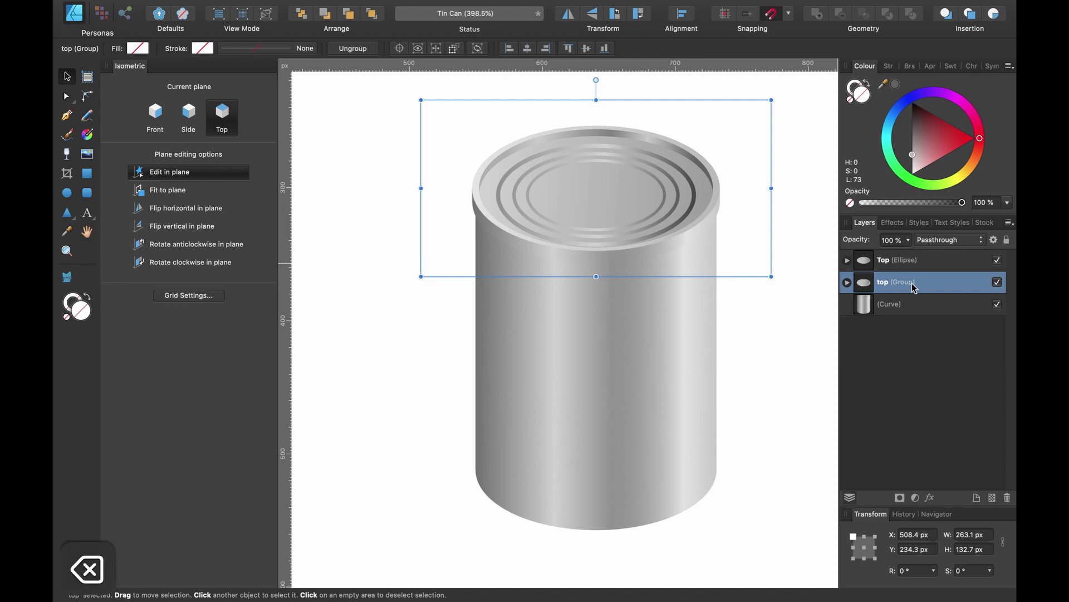
- Delete the Rim layer nested inside the extracted Top ellipse
left_click(907, 261)
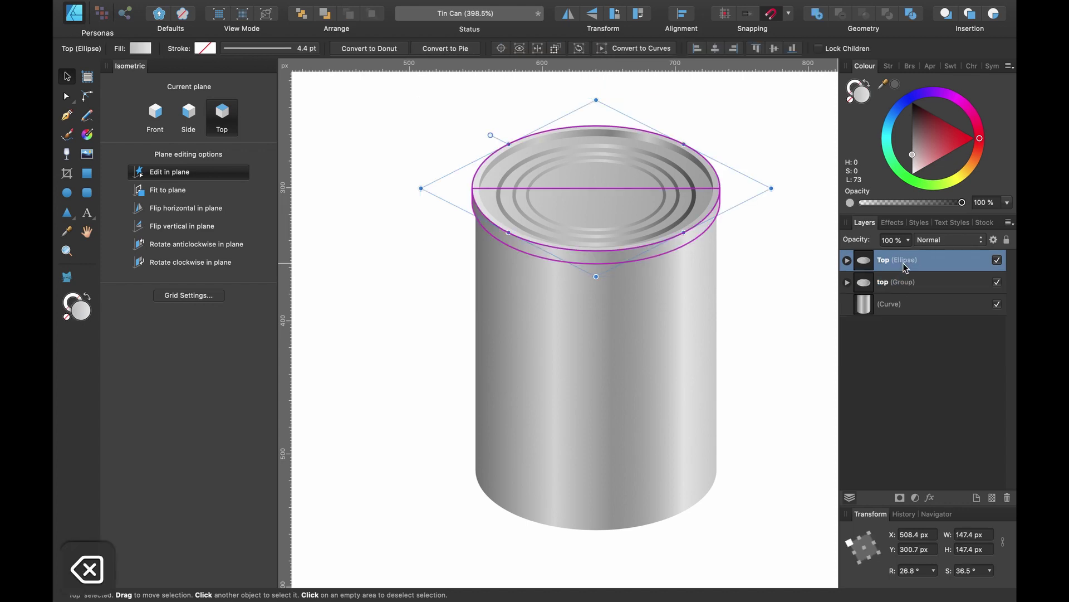
left_click(847, 260)
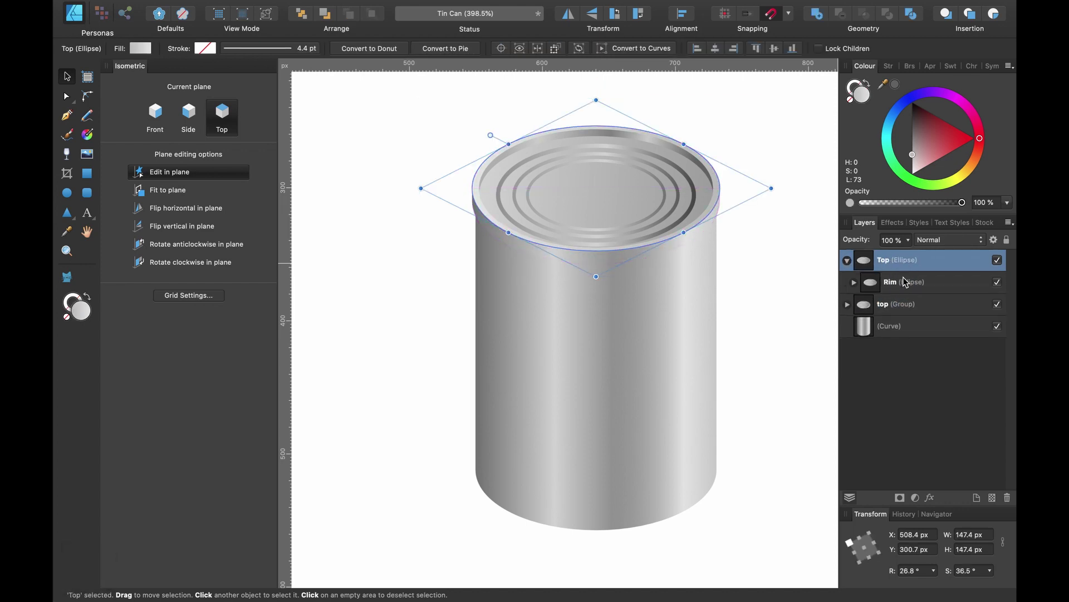
left_click(906, 283)
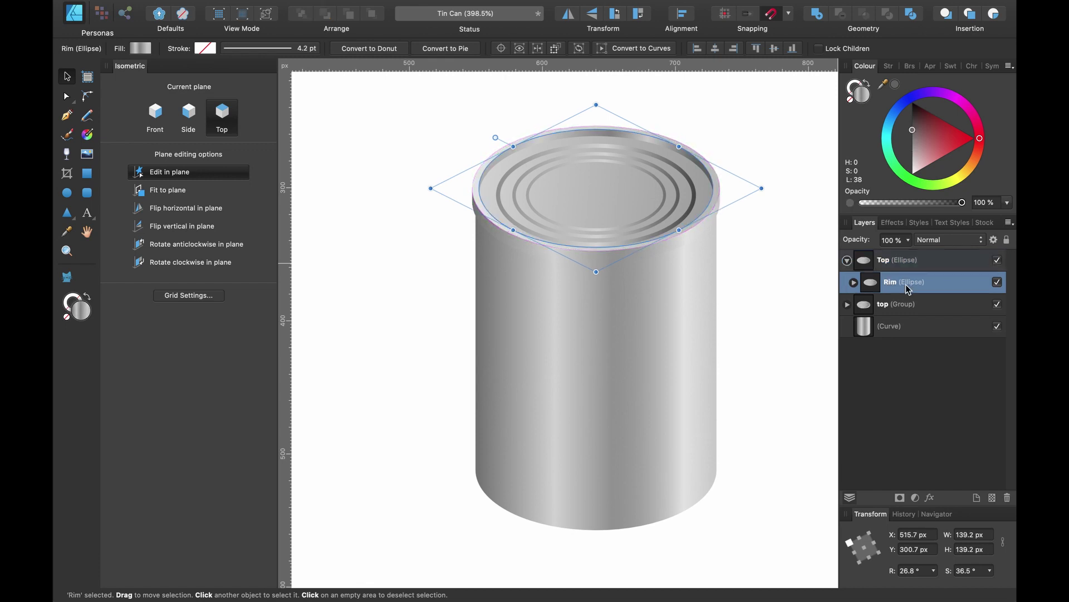
key("BackSpace")
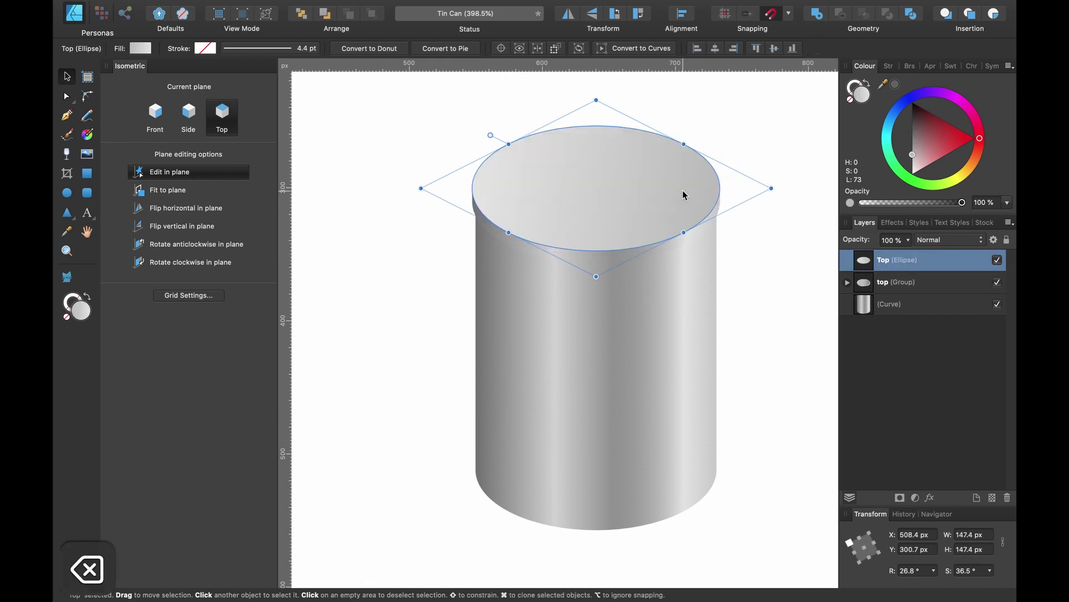
- Fill the extracted Top ellipse with dark grey of lightness 32 and place it beneath the top group in the layer order
scroll(683, 192, "up", 2)
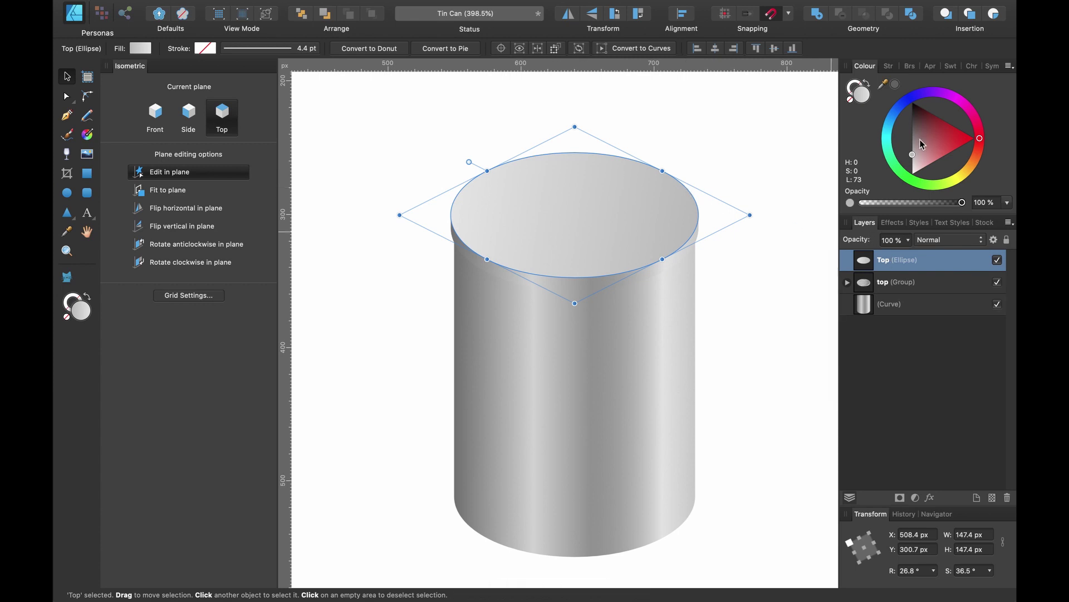
left_click_drag(912, 155, 896, 130)
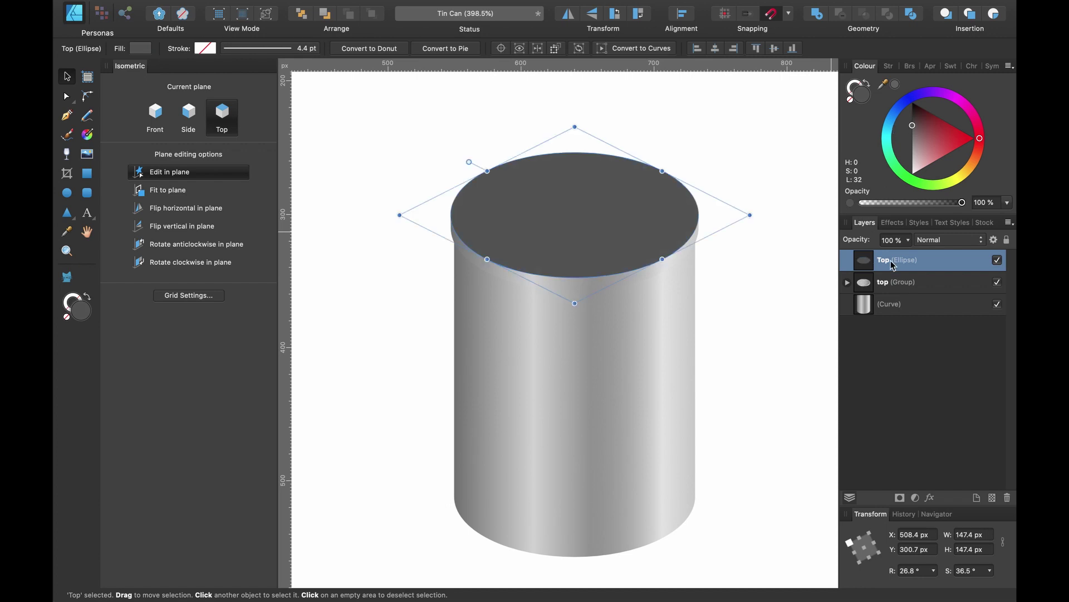
left_click_drag(893, 263, 829, 290)
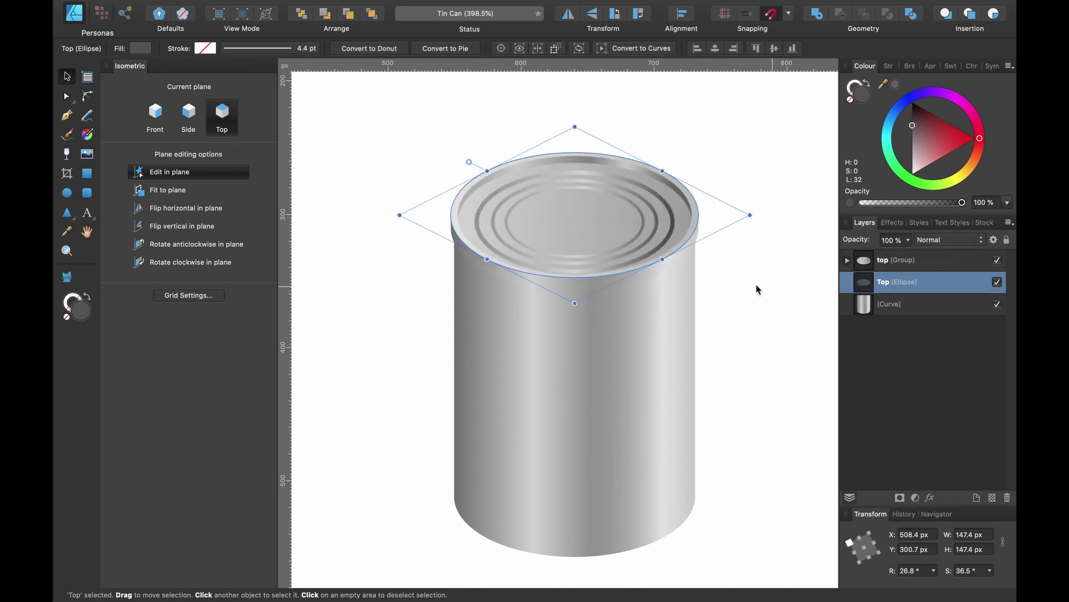
- Move the dark ellipse straight down to Y about 315 px to form a thin shadow band under the lid
left_click_drag(617, 245, 618, 265)
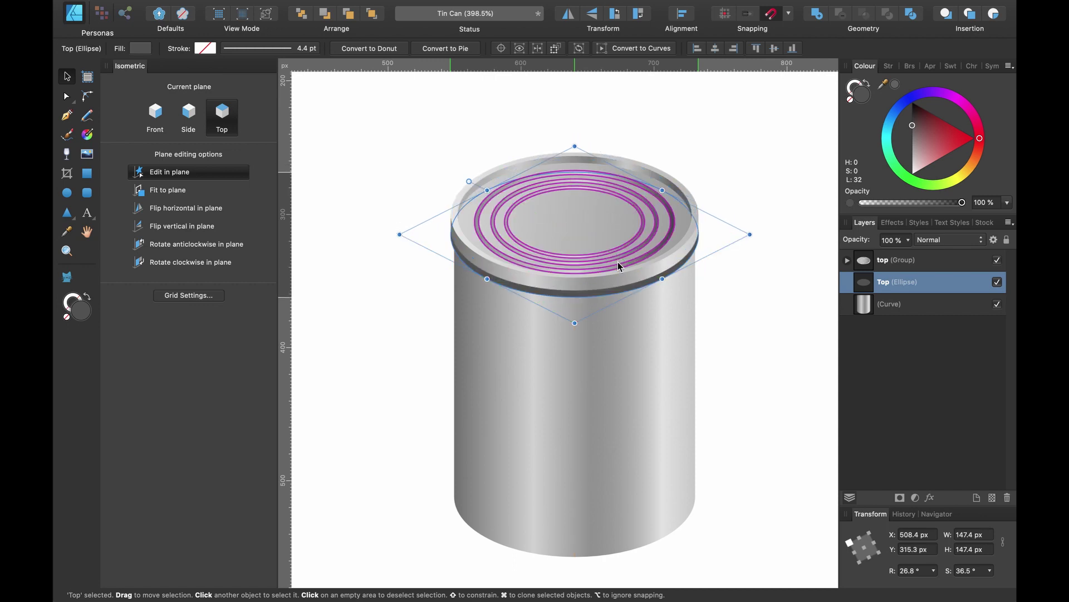
scroll(618, 263, "up", 3)
scroll(618, 264, "up", 2)
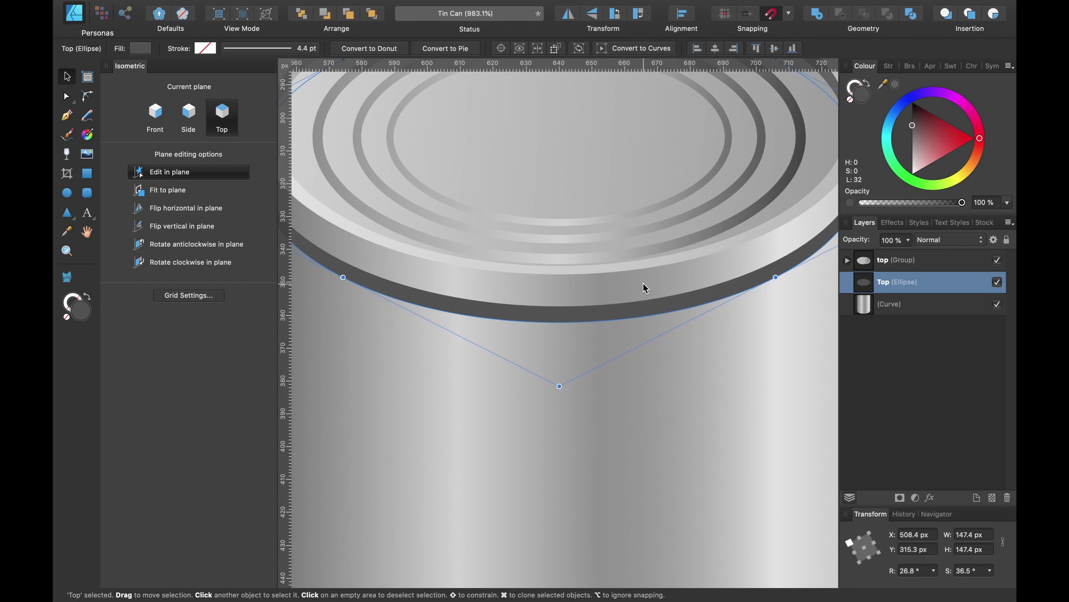
scroll(644, 287, "down", 5)
scroll(643, 288, "up", 3)
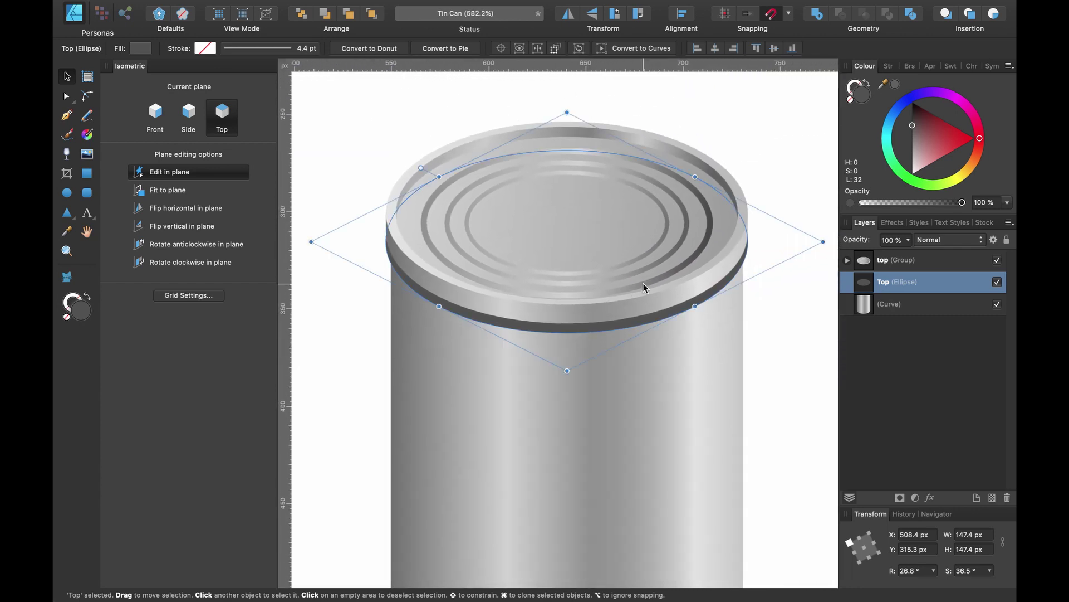
- Nudge the dark shadow ellipse up to Y 312.3 px so its band under the lid is thinner
key("Up")
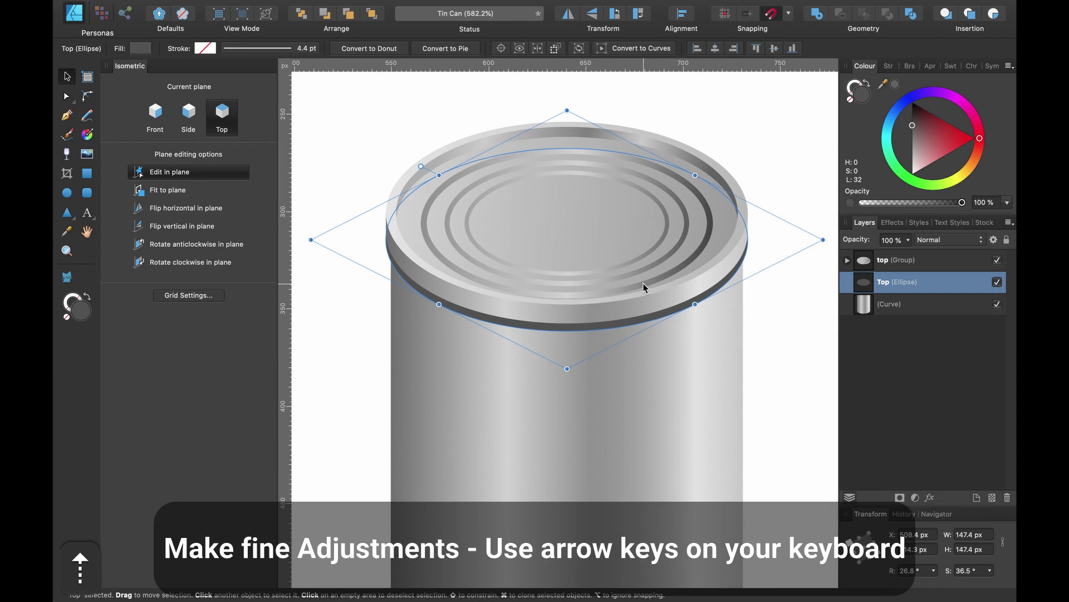
key("Up")
key("Up")
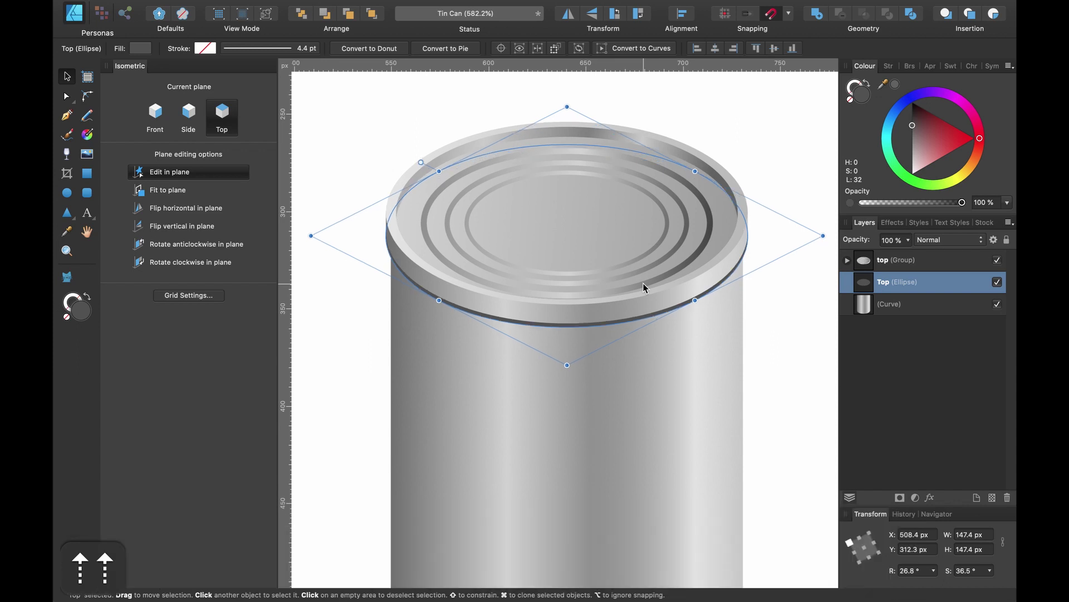
- Shrink the dark shadow ellipse slightly to 146.7 px wide and high so its edges tuck inside the lid
scroll(728, 257, "right", 2)
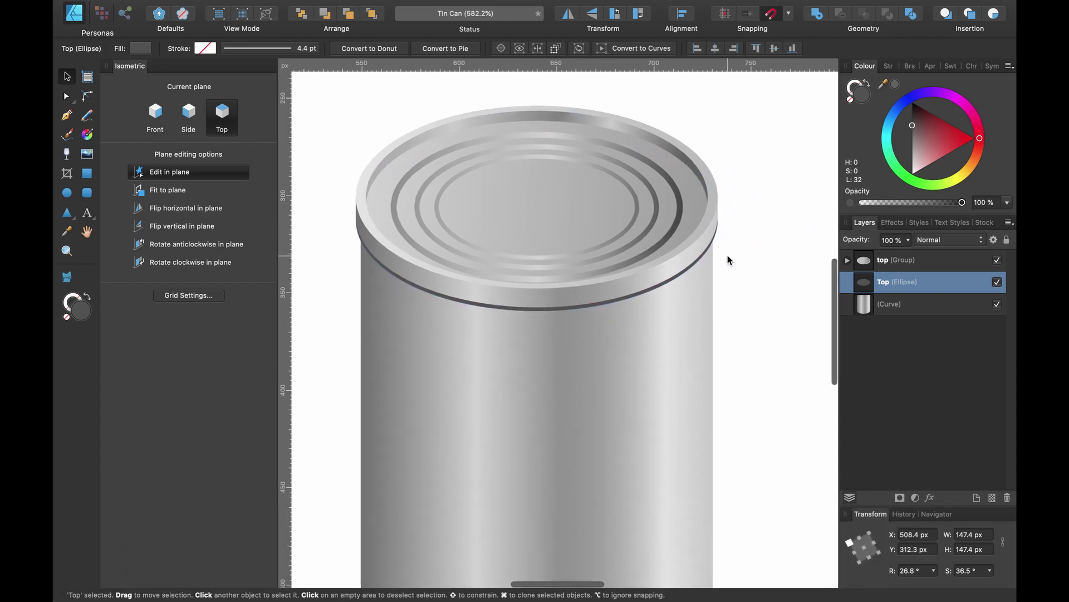
scroll(727, 249, "up", 5)
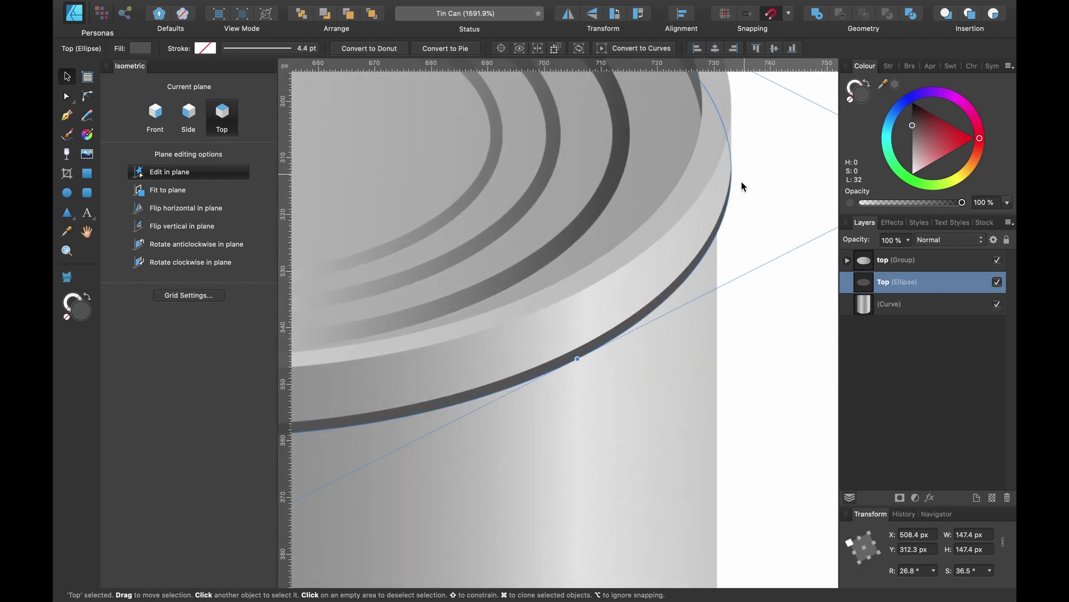
scroll(733, 238, "down", 5)
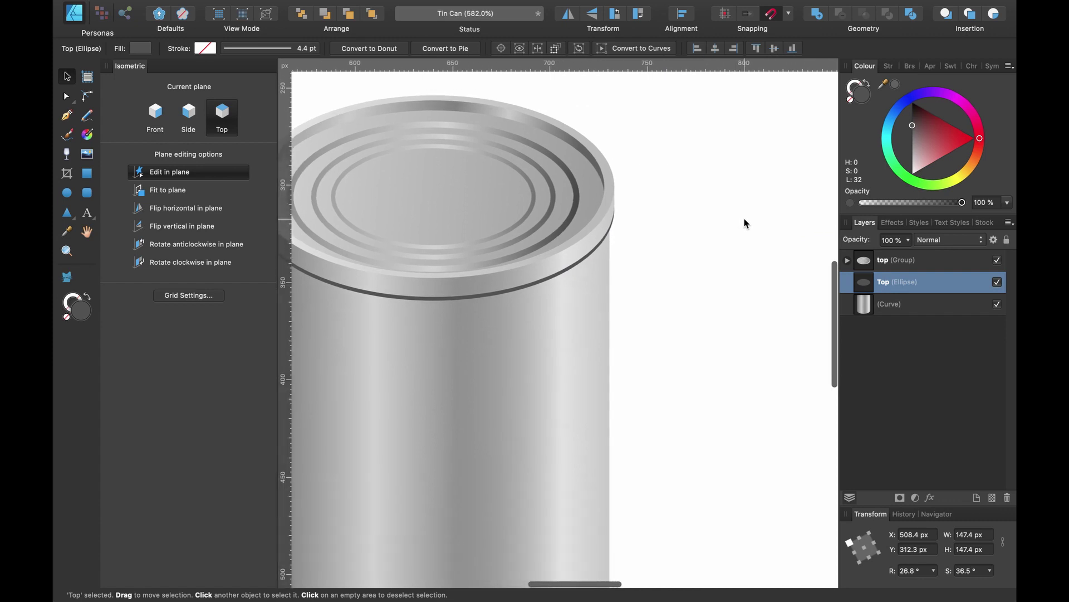
scroll(702, 215, "left", 2)
scroll(701, 215, "up", 1)
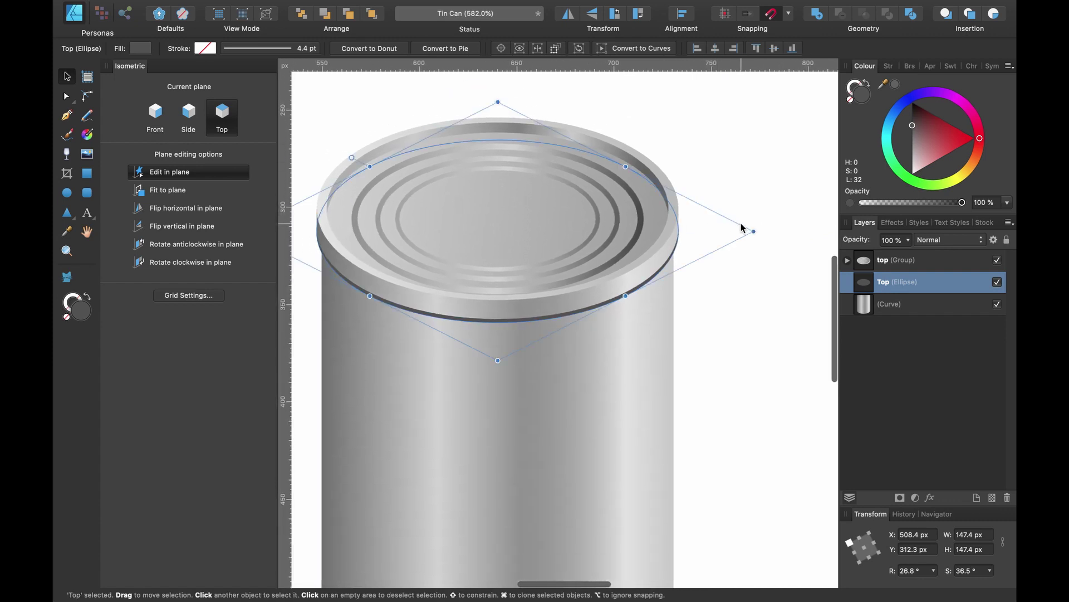
left_click_drag(751, 230, 752, 231)
scroll(752, 231, "left", 2)
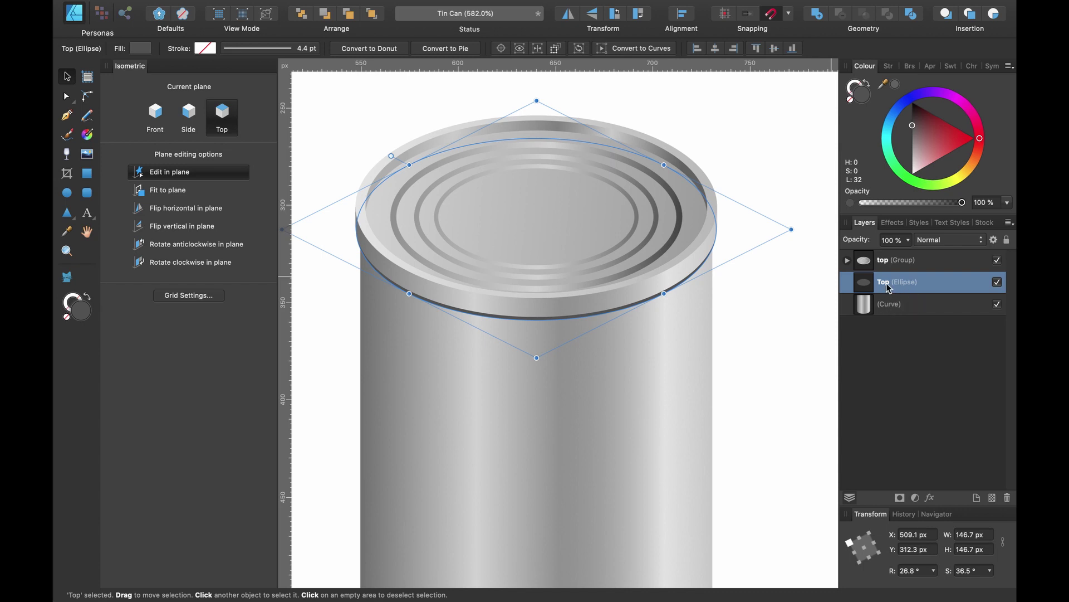
- Clip the dark Top ellipse inside the can body curve, check its edge, and collapse the nested layers
left_click_drag(889, 288, 915, 313)
scroll(732, 226, "up", 10)
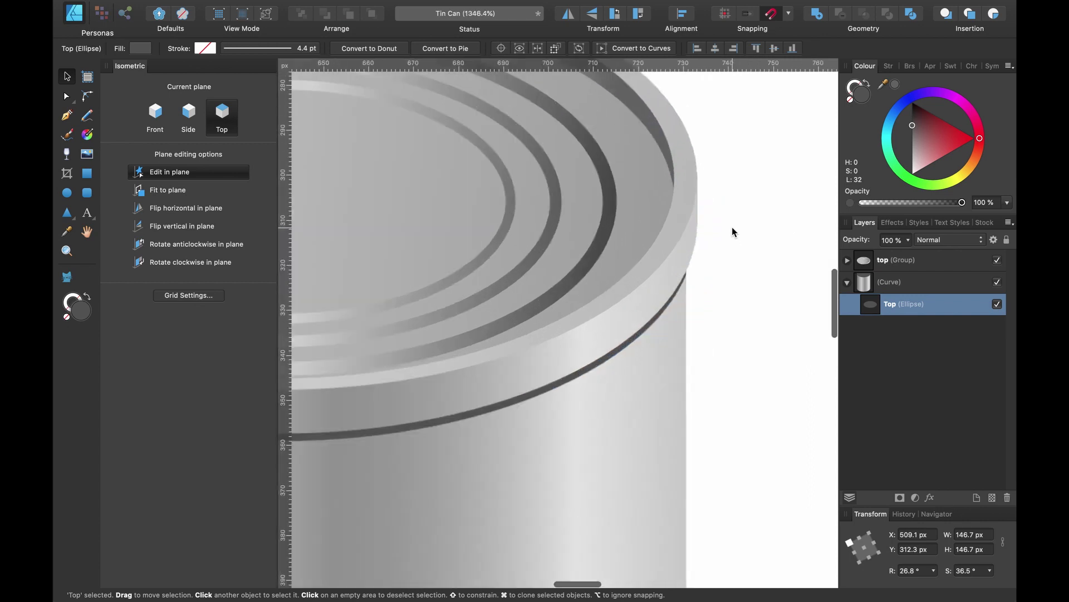
scroll(732, 226, "down", 8)
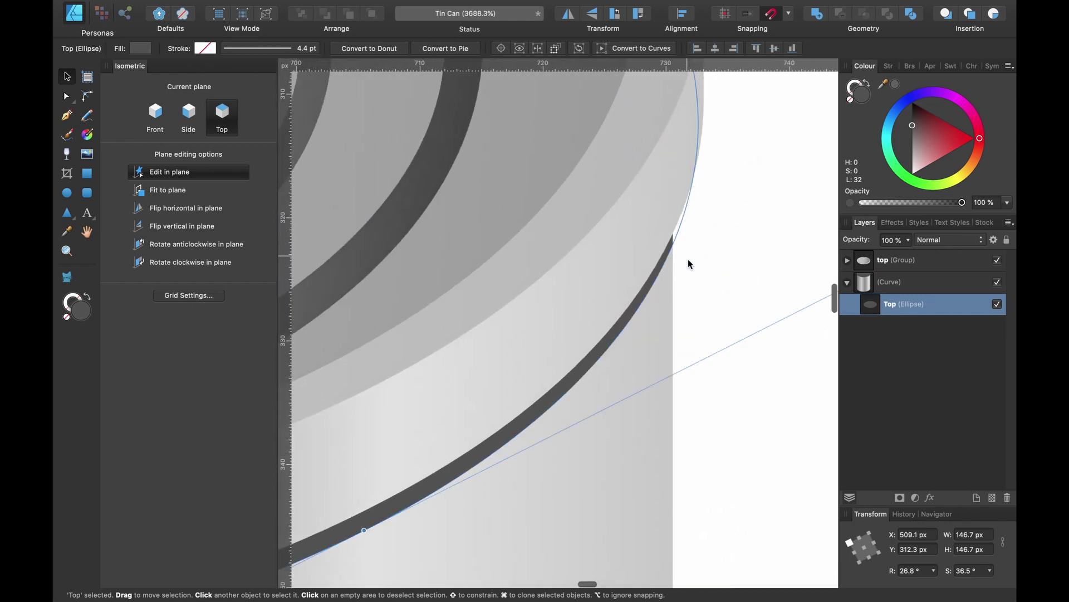
scroll(692, 265, "down", 6)
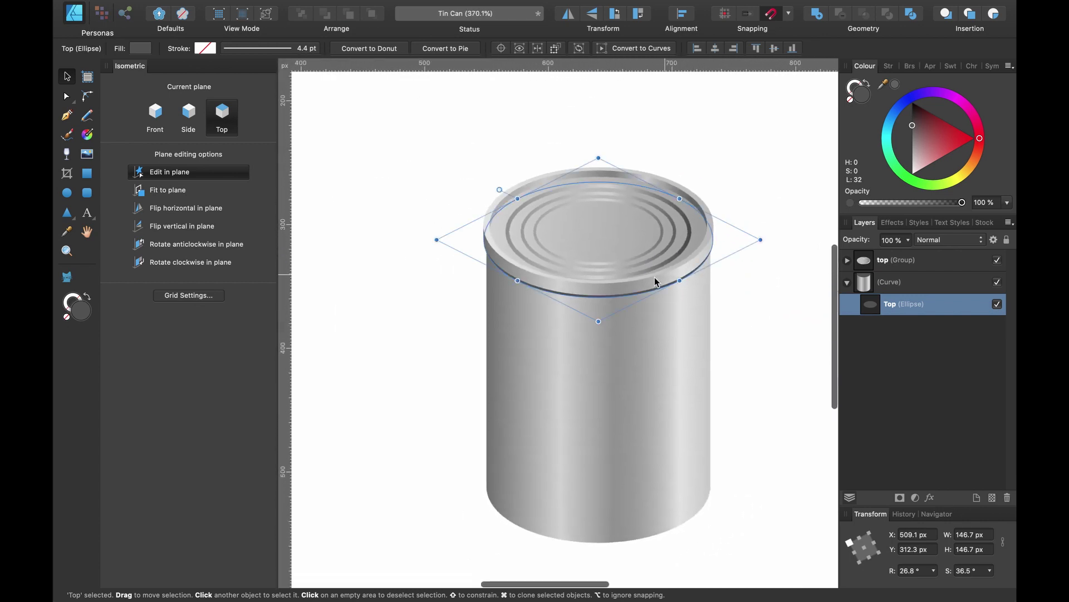
left_click(847, 282)
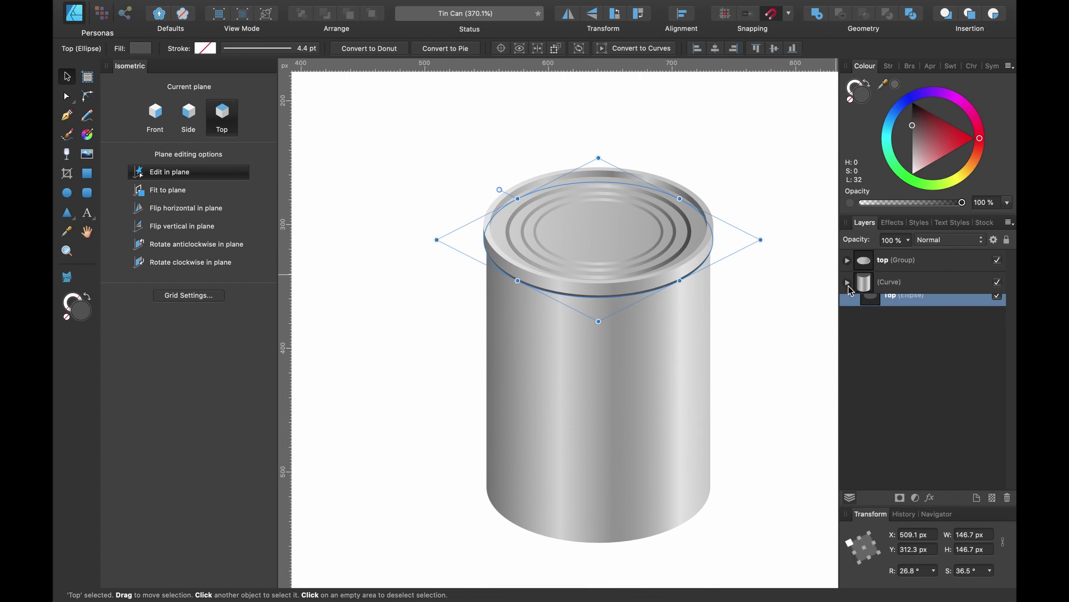
- Rename the can body curve layer as Can
left_click(896, 283)
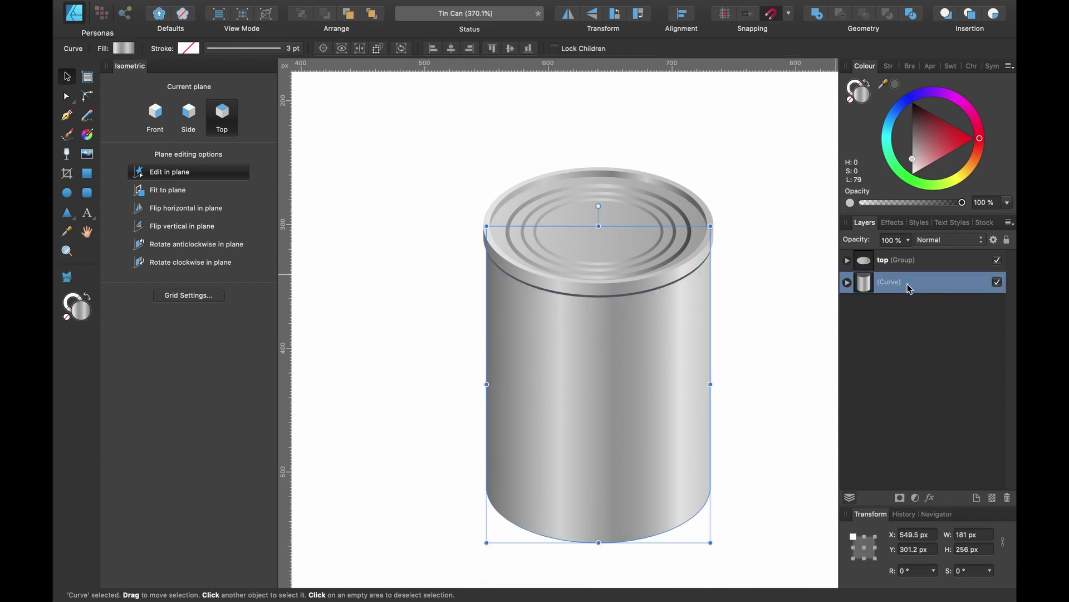
double_click(910, 284)
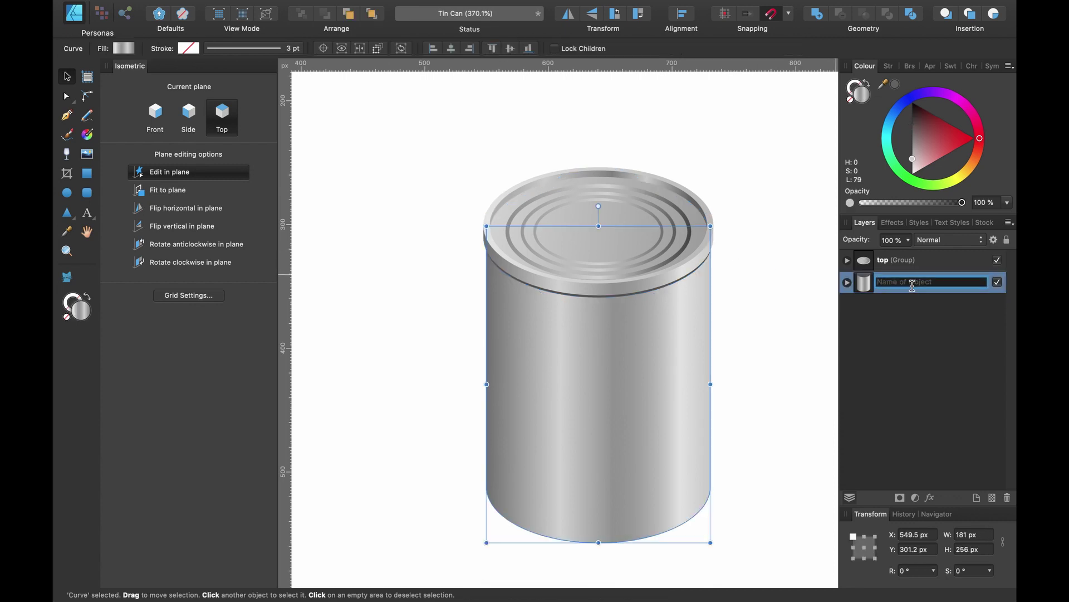
type("Can")
key("Return")
- Duplicate the top group, place the copy beneath the Can layer, and rename it Bottom
left_click(917, 261)
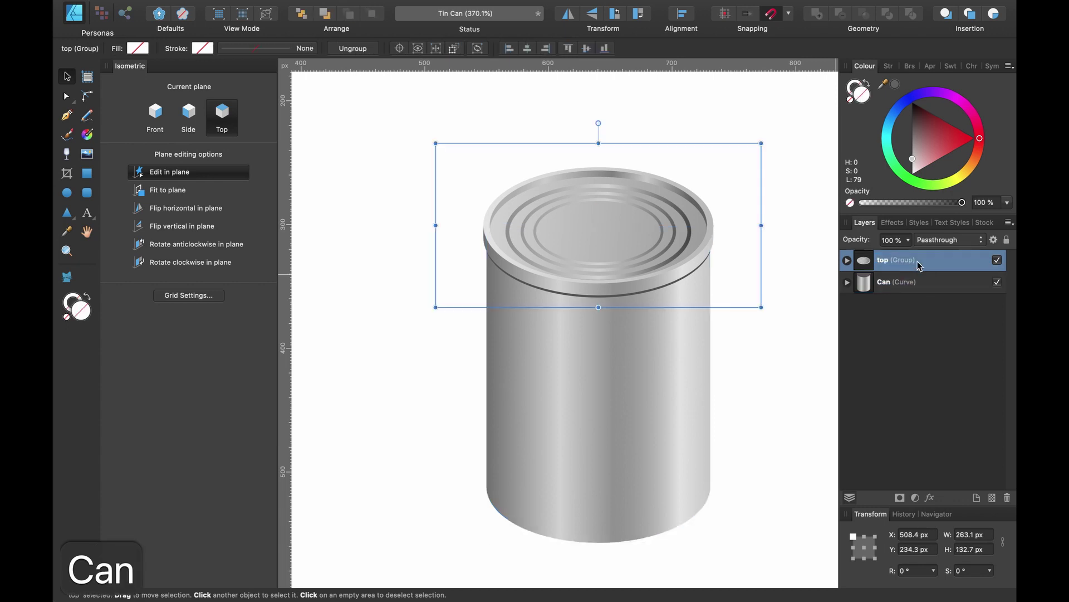
scroll(734, 297, "down", 2)
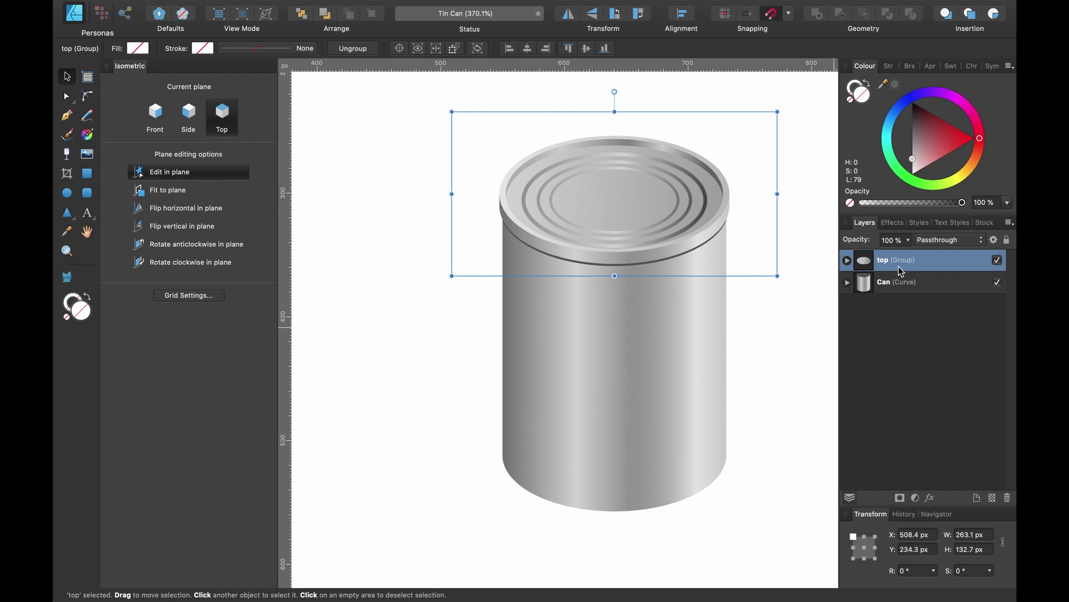
key("super+j")
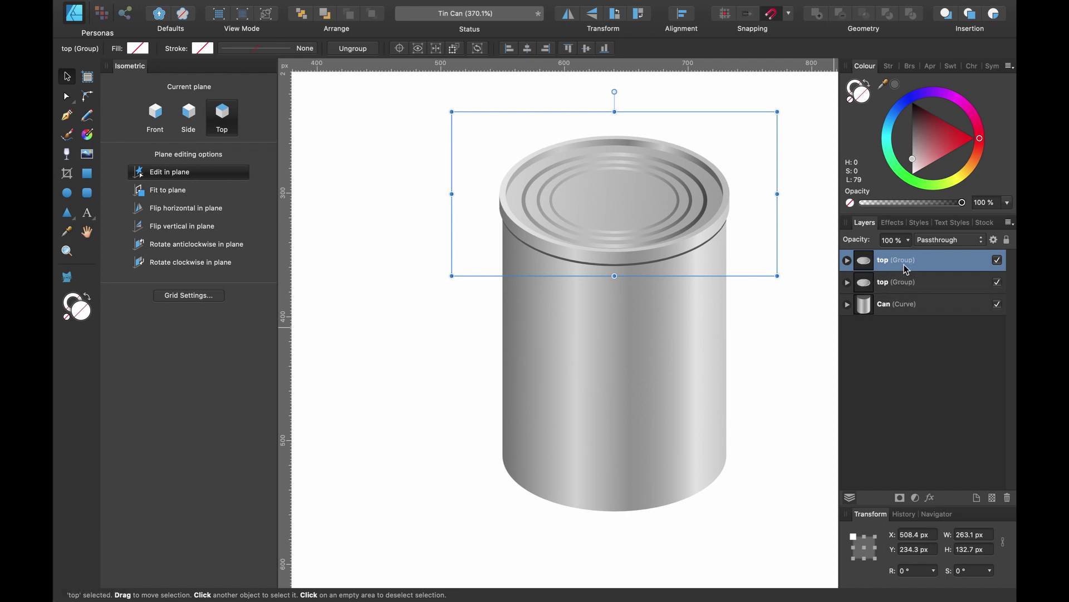
left_click_drag(904, 264, 886, 317)
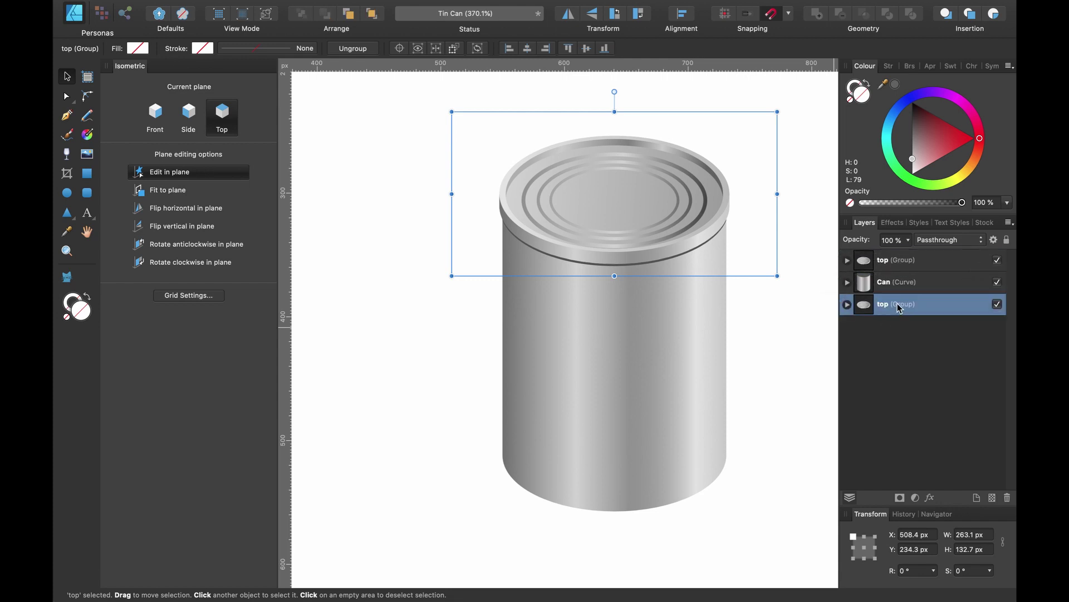
double_click(900, 304)
type("Bottom")
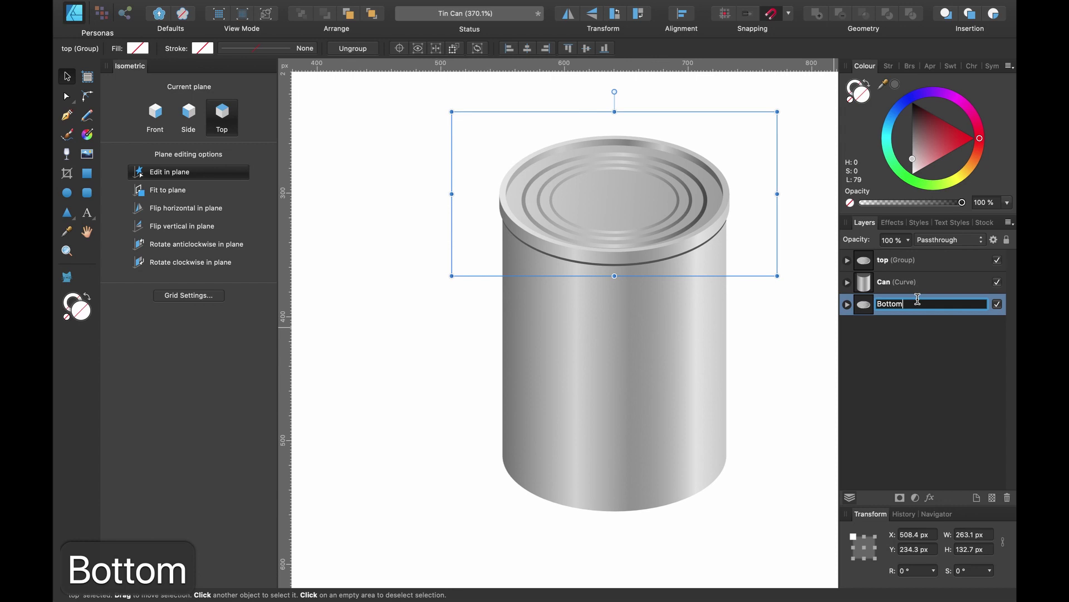
key("Return")
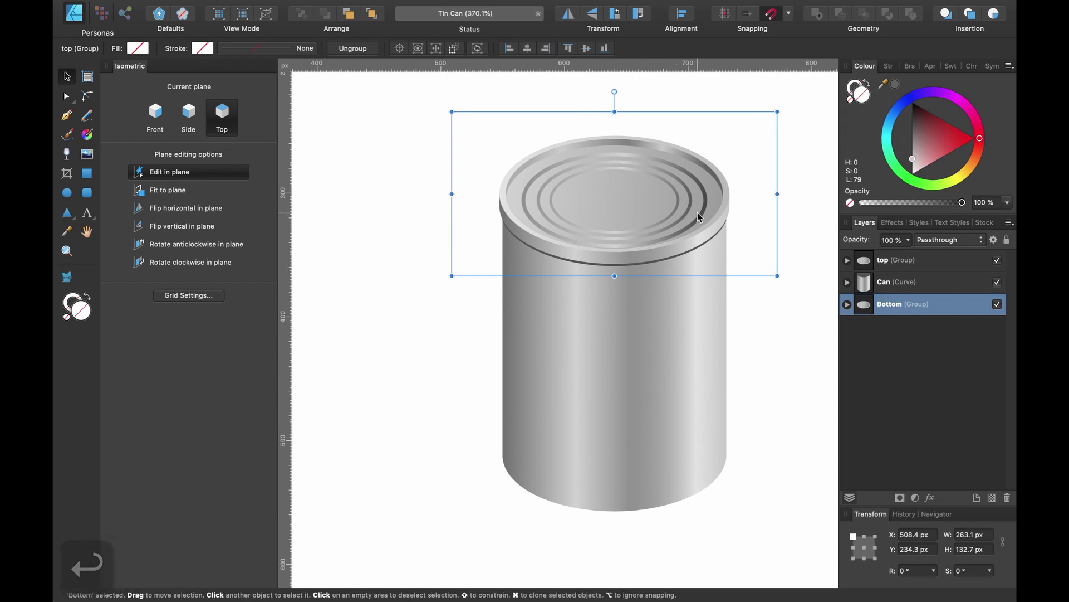
- Move the Bottom group straight down to Y 446.1 px to form the can's lower rim, and deselect it
left_click_drag(698, 213, 689, 479)
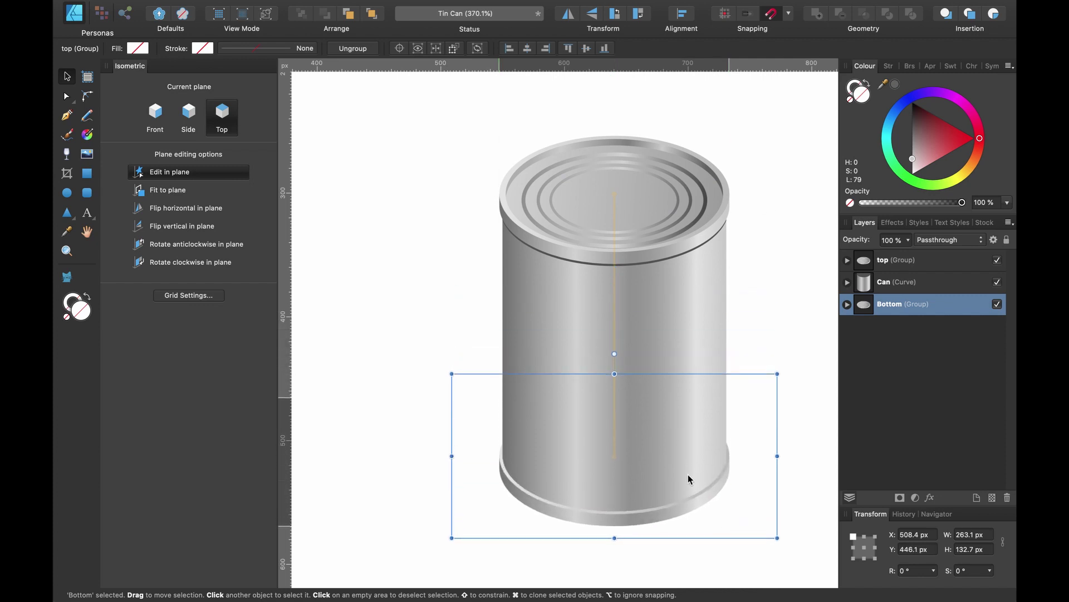
scroll(688, 471, "up", 5)
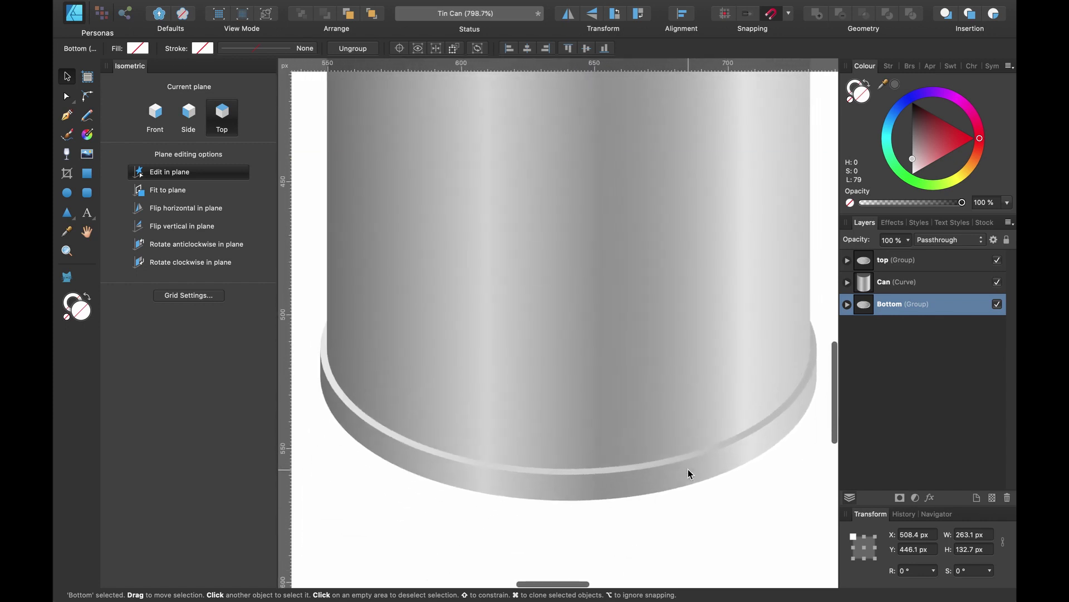
scroll(687, 469, "down", 5)
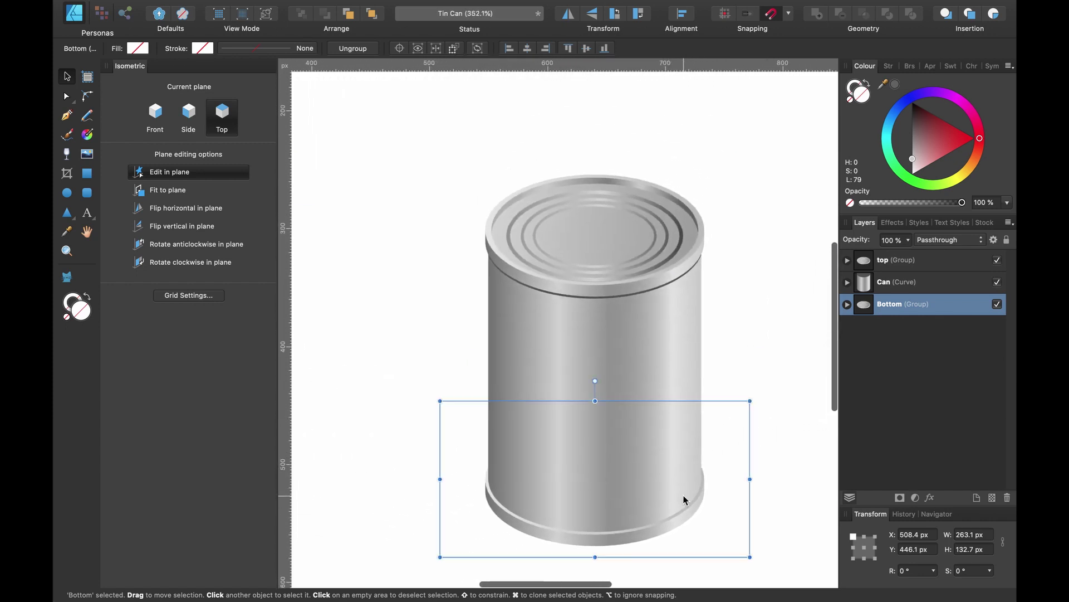
left_click(779, 328)
scroll(769, 295, "down", 1)
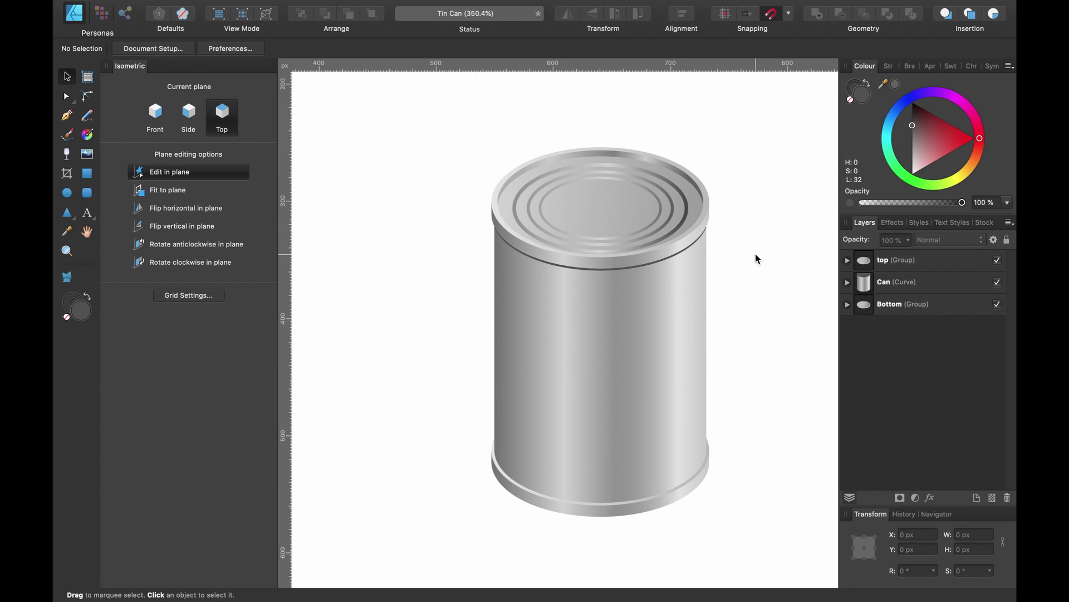
- Darken grey stops of the Can body's linear gradient for stronger contrast, taking one to a lightness of about 63
left_click(681, 250)
key("g")
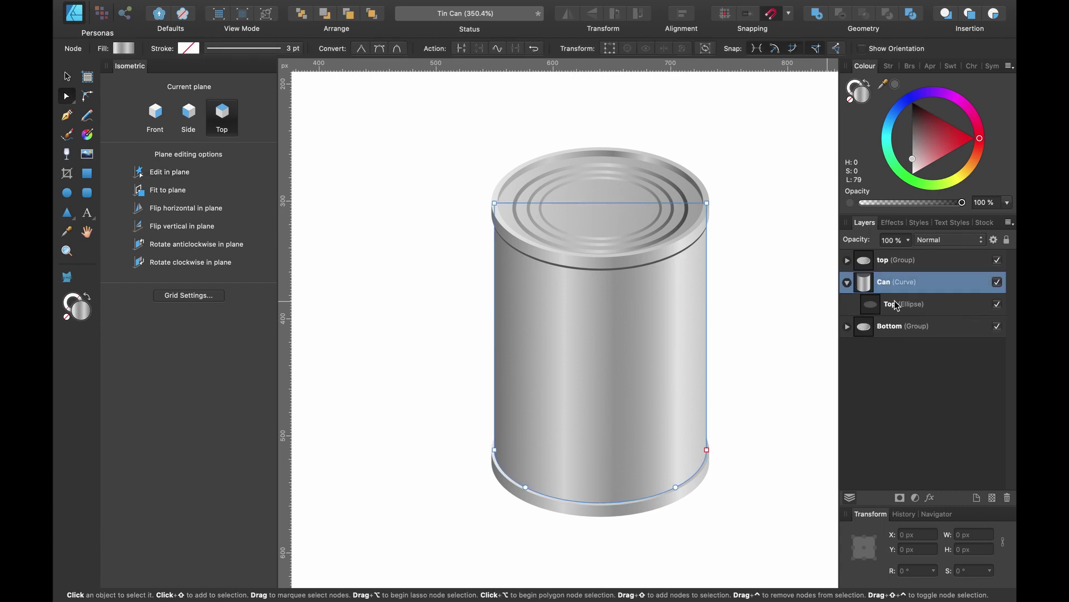
scroll(646, 322, "up", 3)
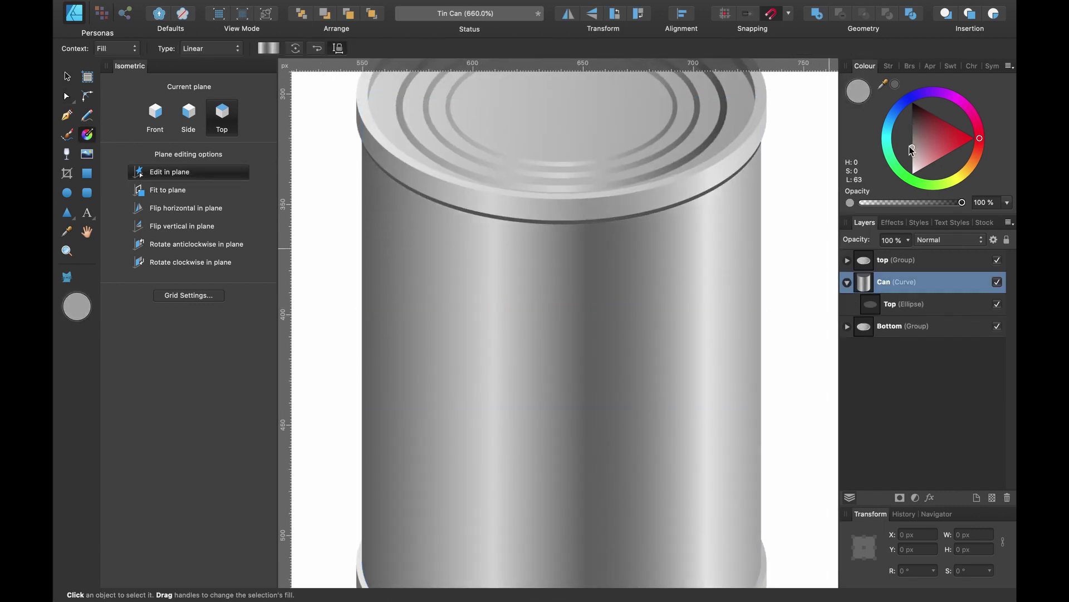
scroll(649, 249, "up", 2)
left_click(650, 248)
- Darken the end stops of the lid side curve's gradient, the first to lightness 40 and the last to about 45
left_click(759, 216, "super")
scroll(569, 267, "down", 2)
left_click(268, 48)
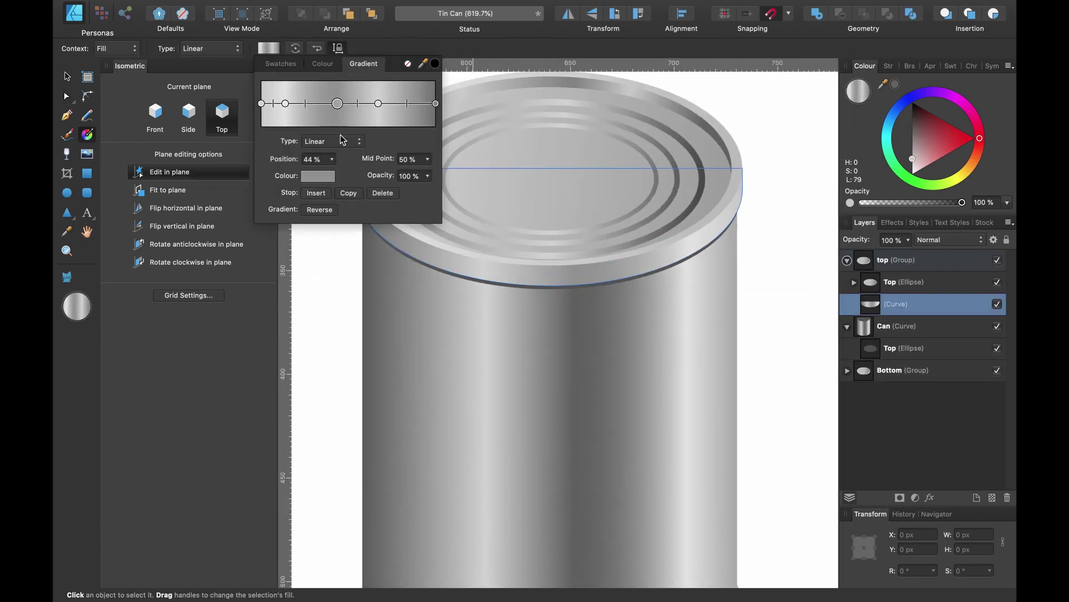
left_click(318, 176)
left_click(262, 103)
scroll(633, 210, "right", 2)
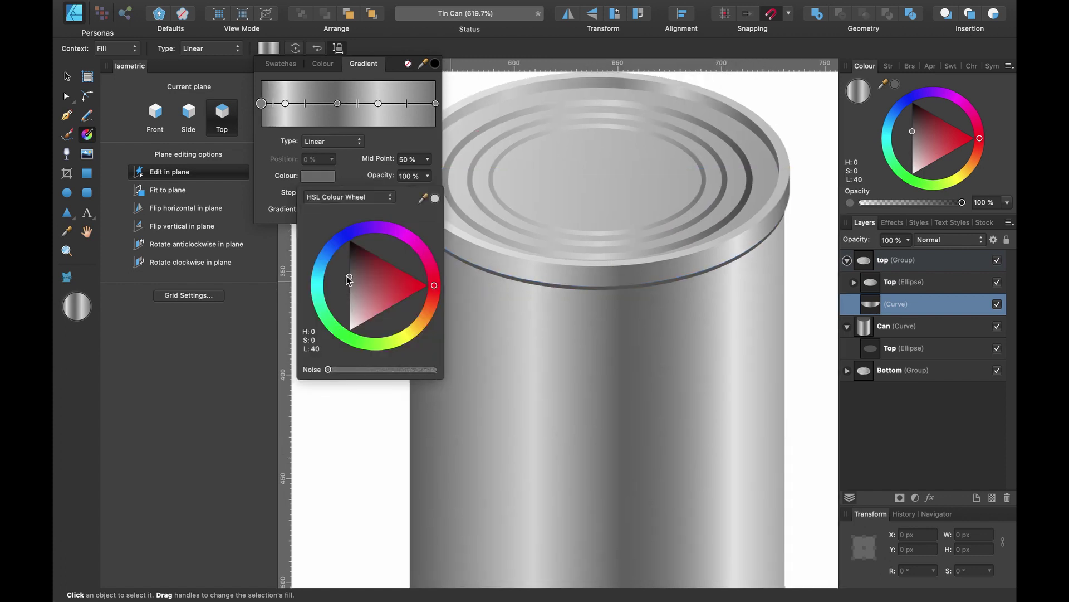
scroll(632, 210, "left", 3)
left_click(458, 121)
key("super+0")
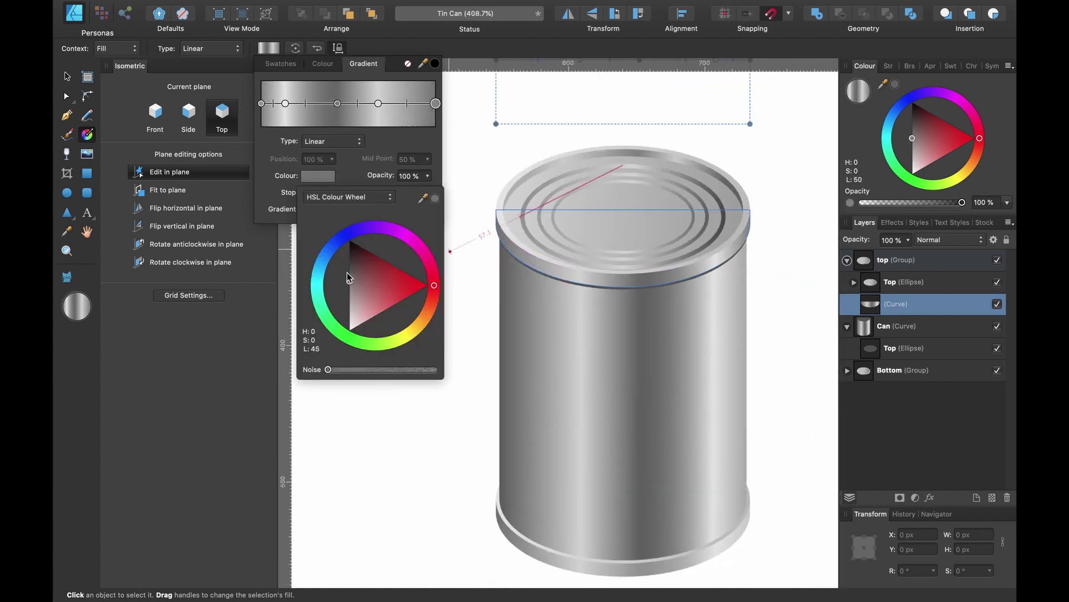
- Adjust the gradient stops of the lid's Top ellipse, using greys of about lightness 69 and 92
left_click(673, 210)
scroll(747, 222, "up", 5)
left_click(909, 146)
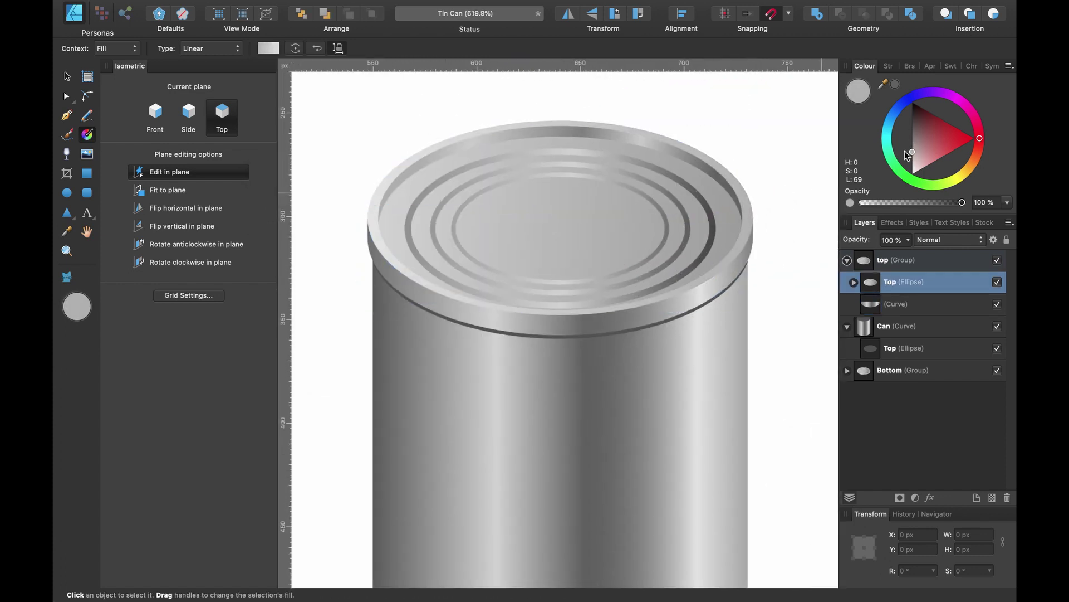
left_click(377, 200)
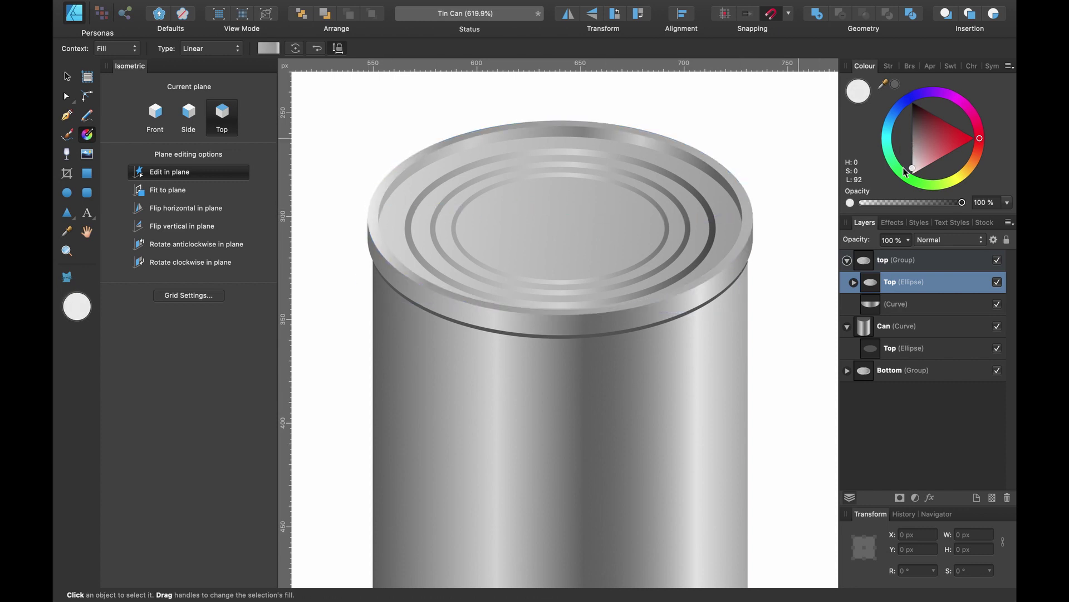
mouse_move(923, 143)
left_mouse_down()
mouse_move(909, 161)
mouse_move(909, 151)
left_mouse_up()
scroll(715, 206, "down", 3)
scroll(640, 139, "up", 3)
- Strengthen the Rim ellipse's gradient contrast, lightening a highlight stop to a lightness of about 94
left_click(652, 157)
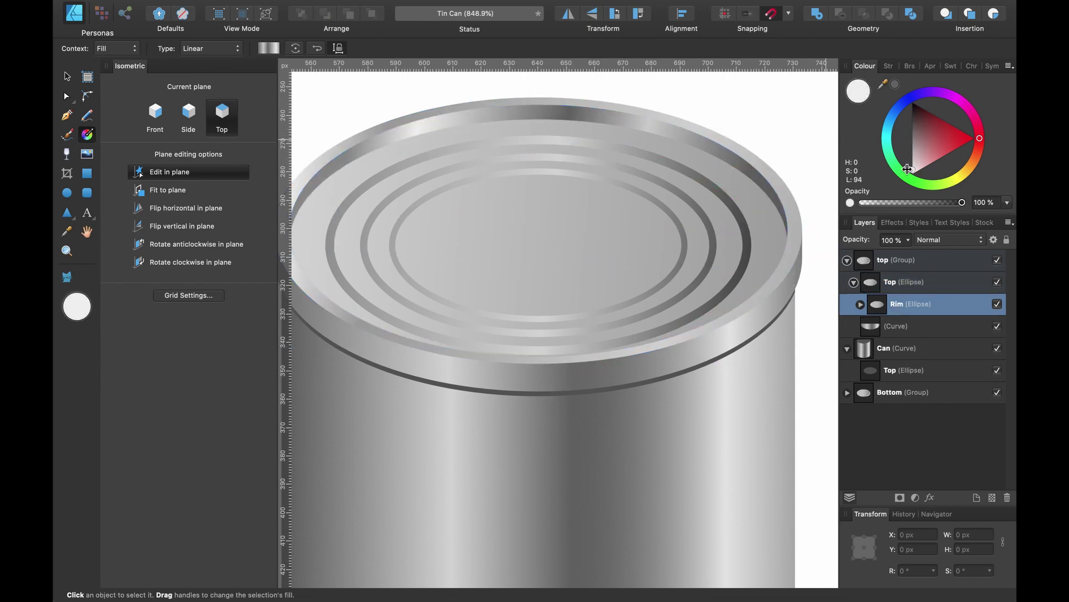
left_click(643, 161)
scroll(716, 207, "down", 8)
scroll(716, 206, "up", 7)
- Select the Top Surface ellipse nested in the Rim and set its darker gradient stop to a lightness of about 64
left_click(860, 304)
left_click(918, 343)
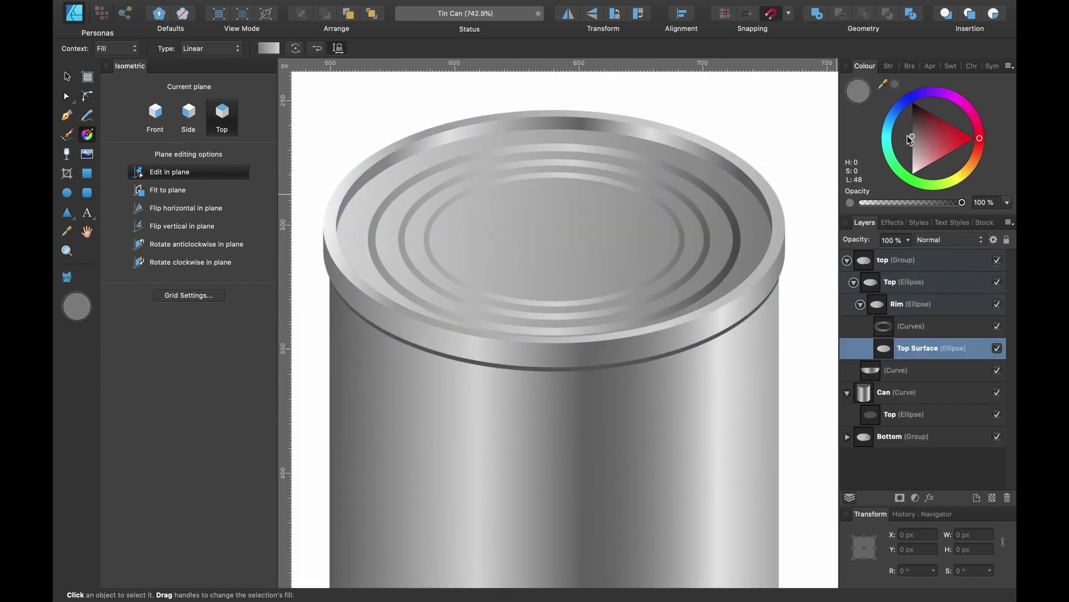
left_click_drag(912, 165, 912, 147)
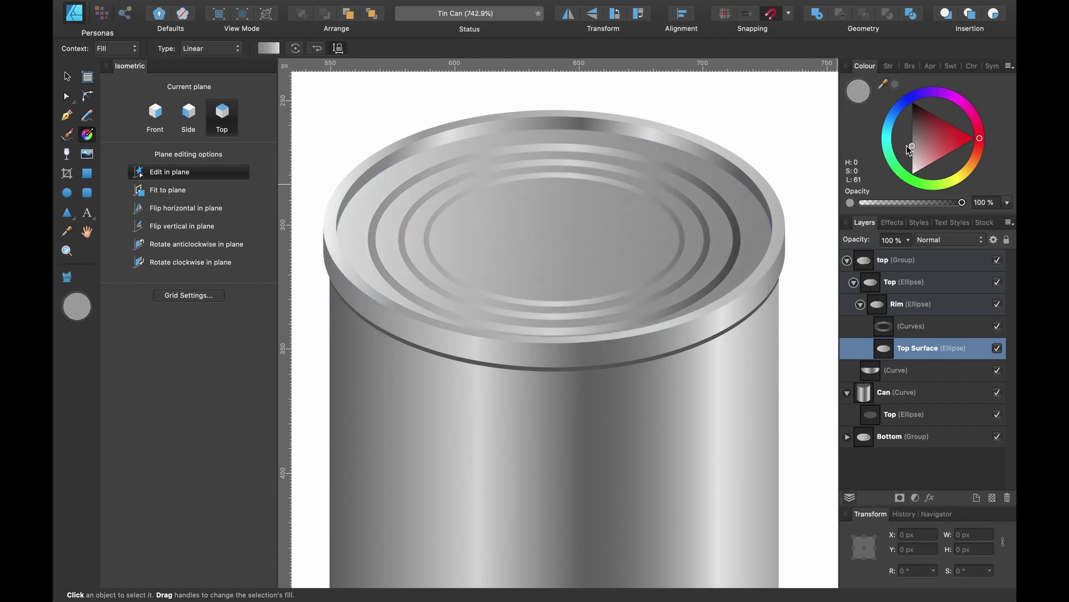
scroll(685, 223, "down", 8)
scroll(709, 239, "up", 7)
left_click(911, 148)
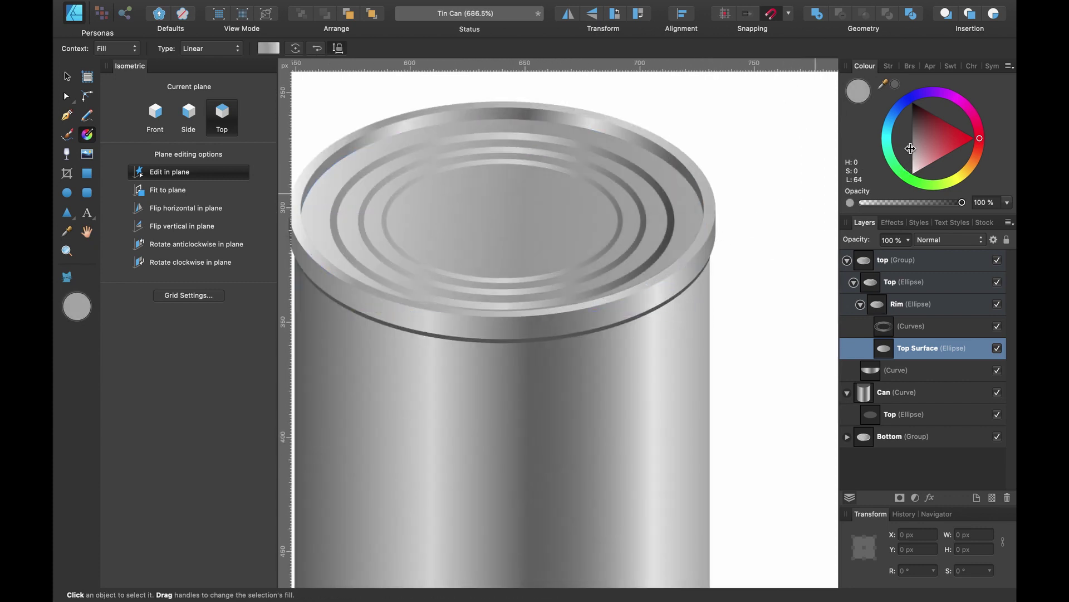
- Strengthen the gradient of the Bottom group's side curve, darkening the end stop and setting the 67% highlight stop to about lightness 81
scroll(656, 338, "down", 6)
scroll(745, 363, "up", 8)
left_click(917, 437)
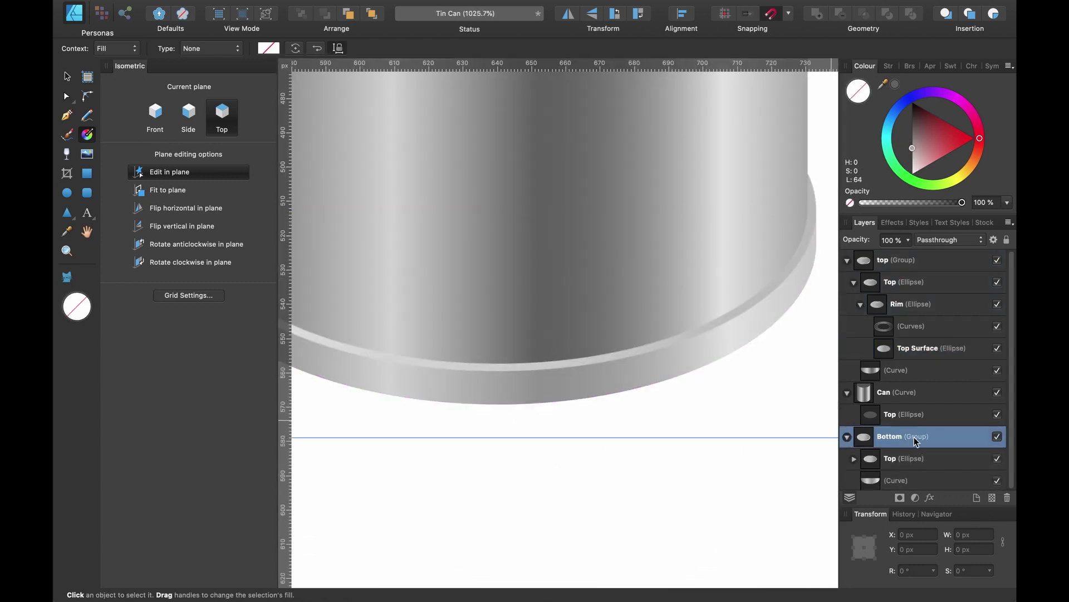
left_click(895, 480)
scroll(557, 279, "down", 3)
left_click(268, 48)
left_click(318, 176)
left_click(341, 262)
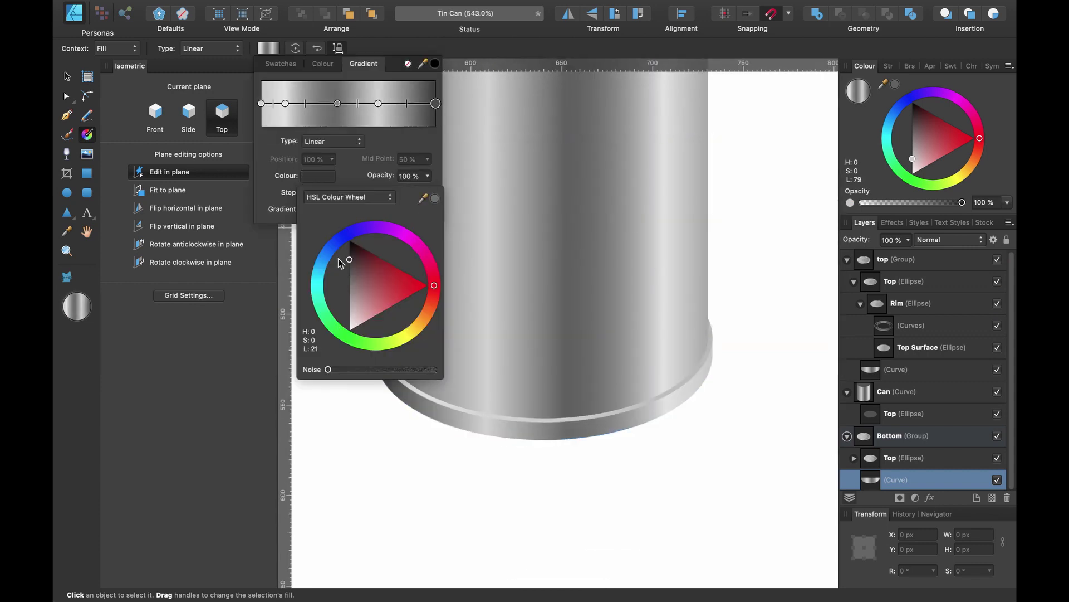
left_click(378, 104)
left_click(349, 314)
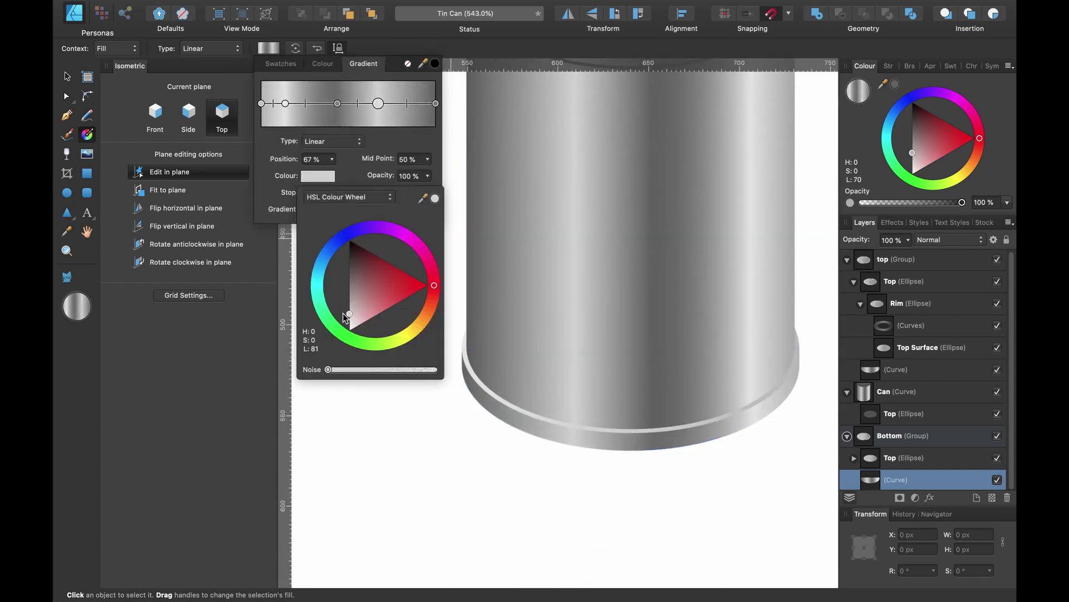
- Set a gradient stop of the Bottom group's Top ellipse to a grey of about lightness 75
left_click(897, 456)
left_click(901, 156)
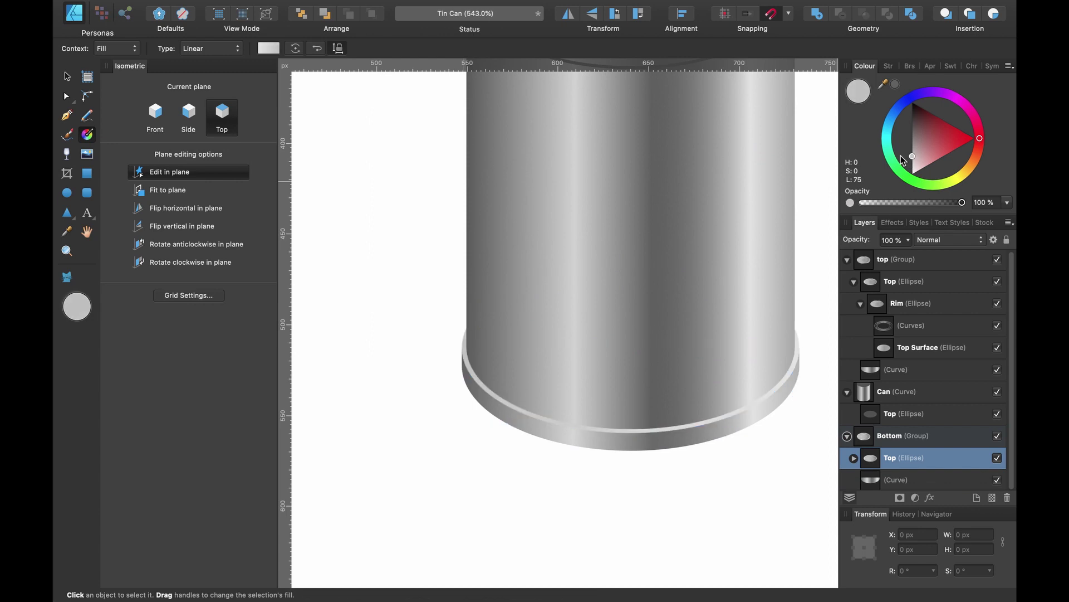
scroll(728, 298, "down", 3)
scroll(728, 299, "up", 3)
- Darken the first gradient stop of the Bottom group's side curve to about lightness 38
left_click(895, 480)
left_click(913, 129)
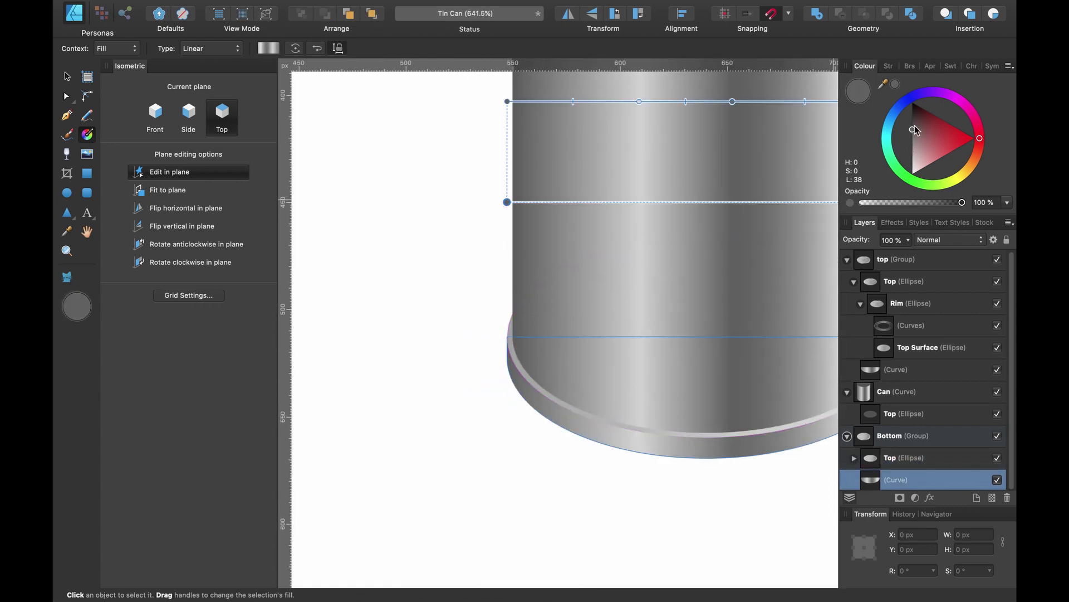
left_click_drag(915, 129, 901, 158)
scroll(690, 258, "down", 3)
scroll(690, 258, "up", 3)
- Set the starting gradient stop of the Bottom group's Top ellipse to about lightness 64, and deselect everything
left_click(903, 458)
left_click(913, 150)
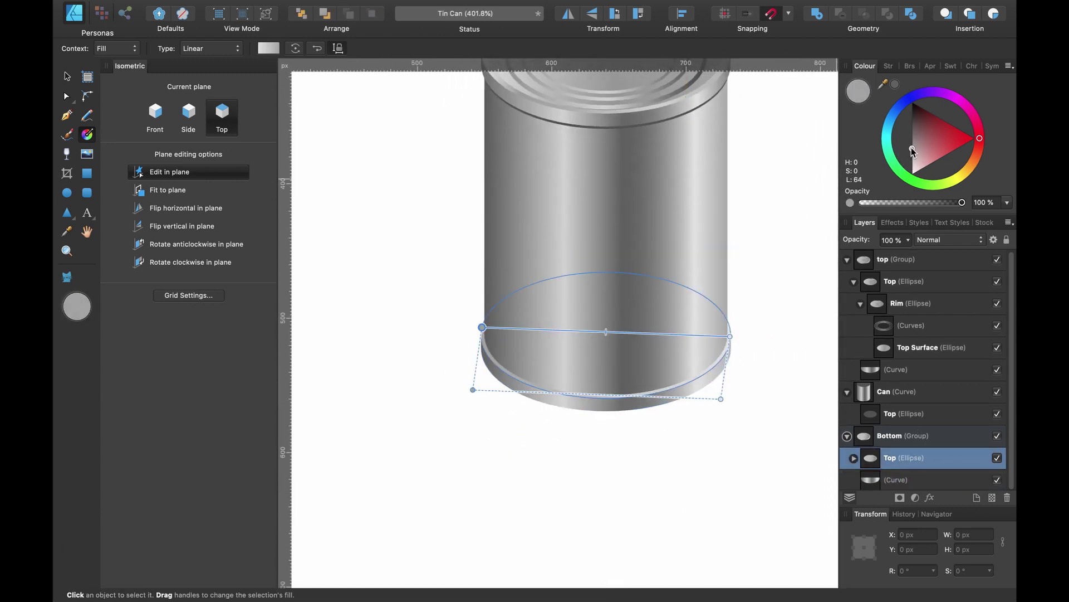
left_click(896, 480)
scroll(736, 260, "down", 3)
key("v")
left_click(735, 260)
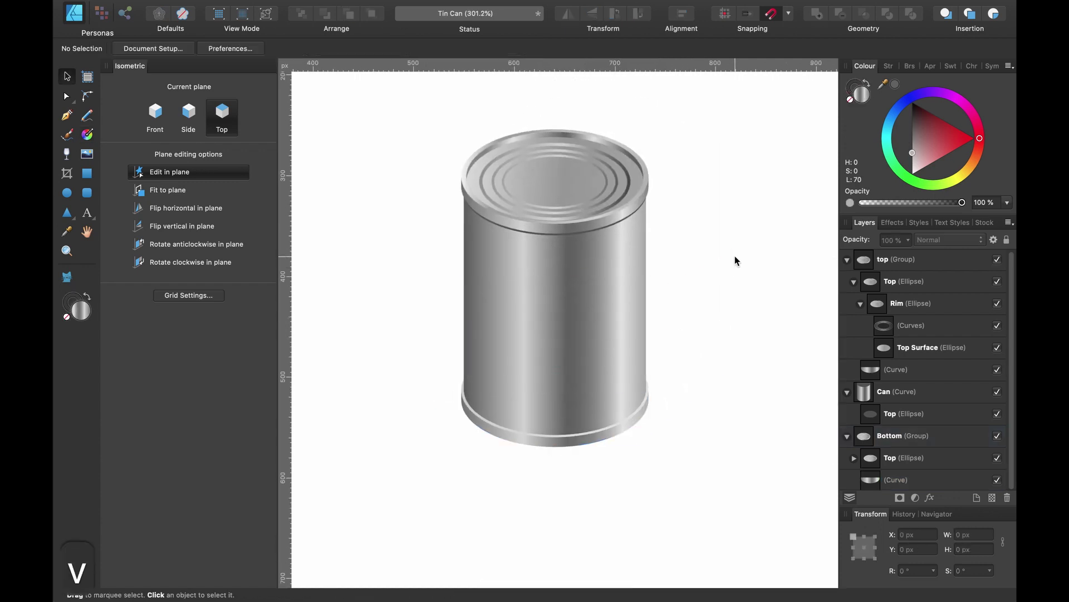
scroll(593, 257, "down", 3)
scroll(594, 257, "up", 2)
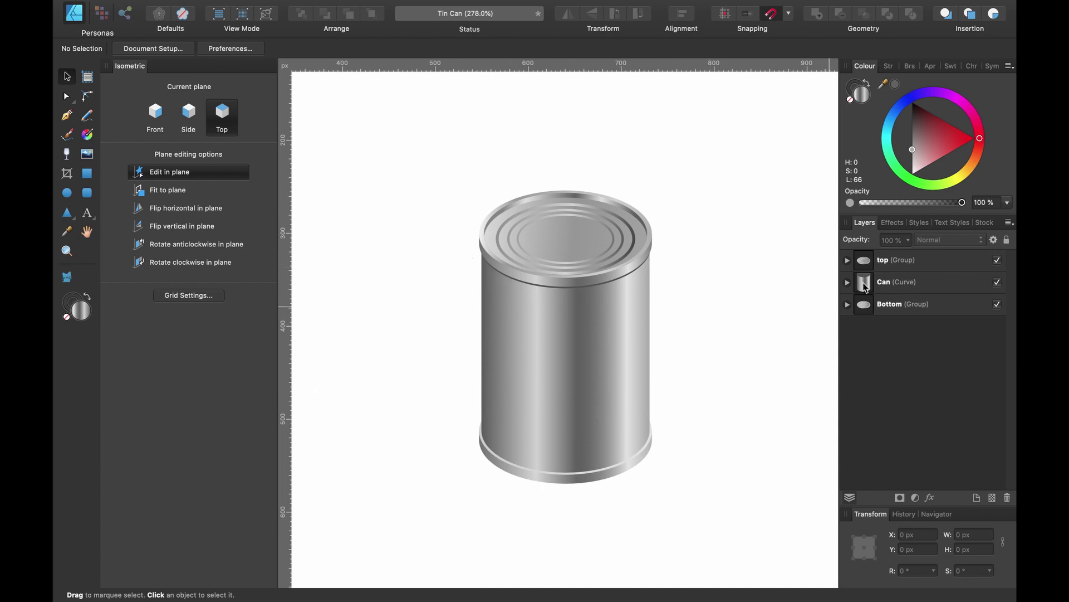
- Duplicate the Can curve together with the top group
left_click(918, 286)
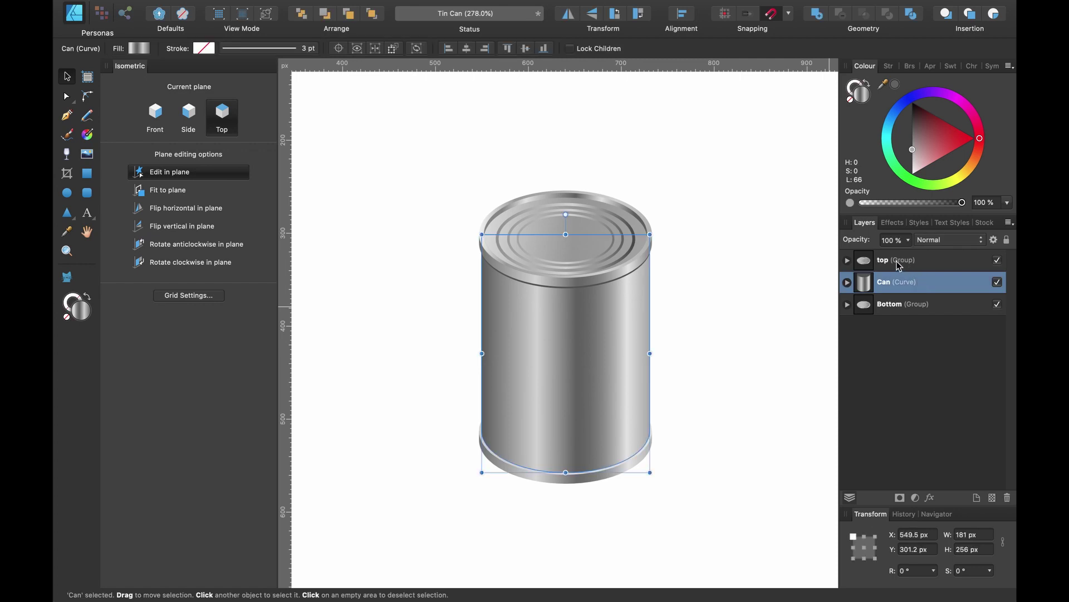
left_click(899, 261, "shift")
scroll(791, 278, "right", 3)
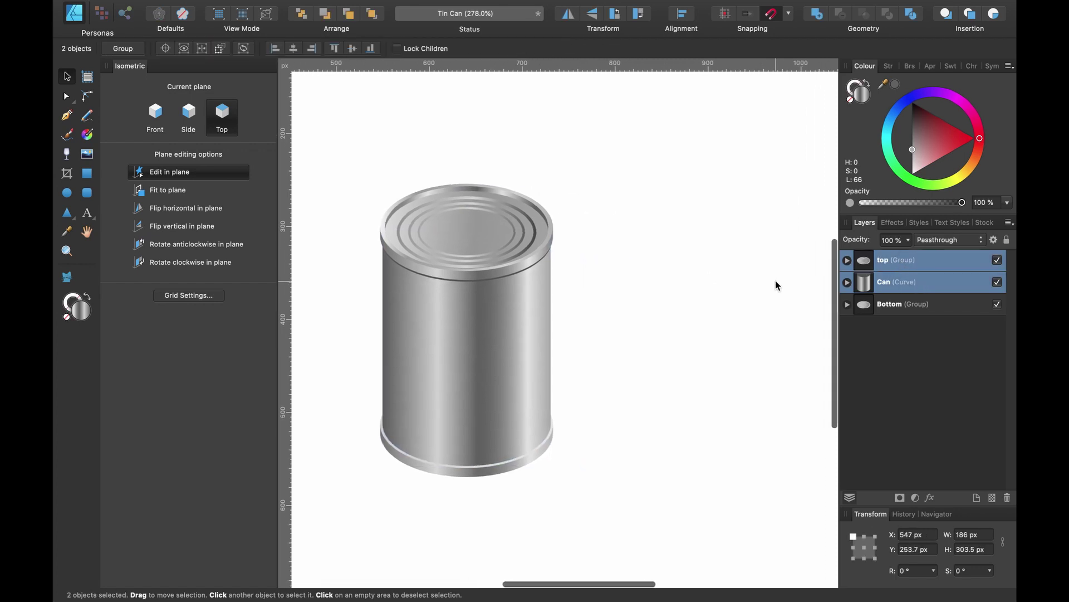
key("super+j")
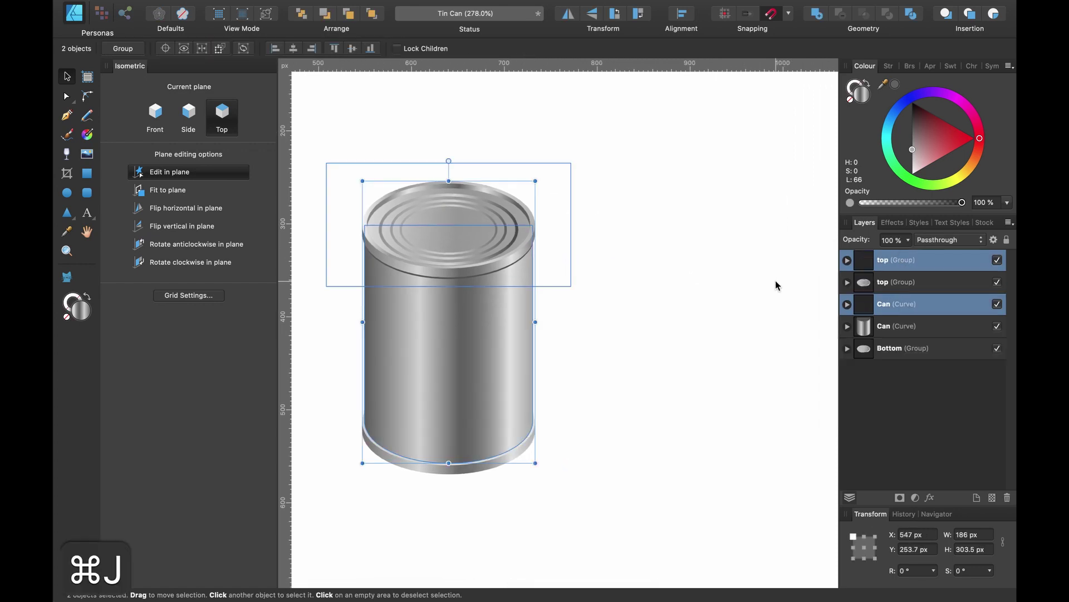
- Stack the duplicated Can directly beneath the duplicated top group and move both copies to the right of the original, at X 774 px
left_click_drag(899, 303, 869, 278)
left_click(898, 262)
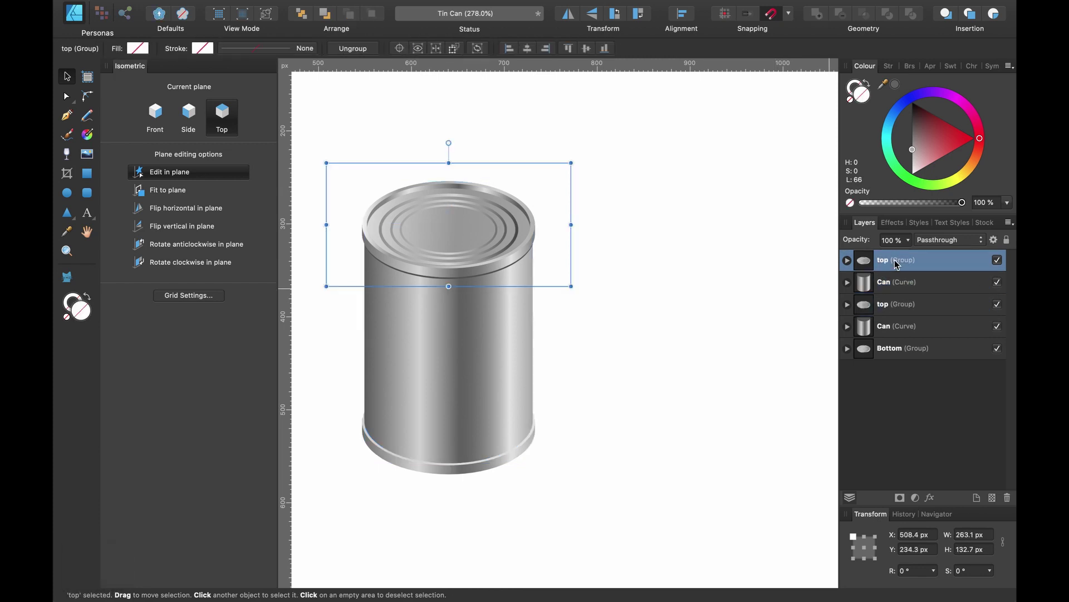
left_click(898, 286)
left_click(898, 262)
left_click(898, 282, "shift")
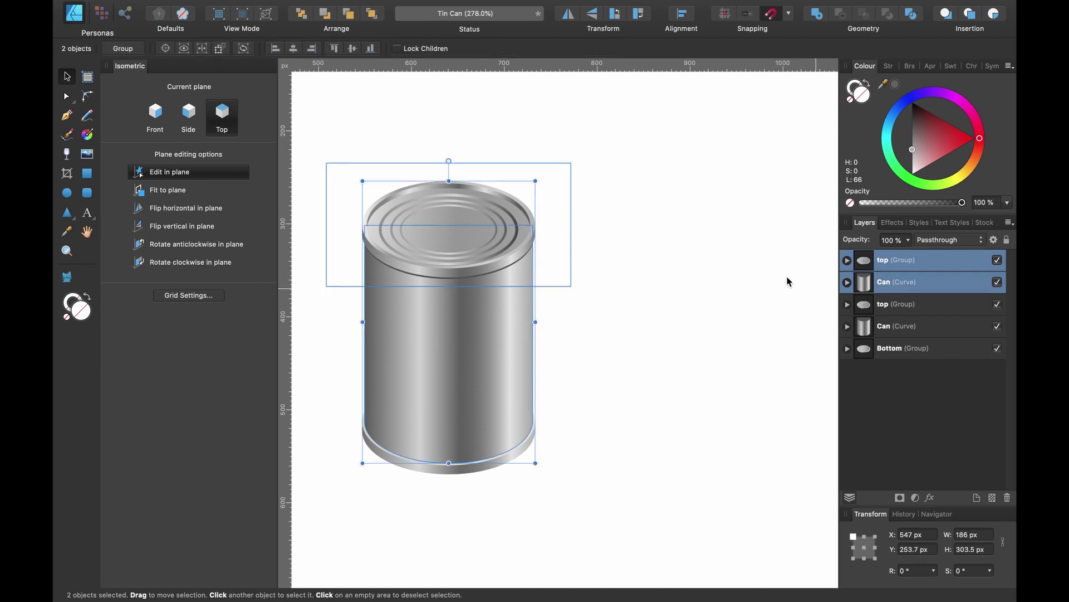
left_click_drag(490, 302, 700, 302)
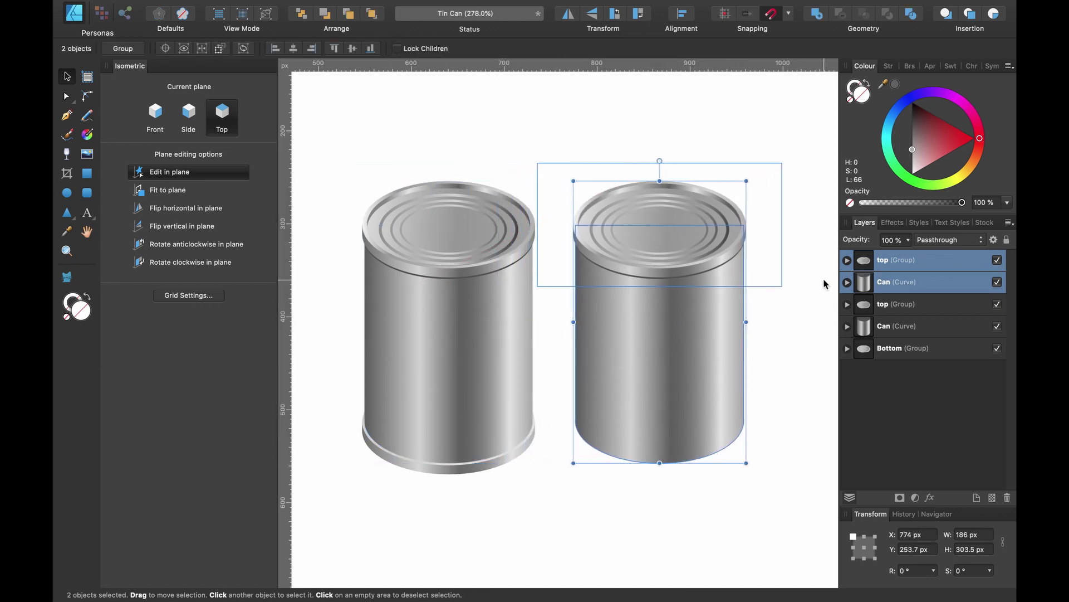
- Take the Top ellipse out of the duplicated top group and delete the group with its remaining side curve
left_click(860, 266)
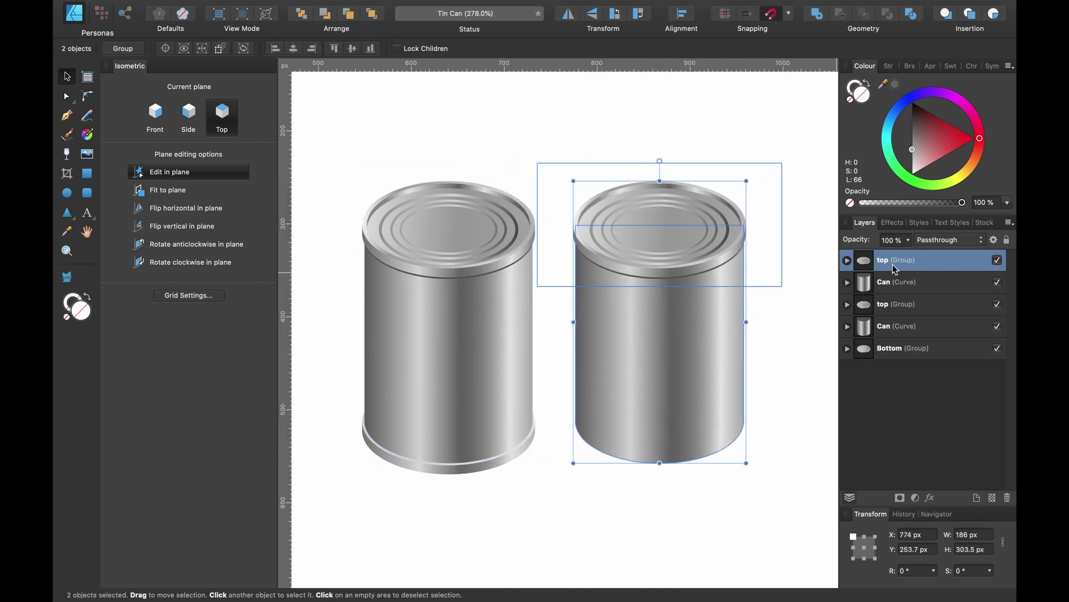
left_click(847, 260)
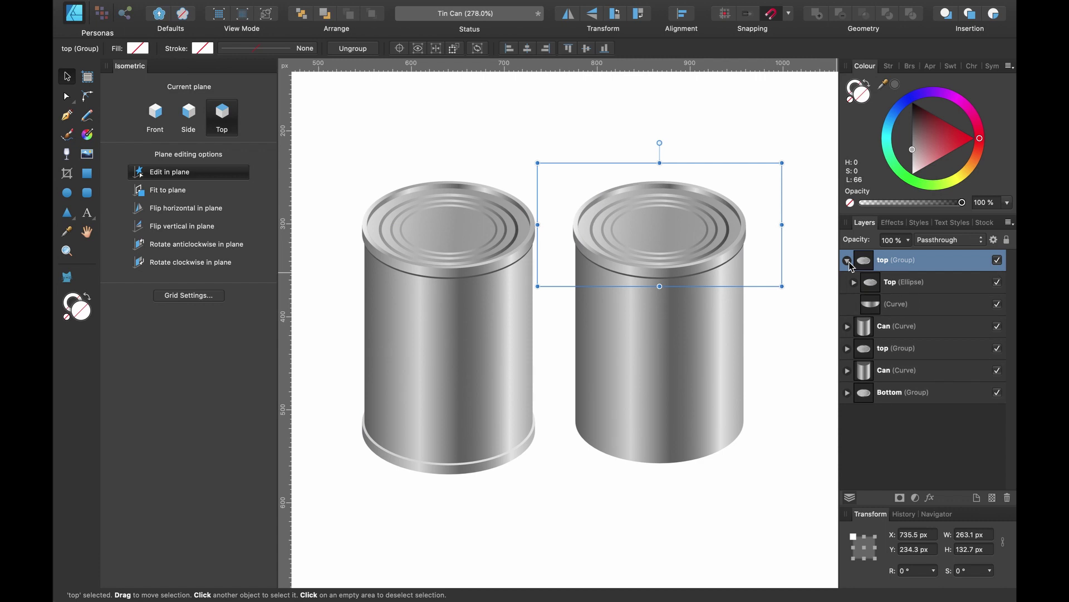
left_click(908, 284)
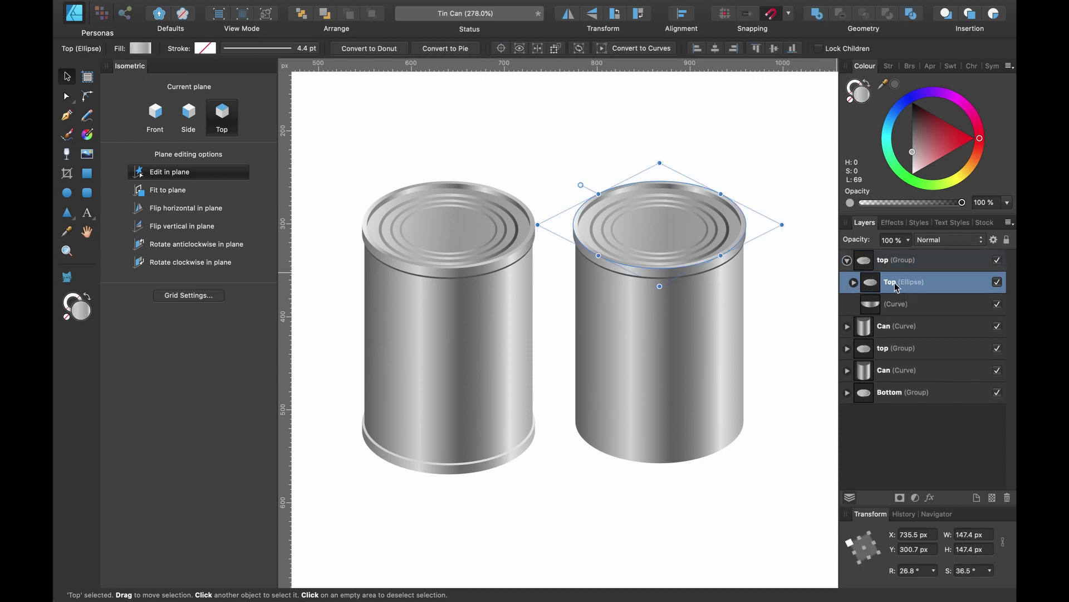
scroll(764, 254, "up", 3)
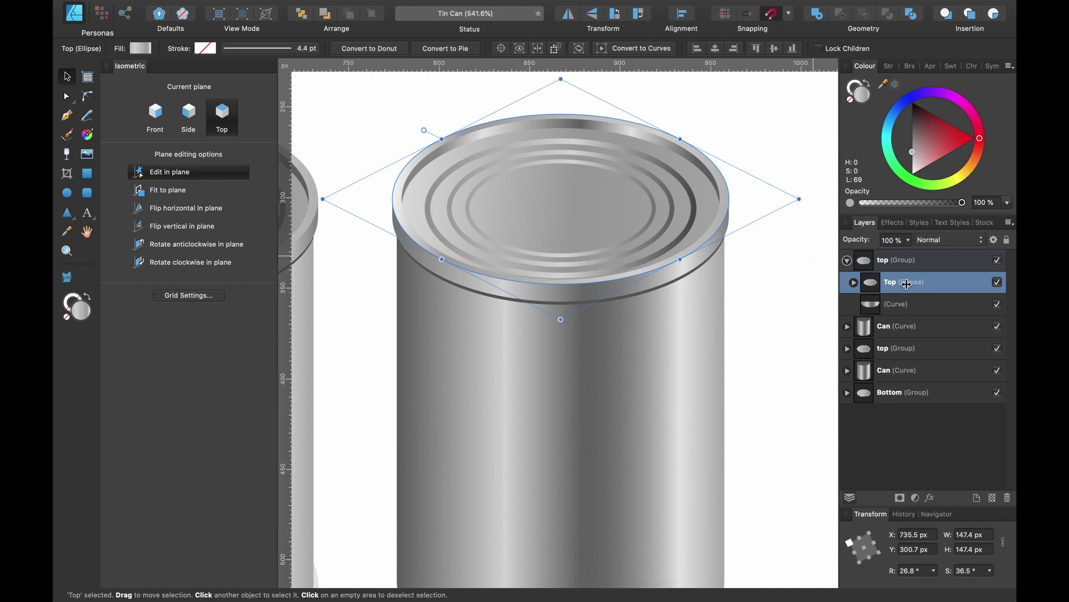
left_click_drag(907, 283, 873, 269)
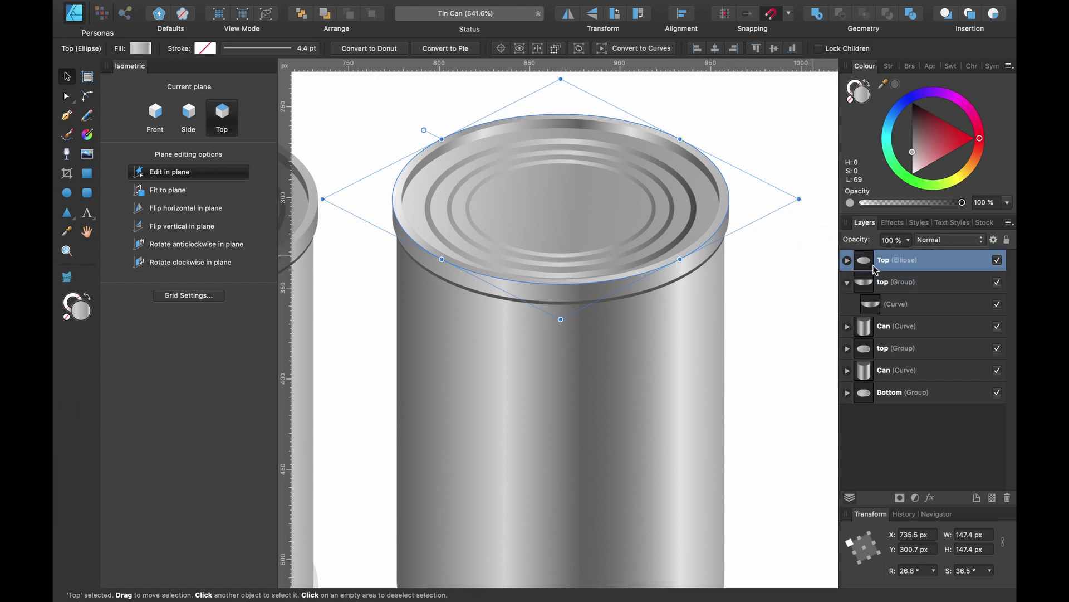
left_click(906, 288)
key("BackSpace")
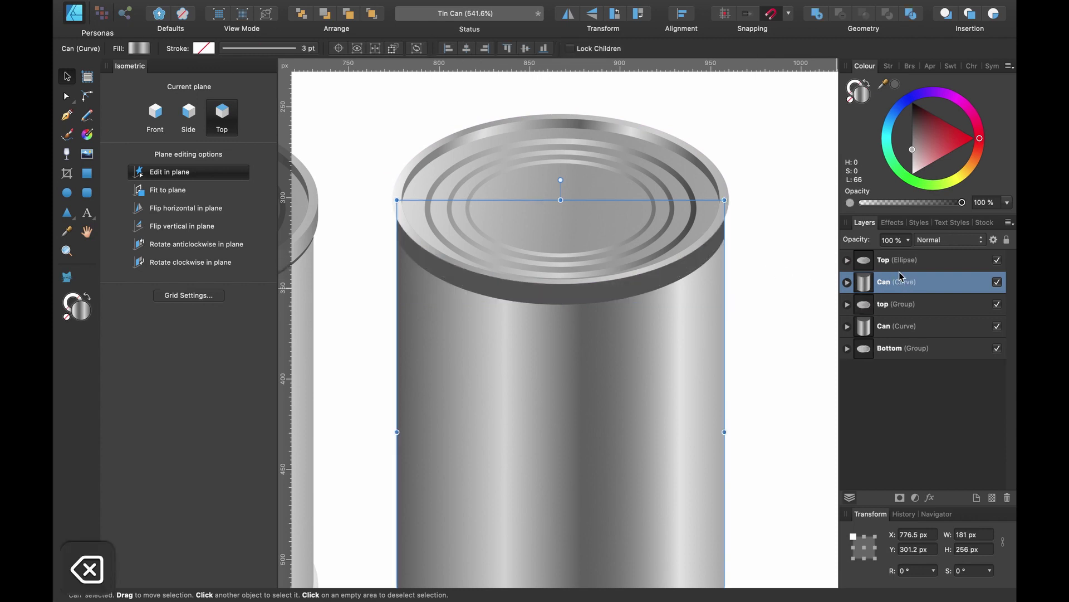
- Delete the Rim nested in the copied Top ellipse and fill the ellipse with pink at H 0, S 100, L 82
left_click(847, 261)
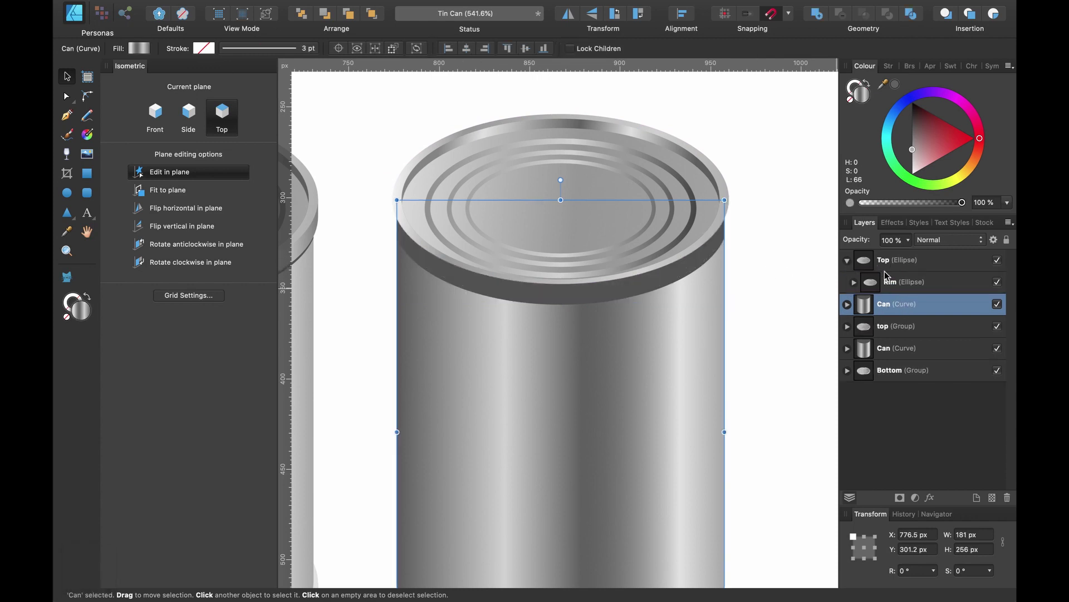
left_click(899, 284)
key("BackSpace")
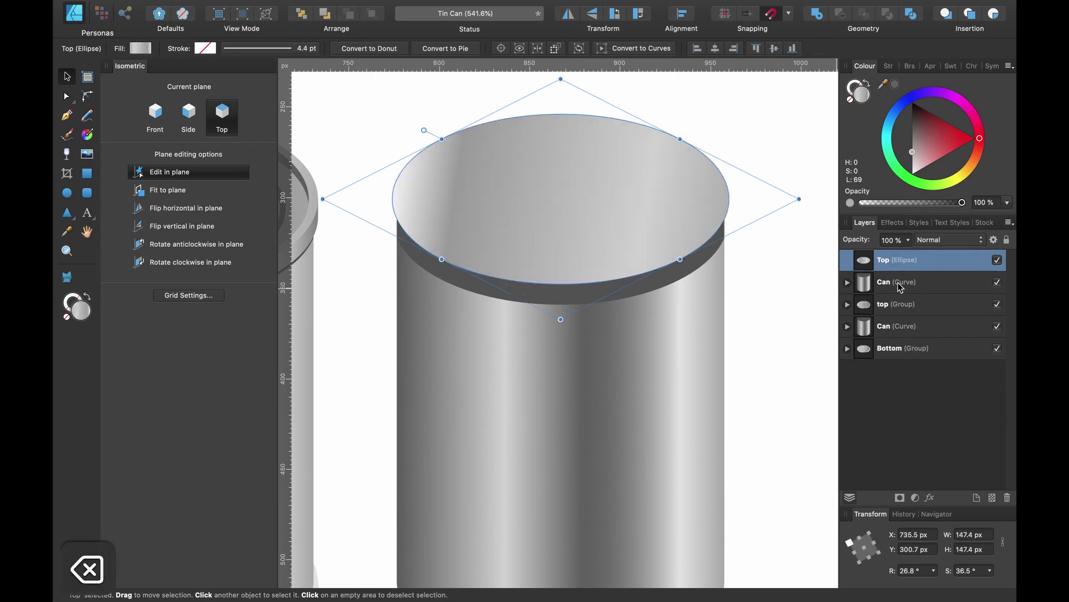
scroll(775, 240, "up", 2)
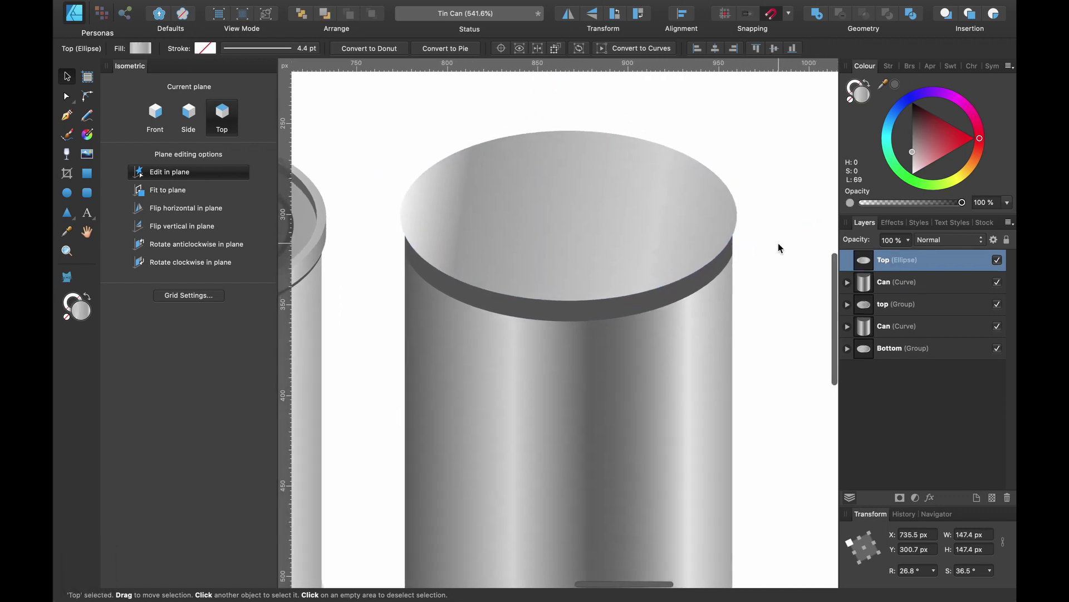
left_click_drag(918, 153, 934, 170)
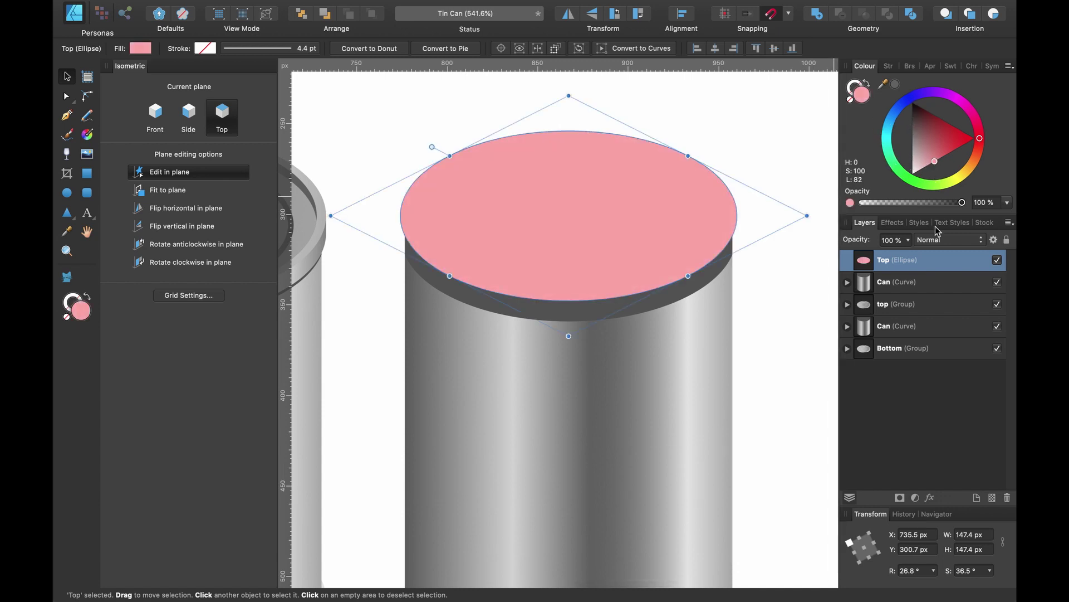
- Delete the dark Top ellipse nested inside the duplicated Can curve
left_click(885, 282)
scroll(630, 390, "down", 3)
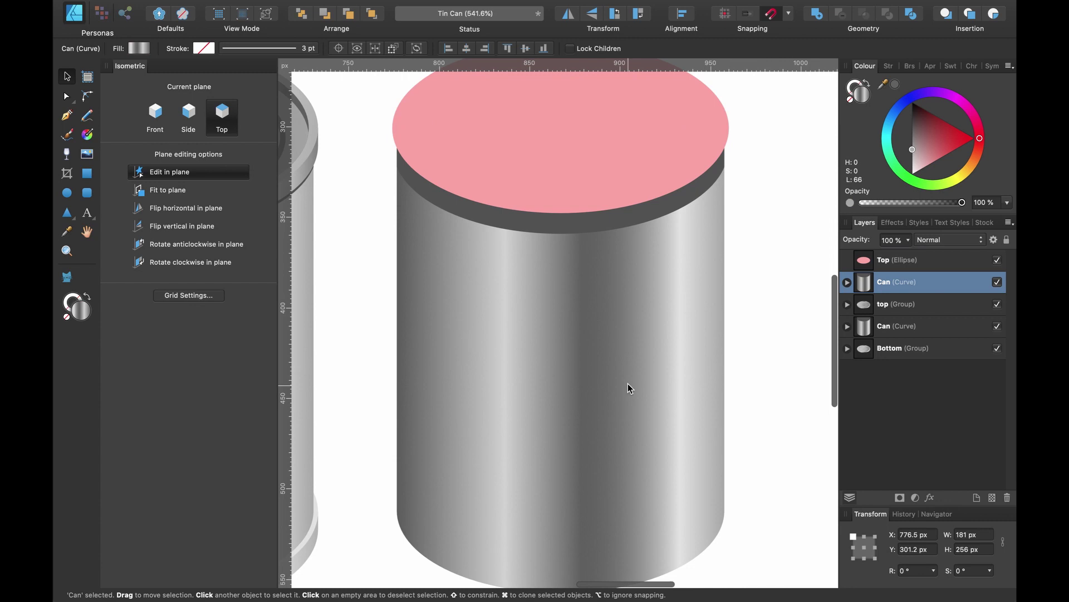
left_click(847, 282)
left_click(908, 312)
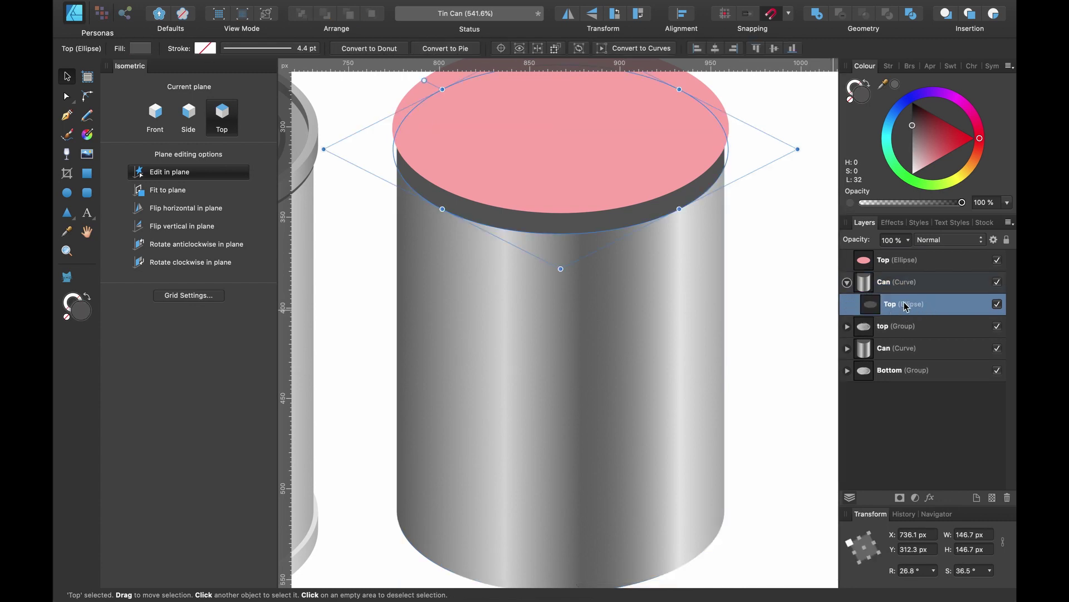
key("BackSpace")
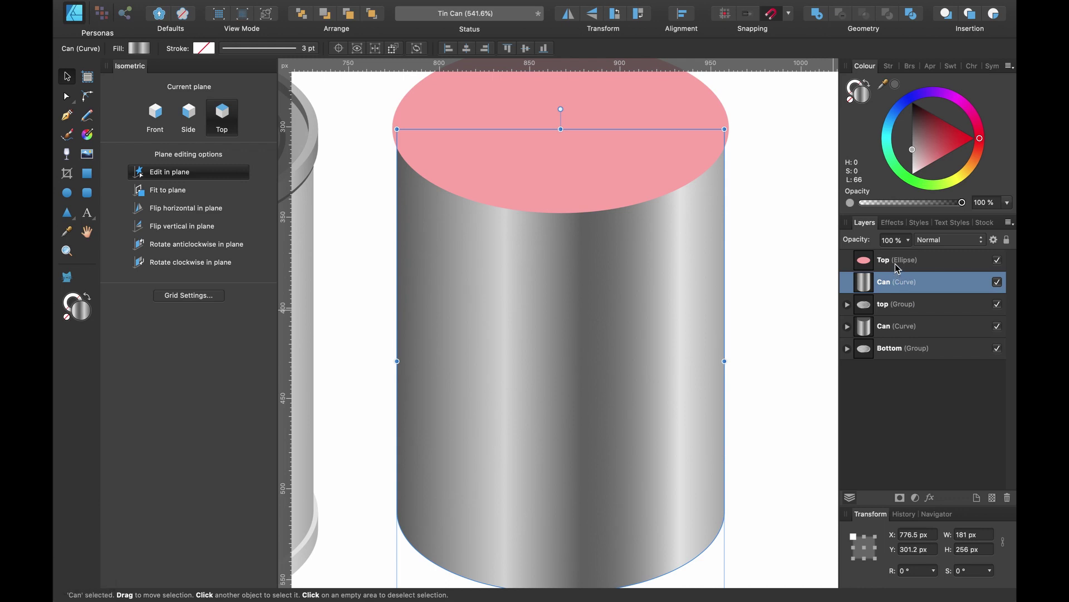
- Subtract the pink Top ellipse from the duplicated Can curve to cut a concave upper edge
scroll(760, 282, "right", 3)
scroll(759, 282, "up", 2)
left_click(860, 259)
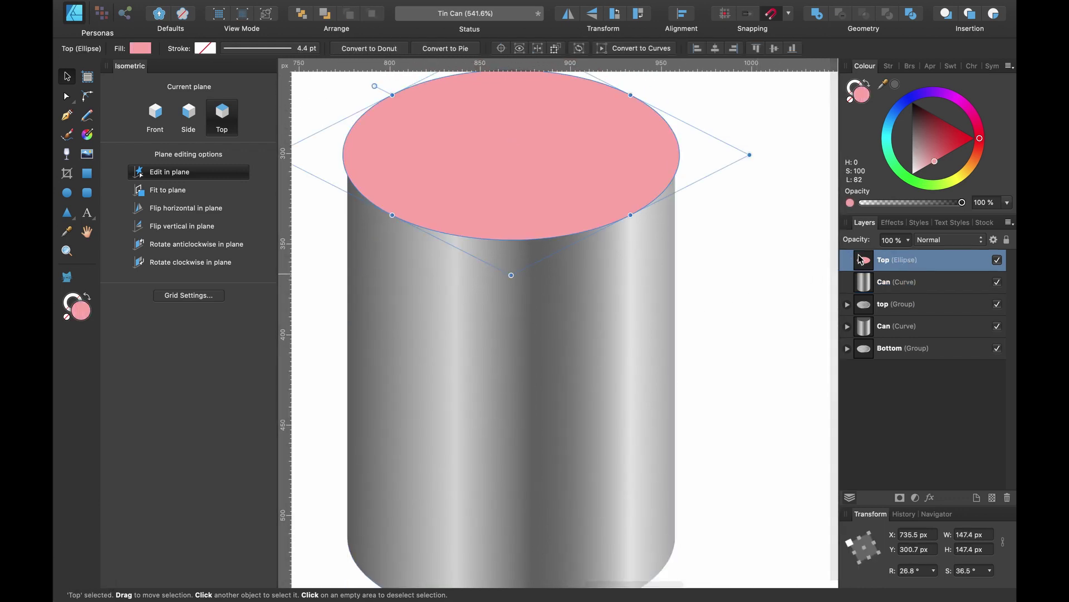
left_click(901, 277, "shift")
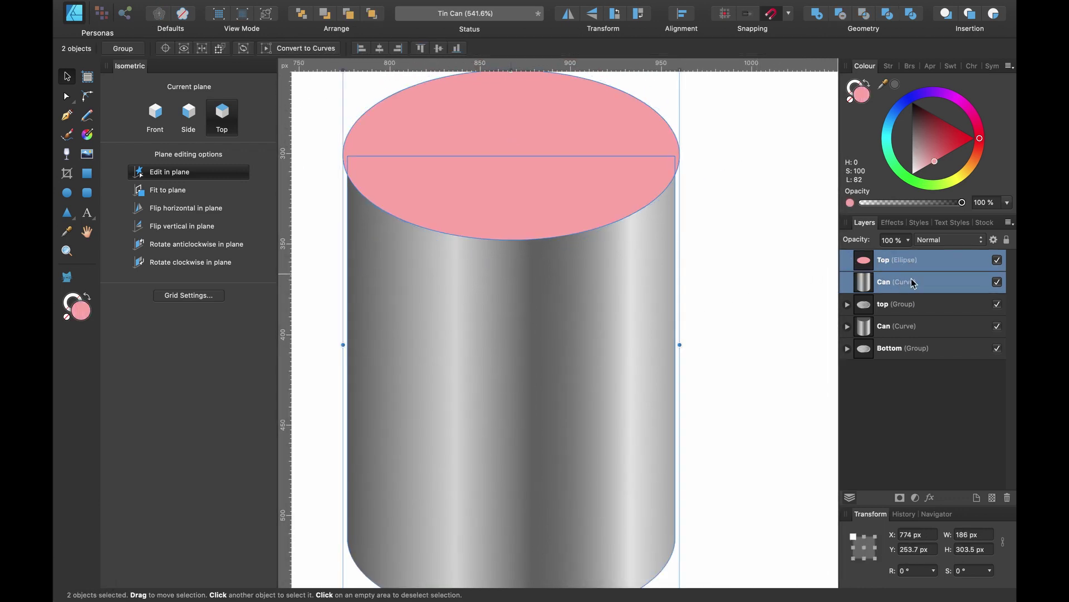
left_click(841, 15)
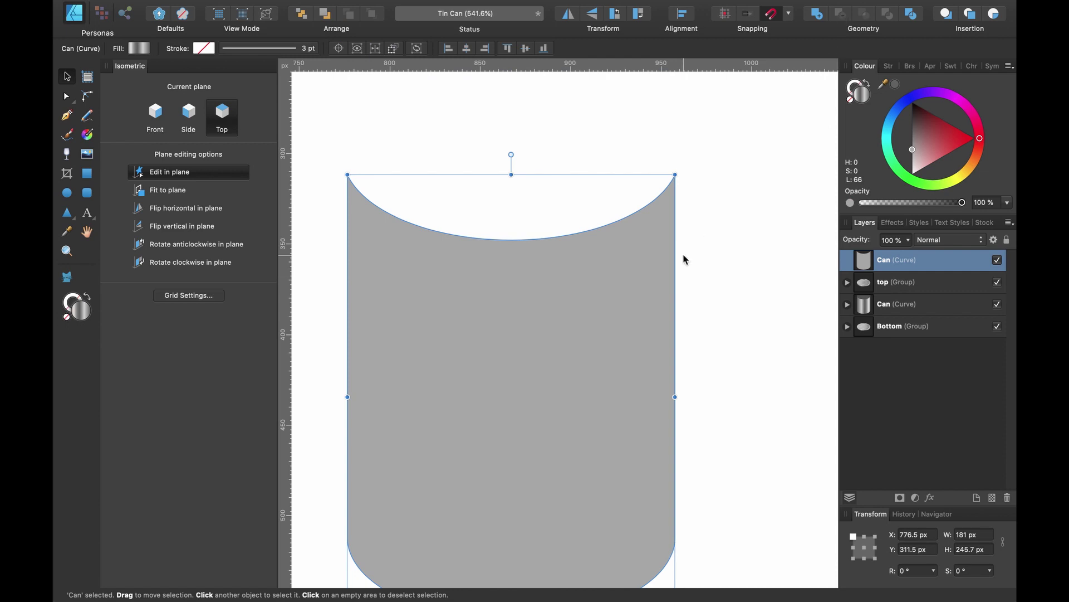
- Fill the cut Can shape with a solid red at H 0, S 67, L 61
scroll(684, 260, "down", 3)
scroll(683, 260, "left", 2)
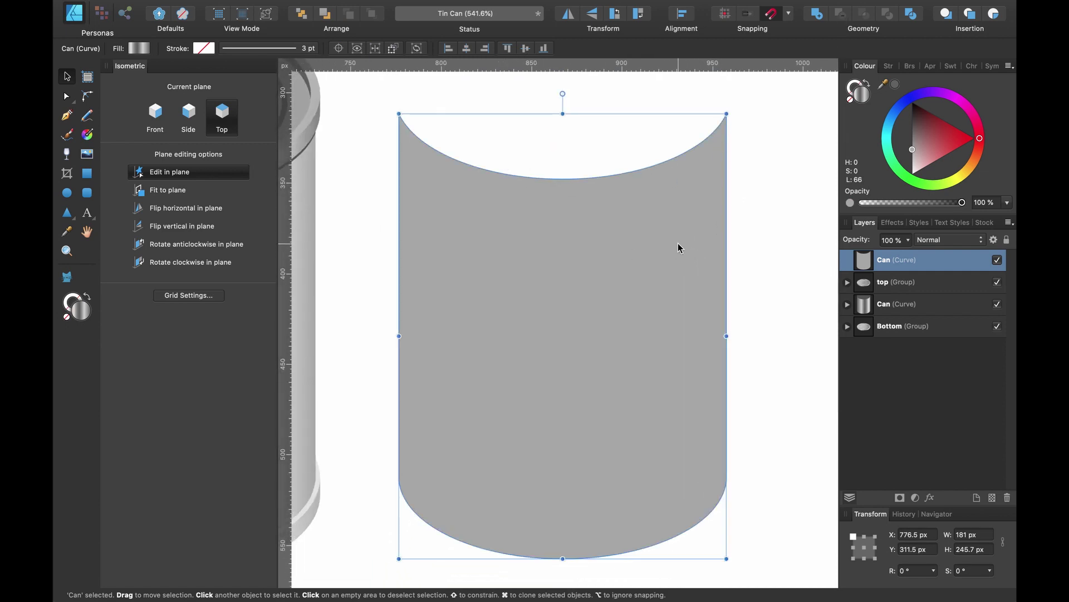
scroll(679, 247, "down", 3)
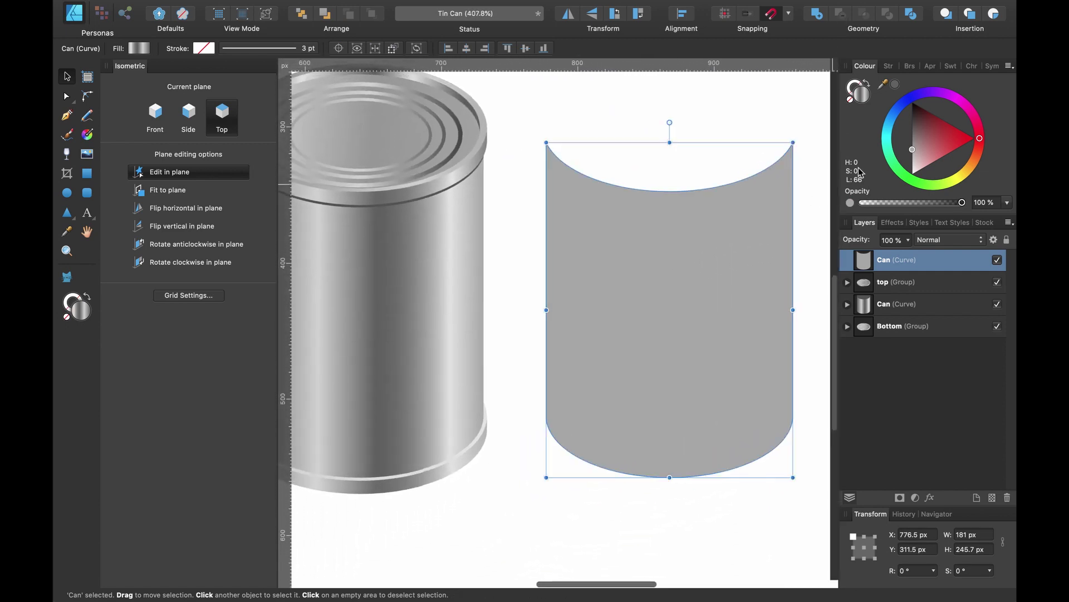
mouse_move(925, 155)
left_mouse_down()
mouse_move(948, 152)
mouse_move(940, 145)
left_mouse_up()
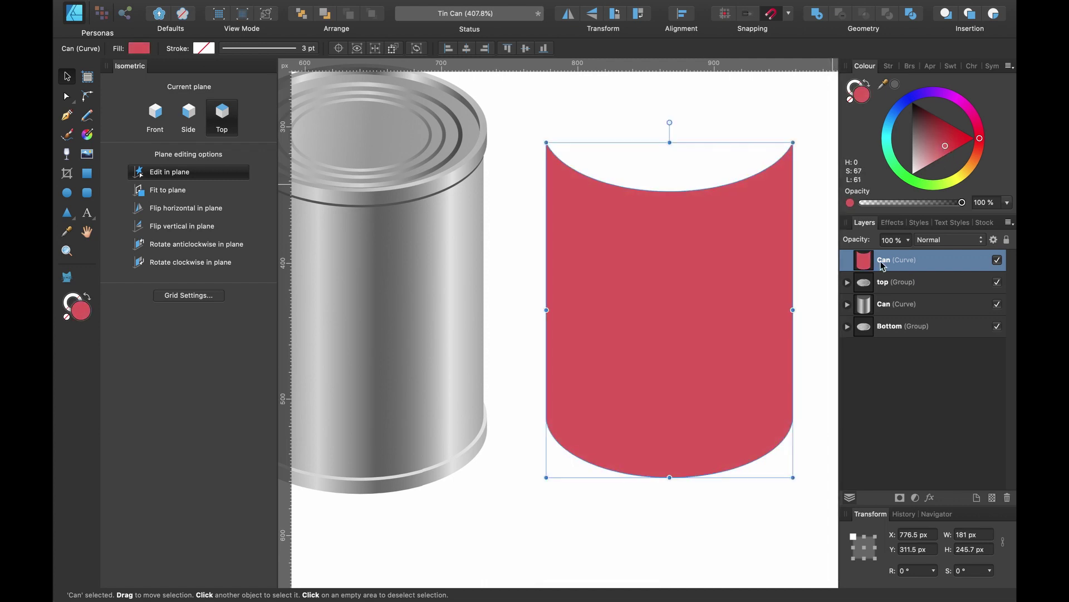
- Move the red label shape onto the original can, aligned with its body at X 549.5 px
scroll(617, 252, "down", 2)
left_click_drag(617, 252, 393, 269)
scroll(393, 269, "up", 3)
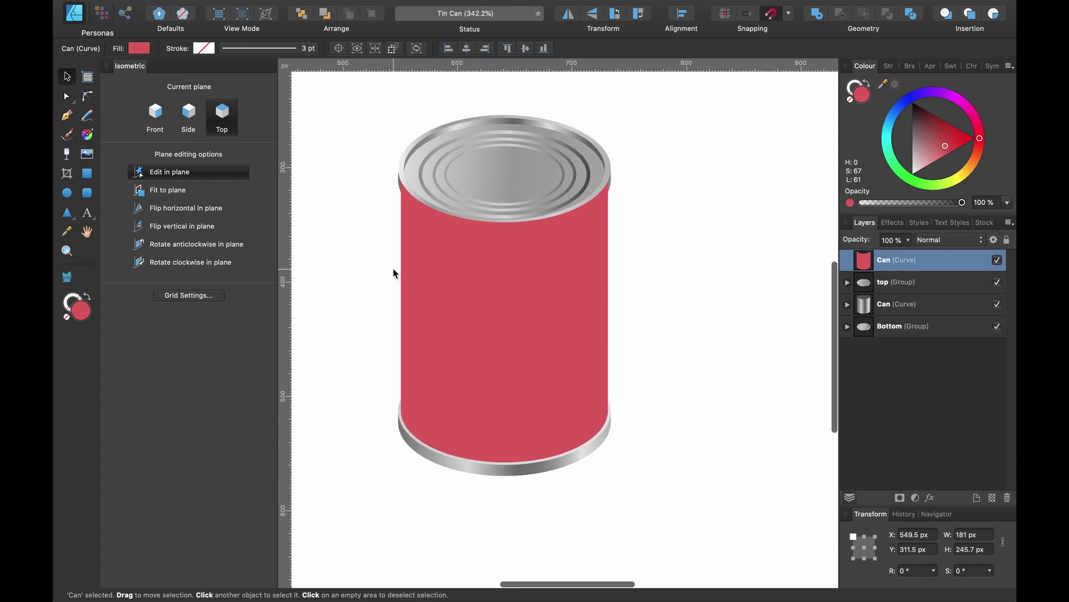
scroll(393, 269, "up", 1)
scroll(394, 269, "right", 2)
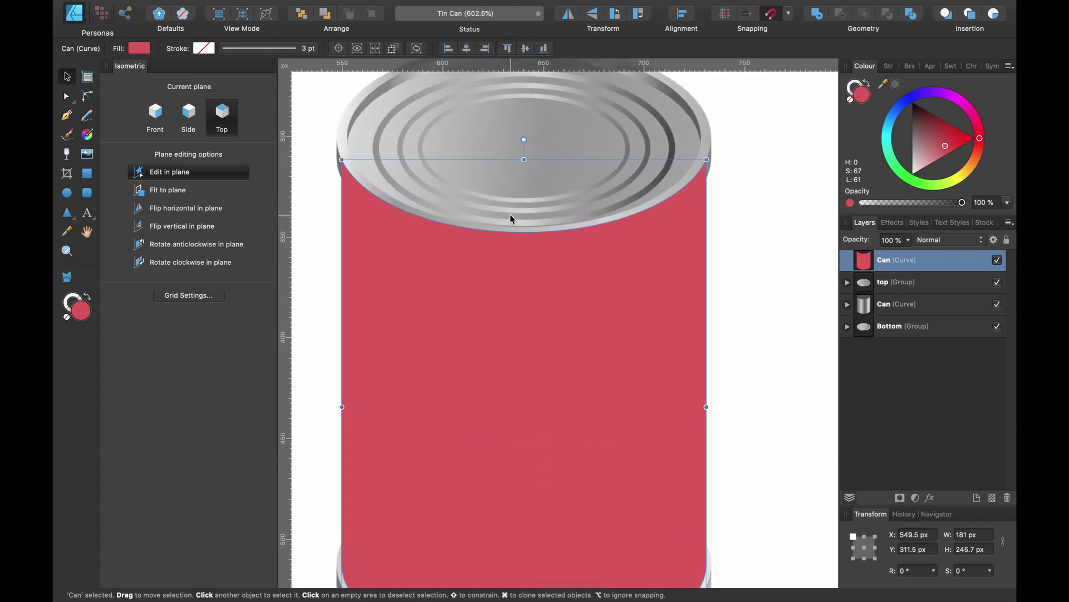
- Lower the red label's upper edge nodes to Y 326.2 px, clear of the can's top rim
key("a")
left_click_drag(315, 117, 760, 240)
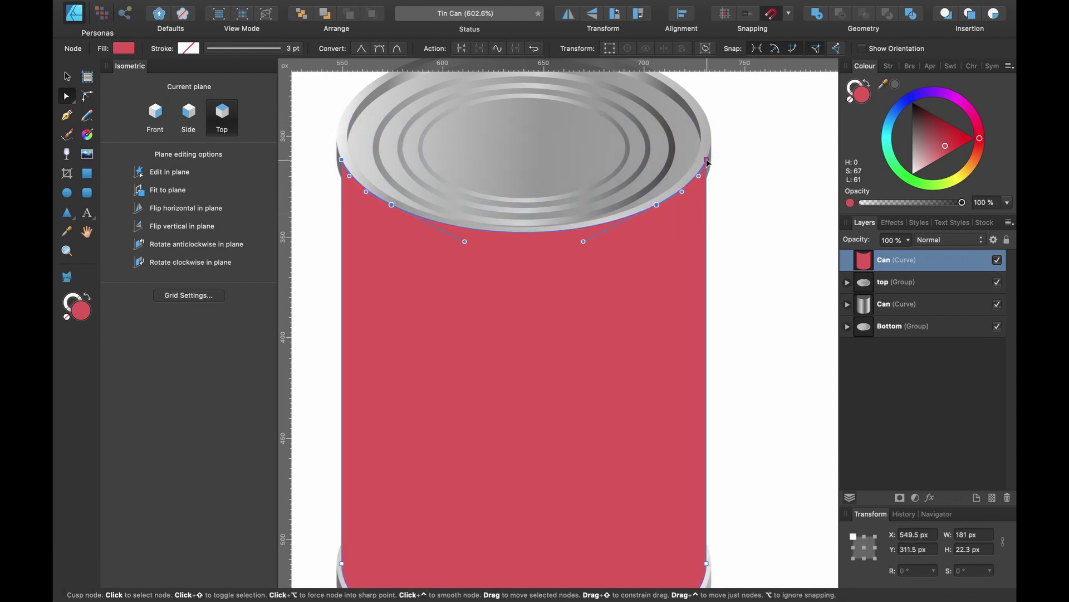
left_click_drag(708, 161, 710, 191)
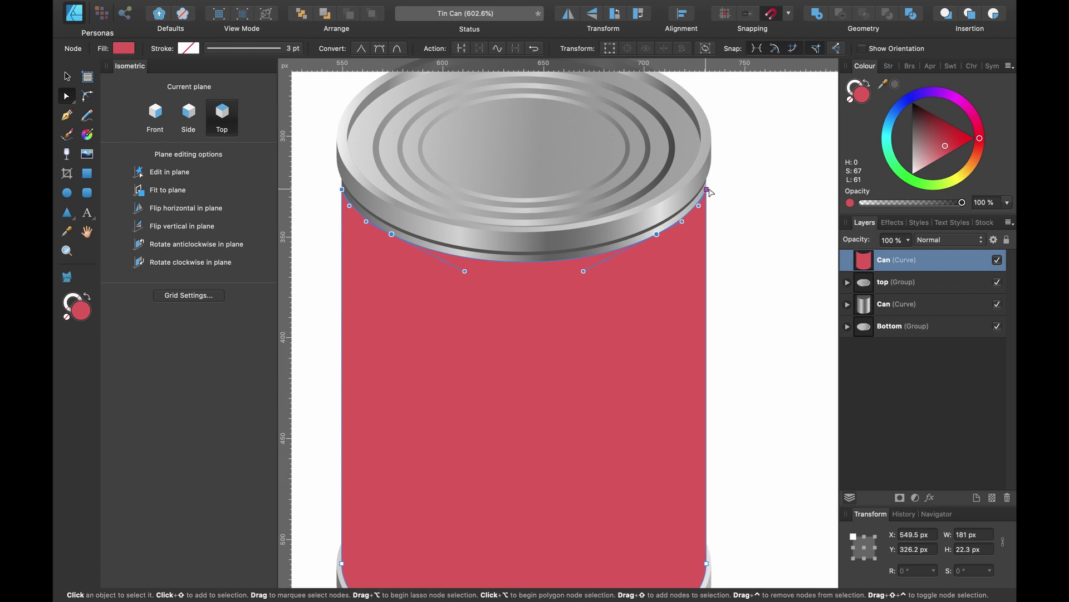
- Raise the red label's lower edge nodes to Y 507.9 px, just above the can's bottom rim
scroll(694, 262, "down", 5)
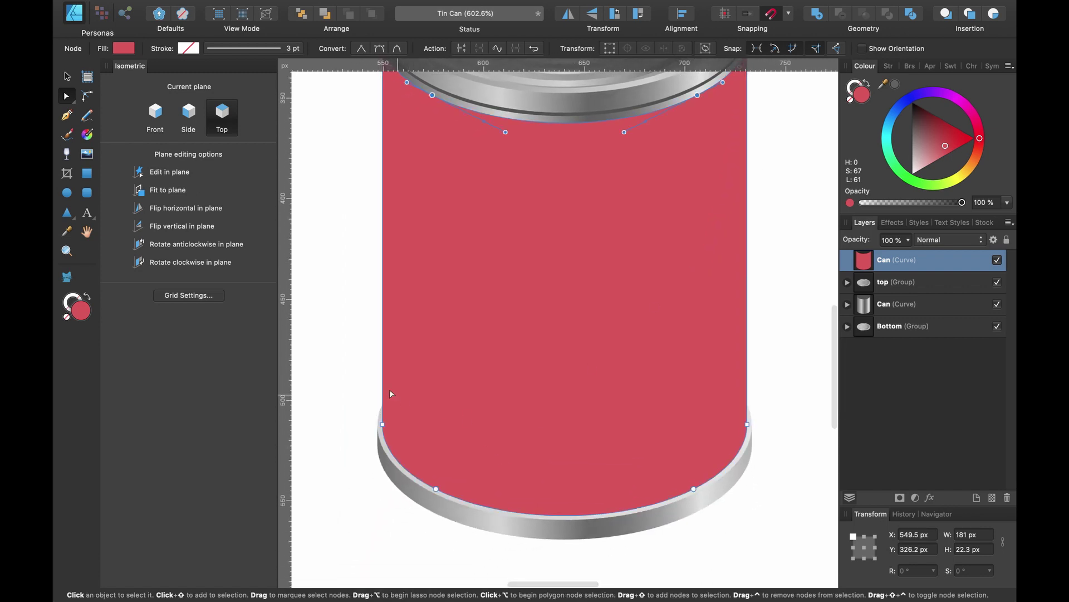
left_click_drag(316, 358, 835, 515)
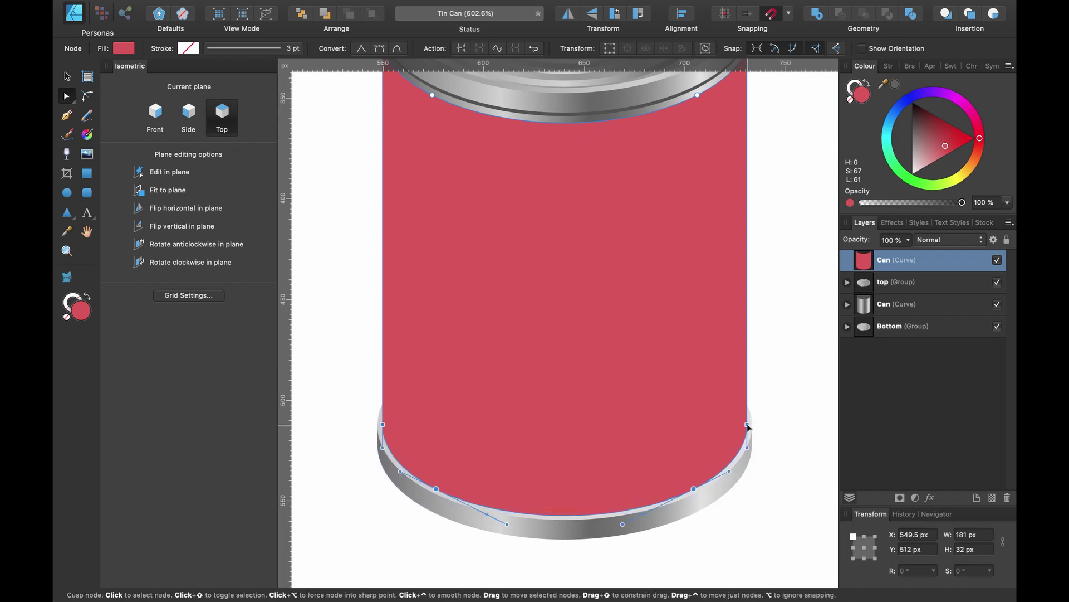
left_click_drag(748, 425, 748, 419)
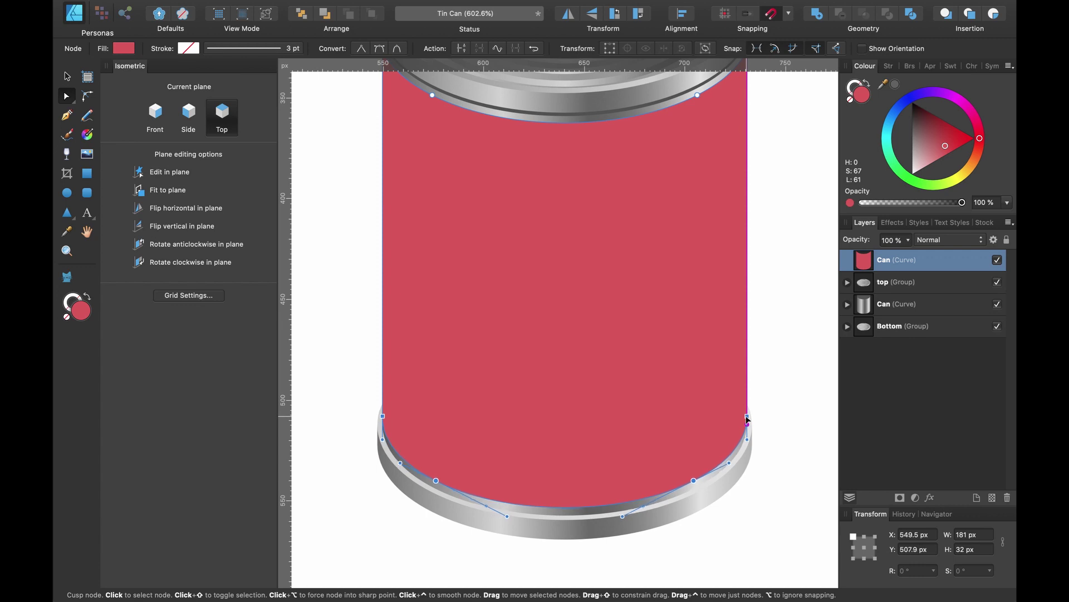
key("super+minus")
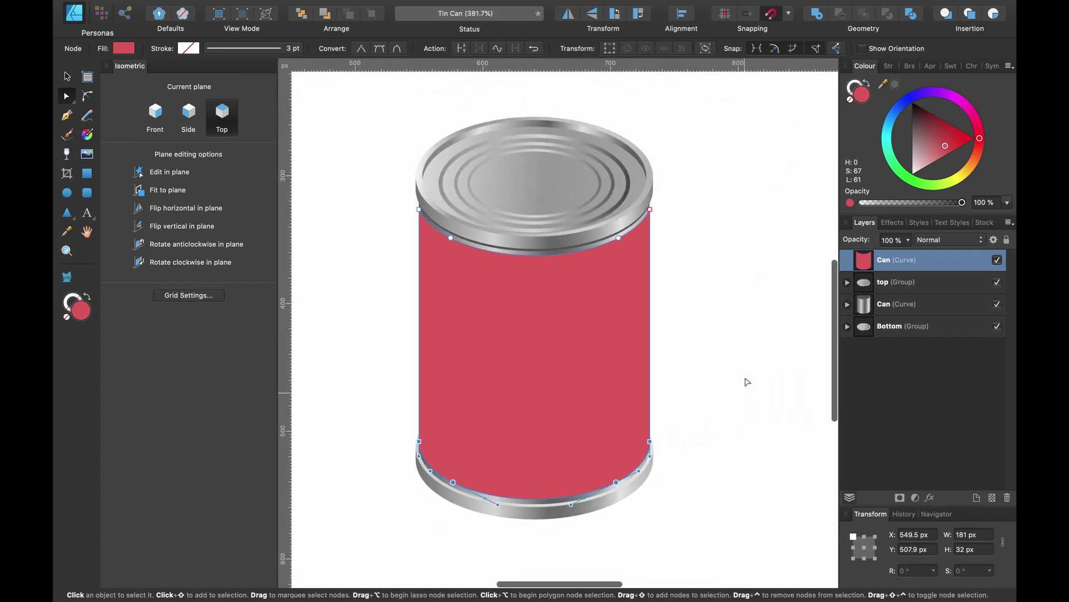
- Apply a horizontal linear gradient across the label, with its left stop a dark red at H 0, S 44, L 40
key("g")
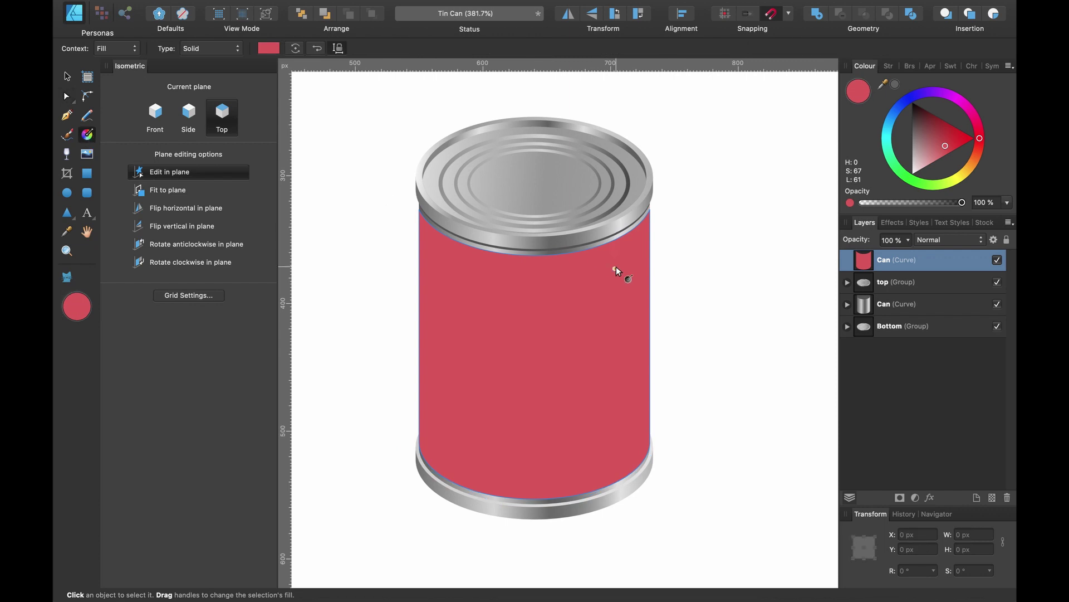
left_click_drag(650, 331, 420, 331)
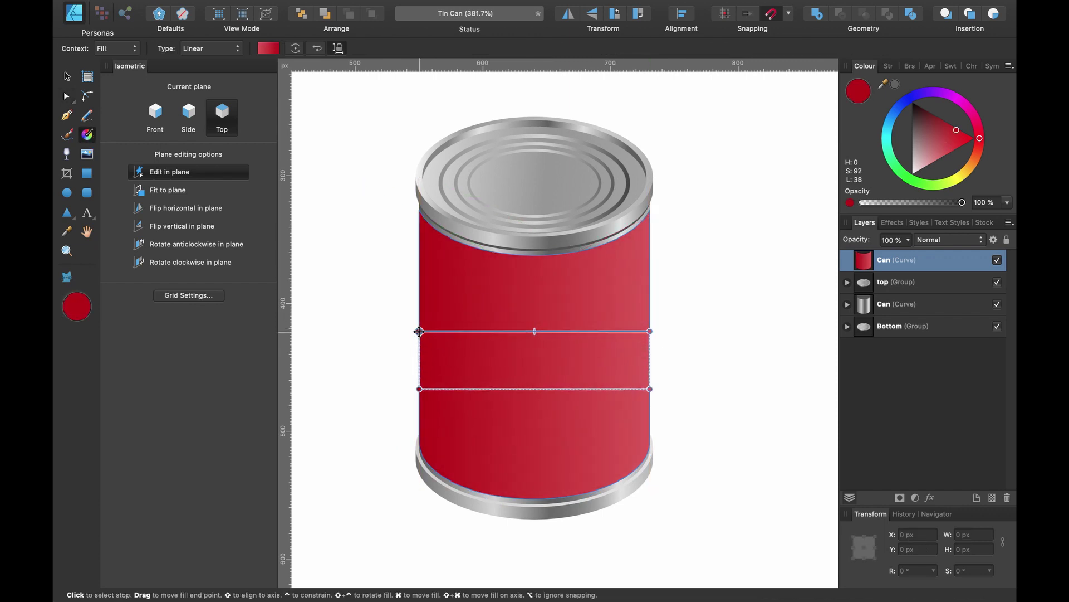
left_click(936, 139)
left_click_drag(938, 141, 934, 129)
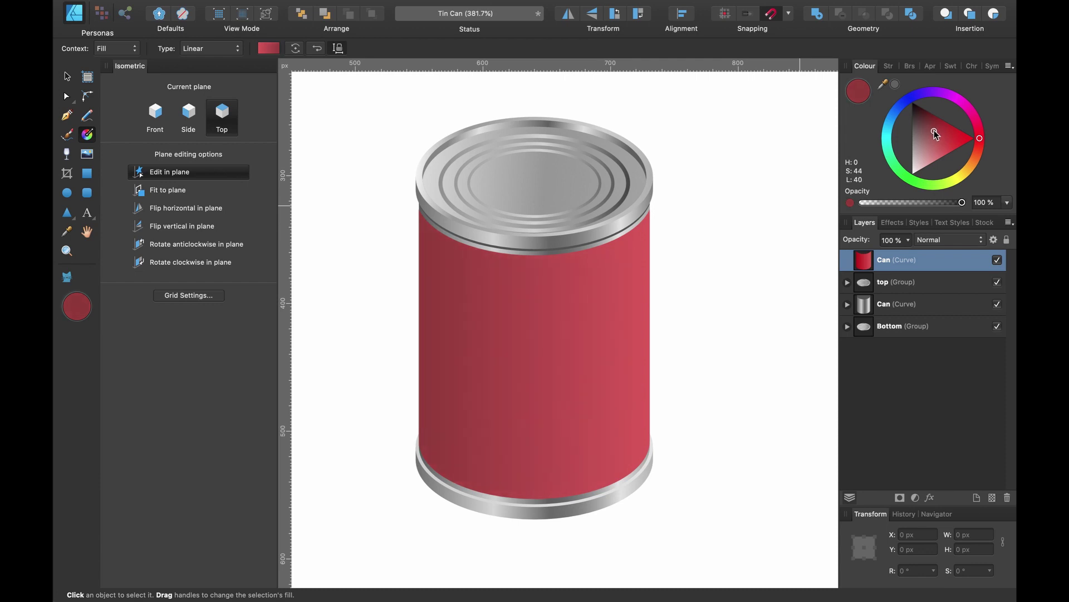
- Recolour the label gradient's right stop to H 0, S 54, L 63 and add a highlight stop two-thirds across at H 0, S 57, L 68
left_click(651, 332)
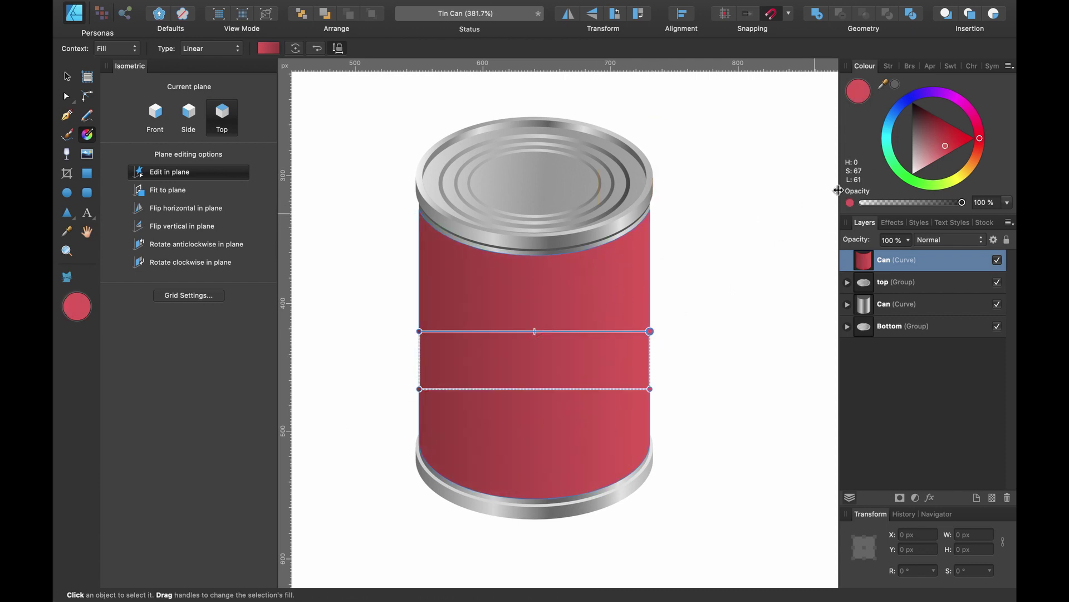
left_click_drag(945, 150, 938, 150)
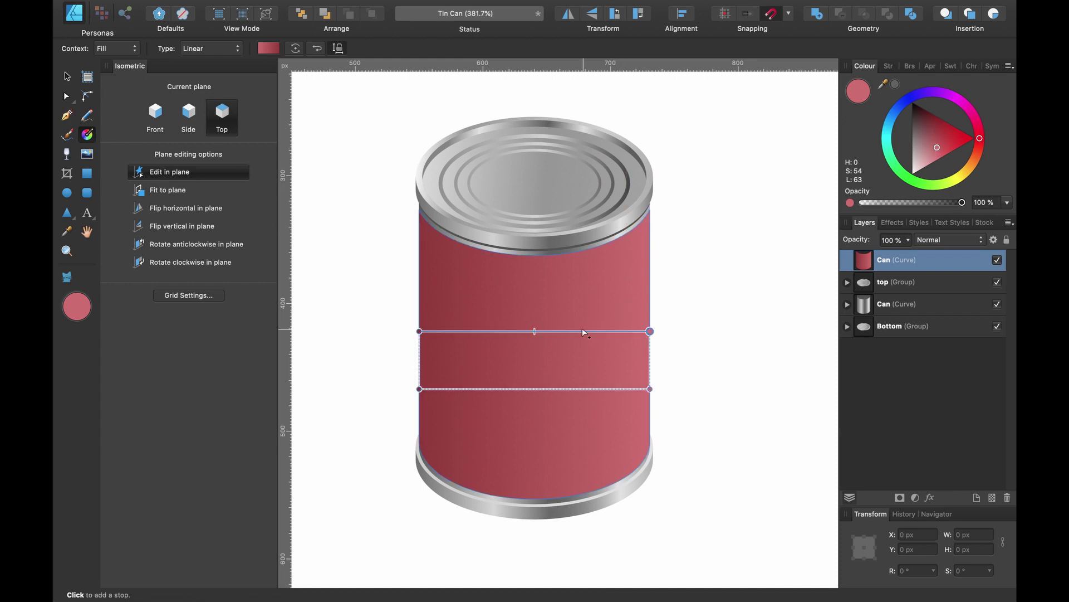
left_click(573, 331)
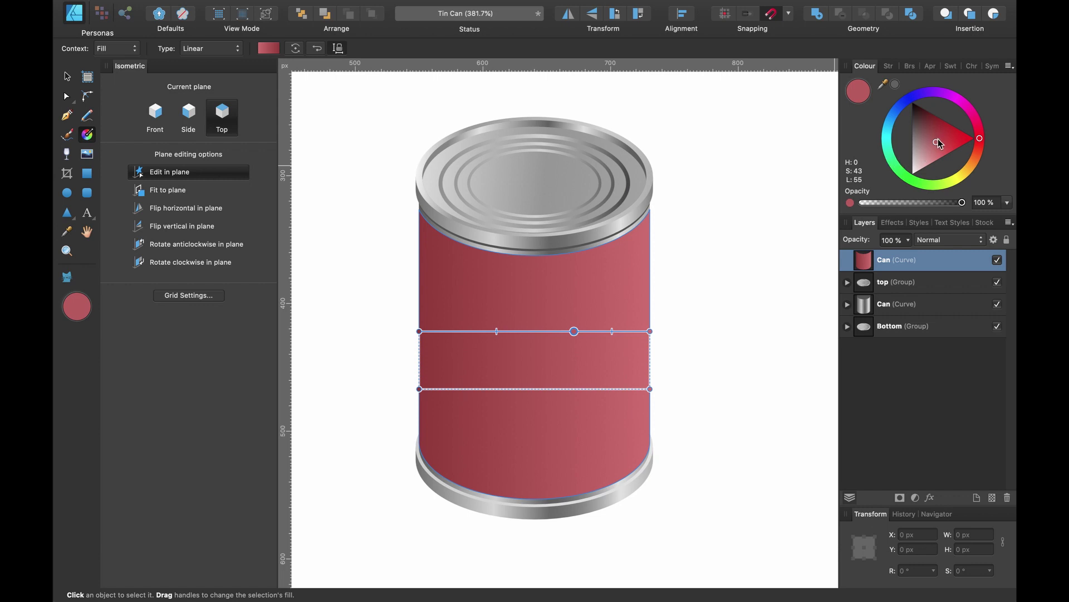
mouse_move(939, 144)
left_mouse_down()
mouse_move(925, 146)
mouse_move(936, 153)
left_mouse_up()
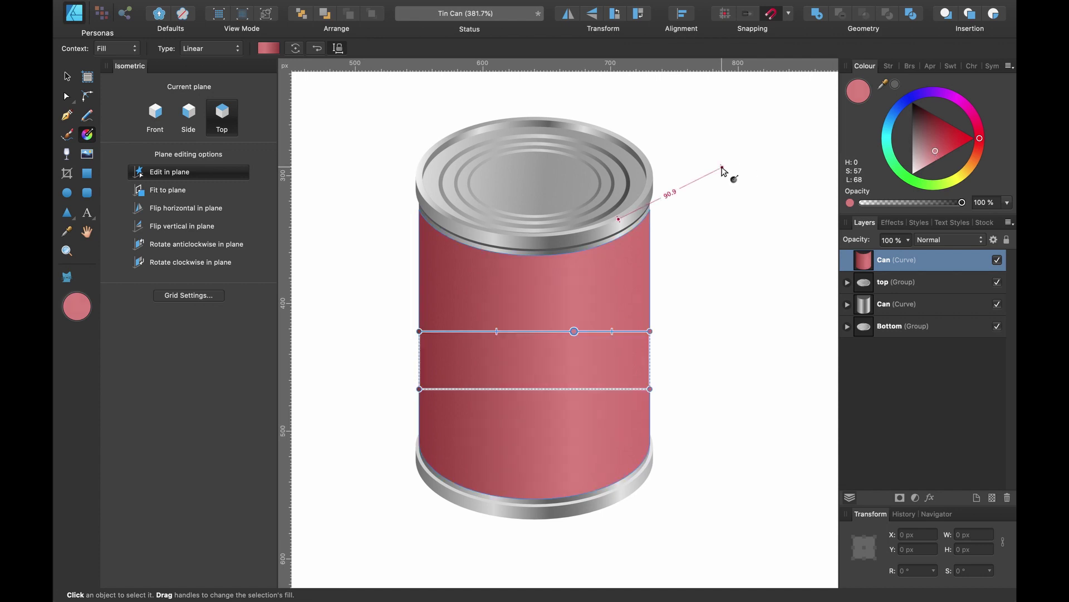
left_click(68, 77)
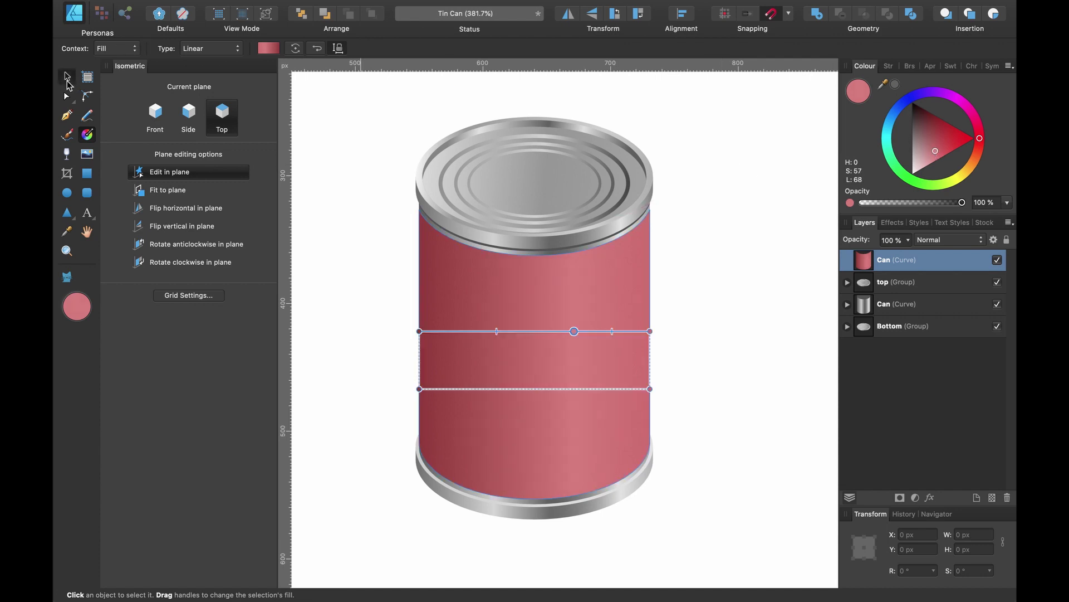
left_click(723, 274)
- Compare the can with and without its red label by toggling the label's visibility
scroll(723, 274, "down", 3)
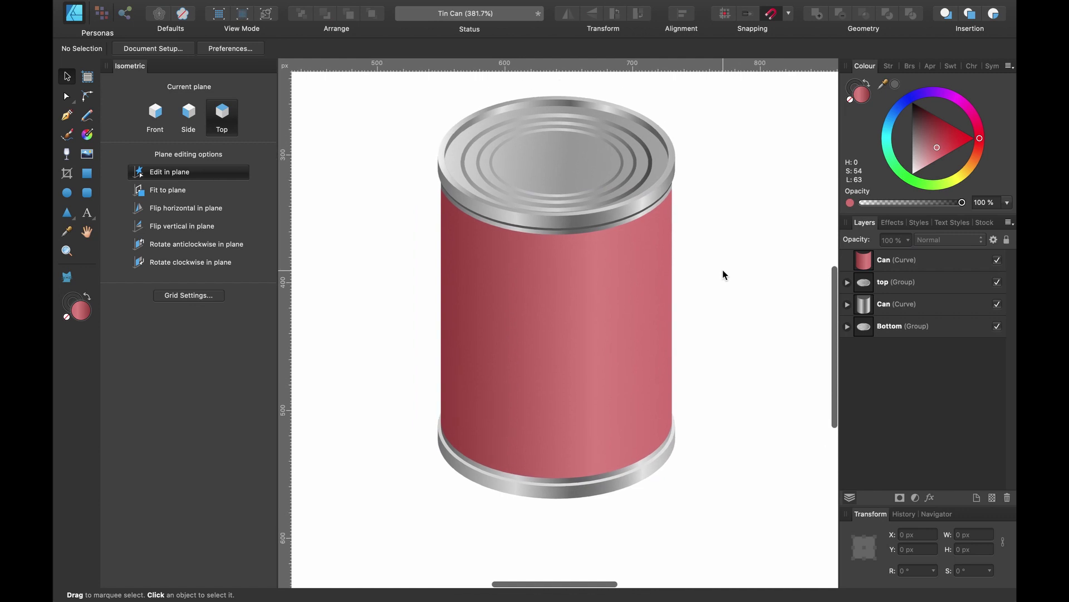
scroll(723, 269, "up", 2)
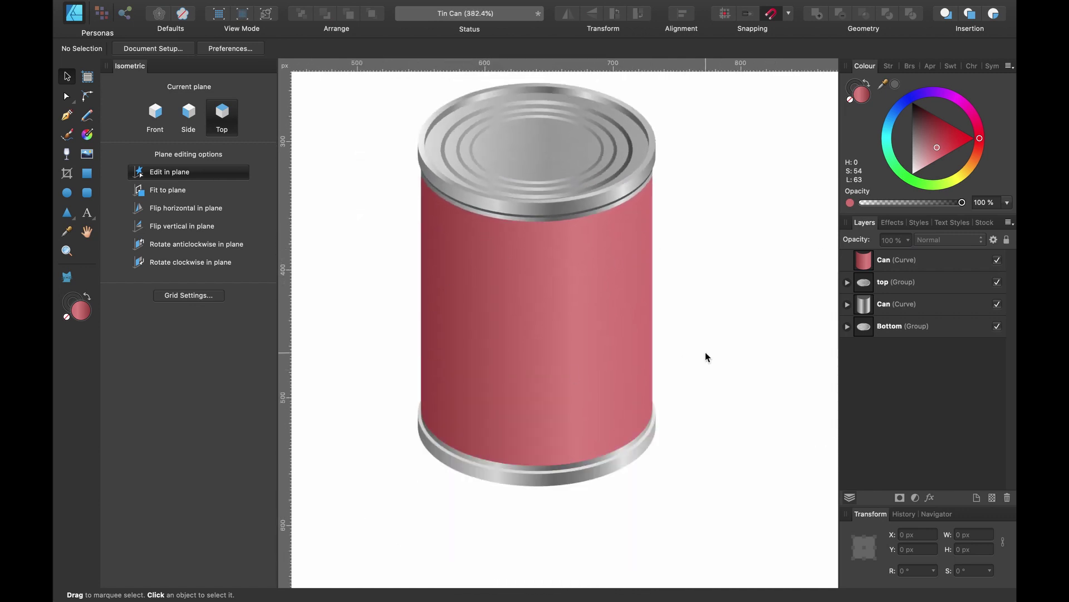
scroll(707, 357, "up", 2)
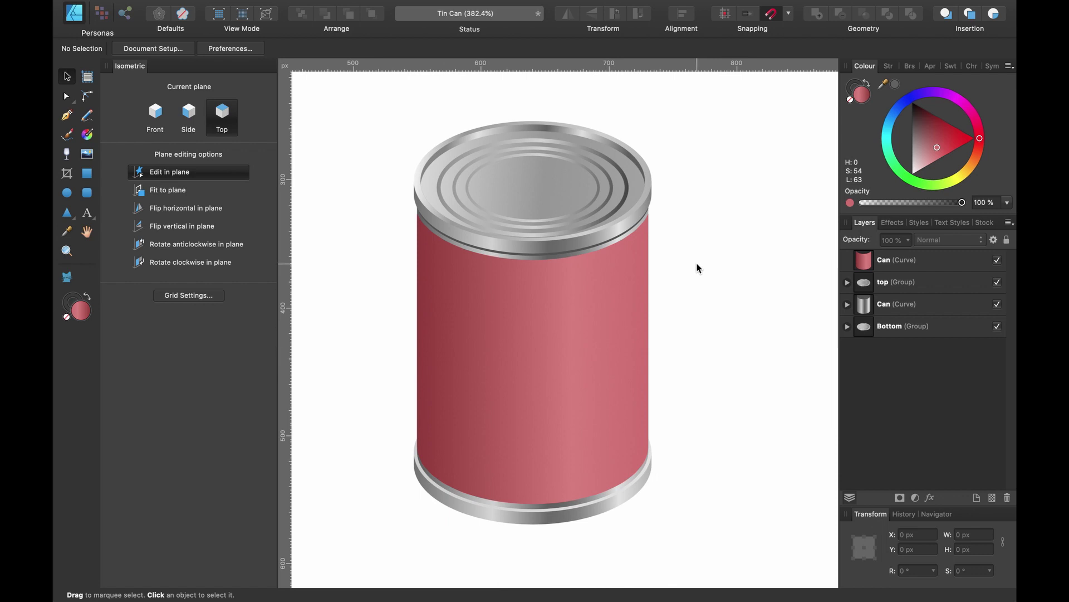
left_click(997, 260)
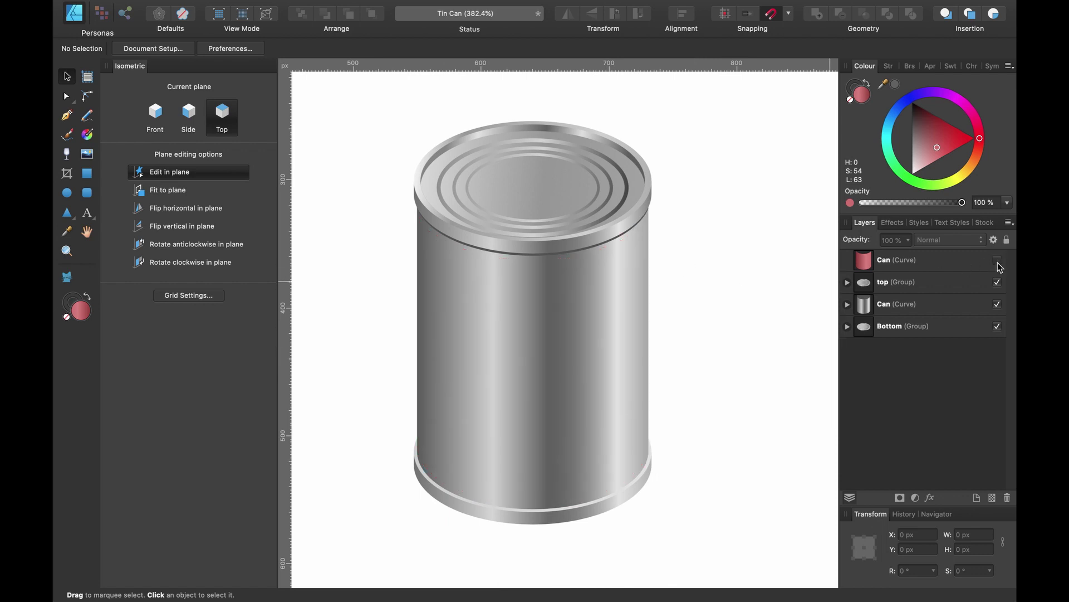
left_click(997, 261)
left_click(997, 261)
left_click(997, 260)
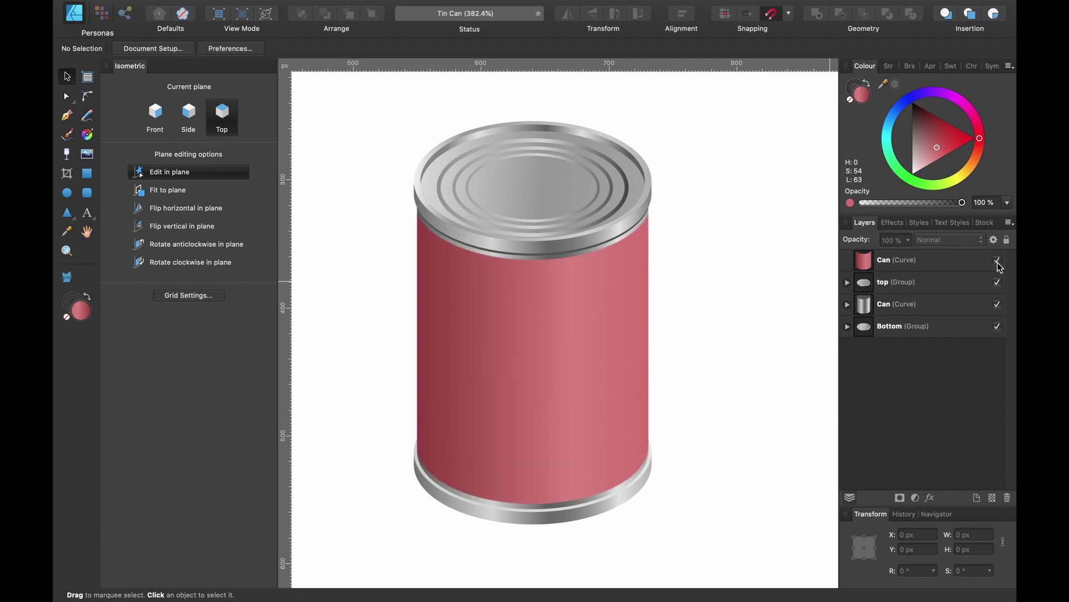
- Group all the can's layers and name the group Tin Can
left_click(901, 263)
key("super+g")
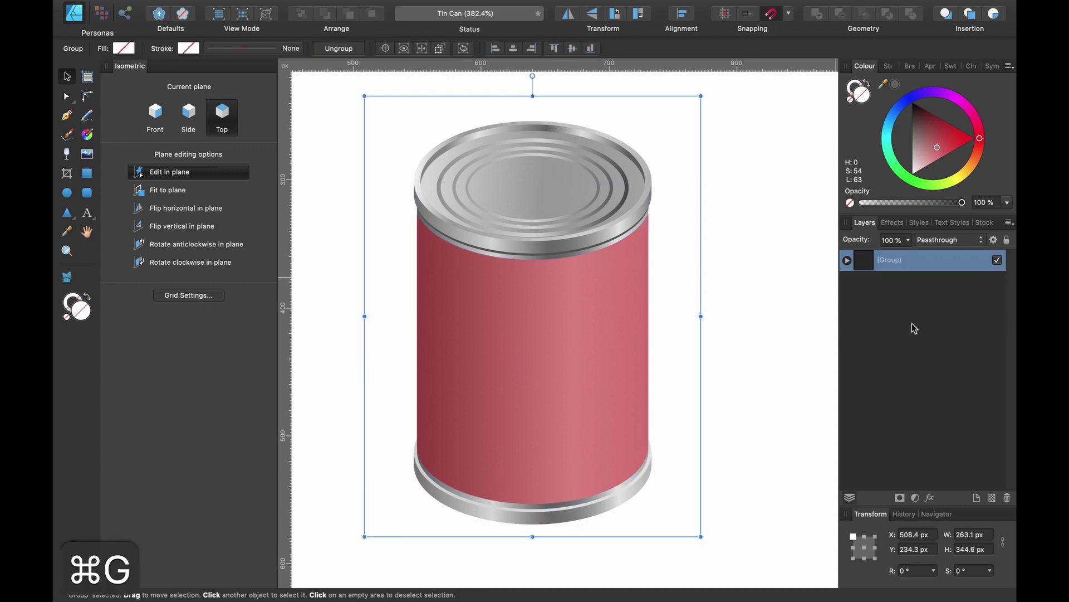
double_click(897, 262)
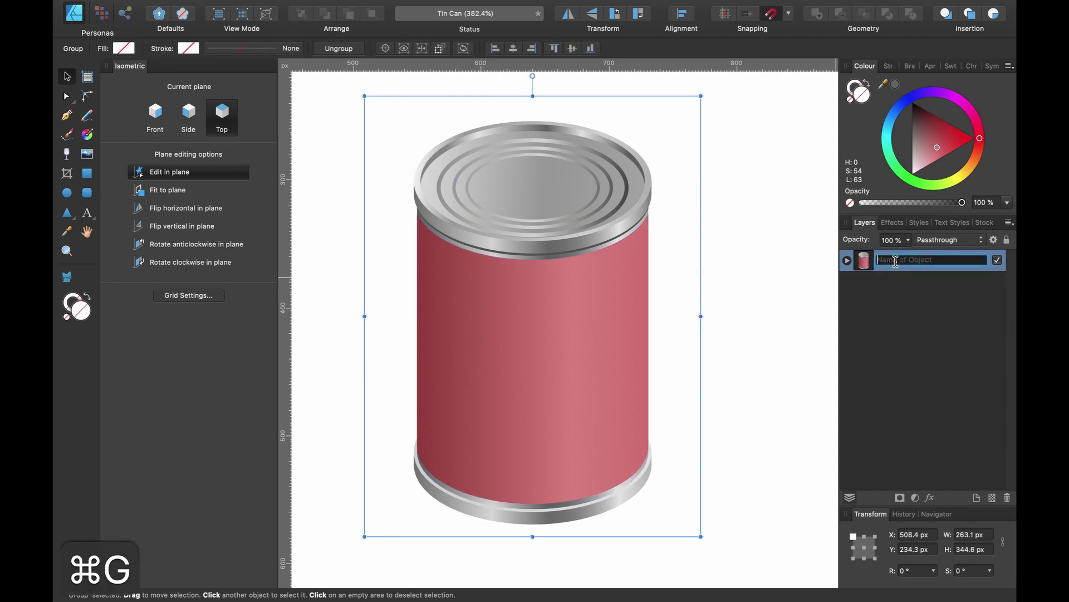
type("Tin Can")
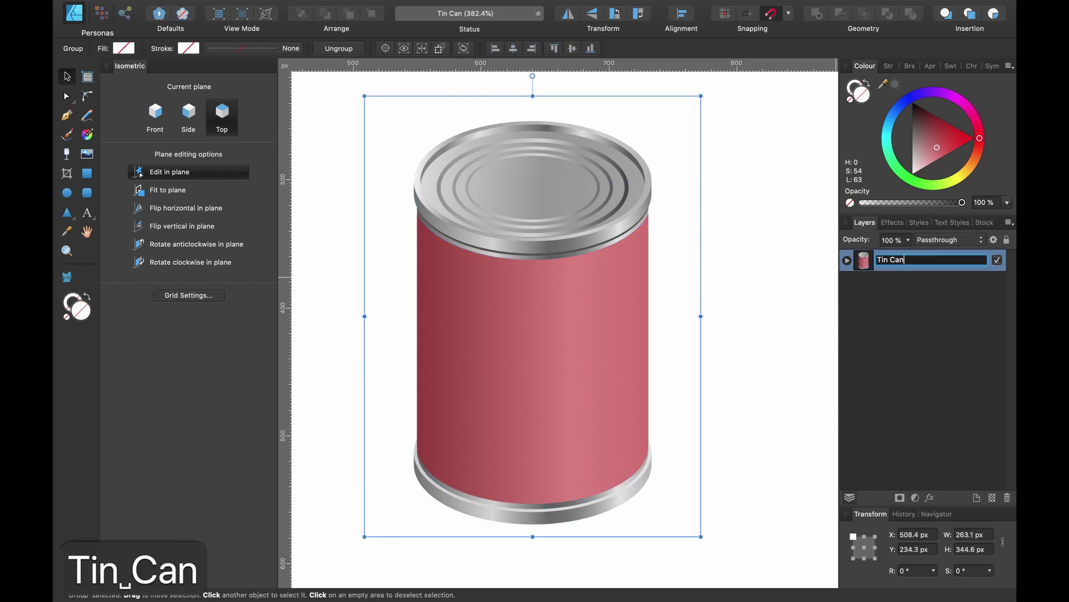
key("Return")
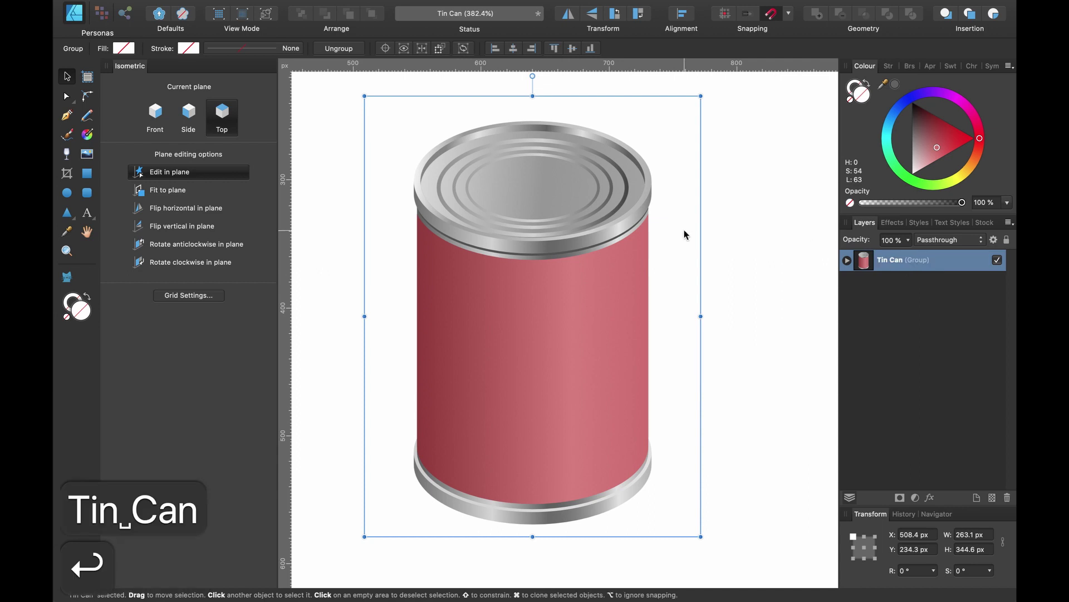
left_click(684, 229)
- Duplicate the Tin Can group and hide the original
scroll(684, 229, "down", 2)
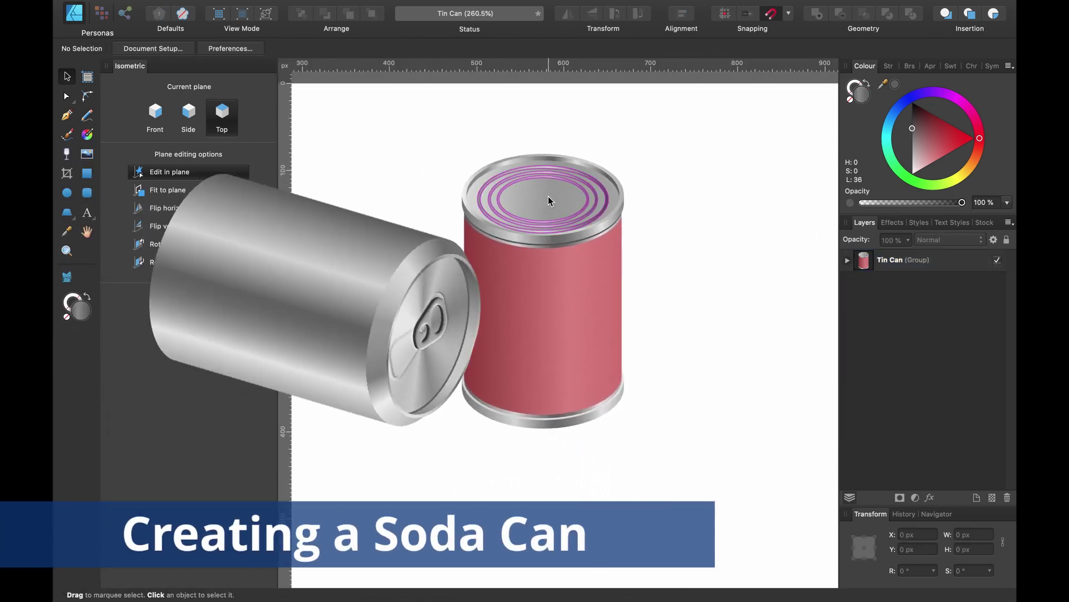
left_click(592, 270)
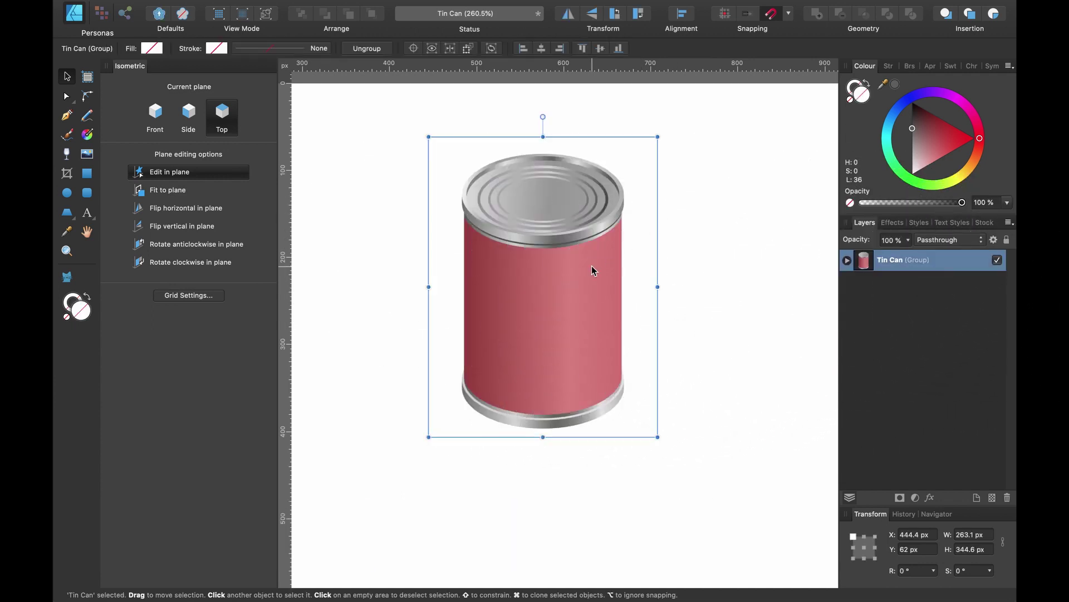
key("super+j")
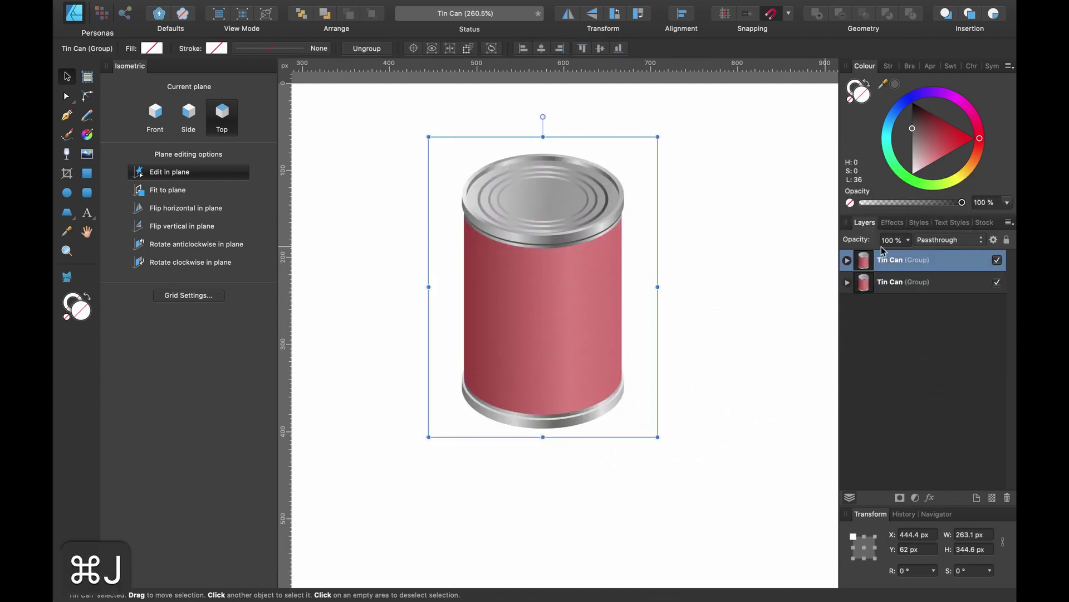
left_click(972, 284)
left_click(997, 282)
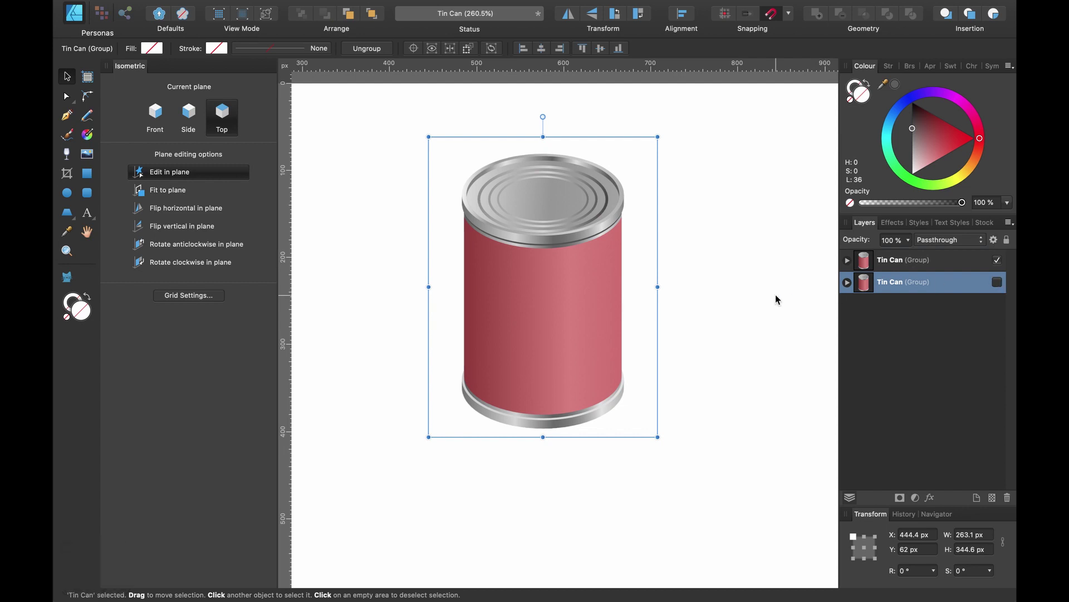
- Rename the visible duplicate of the Tin Can group as Soda Can
scroll(776, 301, "down", 3)
left_click_drag(653, 254, 442, 285)
left_click(666, 271)
scroll(667, 270, "up", 5)
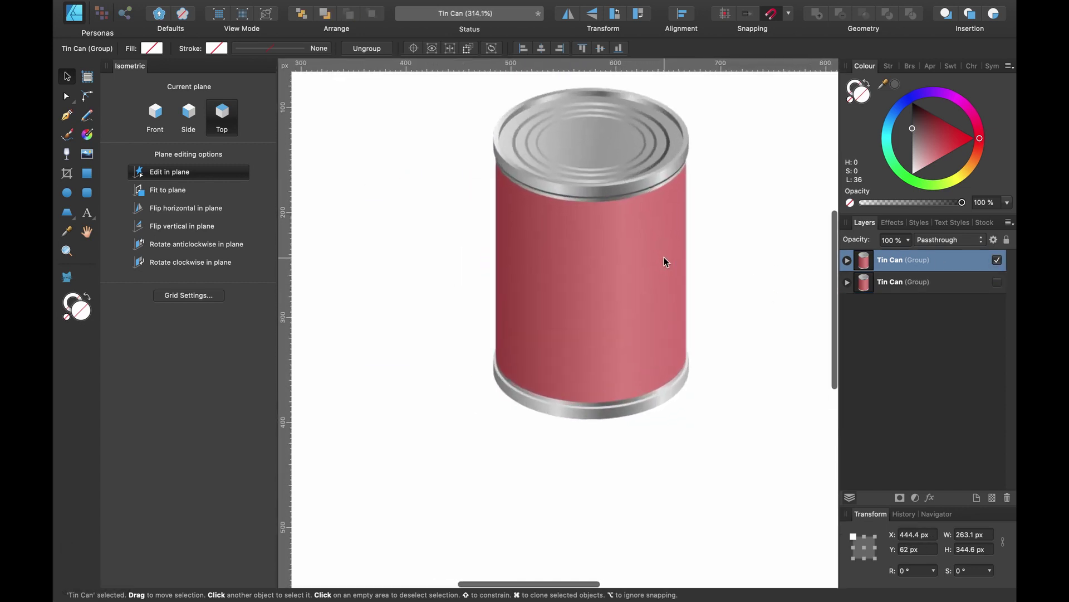
double_click(890, 262)
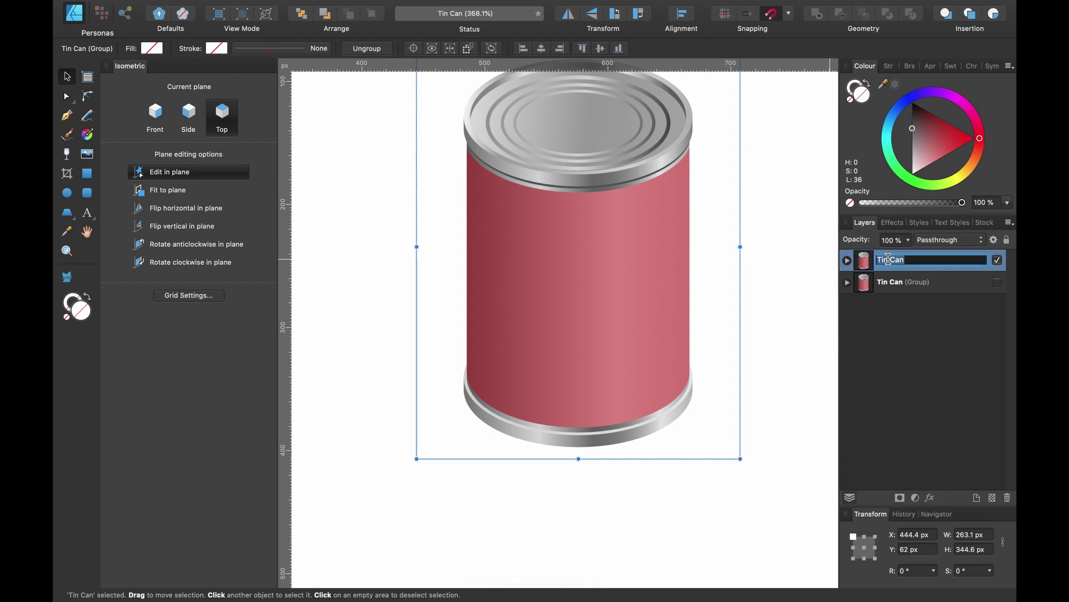
type("Soda Can")
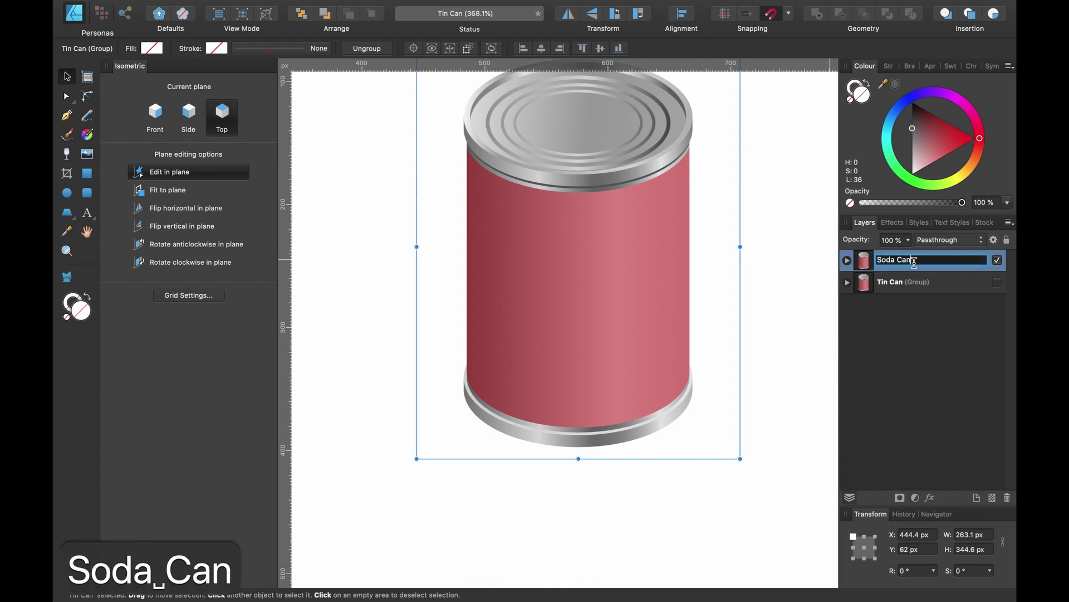
key("Return")
- Hide the red label curve inside the Soda Can group and delete that group's top lid
scroll(691, 282, "up", 2)
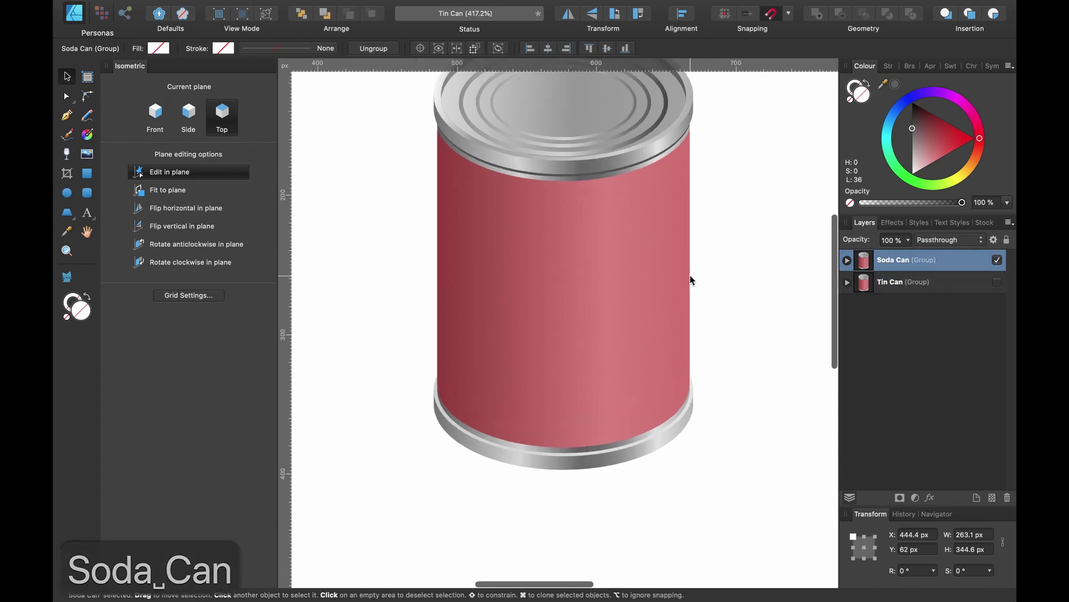
left_click(847, 261)
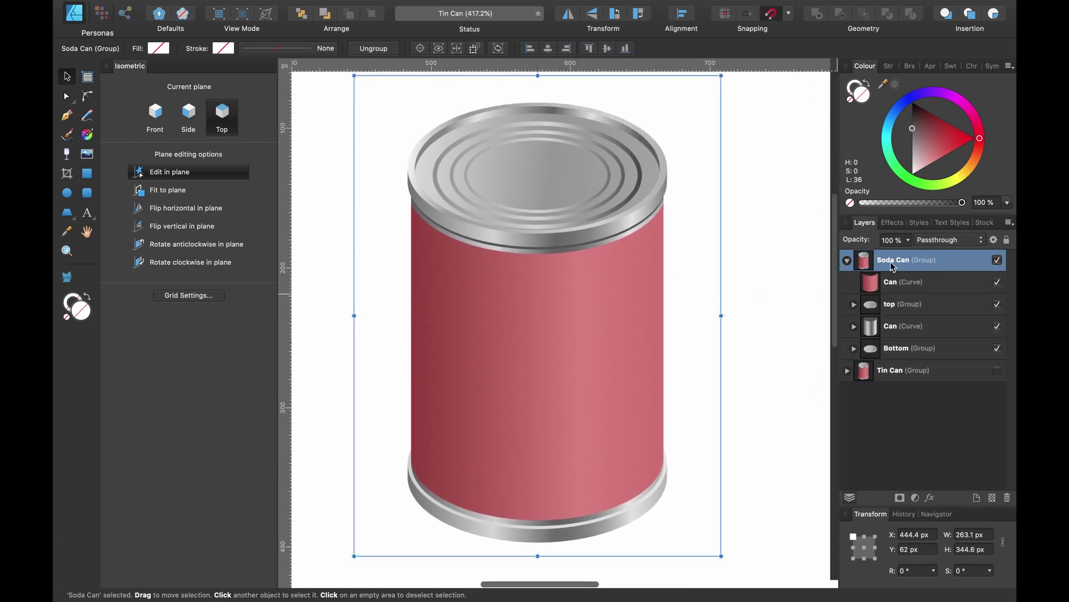
left_click(908, 284)
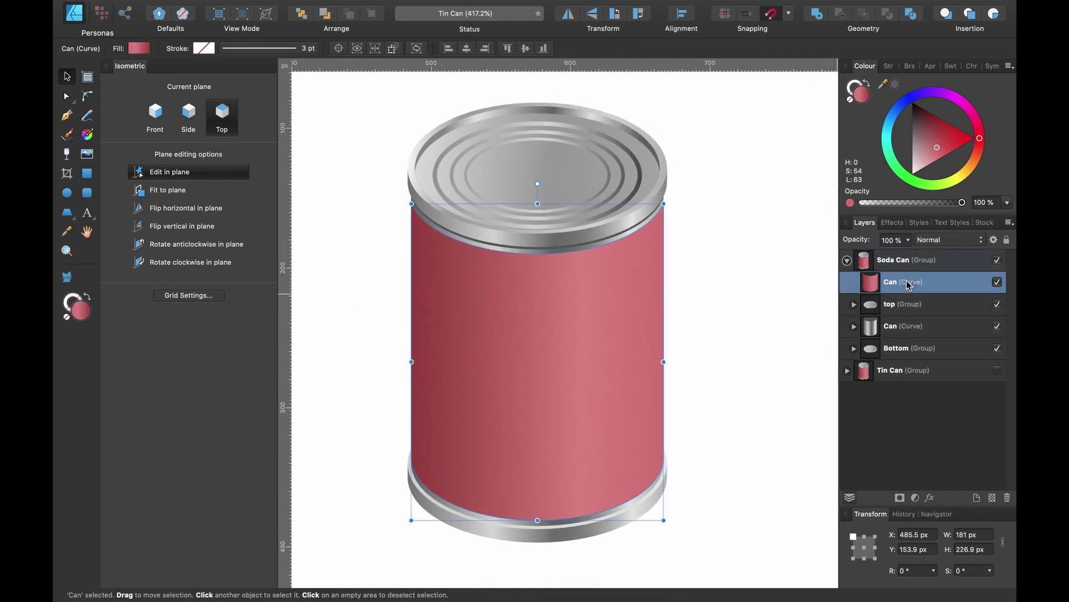
left_click(997, 283)
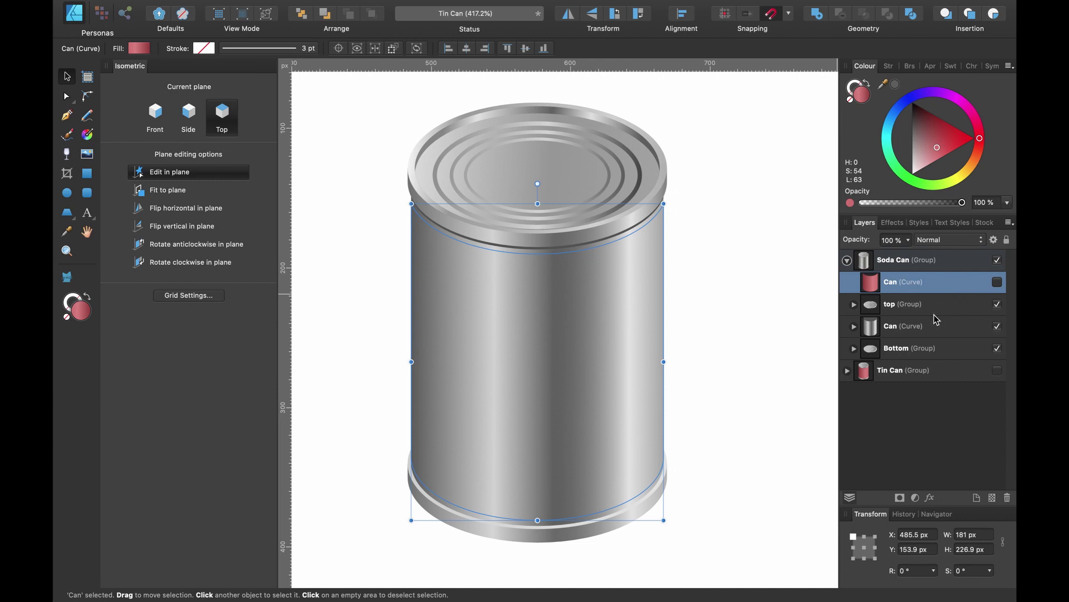
left_click(905, 306)
key("BackSpace")
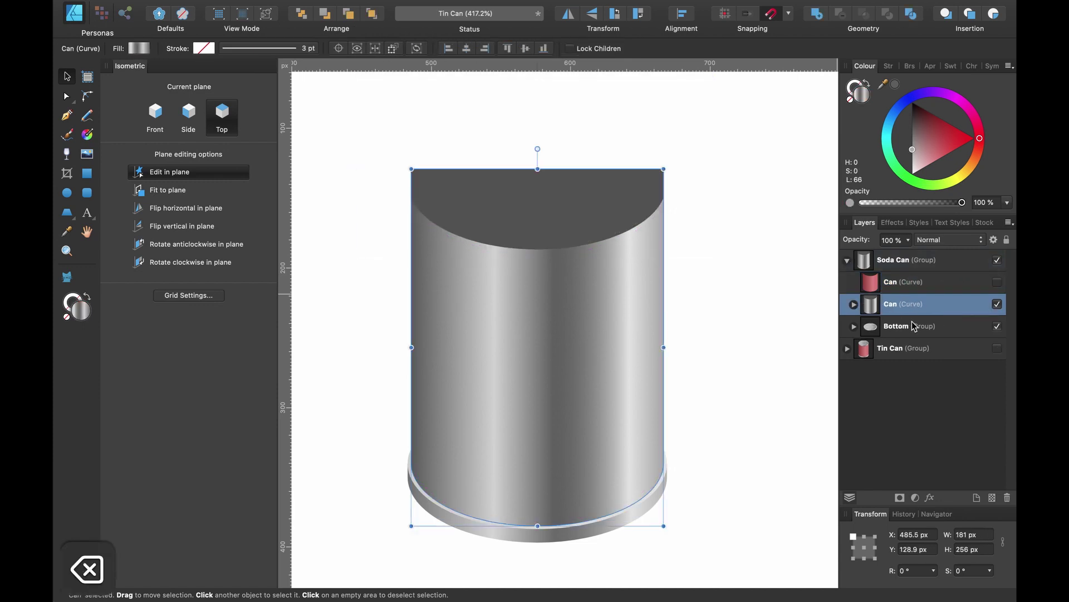
- Delete the Top ellipse nested in the grey Can curve and the Bottom group from the Soda Can group
left_click(853, 304)
left_click(908, 327)
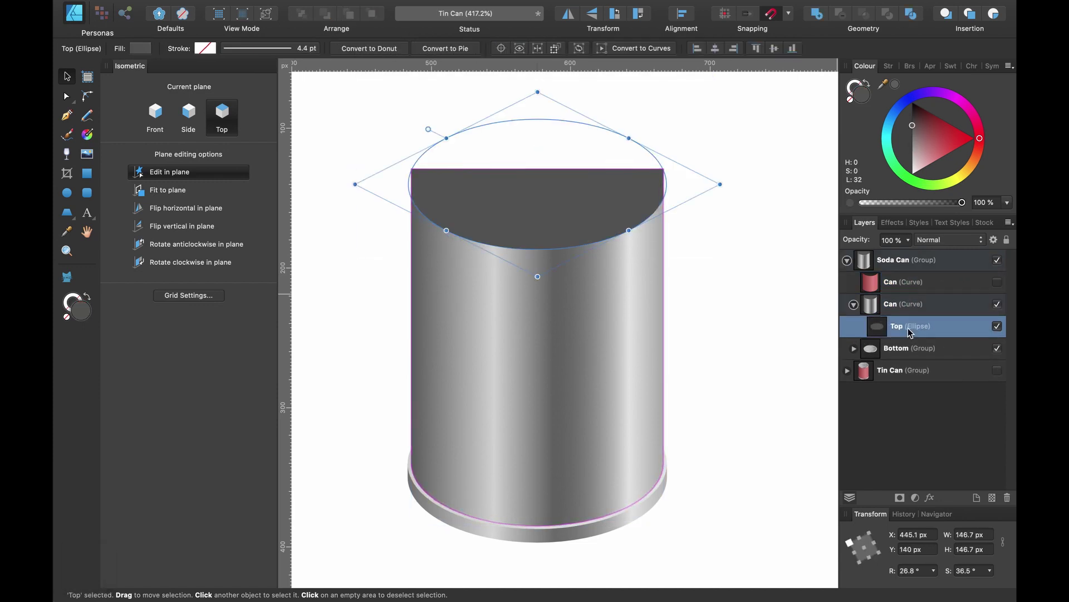
key("BackSpace")
left_click(908, 328)
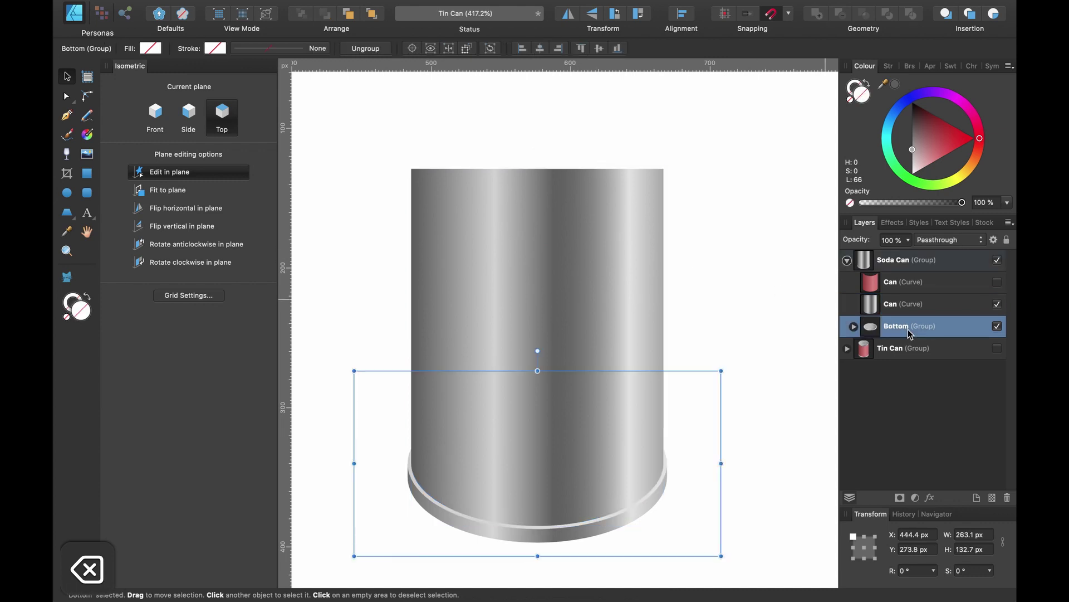
key("BackSpace")
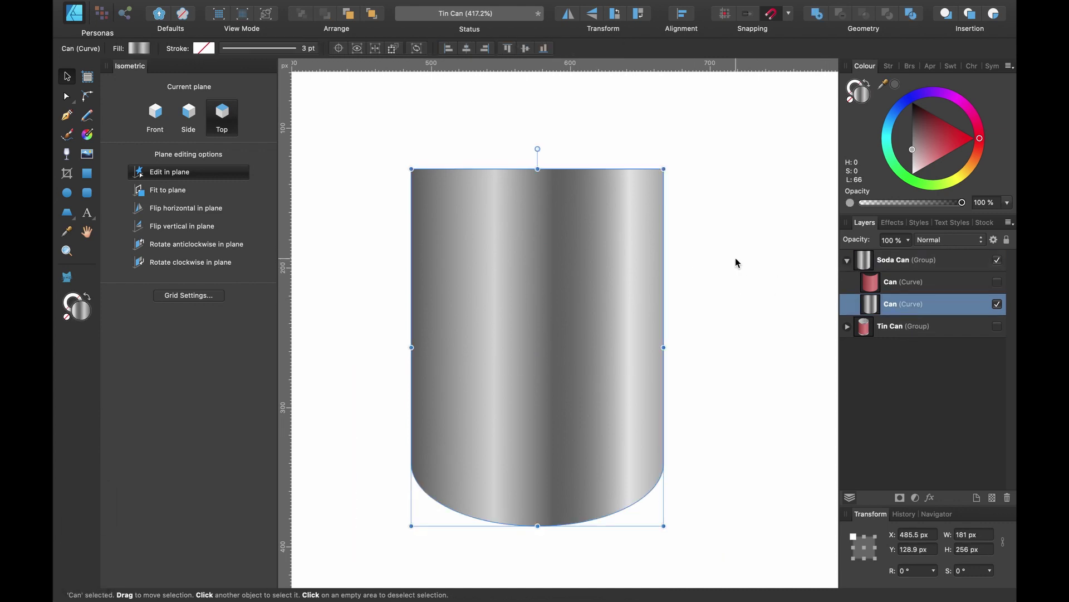
- Show the isometric grid and enlarge the grey can body proportionally to about 216 × 305 px
key("super+apostrophe")
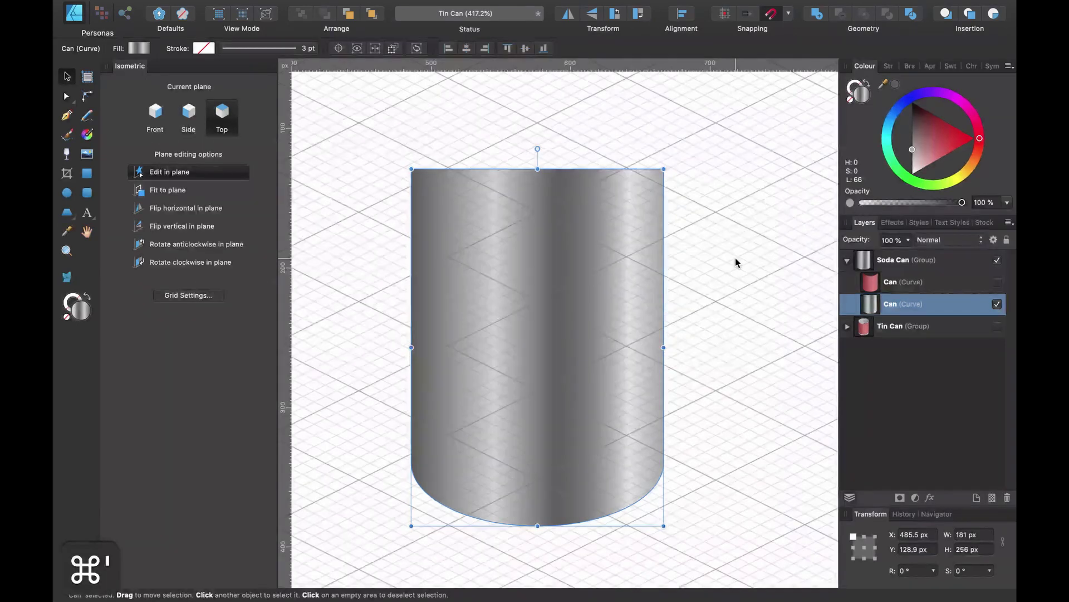
scroll(735, 257, "down", 2)
left_click_drag(639, 315, 638, 328)
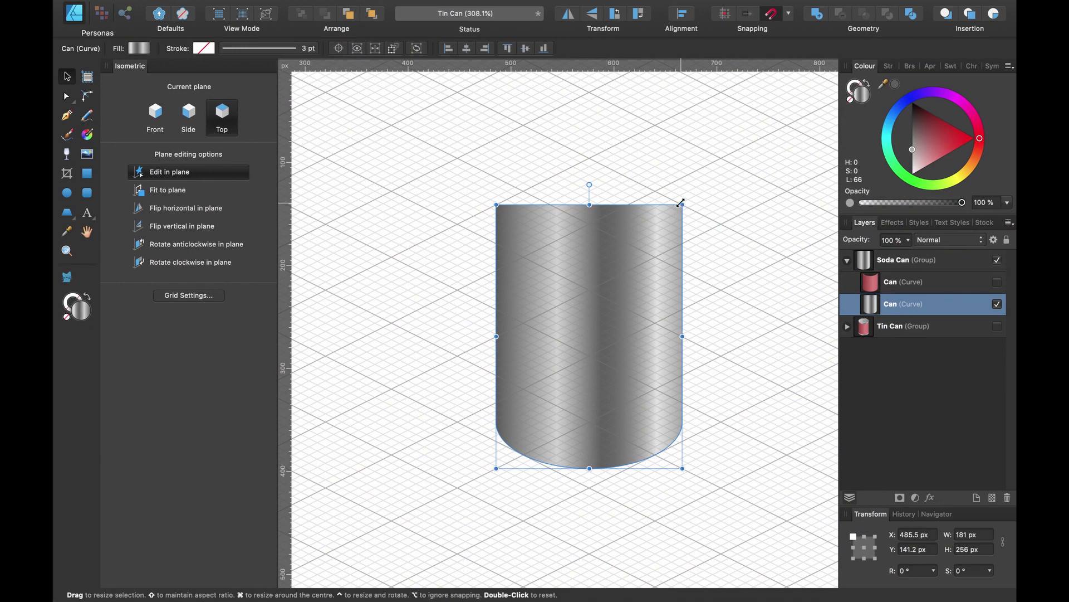
left_click_drag(681, 203, 694, 161)
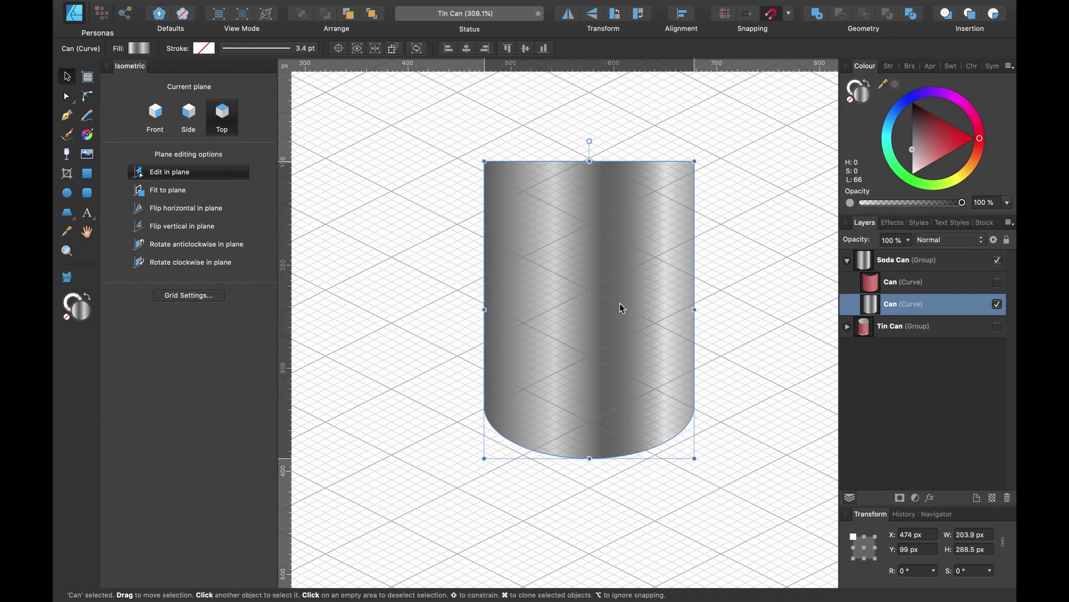
left_click_drag(622, 308, 621, 315)
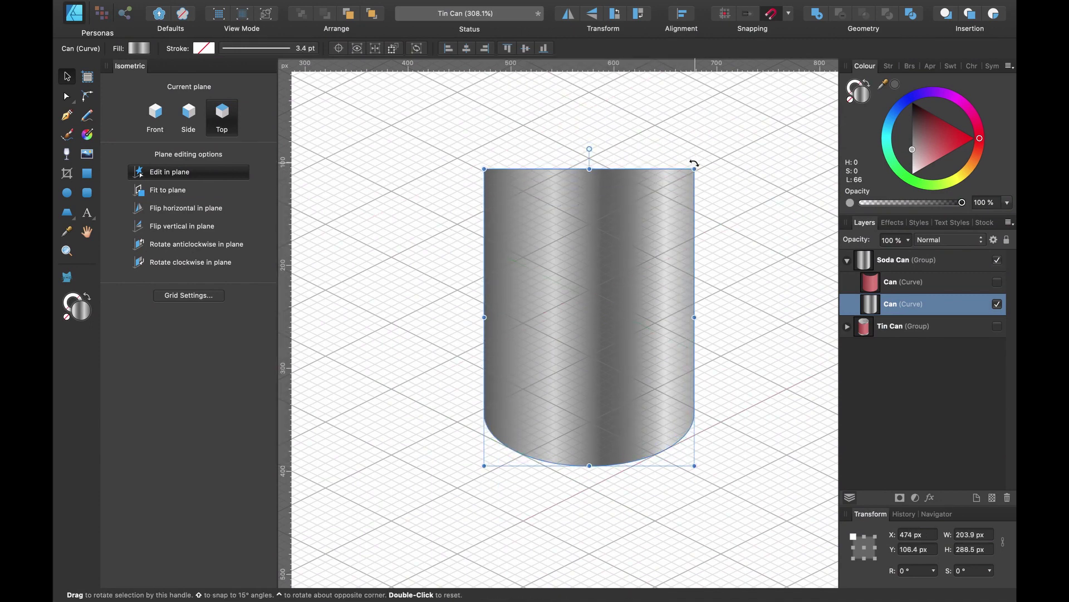
left_click_drag(694, 167, 700, 150)
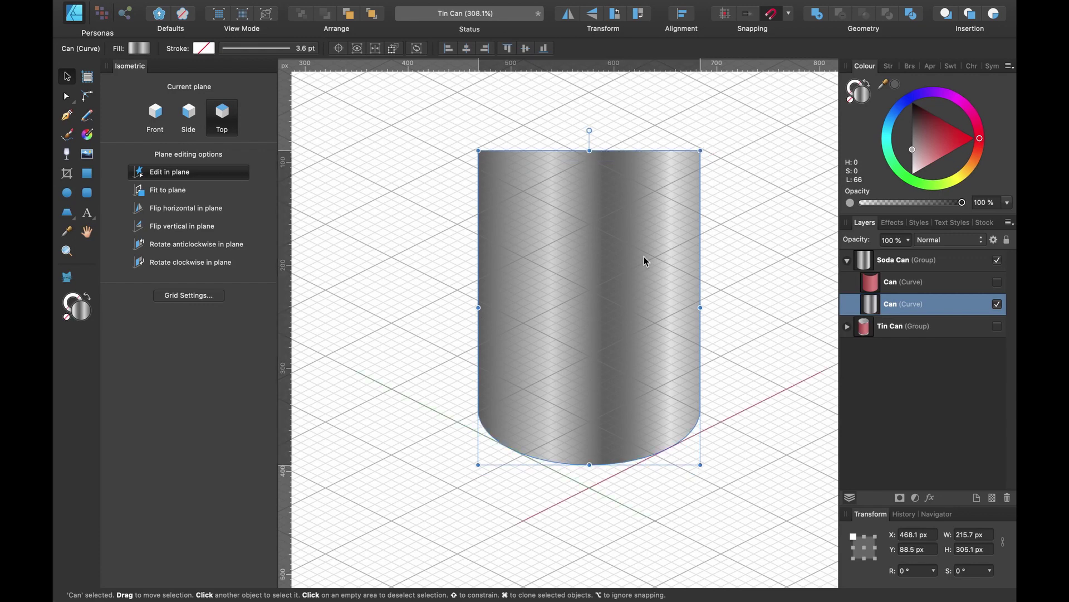
scroll(699, 296, "up", 2)
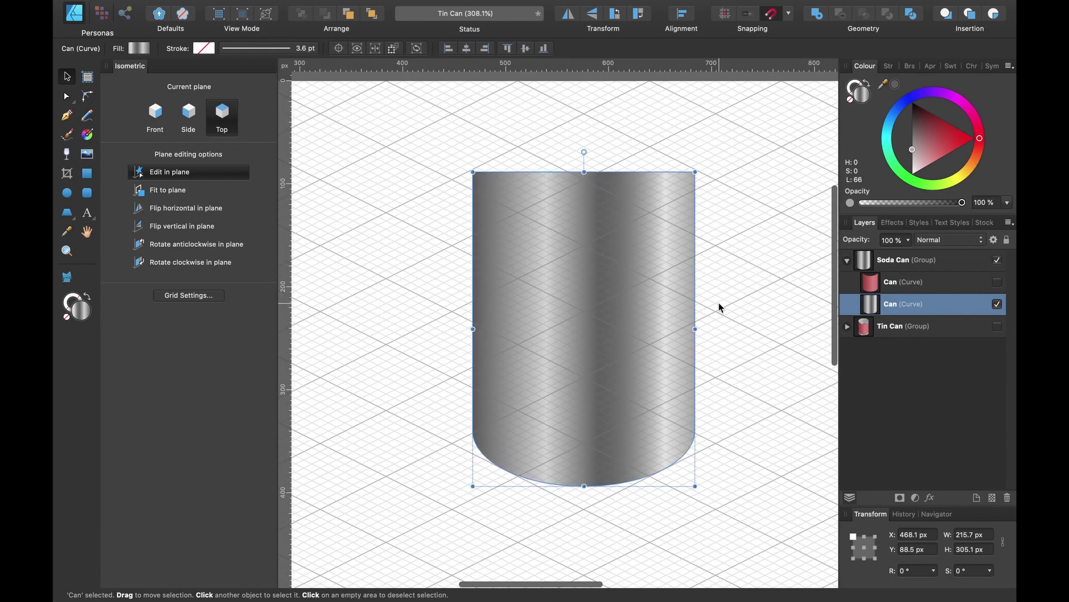
scroll(633, 237, "up", 5)
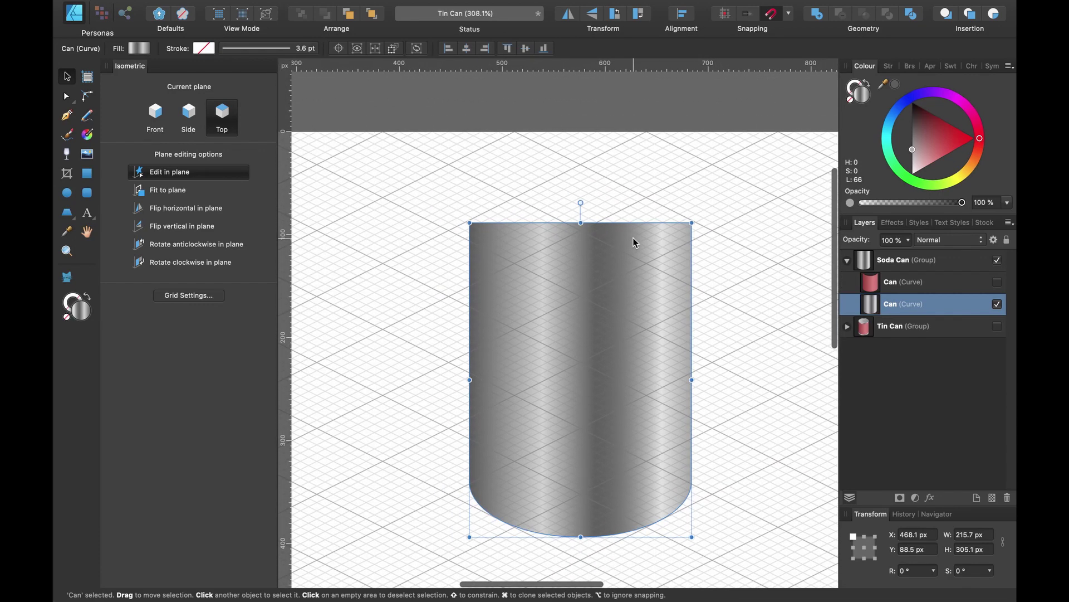
- Move the can body straight down to a Y position of about 216.5 px, leaving room above it
scroll(632, 237, "down", 10)
left_click_drag(616, 179, 619, 308)
scroll(619, 307, "up", 1)
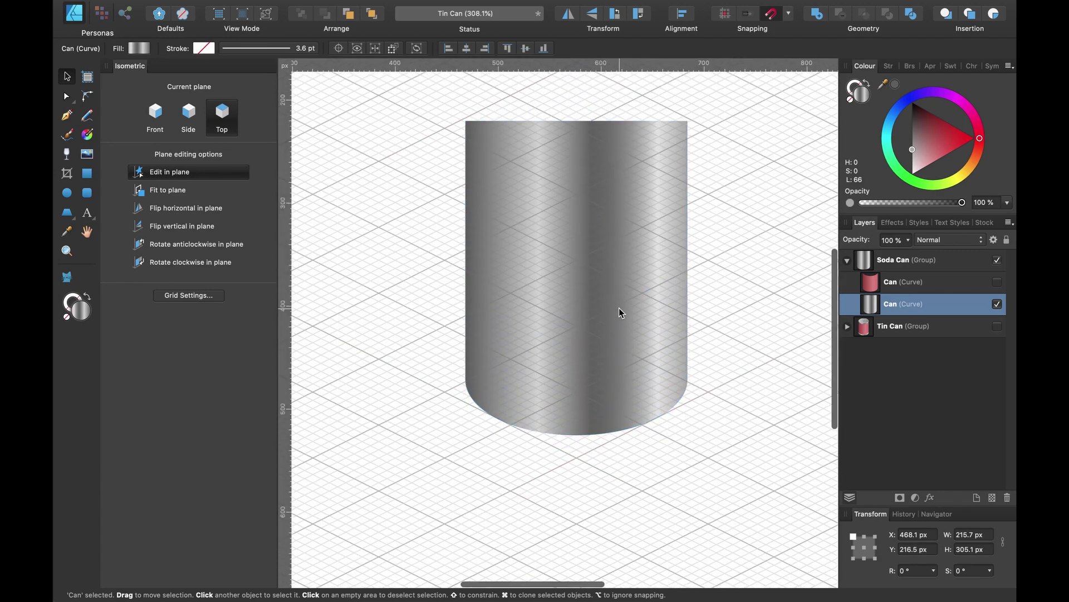
- Draw an isometric ellipse about 86 px in size on the top plane, centred on the can body's upper edge
scroll(619, 311, "up", 7)
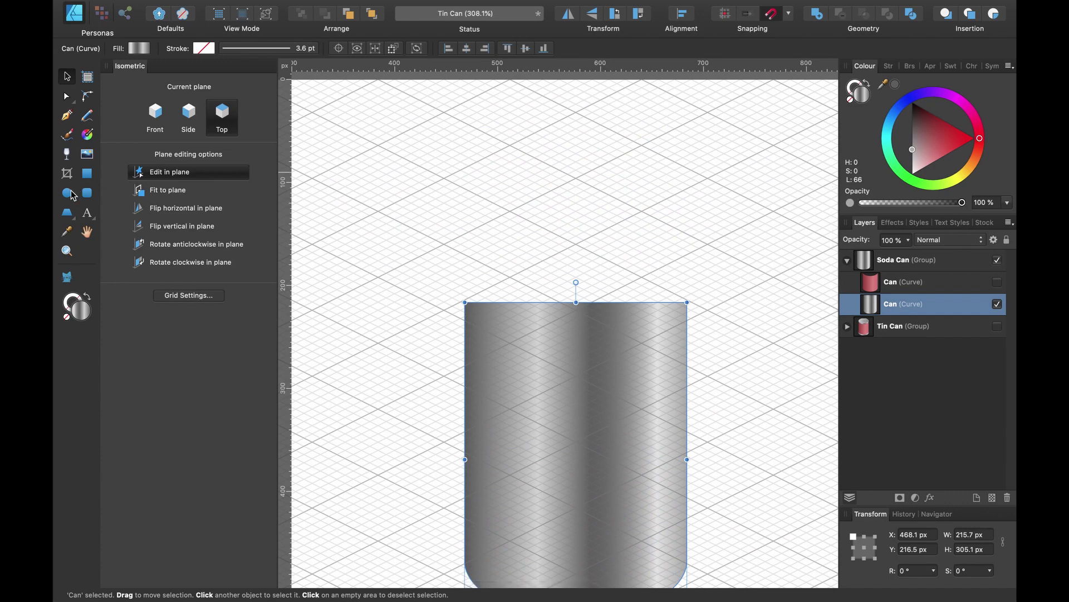
left_click(67, 194)
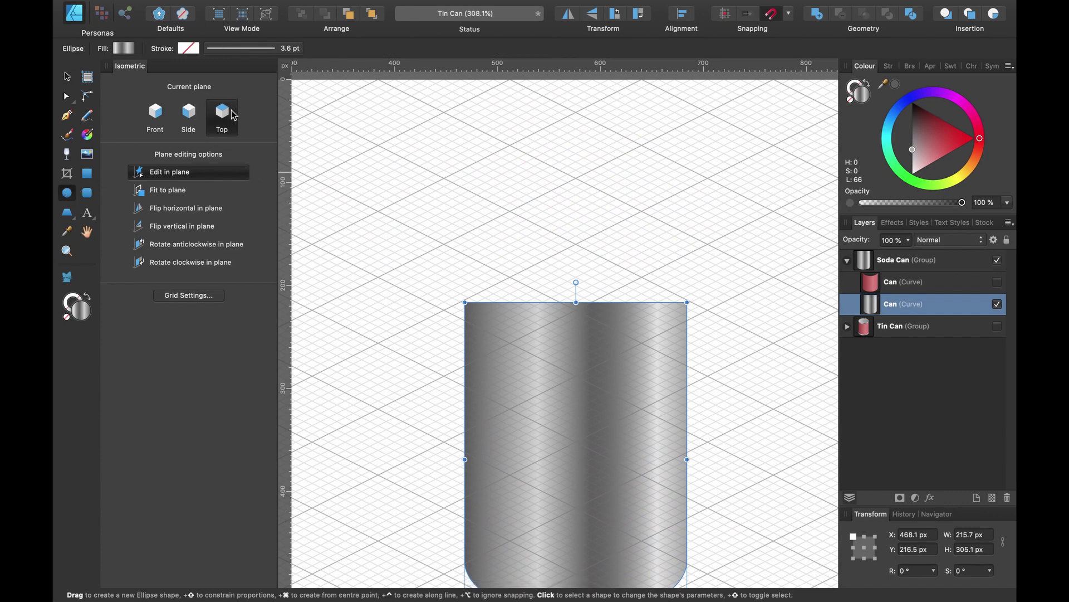
scroll(606, 294, "up", 5)
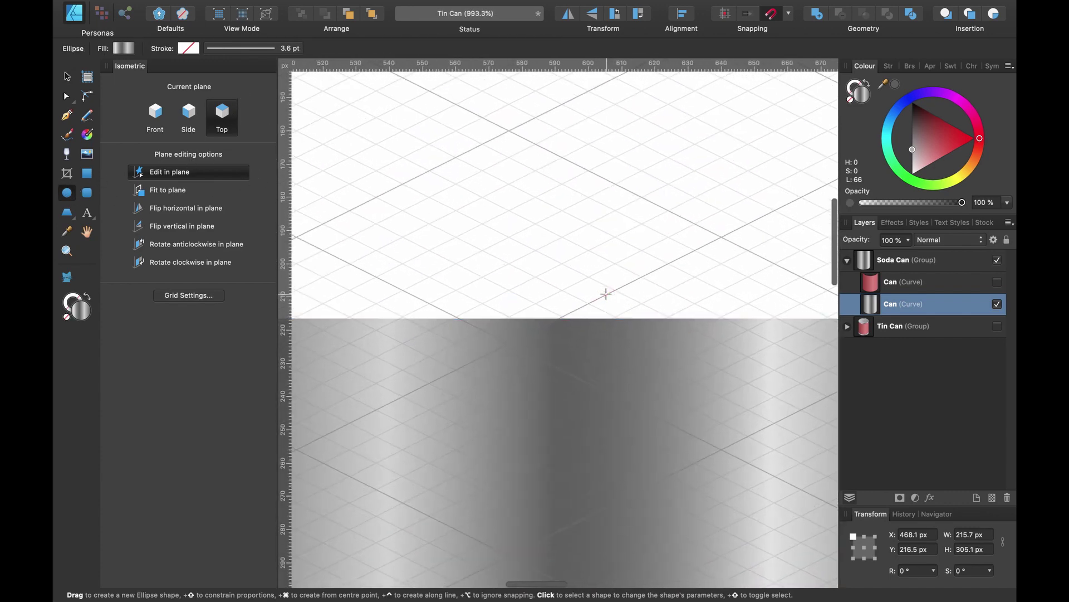
scroll(607, 291, "up", 1)
mouse_move(573, 280)
left_mouse_down()
mouse_move(564, 284)
mouse_move(811, 232)
left_mouse_up()
scroll(650, 234, "down", 6)
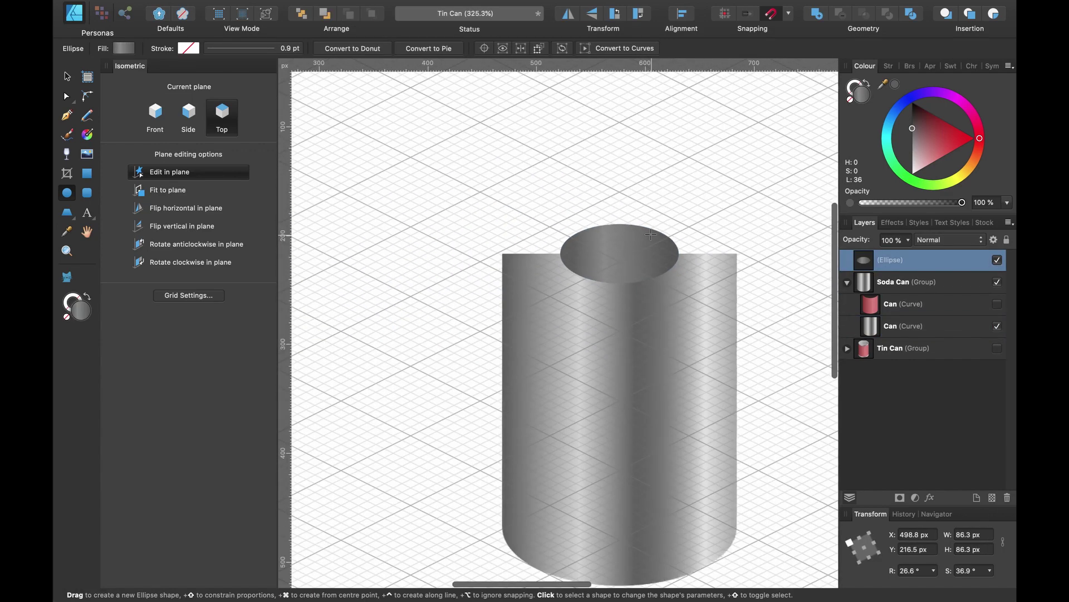
- Enlarge the ellipse from its centre to about 170.5 px so it spans the can body's full width
left_click_drag(653, 243, 746, 263)
scroll(728, 235, "up", 6)
scroll(745, 259, "down", 5)
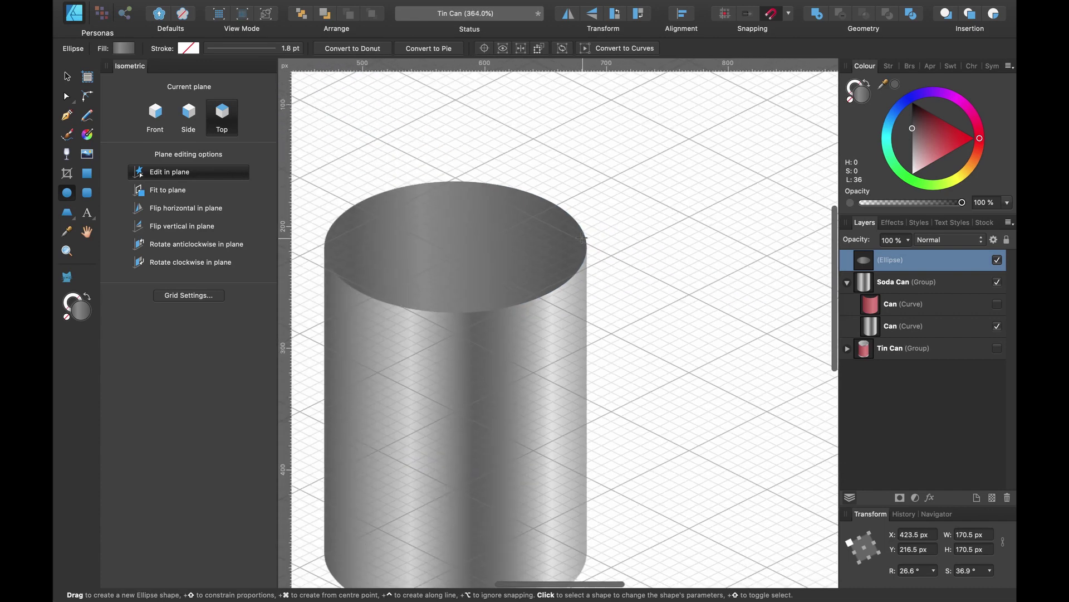
scroll(617, 240, "left", 3)
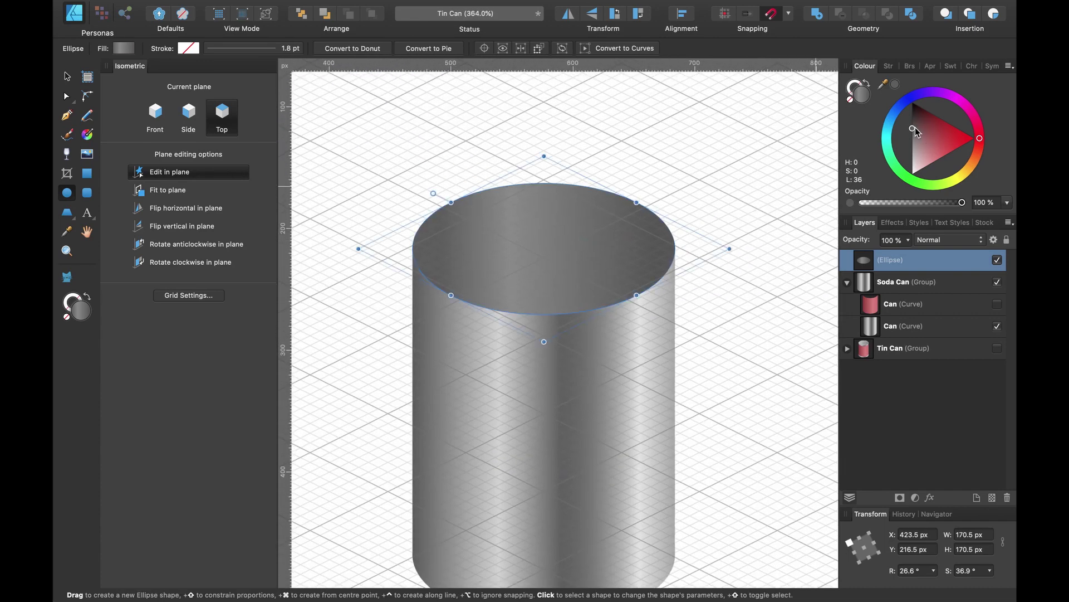
- Fill the can's top ellipse with a solid light grey of lightness 87 and duplicate the ellipse
left_click_drag(912, 128, 889, 169)
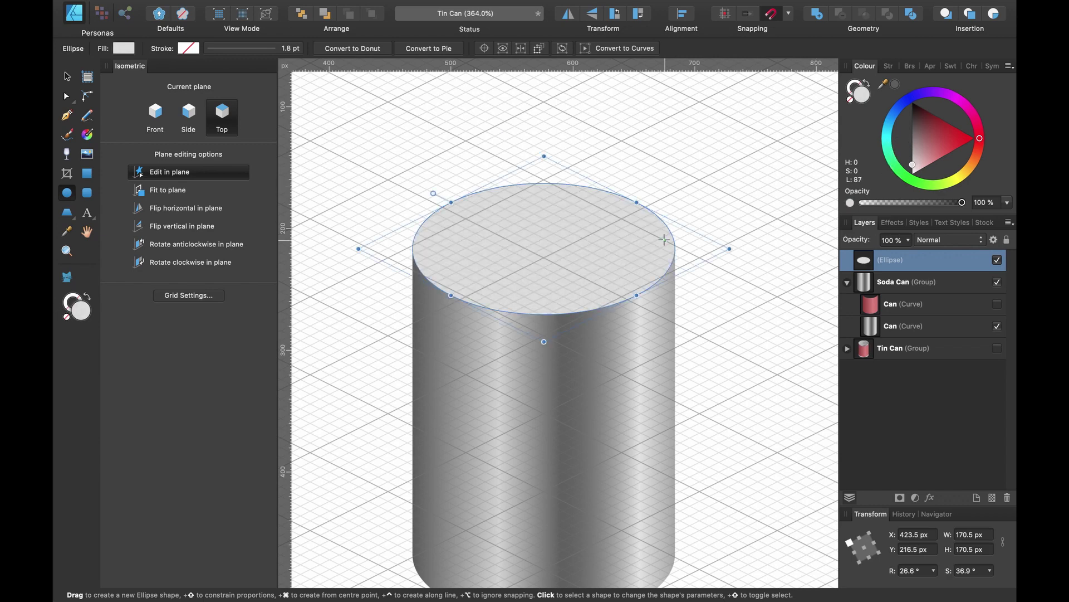
scroll(663, 238, "down", 2)
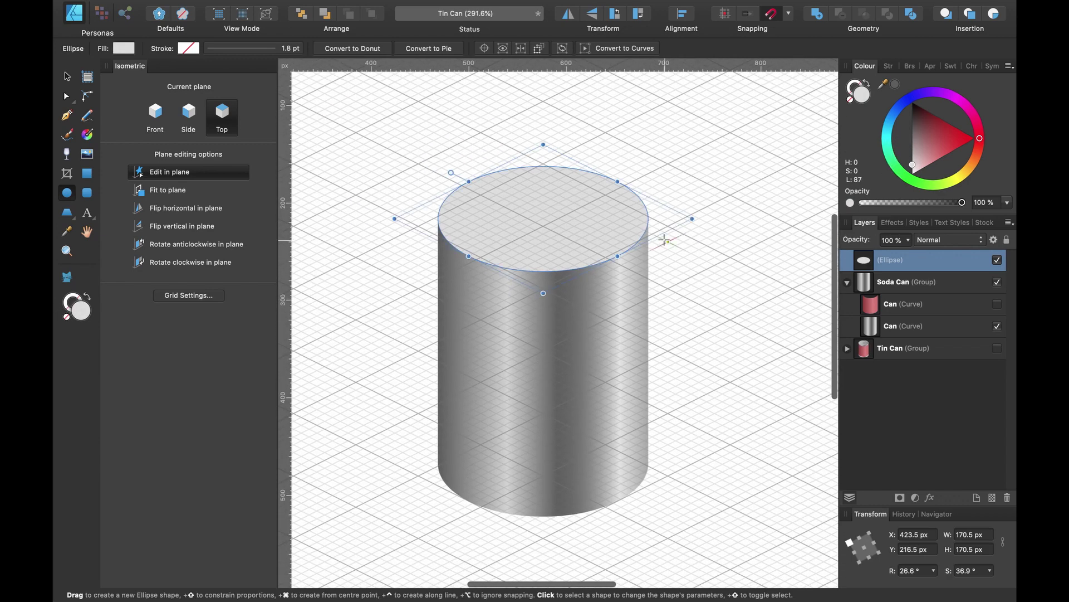
scroll(665, 239, "up", 3)
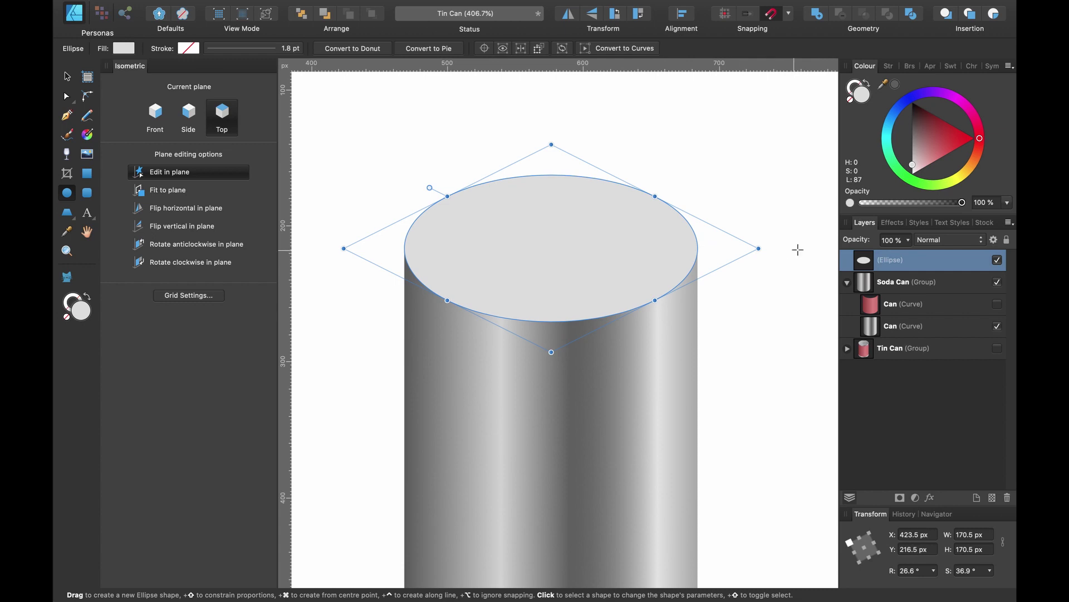
key("super+j")
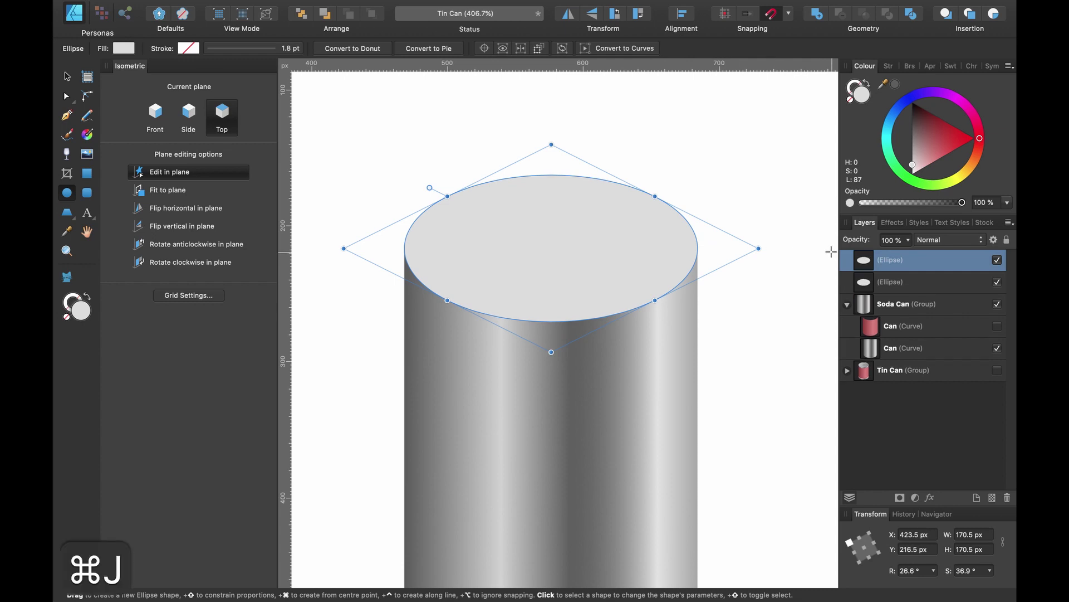
- Darken the duplicated top ellipse to a grey with lightness 52 and move it straight up by about 15 px
key("v")
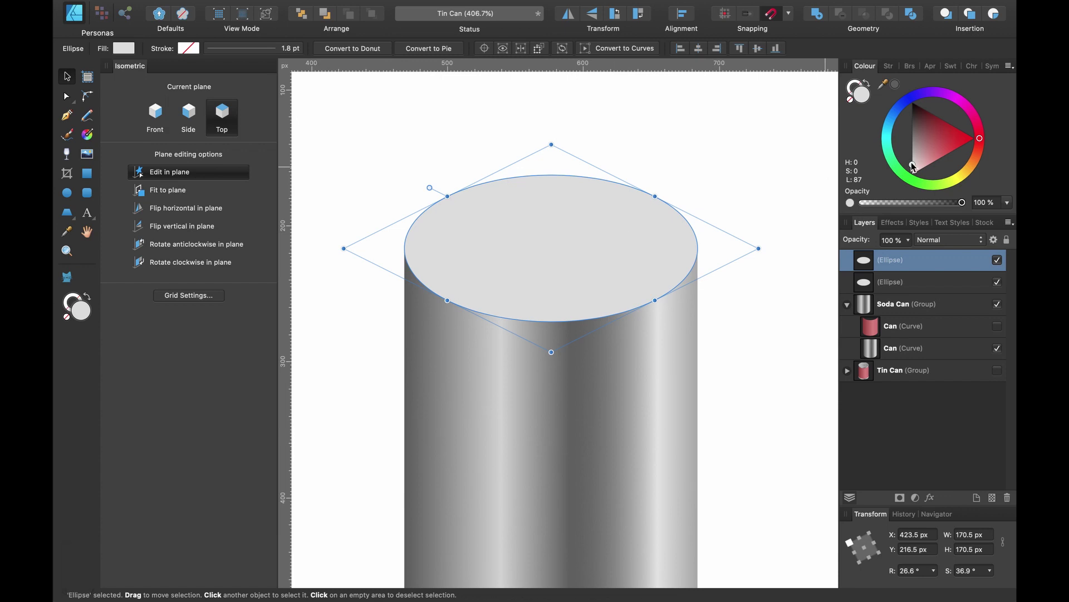
left_click_drag(913, 168, 912, 139)
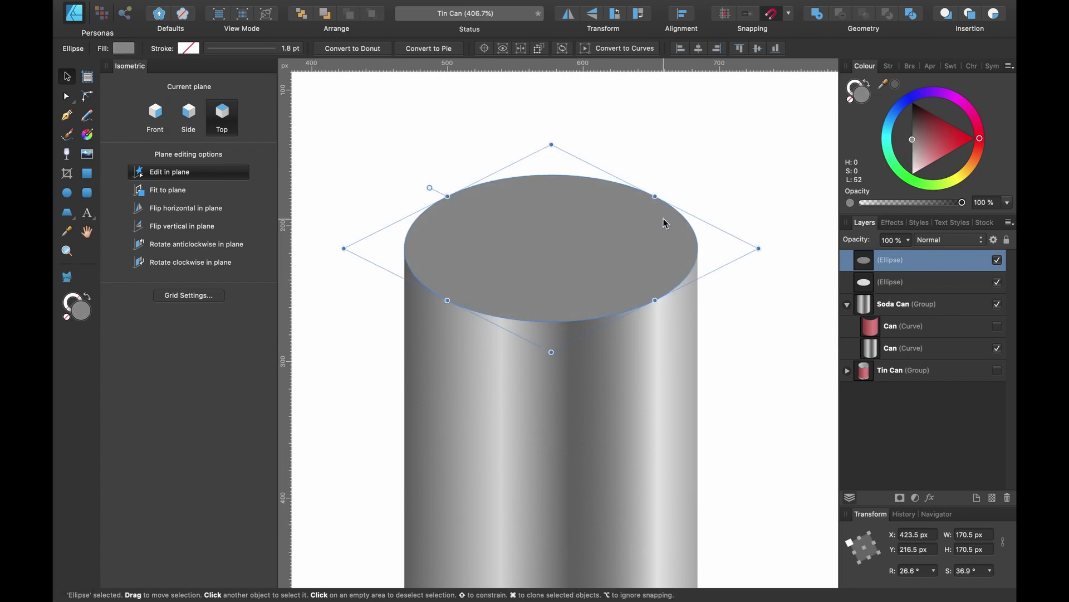
left_click_drag(637, 232, 636, 212)
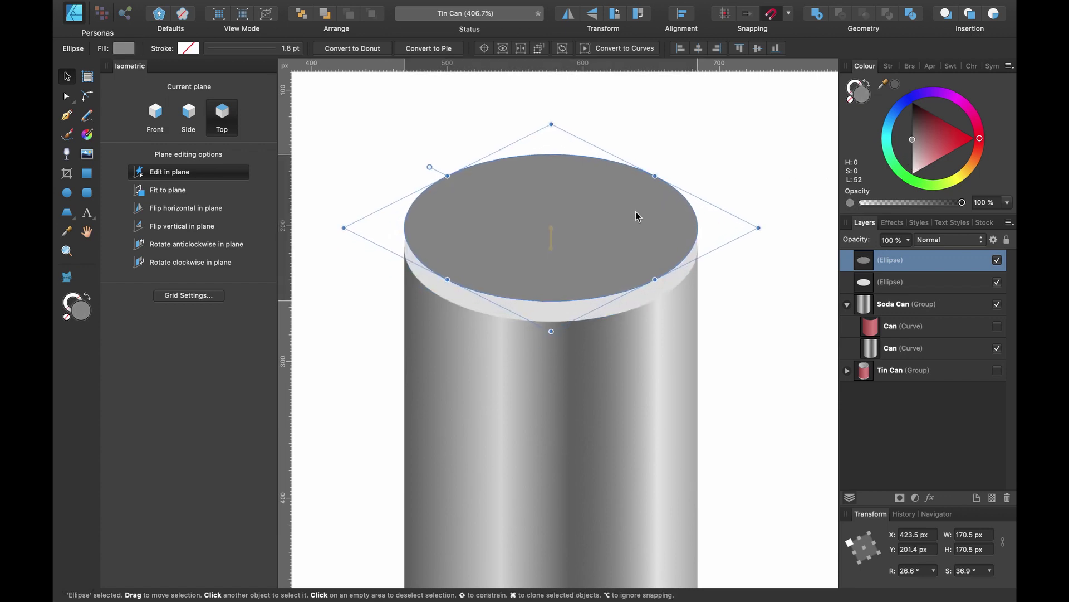
- Shrink the grey ellipse proportionally about its centre to about 148.8 px in width and height
left_click_drag(759, 228, 734, 230)
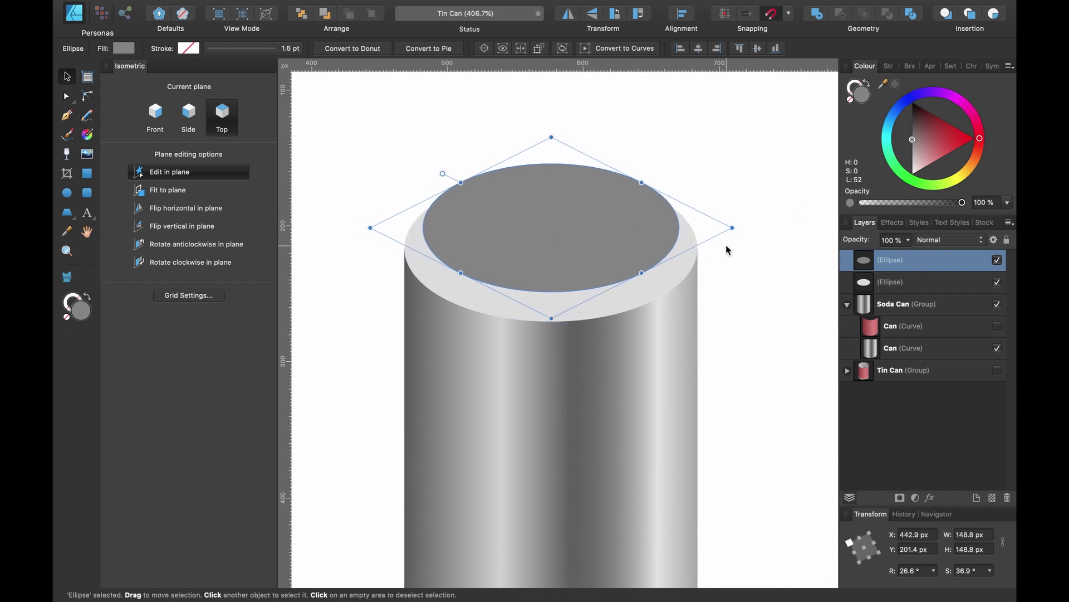
scroll(718, 246, "left", 2)
scroll(655, 262, "up", 2)
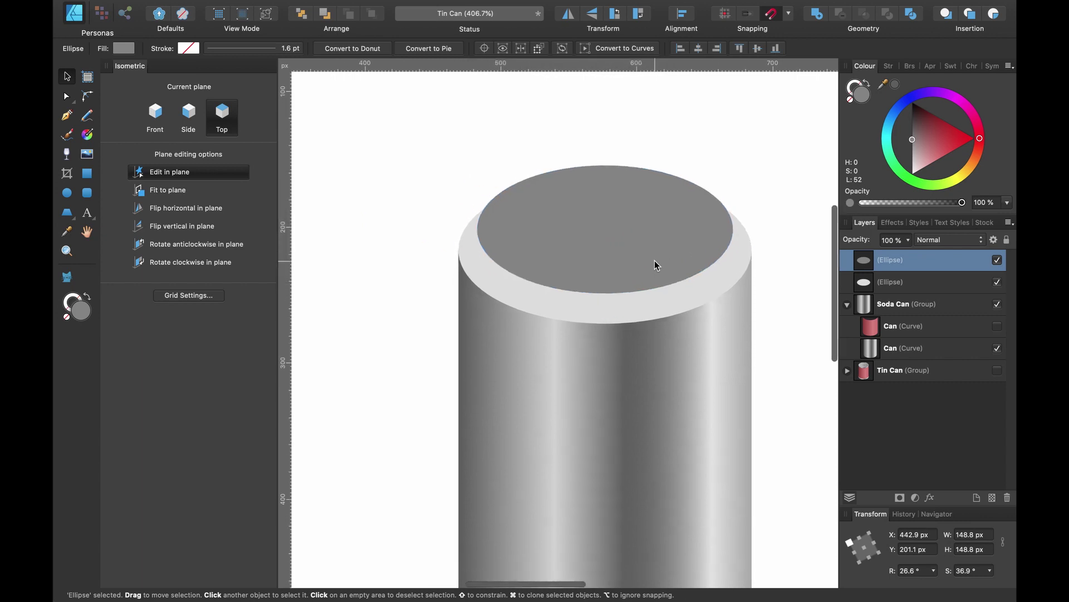
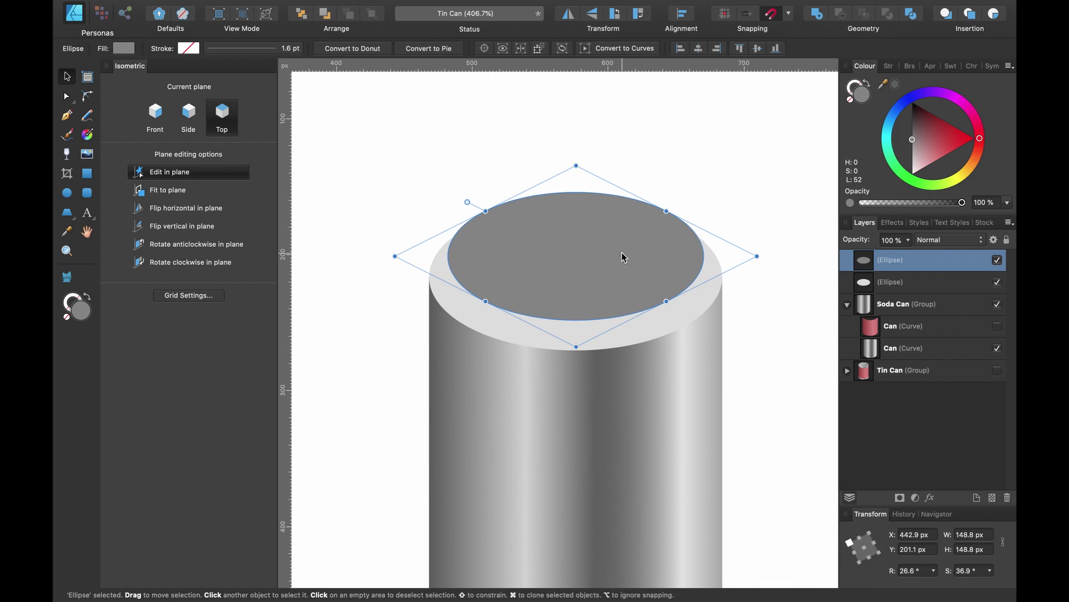
left_click_drag(757, 256, 752, 255)
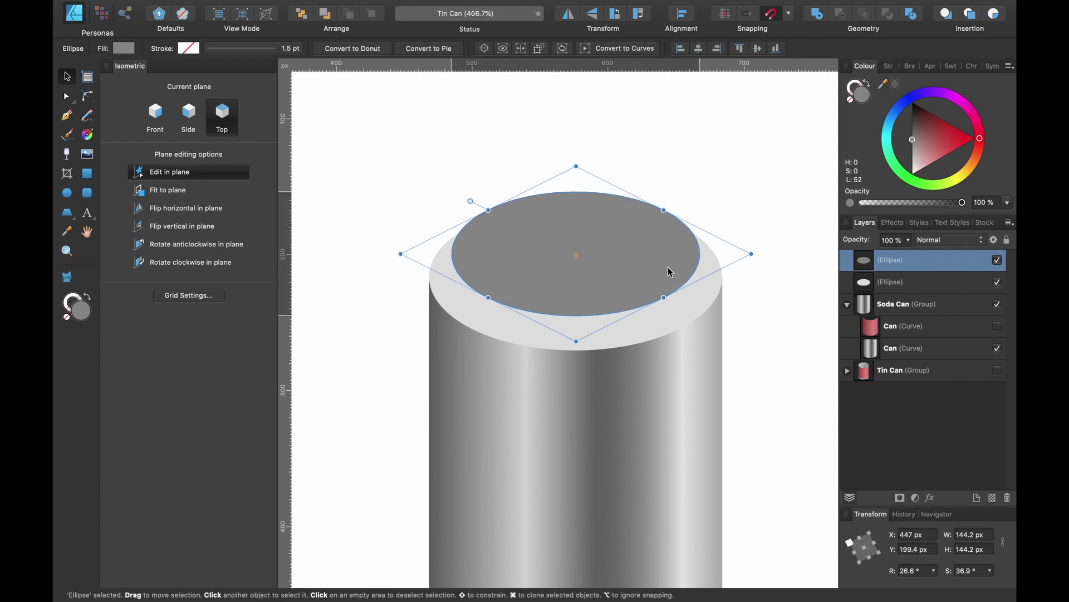
key("super+z")
key("super+z")
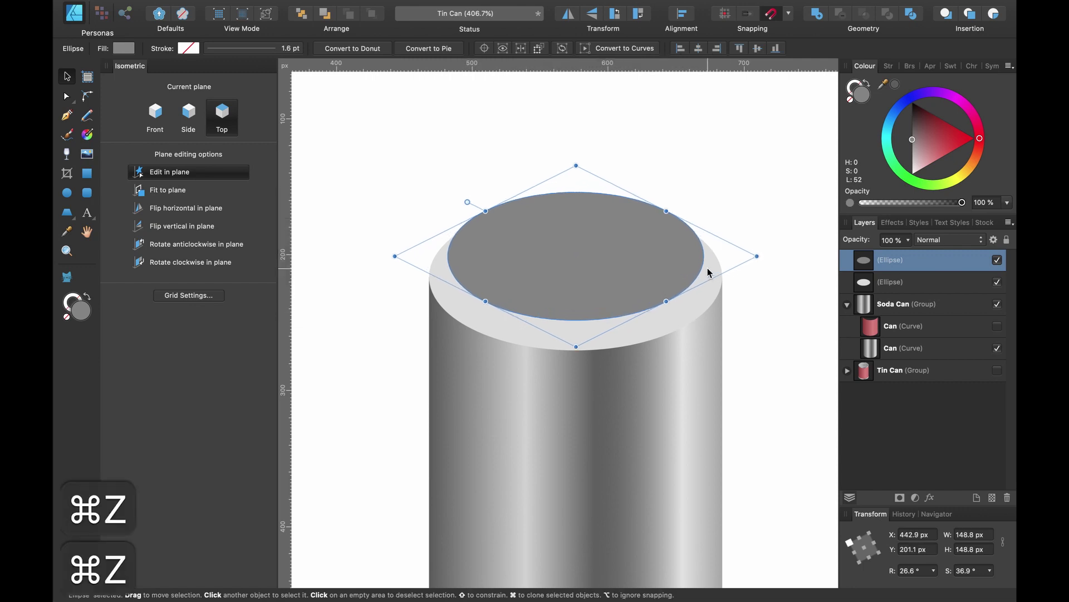
- Apply a gradient fill across the larger light ellipse under the grey one and set its type to Conical
scroll(709, 271, "down", 1)
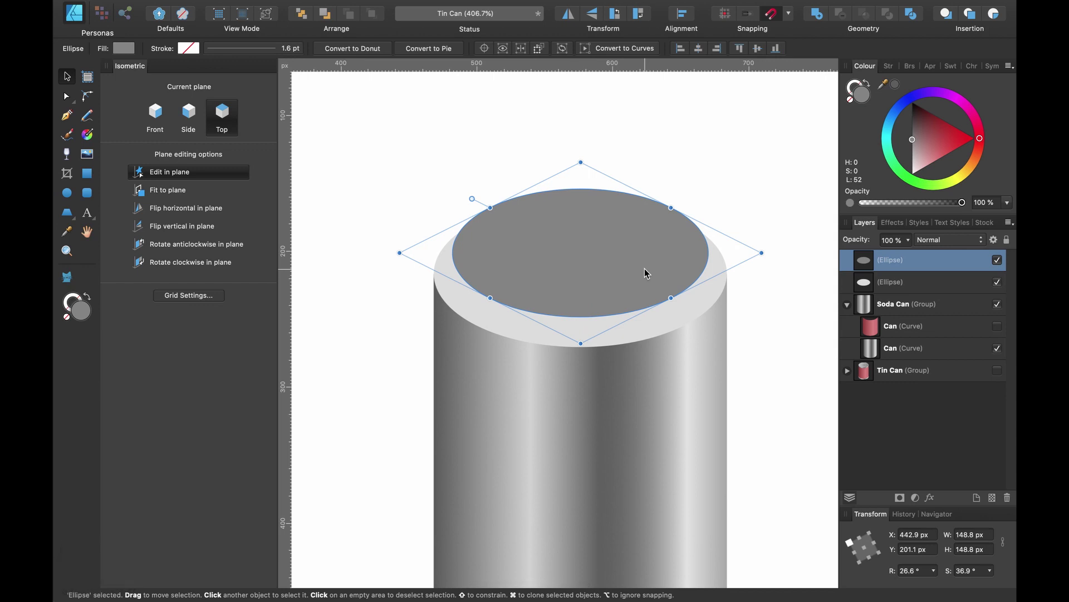
left_click(687, 310)
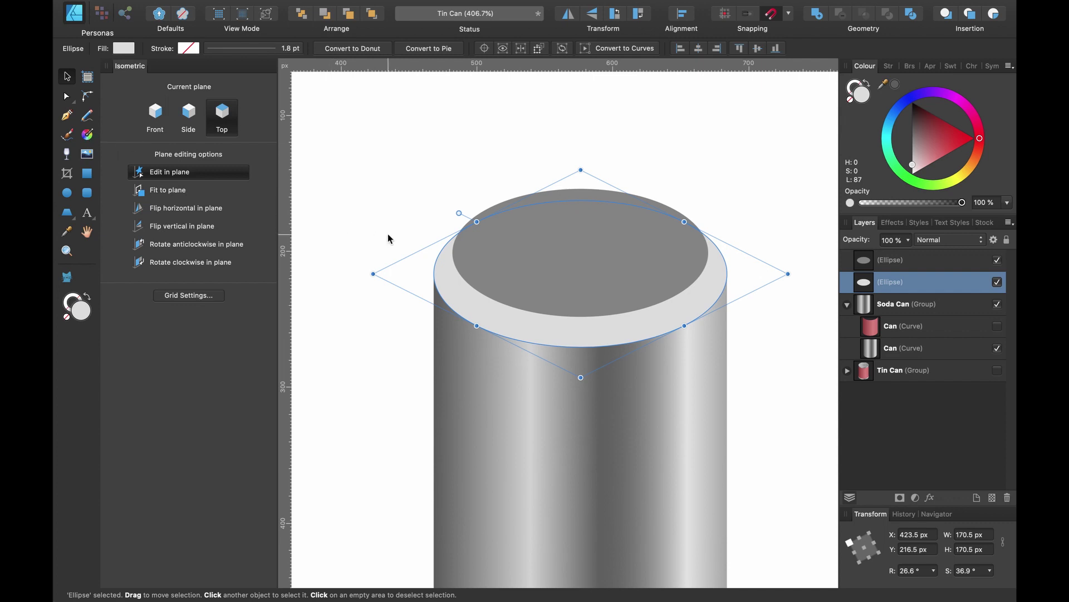
scroll(389, 239, "down", 2)
left_click(93, 133)
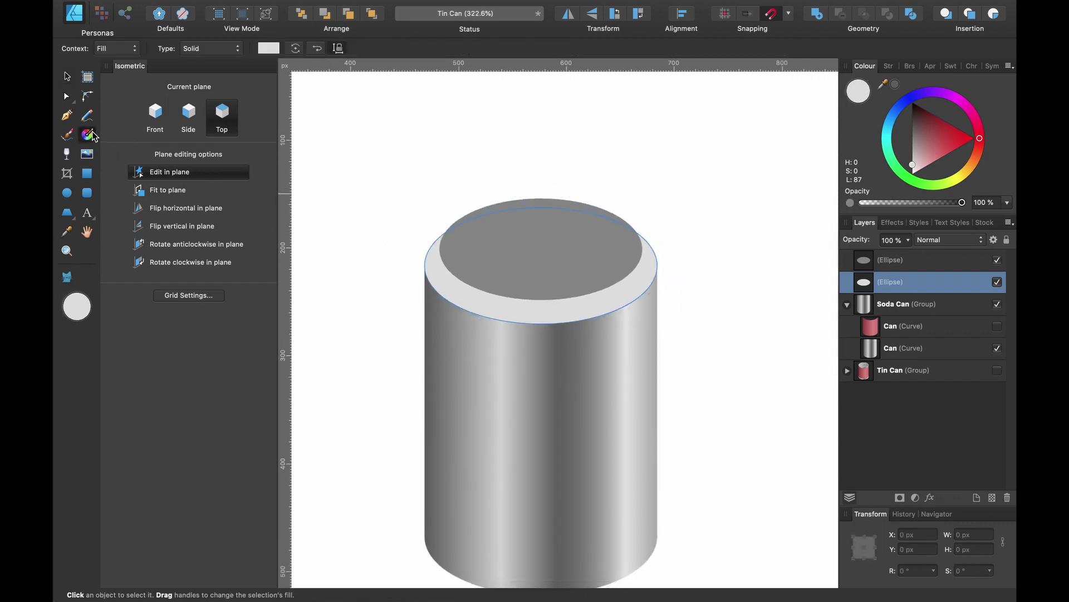
left_click_drag(651, 266, 425, 266)
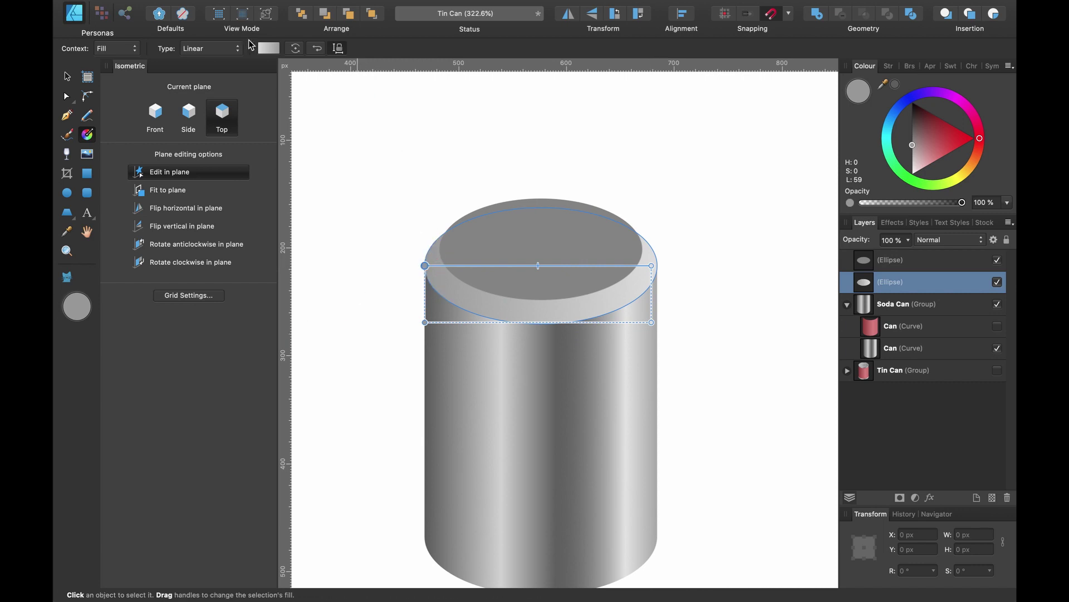
left_click(224, 49)
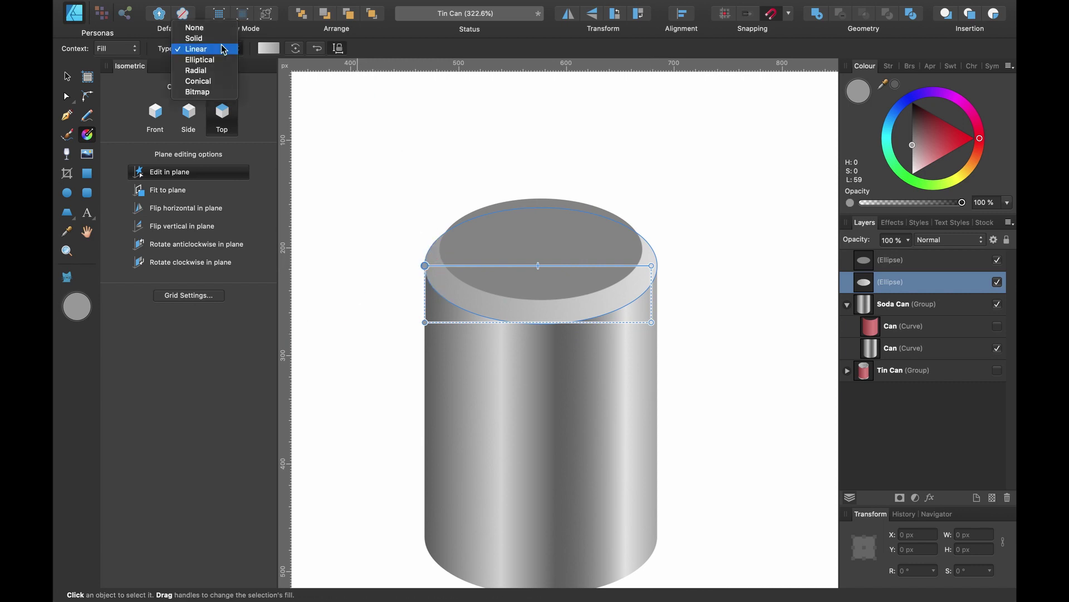
left_click(216, 82)
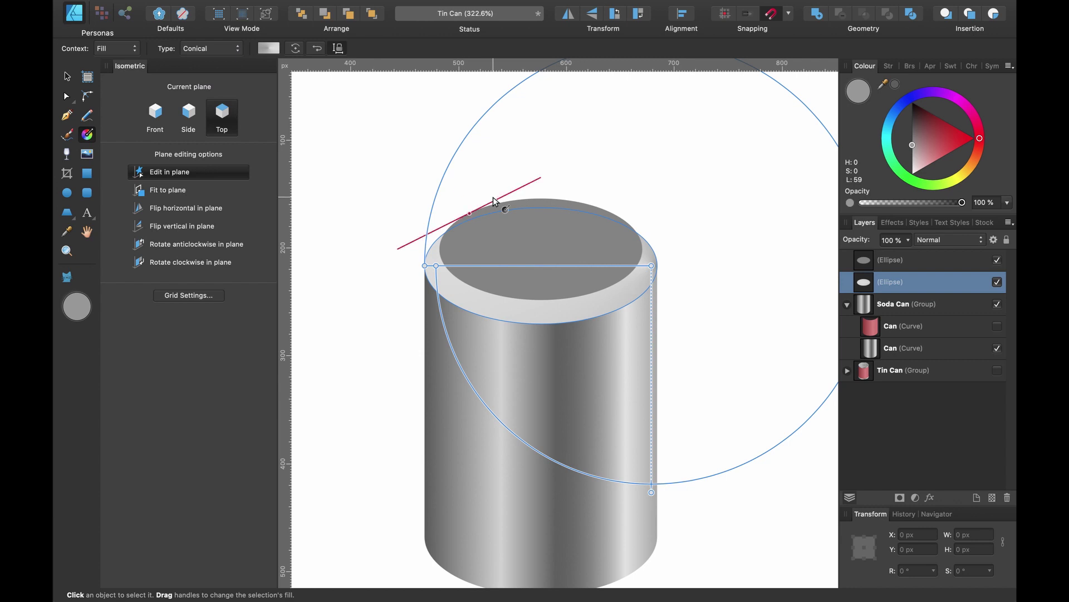
- Centre the conical gradient horizontally on the can and place its origin within the top ellipse
left_click_drag(651, 266, 537, 264)
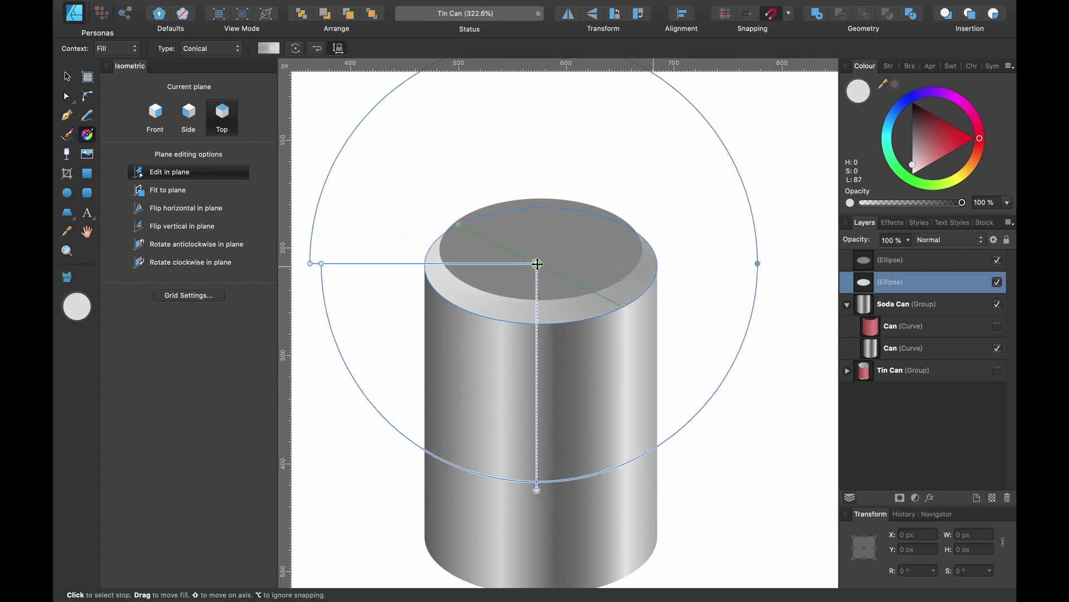
scroll(536, 264, "down", 4)
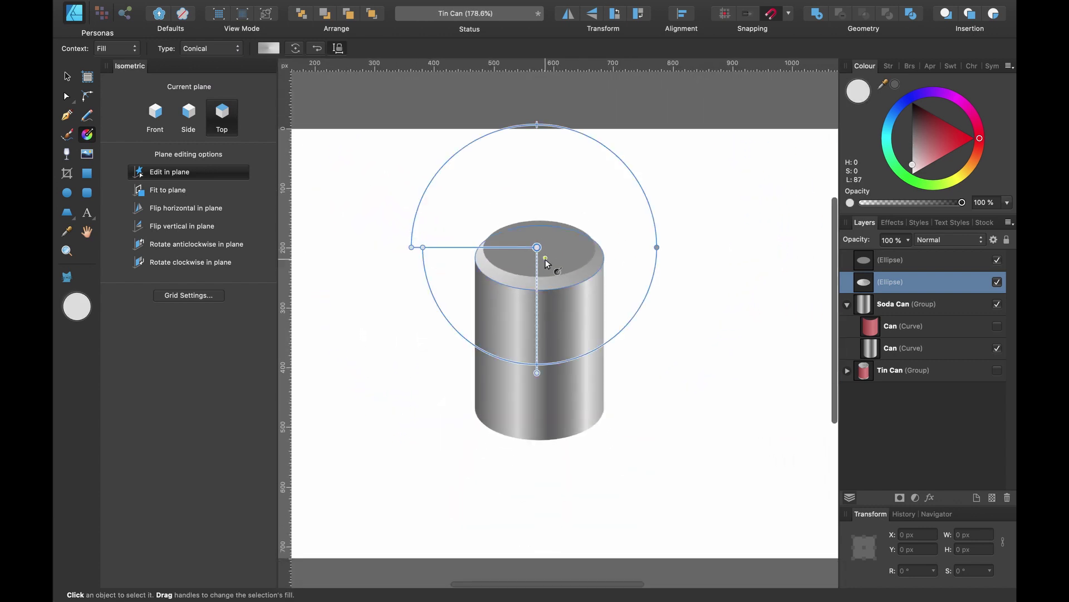
scroll(546, 243, "up", 3)
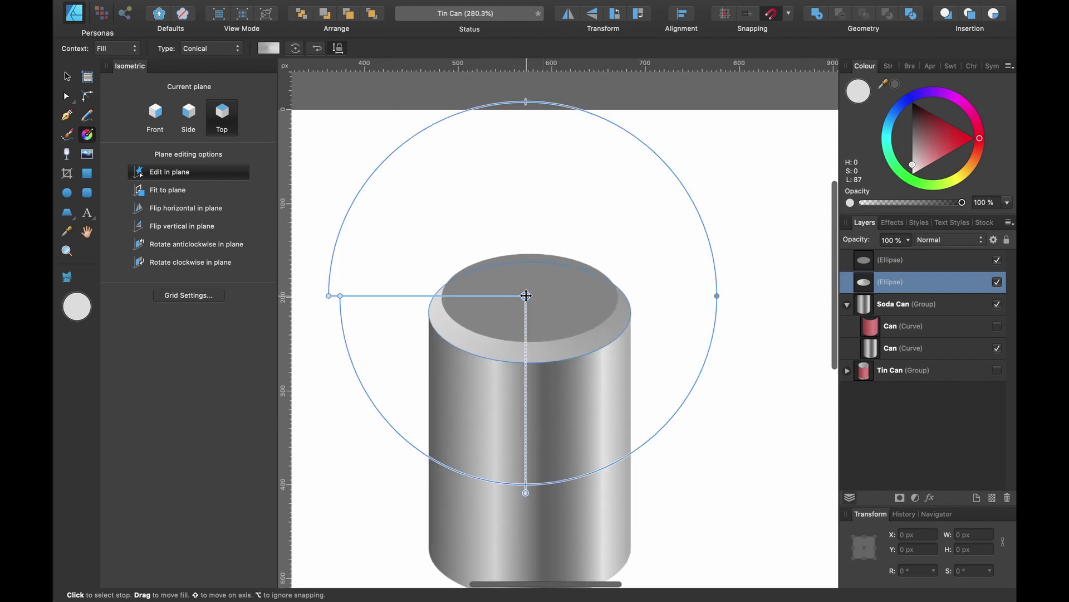
left_click_drag(526, 295, 530, 277)
left_click_drag(329, 277, 432, 181)
key("super+z")
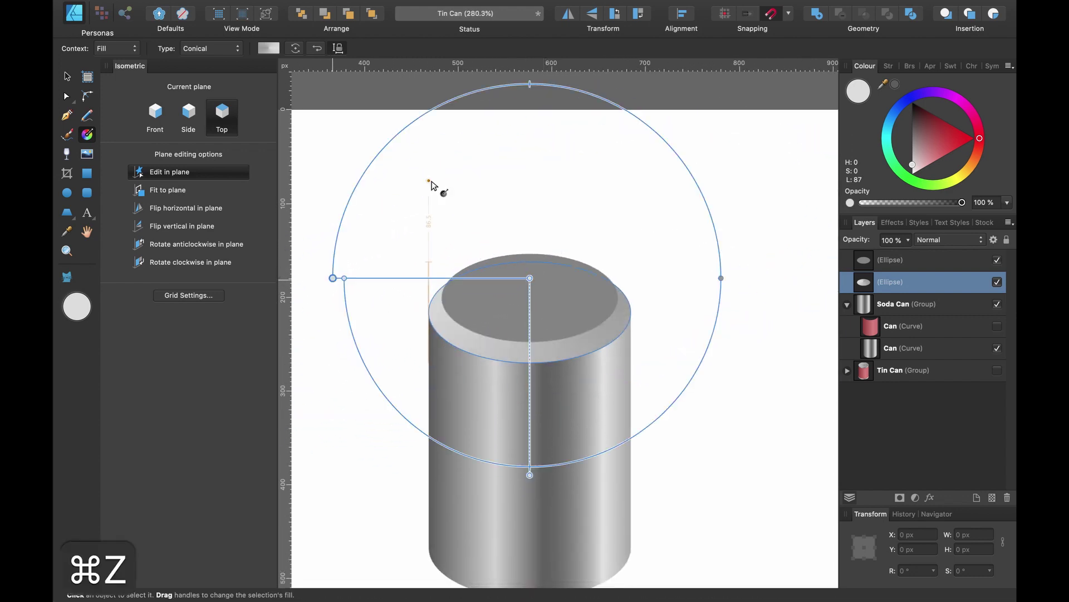
- Turn off Edit in plane, rotate the conical gradient to start straight up, and raise its origin to the rim's back edge
left_click(226, 178)
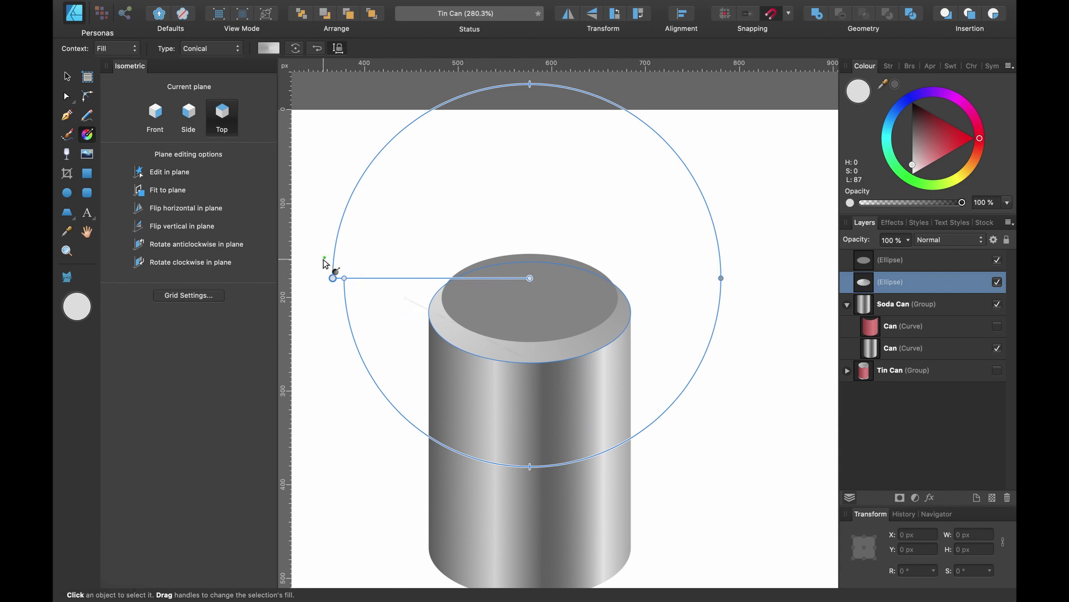
left_click_drag(332, 278, 530, 140)
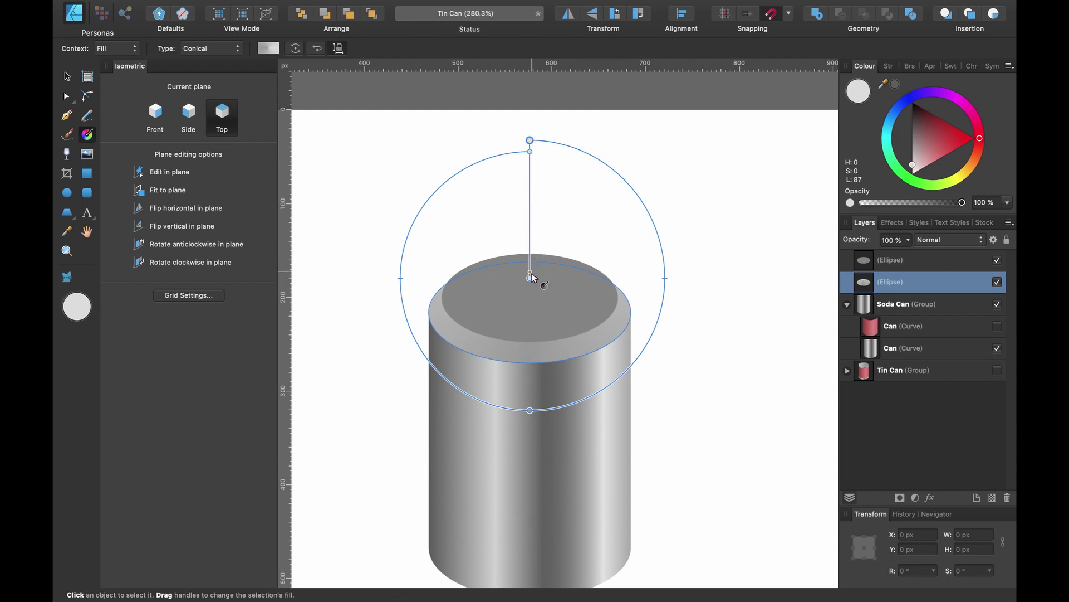
left_click_drag(530, 277, 529, 261)
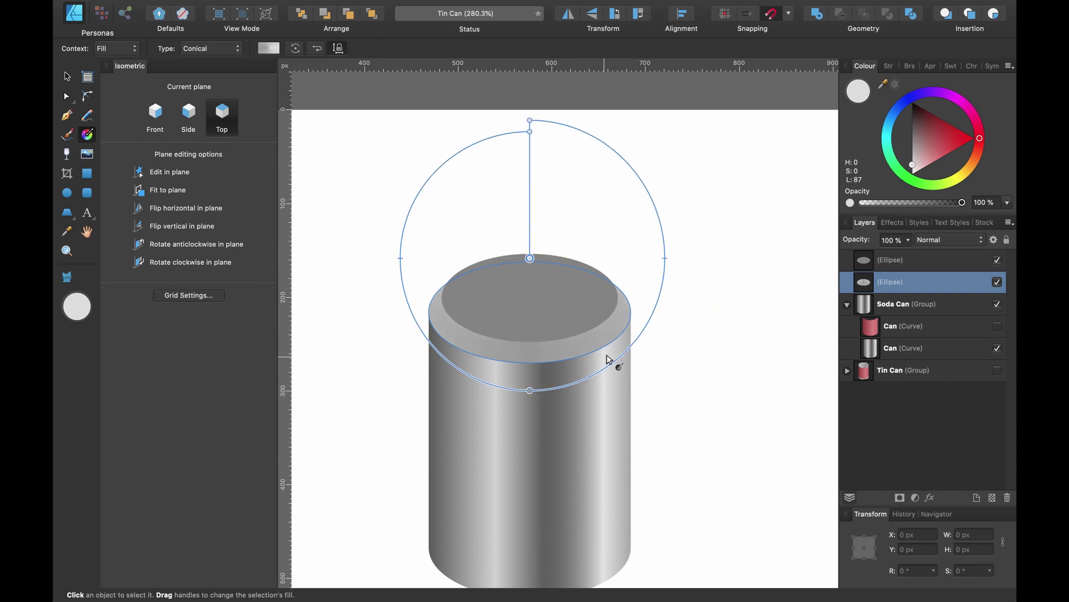
- Add a gradient stop on the lower-right part of the conical arc and lighten it to lightness 93
left_click(631, 348)
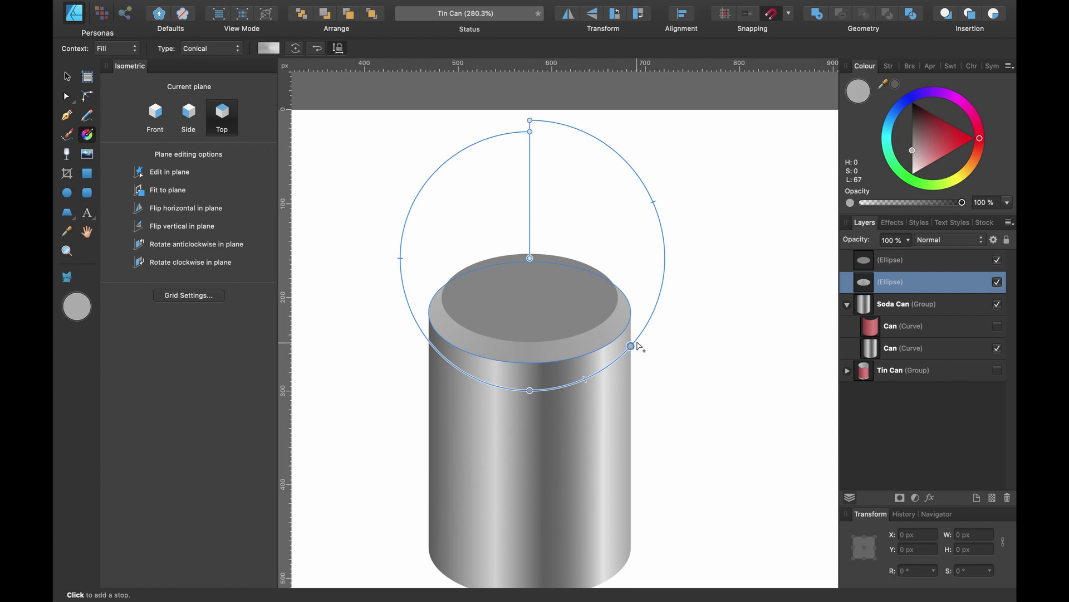
left_click(915, 148)
left_click_drag(915, 148, 871, 189)
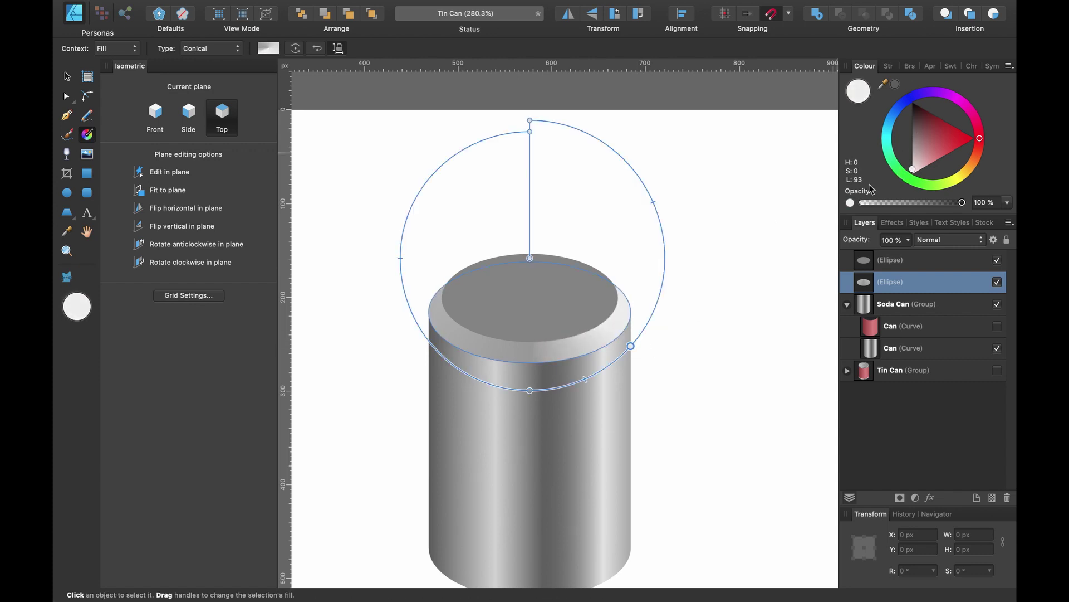
- Add a dark stop with lightness 49 between the bottom and bright right stops, then shift it closer to the bright one
left_click(577, 383)
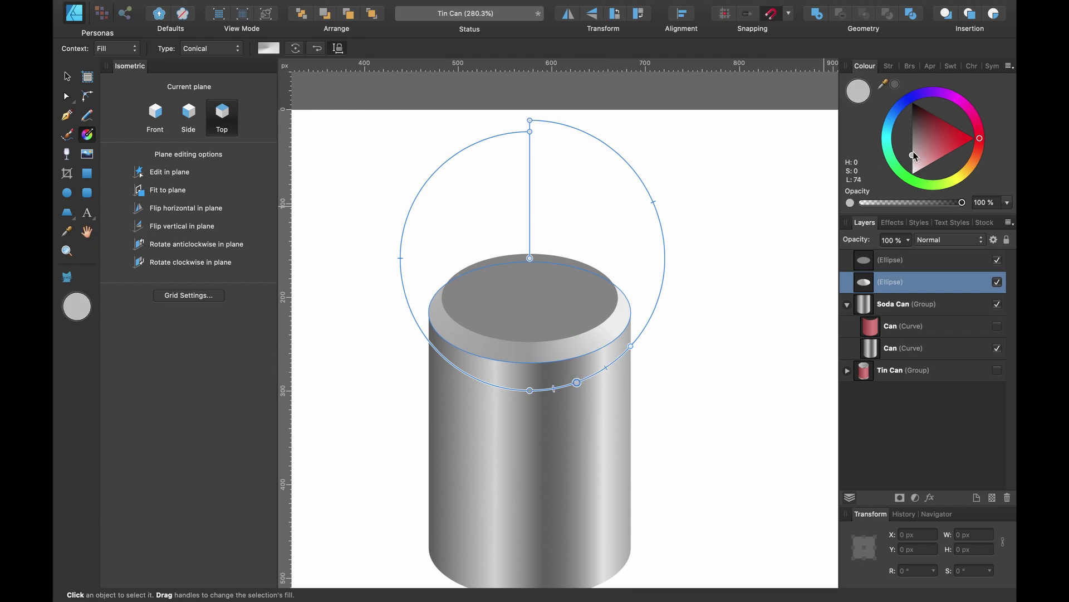
left_click_drag(914, 155, 902, 136)
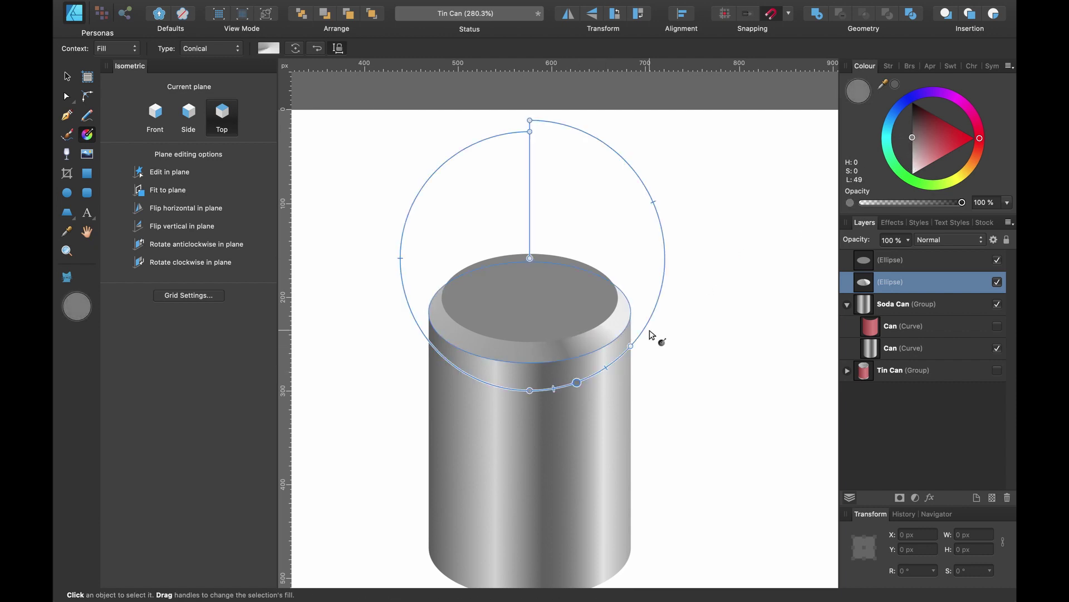
left_click_drag(577, 382, 606, 369)
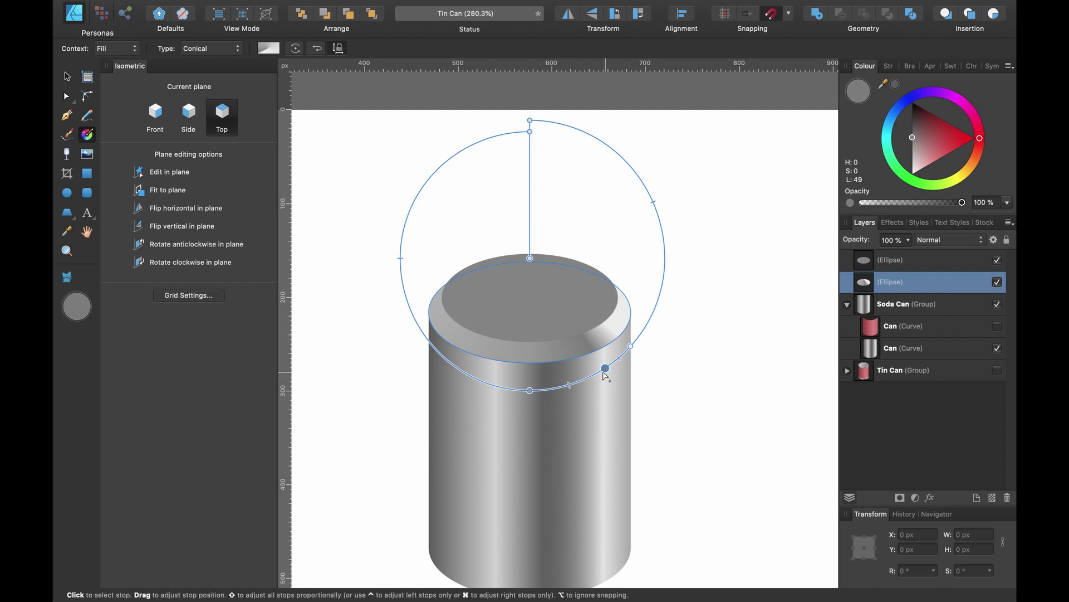
- Add a light stop (lightness 85) and a dark stop (lightness 42) on the arc's lower-left, moving the light one towards the dark one
left_click(468, 374)
left_click_drag(911, 147, 912, 164)
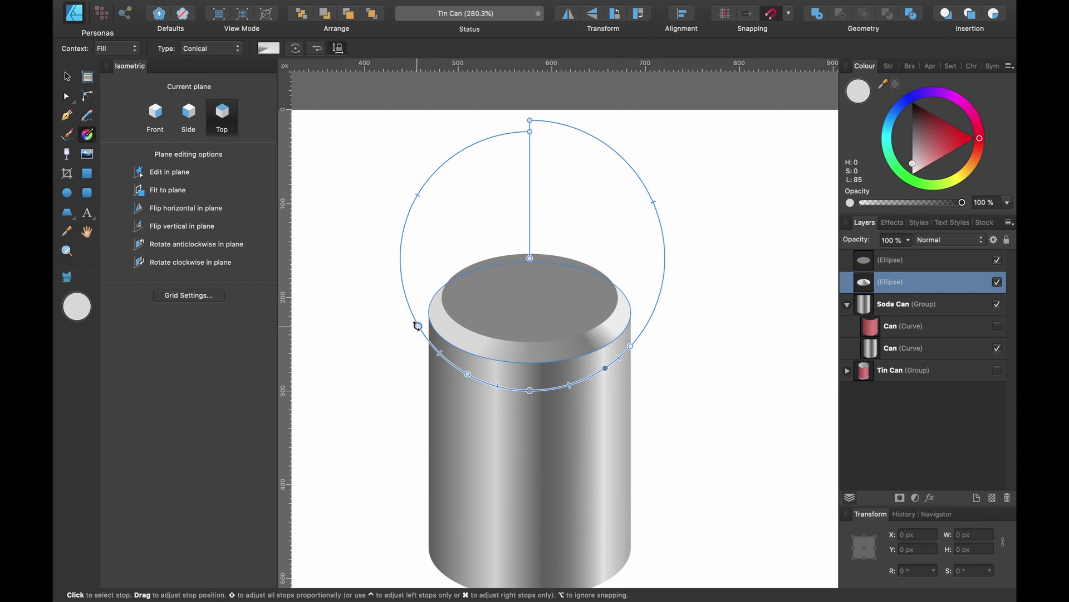
left_click_drag(912, 167, 899, 132)
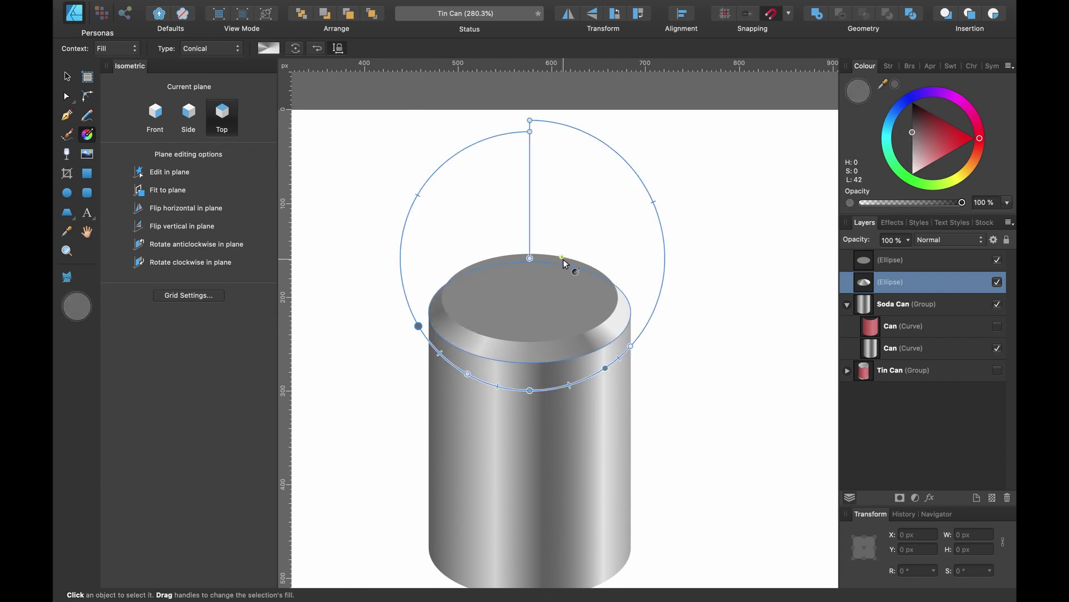
left_click(451, 362)
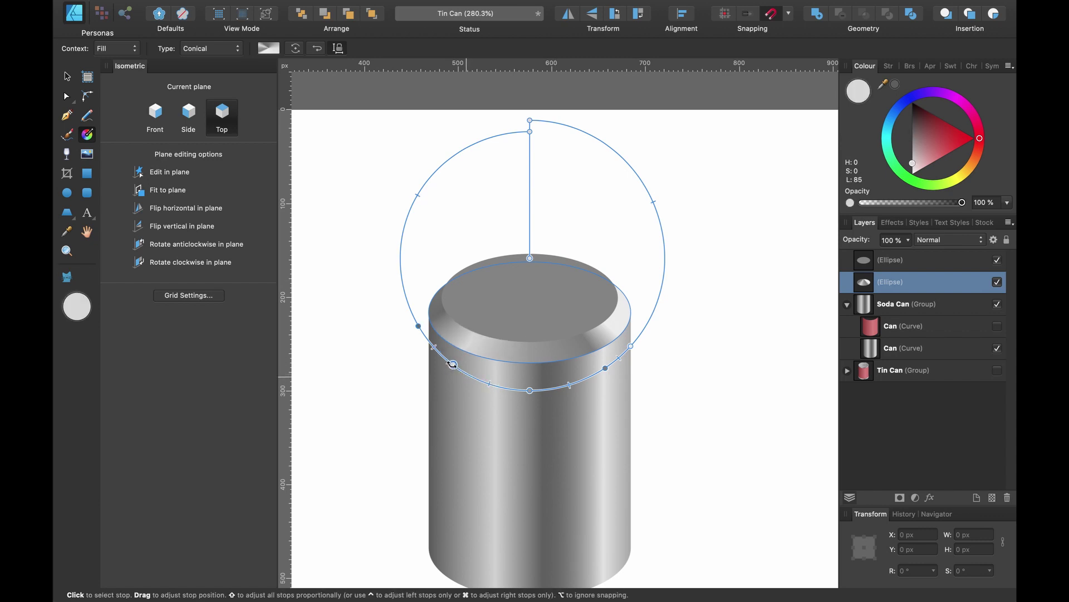
- Add another stop on the right of the arc, above the bright stop, and darken it to lightness 71
left_click(500, 386)
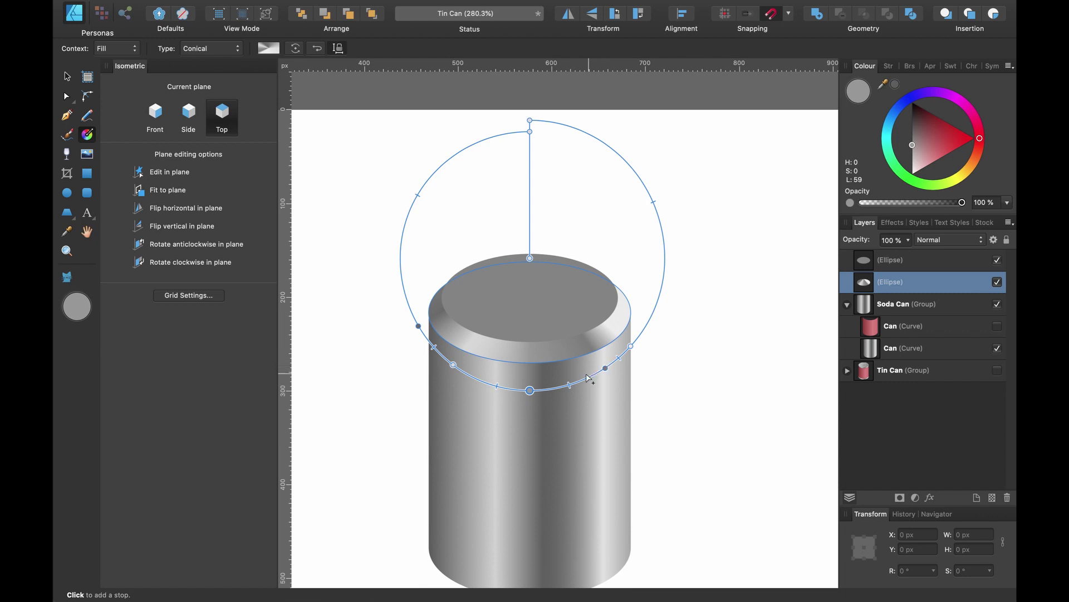
left_click(606, 368)
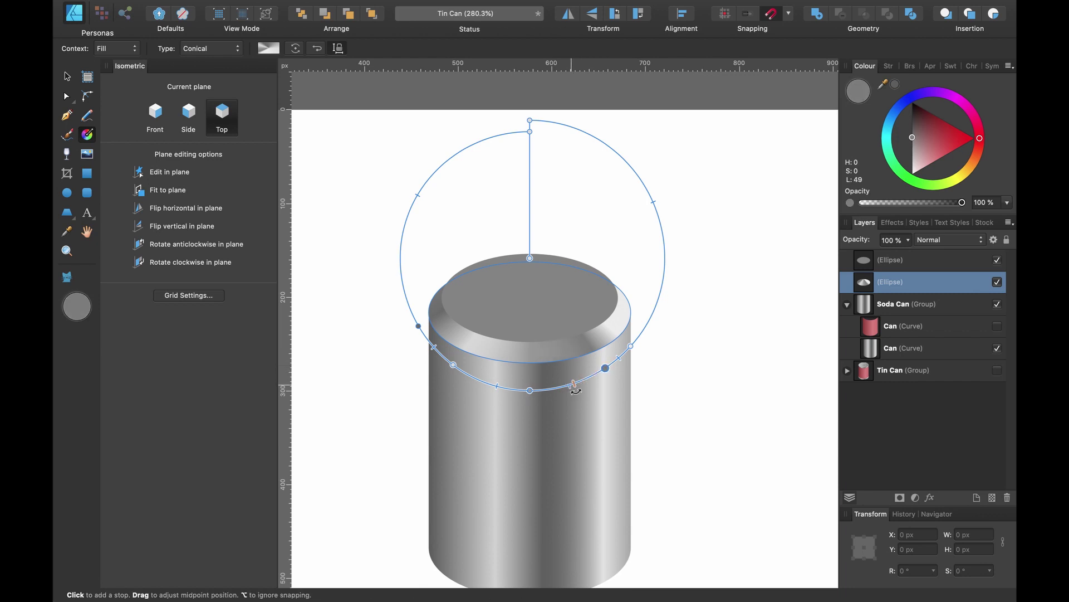
left_click(630, 346)
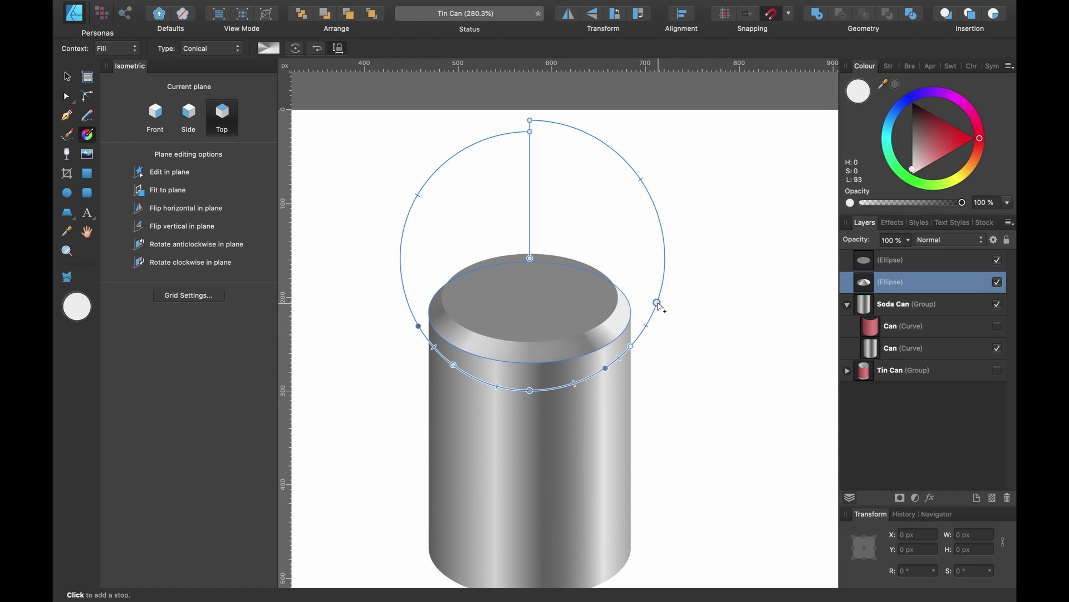
left_click(657, 303)
left_click_drag(916, 168, 913, 160)
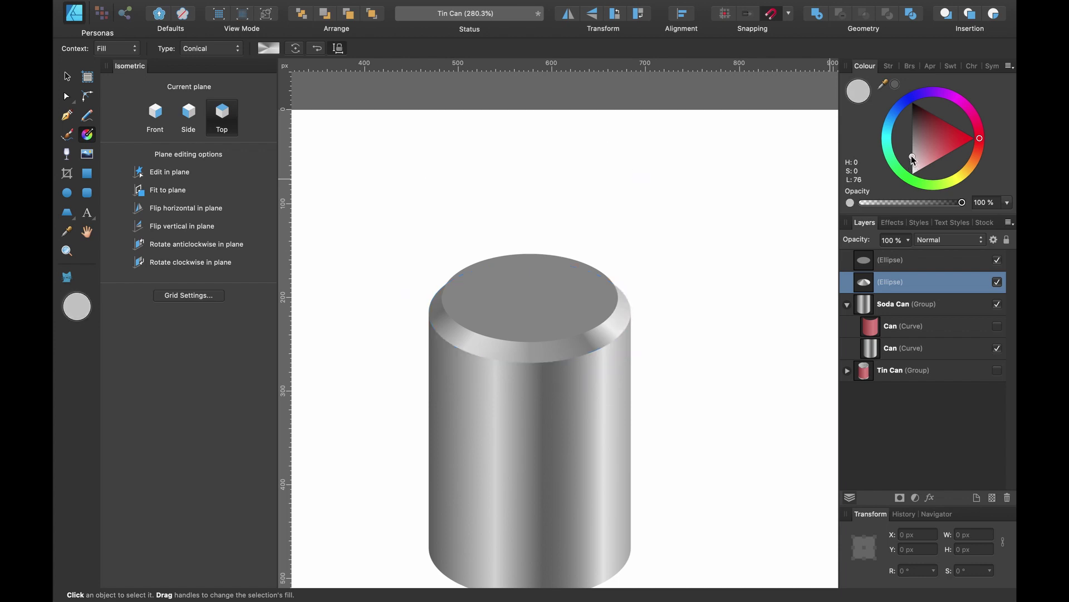
scroll(605, 305, "down", 3)
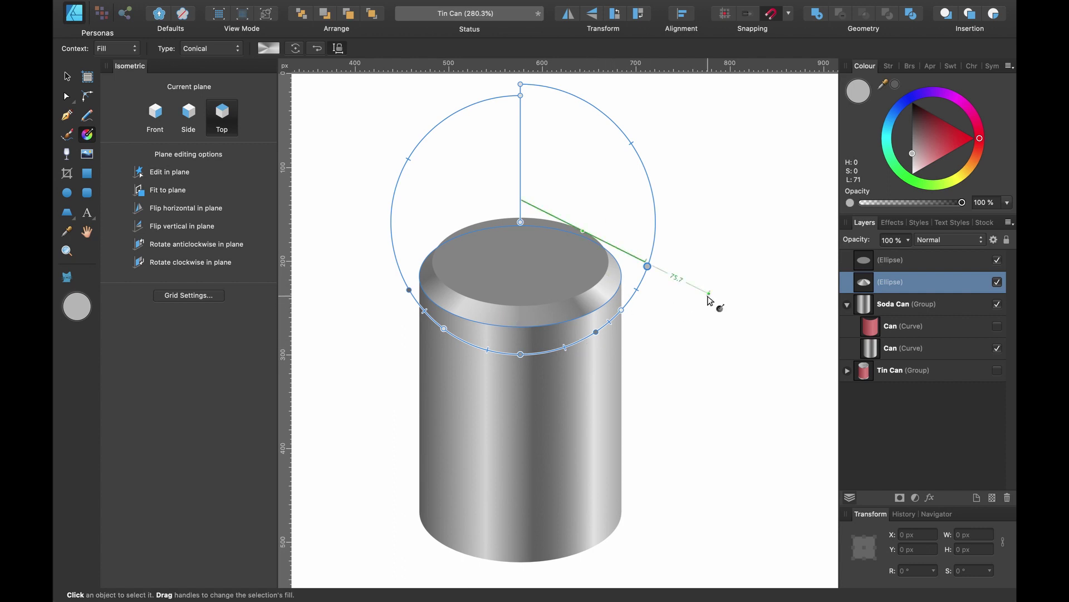
- Draw a circle about 265 px in diameter beside the can and fill it with light grey at lightness 80
left_click(874, 262)
scroll(516, 249, "right", 2)
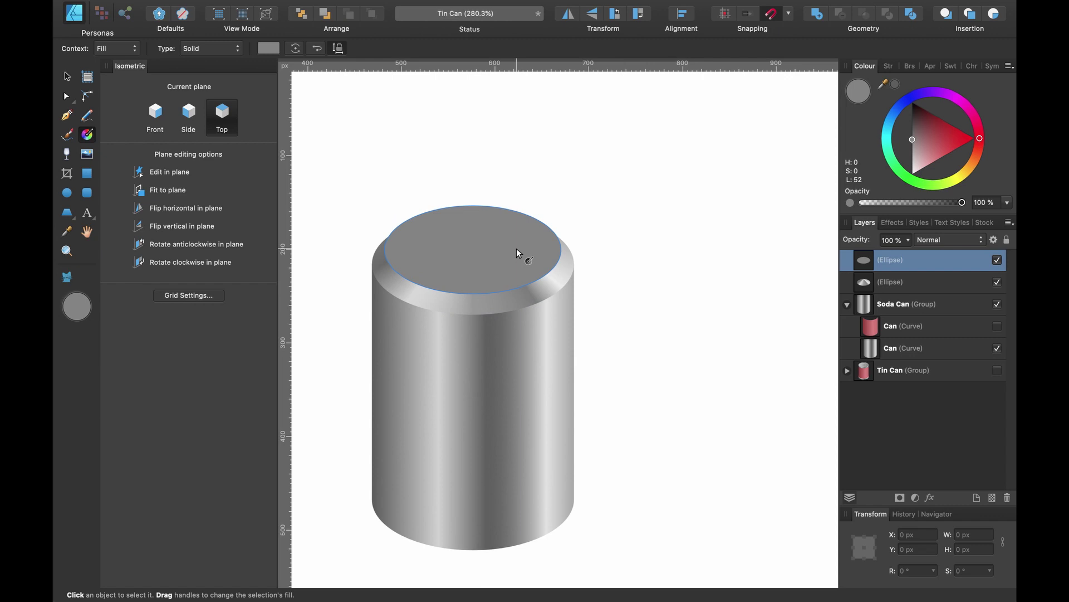
key("v")
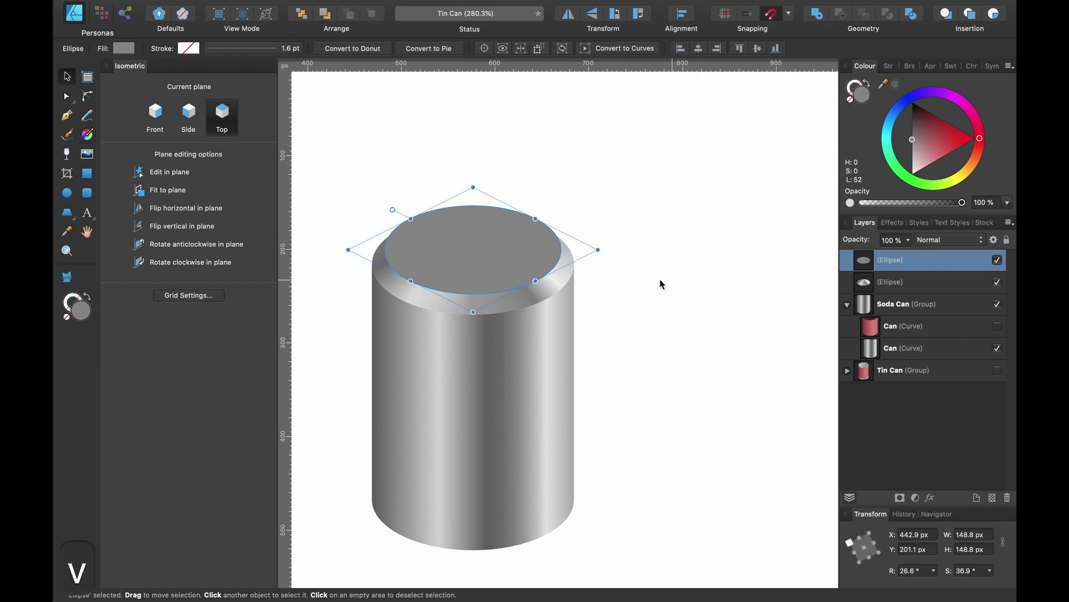
left_click(686, 243)
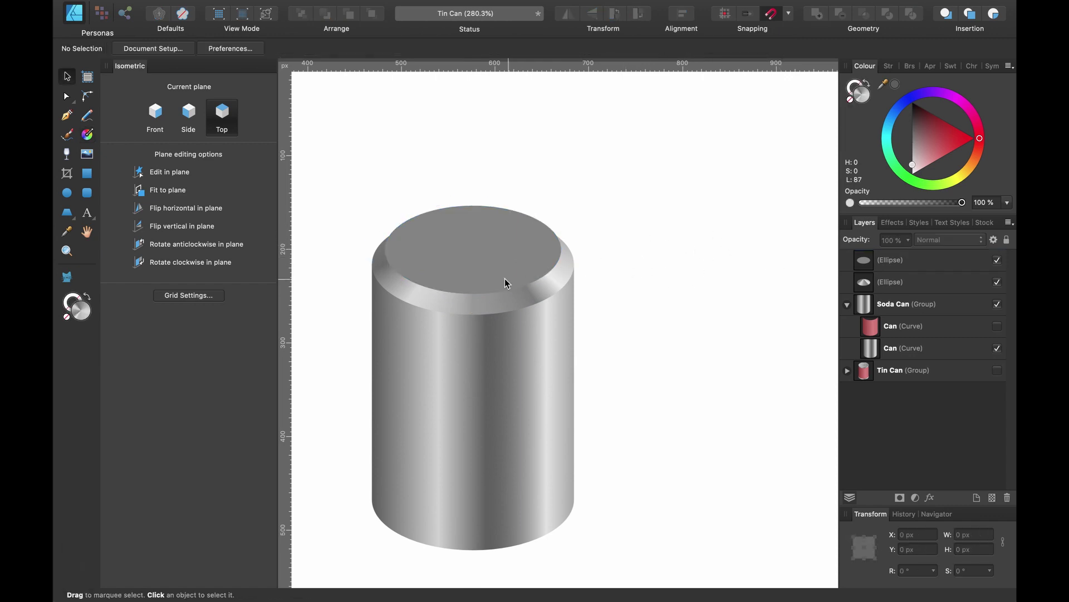
left_click(68, 193)
scroll(595, 243, "down", 3)
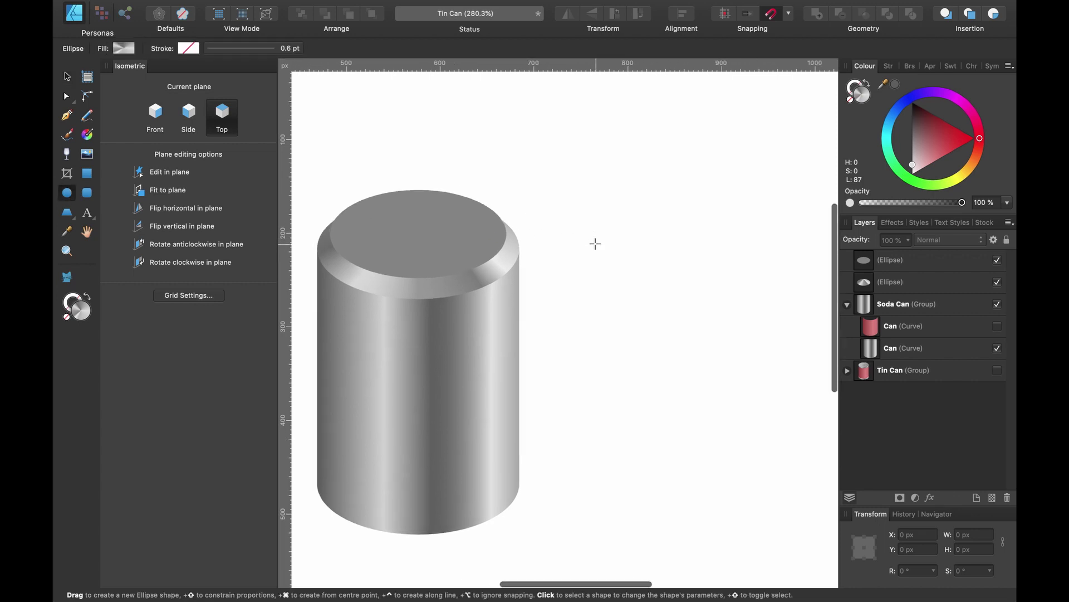
scroll(595, 244, "right", 2)
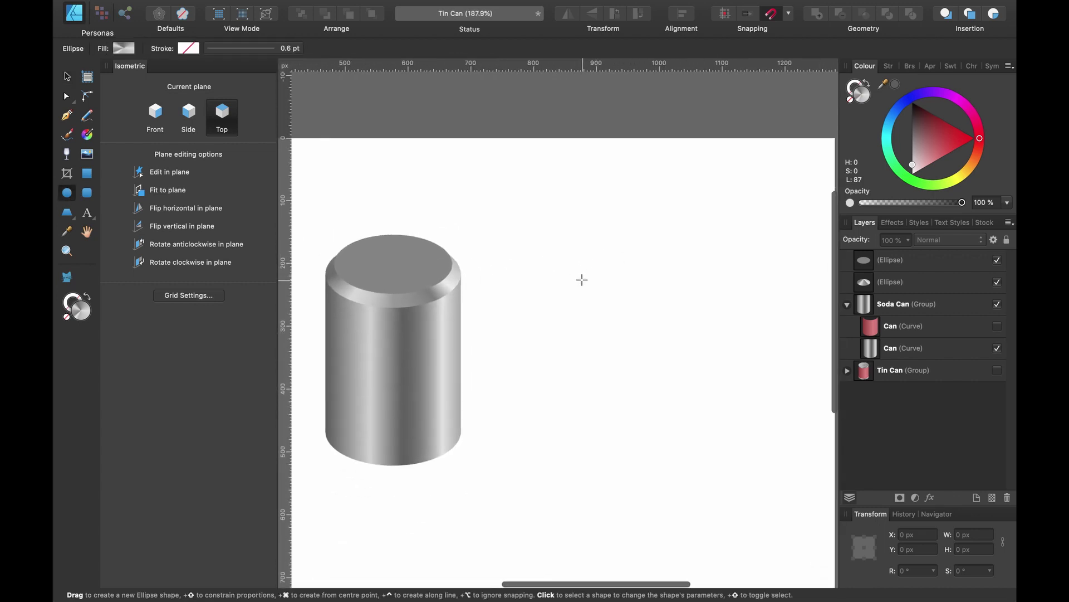
left_click_drag(582, 280, 682, 213)
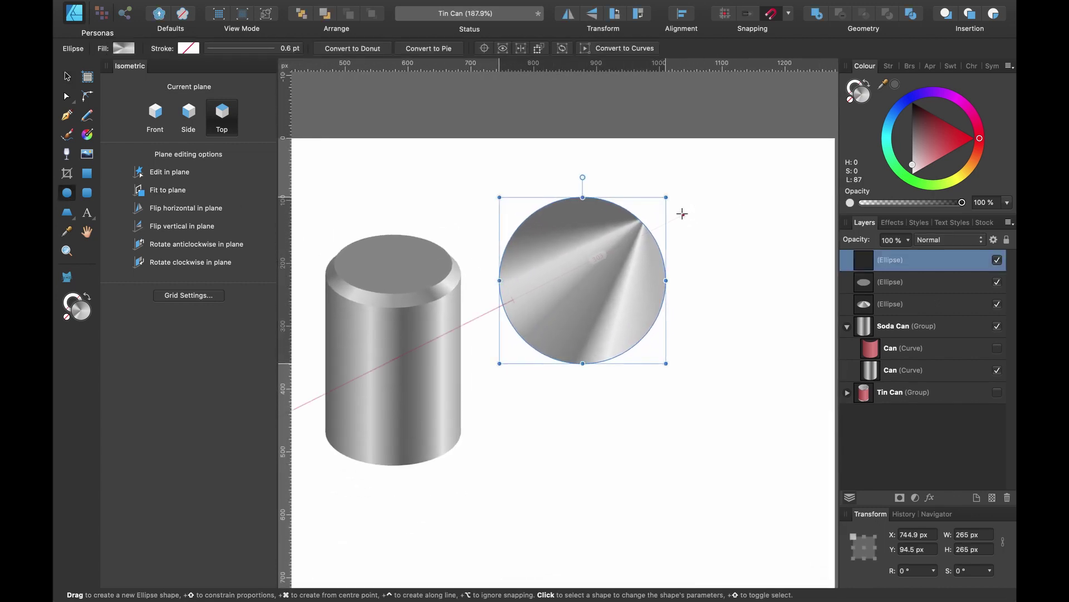
left_click_drag(925, 140, 892, 160)
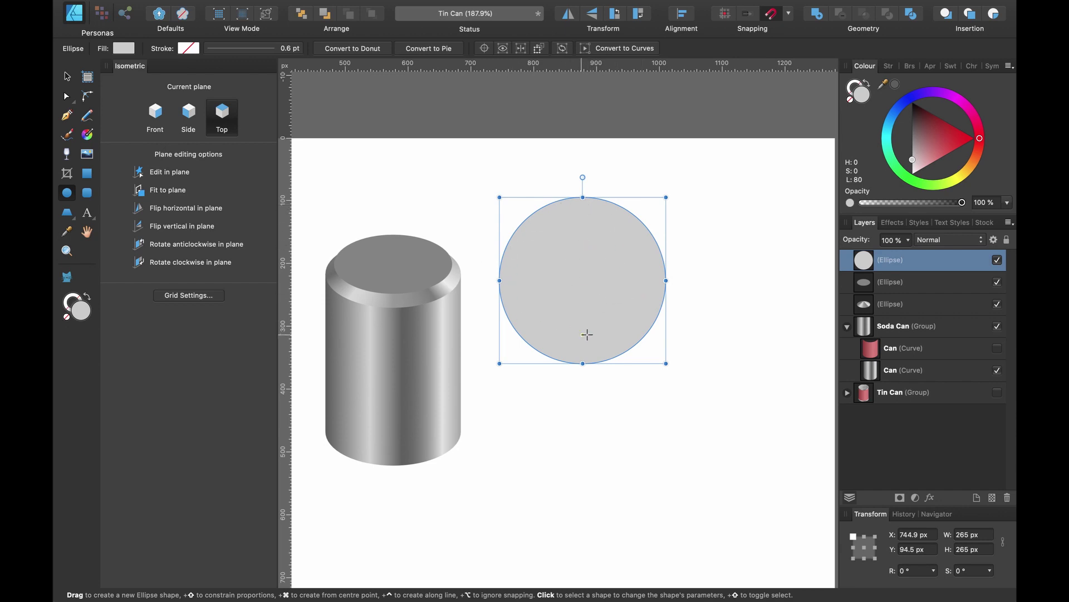
- Move the light grey circle further away from the can, to about X 833 px and Y 138.7 px
scroll(681, 261, "up", 3)
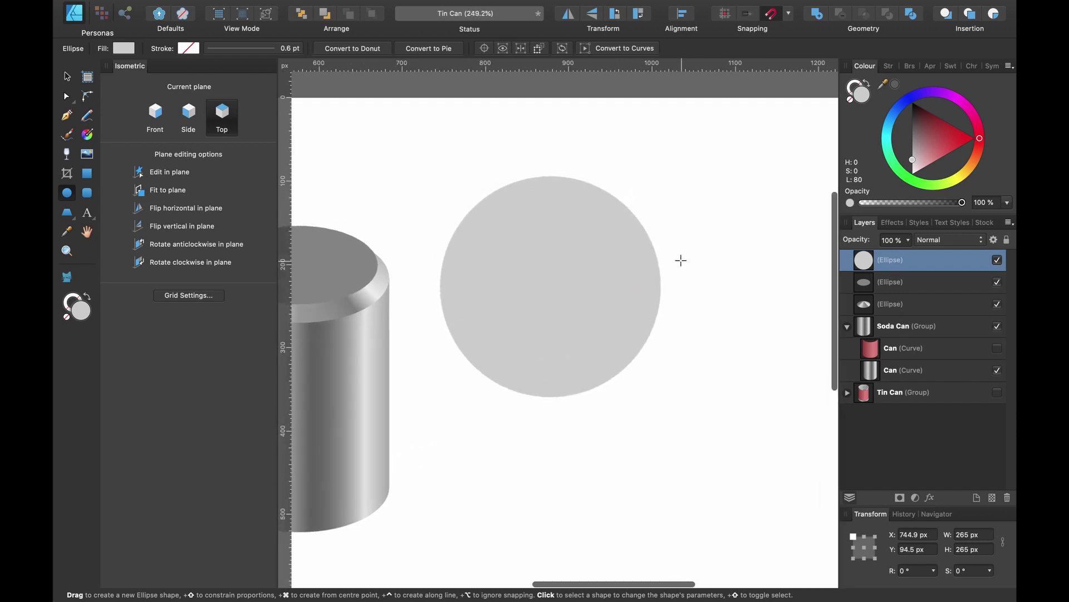
scroll(680, 259, "left", 2)
key("v")
left_click_drag(628, 270, 682, 316)
scroll(682, 316, "right", 3)
scroll(682, 315, "up", 2)
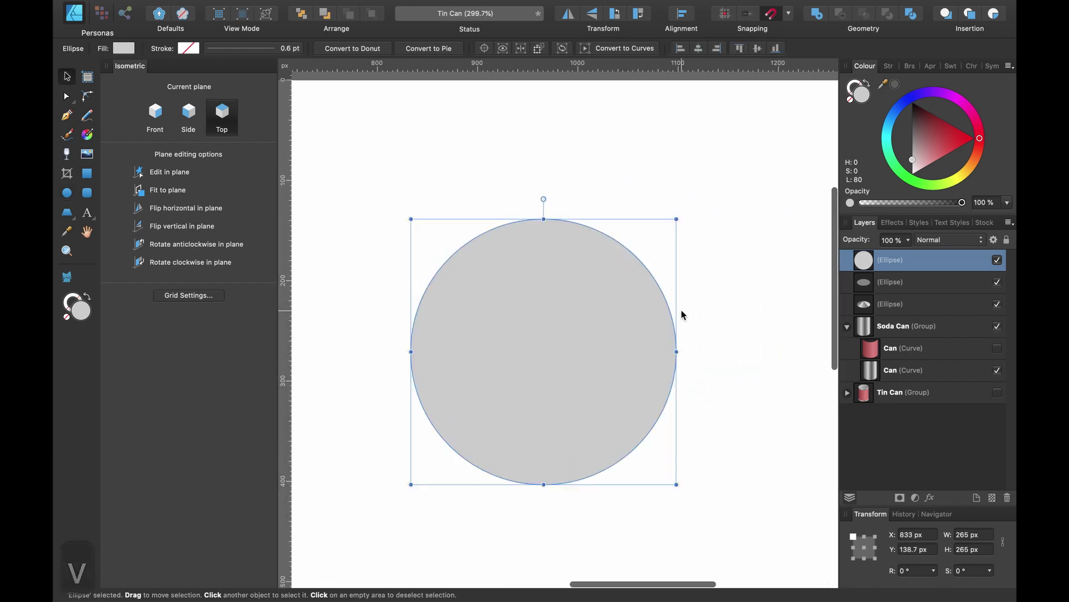
scroll(683, 313, "left", 2)
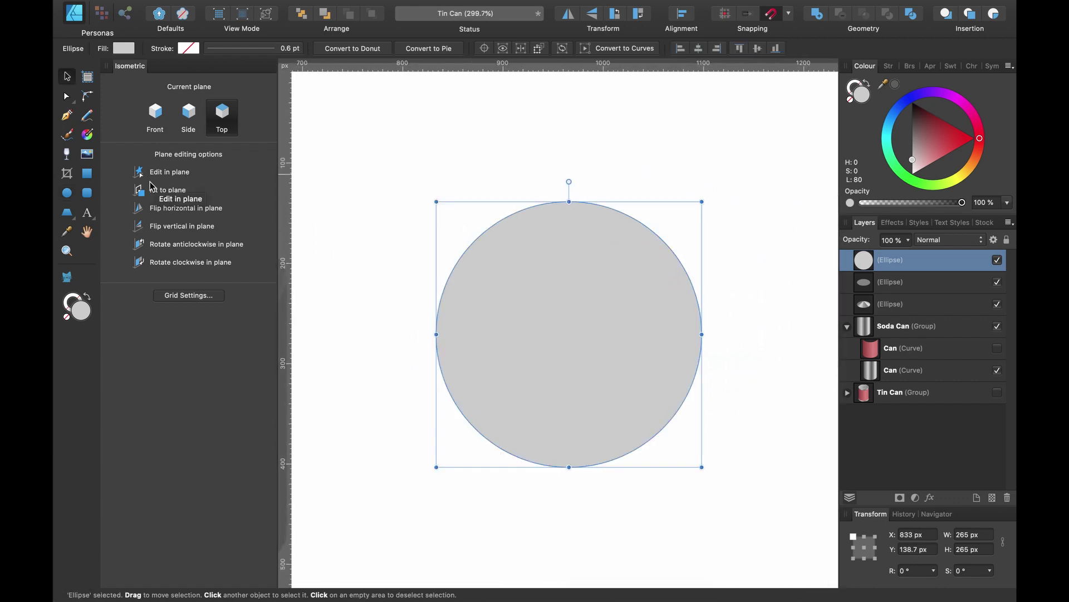
- Draw a trapezoid about 88.3 px square from the circle's centre and fill it with dark grey at lightness 40
left_click(68, 214)
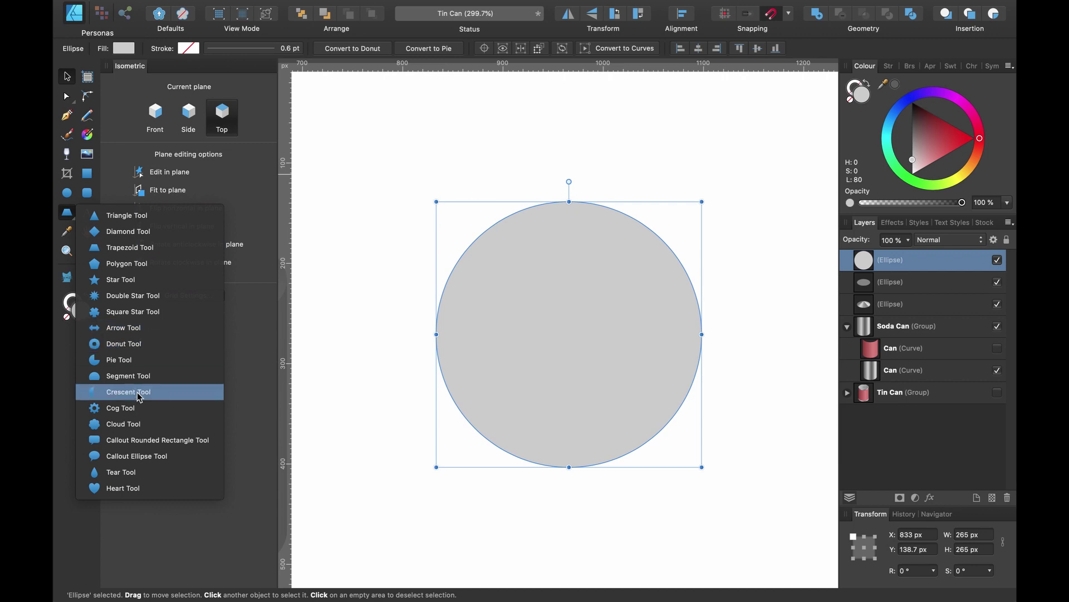
left_click(153, 250)
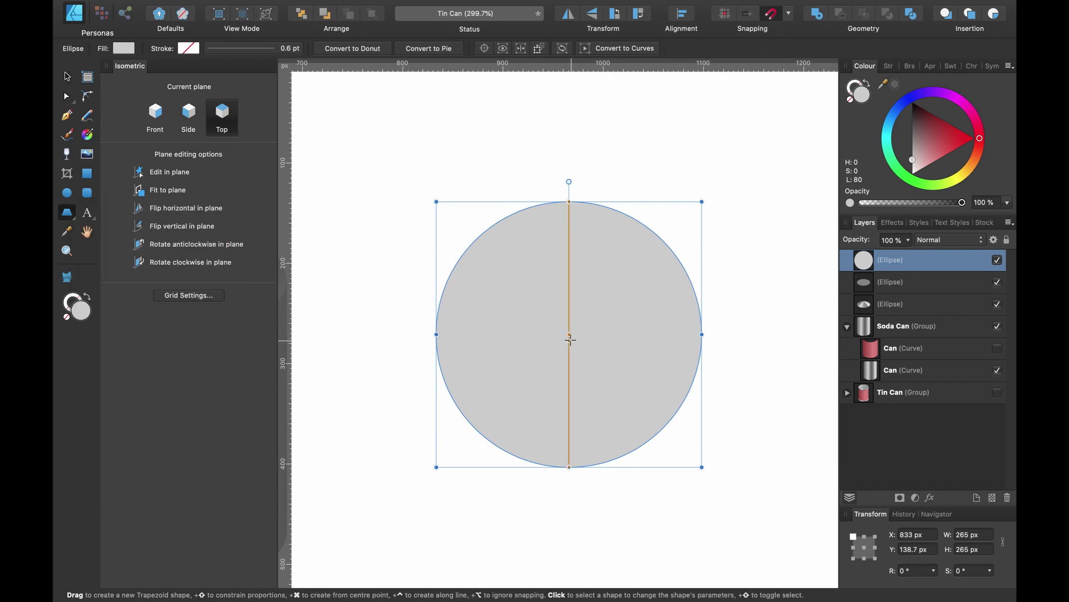
left_click_drag(570, 338, 623, 302)
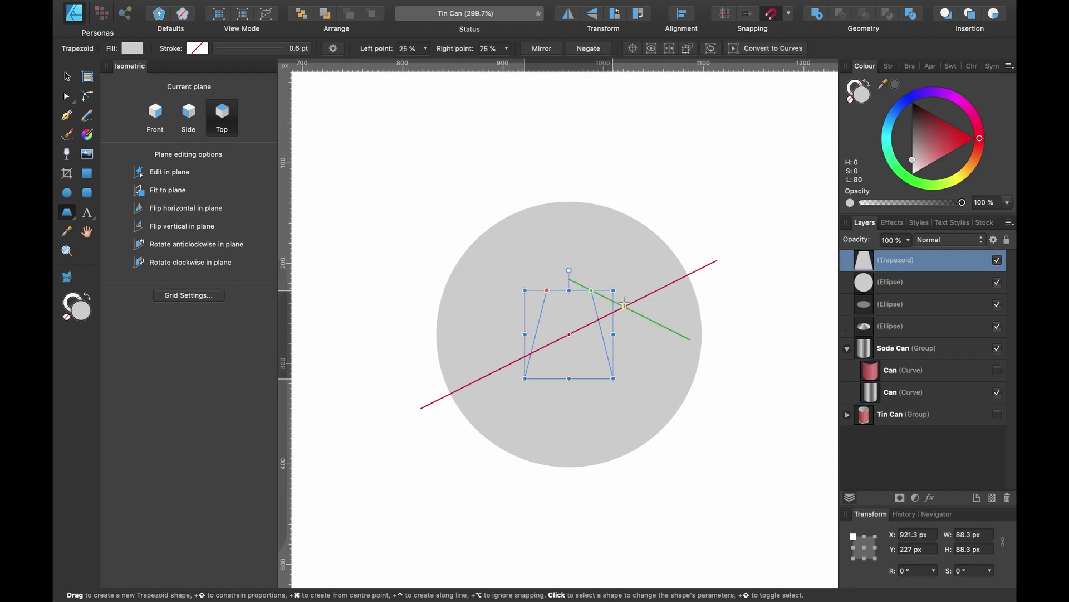
left_click_drag(914, 162, 912, 131)
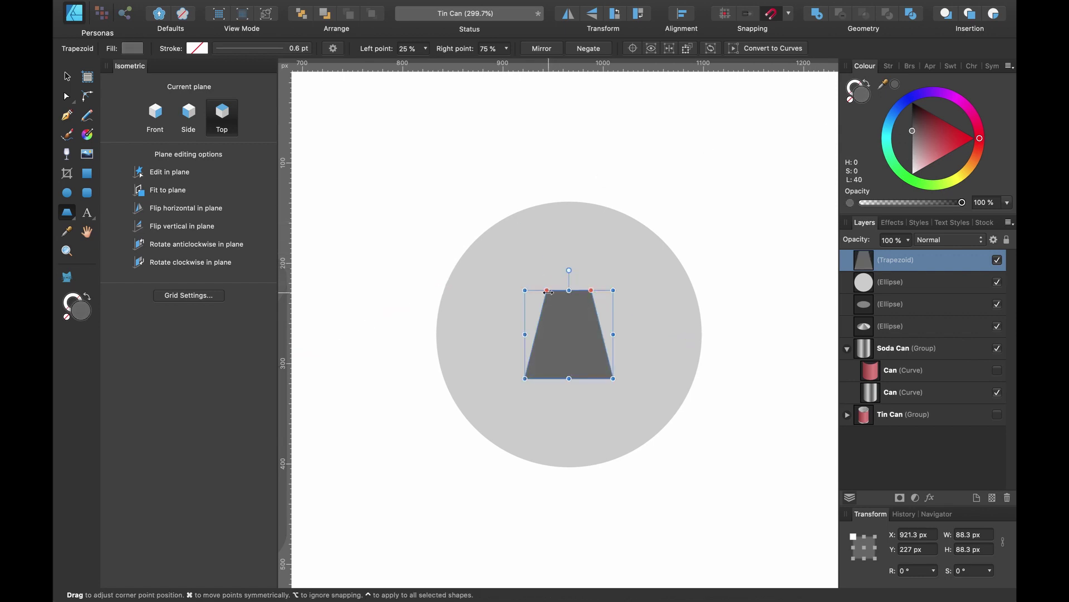
mouse_move(549, 291)
left_mouse_down()
mouse_move(534, 290)
mouse_move(551, 292)
left_mouse_up()
scroll(551, 287, "up", 3)
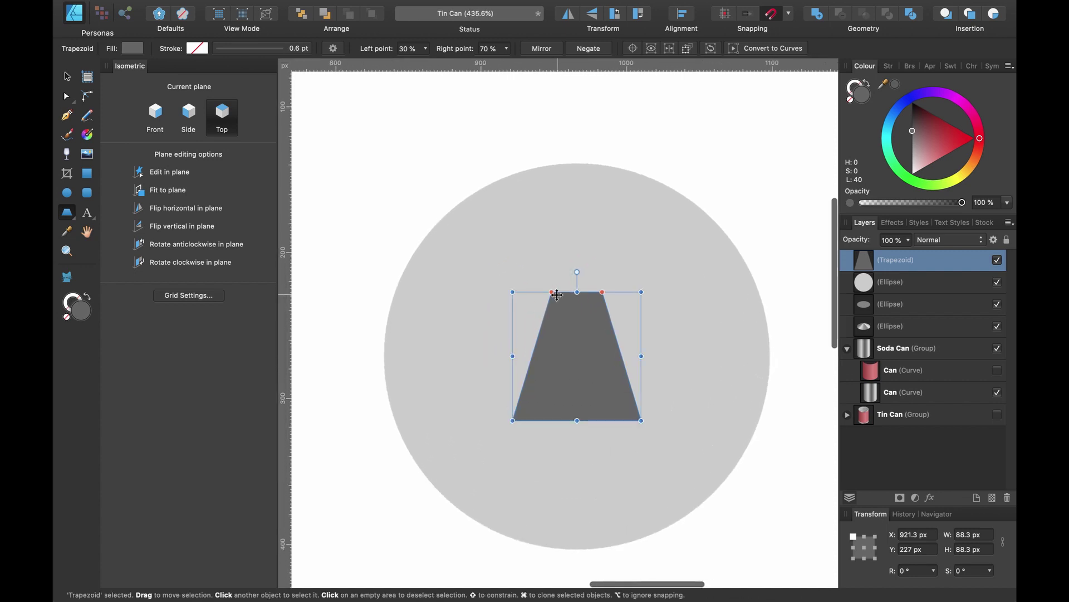
left_click_drag(550, 293, 546, 292)
- Round all four corners of the trapezoid to a radius of about 24.4 px and bake the corners
scroll(547, 293, "right", 3)
scroll(547, 293, "down", 2)
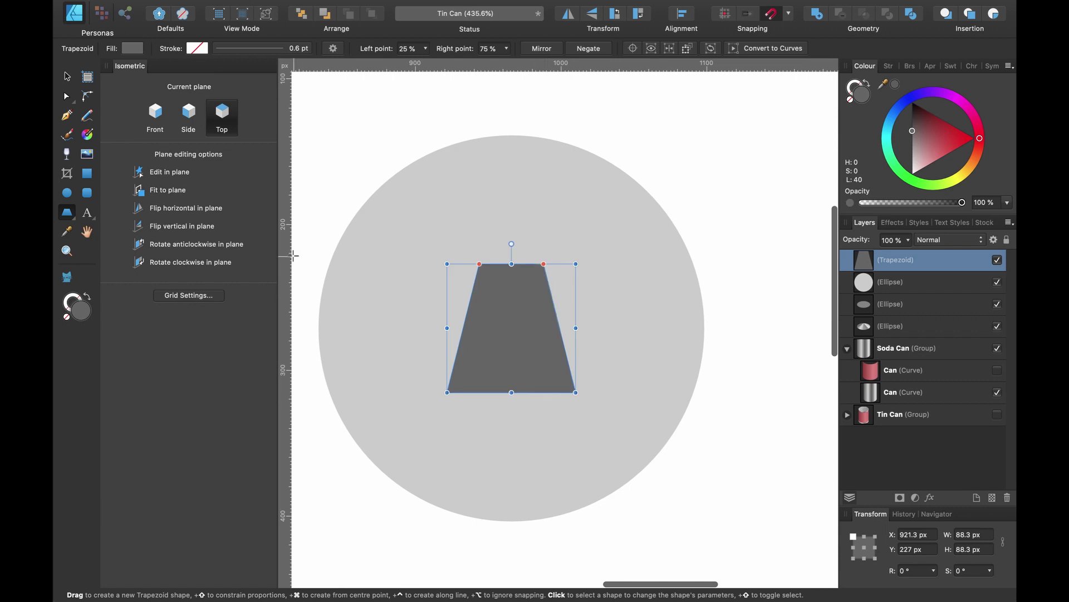
left_click(88, 99)
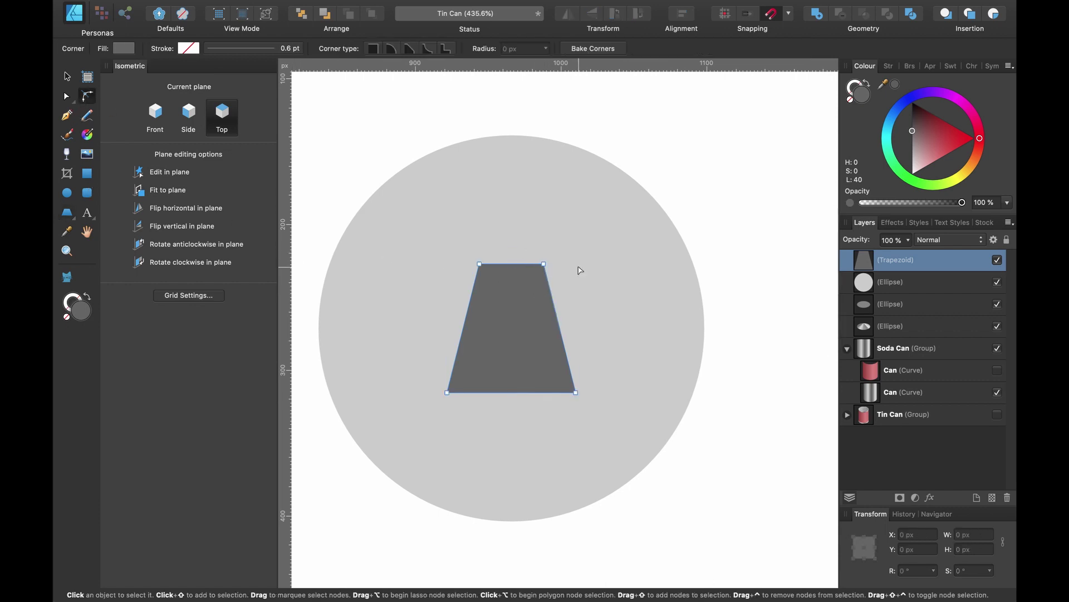
left_click_drag(446, 232, 642, 446)
left_click_drag(577, 393, 531, 354)
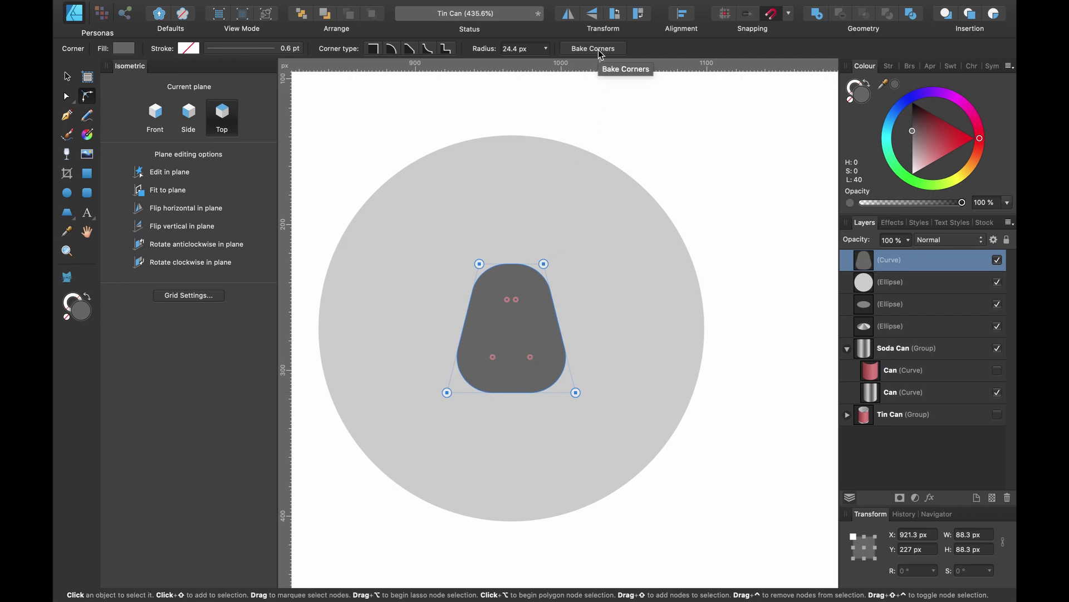
left_click(598, 49)
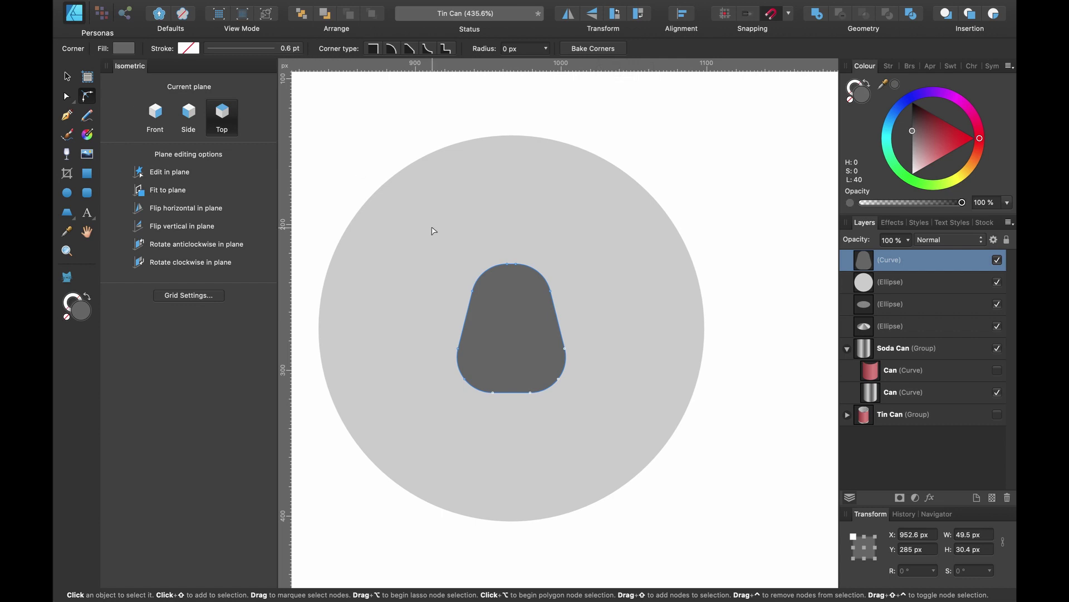
- Draw a centred ellipse about 46.5 by 30.1 px in the lower part of the rounded trapezoid and fill it white
key("v")
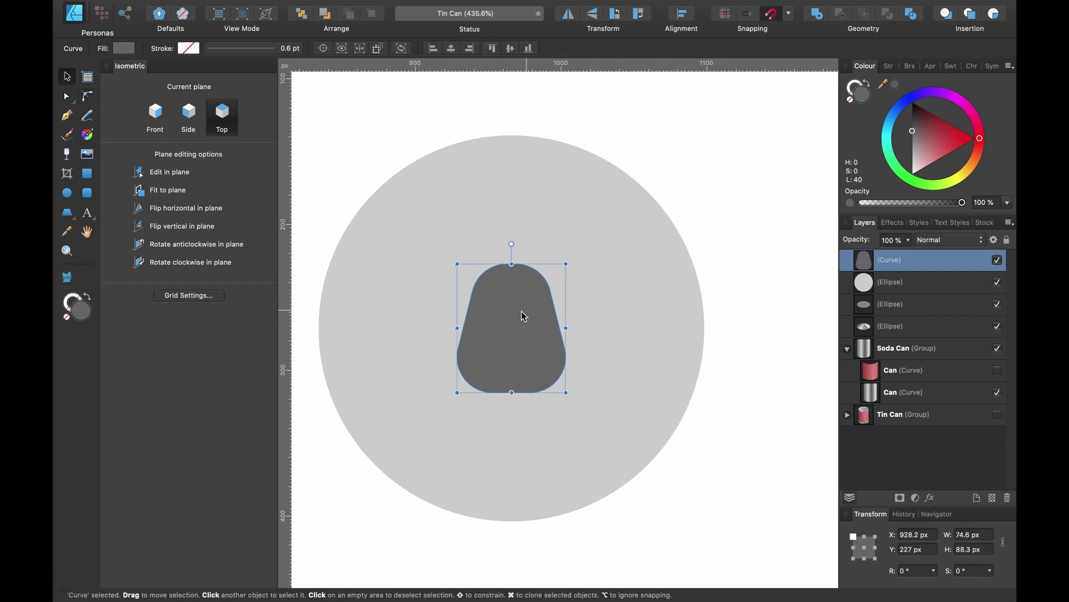
left_click(67, 192)
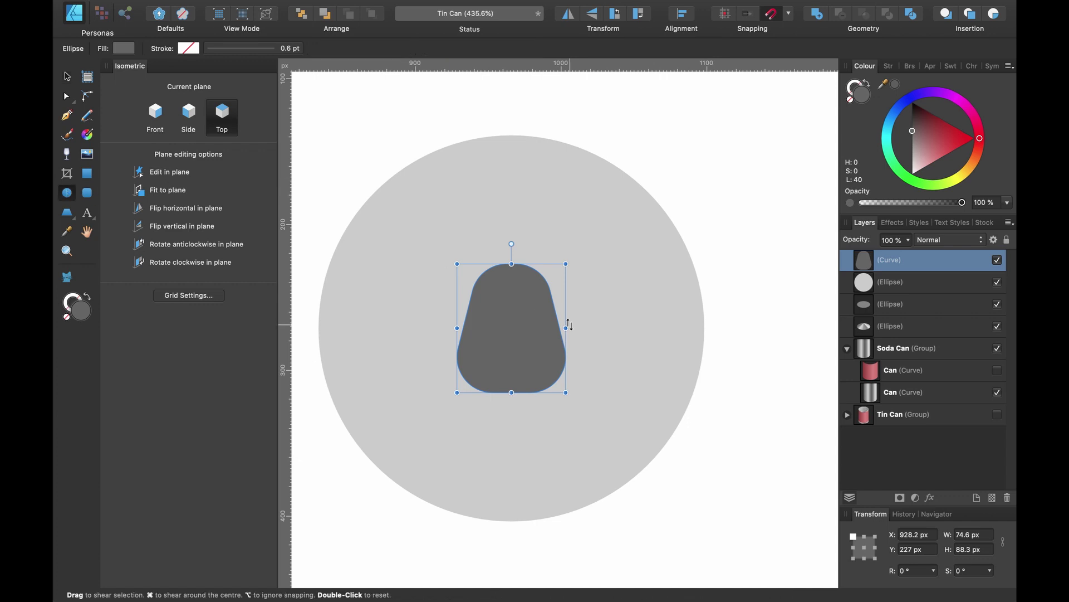
left_click_drag(511, 361, 544, 338)
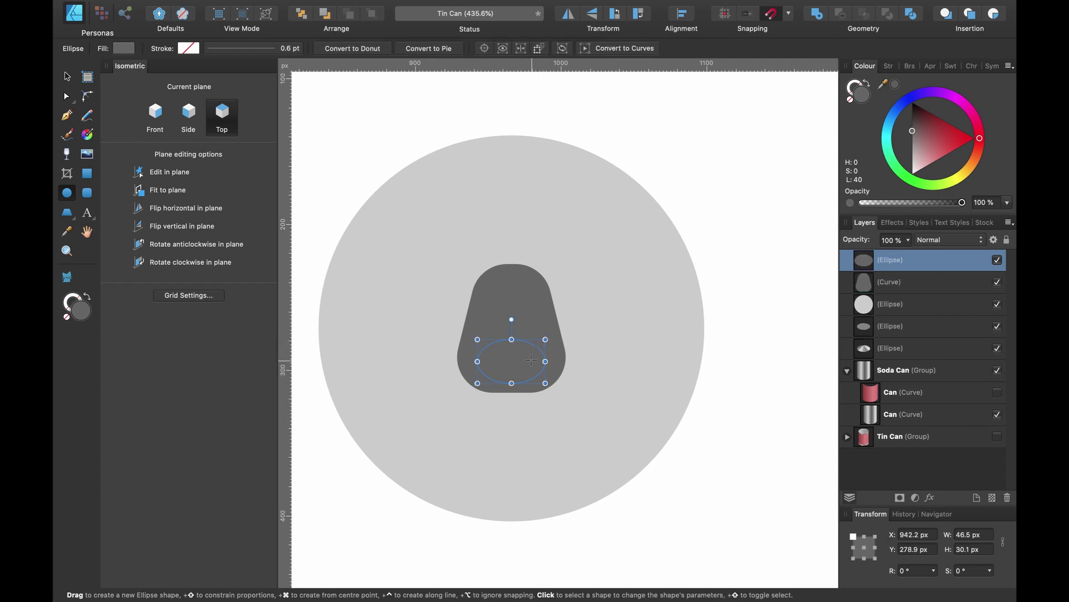
scroll(530, 360, "up", 1)
left_click_drag(934, 131, 872, 175)
- Move the white ellipse up slightly and enlarge it from its centre to about 53.3 by 34.5 px
key("v")
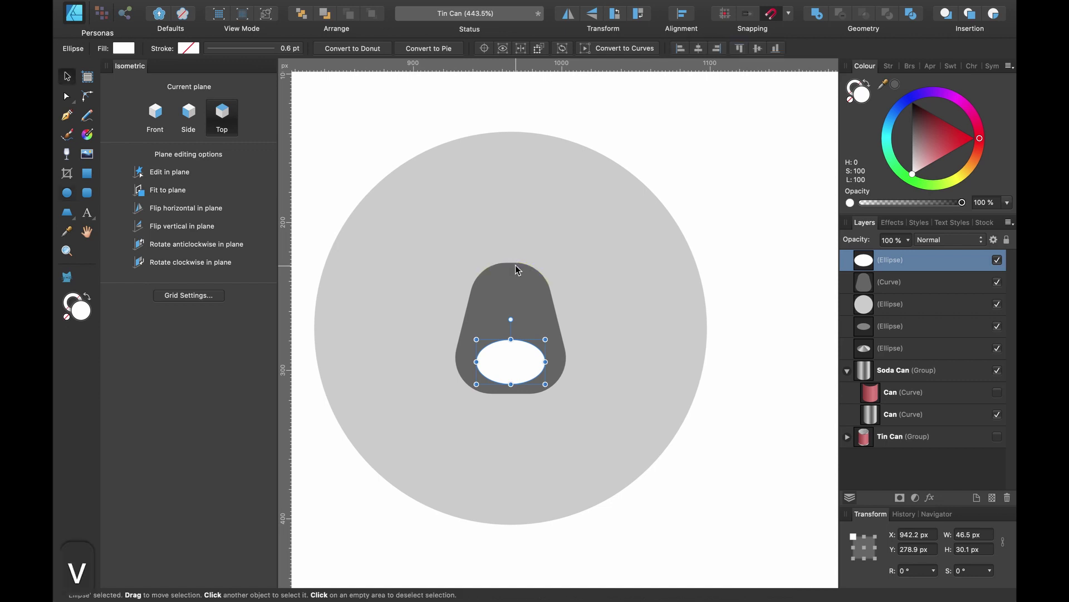
left_click_drag(518, 352, 518, 343)
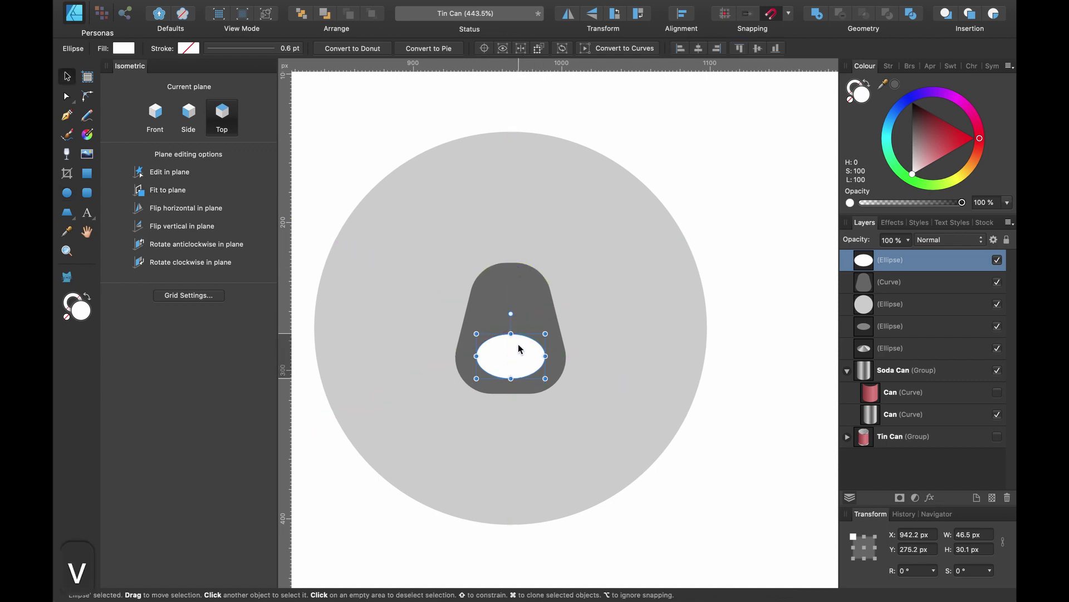
scroll(518, 343, "up", 3)
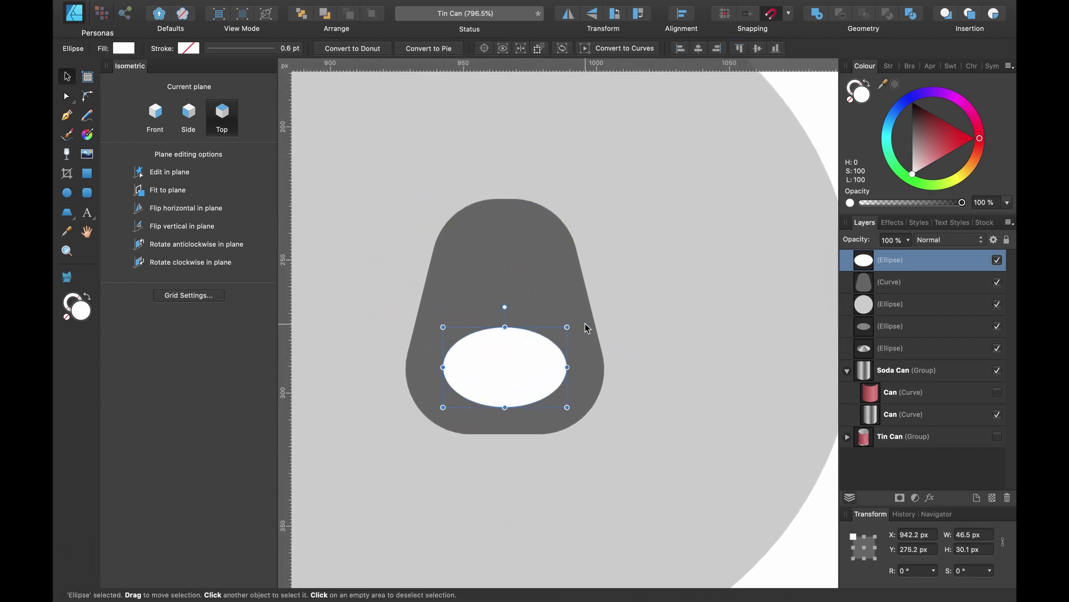
left_click_drag(567, 327, 578, 321)
scroll(580, 326, "left", 3)
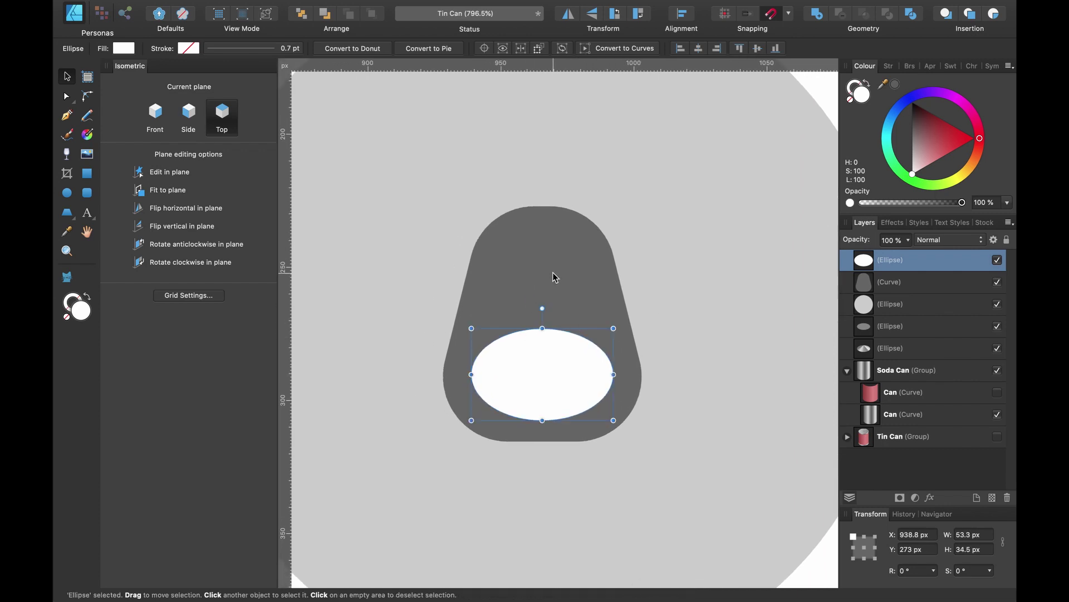
- Duplicate the white ellipse into the upper part of the rounded trapezoid and shrink it to a near-circle about 29.8 by 28.7 px
key("super+j")
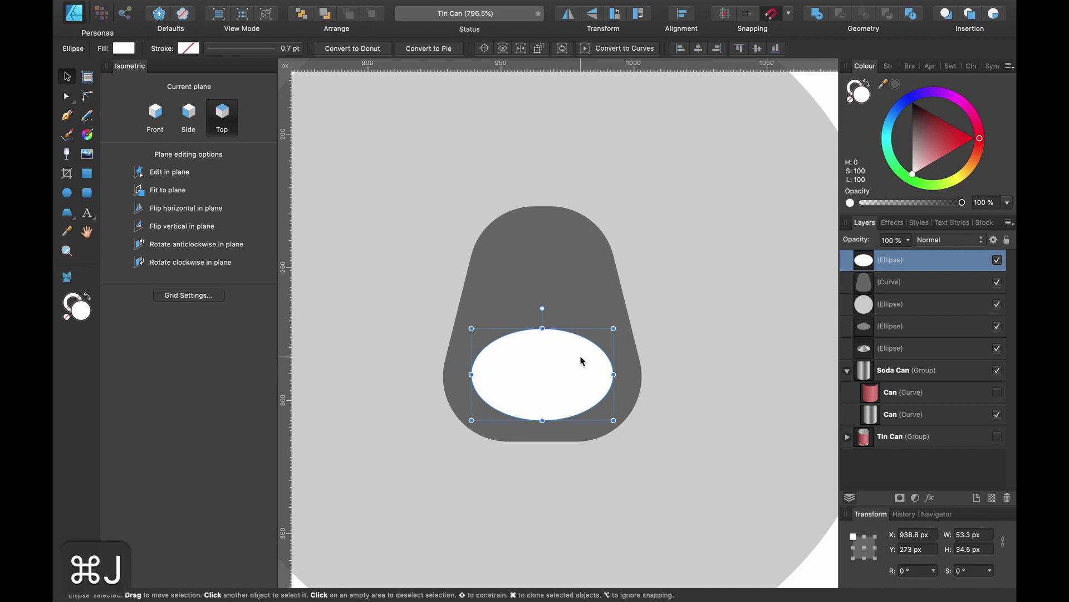
left_click_drag(567, 396, 591, 272)
scroll(592, 271, "up", 2)
scroll(591, 271, "down", 1)
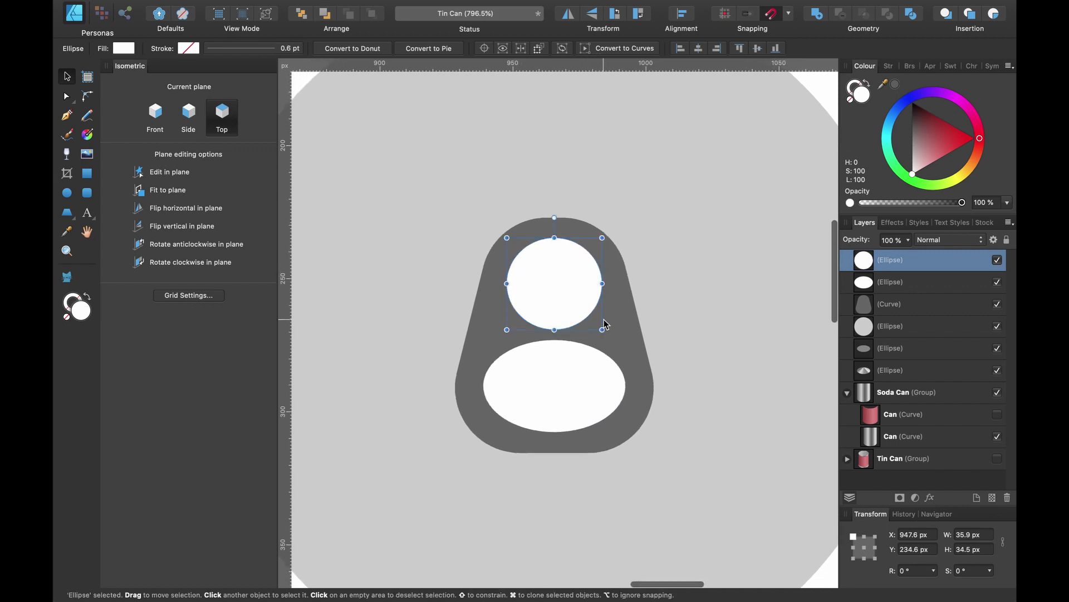
left_click_drag(602, 328, 596, 322)
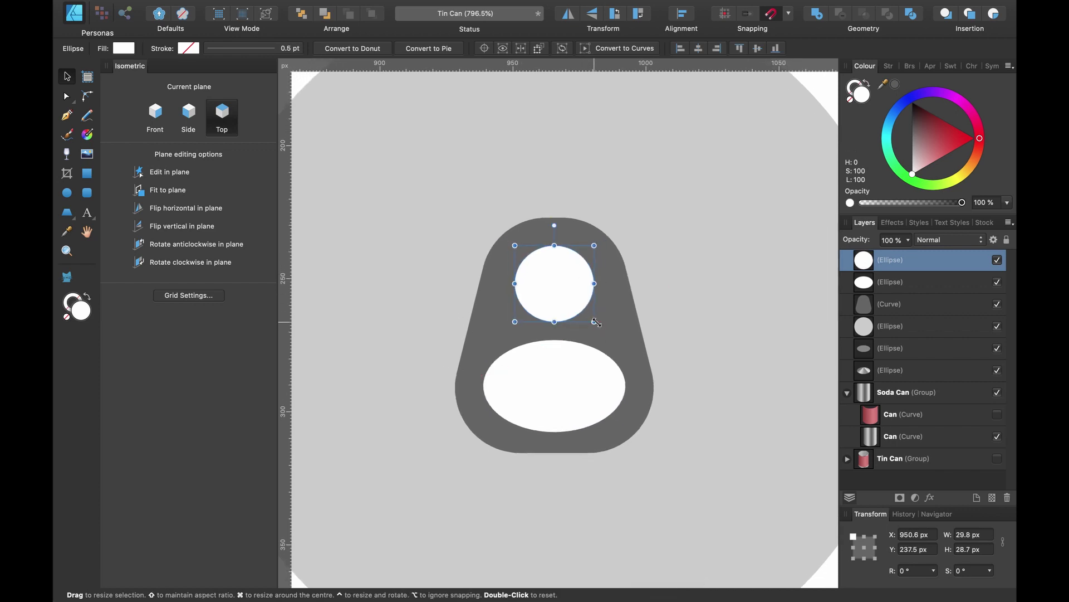
- Duplicate the upper white circle slightly upward, fill the copy grey at lightness 57, and shrink it to about 19.5 by 18.7 px
scroll(597, 322, "up", 3)
scroll(598, 324, "up", 1)
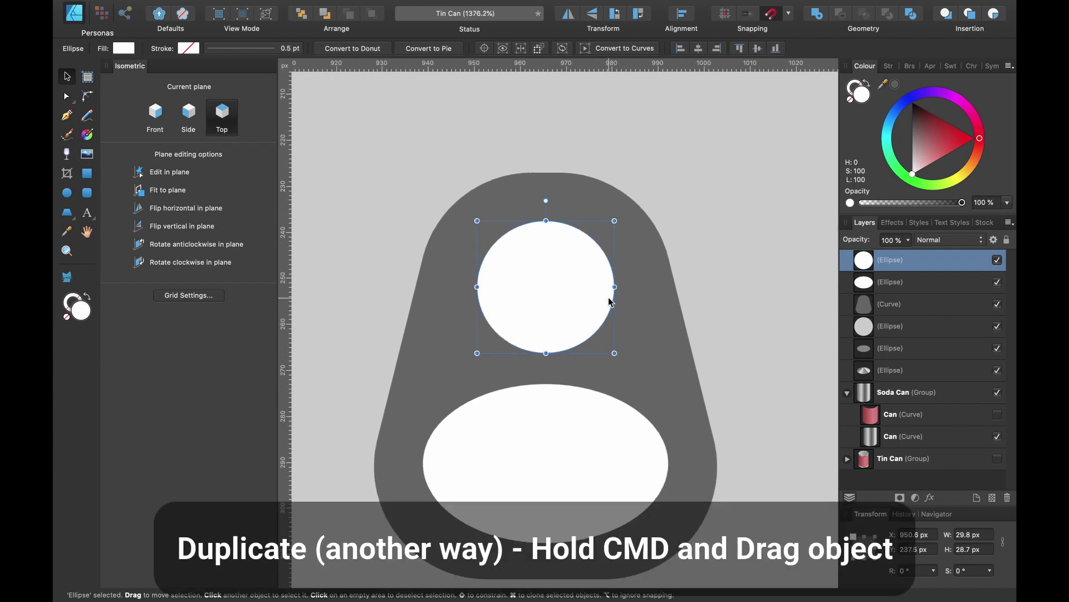
left_click_drag(609, 301, 610, 265)
left_click_drag(931, 152, 904, 144)
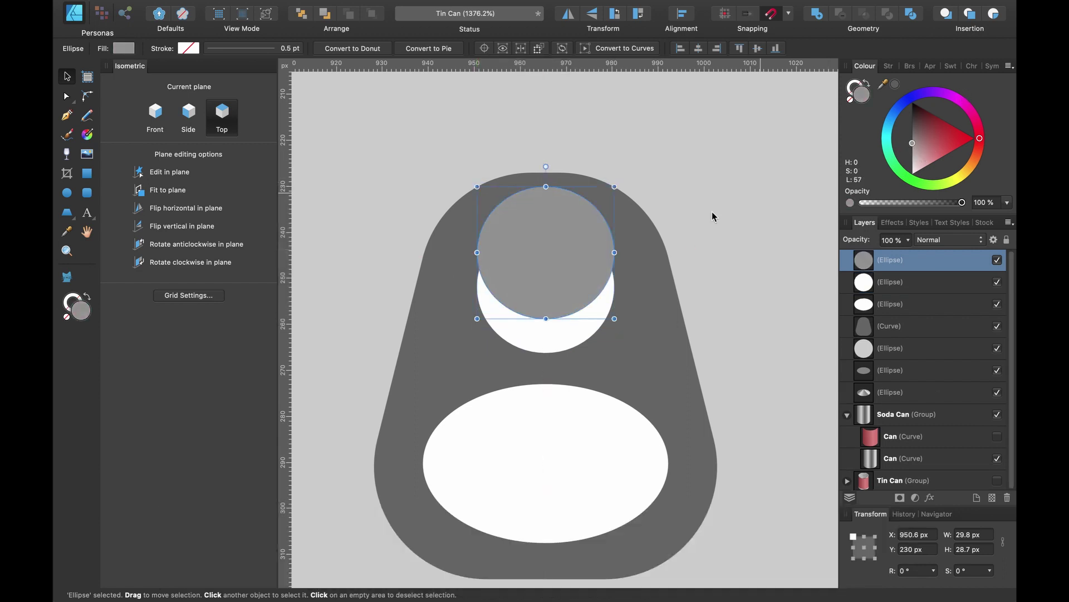
left_click_drag(615, 318, 594, 273)
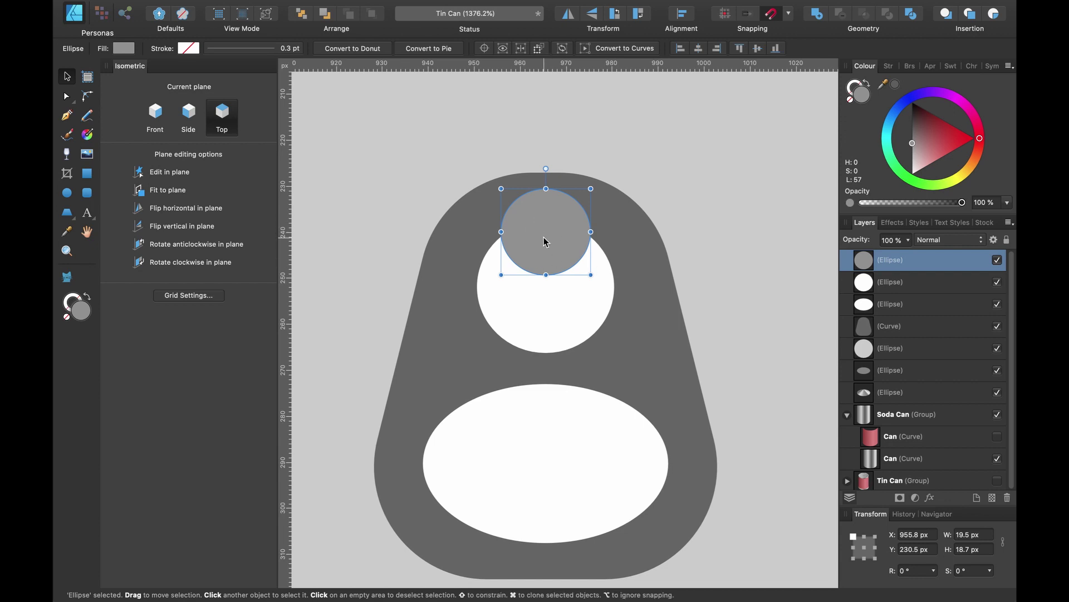
- Subtract the small grey circle from the white circle beneath it to form a crescent
left_click(579, 300, "shift")
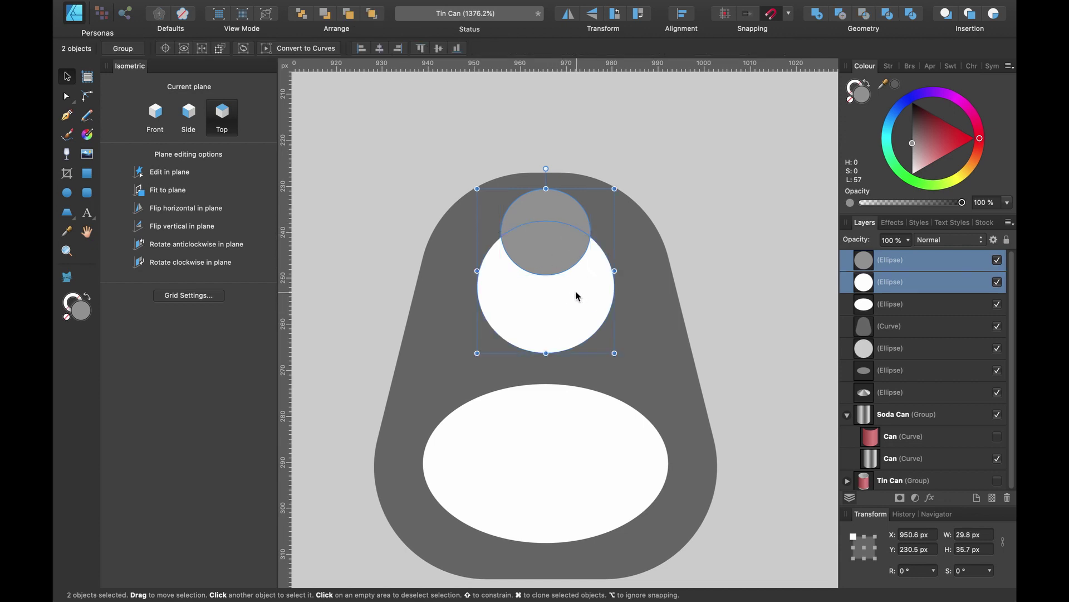
left_click(841, 14)
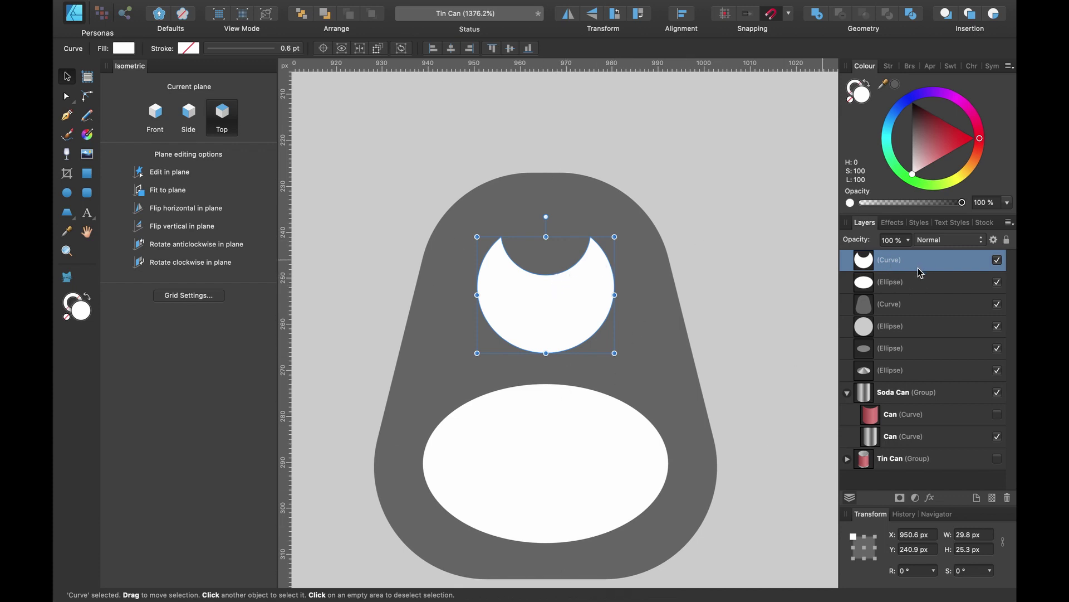
- Subtract the white crescent and white ellipse from the dark grey rounded trapezoid to cut the pull tab's two holes
left_click(892, 284, "shift")
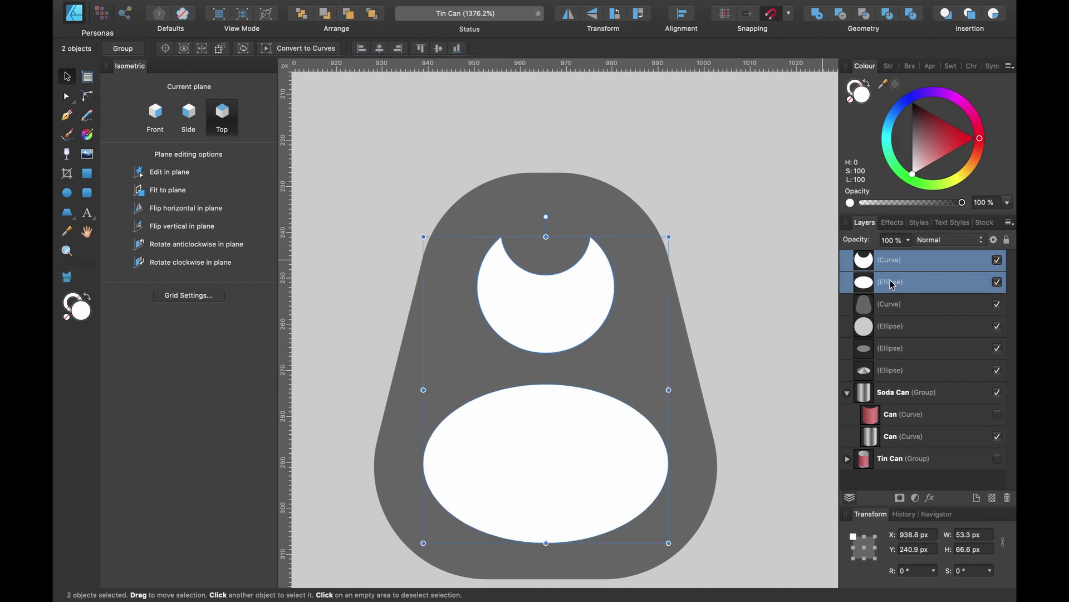
left_click(926, 310, "shift")
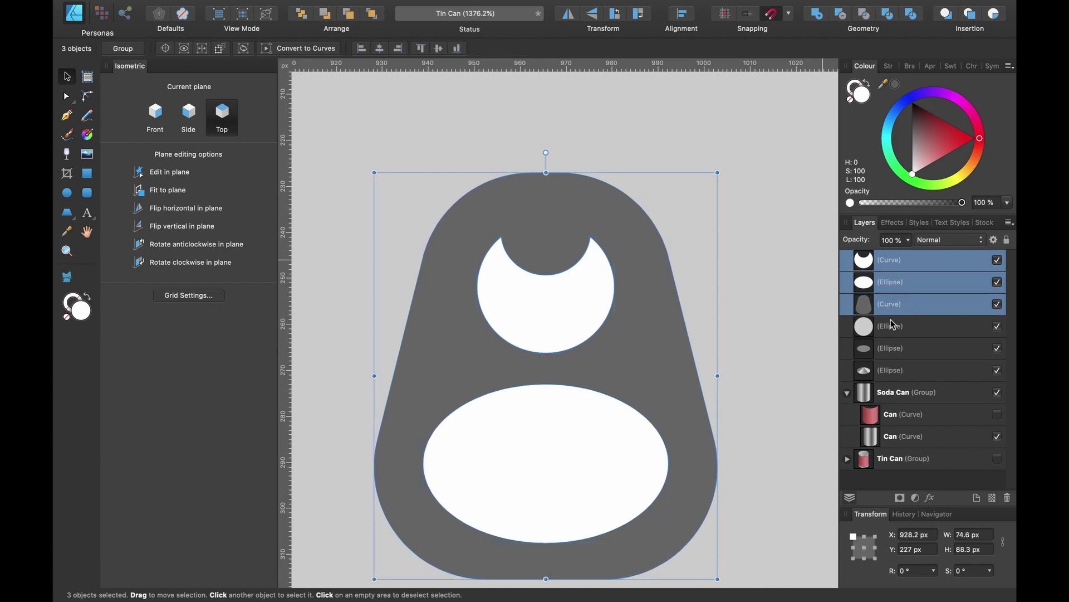
left_click(842, 20)
- Draw a trapezoid about 81.8 by 76.9 px above the pull tab, flip it vertically, and centre it on the tab
scroll(688, 251, "down", 2)
scroll(689, 251, "down", 6)
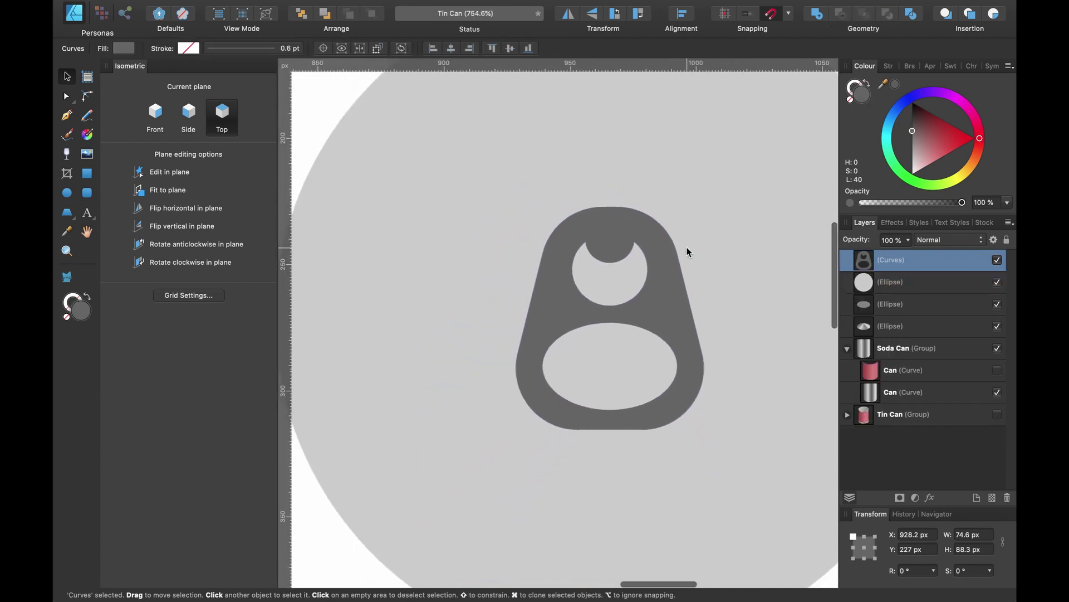
scroll(688, 252, "down", 1)
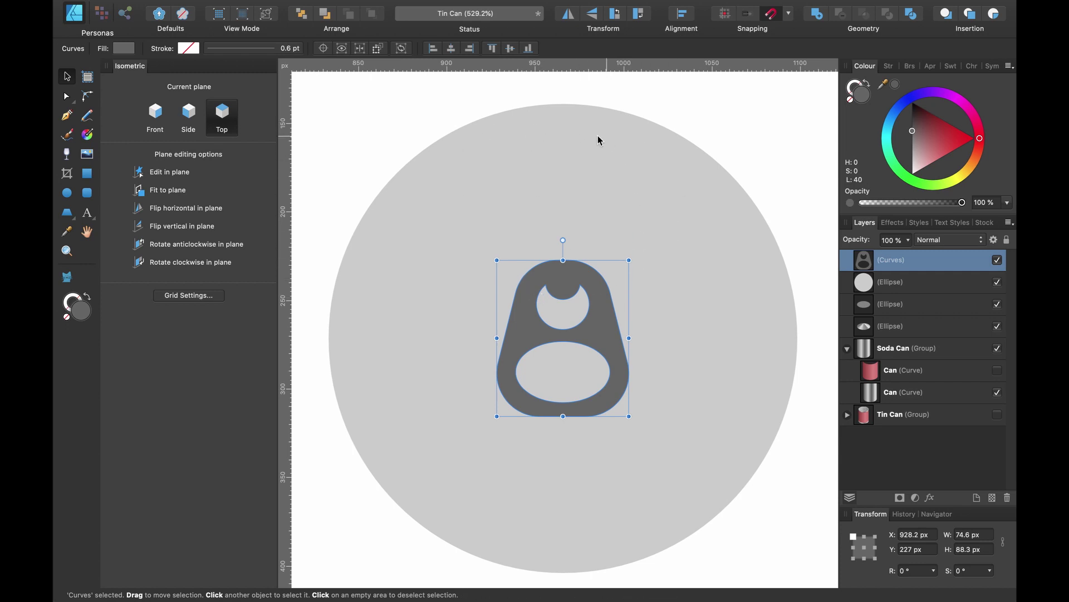
left_click(67, 213)
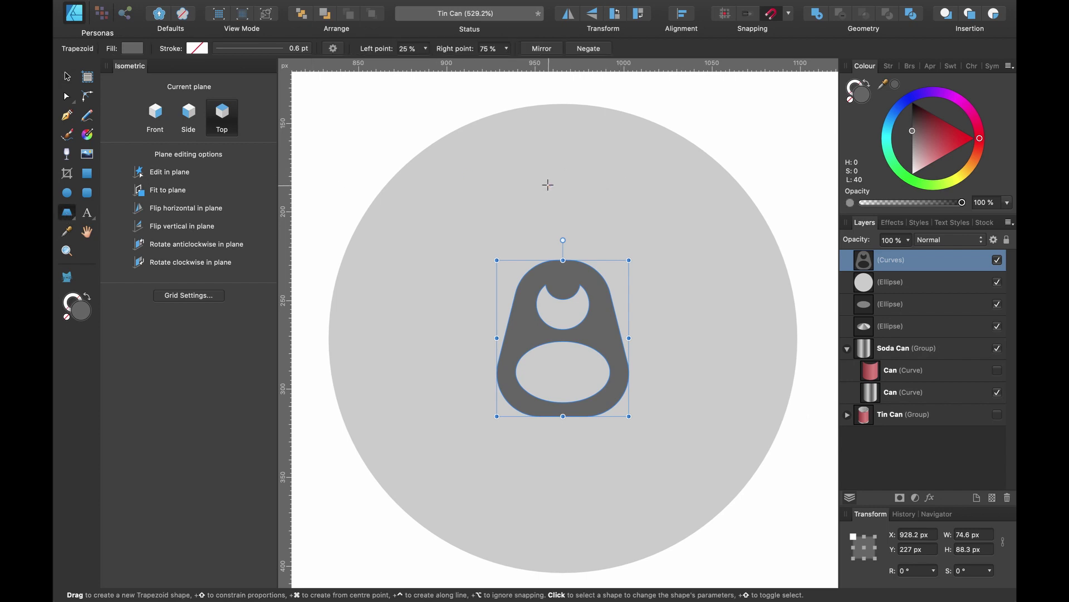
left_click_drag(514, 142, 660, 279)
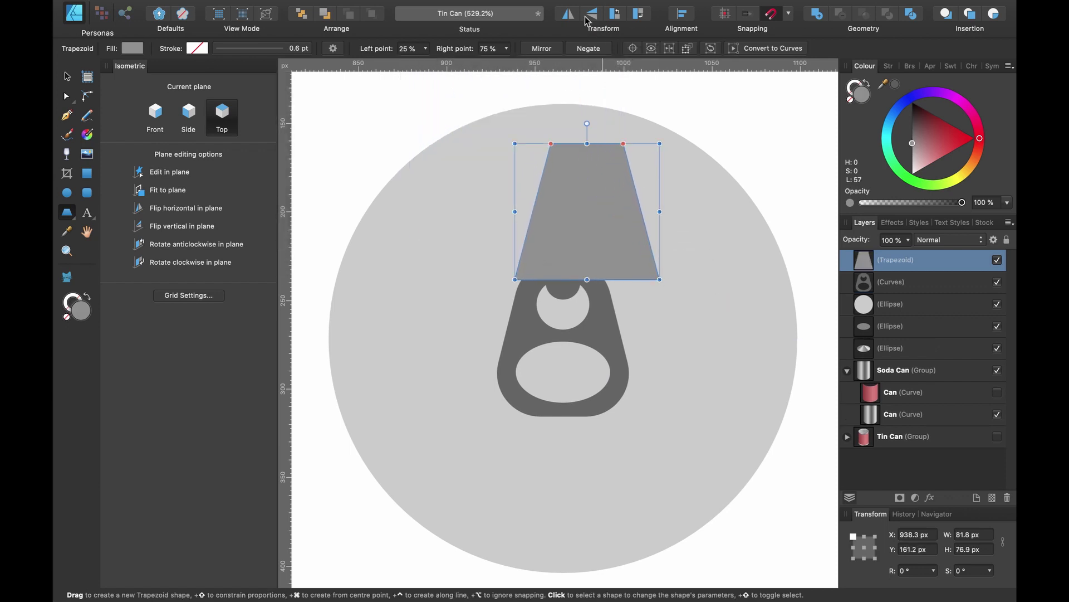
left_click(592, 19)
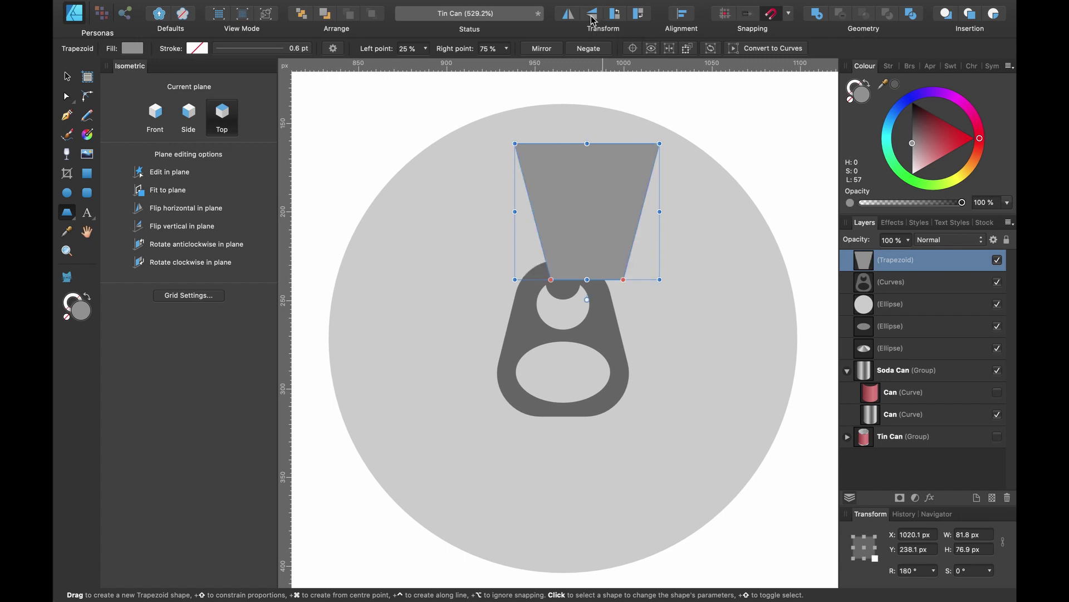
key("v")
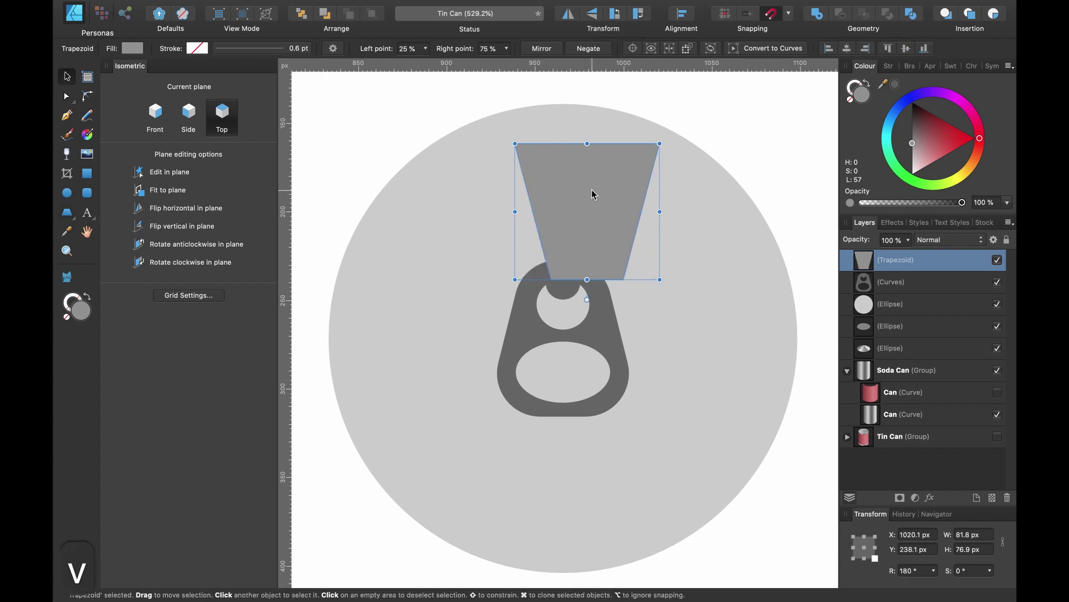
left_click_drag(591, 190, 575, 185)
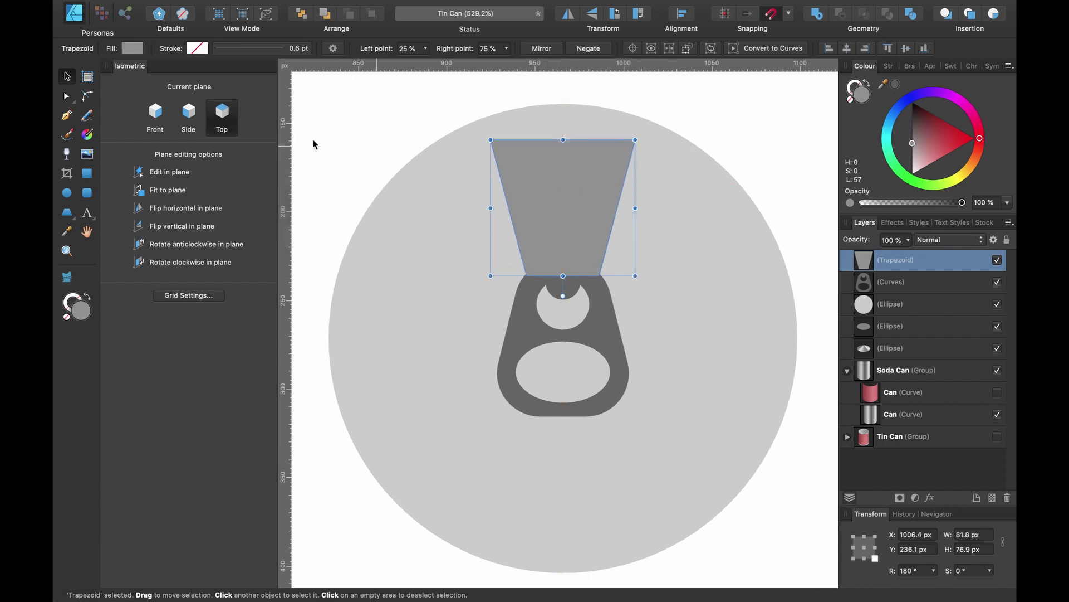
- Round the flipped trapezoid's two upper corners to a radius of about 19.7 px and bake the corners
left_click(87, 96)
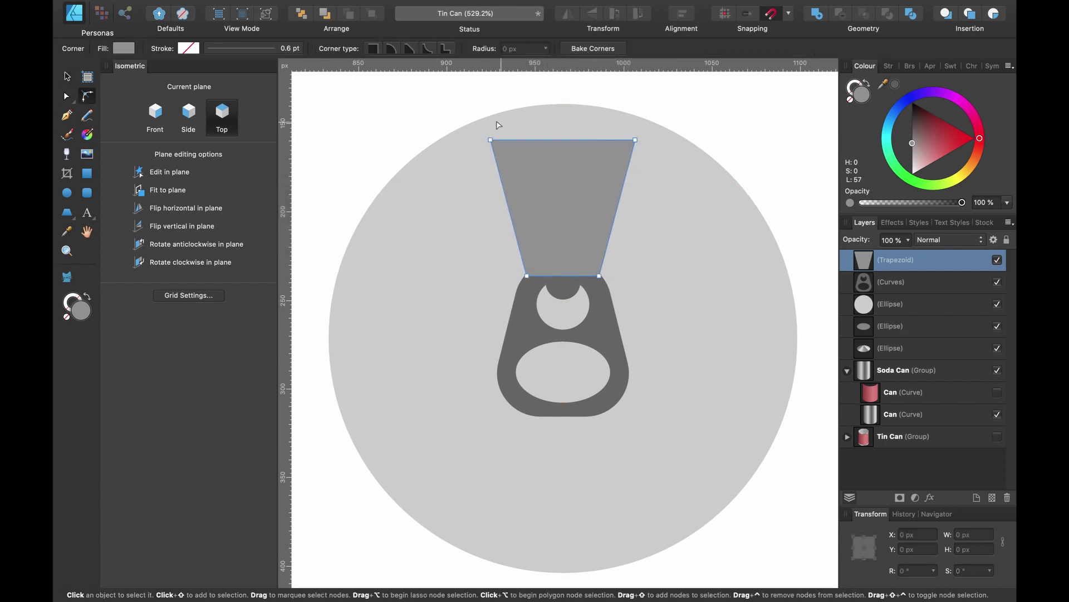
left_click_drag(465, 119, 693, 163)
left_click_drag(635, 141, 612, 203)
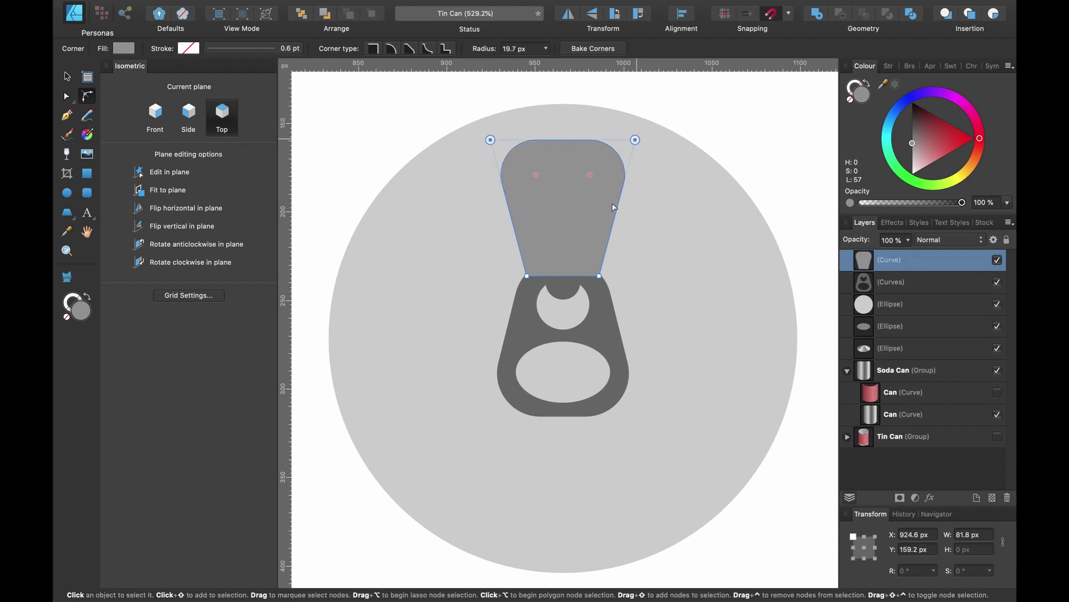
left_click(595, 49)
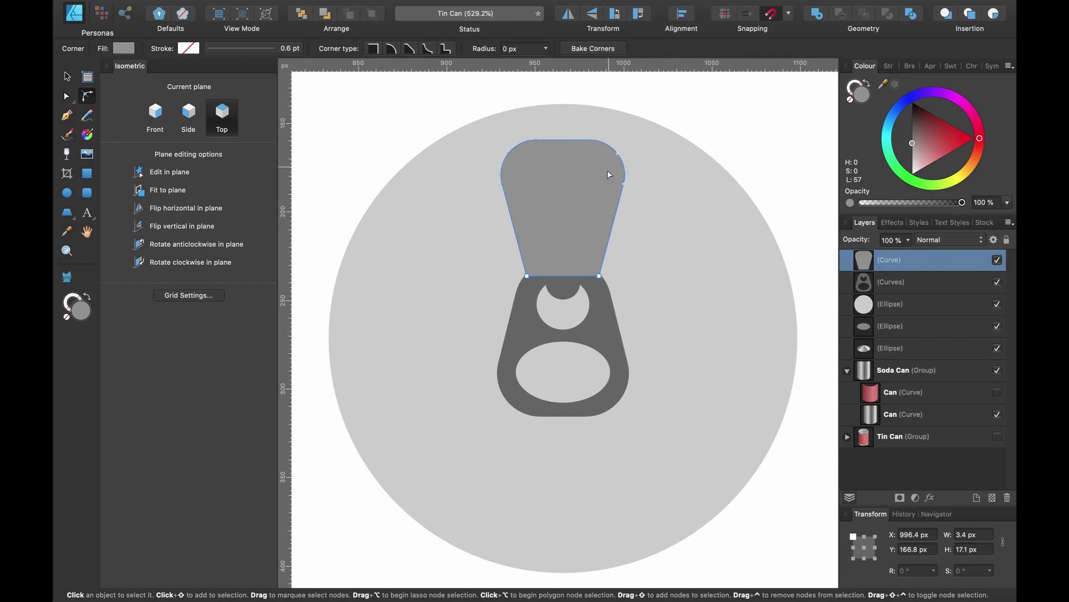
- Remove the rounded trapezoid's fill and give it a 2 pt grey stroke at lightness 51
left_click(850, 101)
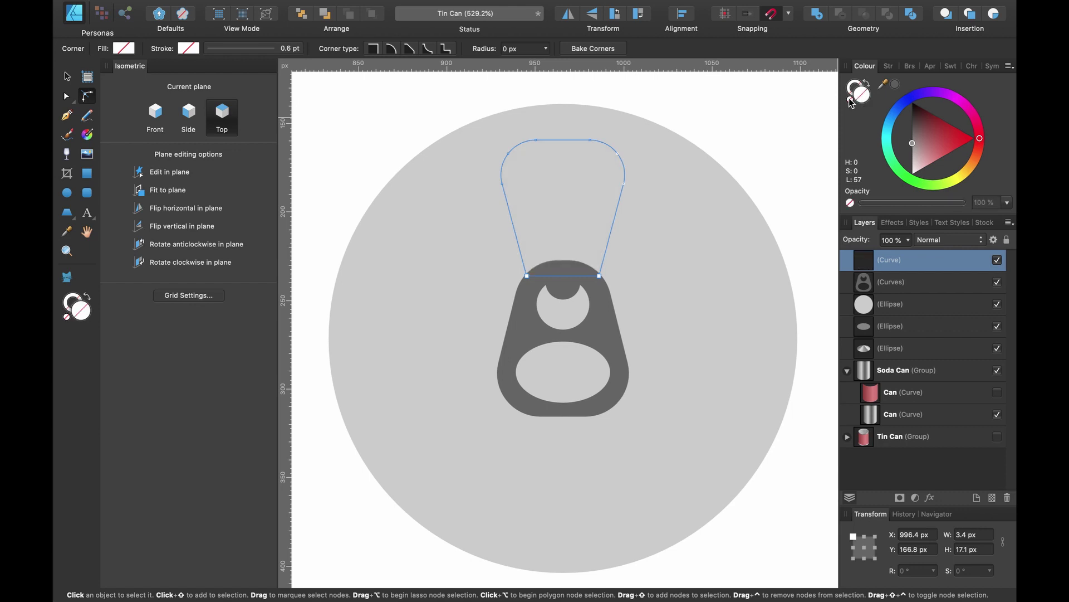
left_click(850, 89)
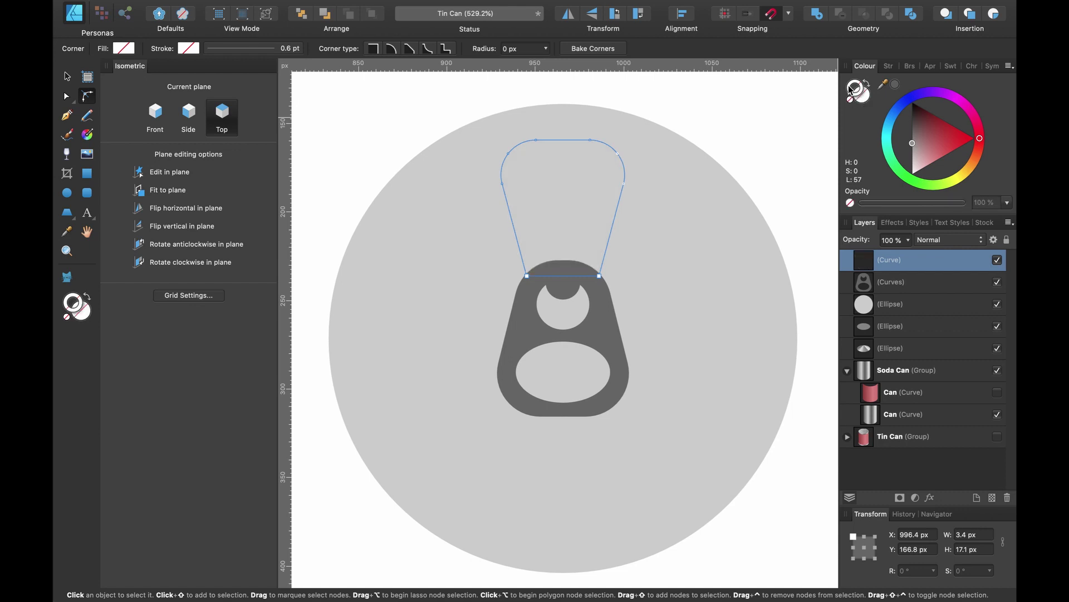
left_click(913, 142)
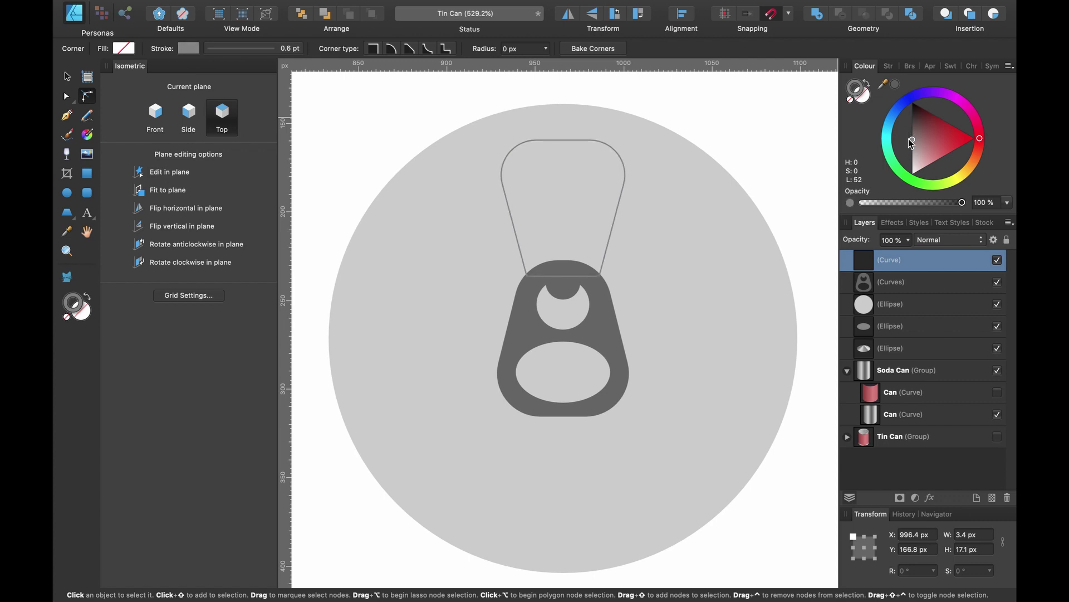
left_click(184, 49)
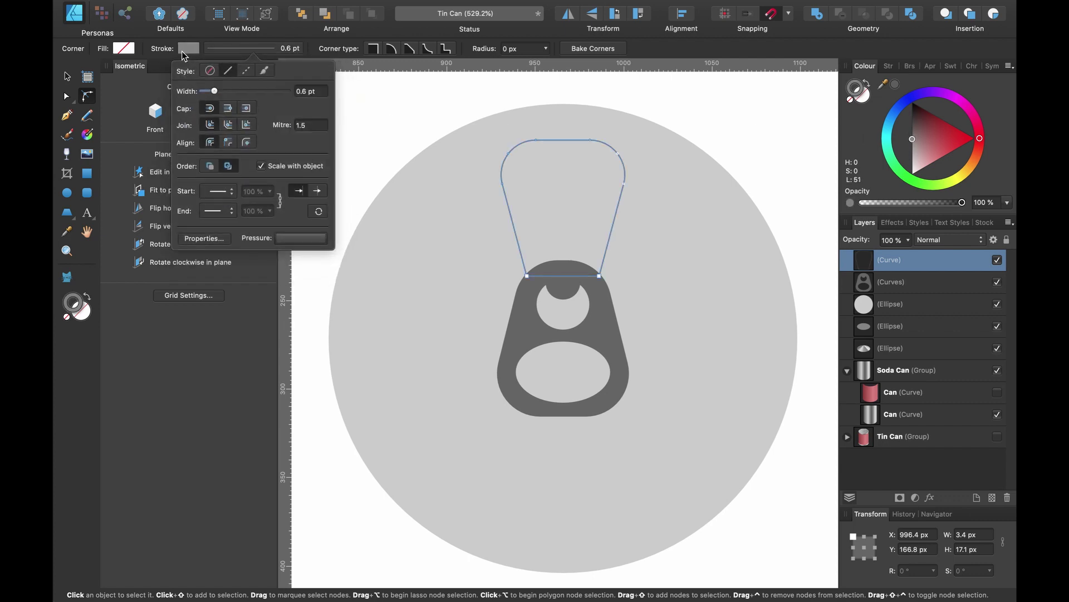
left_click_drag(217, 89, 224, 89)
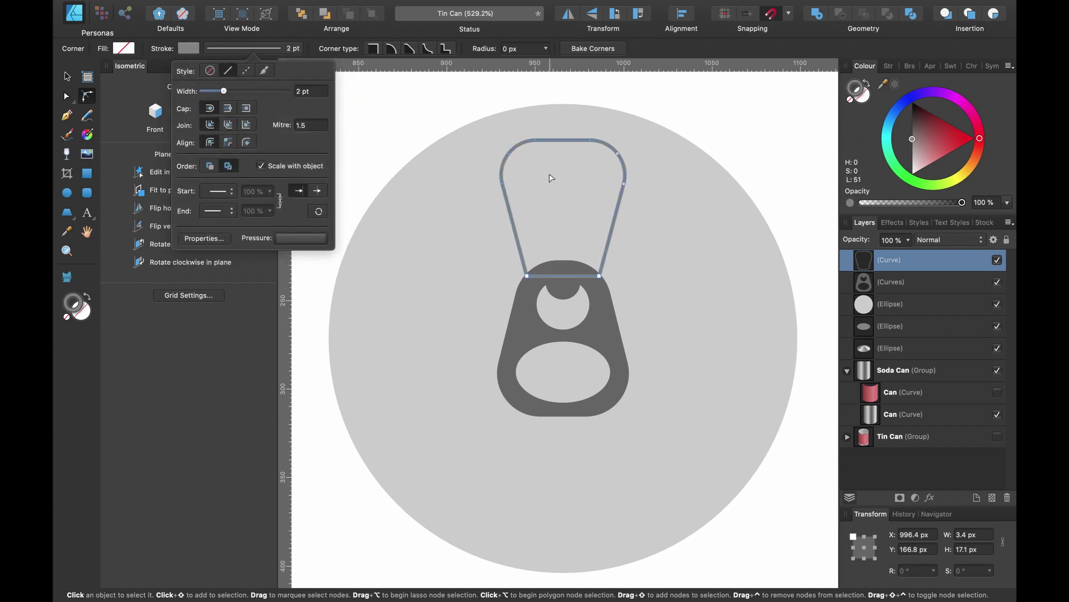
left_click(901, 283)
left_click(897, 261)
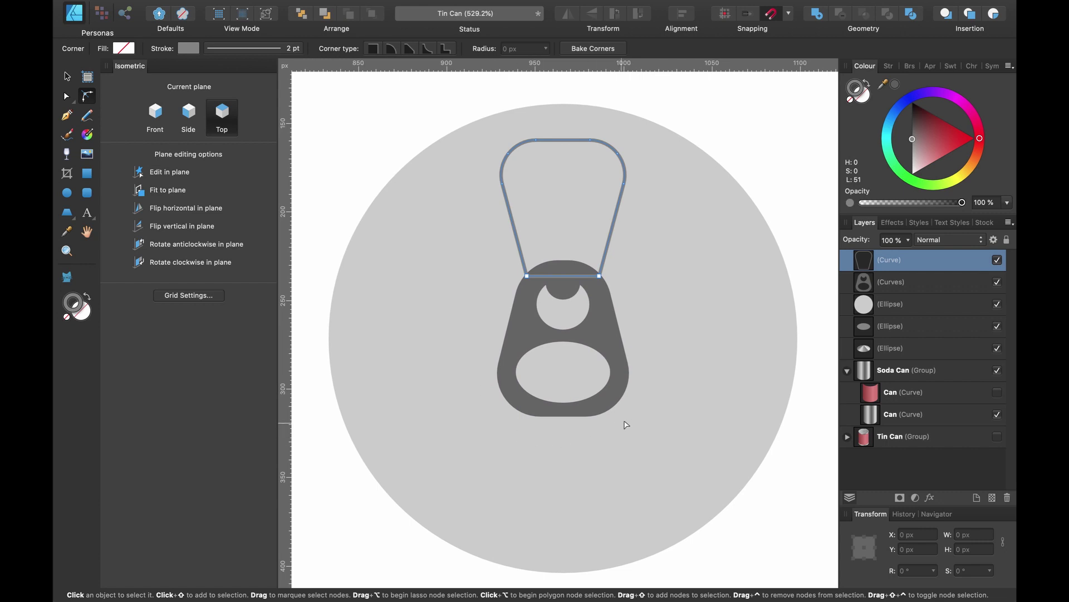
- Duplicate the dark grey pull tab, fill the copy white, and place it directly to the right of the original
left_click(580, 333)
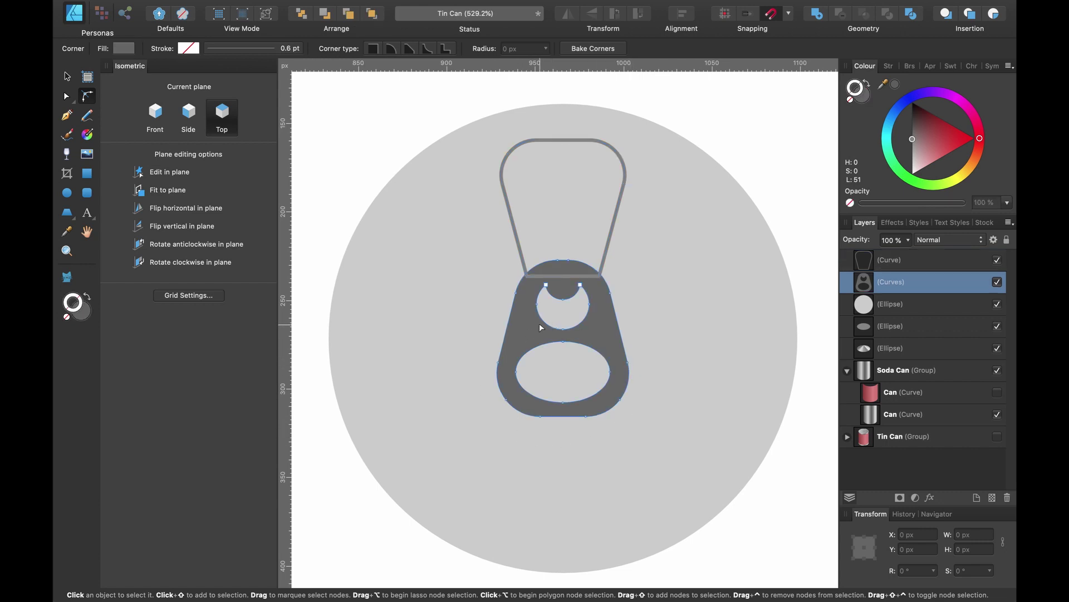
key("v")
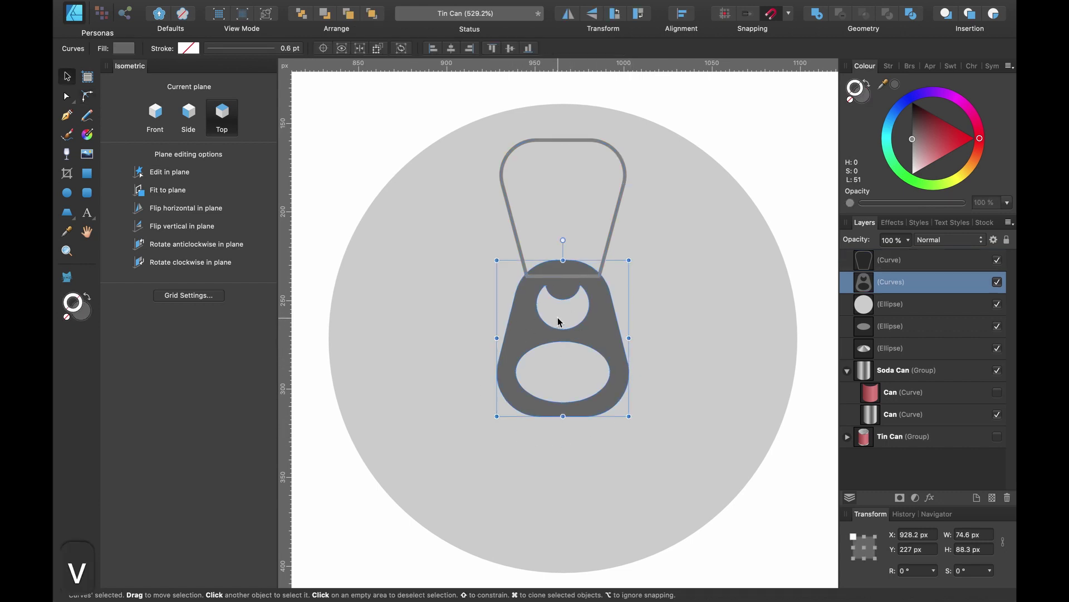
key("super+j")
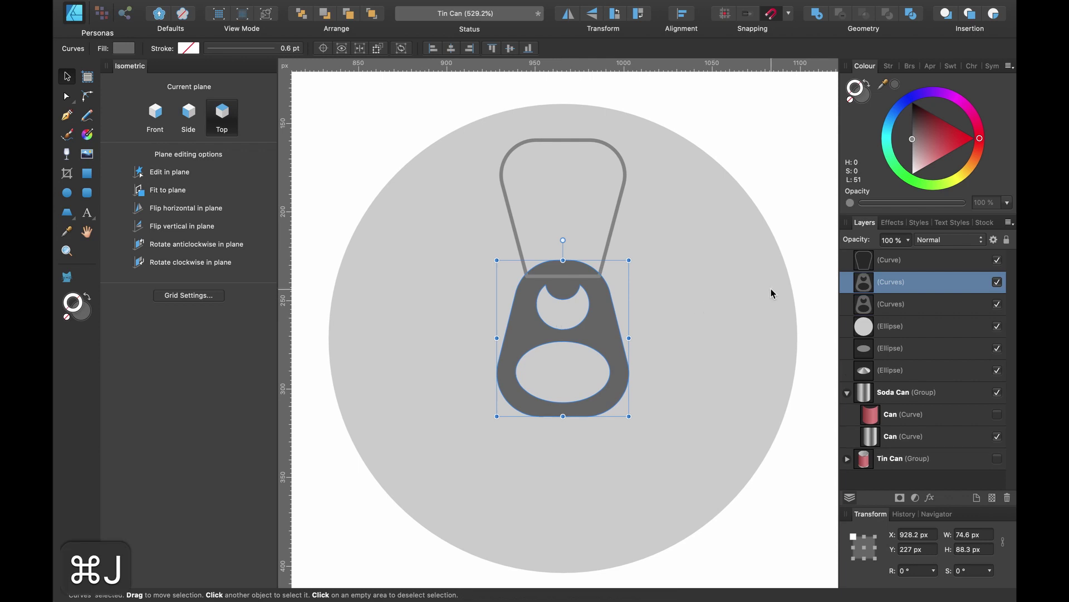
key("super+z")
key("super+z")
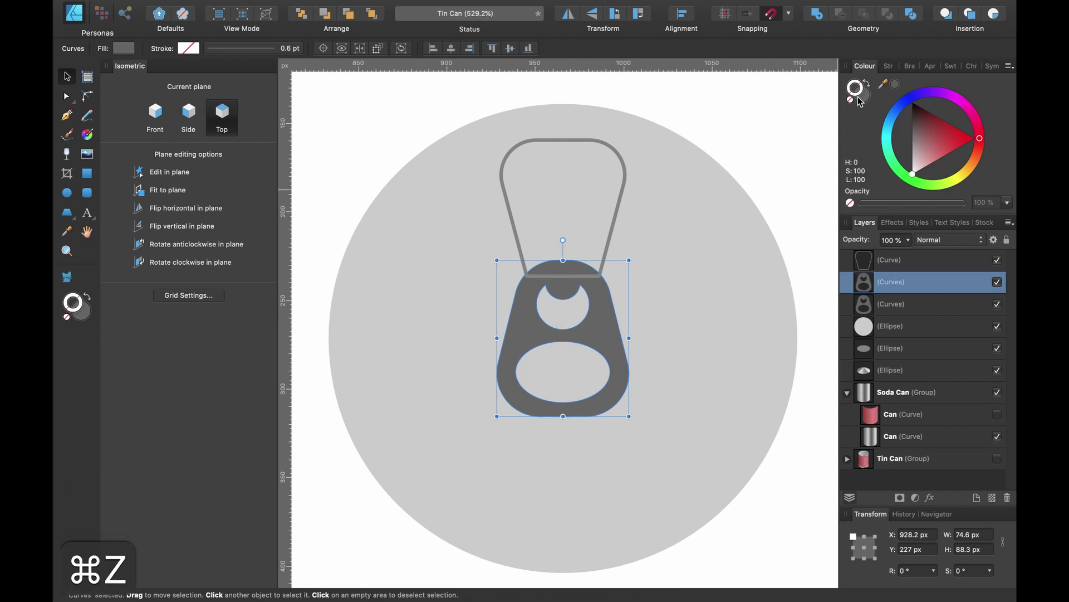
left_click_drag(912, 118, 912, 175)
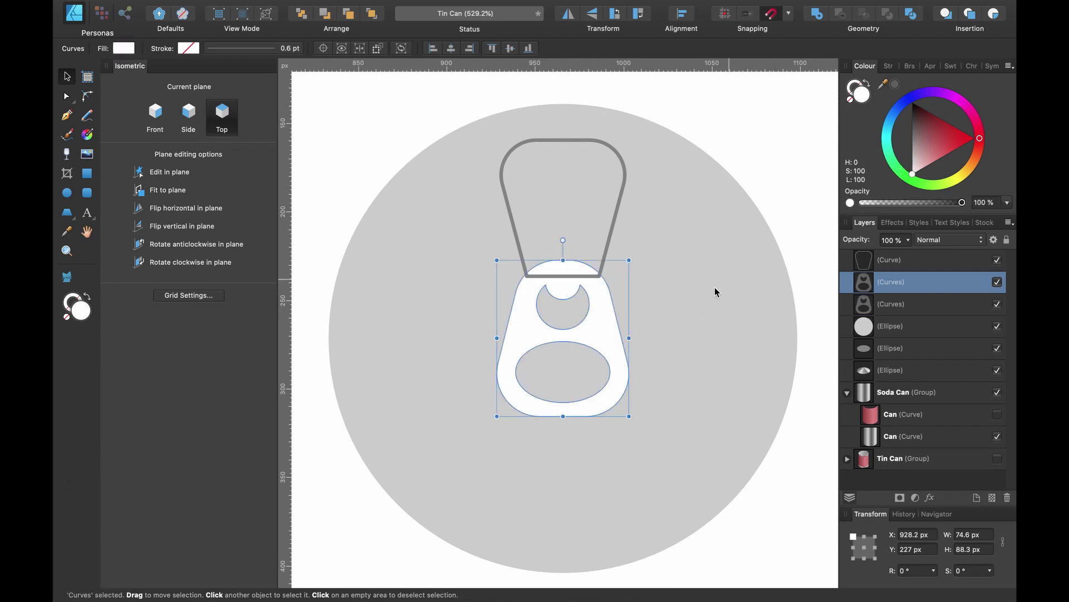
left_click_drag(604, 333, 737, 333)
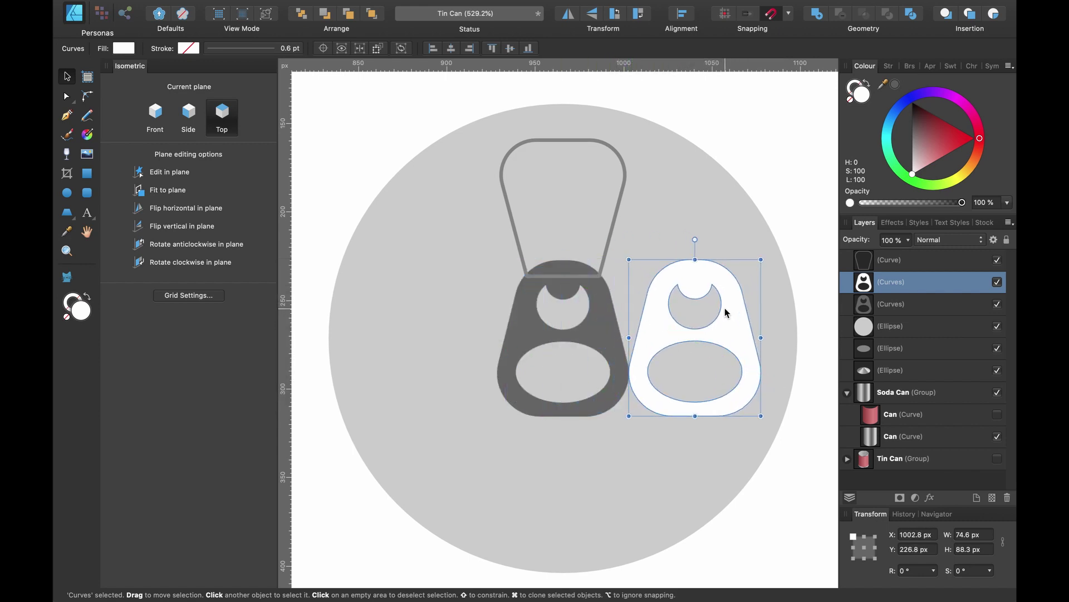
- Delete all nodes of the crescent and ellipse holes in the white tab copy to make it solid
key("a")
scroll(730, 309, "up", 5)
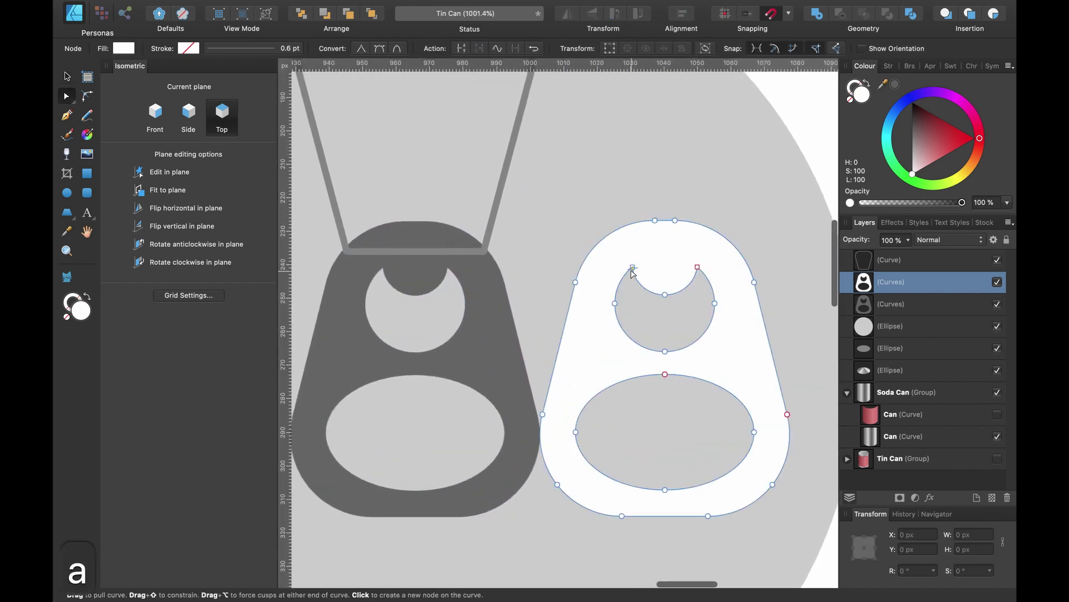
left_click_drag(609, 259, 730, 357)
key("BackSpace")
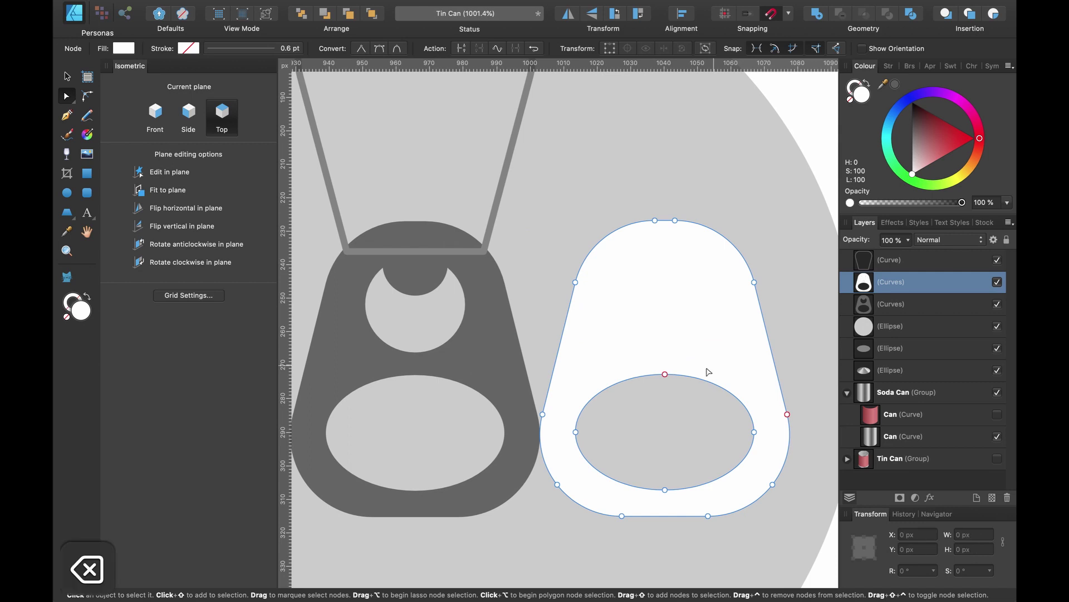
left_click_drag(619, 346, 755, 460)
key("BackSpace")
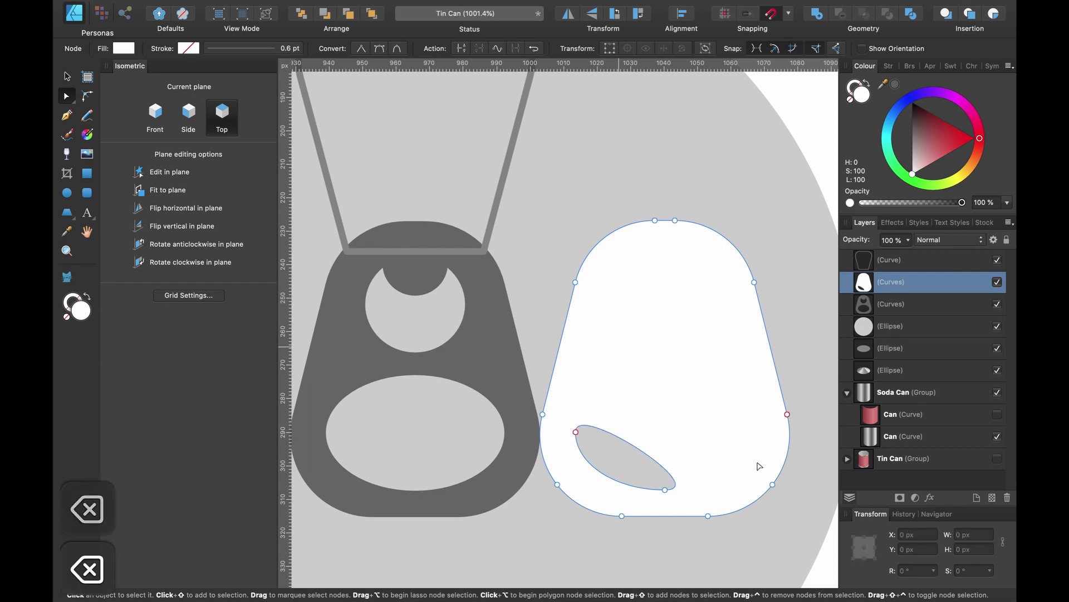
left_click_drag(567, 415, 711, 514)
key("BackSpace")
- Move the solid white shape back over the pull tab in alignment and place it beneath the tab in the layer order
key("v")
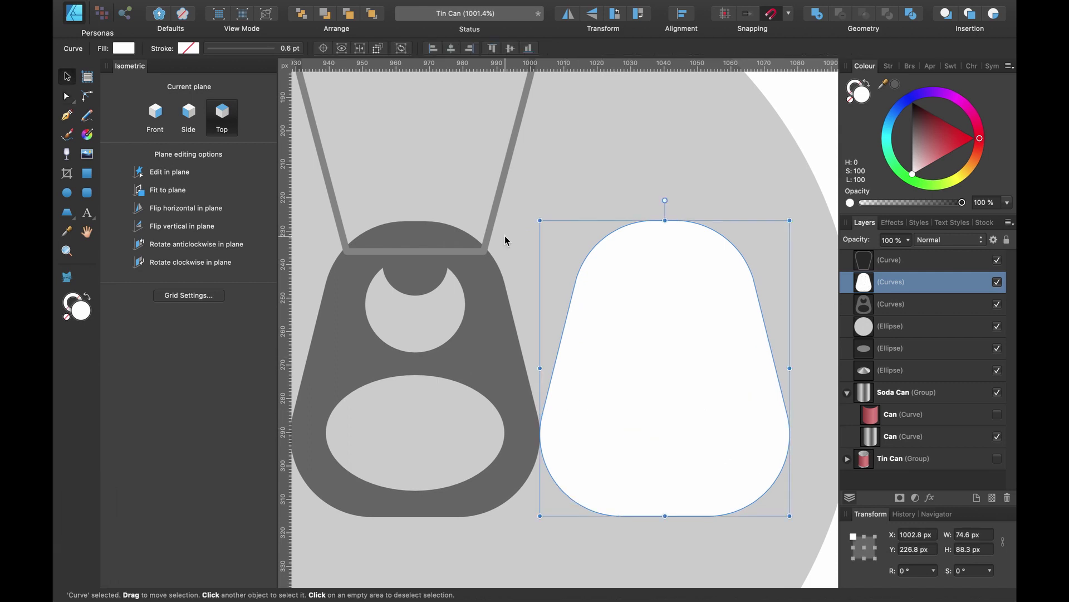
left_click_drag(680, 327, 429, 329)
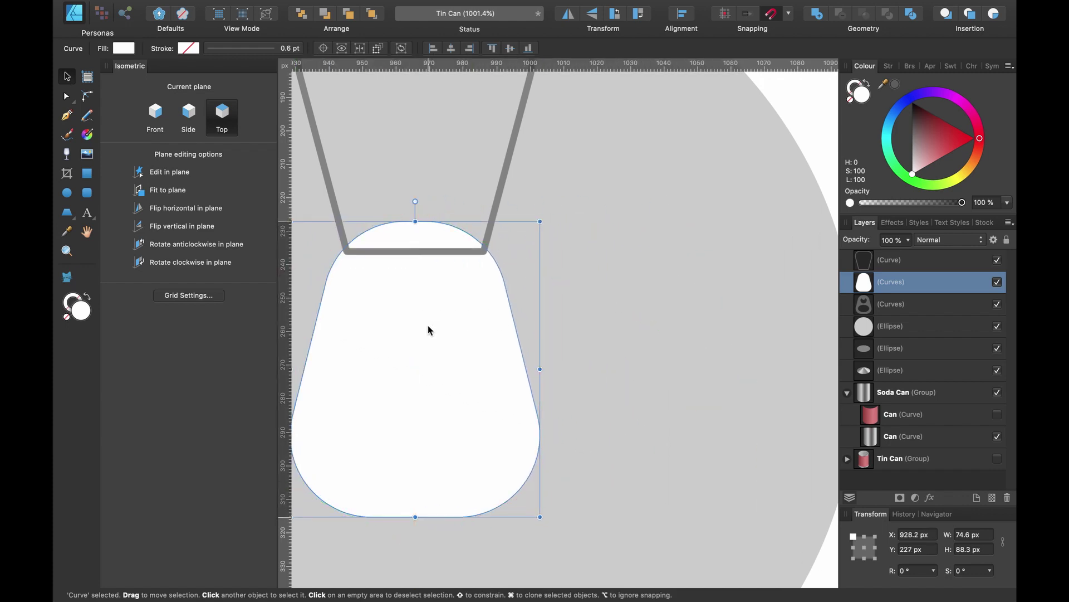
left_click_drag(891, 287, 878, 307)
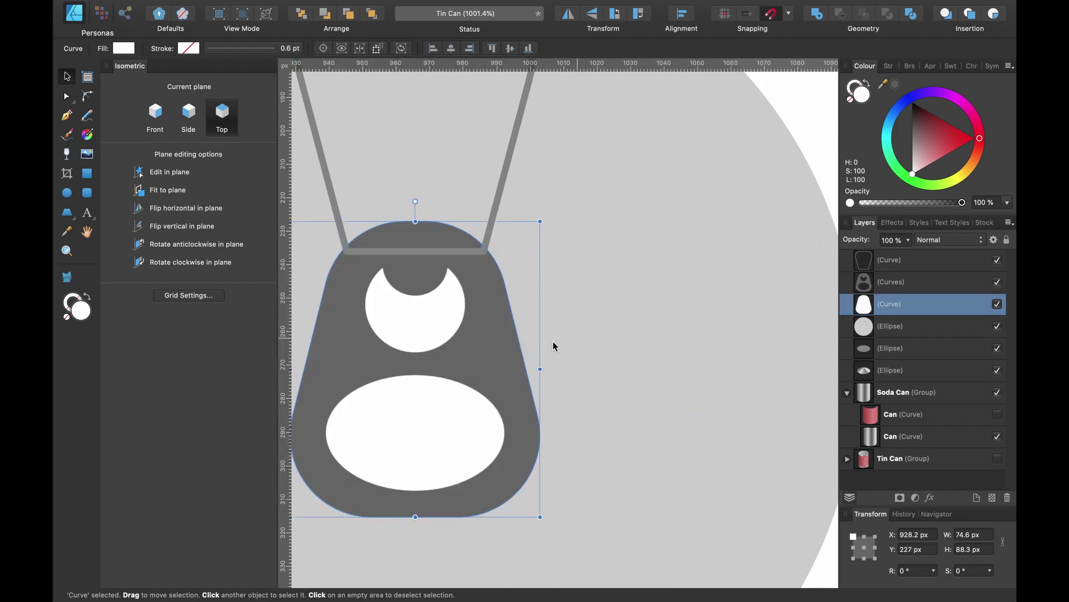
- Enlarge the white shape from its centre to about 83.6 px wide, then lower its top edge for a height of about 92.4 px
scroll(554, 347, "left", 3)
scroll(553, 347, "down", 2)
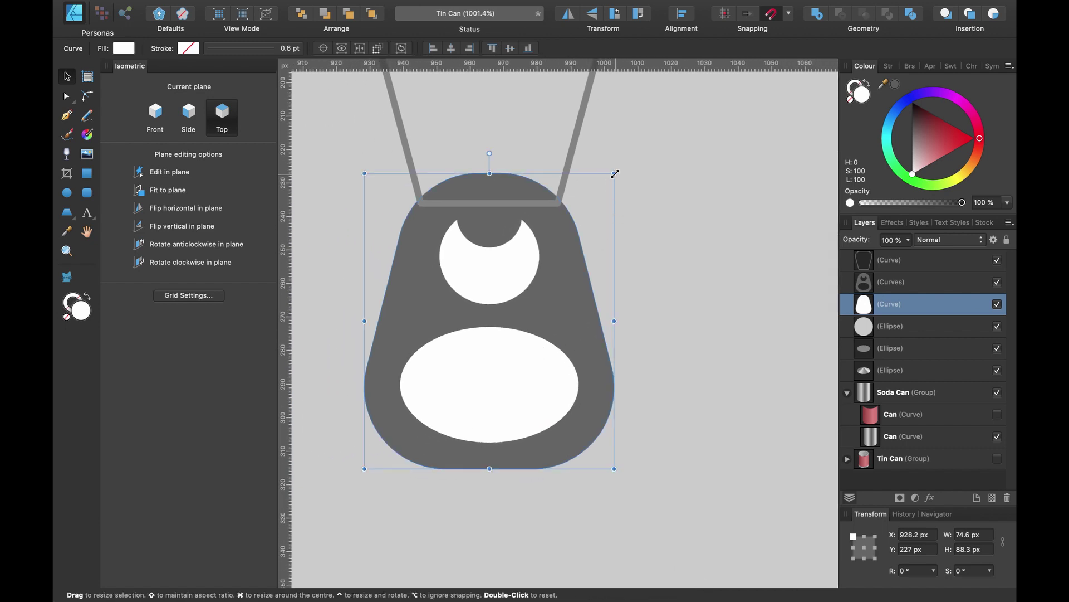
left_click_drag(614, 173, 637, 163)
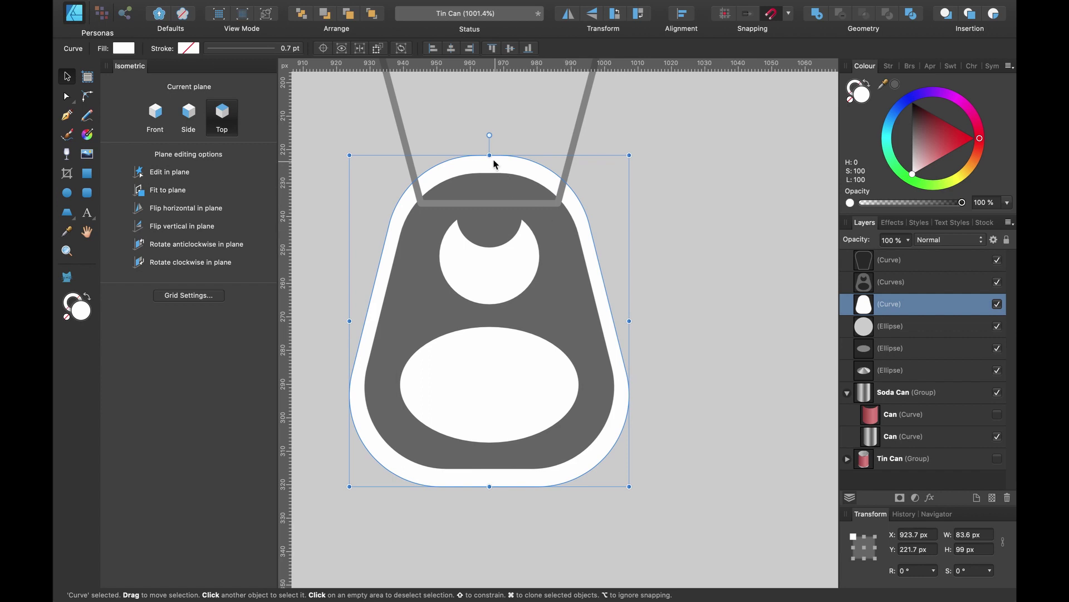
left_click_drag(490, 155, 490, 177)
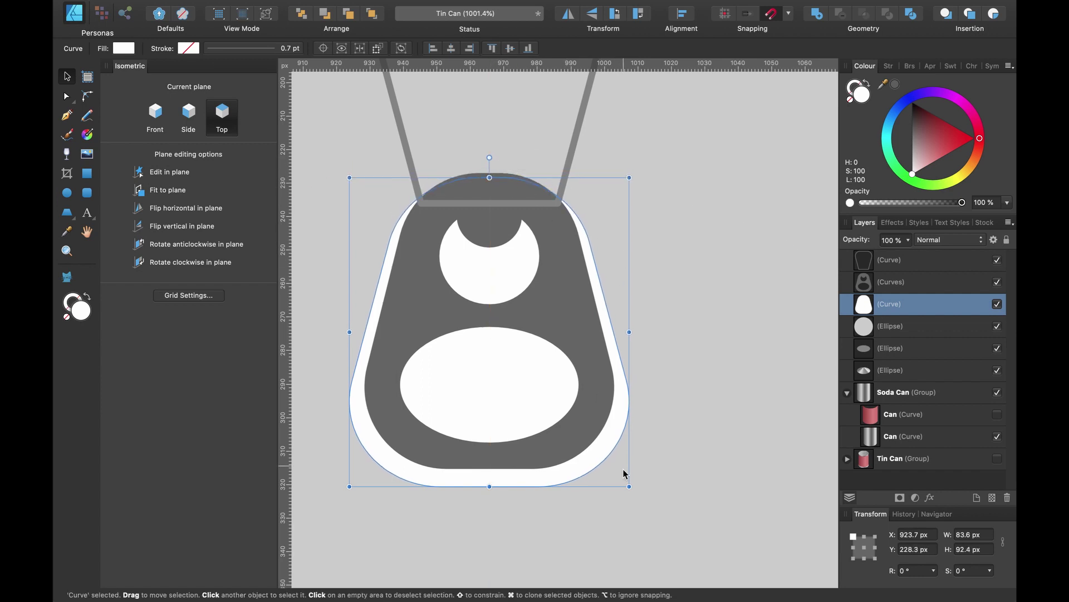
- Remove the enlarged shape's white fill and give it a grey stroke at lightness 42
left_click(851, 101)
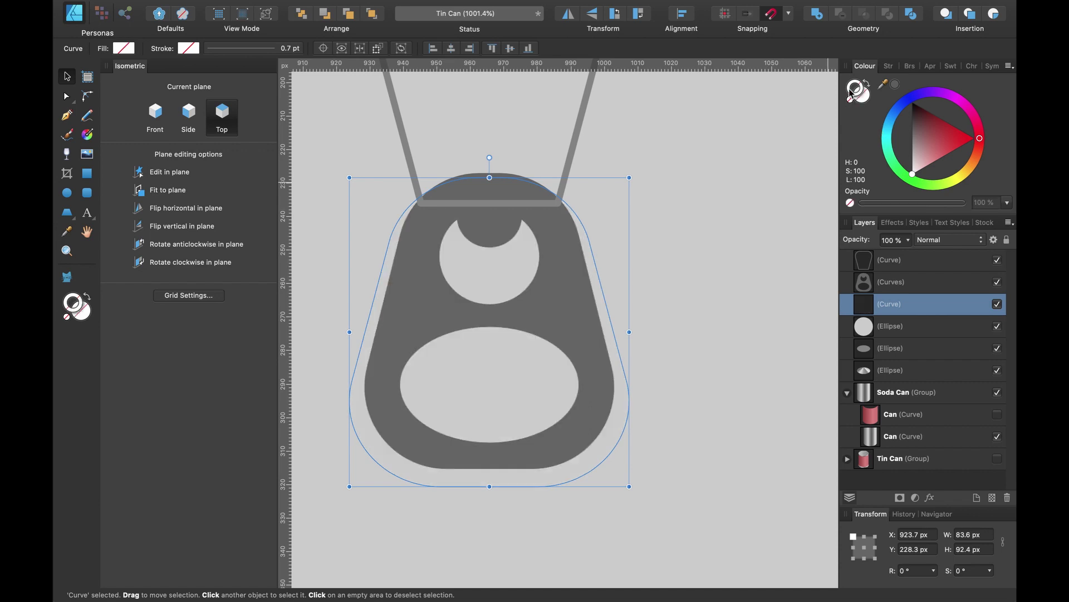
left_click_drag(936, 153, 901, 133)
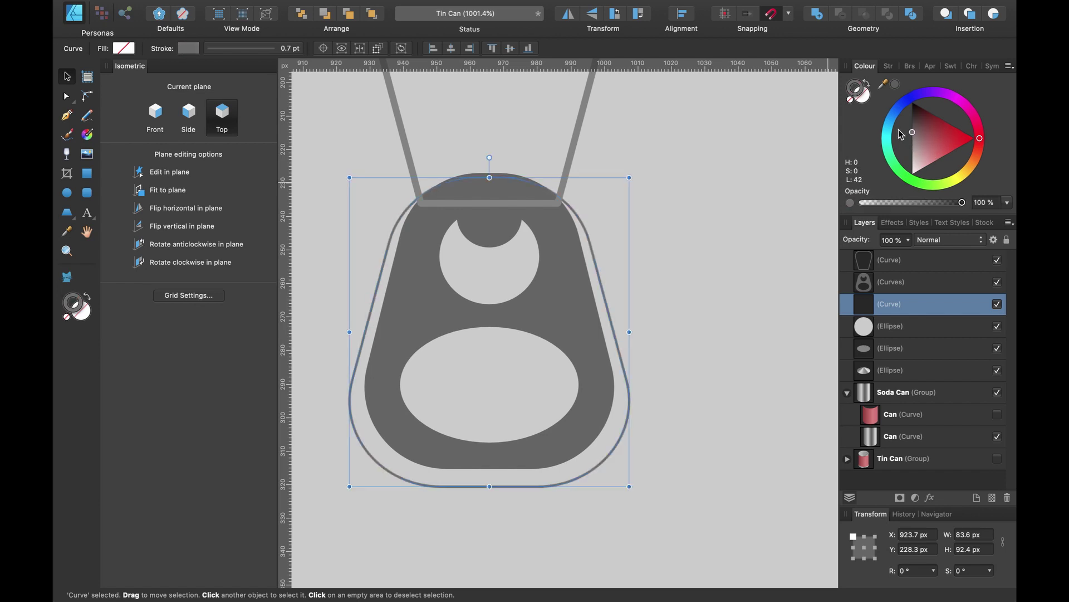
- Lighten the tab recess outline's stroke to lightness 51 and set its width to 1.5 pt
left_click_drag(883, 88, 578, 131)
left_click(896, 86)
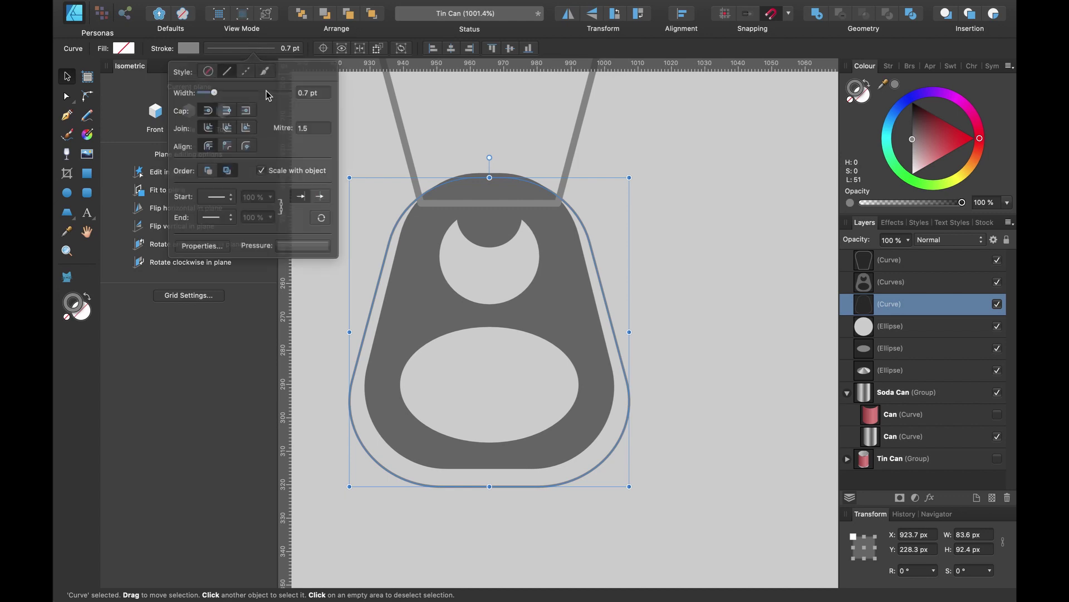
left_click(254, 49)
left_click_drag(216, 92, 224, 92)
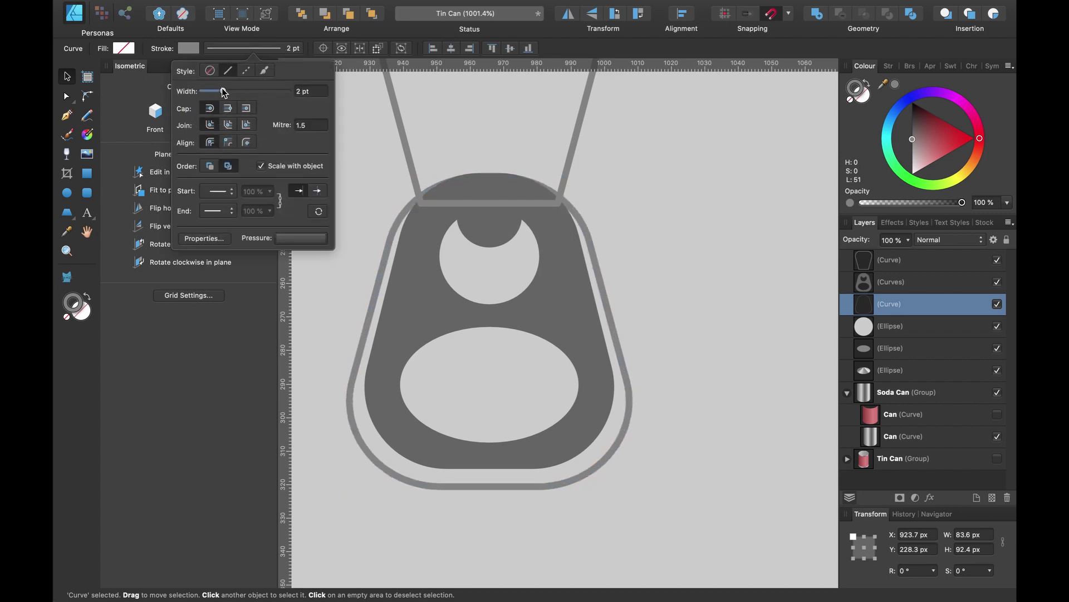
left_click_drag(223, 92, 223, 92)
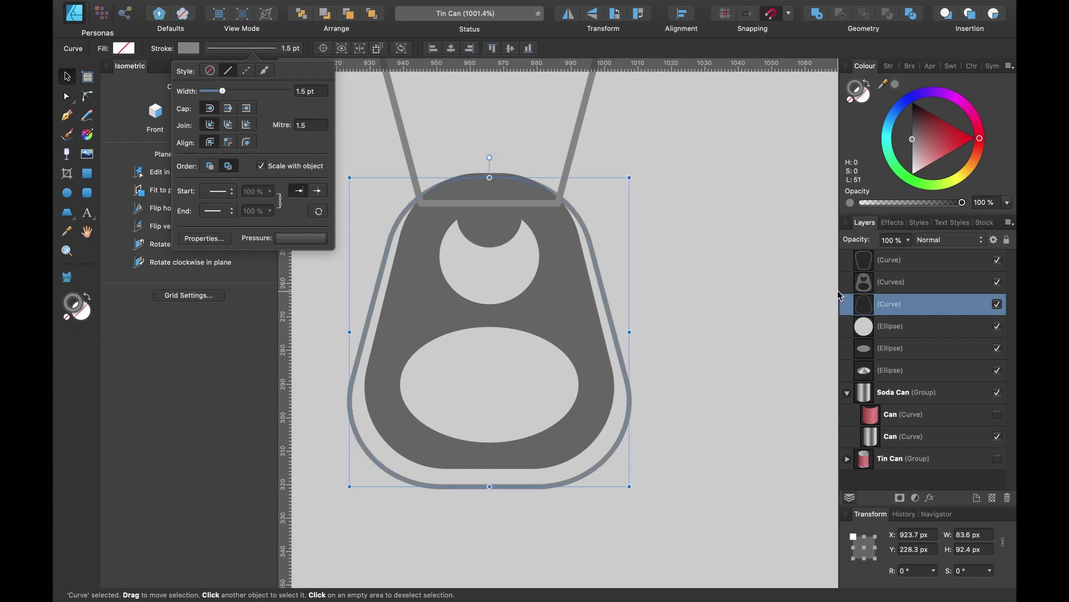
scroll(636, 322, "down", 3)
scroll(656, 378, "up", 3)
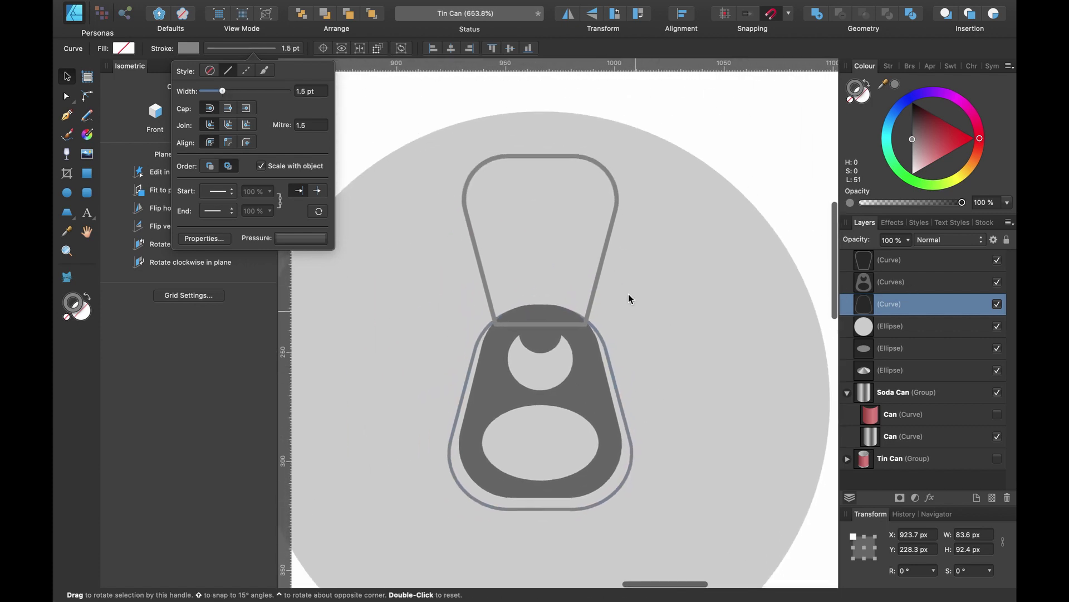
- Expand the strokes of the opening outline and the tab recess outline into filled shapes
left_click(612, 264)
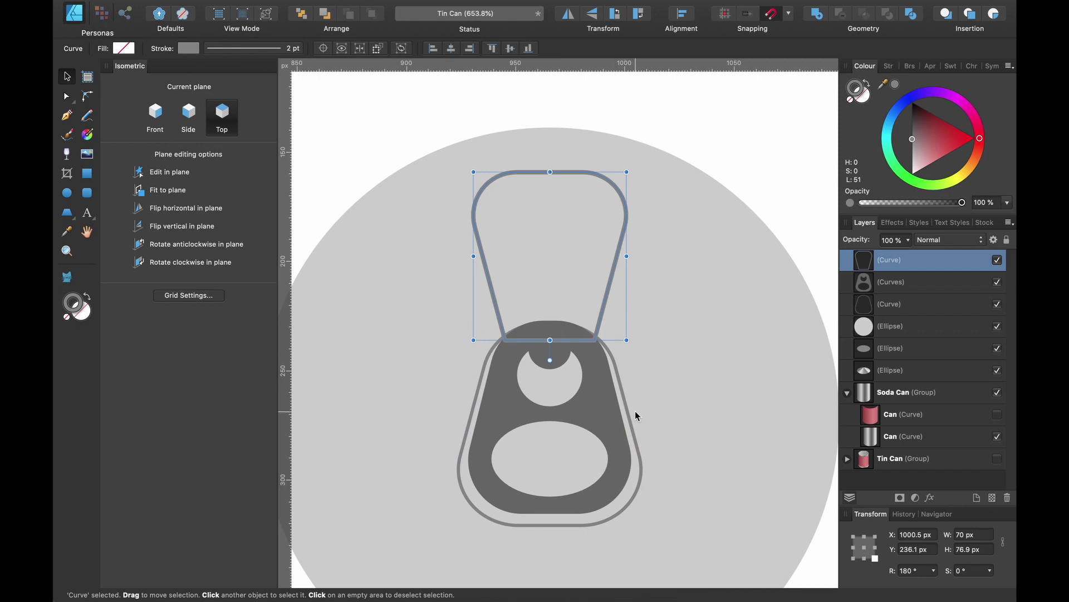
left_click(635, 435, "shift")
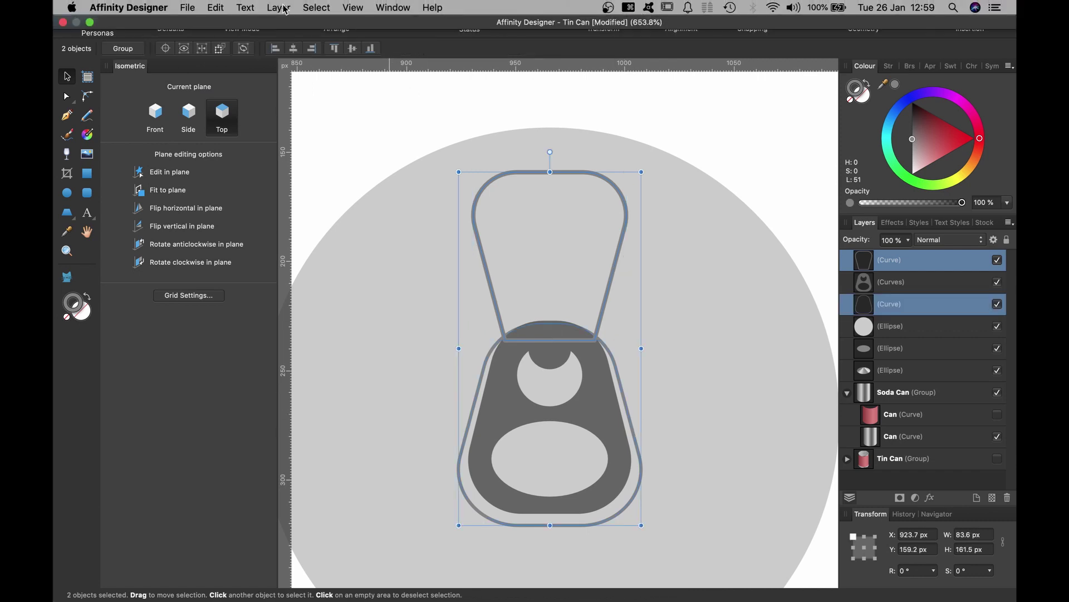
left_click(279, 8)
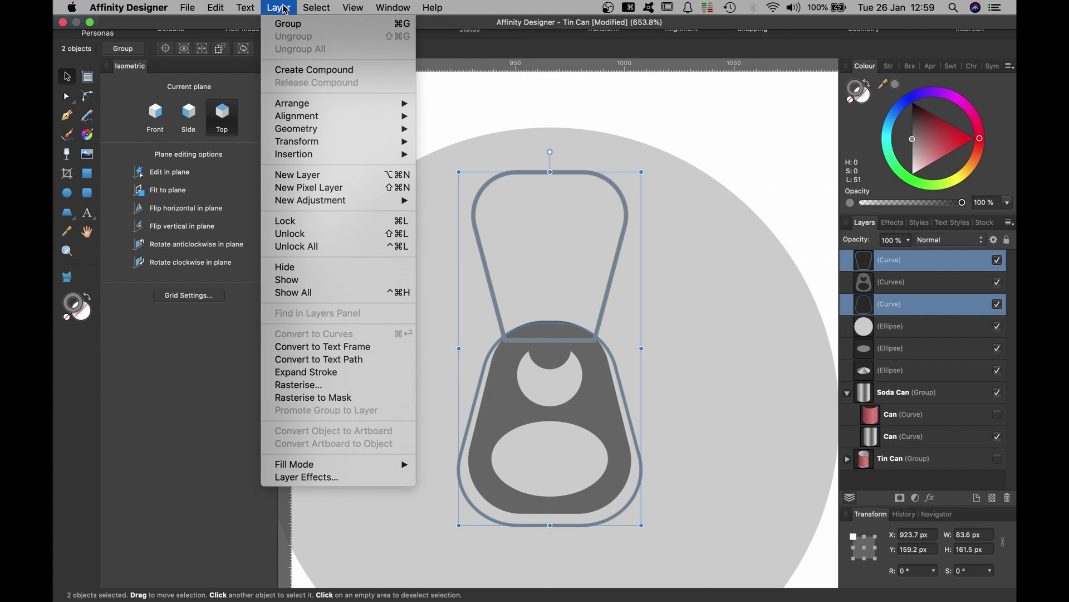
left_click(337, 372)
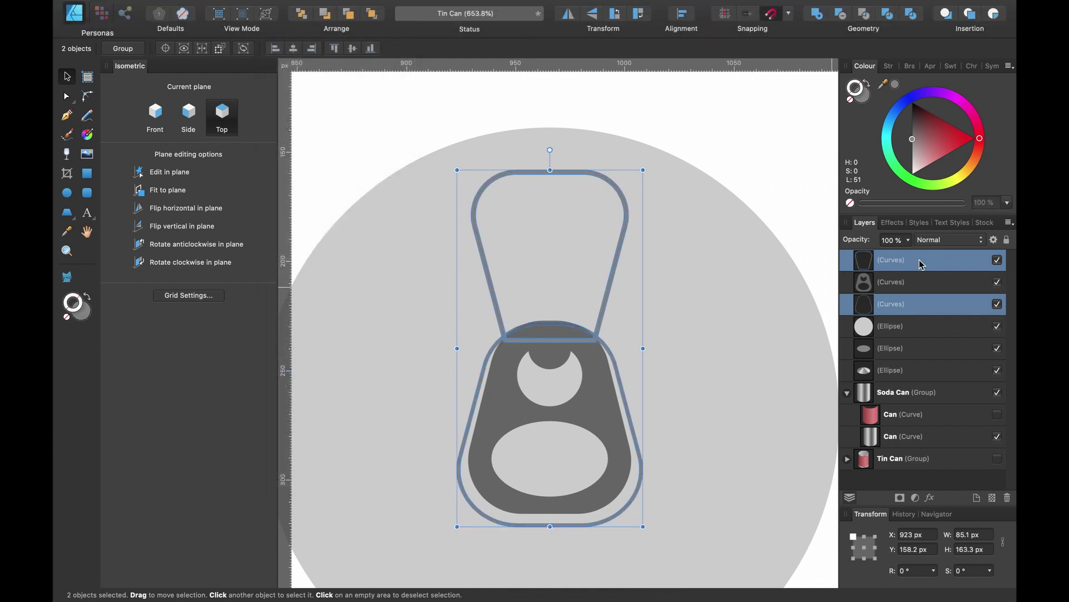
- Move the pull tab above the opening and recess outlines in the layer order
left_click(900, 286)
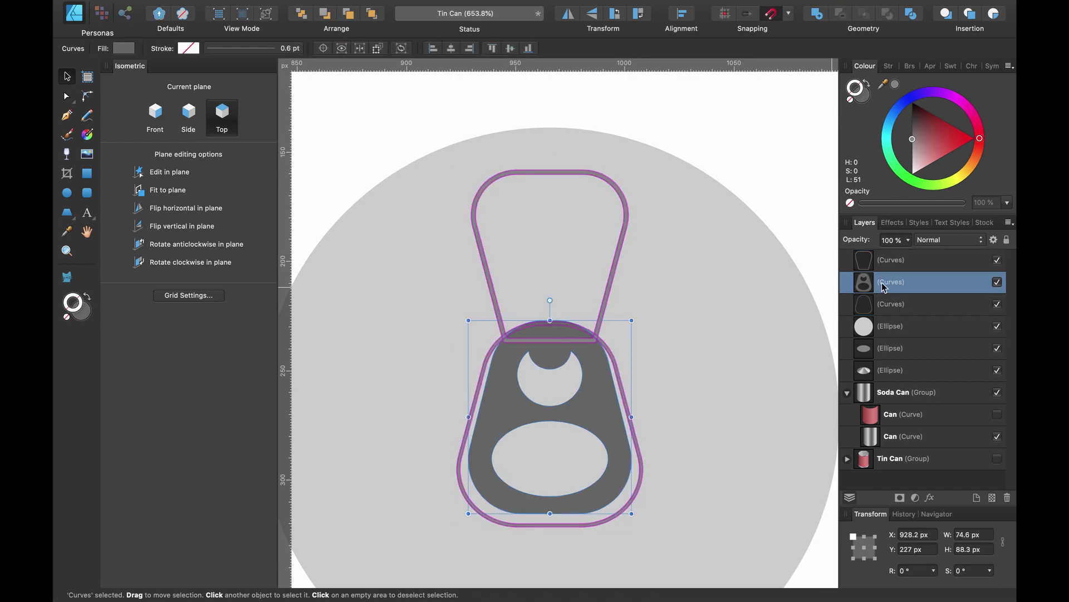
left_click_drag(894, 287, 871, 254)
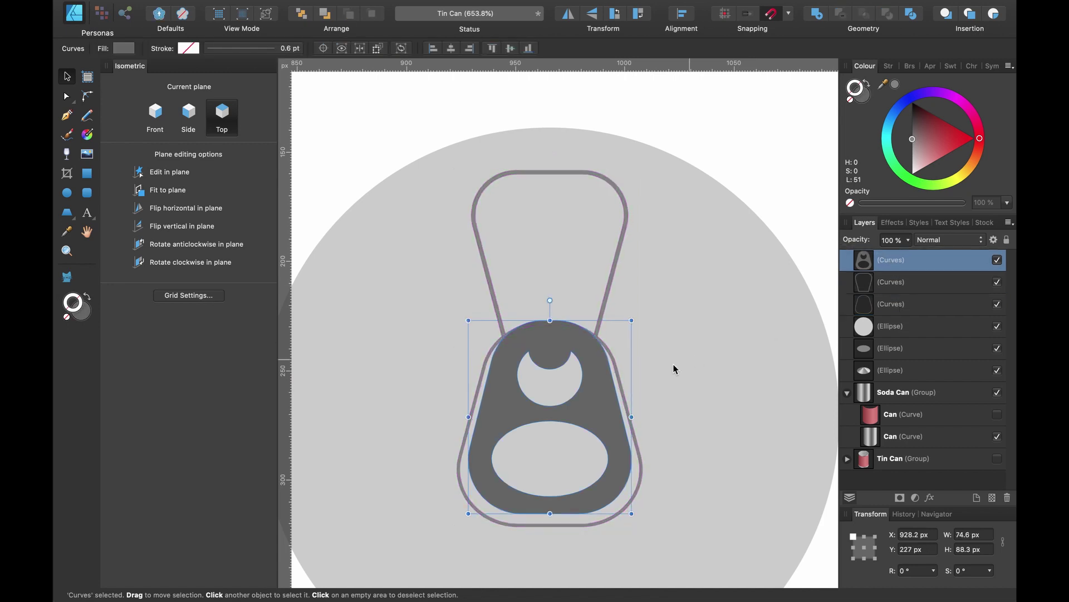
scroll(624, 383, "down", 3)
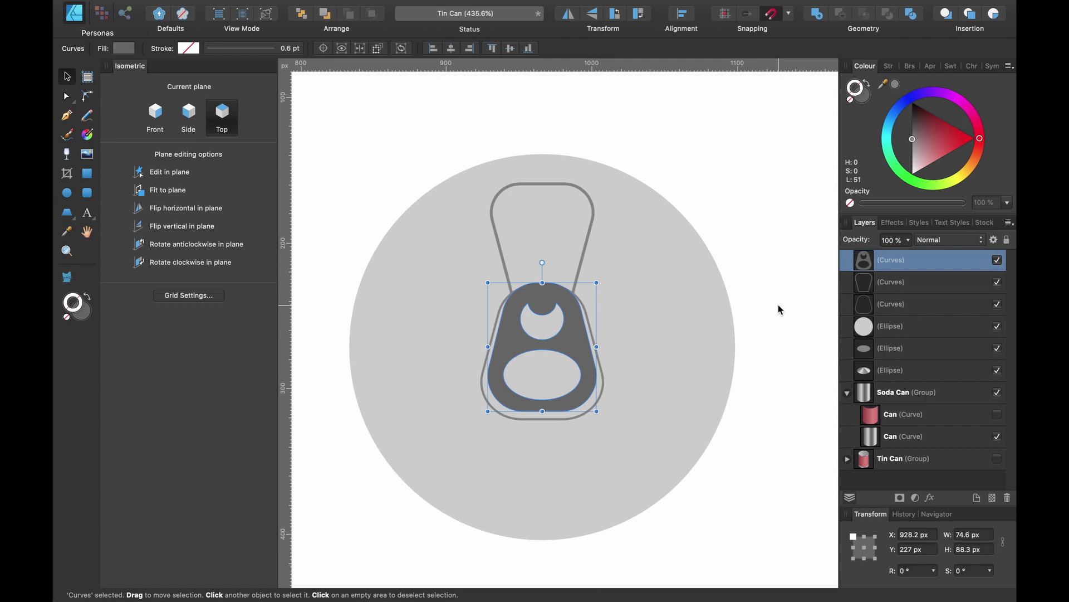
- Give the lid circle a conical grey gradient centred on the lid, with its end point just outside the circle's edge
left_click(899, 327)
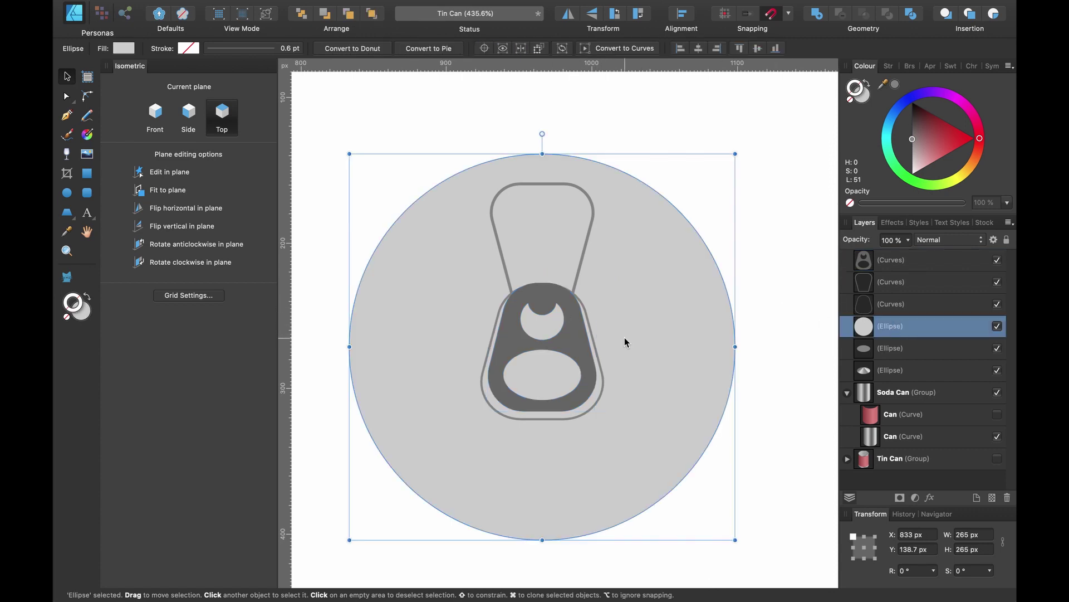
left_click(87, 134)
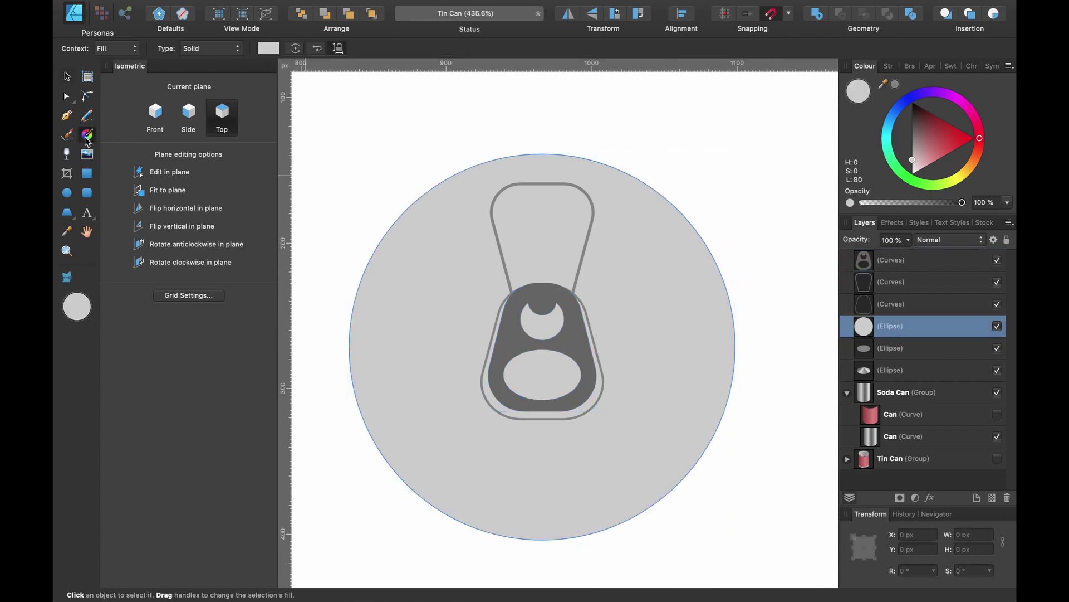
left_click_drag(365, 356, 726, 352)
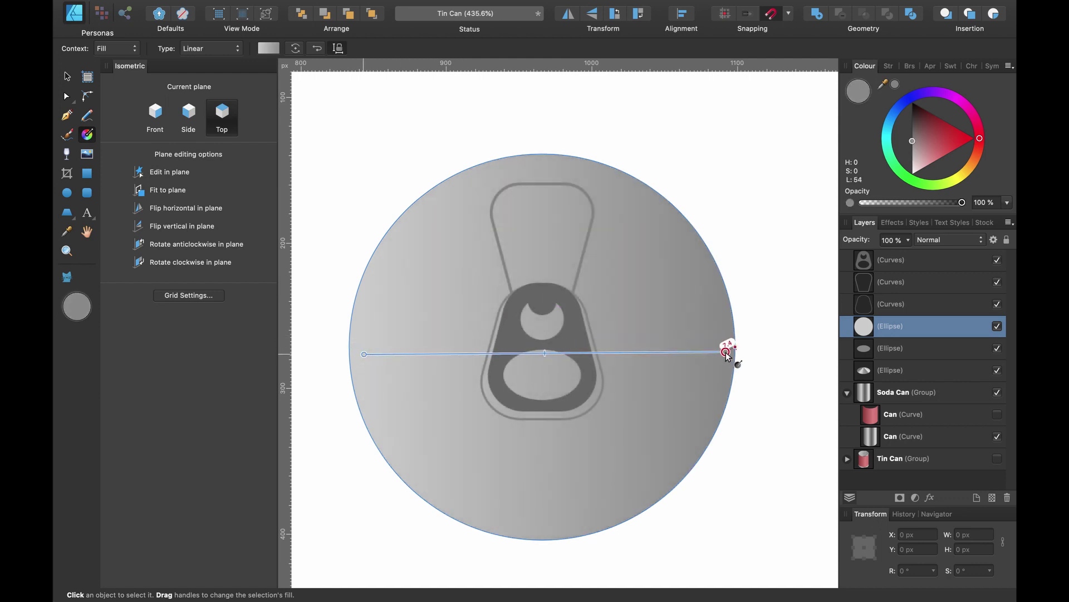
left_click(223, 49)
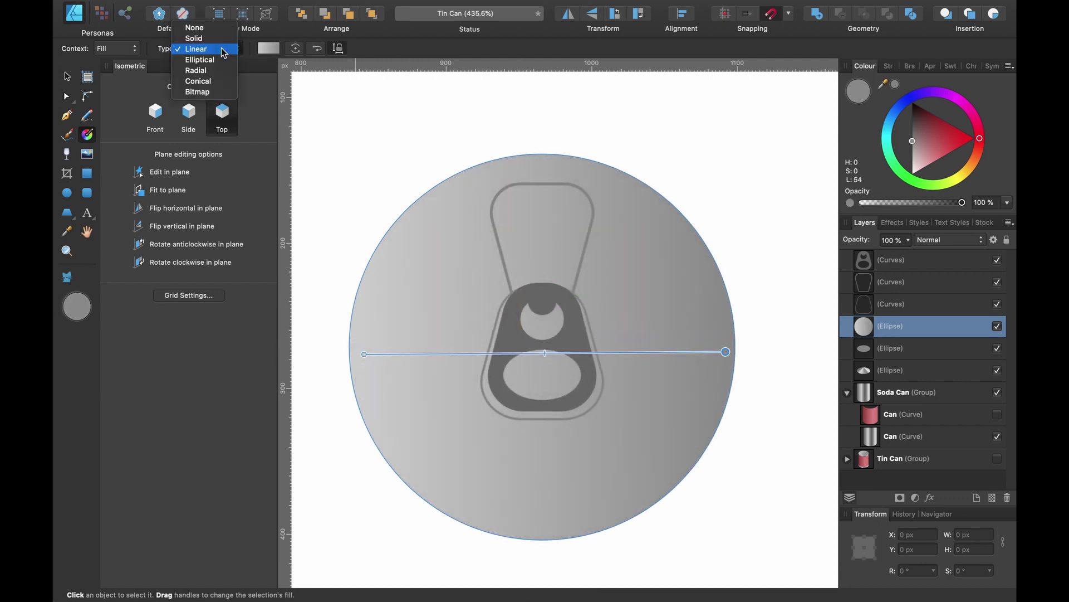
left_click(228, 82)
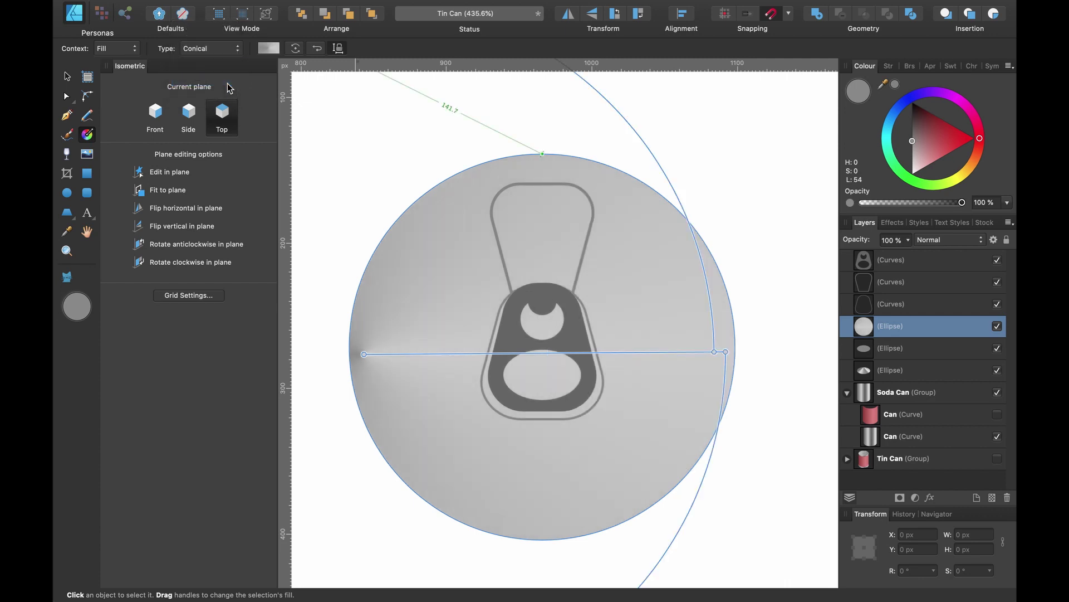
left_click_drag(416, 353, 540, 348)
scroll(539, 344, "down", 5)
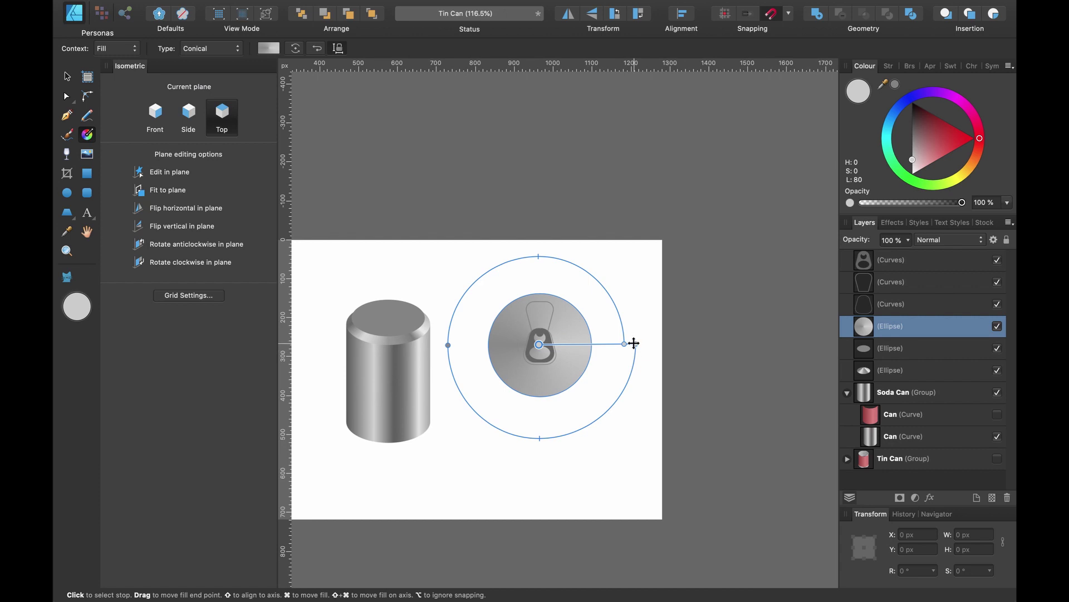
left_click_drag(623, 344, 604, 346)
scroll(553, 351, "up", 3)
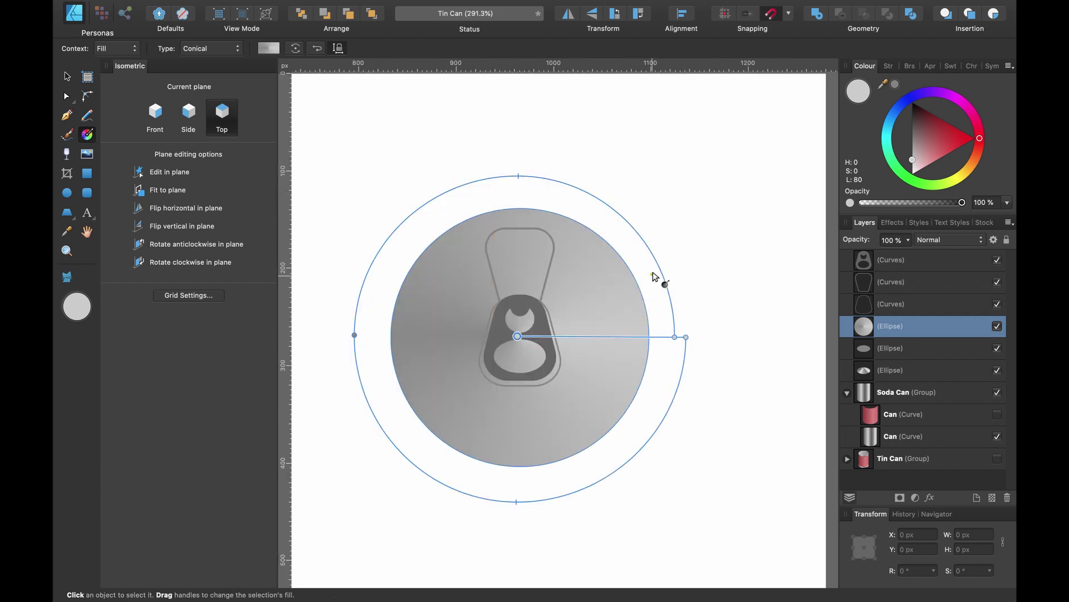
- Add grey stops around the upper half of the lid's conical gradient, including an upper-right highlight at lightness 91
left_click(653, 250)
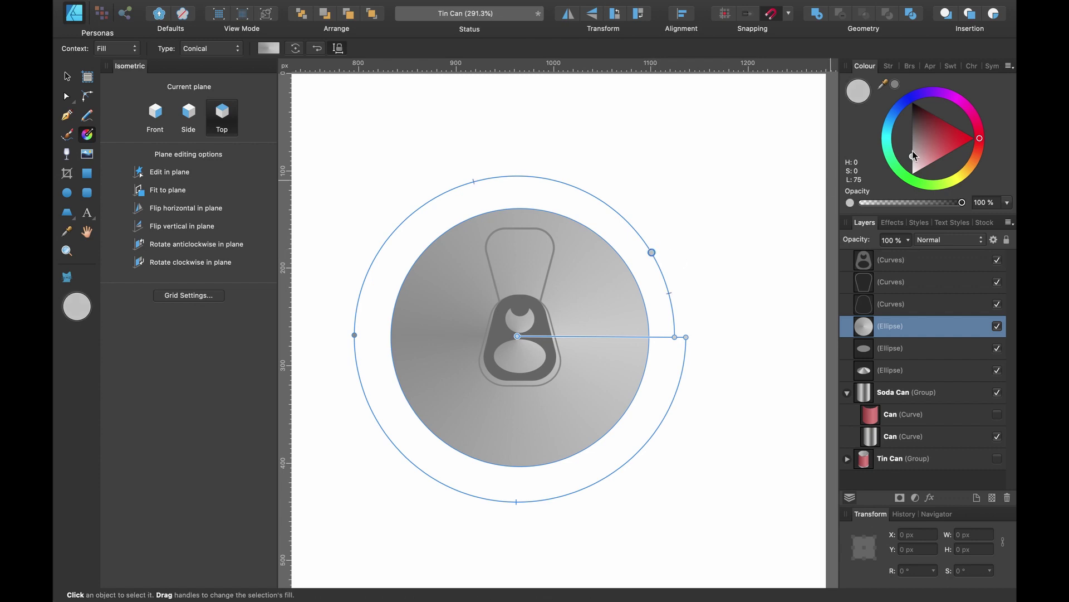
left_click(912, 167)
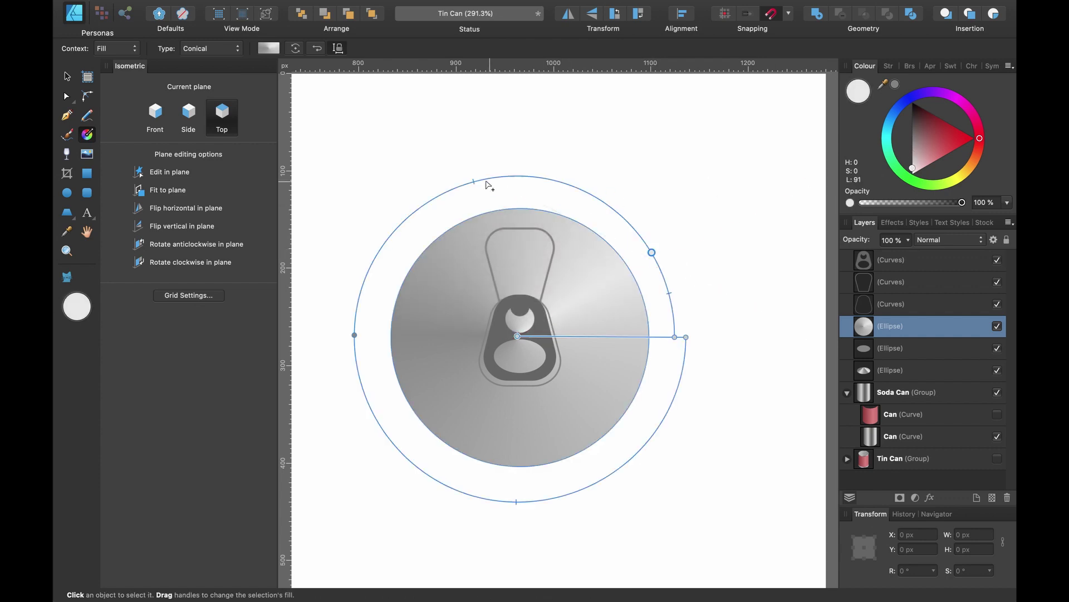
left_click(452, 189)
left_click_drag(923, 129, 913, 140)
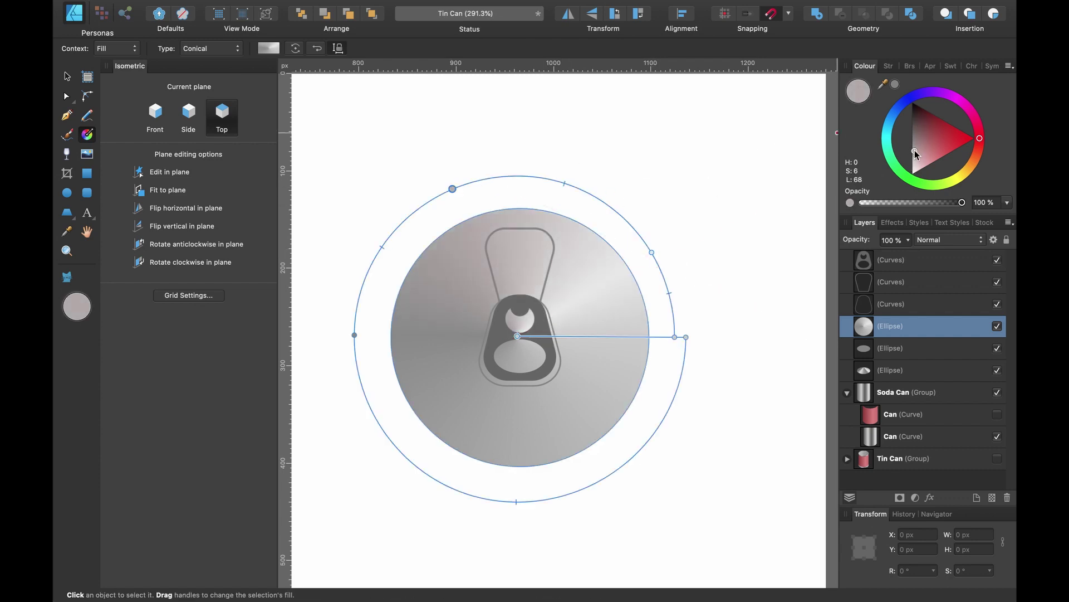
left_click(368, 266)
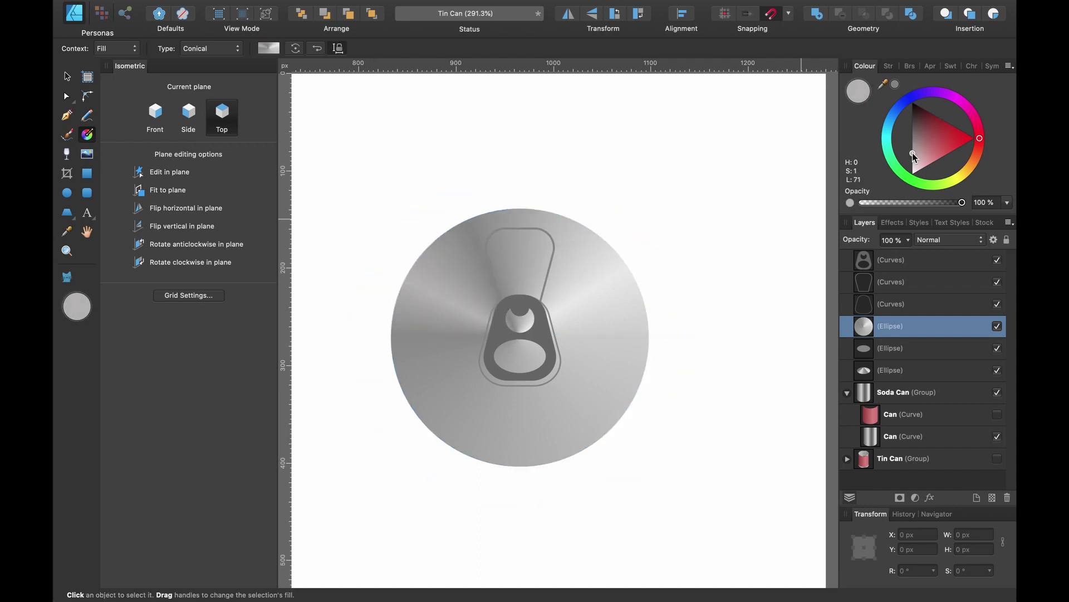
left_click_drag(449, 187, 414, 213)
- Add alternating stops around the lower half of the lid's conical gradient, including greys at lightness 71 and 51
left_click(379, 425)
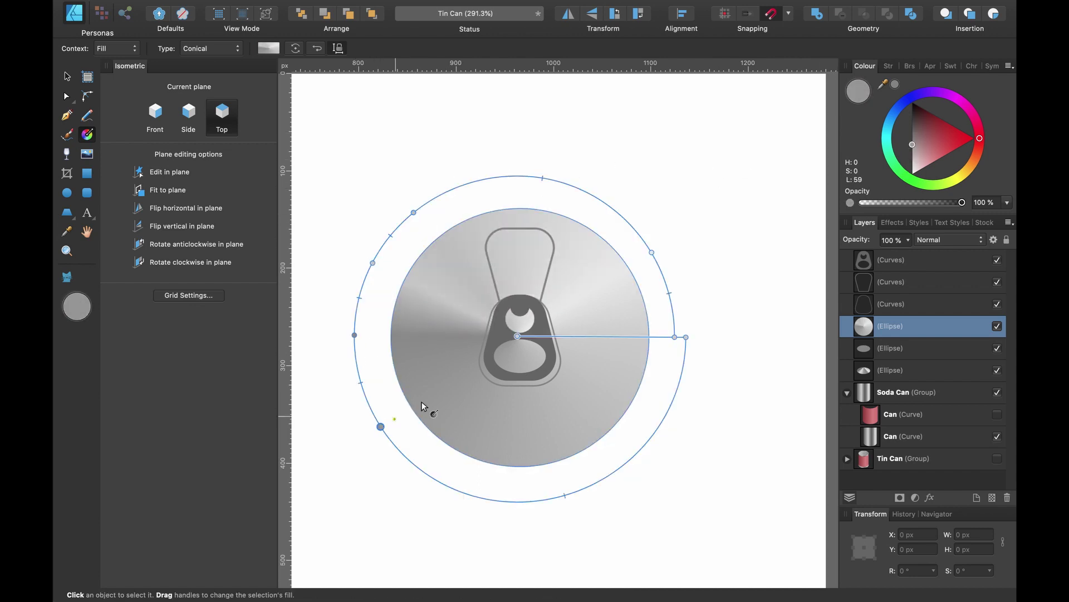
left_click(604, 478)
left_click(904, 142)
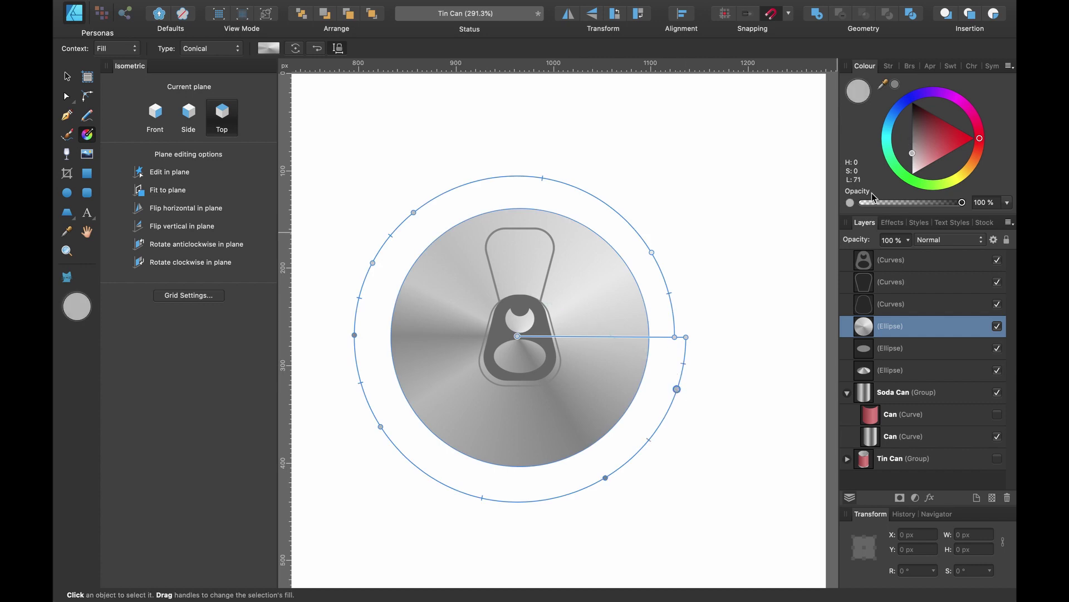
left_click_drag(548, 475, 441, 456)
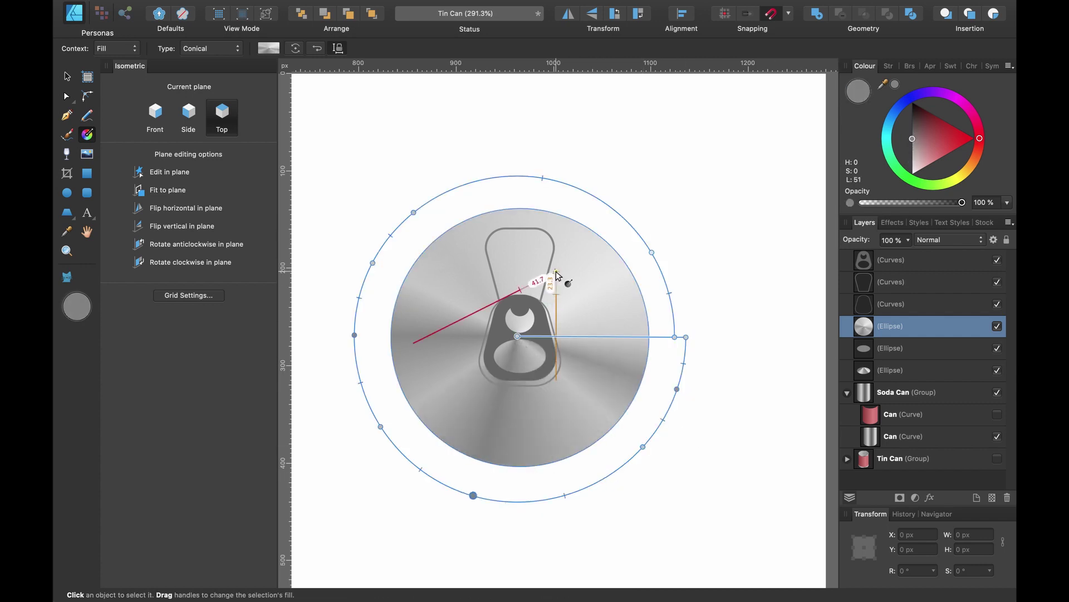
- Nest the pull tab, opening outline and recess outline inside the lid ellipse
left_click(909, 269)
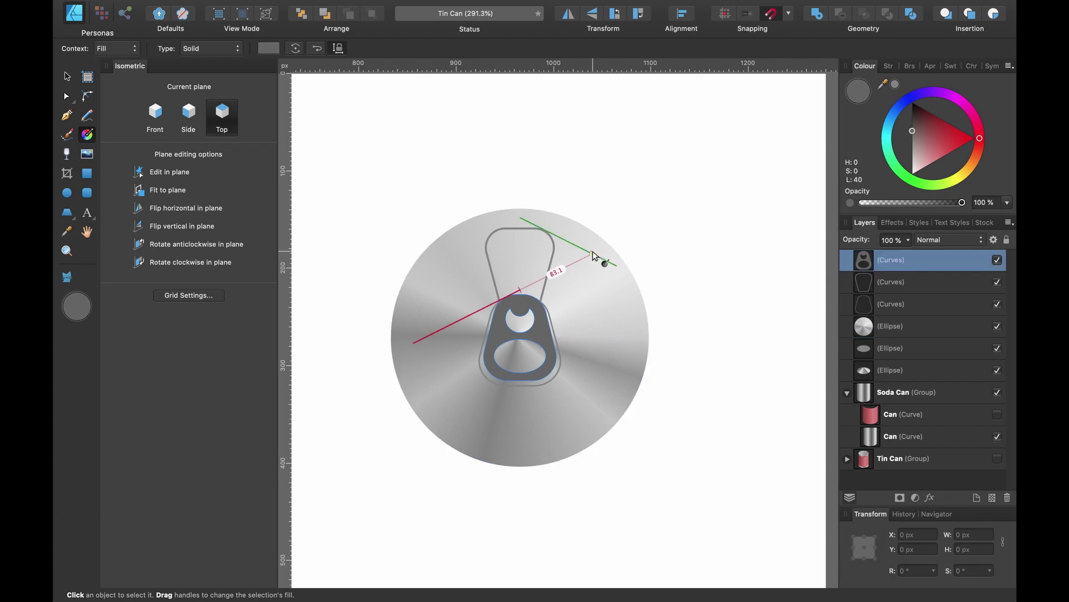
key("v")
scroll(504, 327, "up", 5)
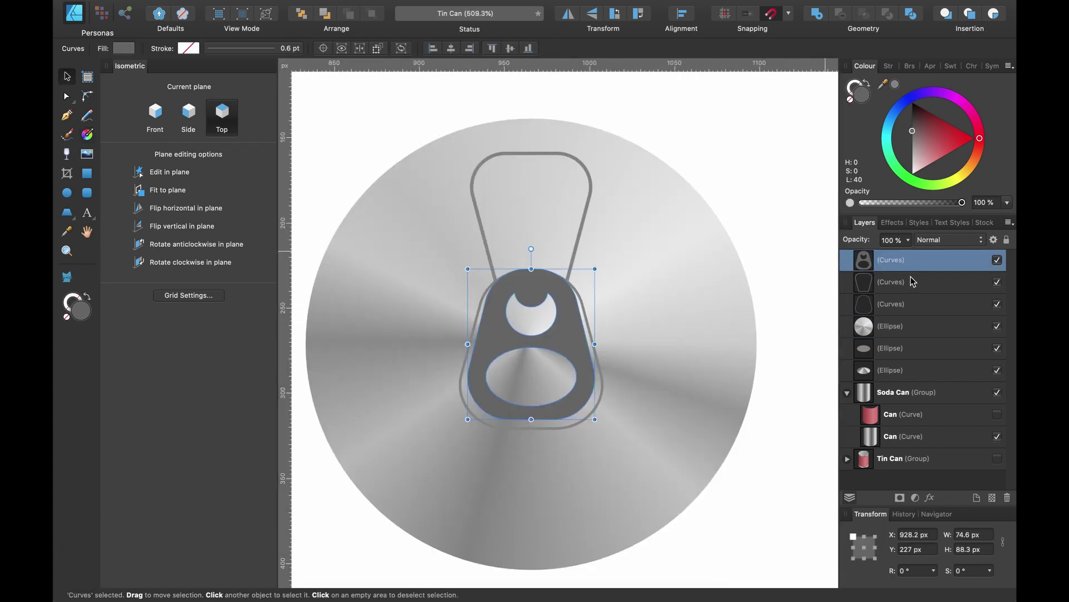
left_click(914, 304, "shift")
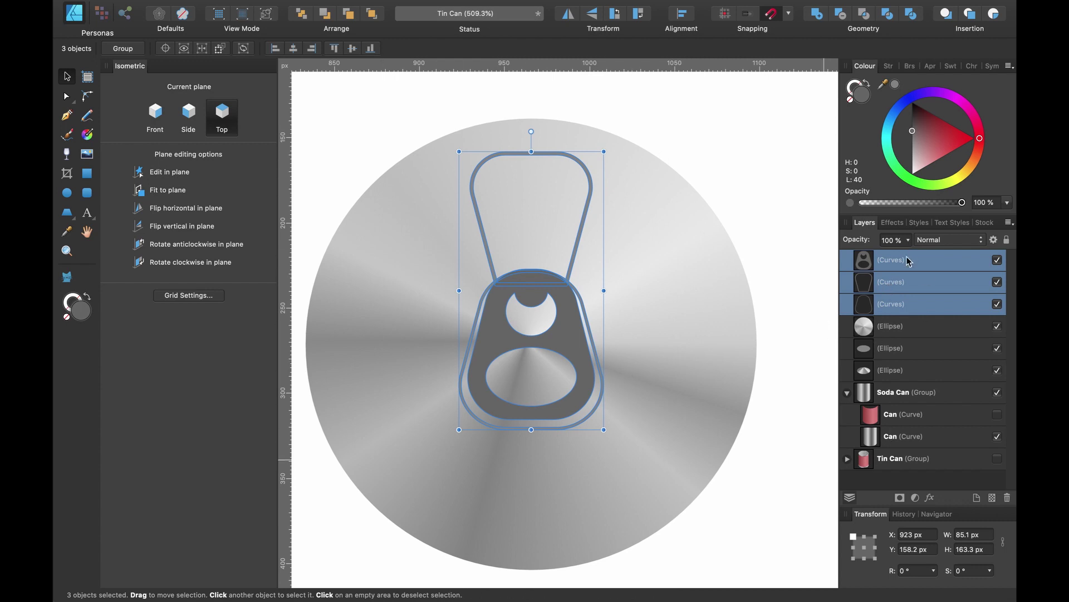
left_click_drag(887, 304, 913, 333)
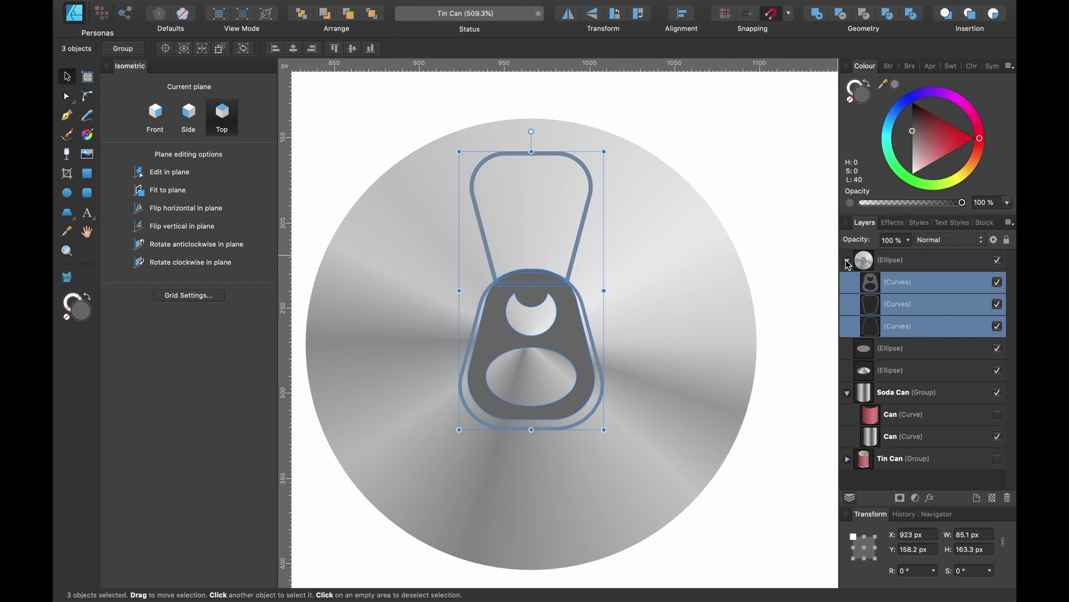
left_click(886, 278)
scroll(582, 294, "up", 2)
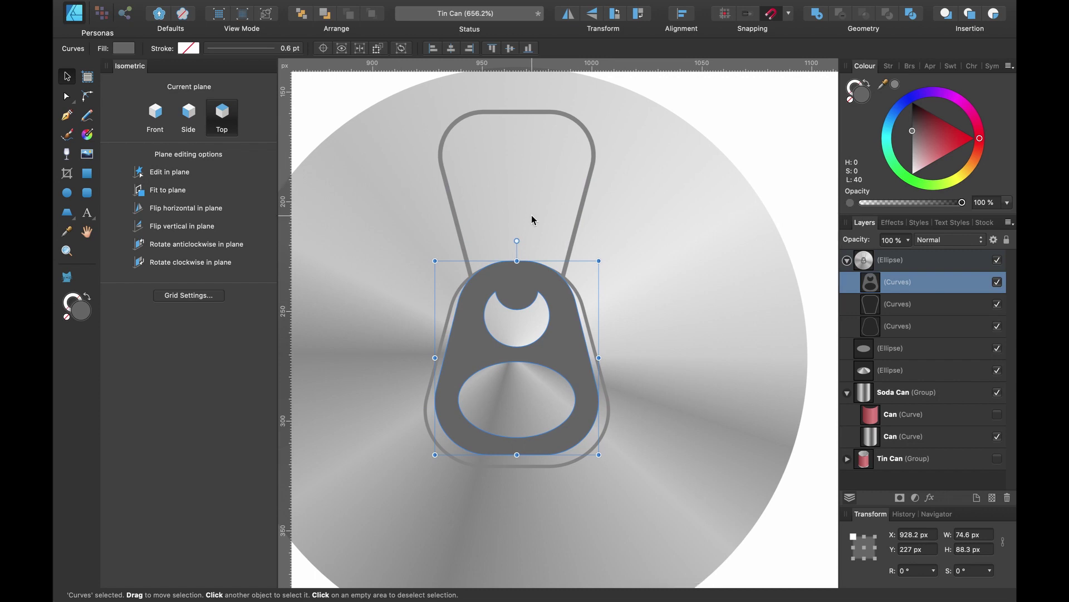
left_click(87, 96)
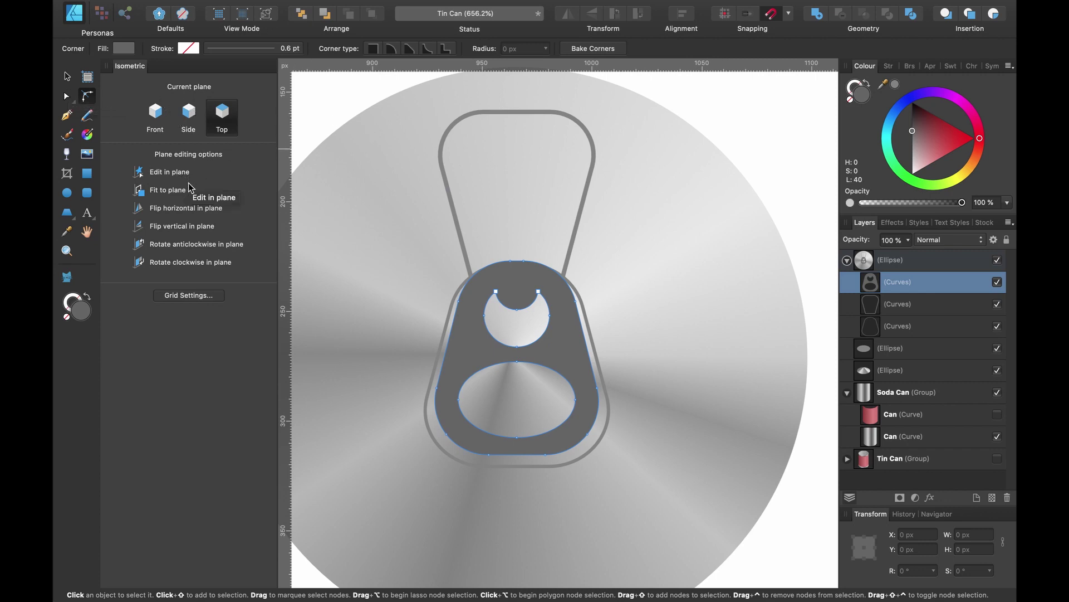
left_click(68, 78)
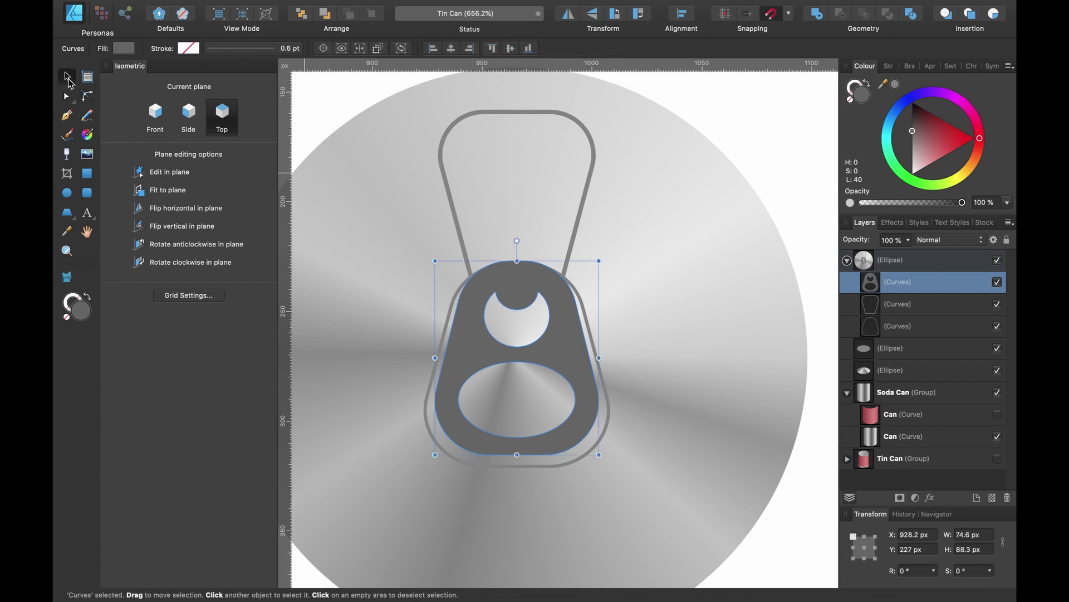
left_click(902, 306)
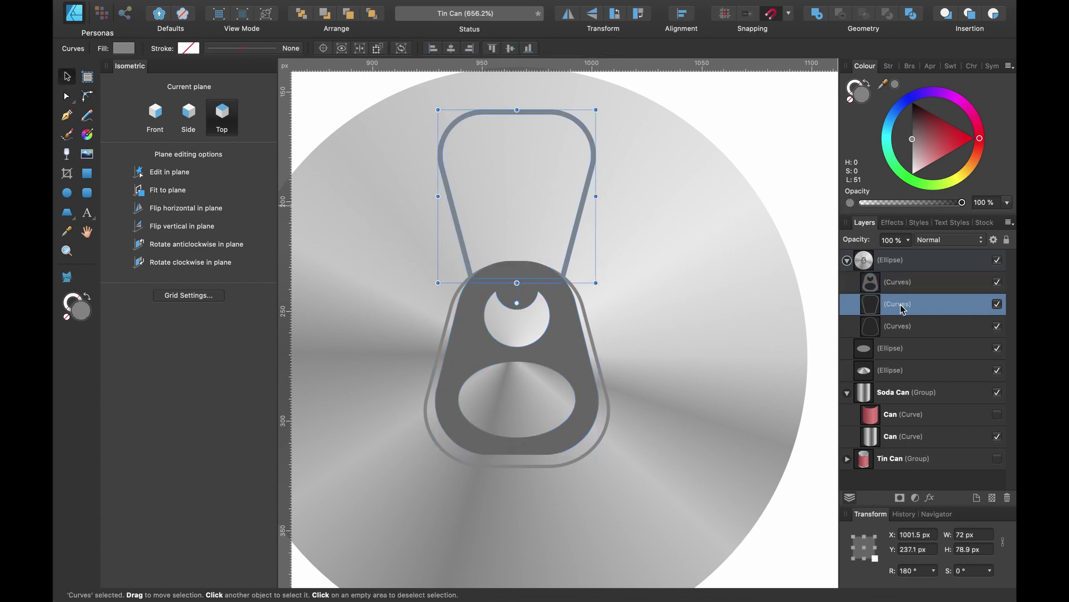
left_click(901, 327)
- Rotate the lid ellipse, together with its nested pull tab and outlines, to 180°
left_click(846, 260)
left_click(885, 261)
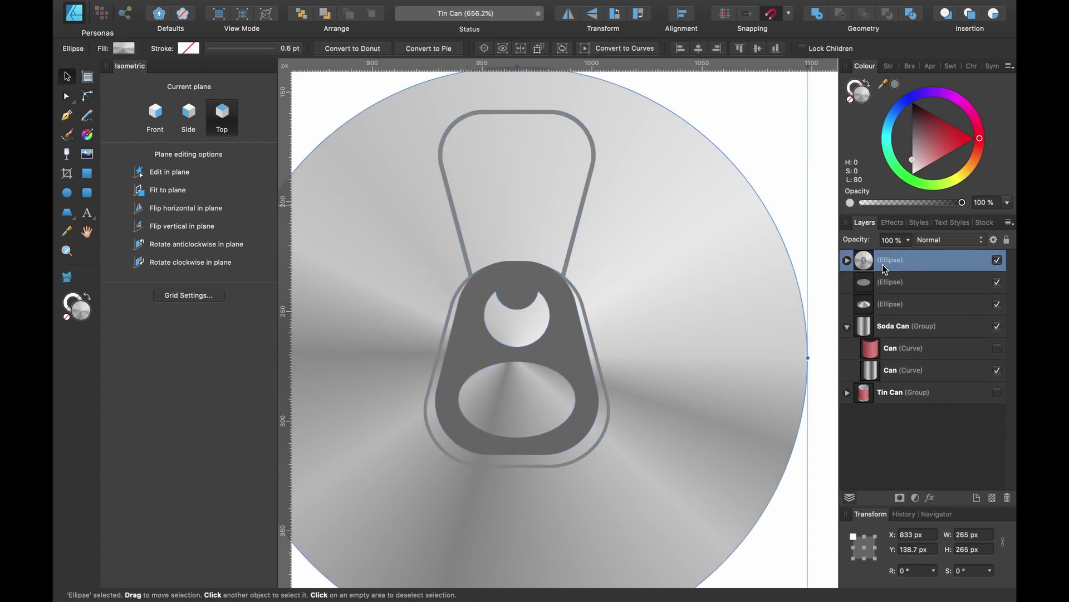
scroll(674, 301, "down", 5)
scroll(674, 304, "left", 2)
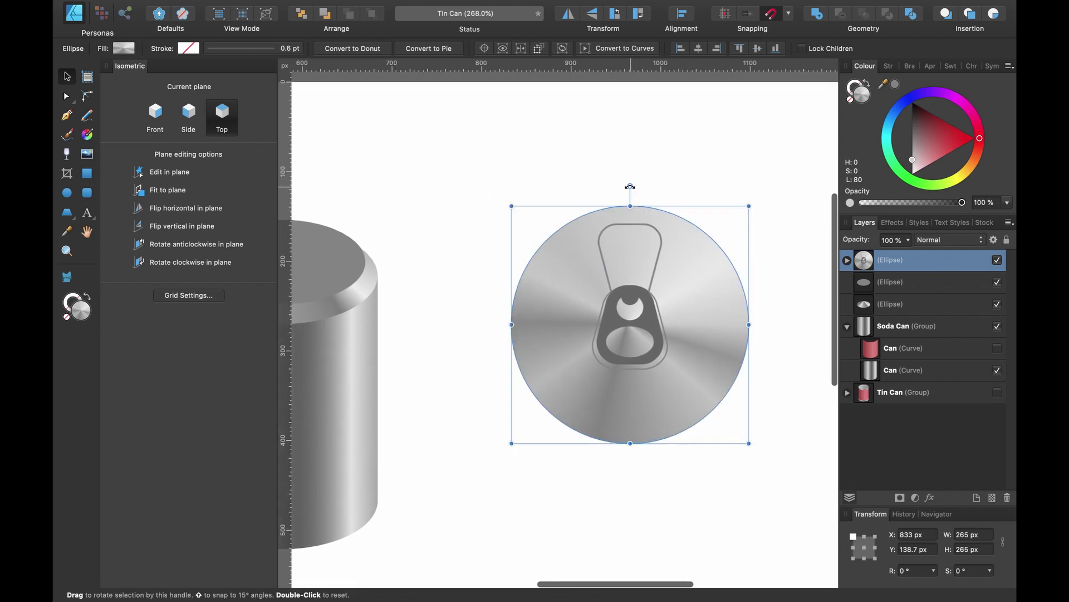
left_click_drag(629, 186, 628, 412)
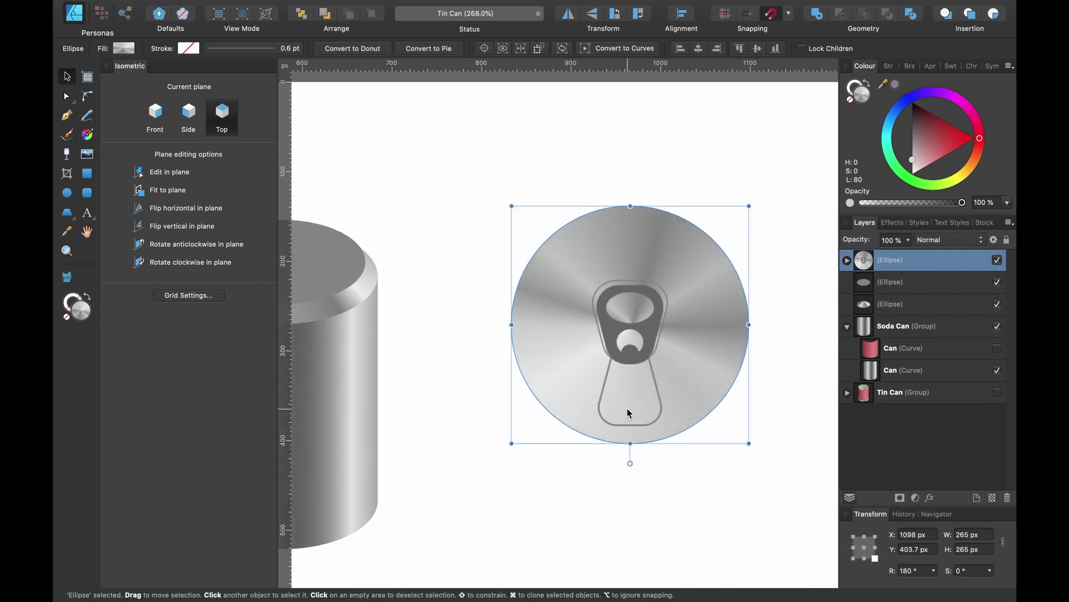
- Move the pull tab, opening outline and recess outline together slightly upward towards the vertical middle of the lid
left_click(901, 284)
left_click(848, 260)
left_click(914, 284)
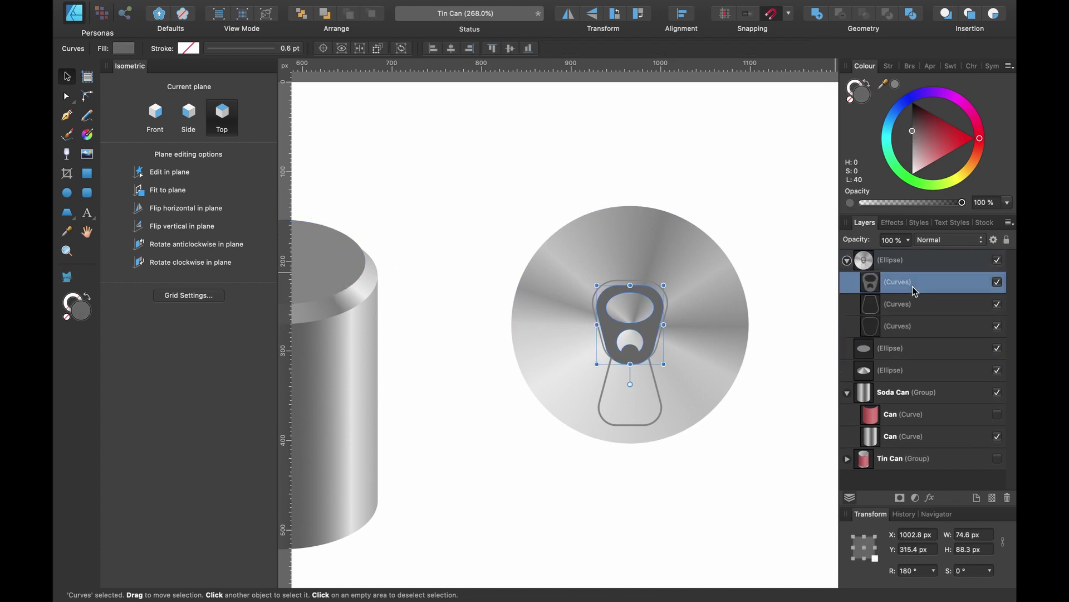
left_click(915, 329, "shift")
mouse_move(642, 338)
left_mouse_down()
mouse_move(639, 314)
mouse_move(642, 324)
left_mouse_up()
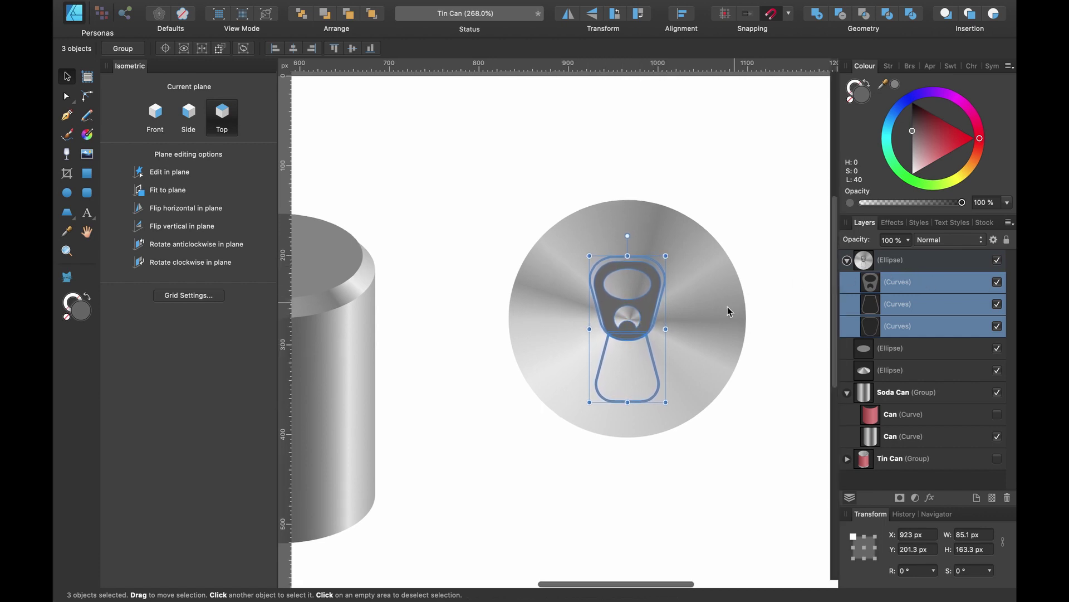
- Try to reposition the centre of the lid's conical gradient
scroll(668, 316, "up", 5)
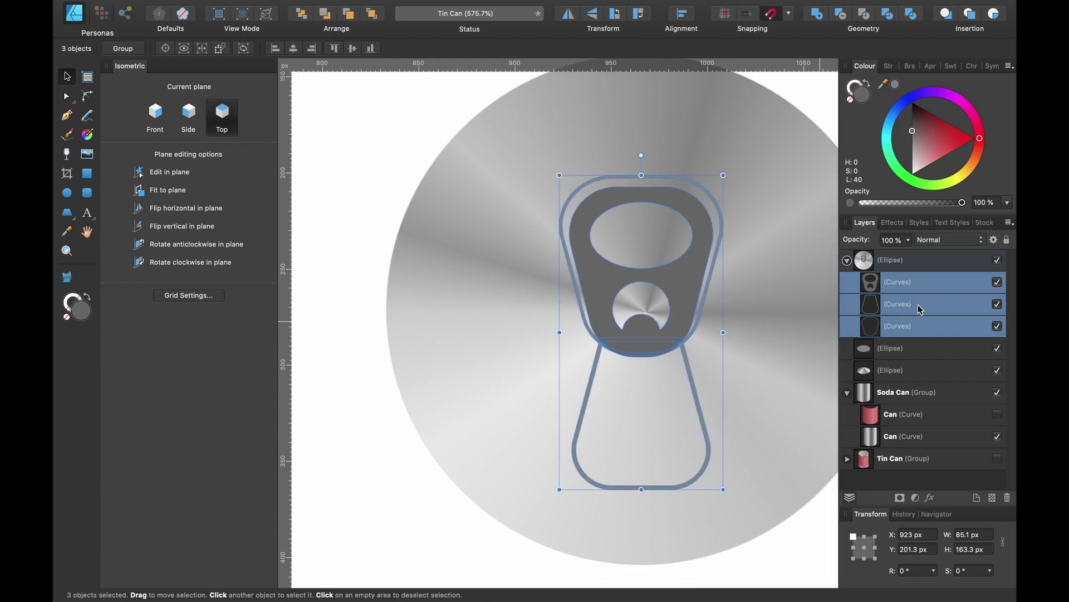
left_click(911, 268)
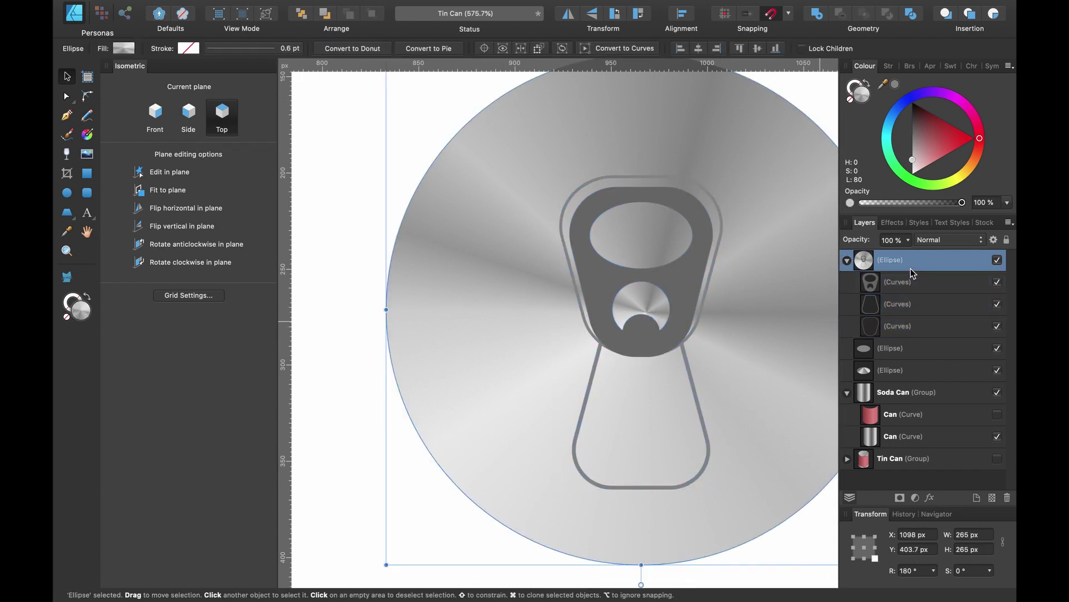
left_click(87, 136)
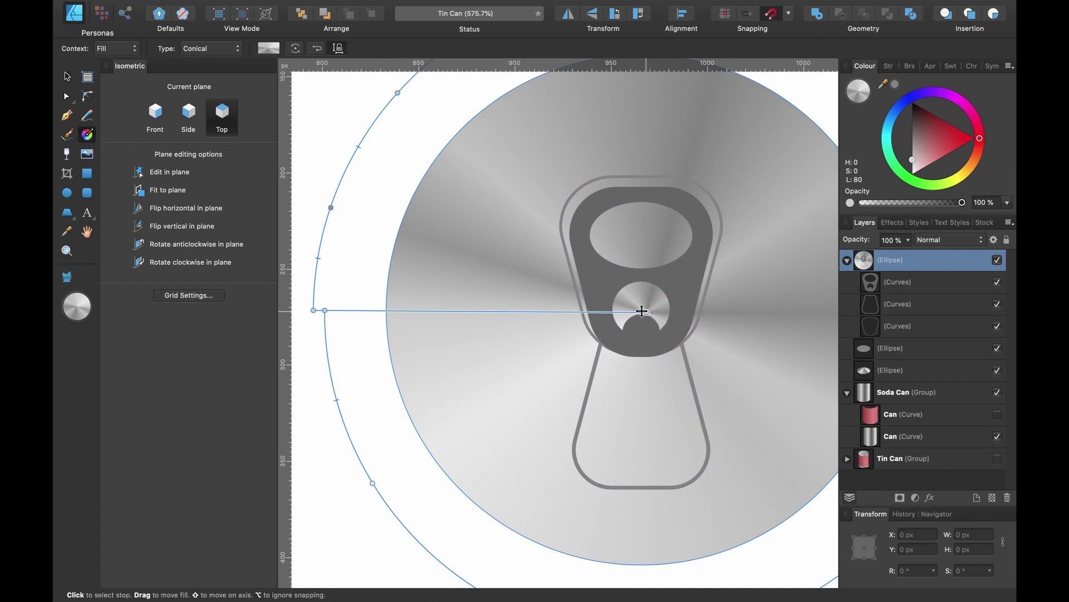
left_click_drag(641, 310, 592, 303)
scroll(640, 318, "right", 3)
scroll(592, 303, "down", 6)
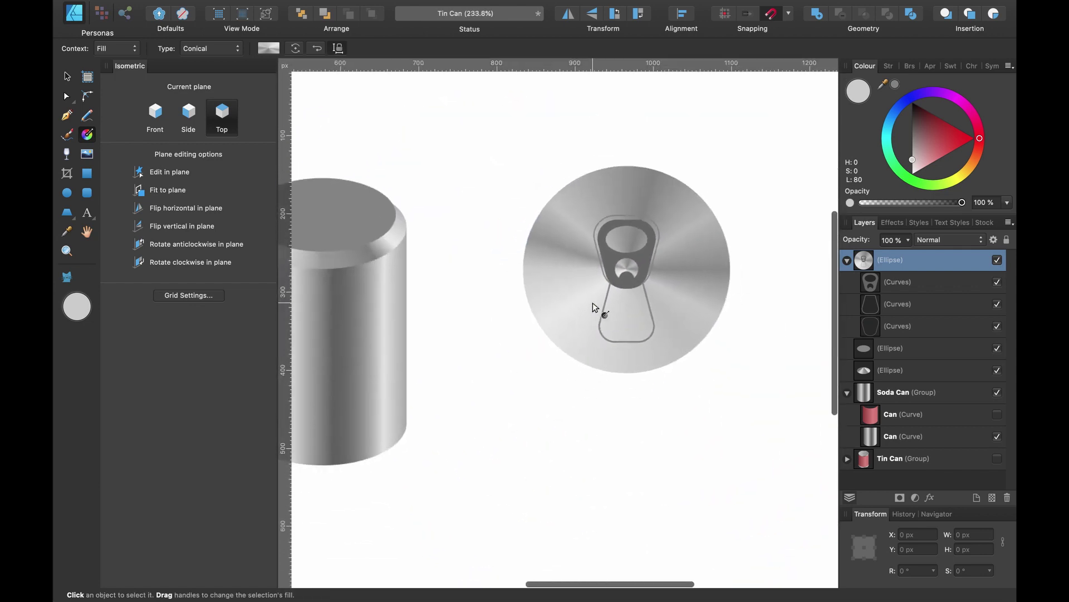
- Show the isometric grid and fit the whole lid ellipse to the Top plane
left_click(847, 260)
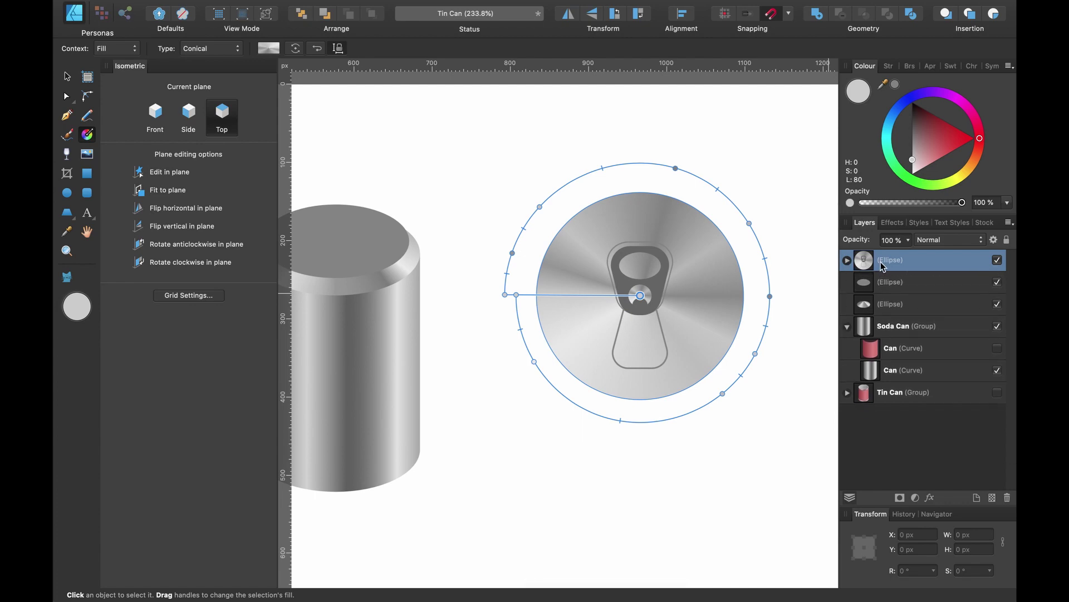
key("v")
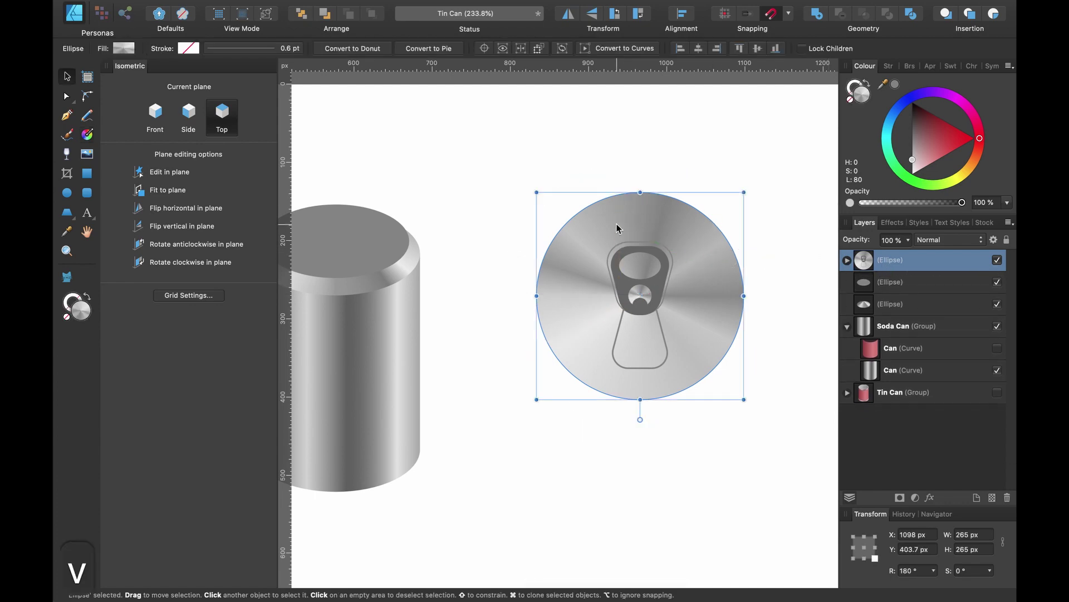
key("super+apostrophe")
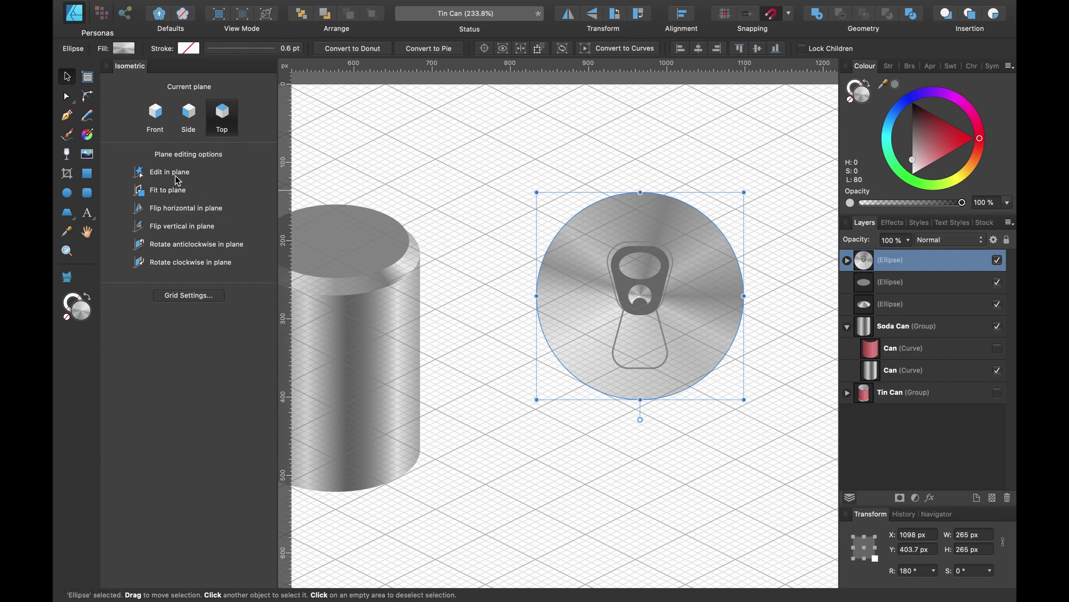
left_click(166, 192)
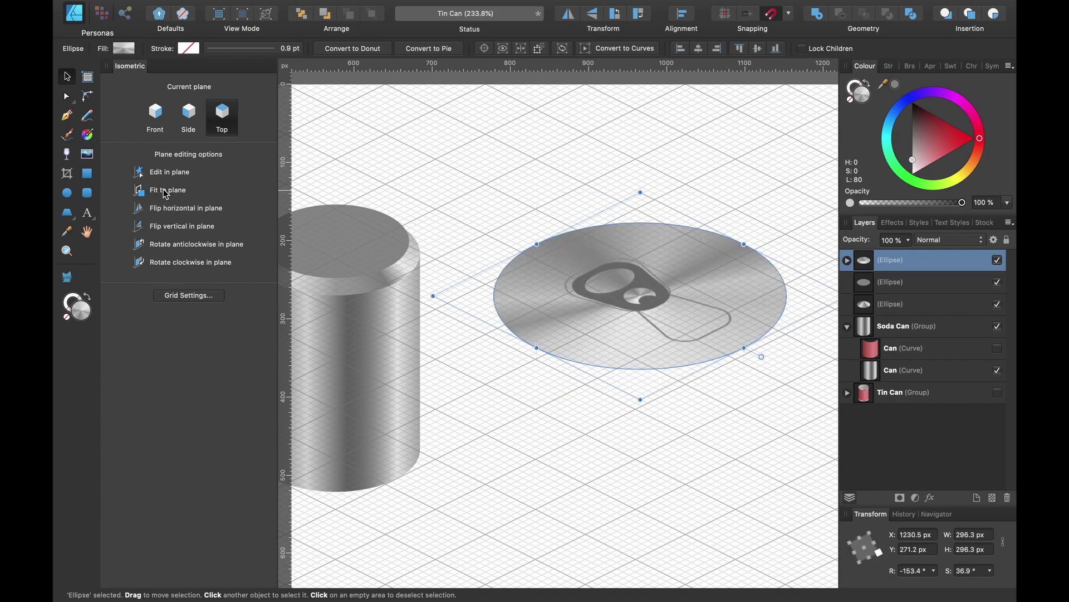
- Move the isometric lid over the can's top and nest it inside the plain grey top ellipse
scroll(486, 226, "left", 5)
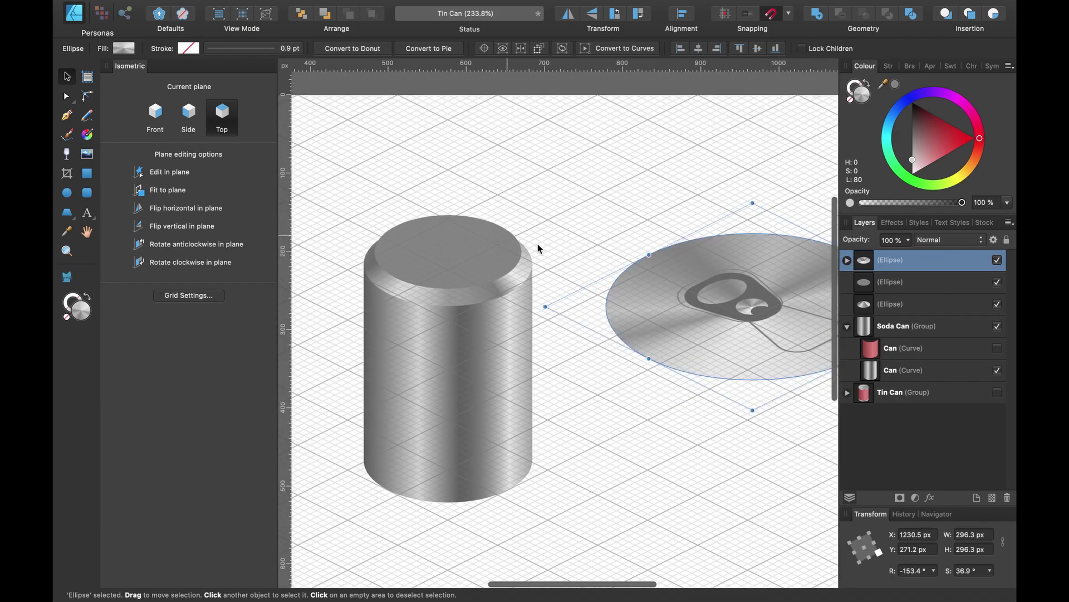
left_click_drag(756, 279, 476, 232)
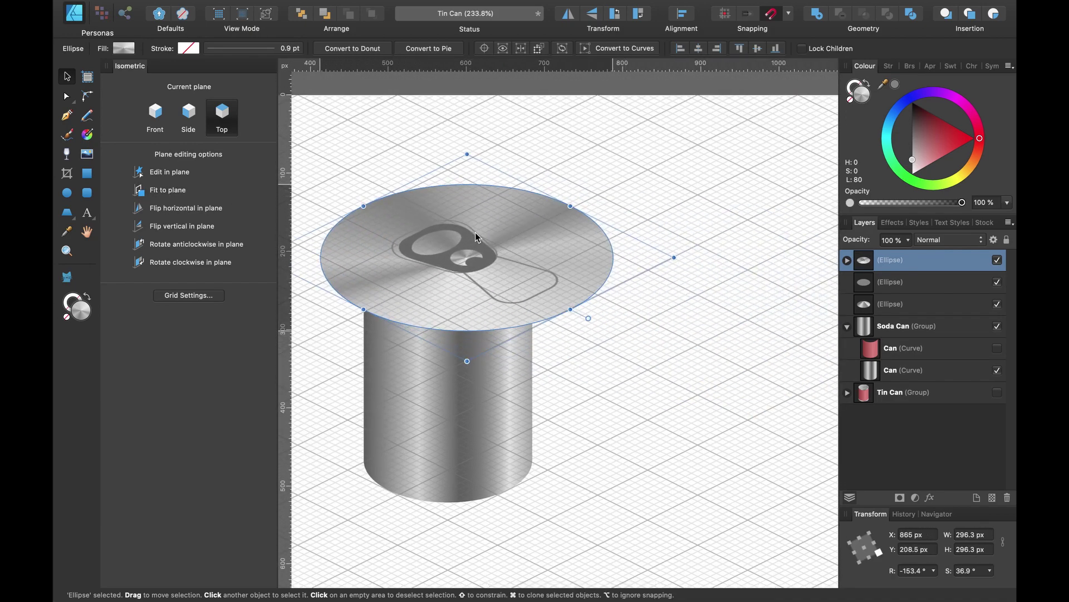
scroll(476, 233, "up", 3)
scroll(560, 295, "left", 4)
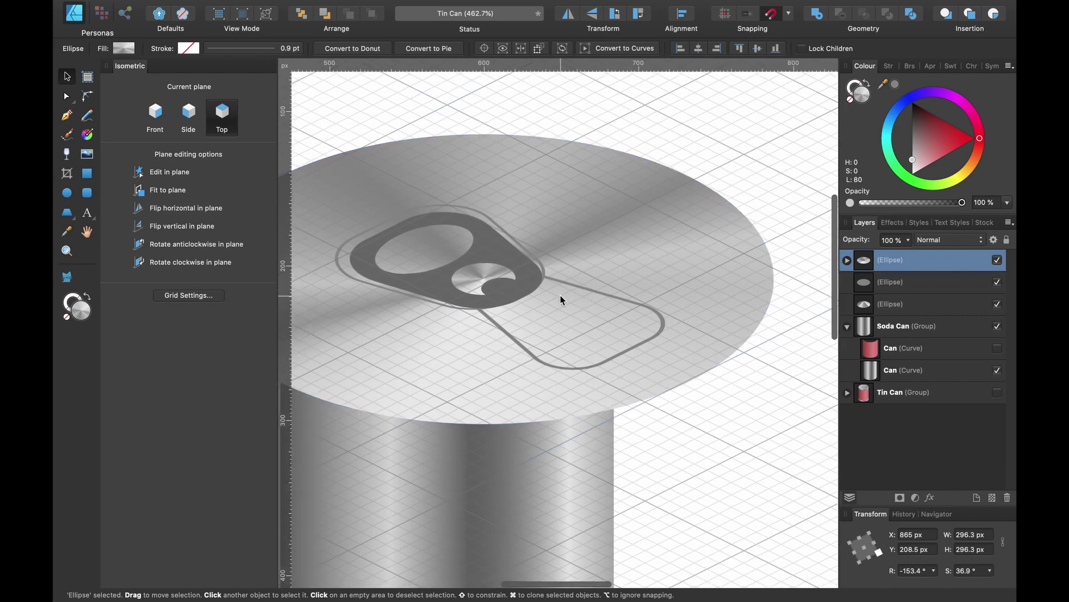
scroll(674, 286, "down", 2)
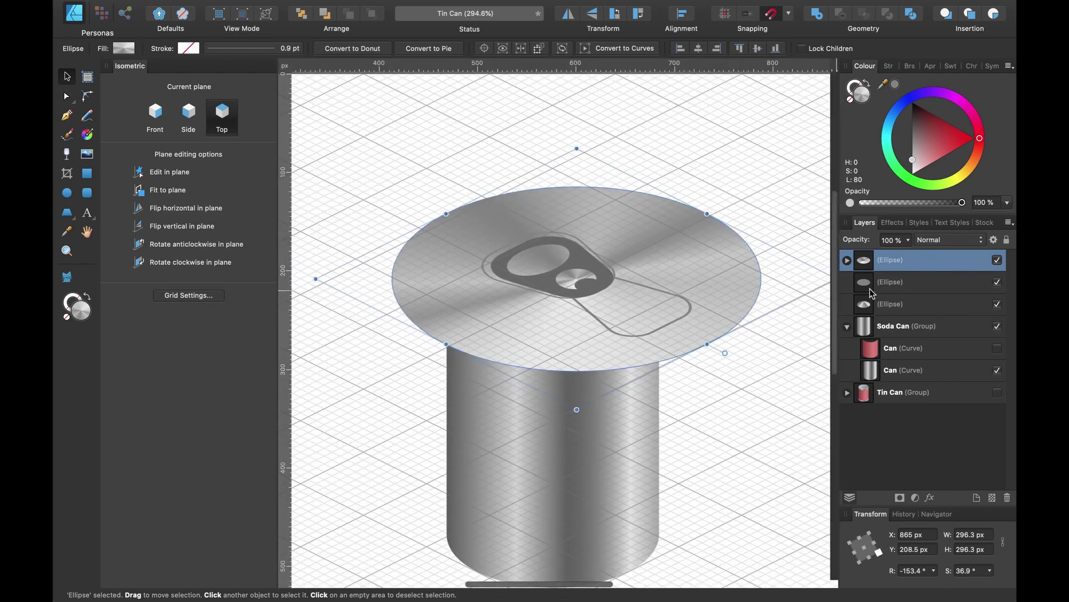
left_click_drag(915, 265, 925, 298)
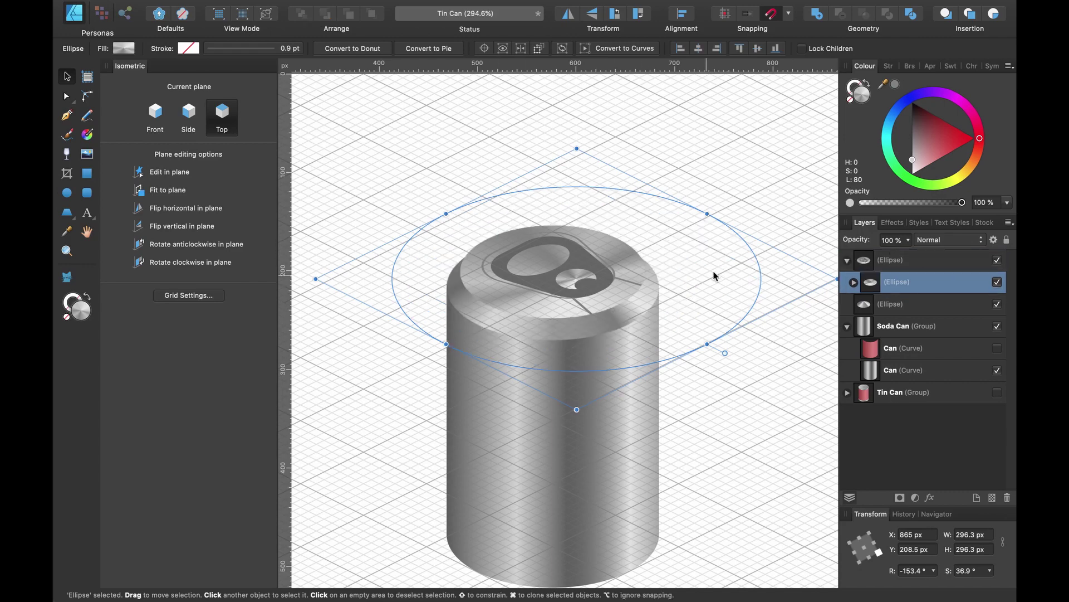
- Scale the nested lid down proportionally to about 151 px and place it within the can's top ellipse
scroll(739, 256, "down", 3)
scroll(738, 256, "up", 5)
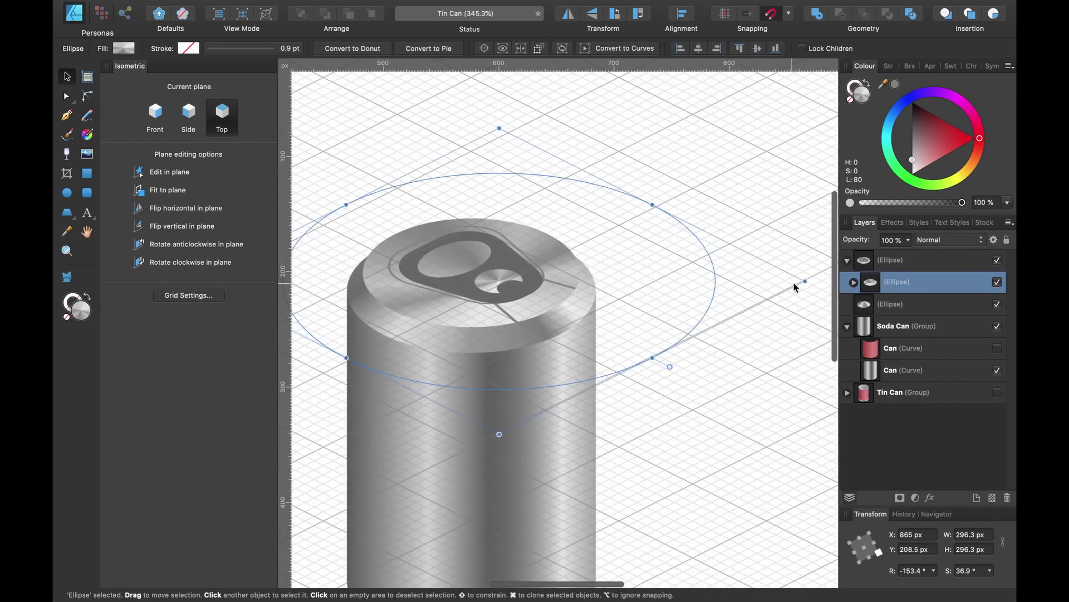
left_click_drag(804, 281, 628, 280)
scroll(652, 282, "left", 5)
scroll(625, 279, "up", 5)
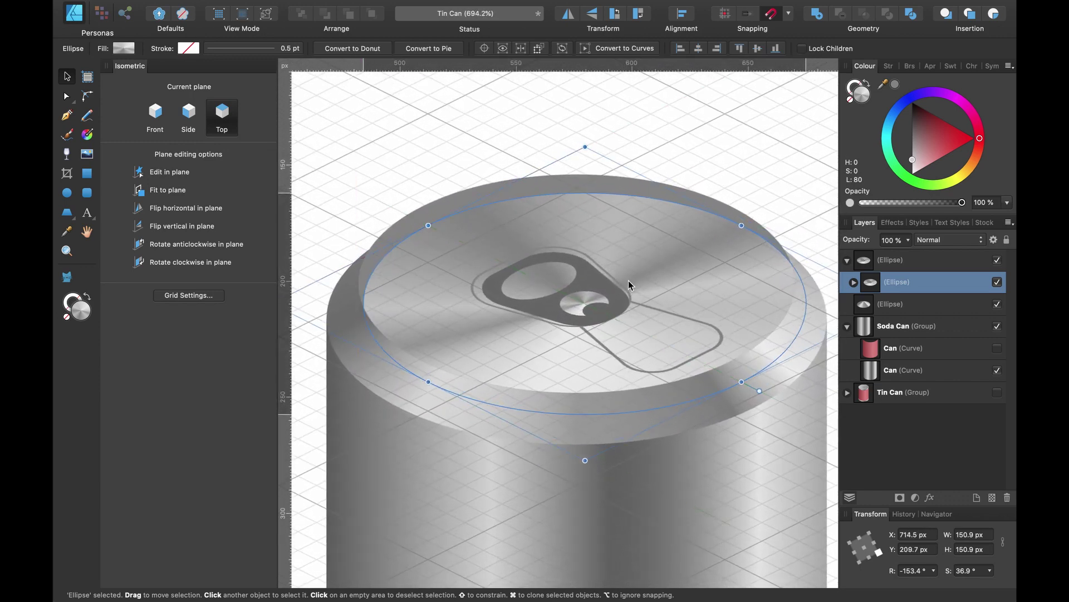
- With the grid hidden, position the lid centred and slightly low in the grey top ellipse, and shrink it to about 146 px
scroll(628, 280, "right", 2)
scroll(629, 280, "right", 1)
key("super+apostrophe")
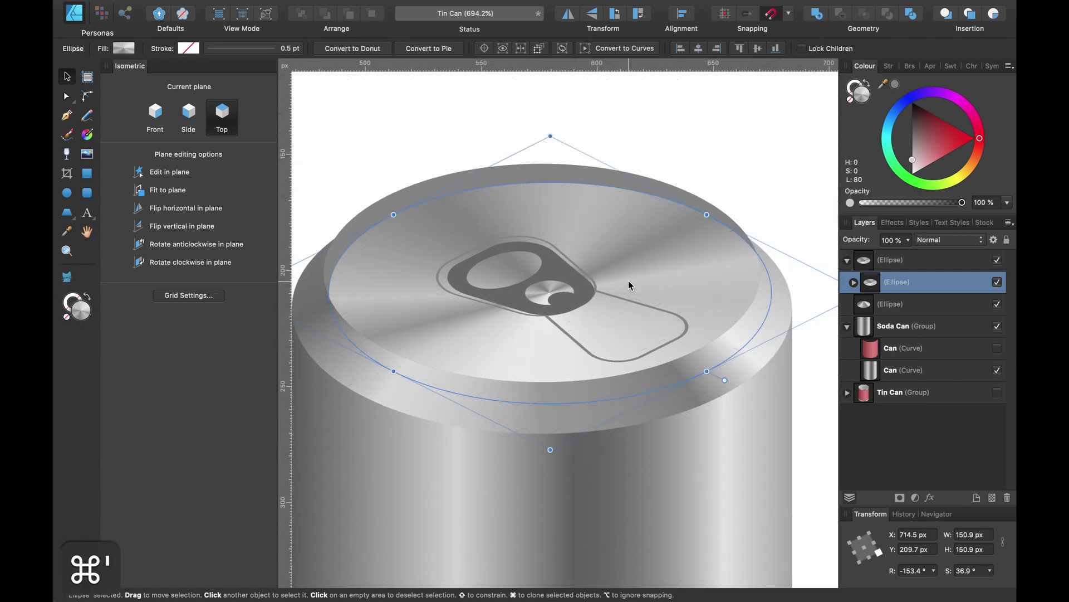
left_click_drag(628, 280, 620, 280)
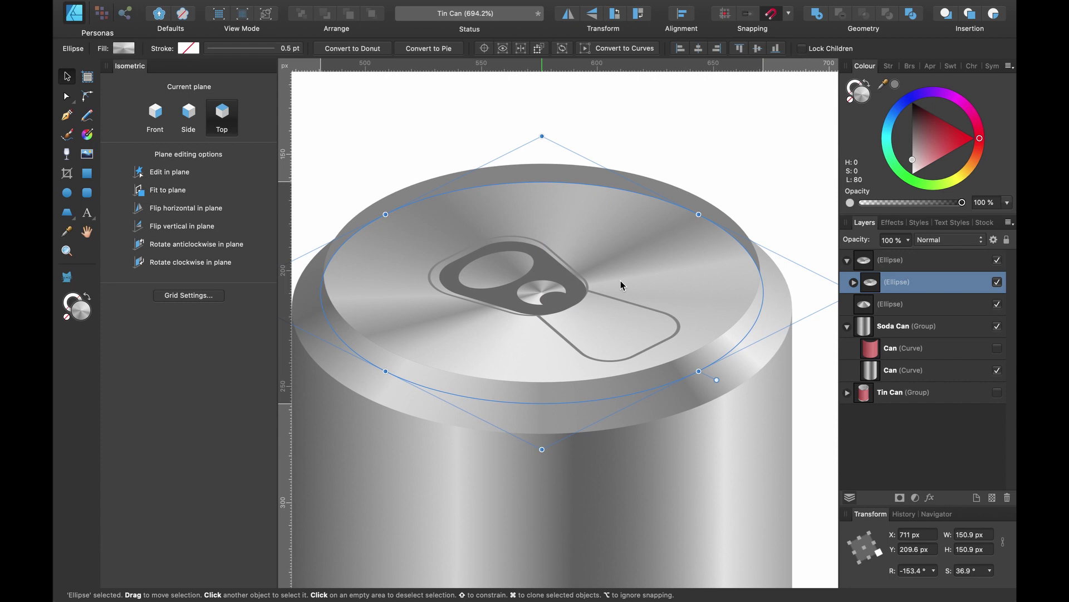
left_click_drag(621, 281, 622, 292)
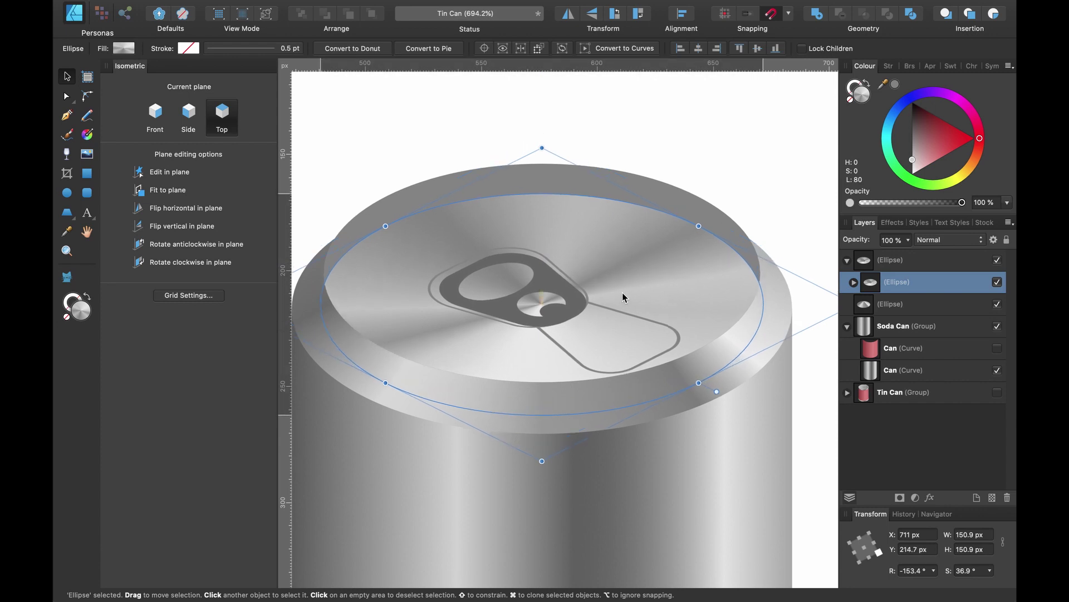
scroll(622, 292, "down", 3)
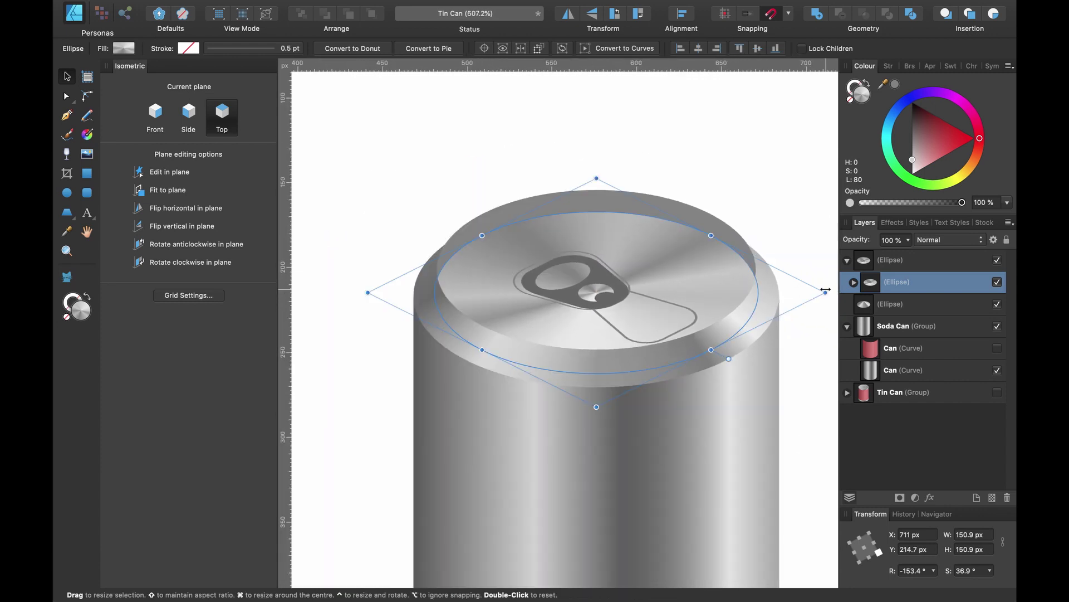
left_click_drag(821, 289, 779, 291)
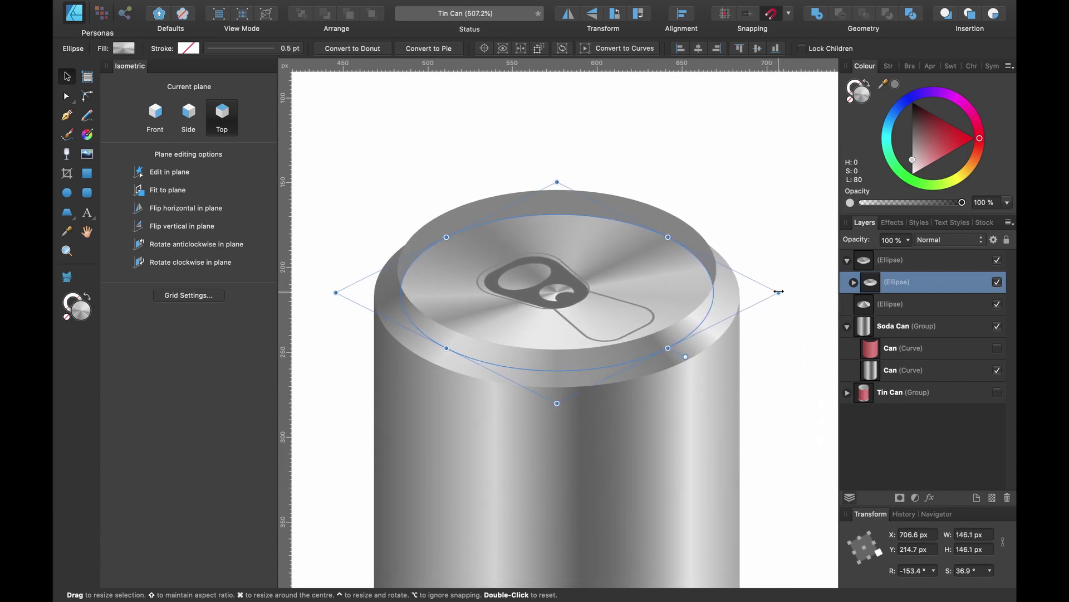
- Give the grey top ellipse a linear gradient running from its right edge to its left, with the right stop at lightness 54
scroll(654, 280, "up", 2)
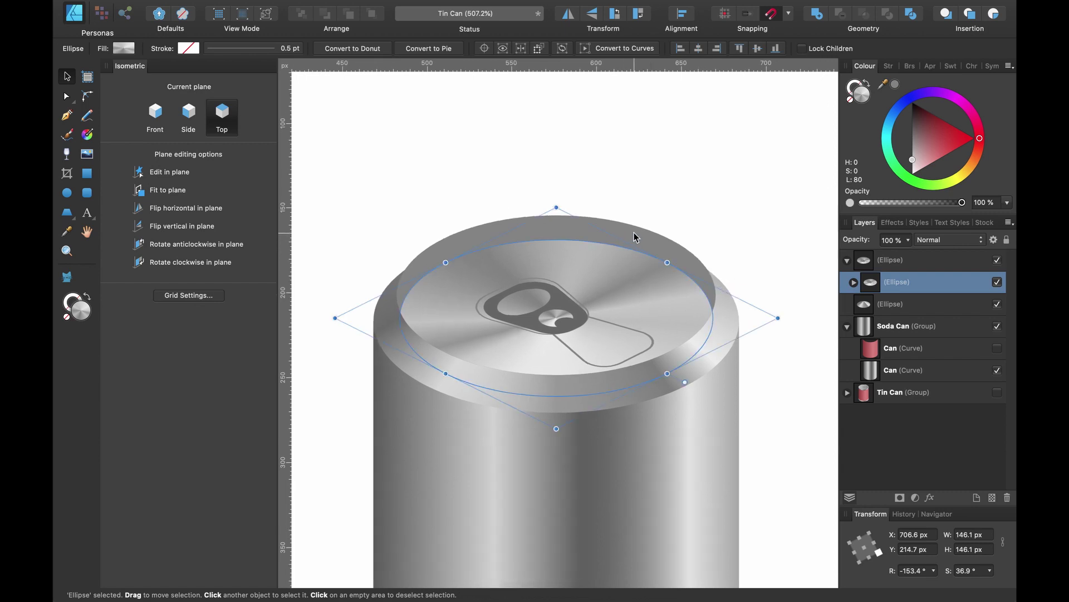
left_click(627, 233)
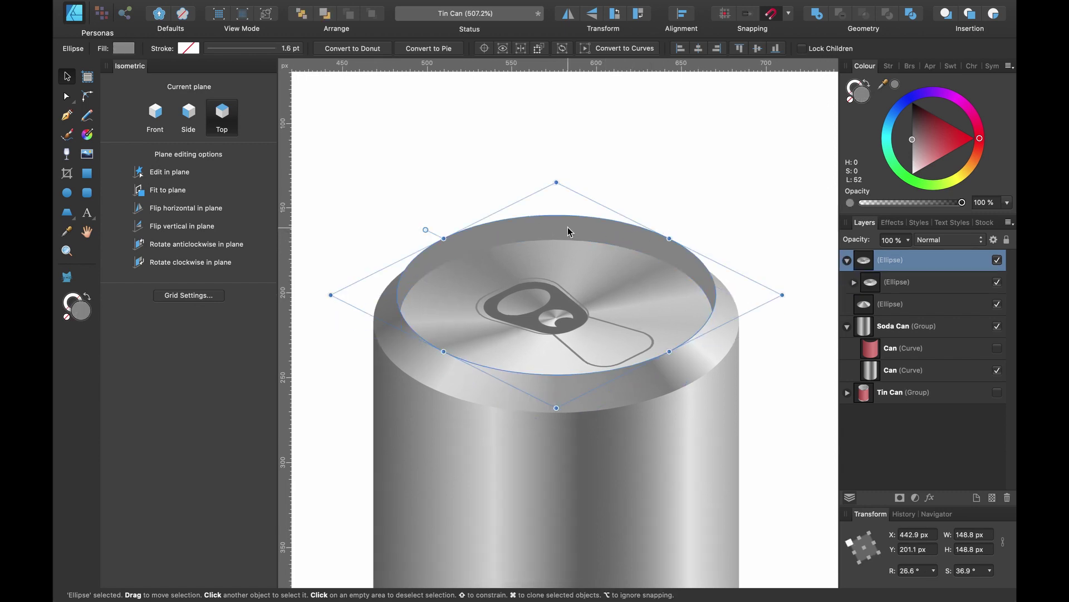
key("g")
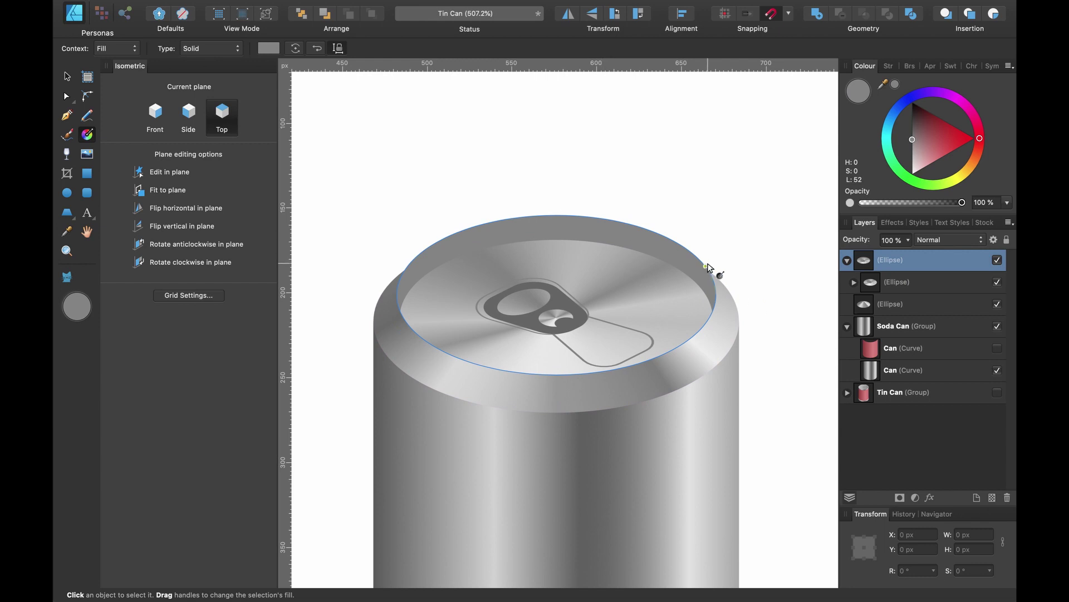
left_click_drag(707, 266, 397, 261)
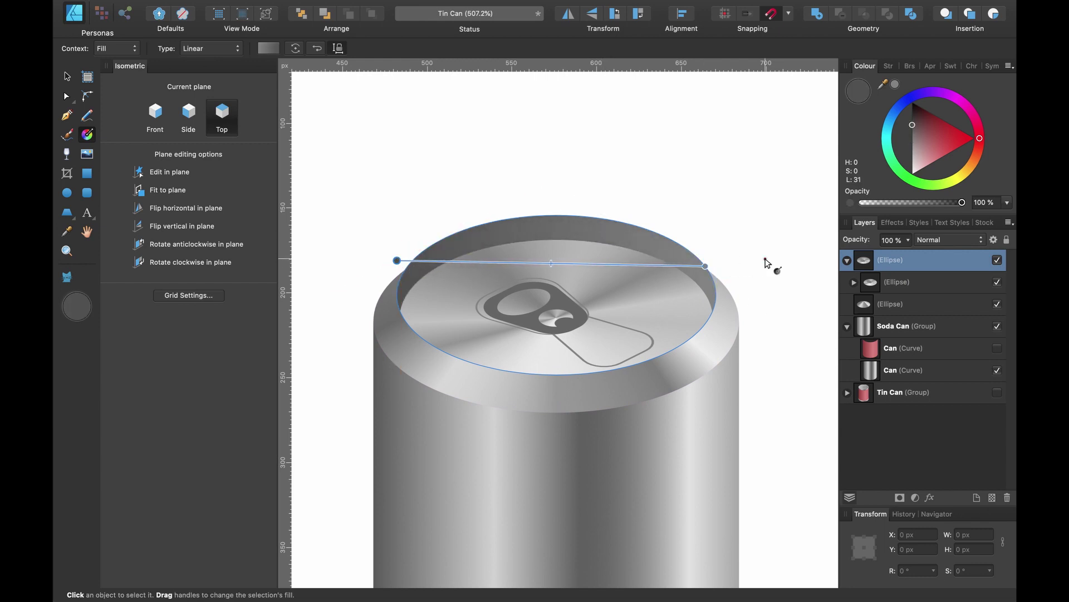
left_click(705, 265)
left_click_drag(913, 138, 907, 146)
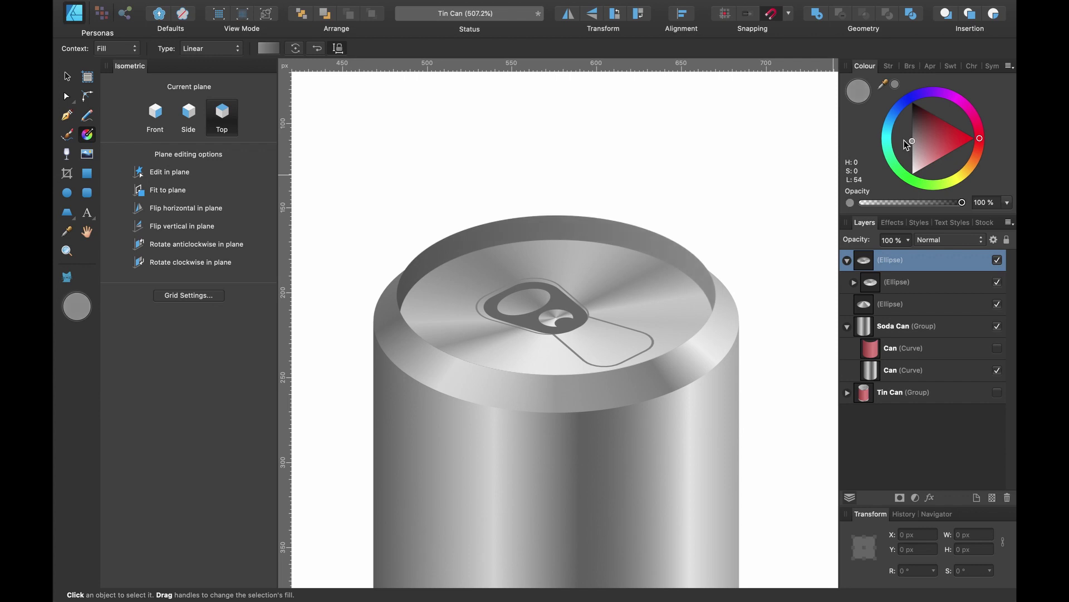
- Add a highlight stop right of centre at lightness 80 to the top ellipse's gradient, and set its left end stop to lightness 29
left_click(911, 140)
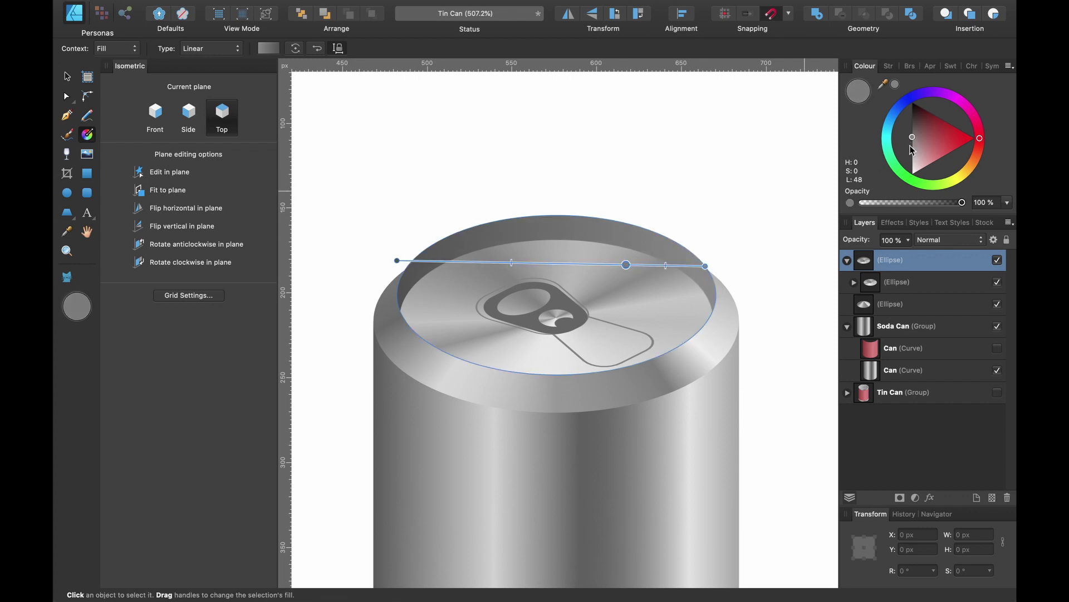
left_click_drag(913, 141, 909, 162)
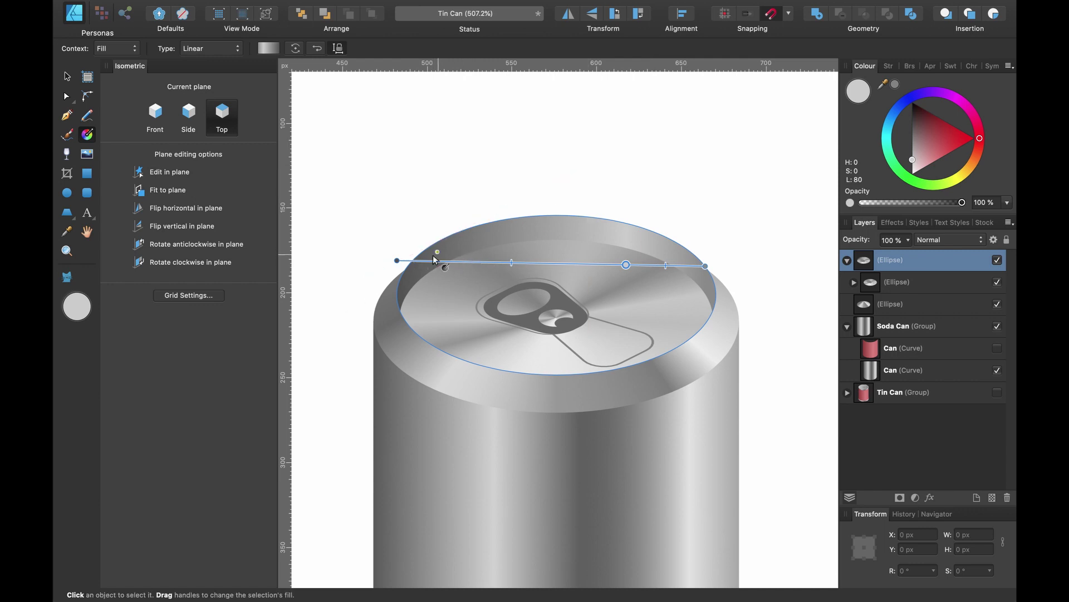
left_click(397, 260)
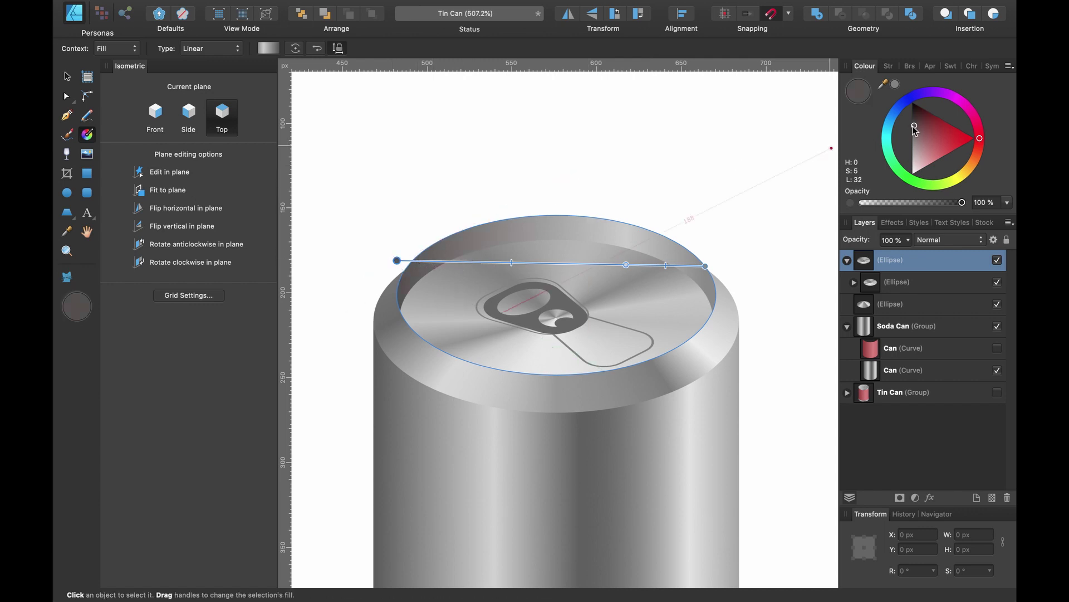
left_click_drag(914, 130, 913, 123)
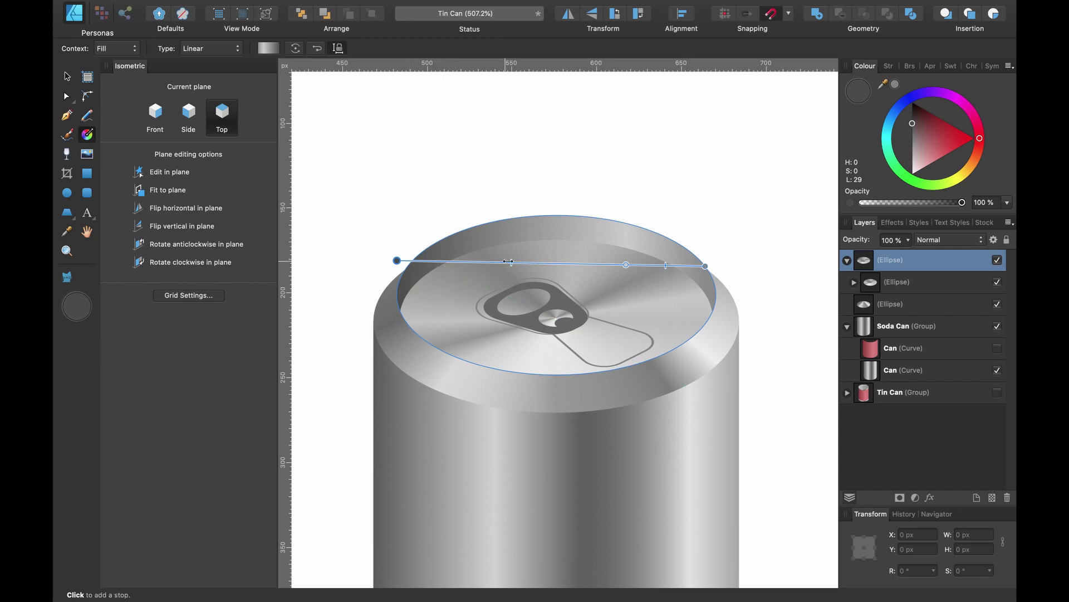
- Add a stop near the middle of the top ellipse's gradient with lightness 75, and shift it slightly left
left_click(545, 263)
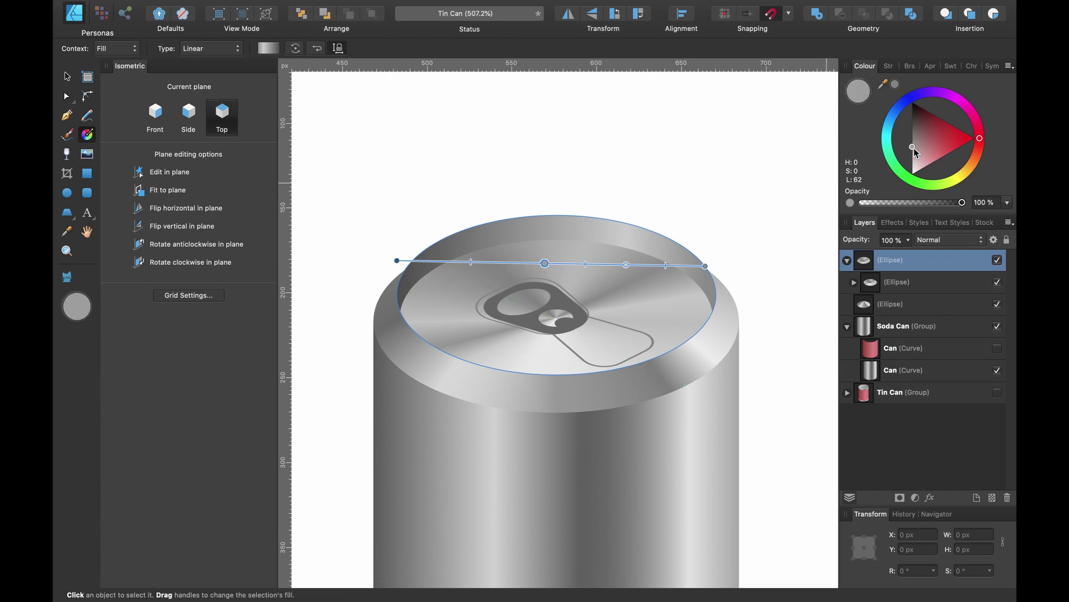
mouse_move(914, 148)
left_mouse_down()
mouse_move(911, 137)
mouse_move(912, 161)
left_mouse_up()
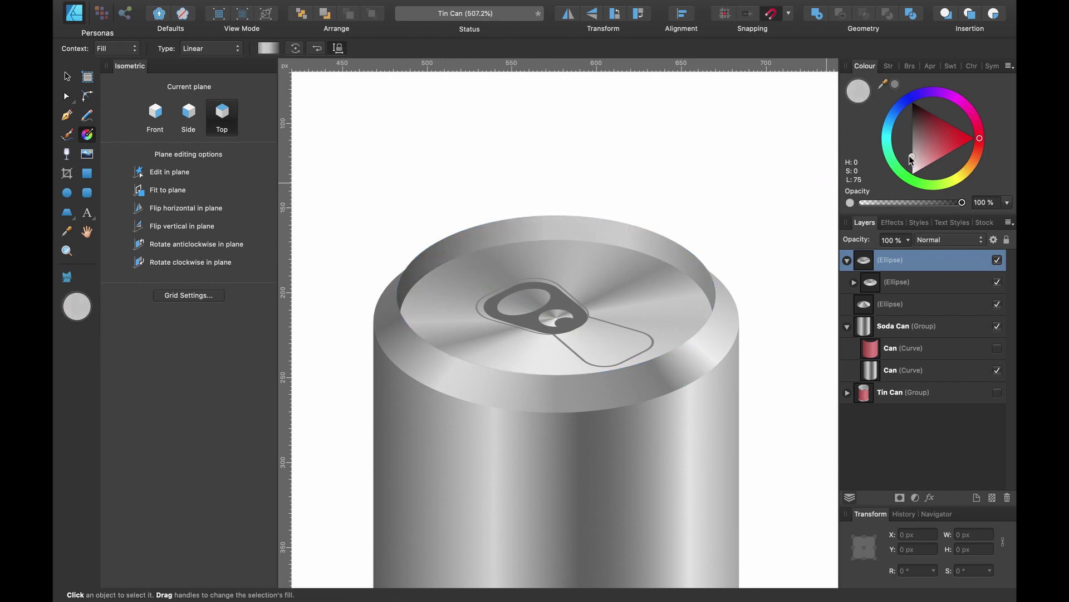
mouse_move(705, 265)
left_mouse_down()
mouse_move(824, 179)
mouse_move(705, 266)
left_mouse_up()
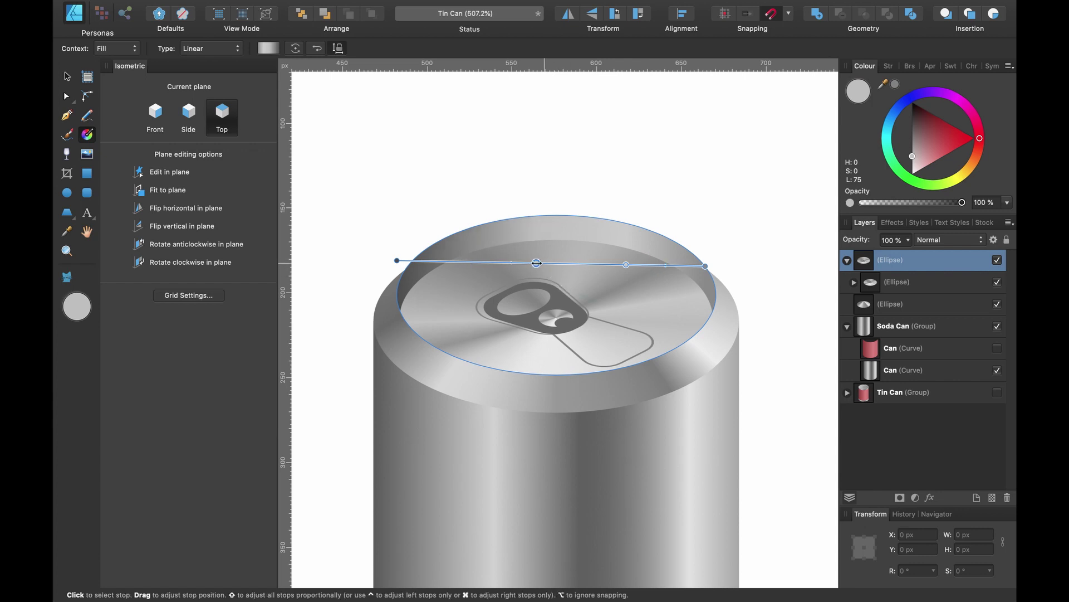
scroll(799, 278, "down", 1)
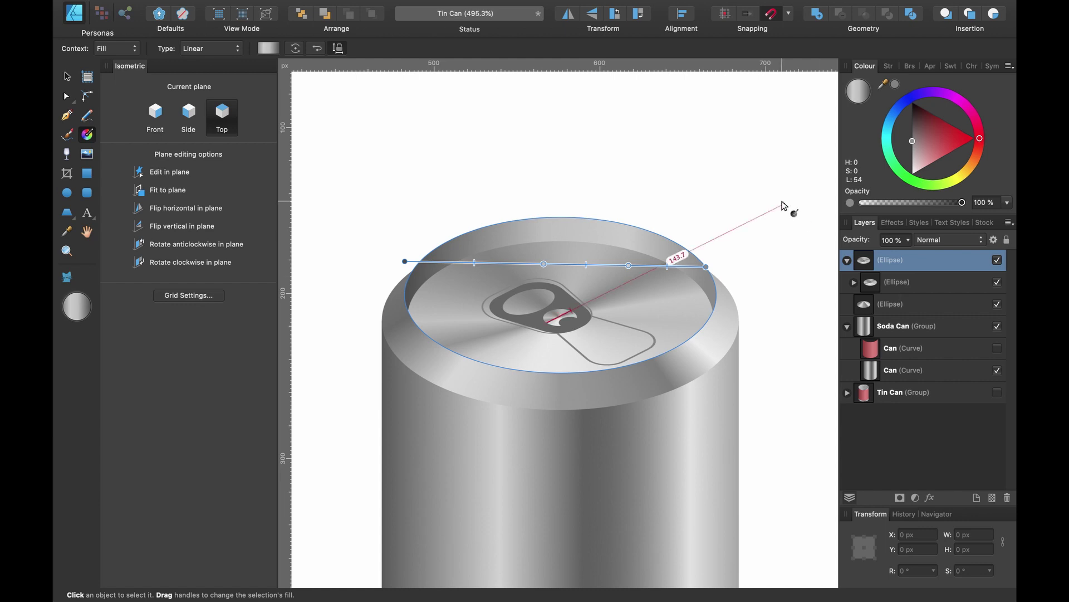
key("v")
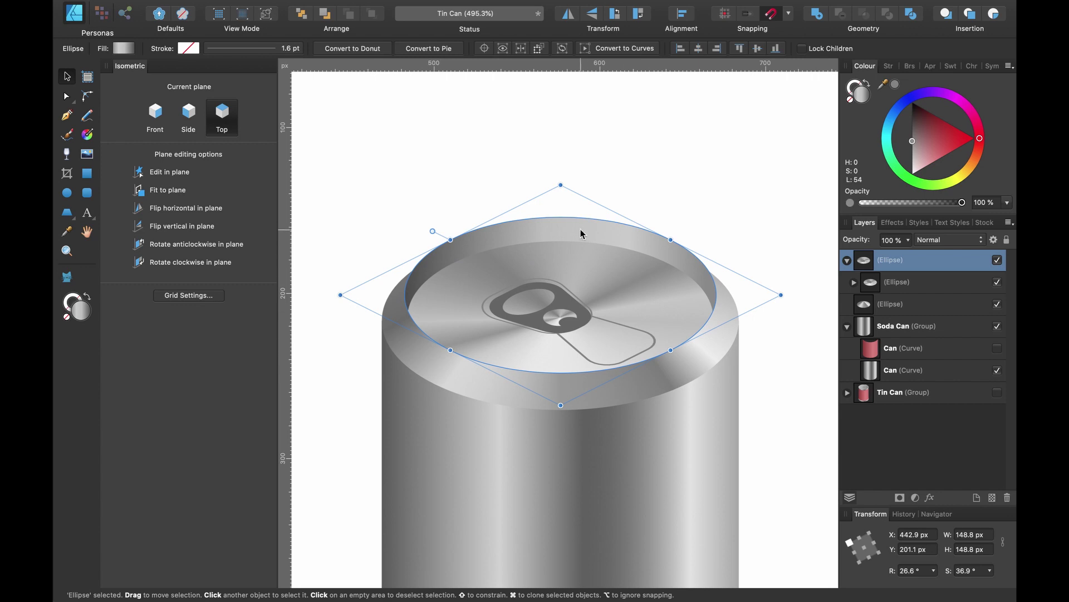
- Rename the outer ellipse holding the lid as Top and the larger ellipse beneath it as Rim
double_click(895, 259)
type("Top")
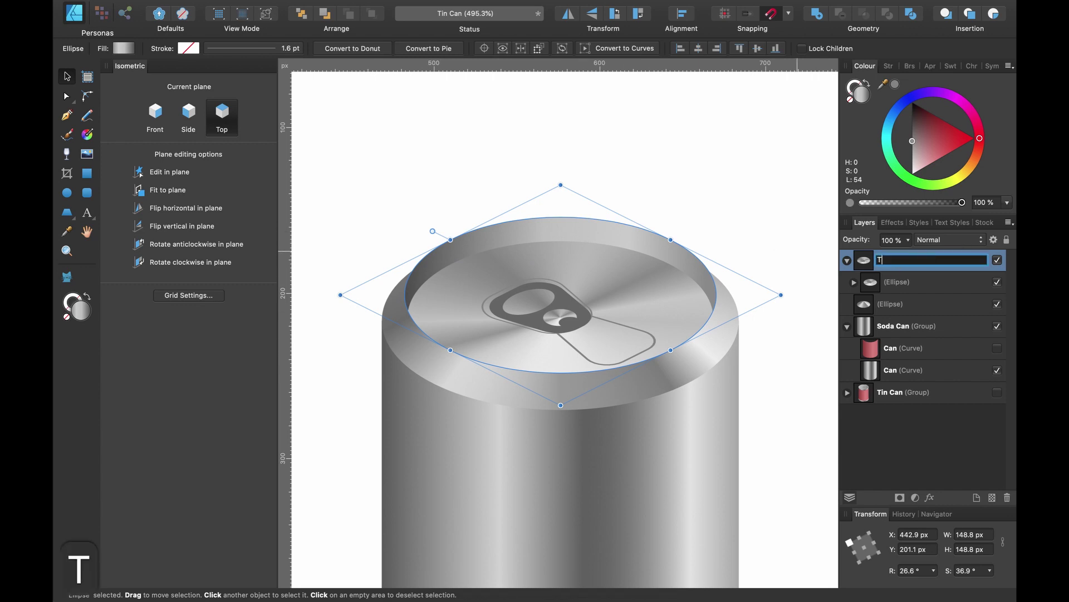
left_click(904, 302)
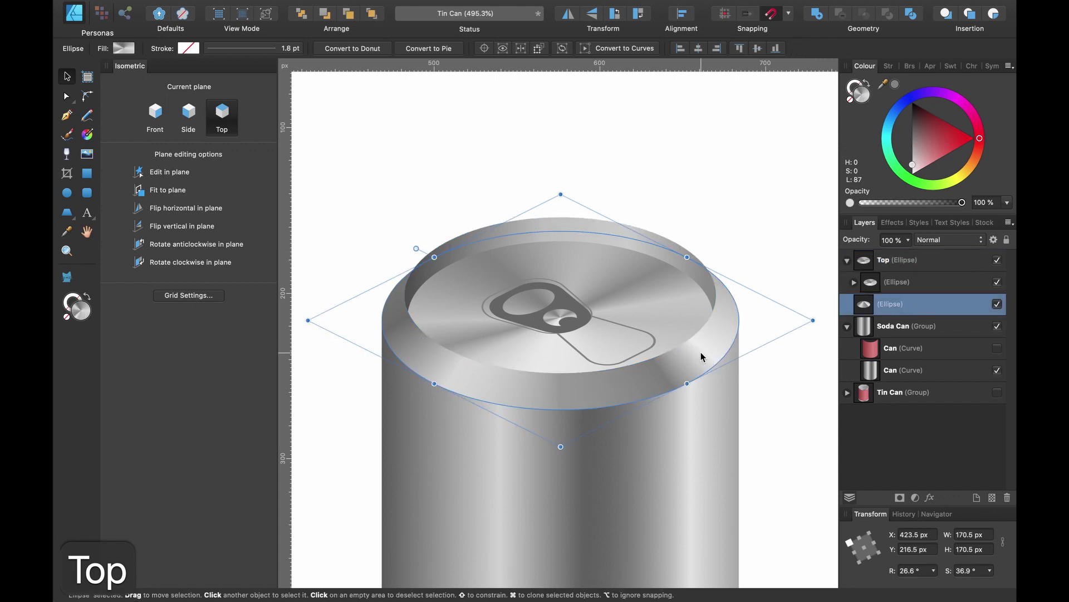
double_click(889, 304)
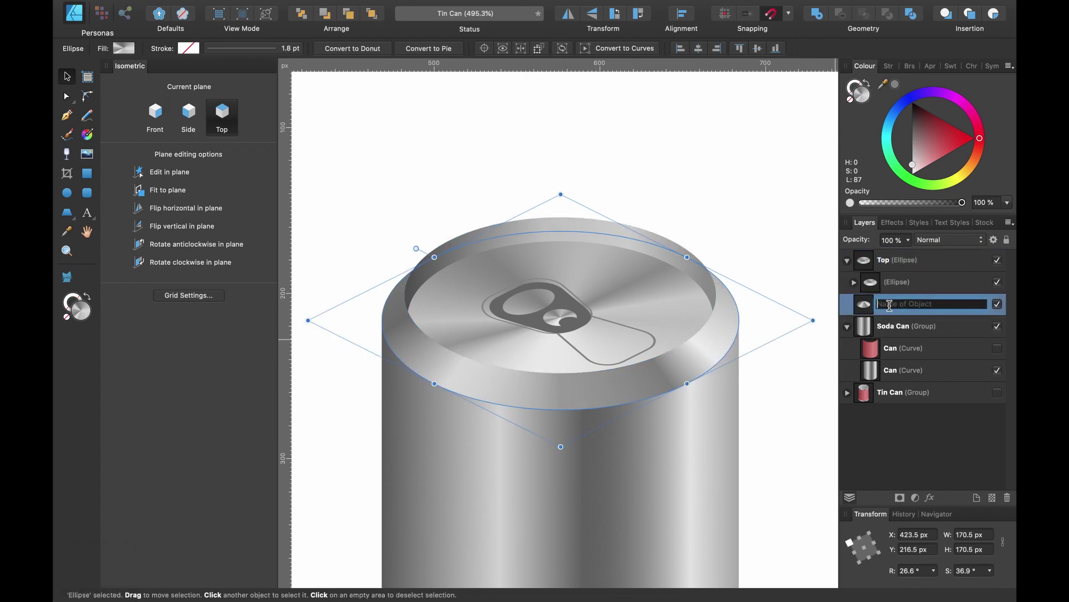
type("Rim")
left_click(902, 262)
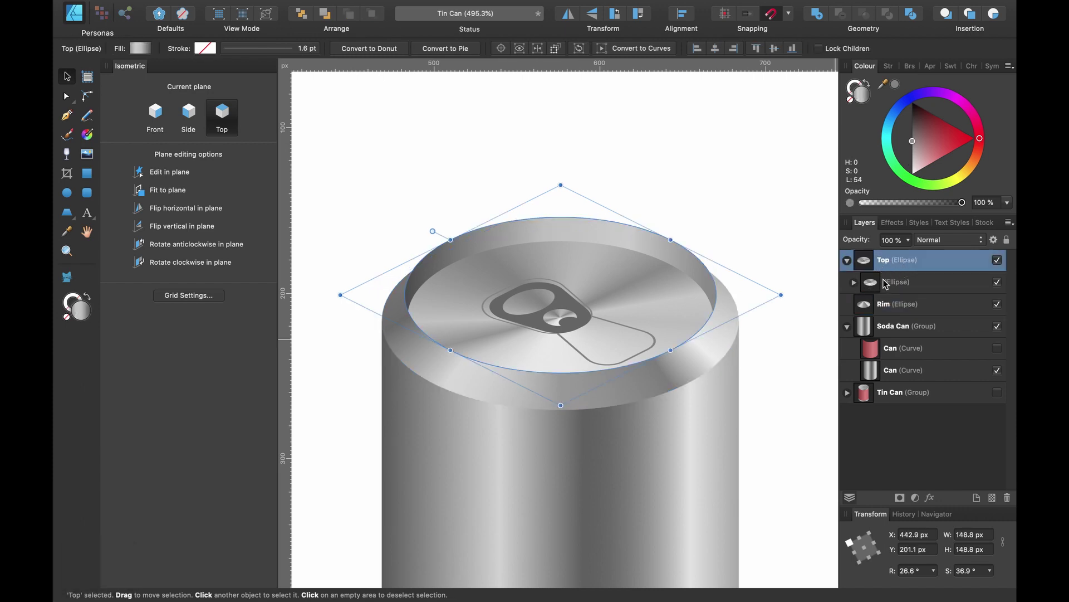
- Expand the lid ellipse nested inside Top and rename it Top Surface
left_click(856, 284)
left_click(907, 281)
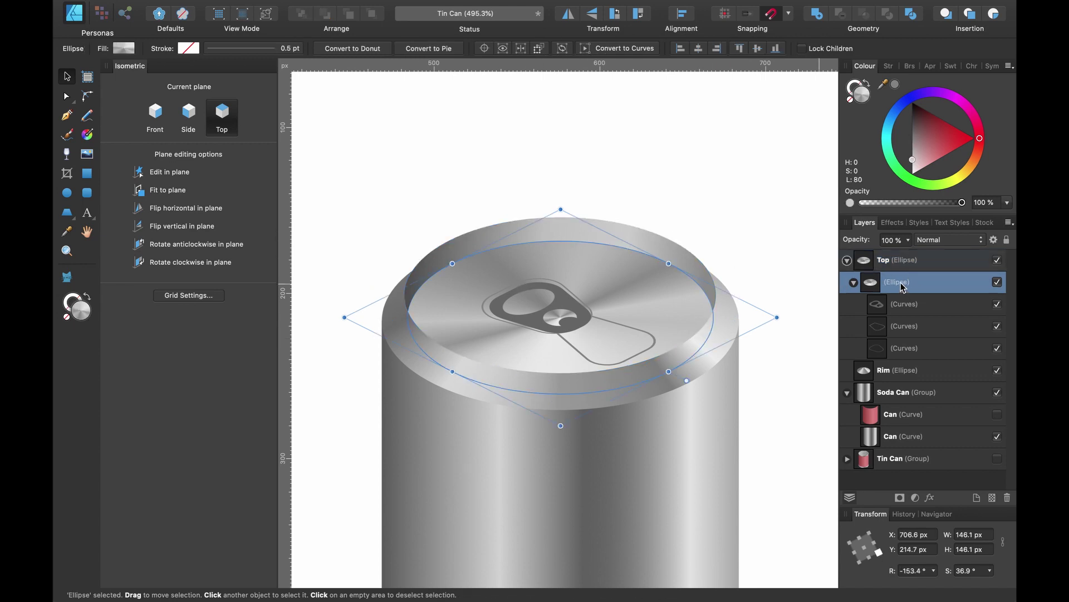
double_click(903, 283)
type("Top")
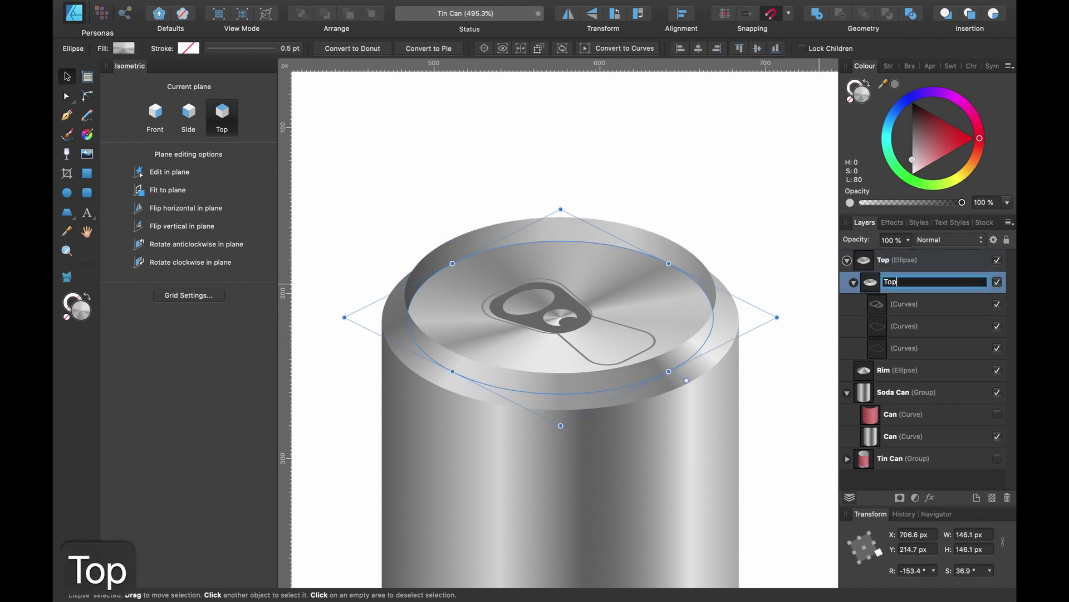
type(" Surface")
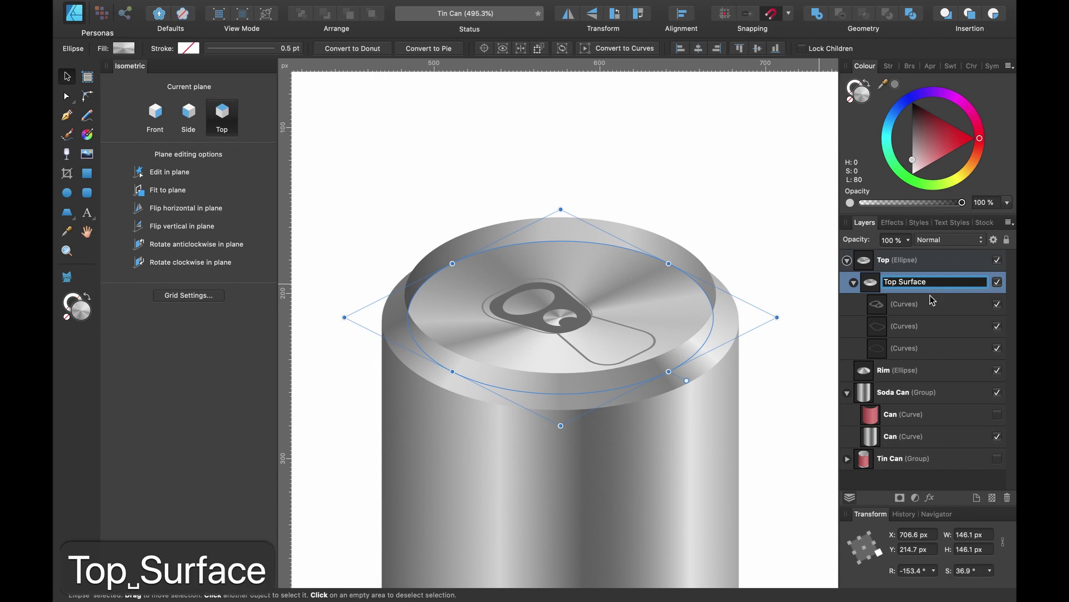
left_click(931, 304)
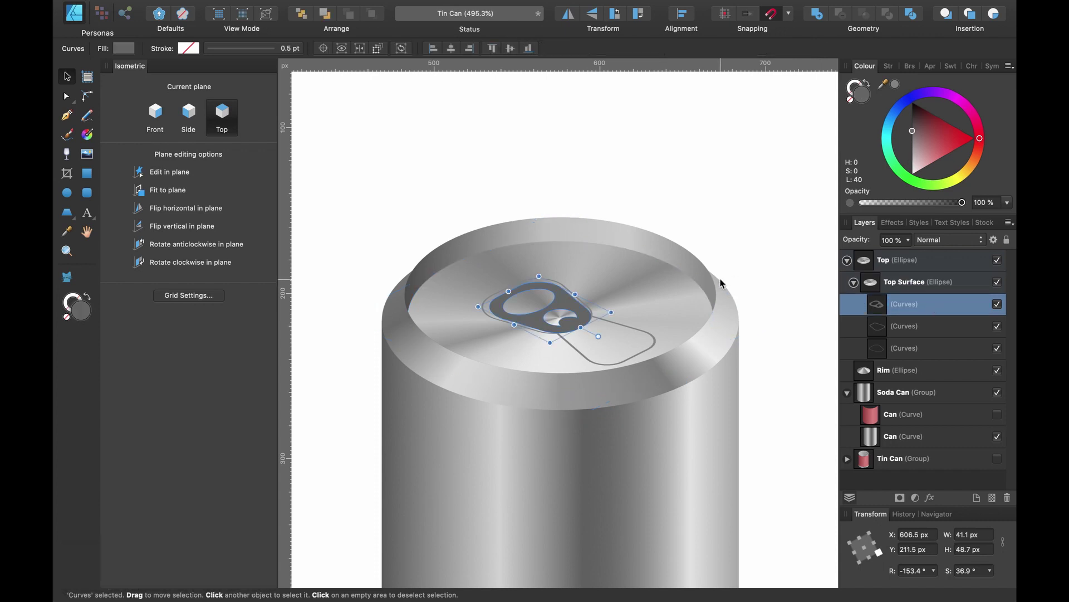
- Duplicate the pull tab curves, raise the copy about 3 px, and set its fill to lightness 74
scroll(698, 291, "up", 5)
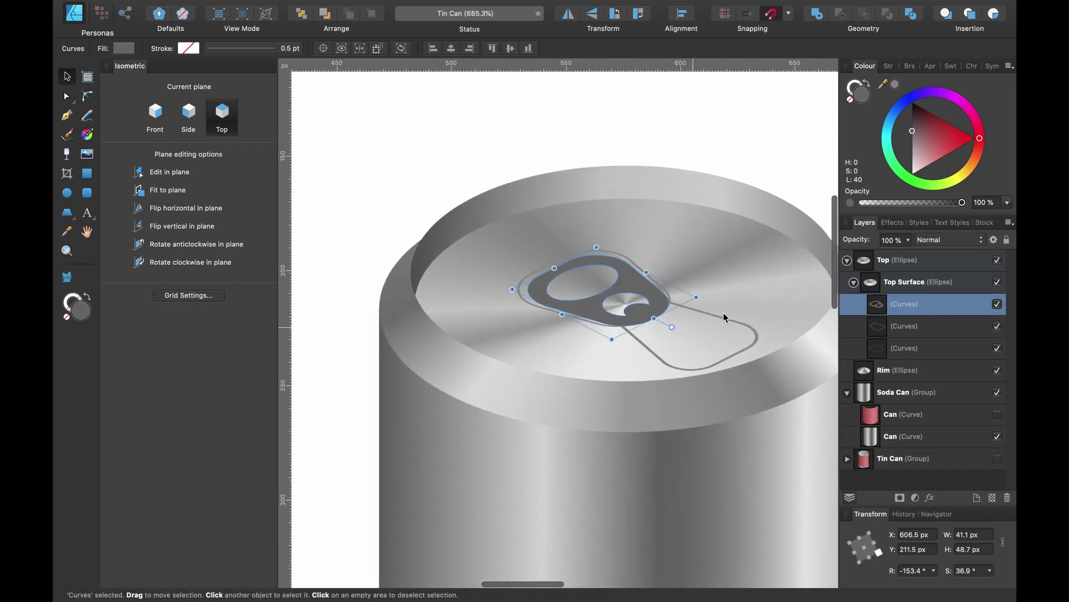
scroll(741, 294, "up", 1)
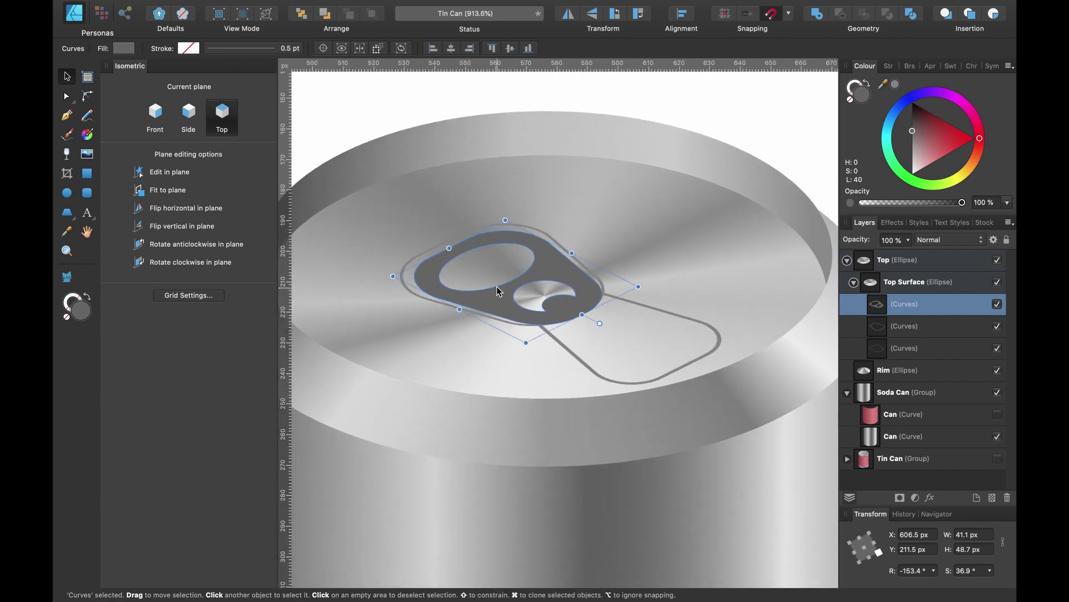
scroll(517, 279, "up", 2)
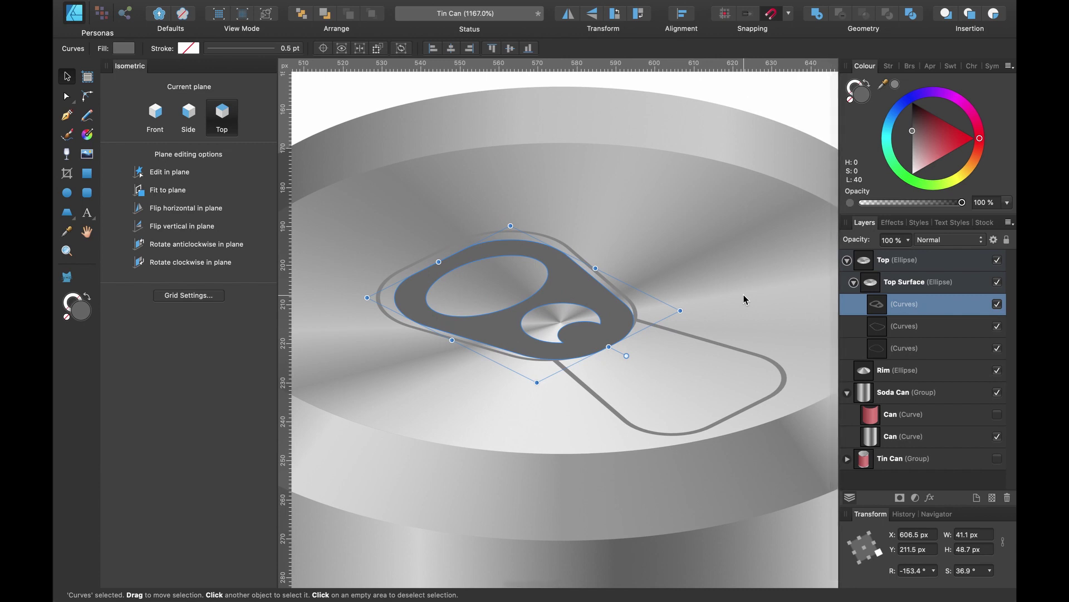
key("super+j")
left_click_drag(604, 316, 604, 304)
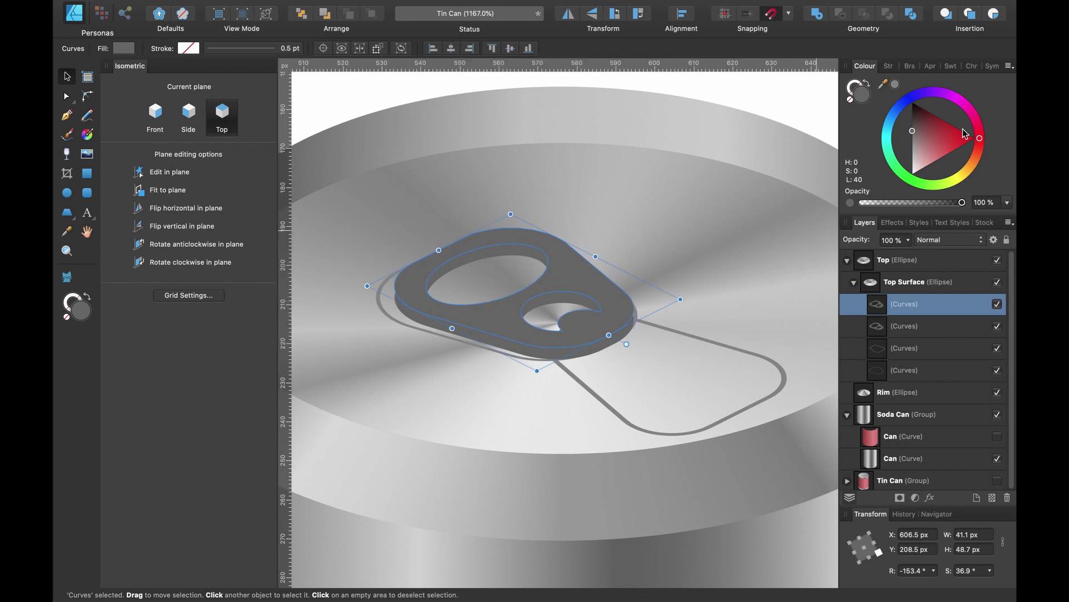
left_click_drag(915, 131, 912, 156)
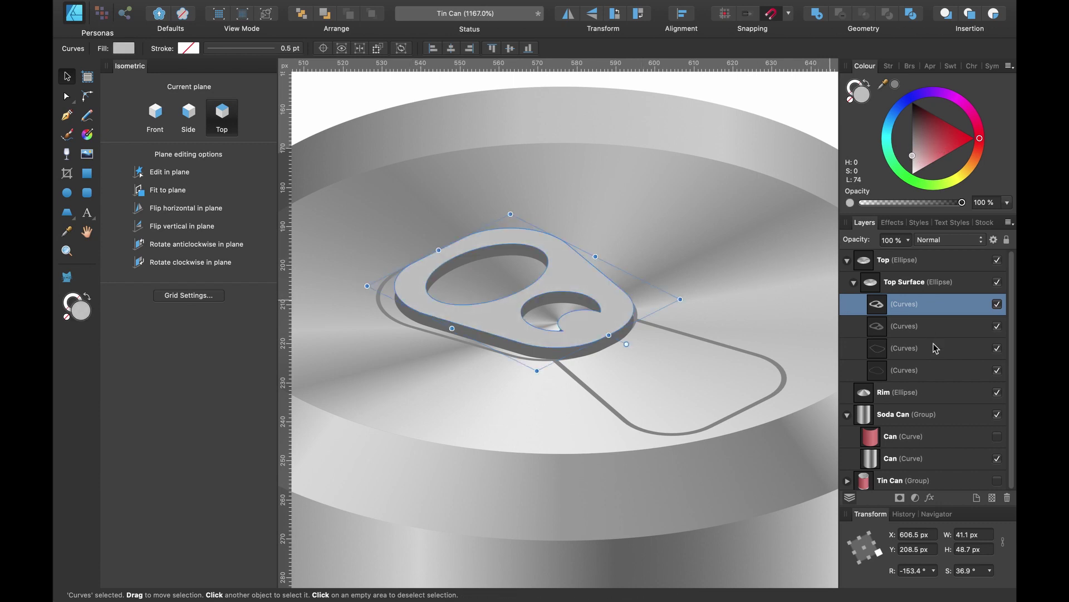
- Apply a 3D layer effect to the raised pull tab with the rounded convex standard profile, radius 1.6 px and soften 1.5 px
left_click(929, 498)
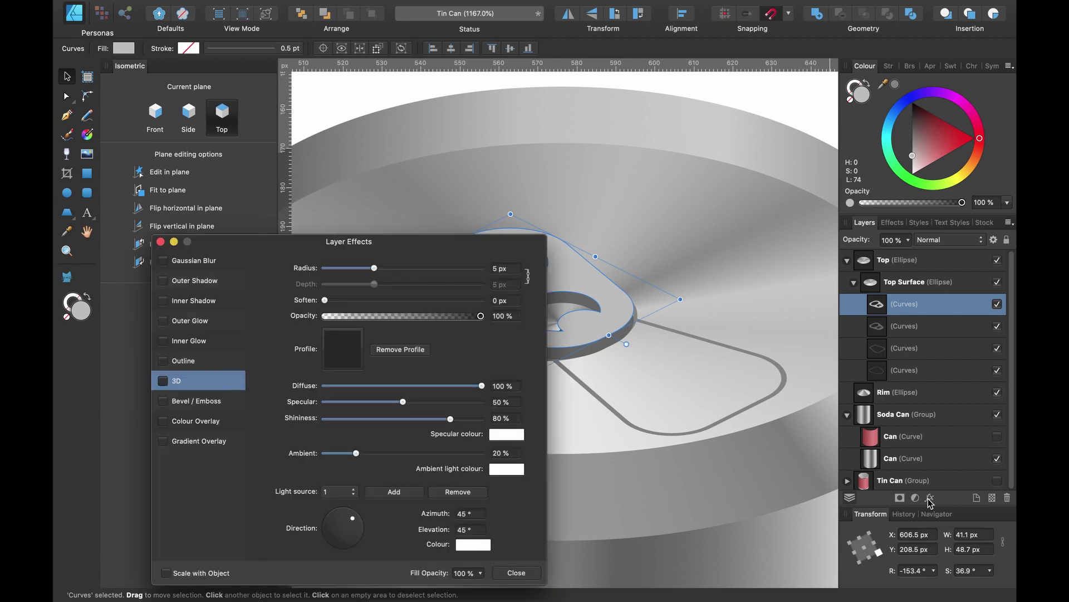
left_click(163, 382)
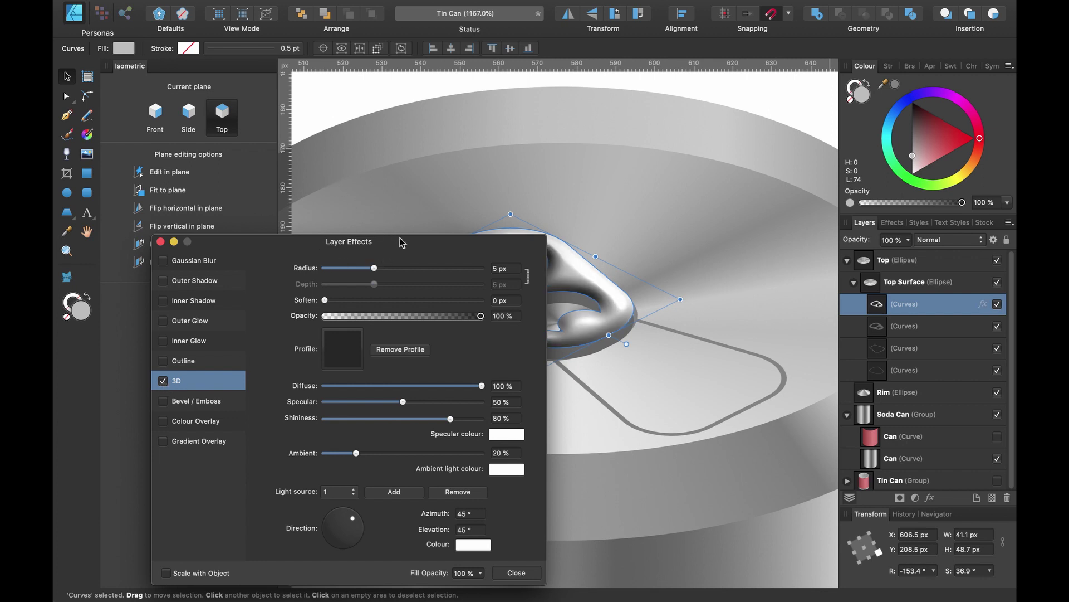
left_click_drag(400, 240, 334, 172)
scroll(588, 196, "left", 5)
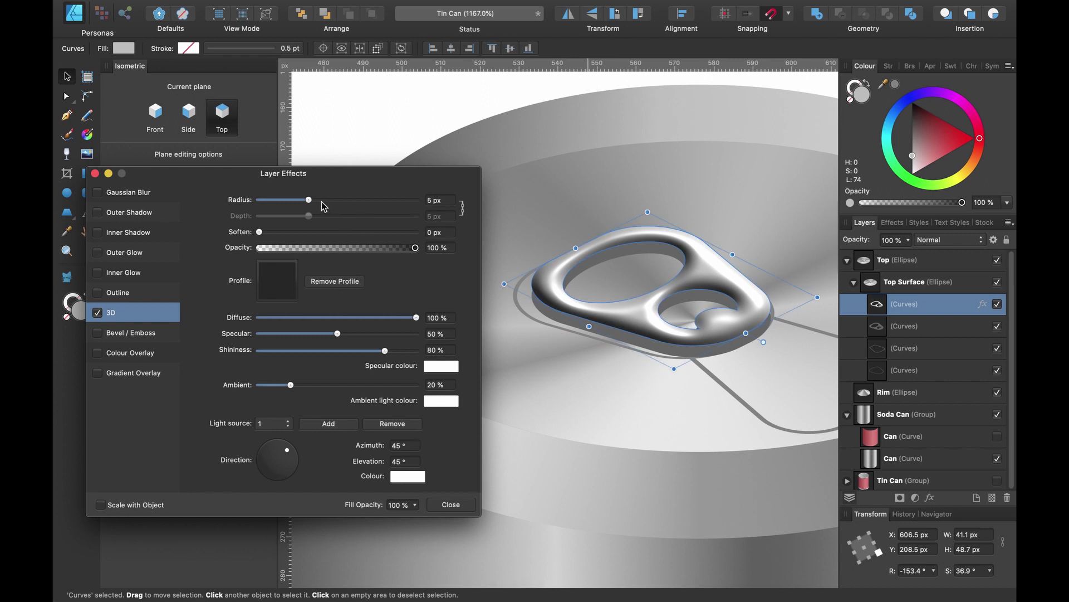
left_click(289, 291)
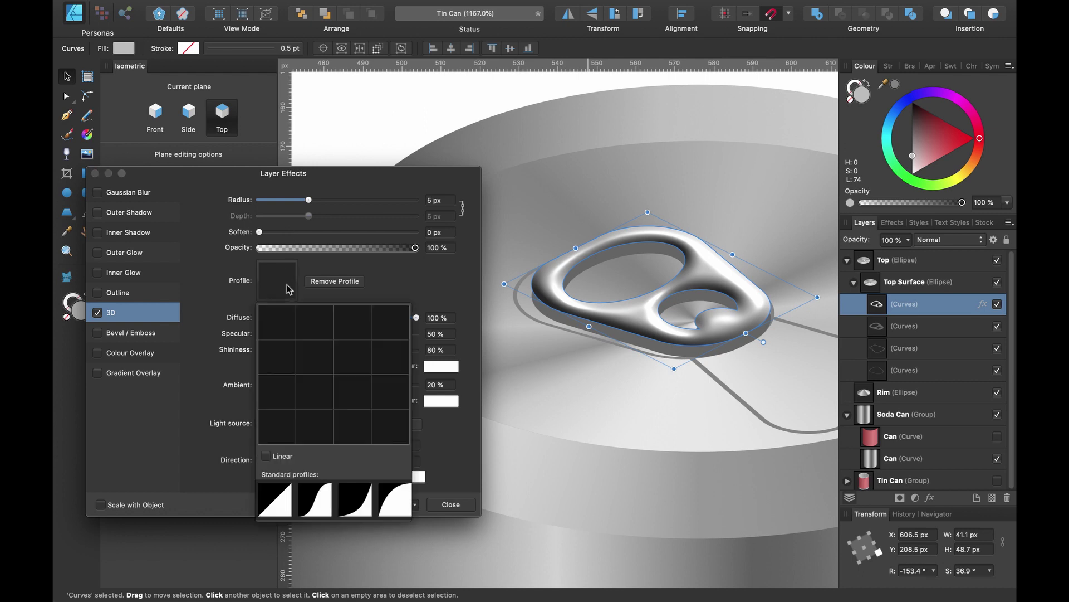
left_click(400, 501)
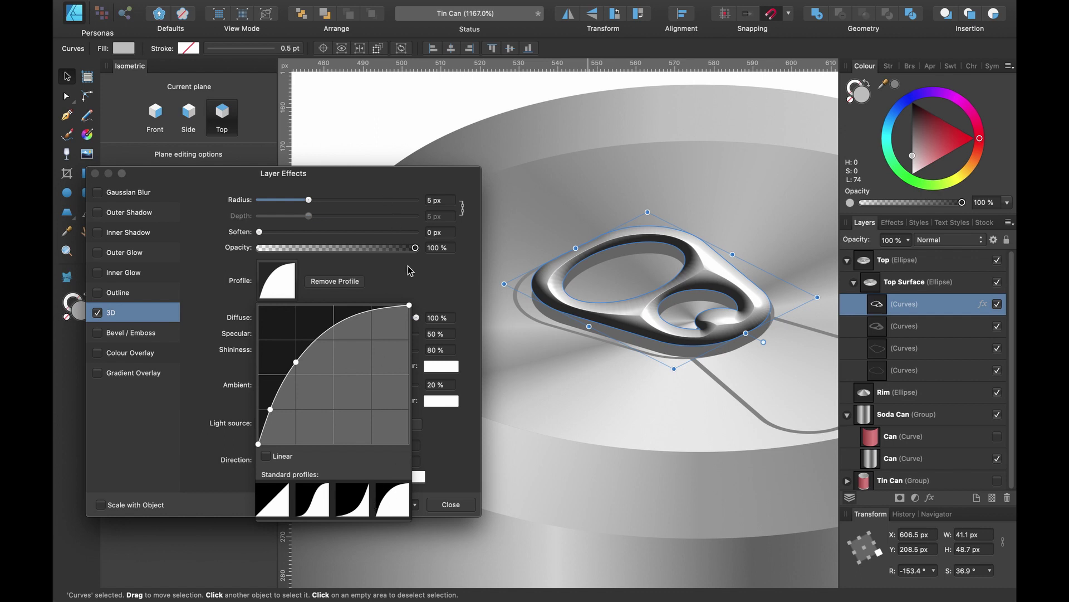
mouse_move(261, 233)
left_mouse_down()
mouse_move(292, 231)
mouse_move(297, 205)
left_mouse_up()
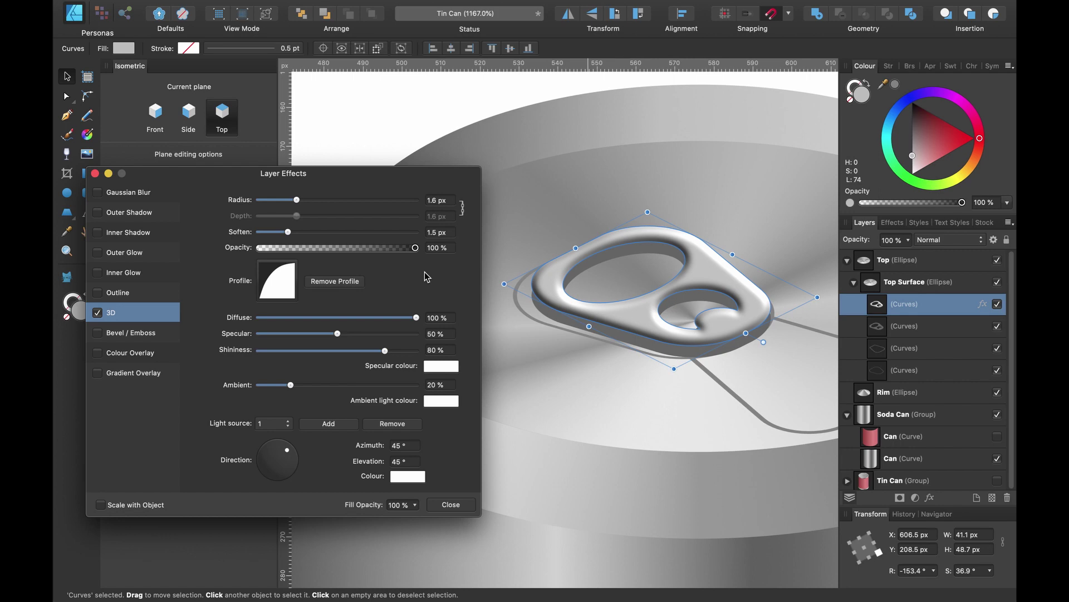
- Set the pull tab's 3D lighting to diffuse 87%, specular 23%, shininess 79% and ambient 16%
left_click_drag(339, 335, 304, 341)
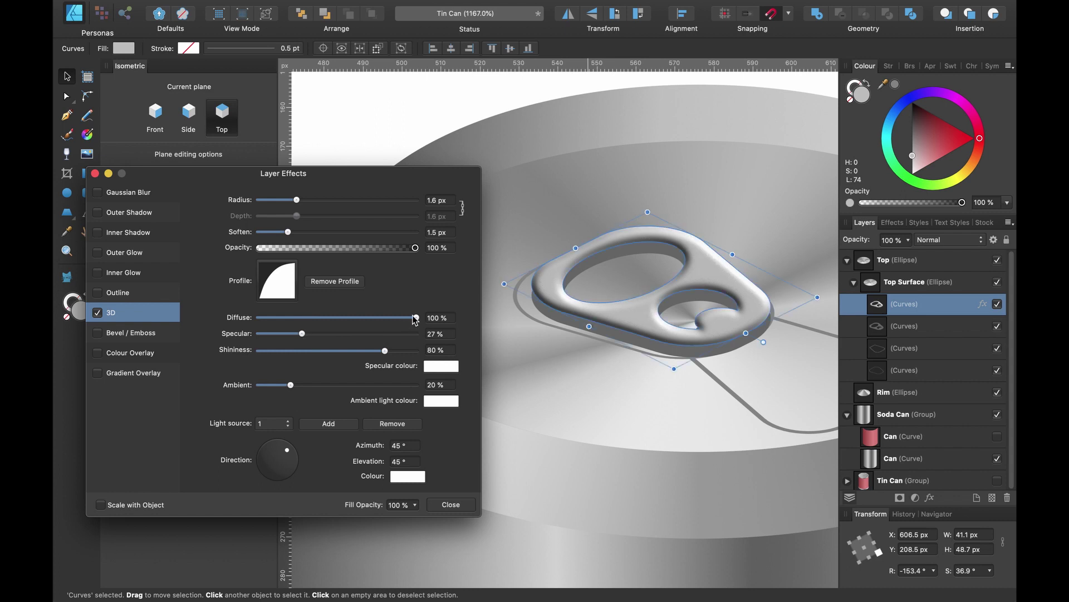
mouse_move(416, 318)
left_mouse_down()
mouse_move(361, 322)
mouse_move(396, 318)
left_mouse_up()
scroll(627, 285, "up", 5)
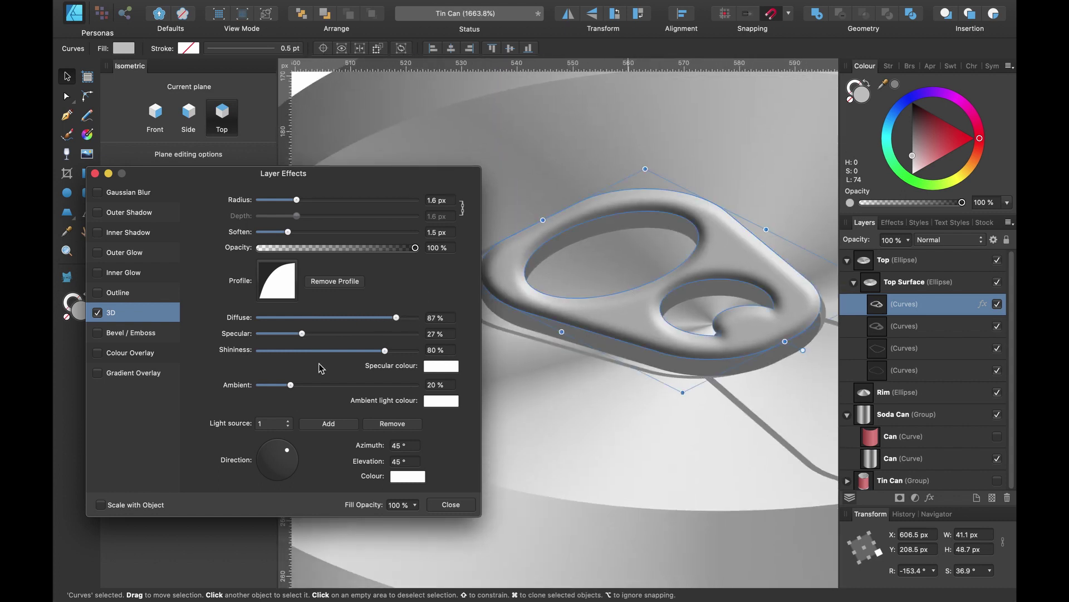
mouse_move(394, 354)
left_mouse_down()
mouse_move(332, 354)
mouse_move(383, 355)
left_mouse_up()
mouse_move(290, 385)
left_mouse_down()
mouse_move(337, 385)
mouse_move(288, 396)
left_mouse_up()
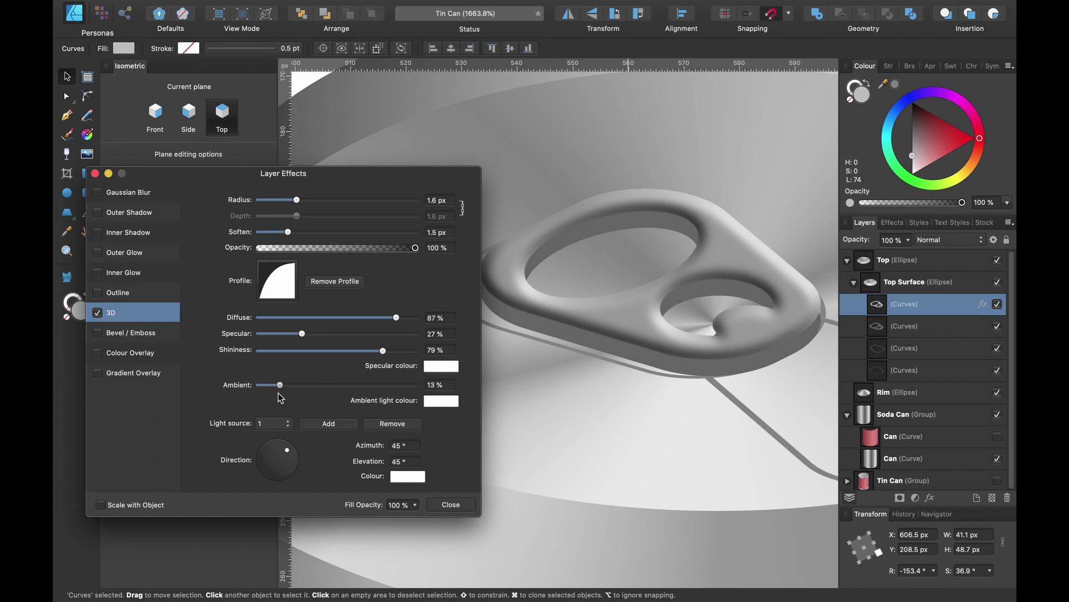
left_click_drag(280, 385, 283, 384)
mouse_move(301, 334)
left_mouse_down()
mouse_move(320, 333)
mouse_move(295, 336)
left_mouse_up()
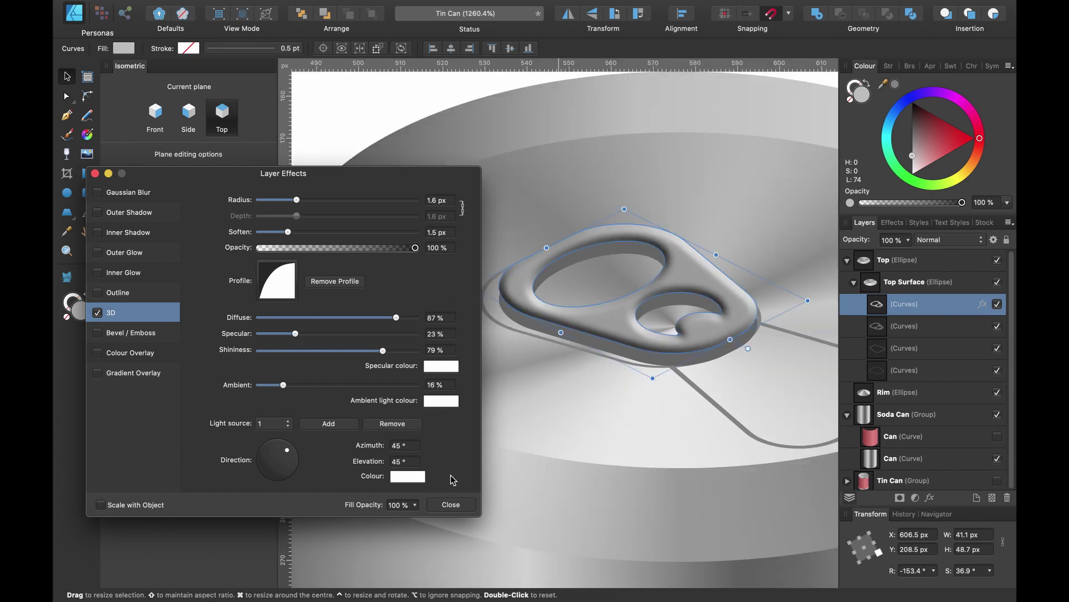
left_click(471, 505)
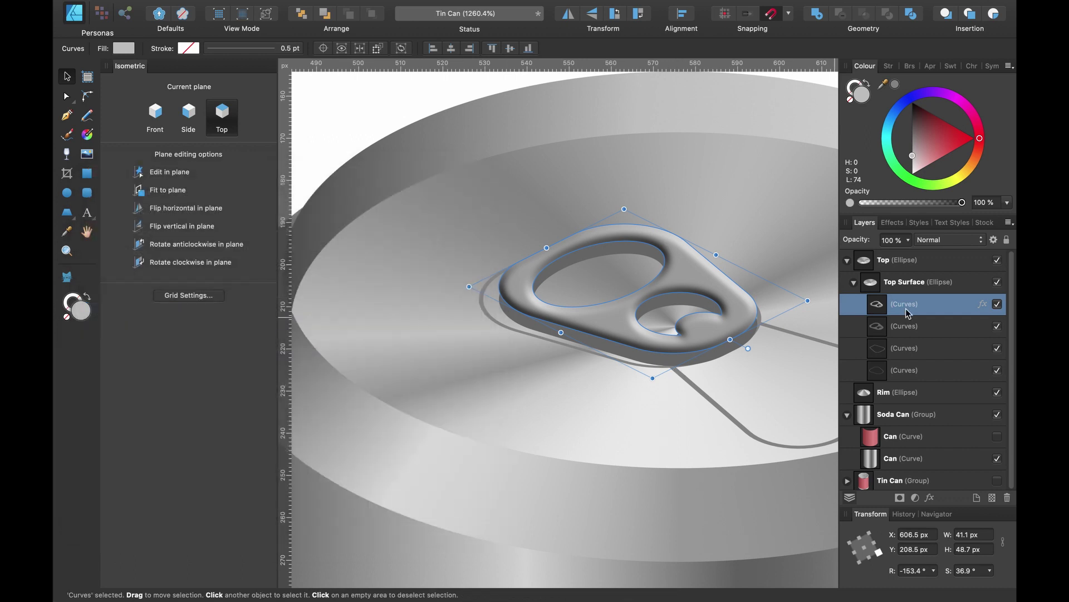
- Fill the lower pull tab copy with the dark grey, lightness 21, sampled from the raised tab's shaded edge
left_click(905, 326)
scroll(691, 331, "up", 3)
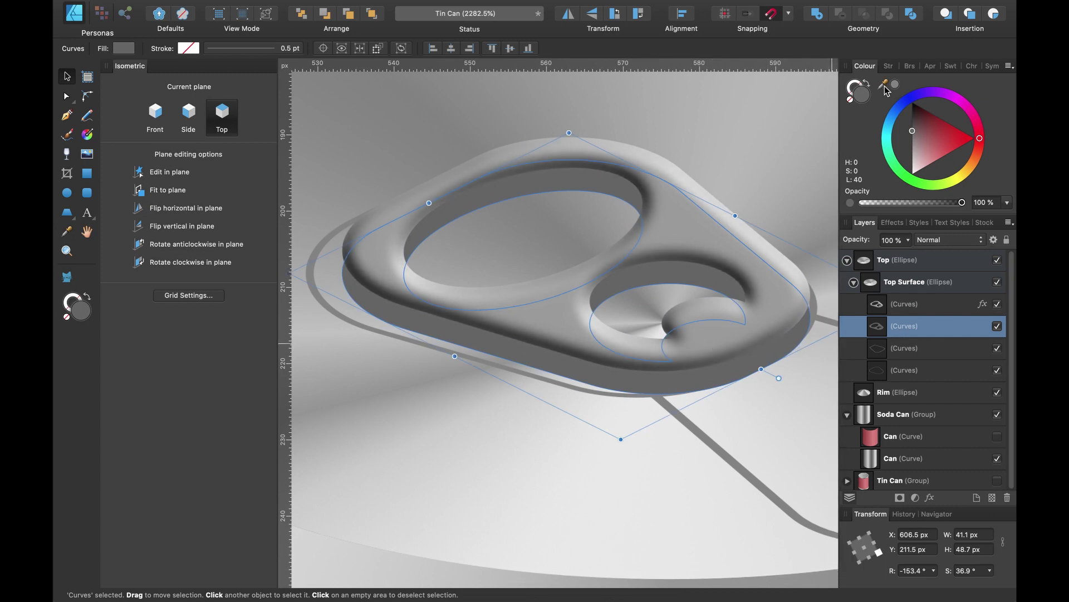
left_click_drag(886, 90, 371, 291)
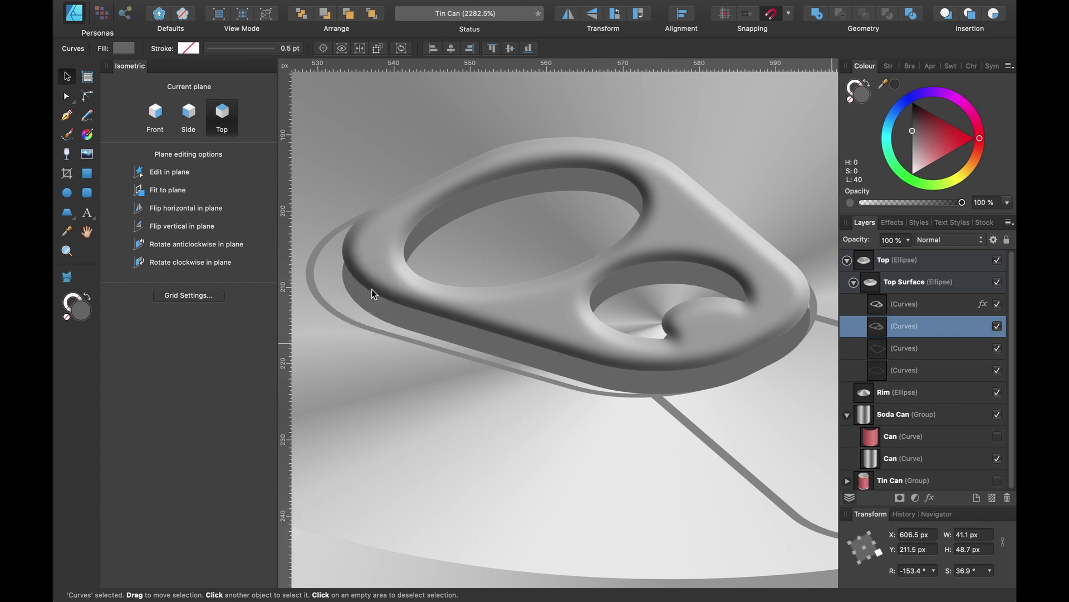
left_click(894, 85)
scroll(633, 280, "down", 5)
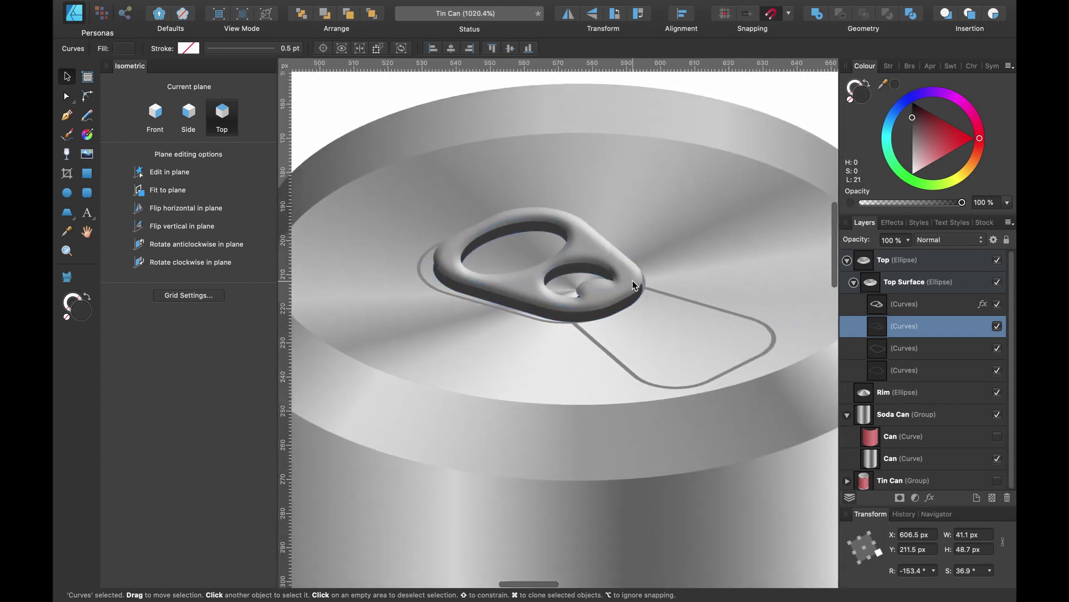
scroll(632, 279, "down", 4)
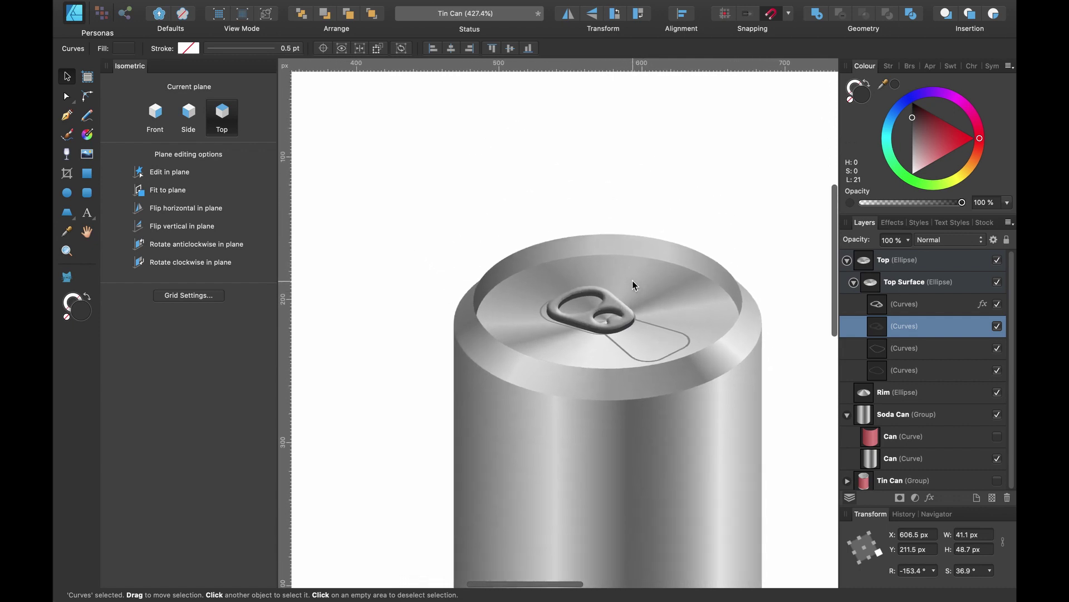
- Redirect the raised pull tab's 3D light to azimuth 37° and elevation 48.4°
scroll(633, 279, "up", 5)
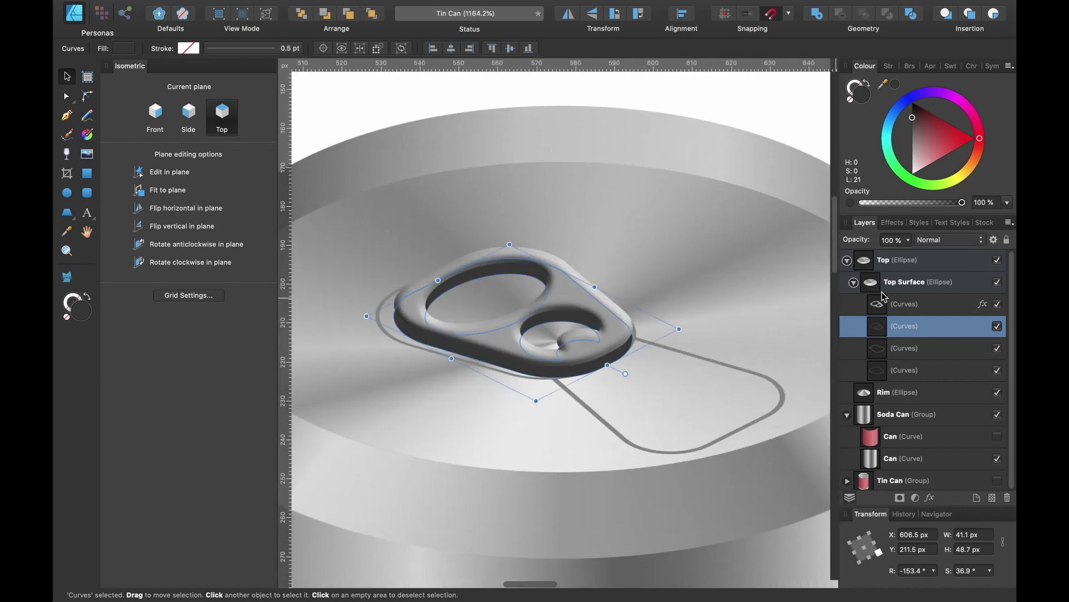
left_click(905, 305)
left_click(983, 304)
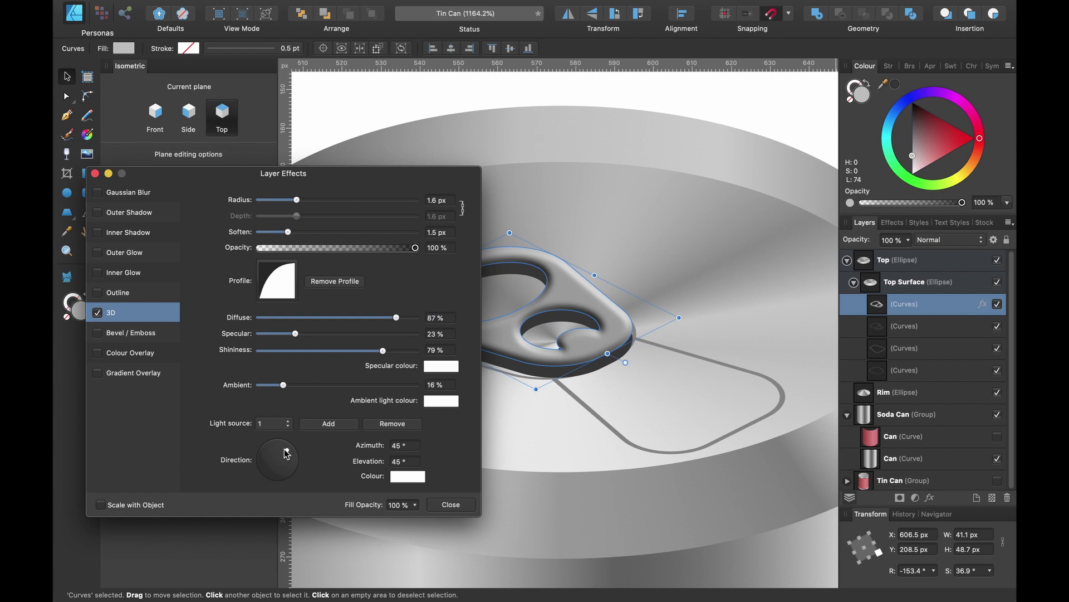
mouse_move(288, 453)
left_mouse_down()
mouse_move(276, 450)
mouse_move(288, 452)
left_mouse_up()
scroll(554, 395, "left", 3)
scroll(680, 366, "left", 3)
scroll(681, 365, "down", 2)
scroll(681, 365, "up", 2)
scroll(681, 365, "right", 1)
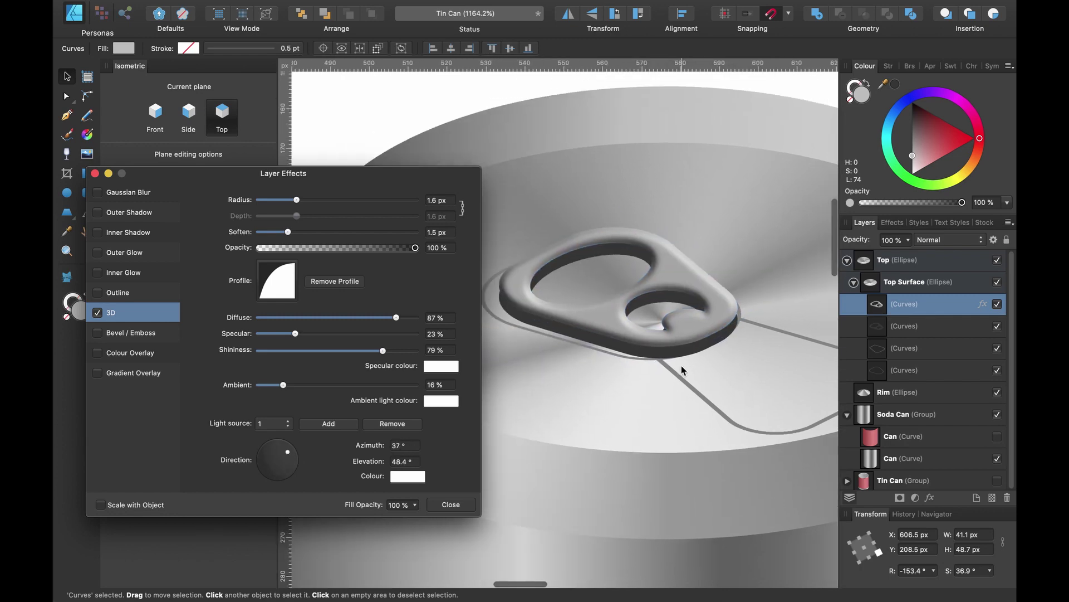
left_click(451, 504)
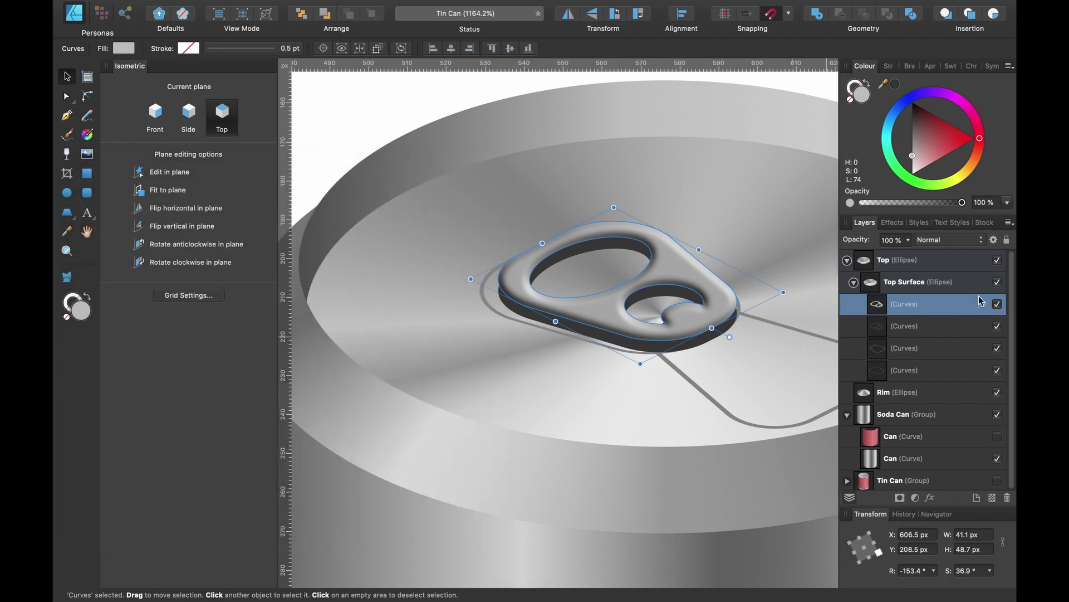
- Apply a Pillow-type Bevel / Emboss effect to both outline curves, around the pull tab and around the can's opening
left_click(689, 362)
scroll(688, 363, "right", 5)
scroll(689, 363, "down", 1)
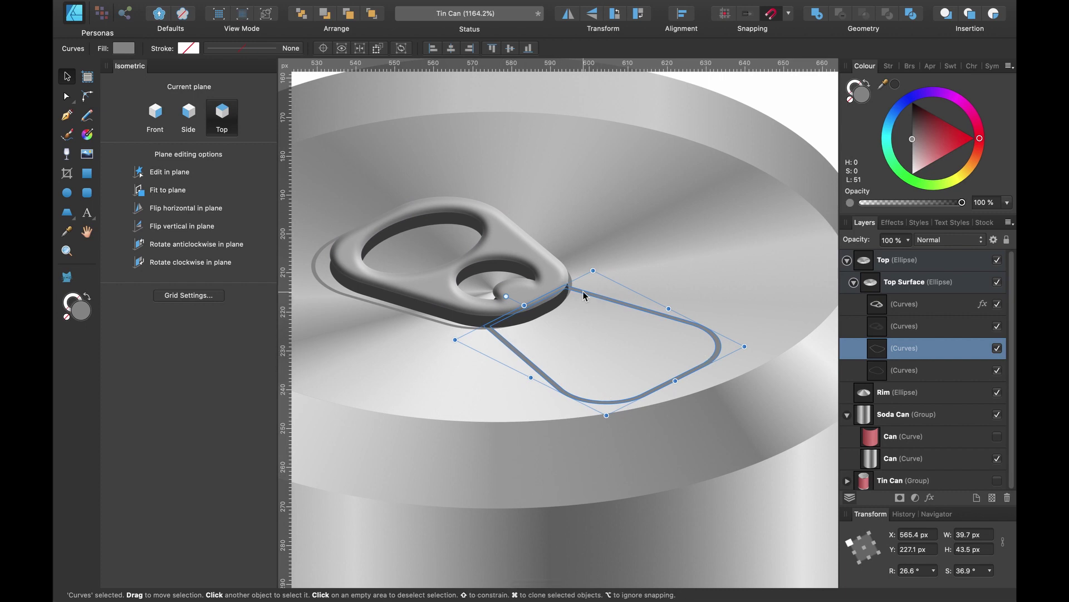
left_click(939, 370, "shift")
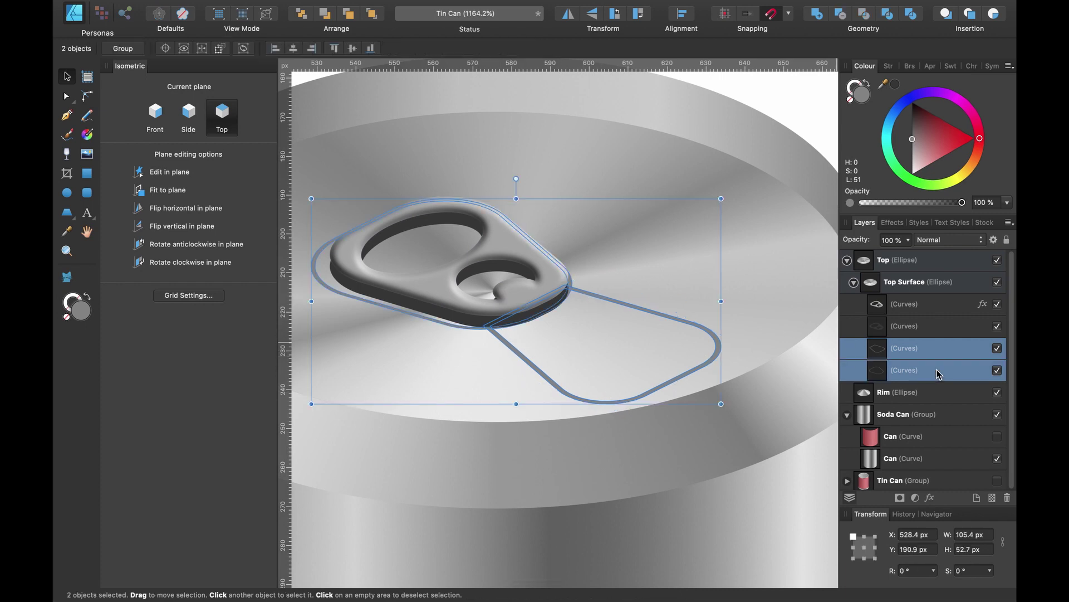
left_click(930, 497)
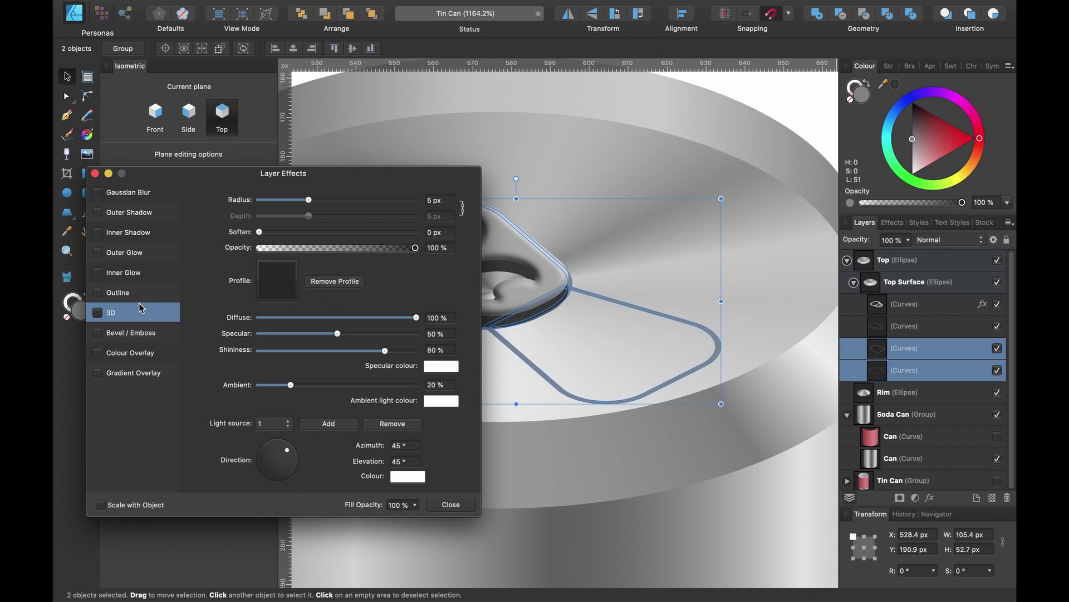
left_click(97, 333)
left_click(128, 333)
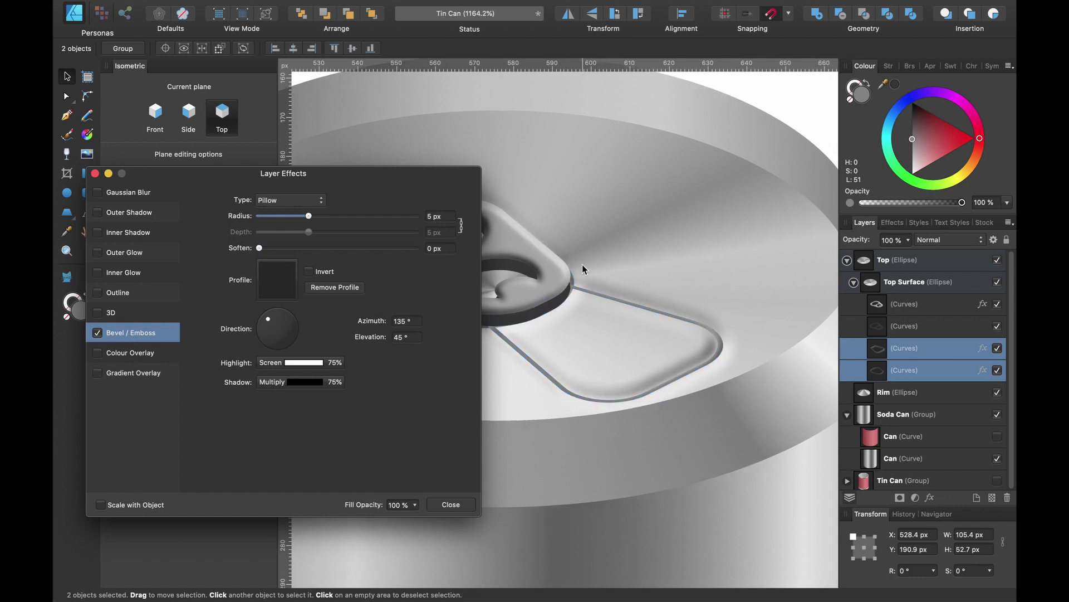
scroll(583, 264, "down", 5)
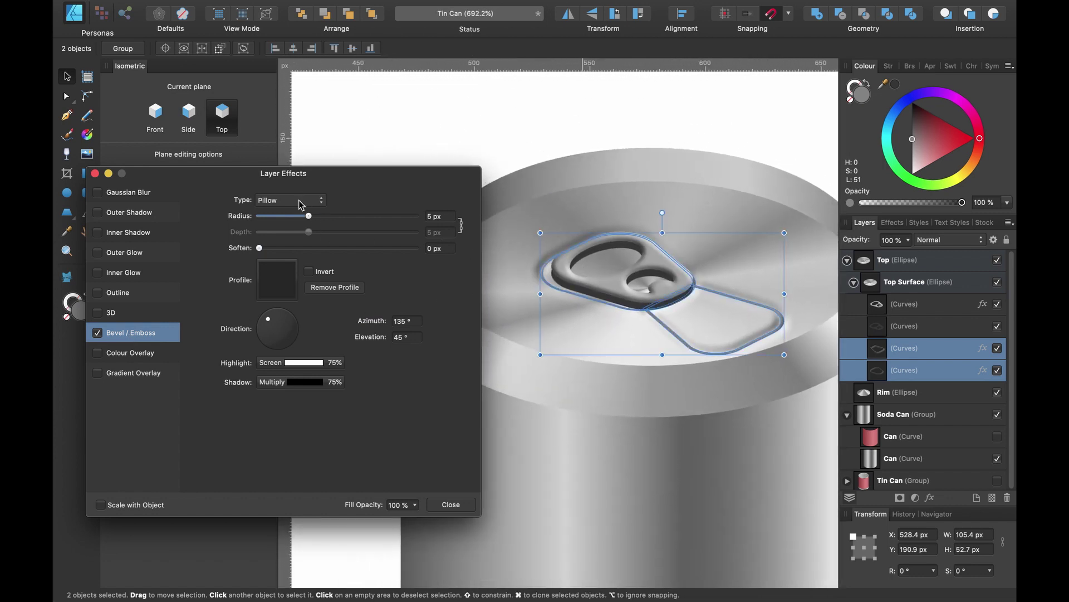
- Give the outlines' bevel the straight diagonal standard profile, with radius 2 px and soften 1.1 px
left_click(288, 278)
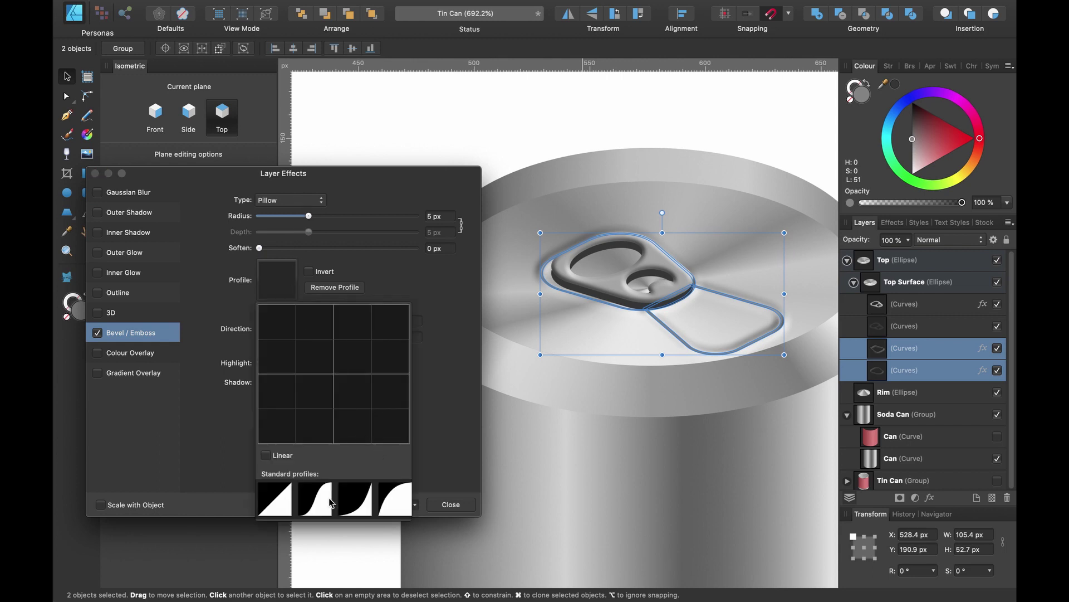
left_click(269, 503)
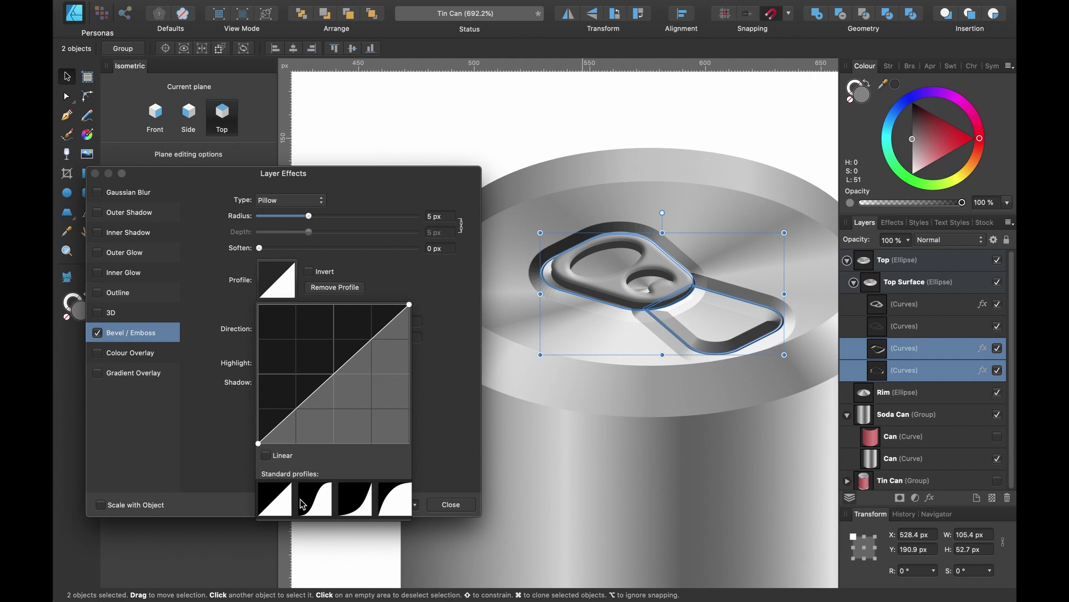
left_click(309, 221)
left_click_drag(308, 216, 299, 220)
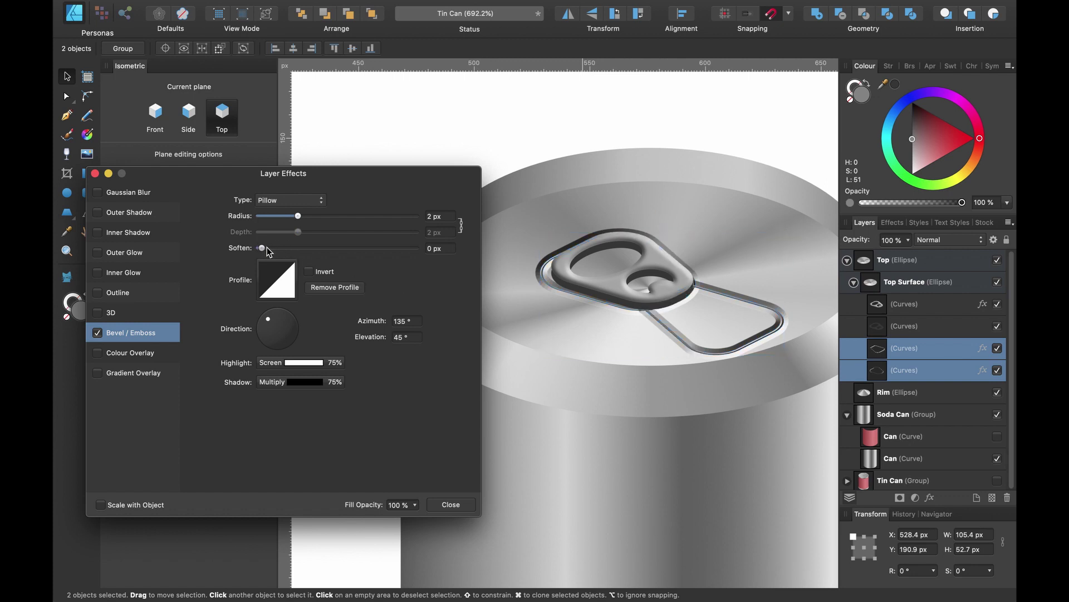
left_click_drag(260, 248, 282, 248)
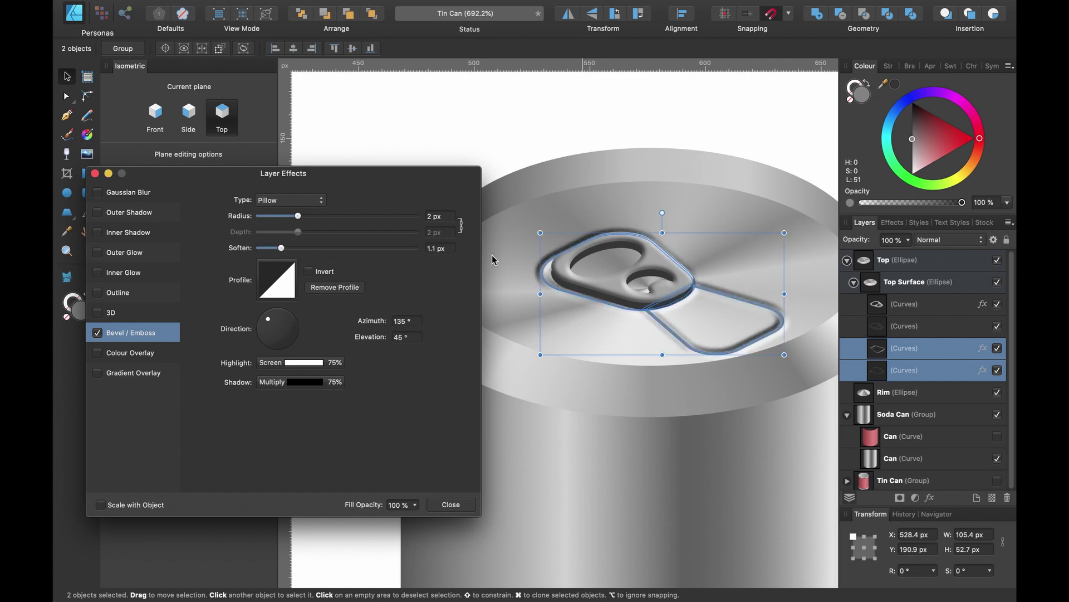
scroll(630, 263, "right", 3)
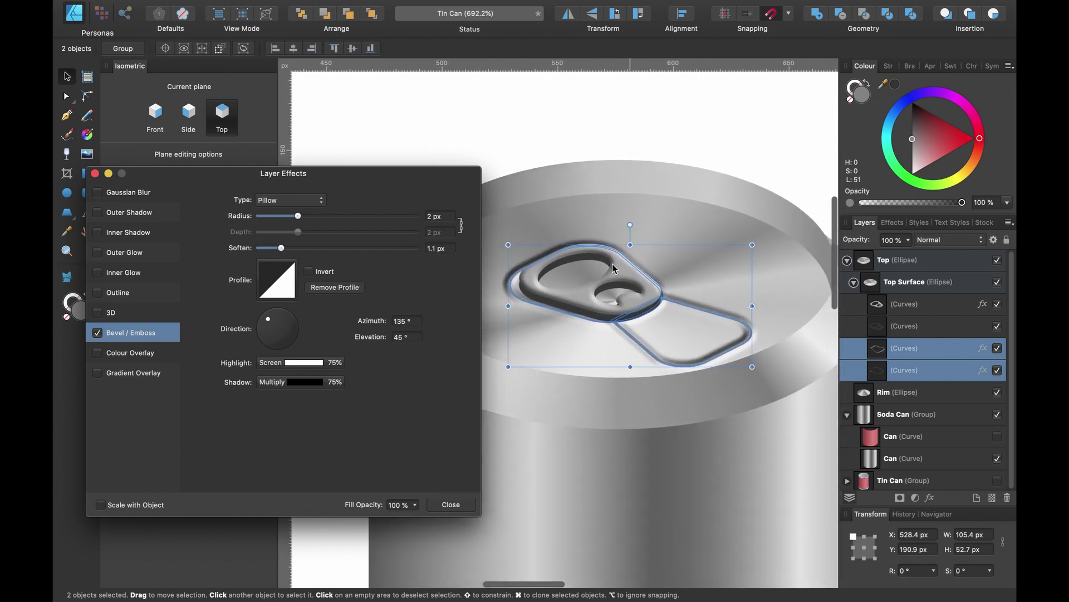
- Set the outline bevel's shadow opacity to 65% and its soften to 0.7 px
left_click(319, 384)
mouse_move(388, 448)
left_mouse_down()
mouse_move(363, 447)
mouse_move(374, 445)
left_mouse_up()
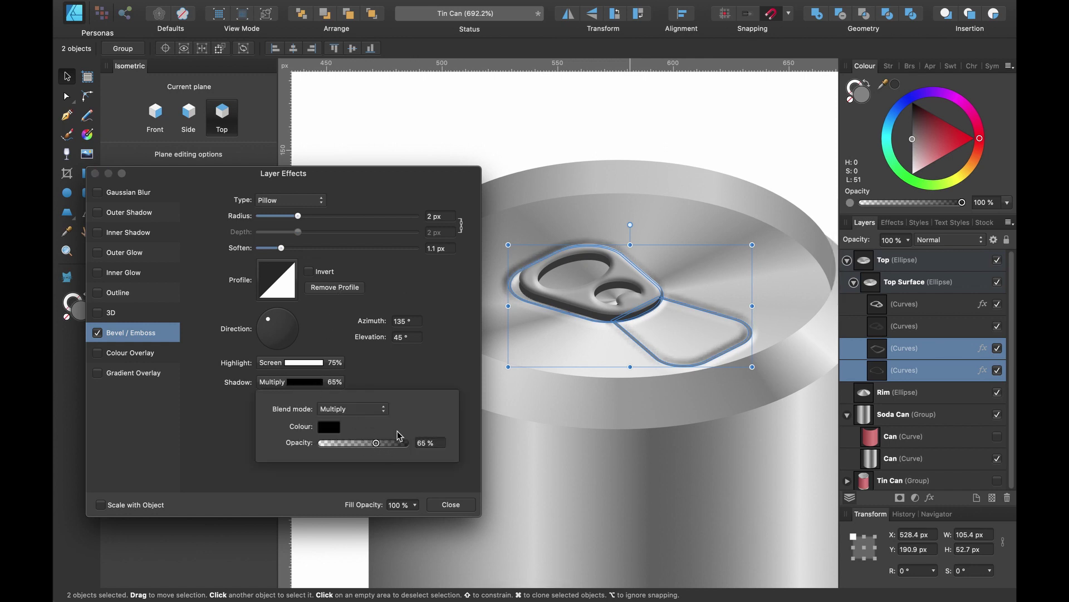
scroll(598, 294, "down", 5)
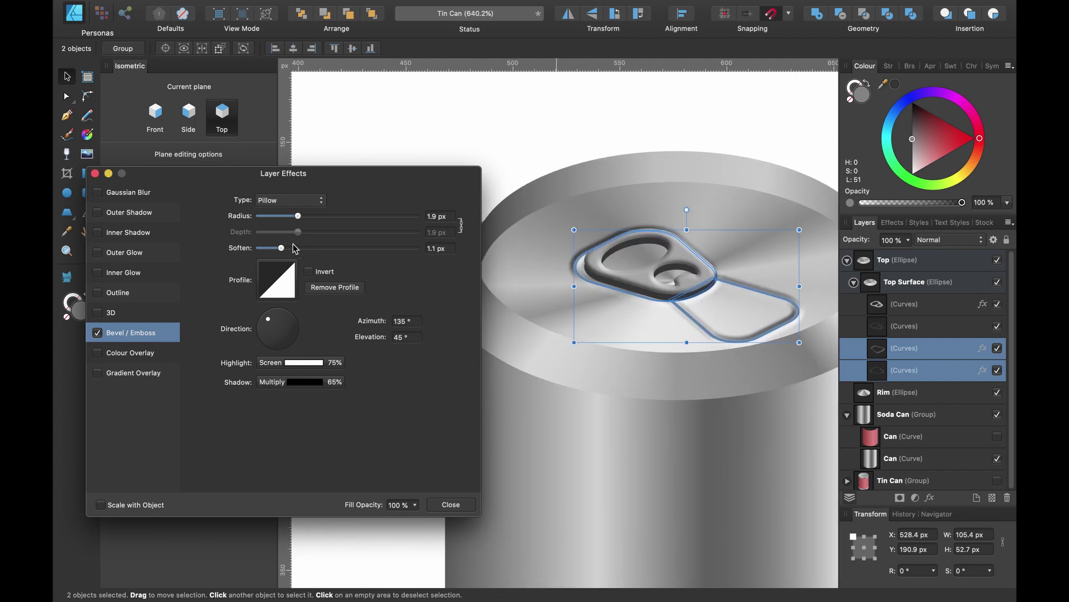
left_click_drag(282, 248, 274, 248)
scroll(560, 251, "right", 2)
scroll(560, 250, "up", 1)
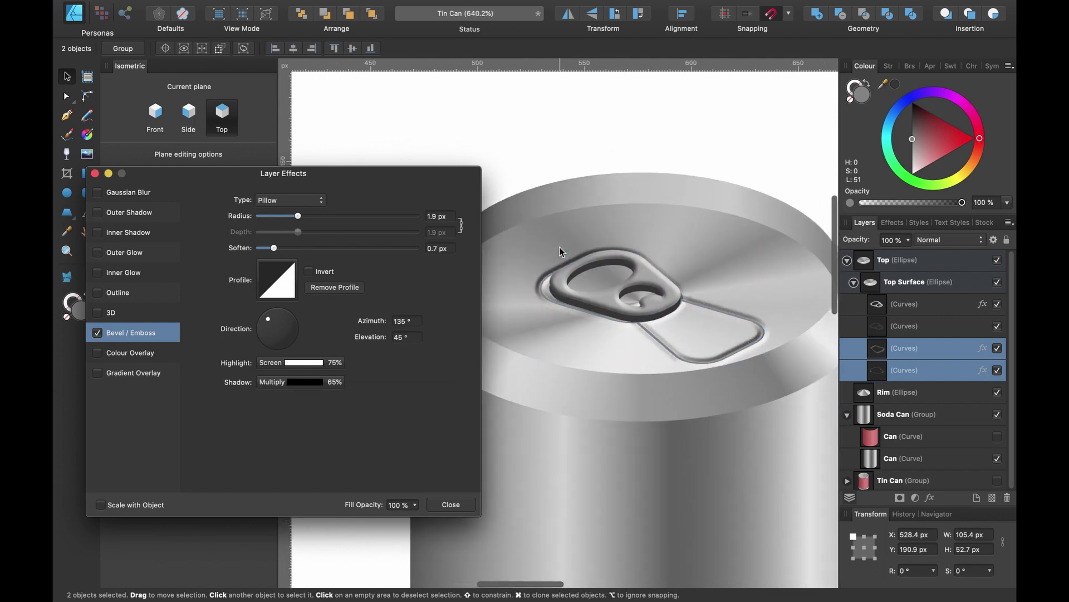
scroll(559, 250, "left", 3)
scroll(559, 250, "up", 2)
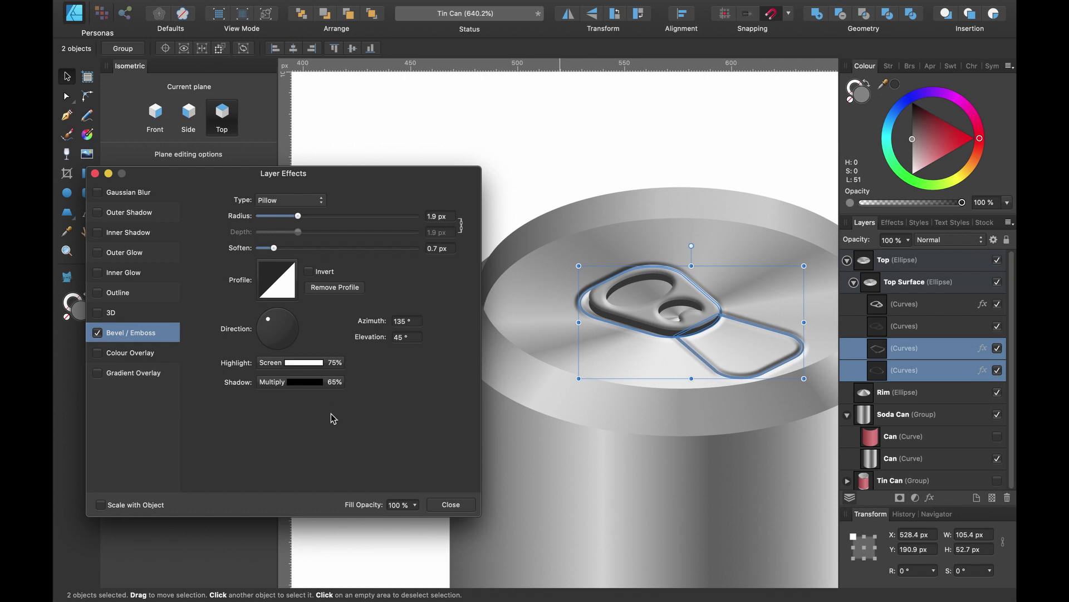
left_click(451, 504)
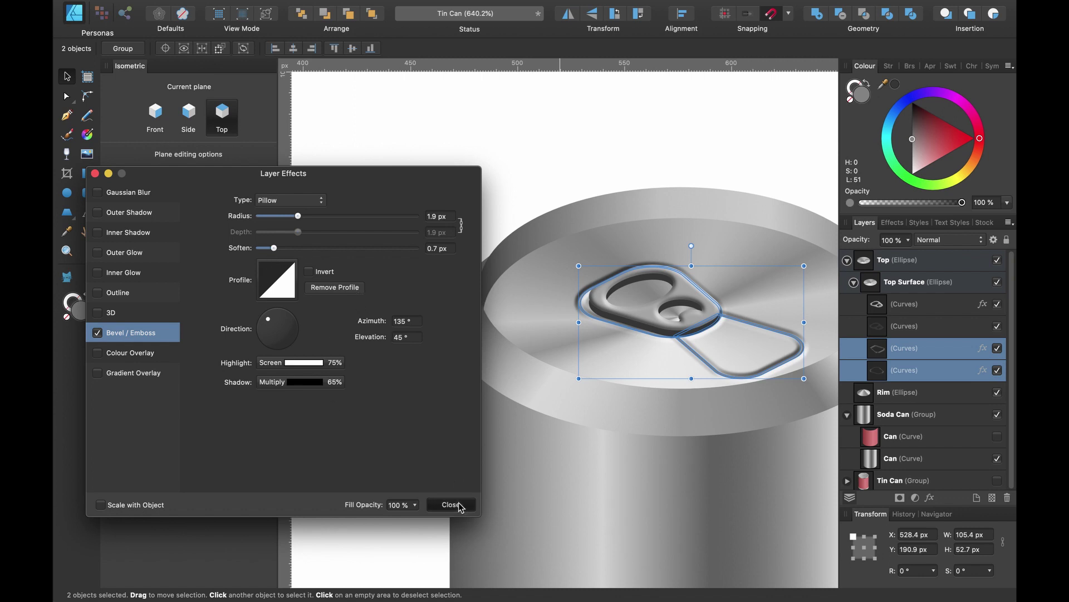
- Duplicate the Top Surface ellipse together with its nested curves
scroll(657, 433, "right", 3)
scroll(657, 434, "down", 1)
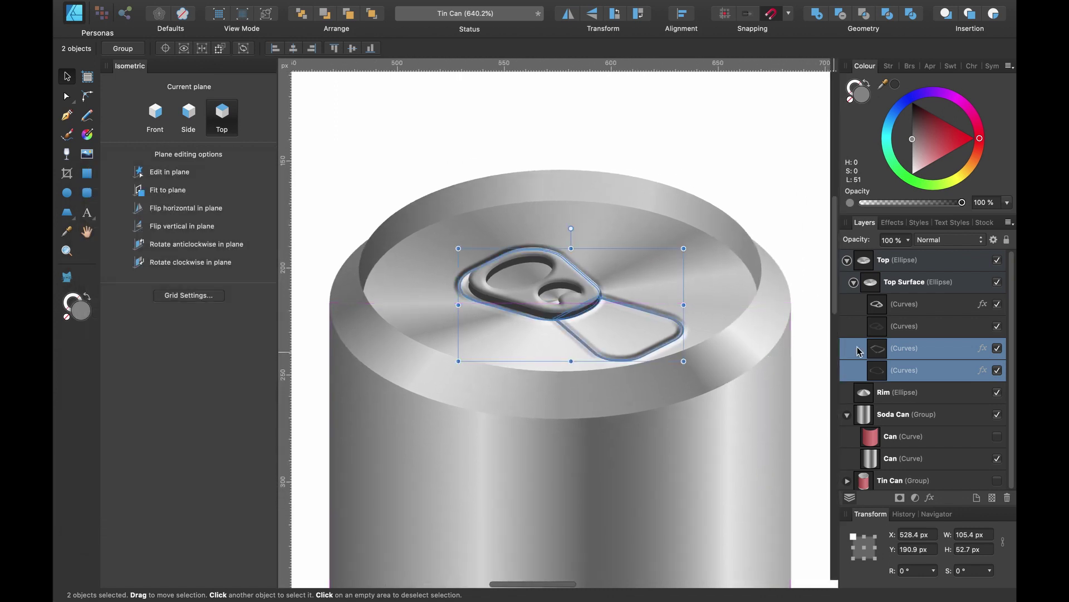
left_click(853, 282)
left_click(919, 282)
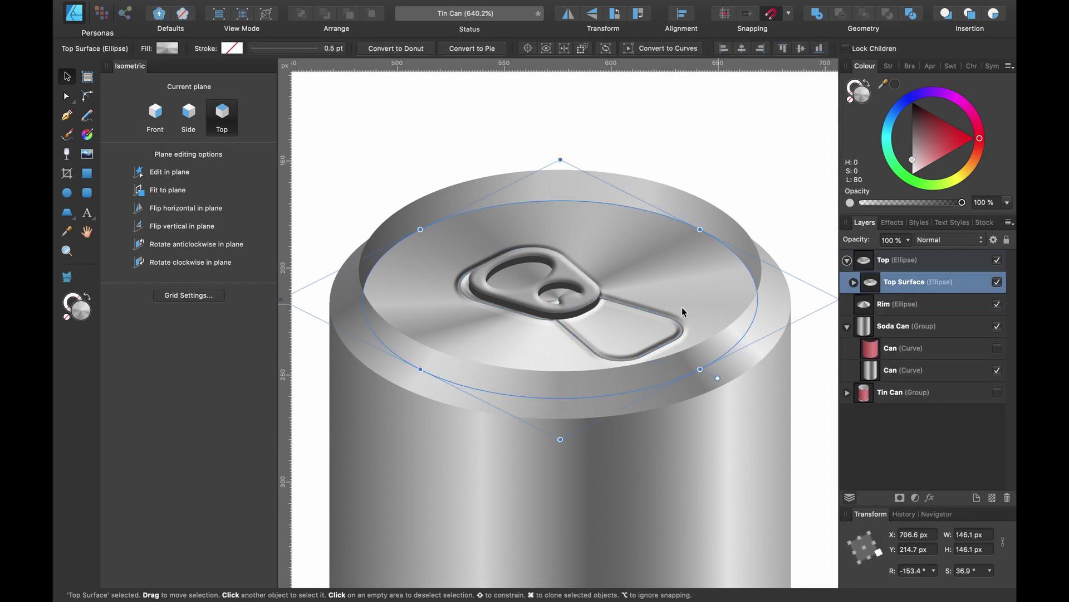
scroll(643, 312, "left", 2)
scroll(643, 312, "down", 1)
scroll(643, 309, "up", 1)
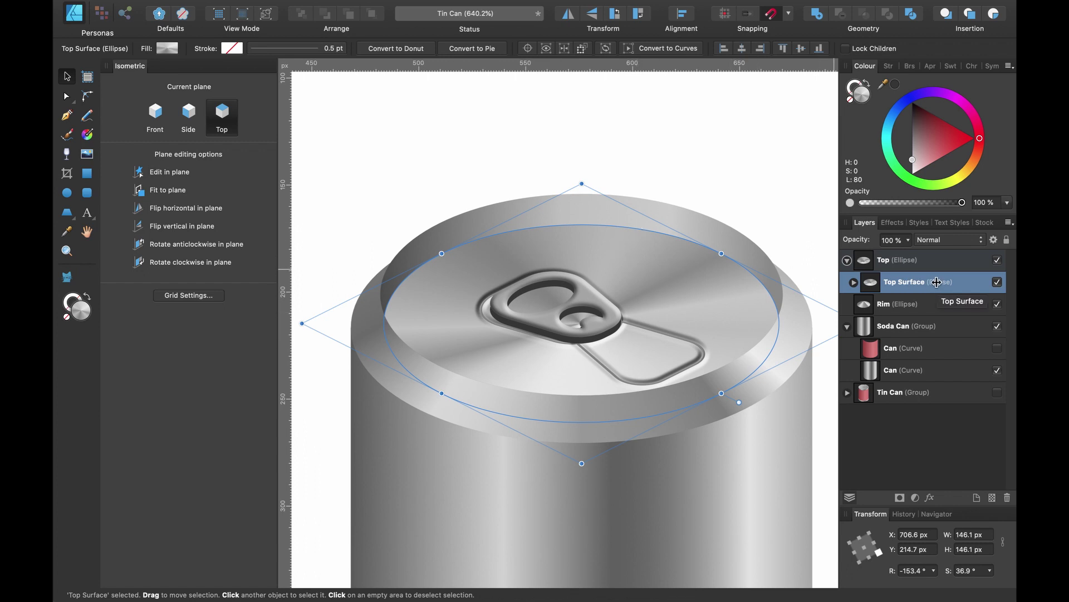
key("super+j")
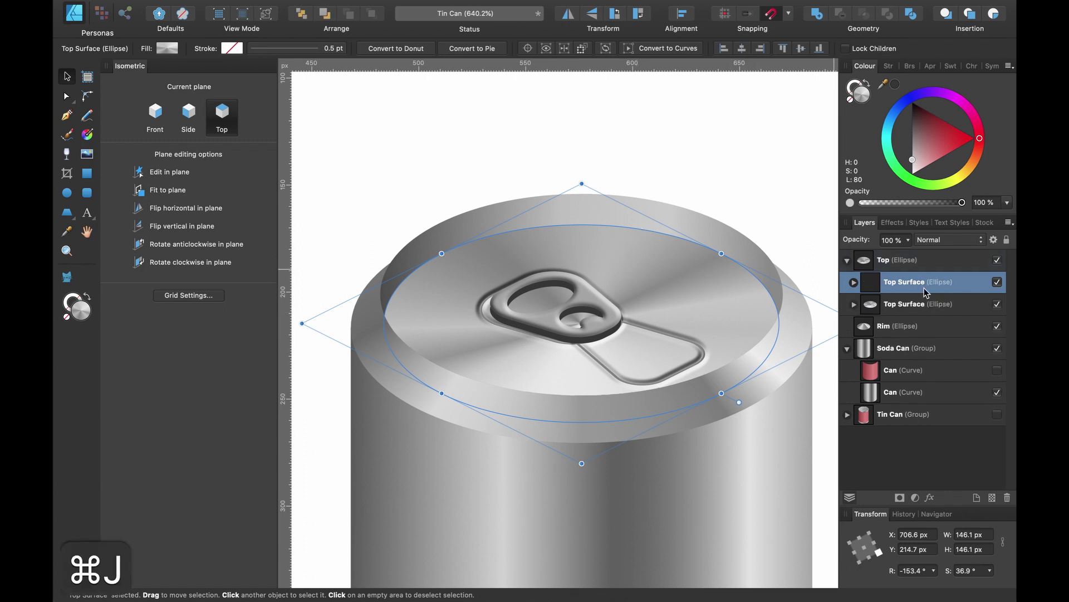
- Delete the four nested curves from the lower Top Surface copy
left_click(916, 304)
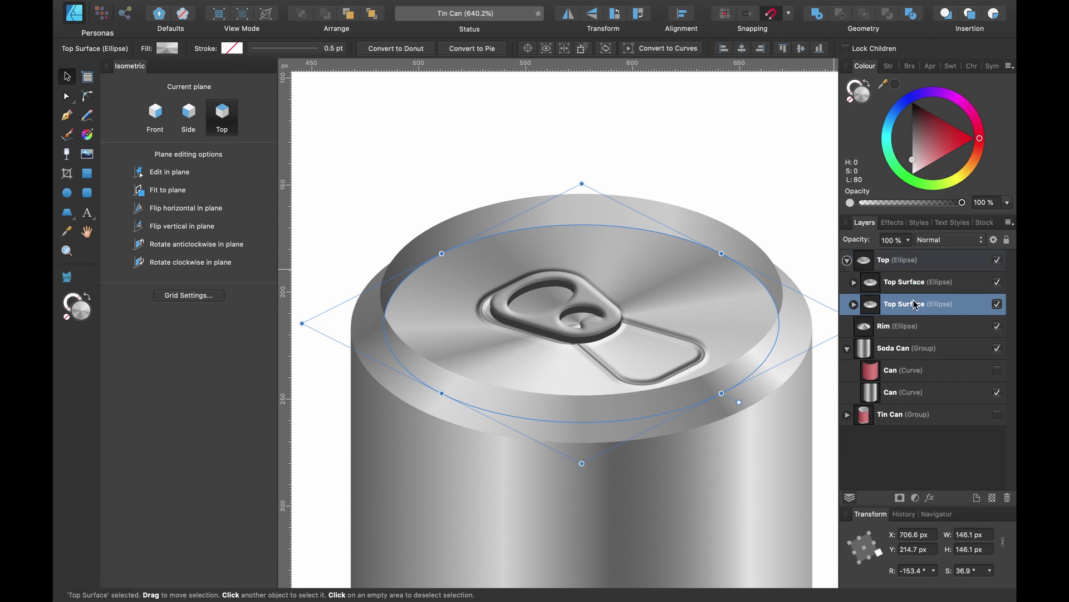
left_click(853, 304)
left_click(898, 326)
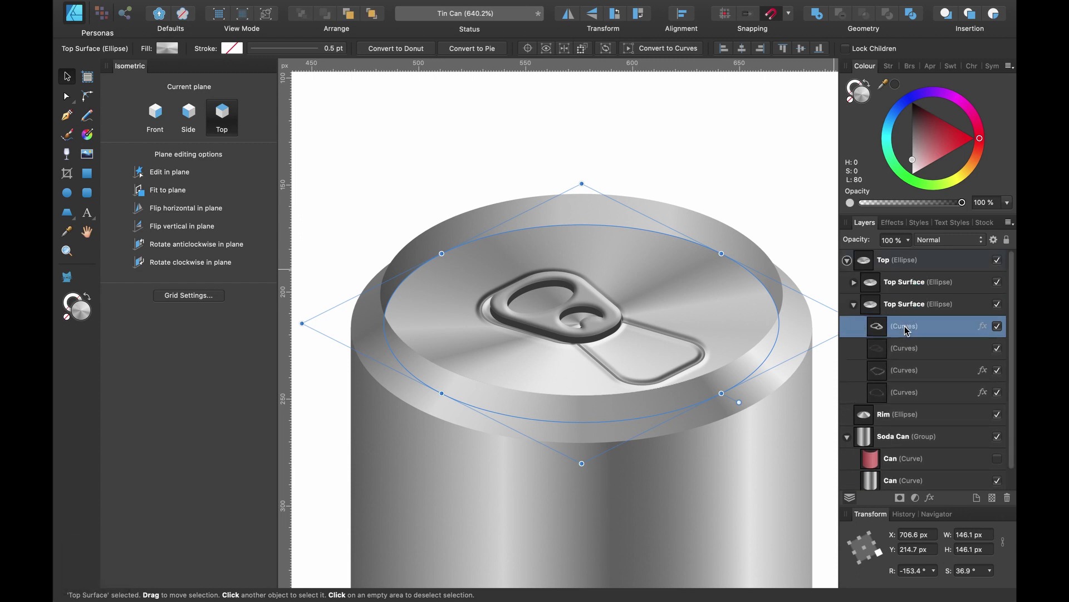
left_click(919, 392, "shift")
key("BackSpace")
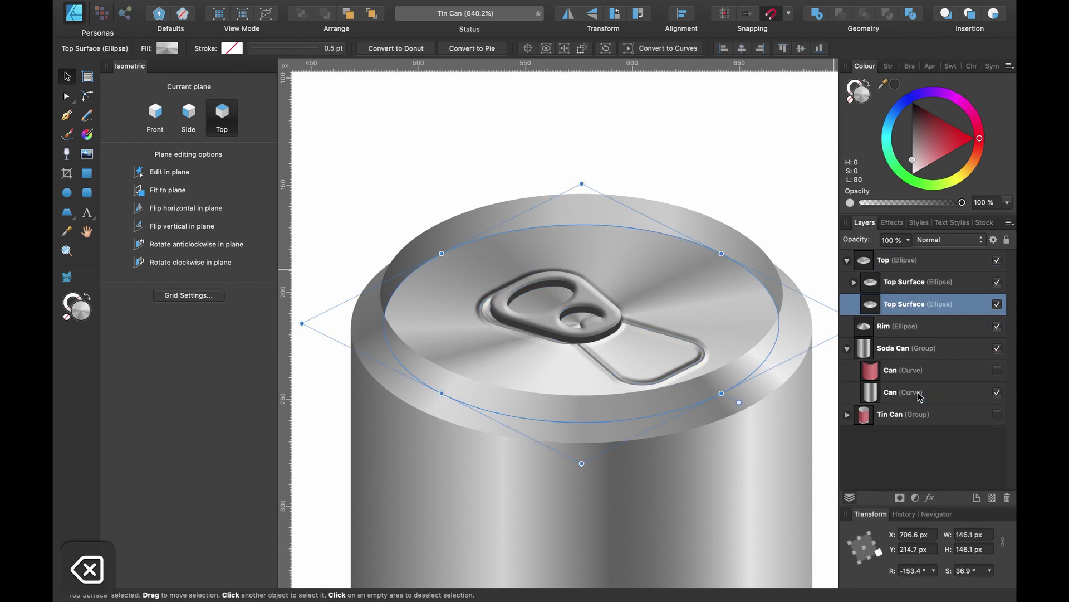
- Fill the lower Top Surface copy with dark grey, lightness 24, and raise it 2 px
left_click_drag(918, 173, 912, 120)
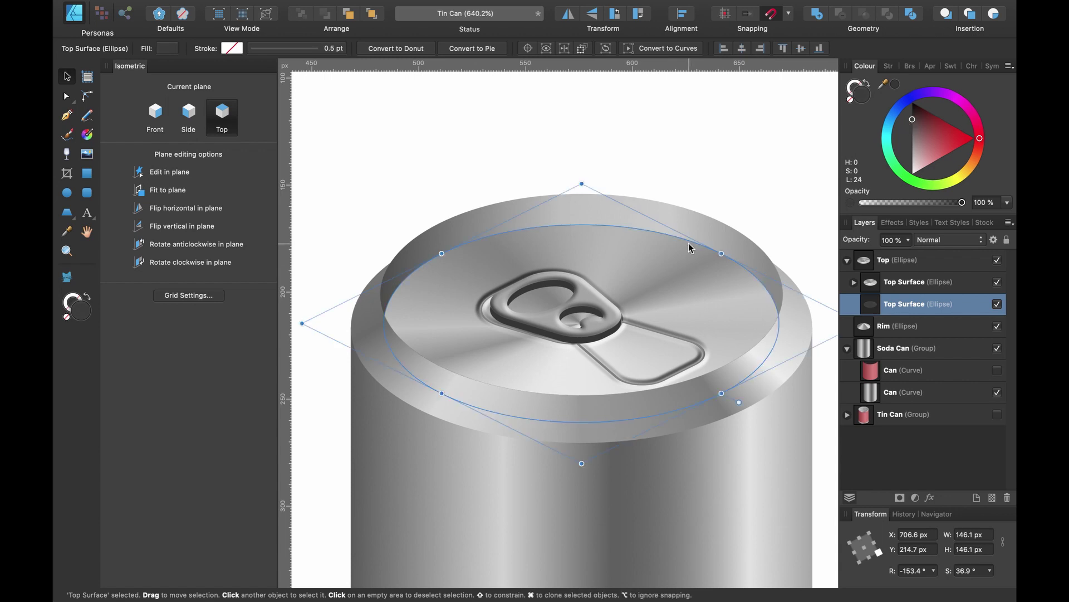
key("Up")
key("Up")
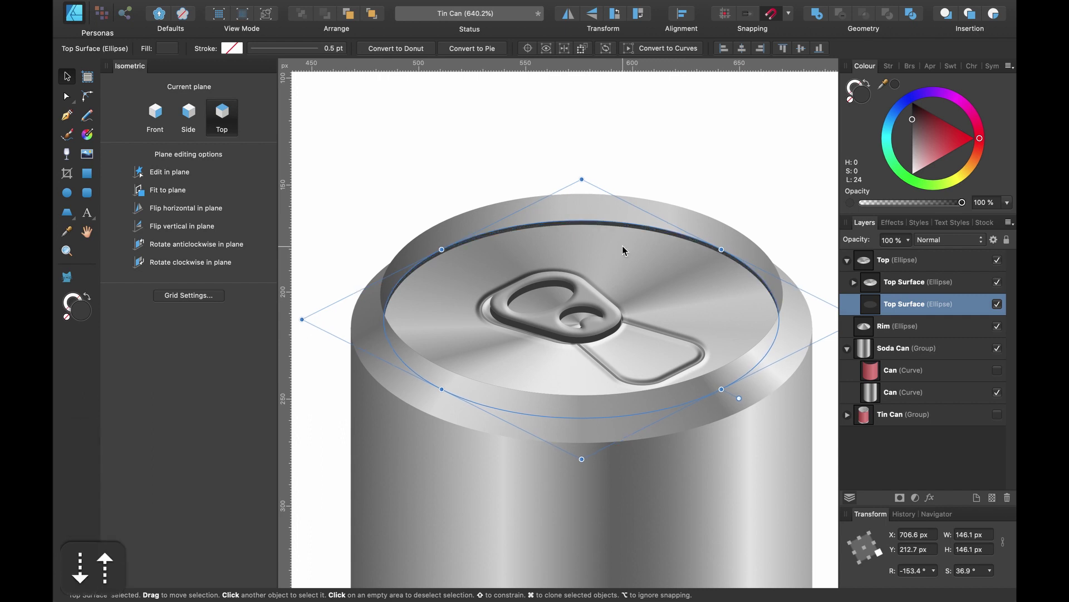
- Enlarge the dark Top Surface copy to about 148.4 px wide and high, keeping its fill at lightness 24
scroll(623, 246, "up", 2)
scroll(623, 246, "right", 2)
scroll(623, 245, "down", 3)
scroll(622, 246, "right", 3)
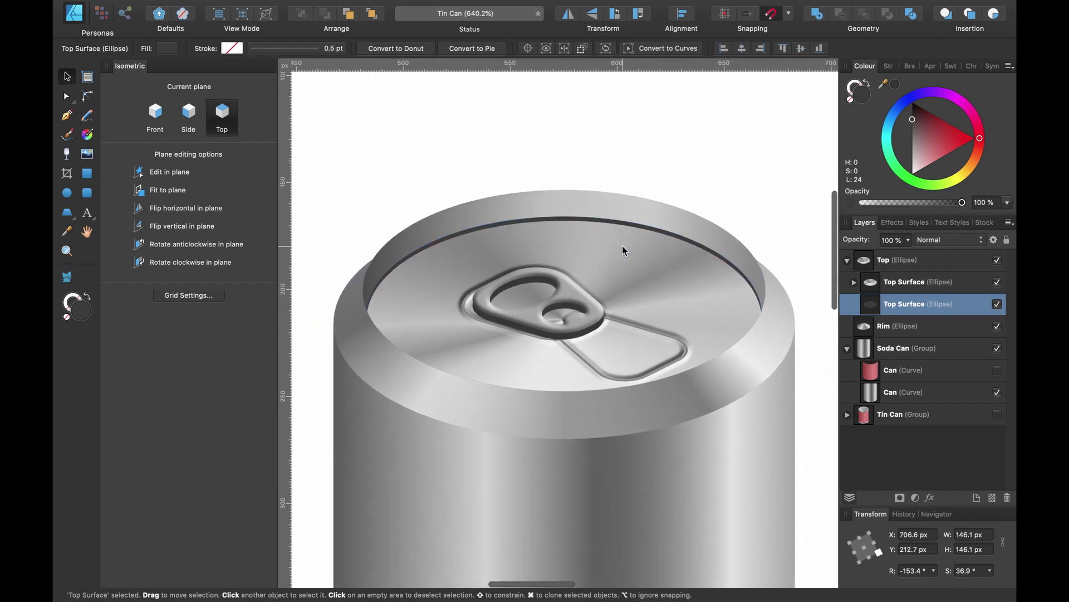
left_click_drag(801, 301, 805, 299)
scroll(597, 259, "left", 1)
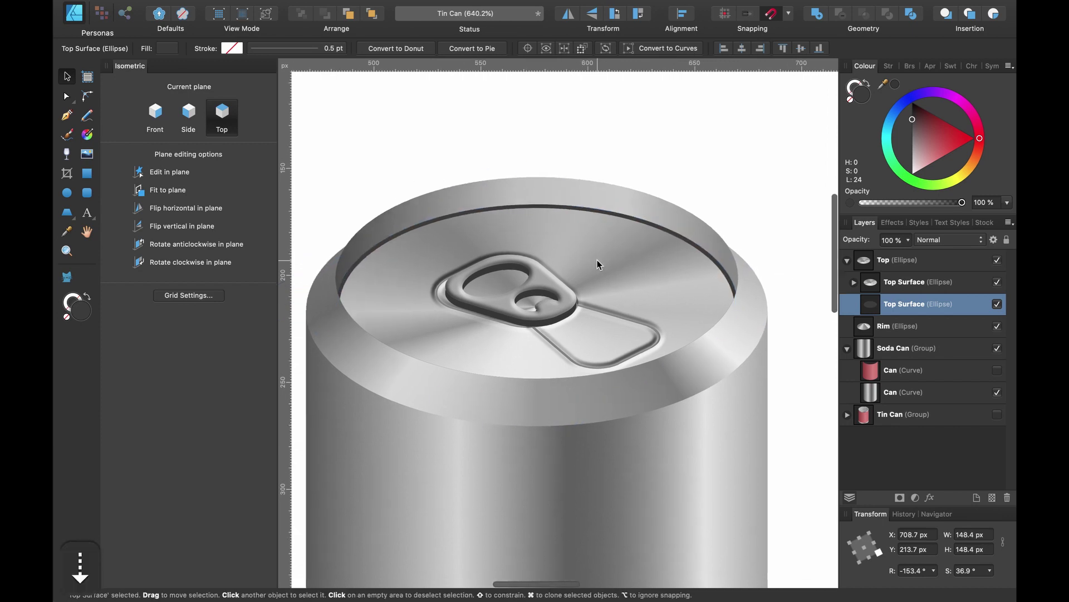
left_click(913, 127)
key("super+z")
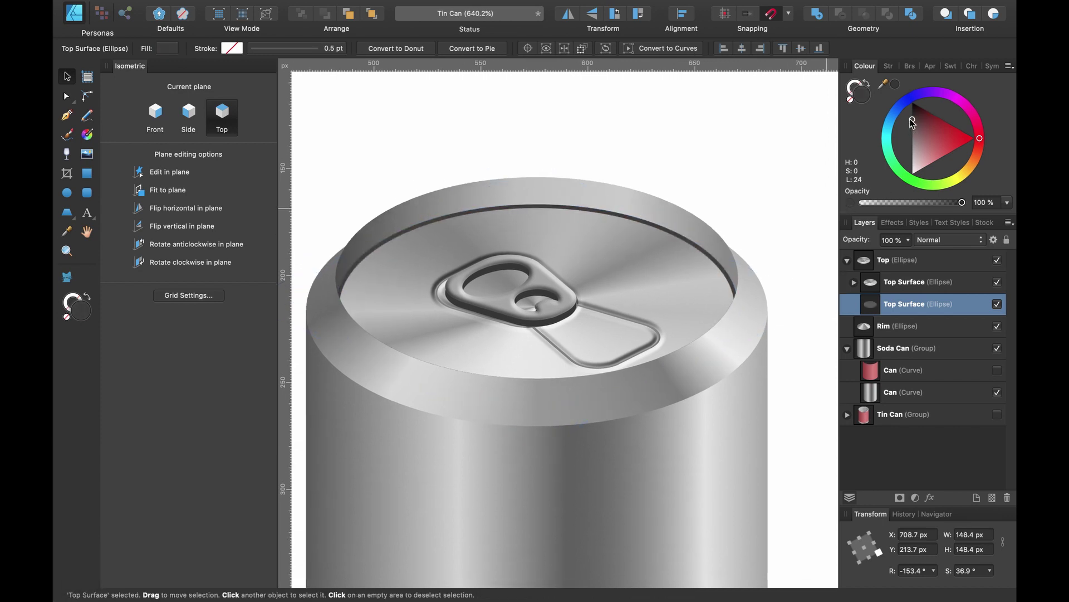
scroll(685, 238, "down", 2)
scroll(684, 237, "down", 2)
left_click(694, 214)
scroll(694, 213, "up", 4)
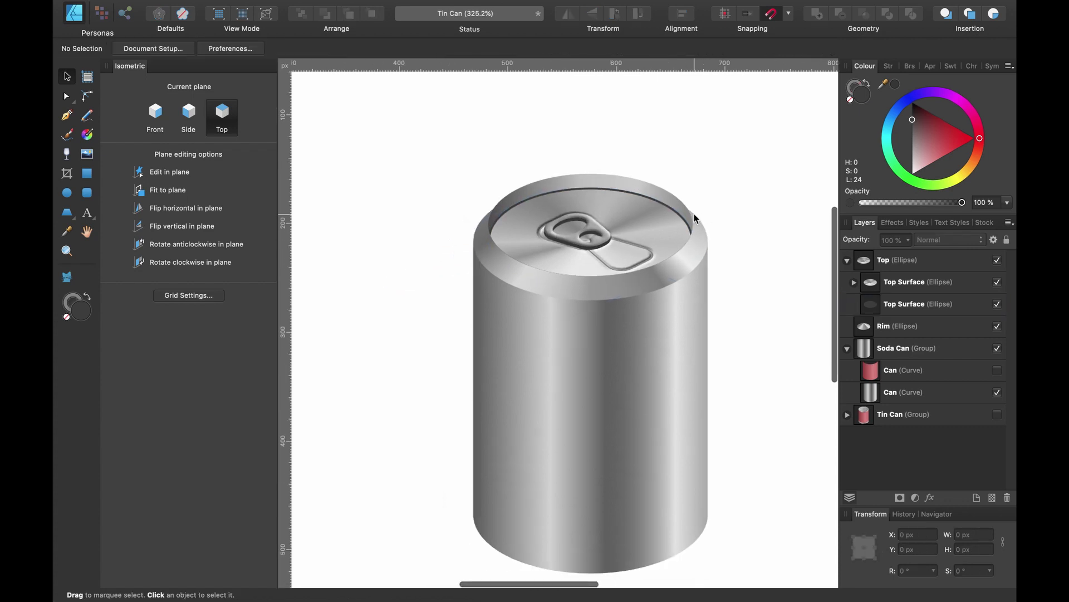
- Lighten the fill of the two embossed outline curves around and below the pull tab to lightness 79
scroll(557, 286, "up", 5)
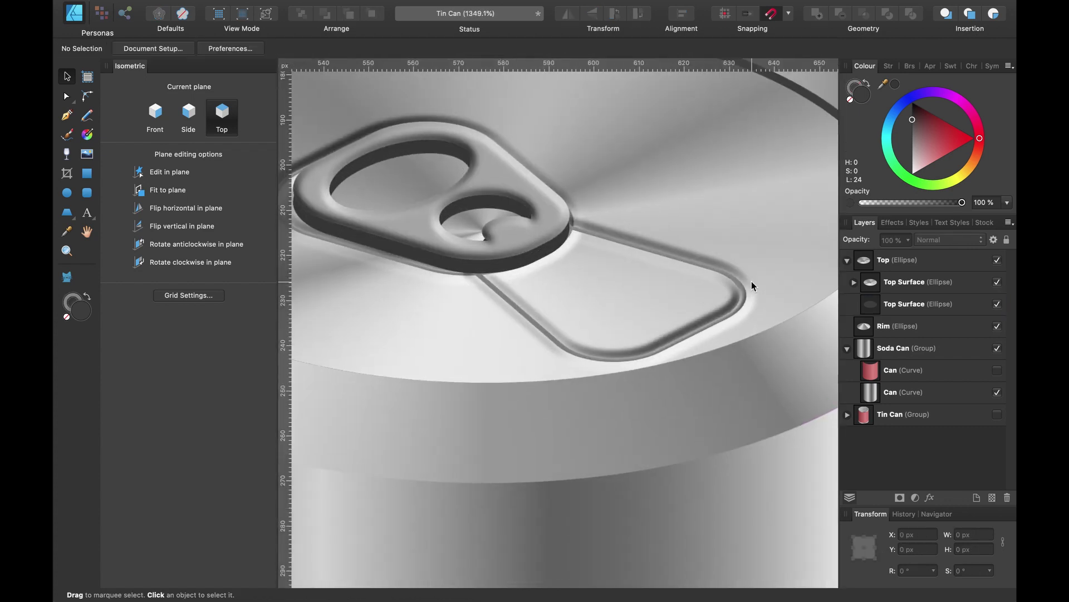
left_click(854, 282)
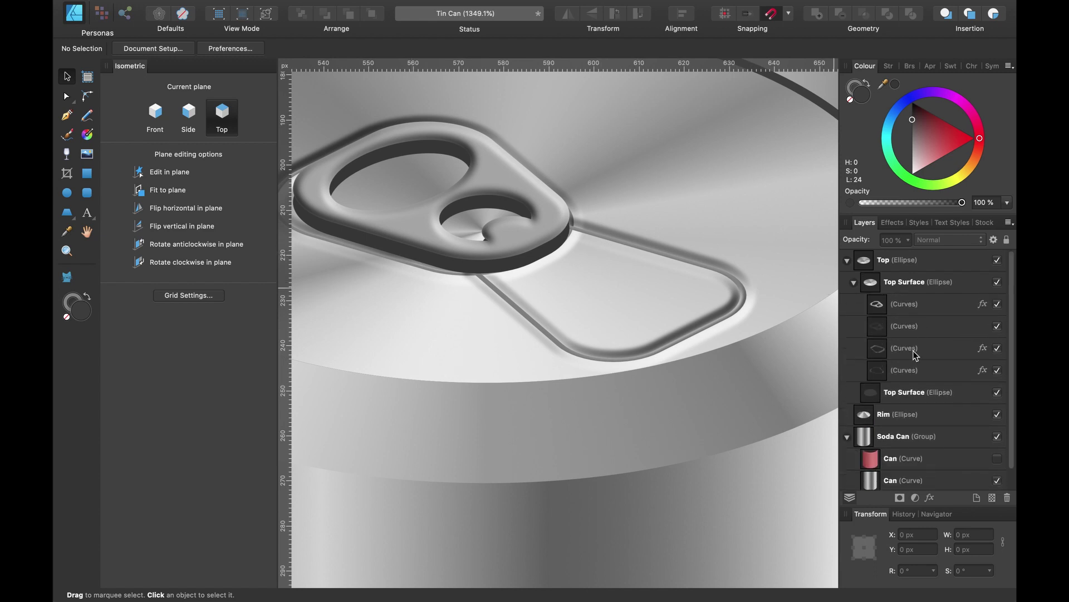
left_click(914, 351)
left_click(917, 369, "shift")
scroll(657, 295, "left", 3)
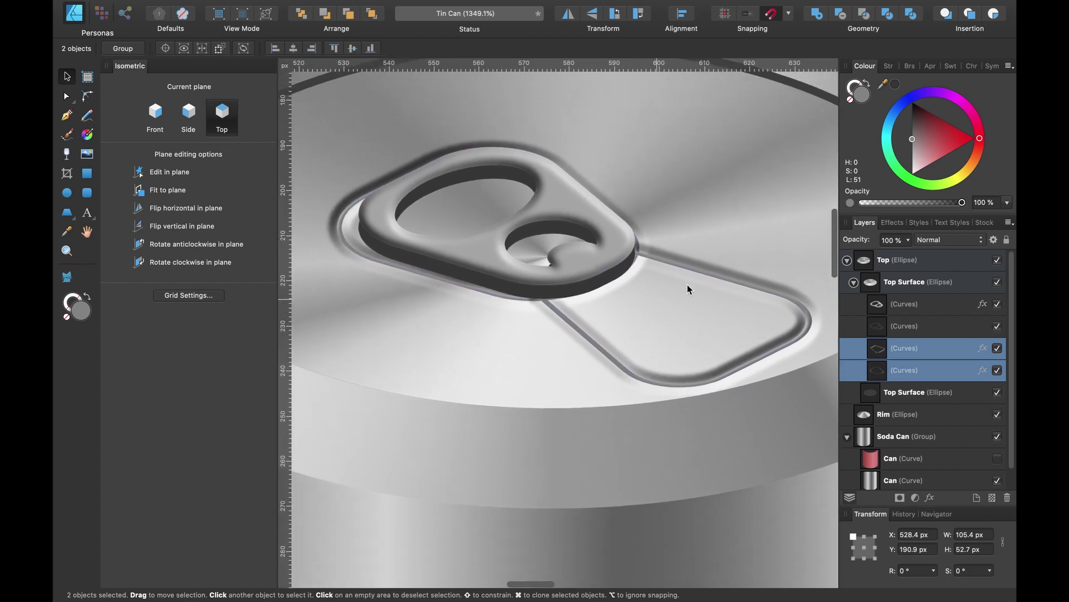
left_click_drag(916, 137, 911, 158)
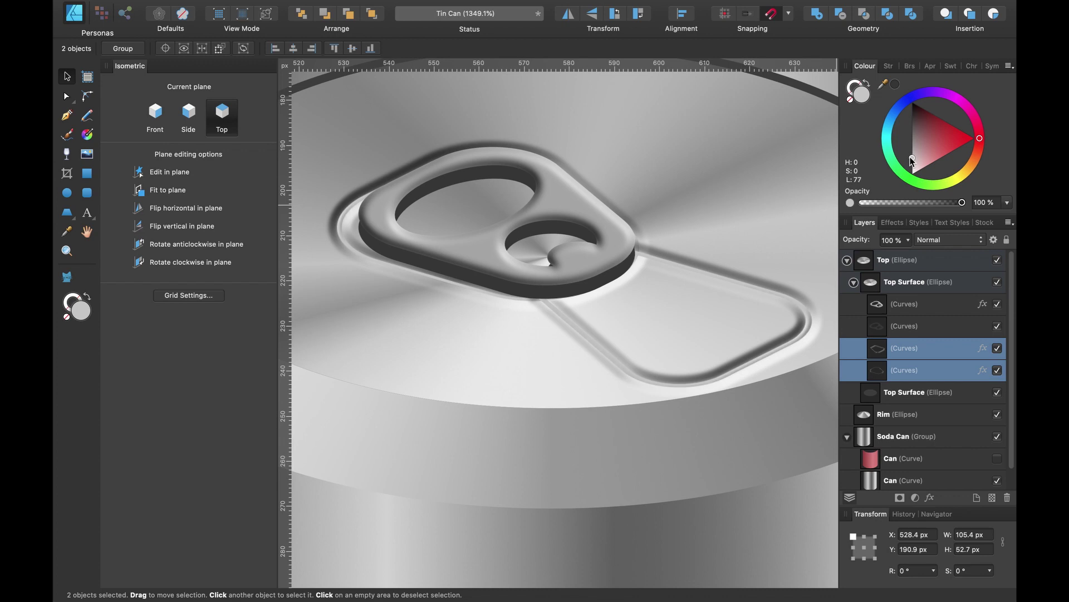
left_click_drag(911, 159, 912, 159)
scroll(813, 169, "down", 5)
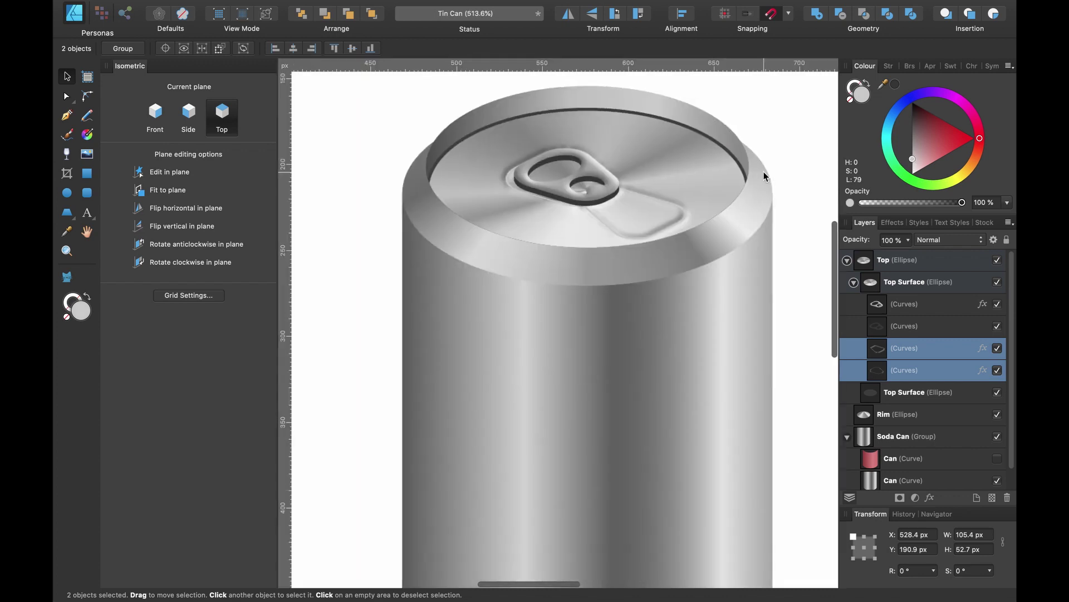
scroll(764, 176, "right", 2)
scroll(765, 177, "up", 1)
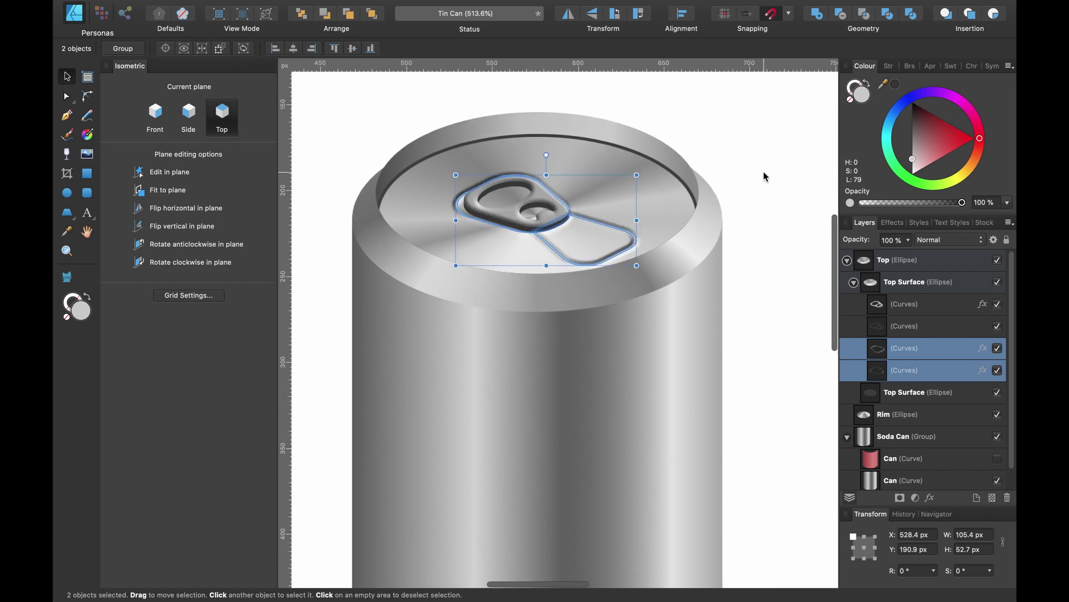
left_click(853, 282)
left_click(742, 251)
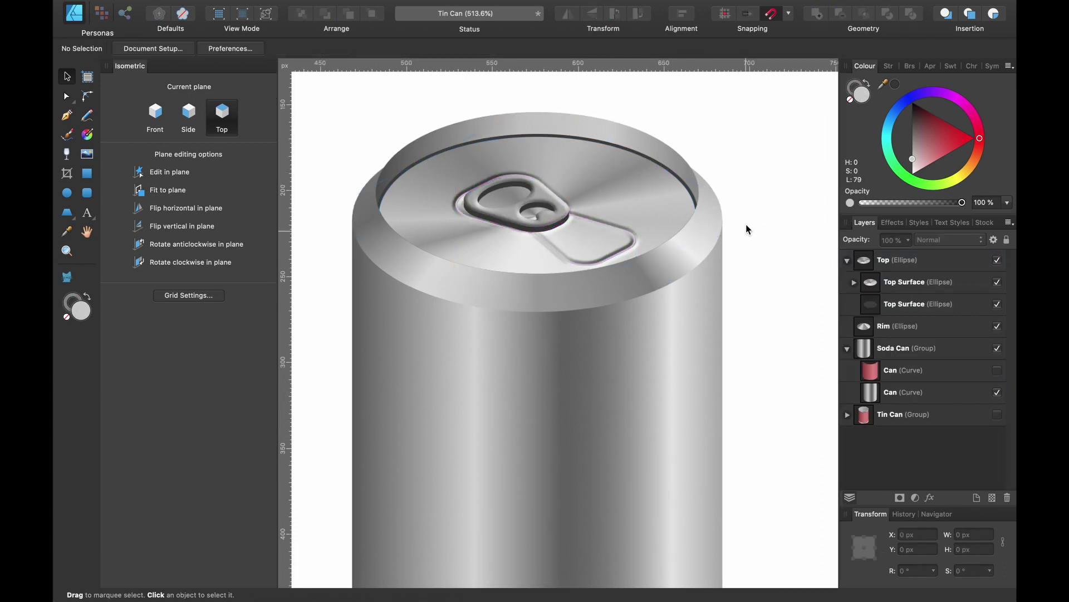
- Duplicate the Top ellipse together with its nested Top Surface ellipses
scroll(670, 239, "up", 1)
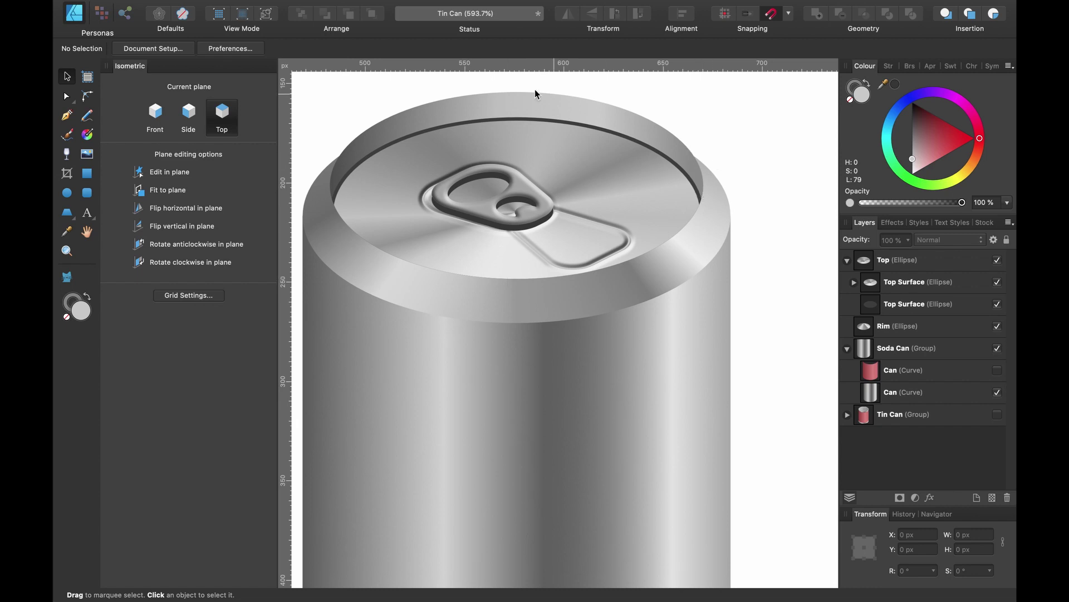
left_click(913, 283)
left_click(903, 267)
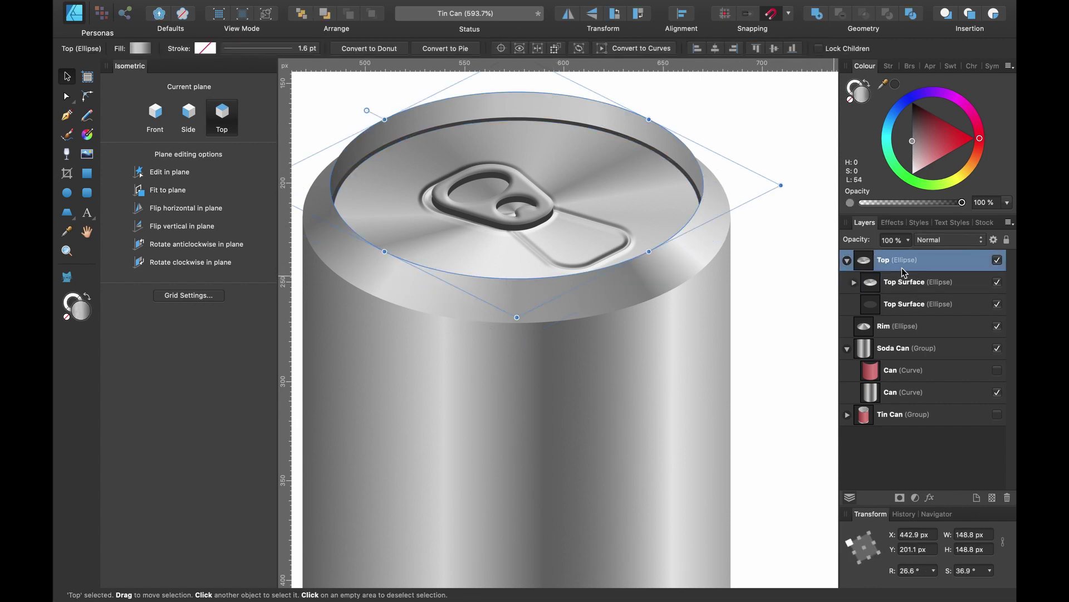
left_click(846, 260)
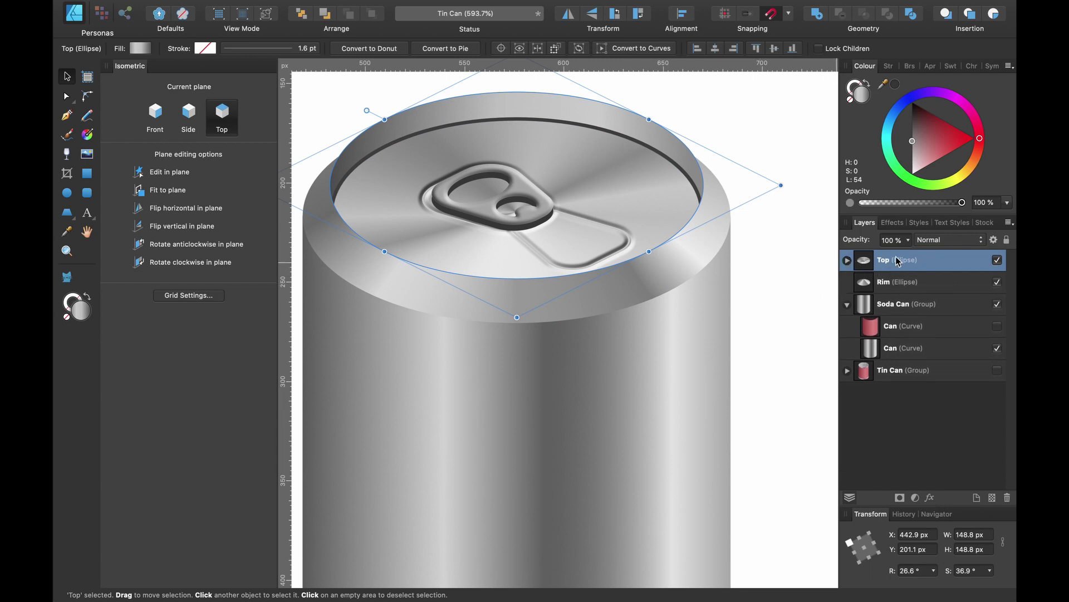
scroll(724, 246, "up", 2)
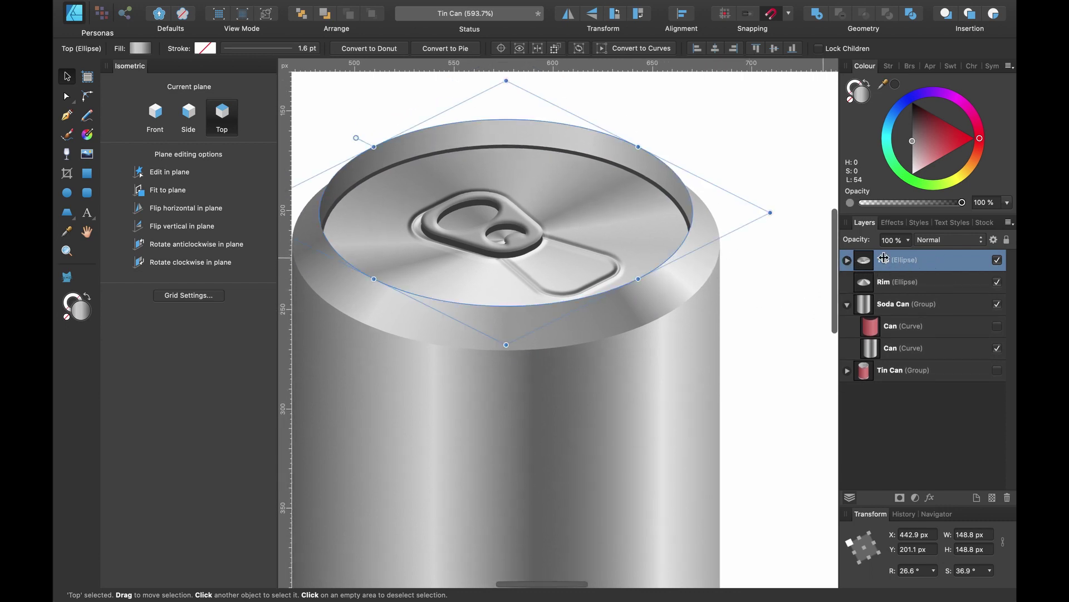
key("super+j")
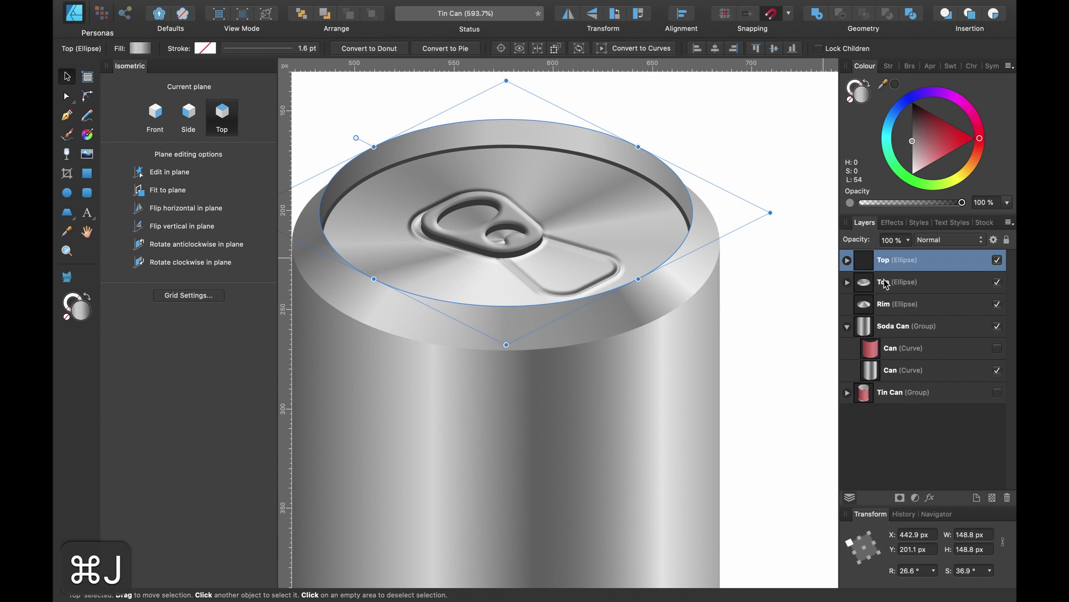
- Delete both nested Top Surface ellipses from the upper Top copy and fill it with dark grey, lightness 17
left_click(847, 260)
left_click(907, 282)
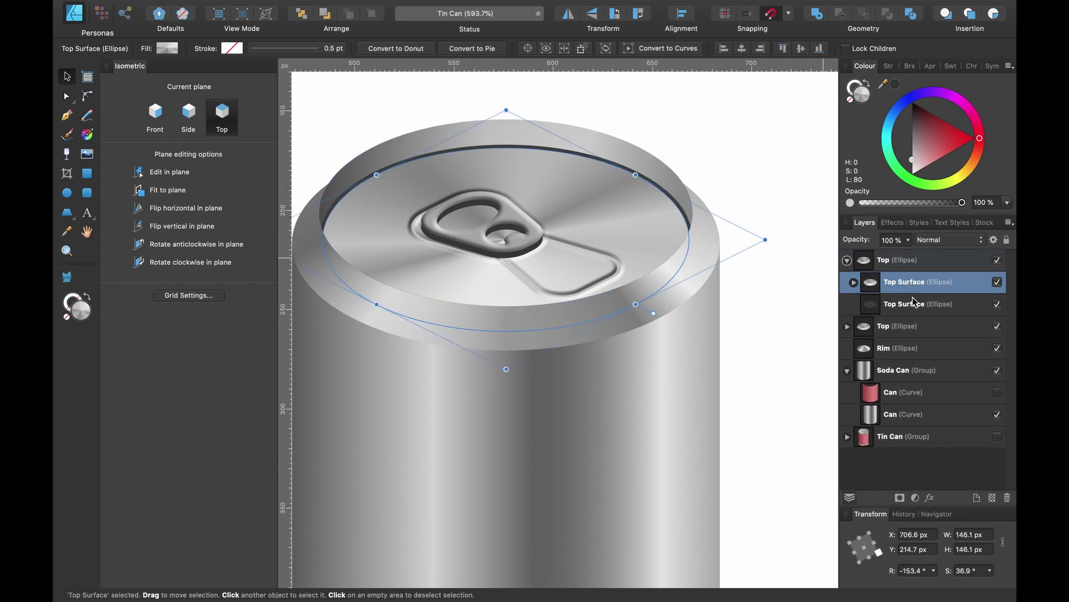
left_click(913, 304, "shift")
key("BackSpace")
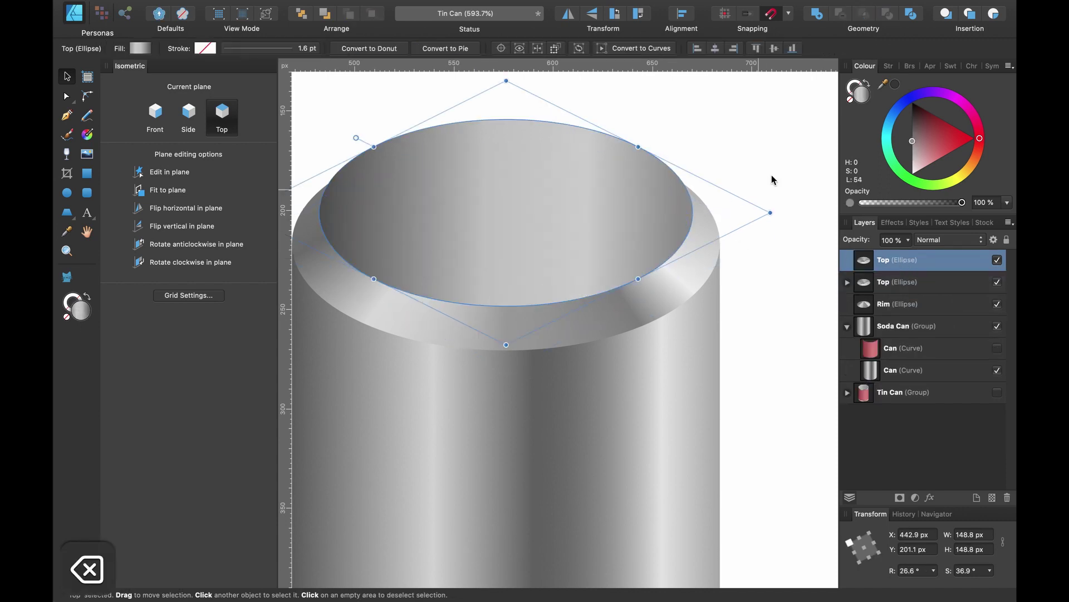
left_click(905, 147)
left_click_drag(905, 148, 880, 118)
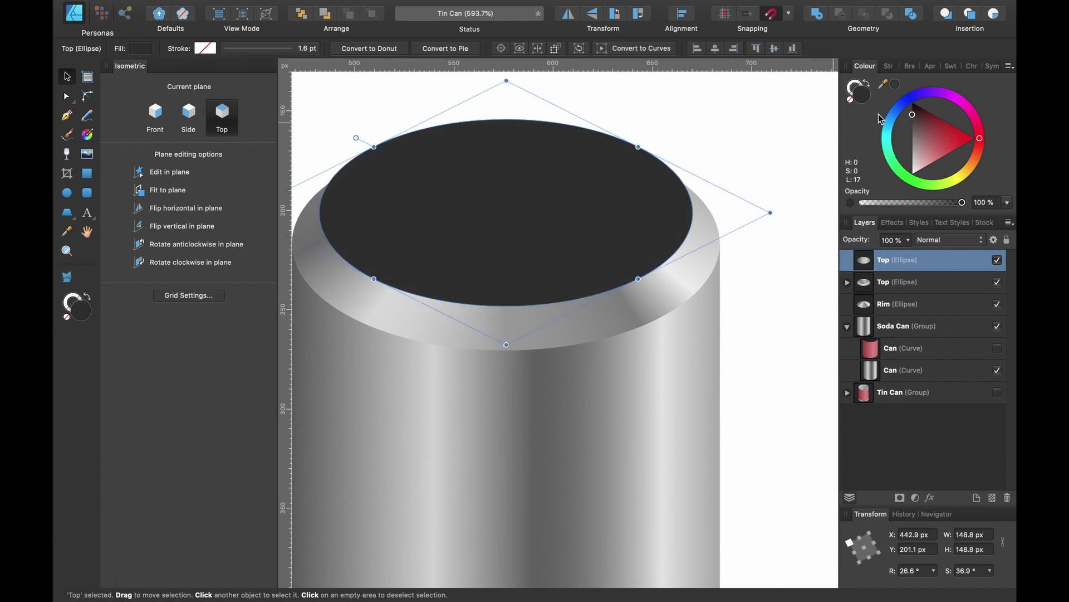
- Cut the dark Top ellipse into a thin ring by subtracting a centred grey copy, lightness 68, reduced to about 142.3 px wide and high
scroll(659, 178, "up", 2)
scroll(658, 178, "left", 2)
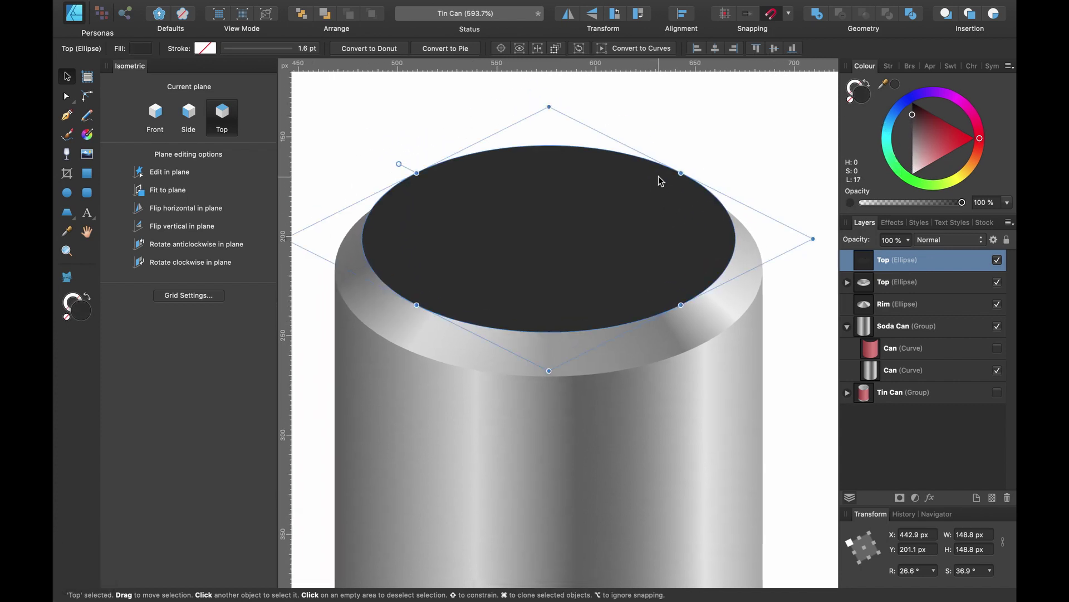
key("super+j")
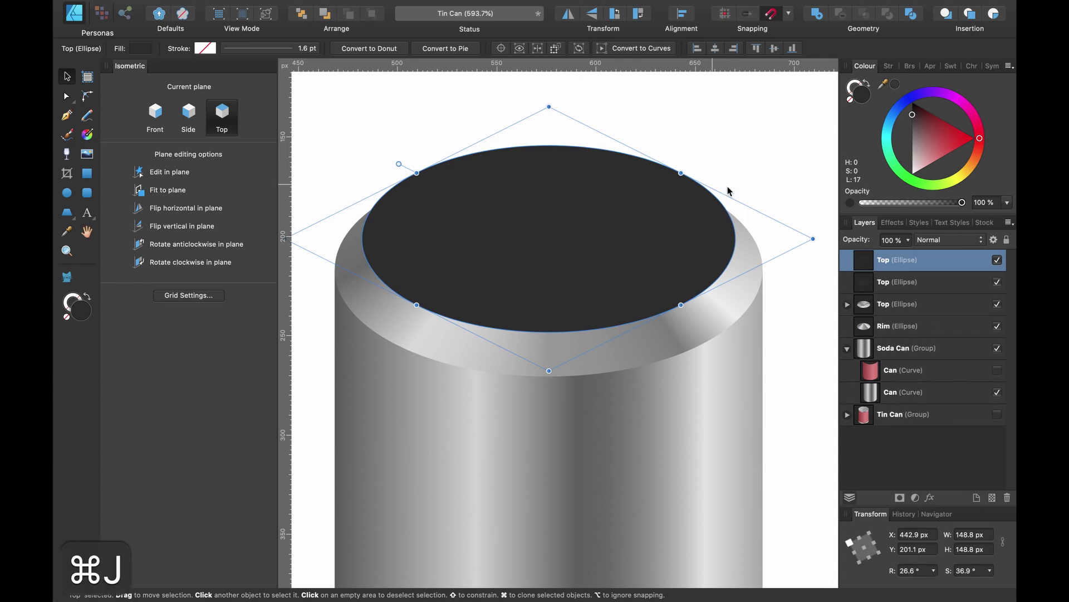
left_click_drag(813, 239, 798, 240)
left_click(912, 138)
left_click_drag(912, 138, 911, 147)
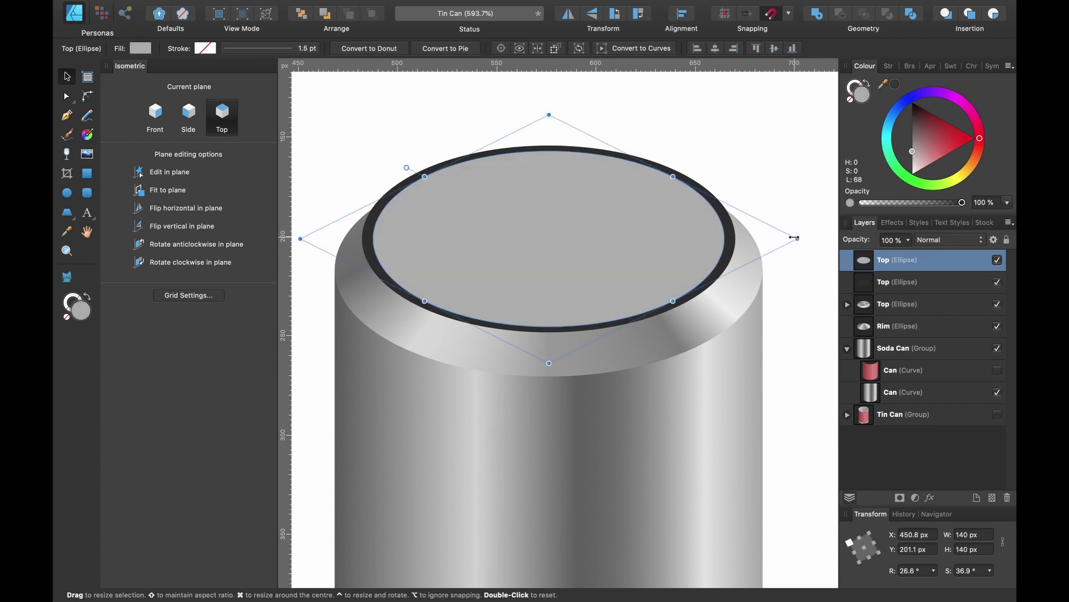
left_click_drag(798, 239, 799, 237)
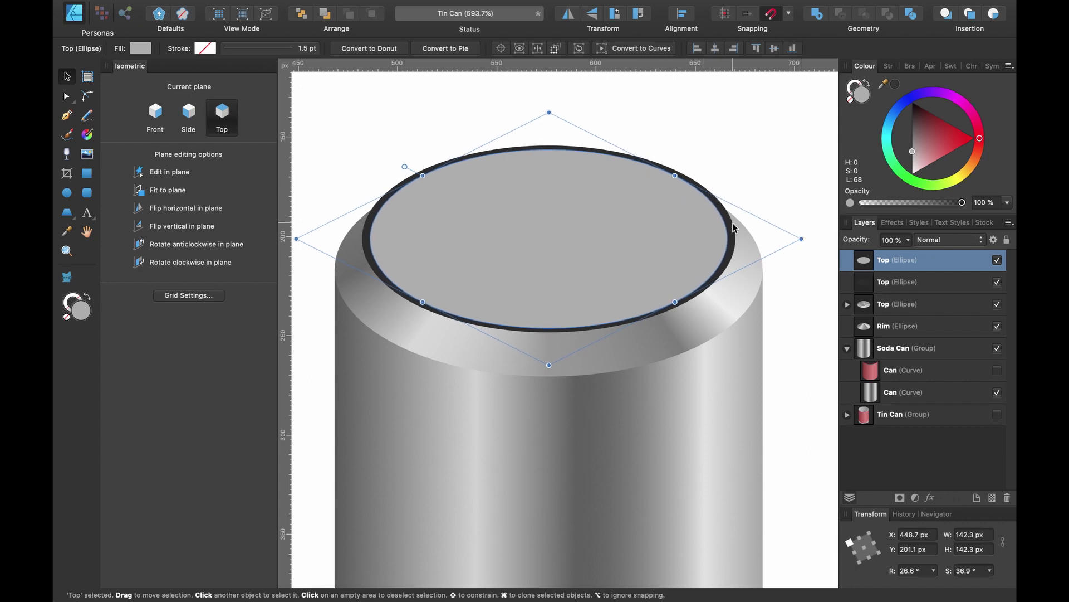
left_click(907, 283, "shift")
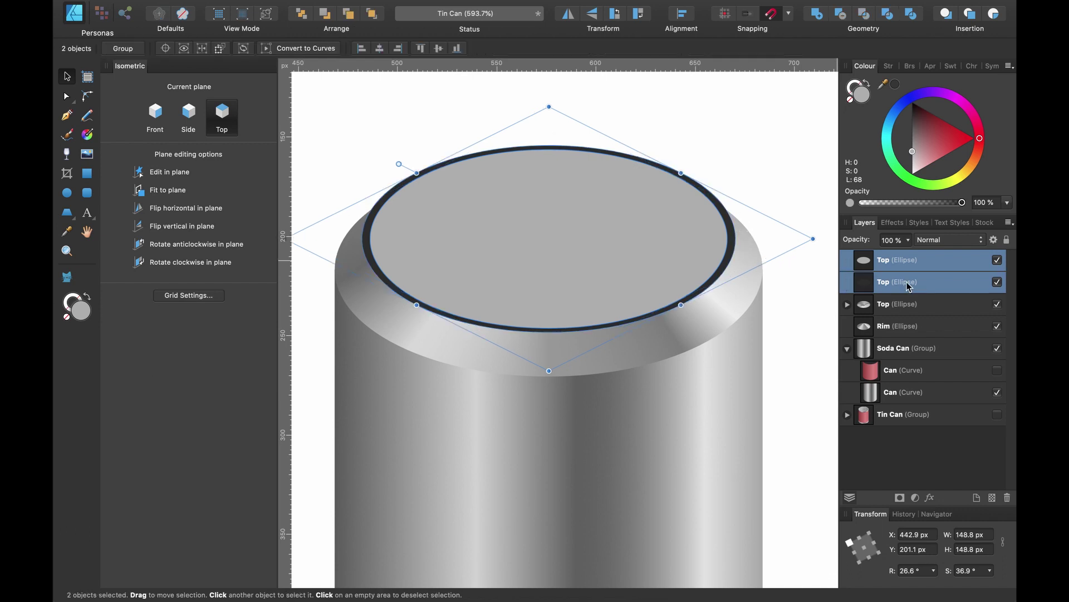
left_click(841, 16)
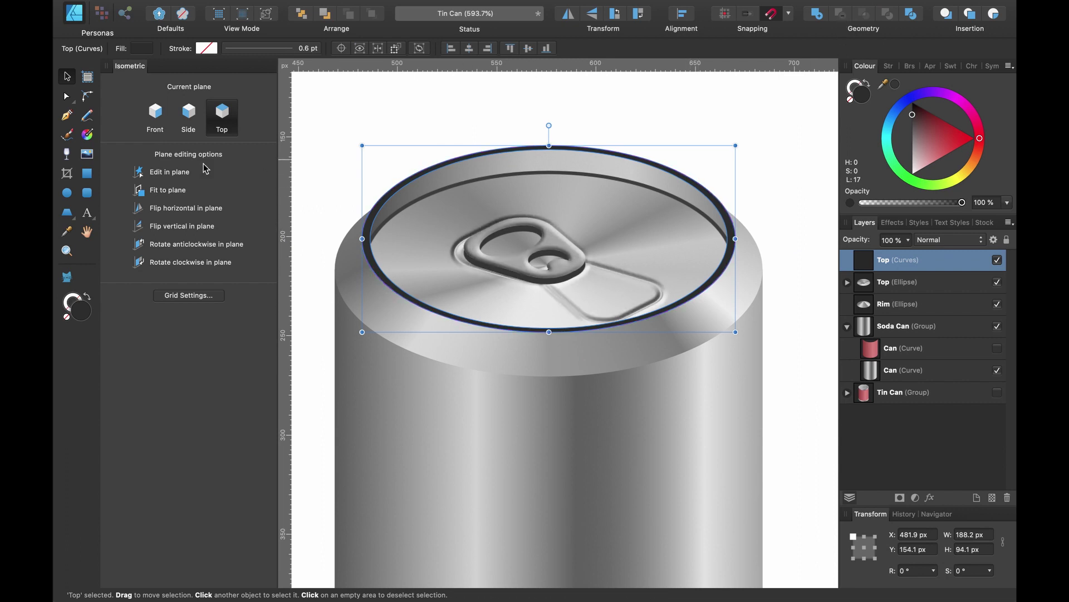
- Apply a horizontal linear gradient across the ring and set its right end stop to light grey, lightness 91
left_click(88, 134)
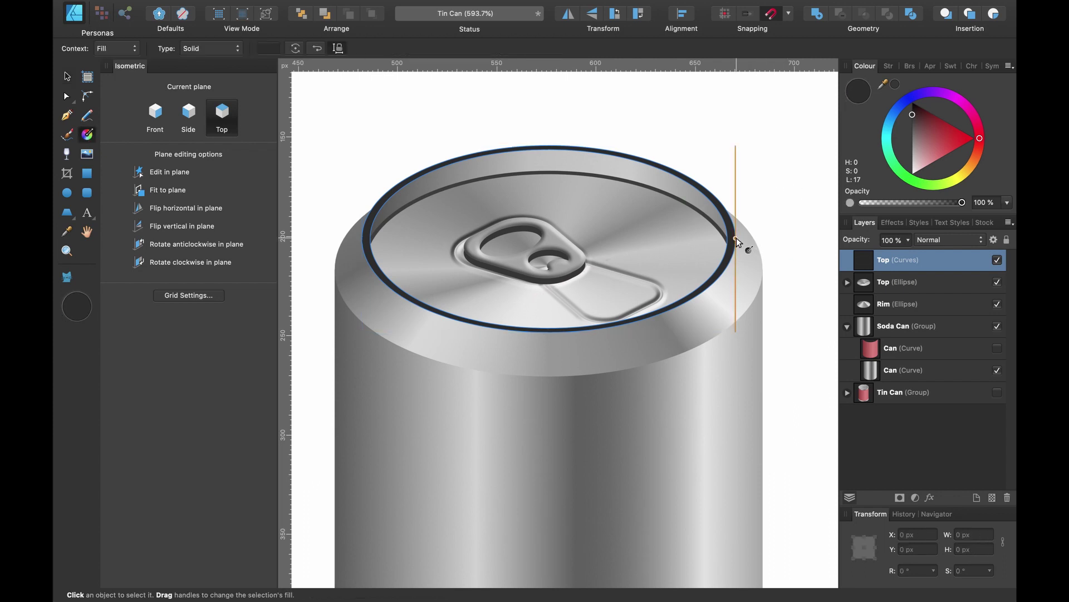
left_click_drag(736, 239, 366, 236)
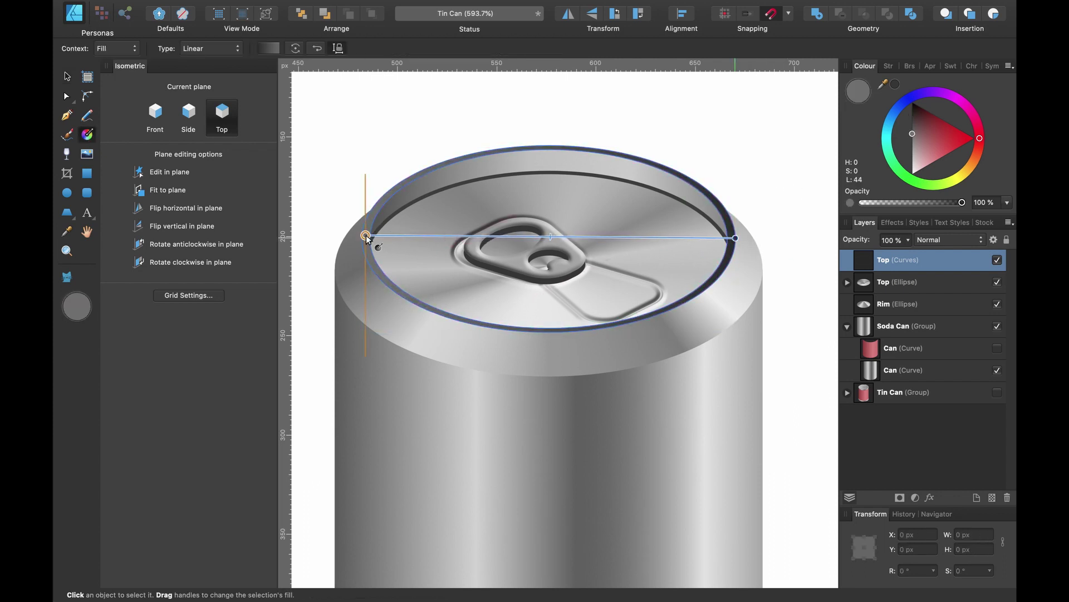
left_click(736, 238)
left_click(949, 144)
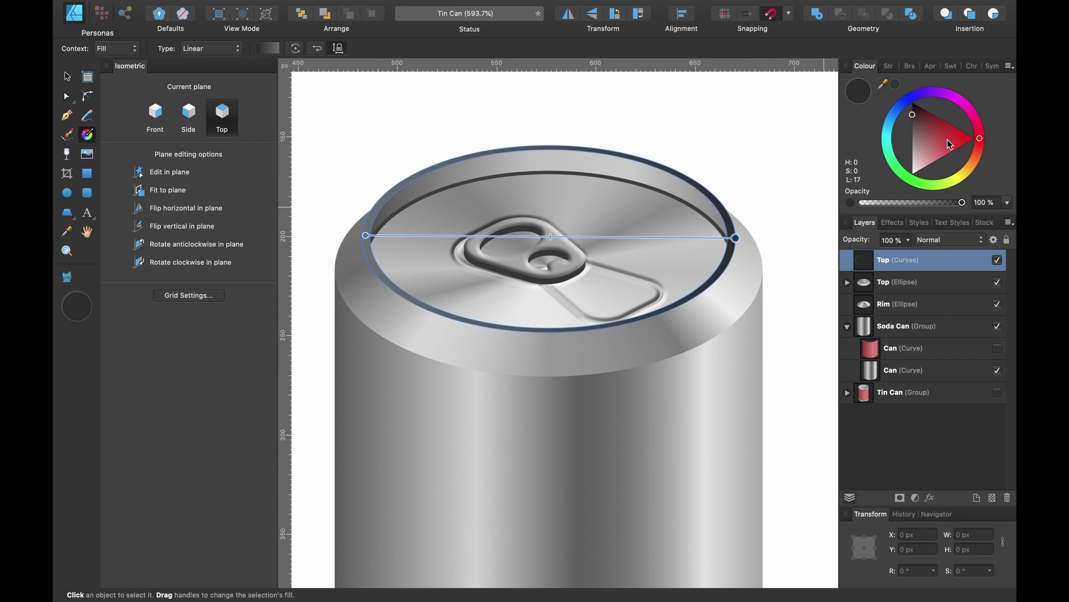
left_click_drag(950, 143, 898, 172)
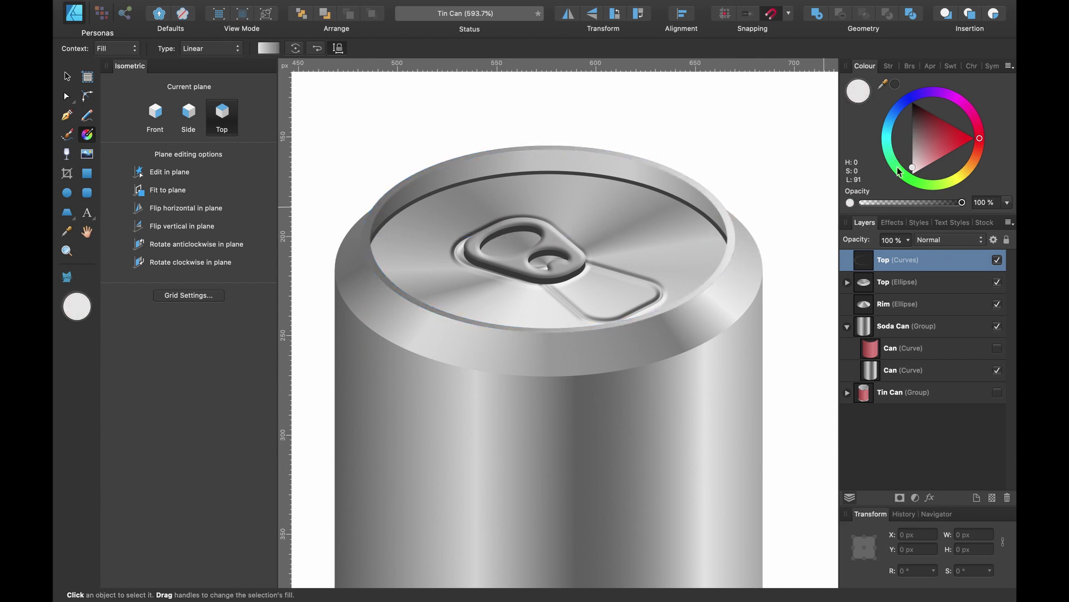
- Add two stops to the ring's gradient, one of lightness 81 right of centre and one of lightness 42 near the left end
left_click(633, 237)
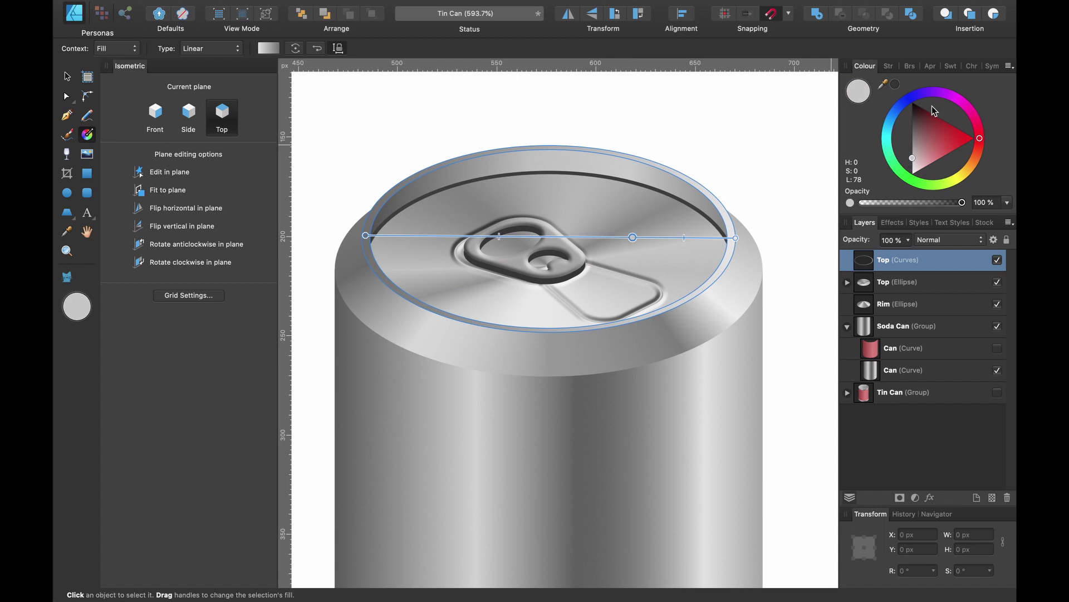
left_click_drag(935, 111, 909, 164)
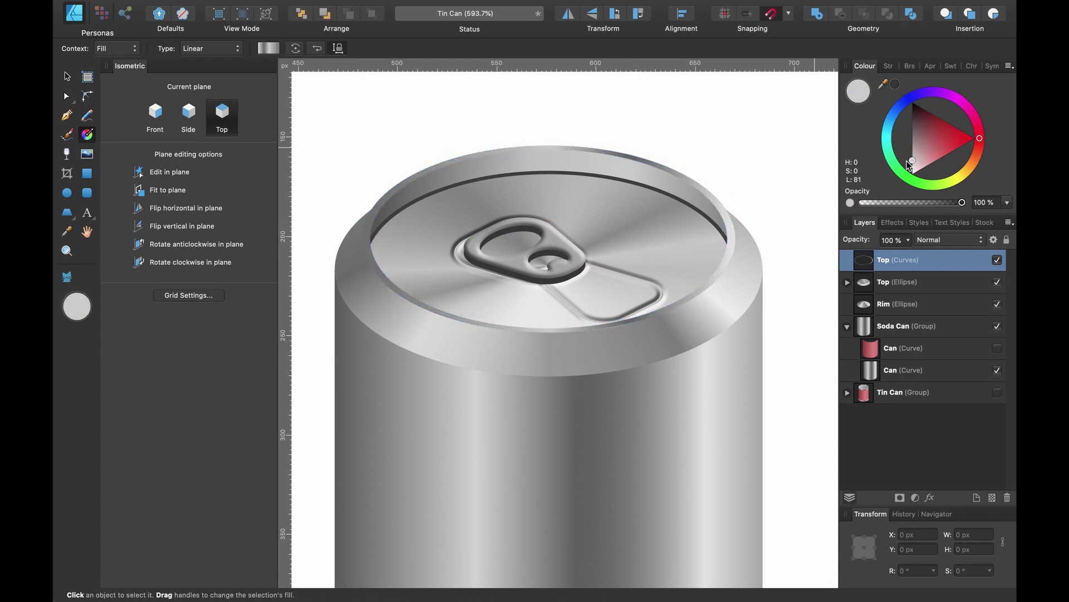
left_click(408, 235)
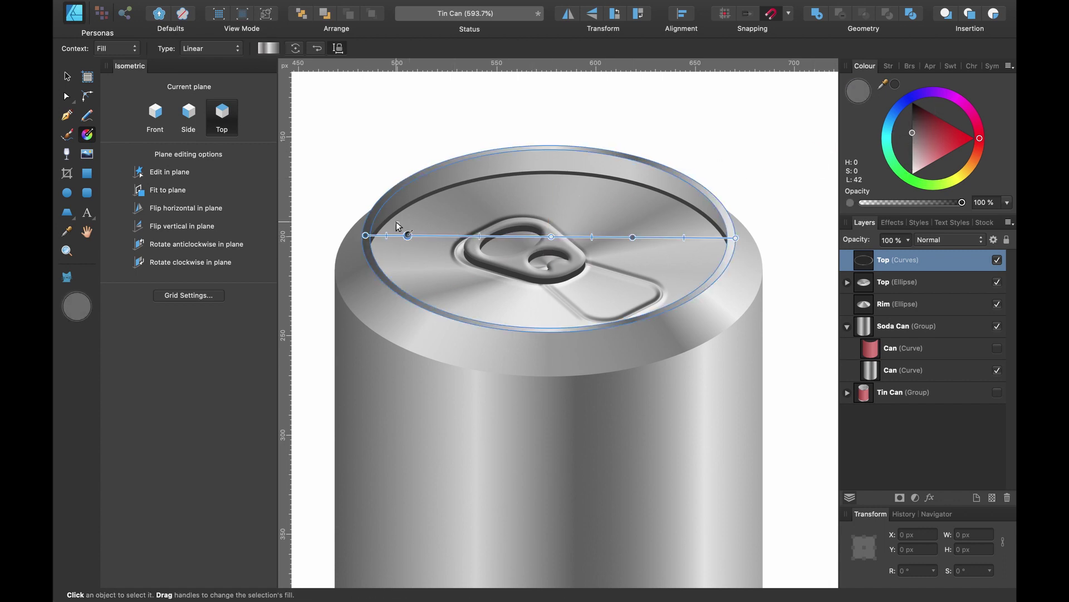
key("v")
key("super+d")
- Show the red Can curve in the Soda Can group and move it down onto the can body
scroll(766, 300, "down", 3)
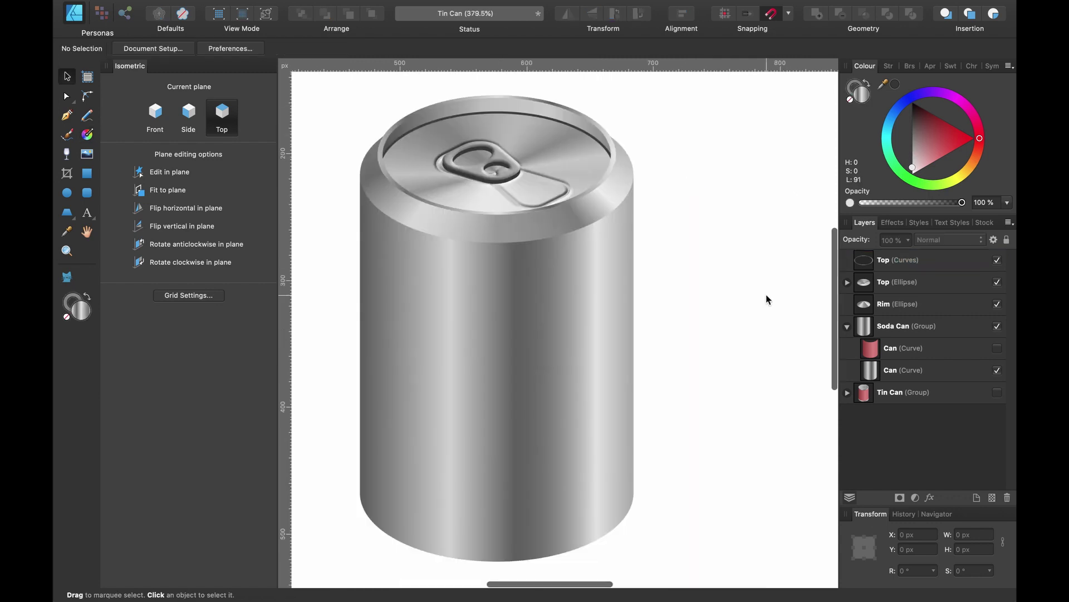
scroll(767, 300, "down", 2)
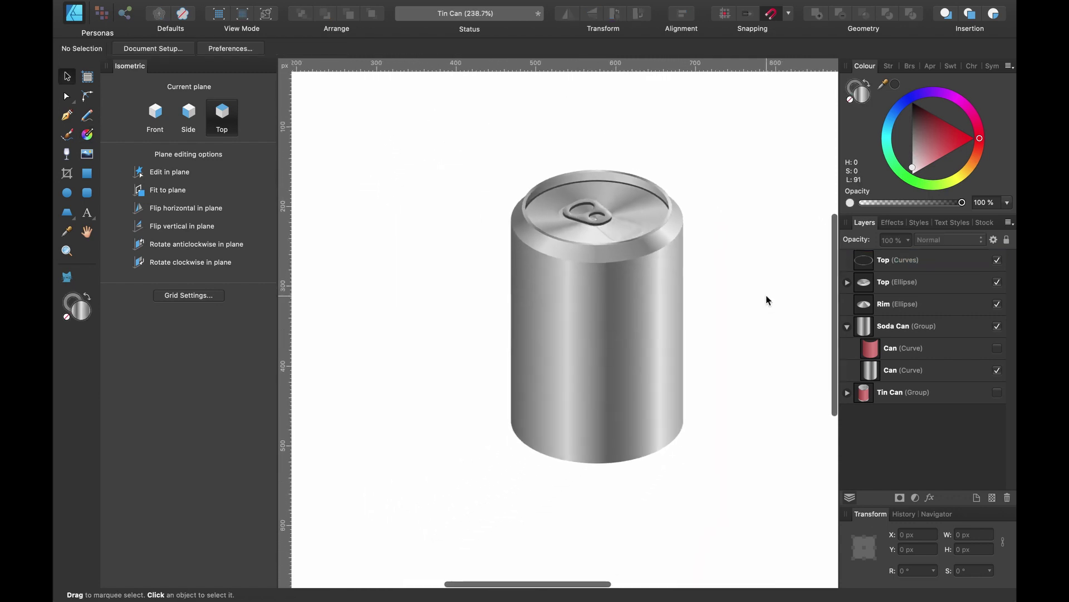
scroll(767, 299, "down", 1)
scroll(766, 300, "right", 1)
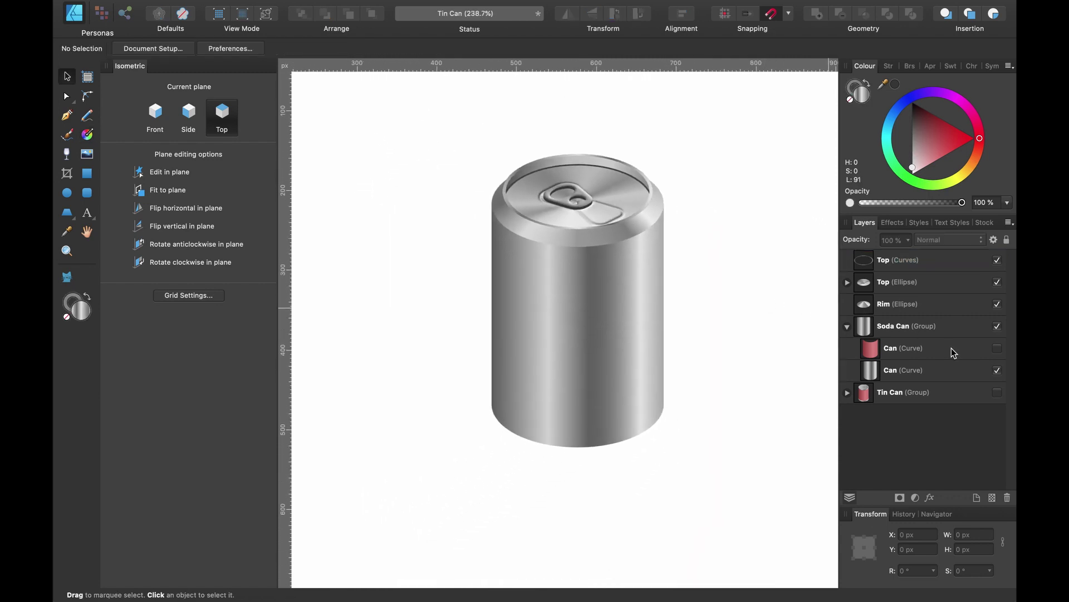
left_click(997, 348)
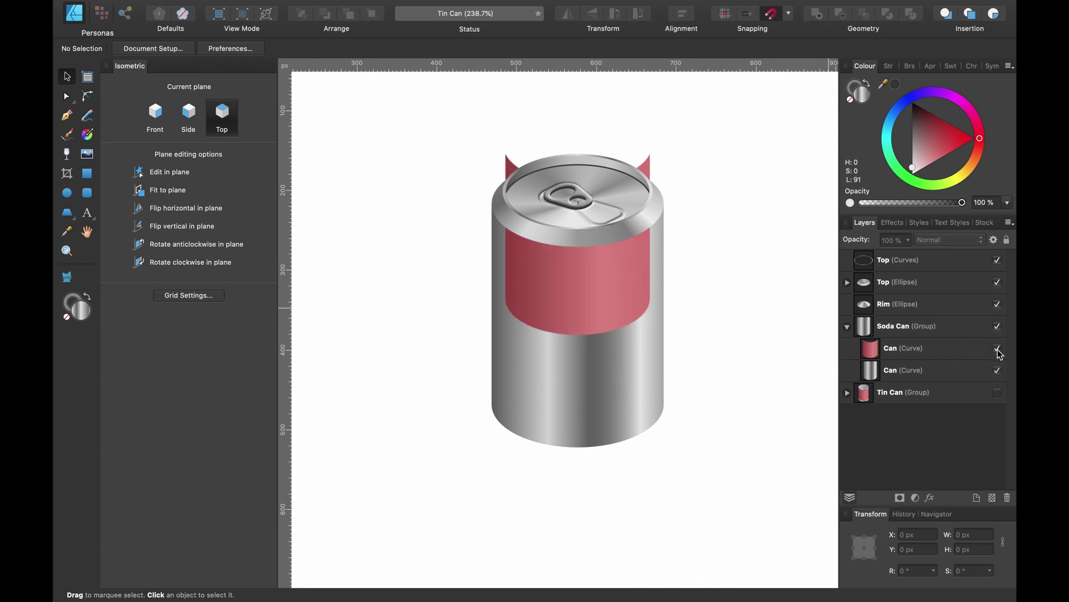
left_click(969, 351)
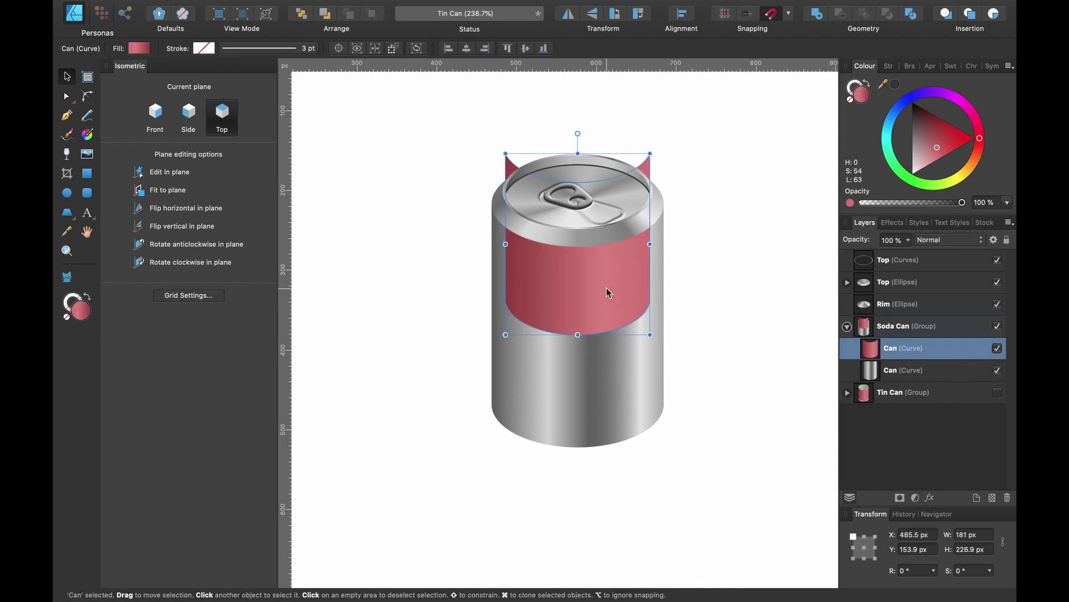
left_click_drag(606, 292, 610, 379)
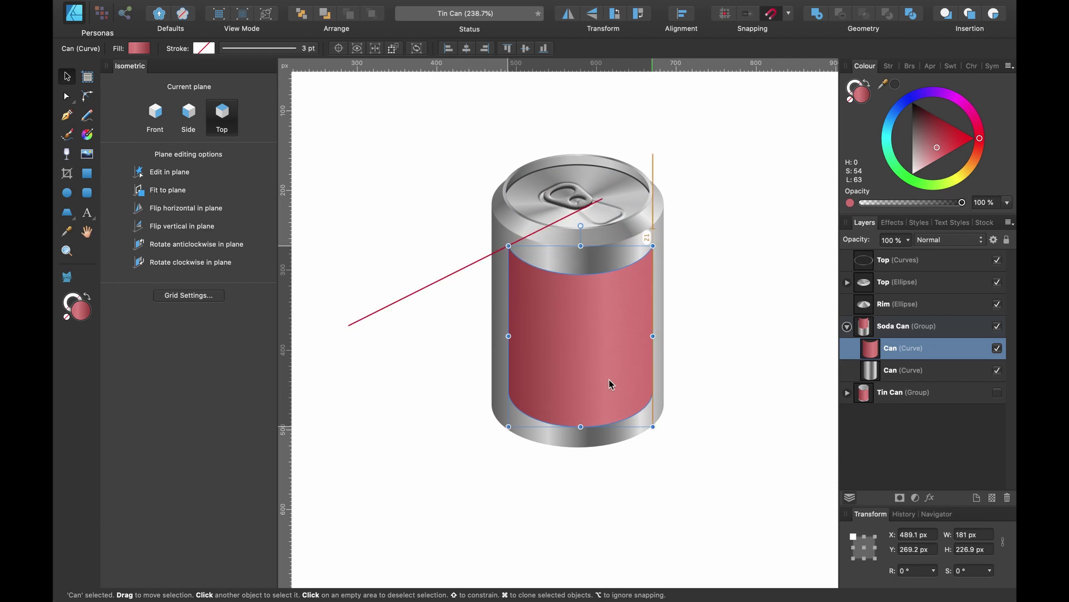
- Enlarge the red label curve to the full width of the can body, about 216.1 px wide and 270.9 px high
left_click_drag(652, 418, 669, 437)
left_click_drag(627, 394, 624, 390)
scroll(623, 390, "up", 3)
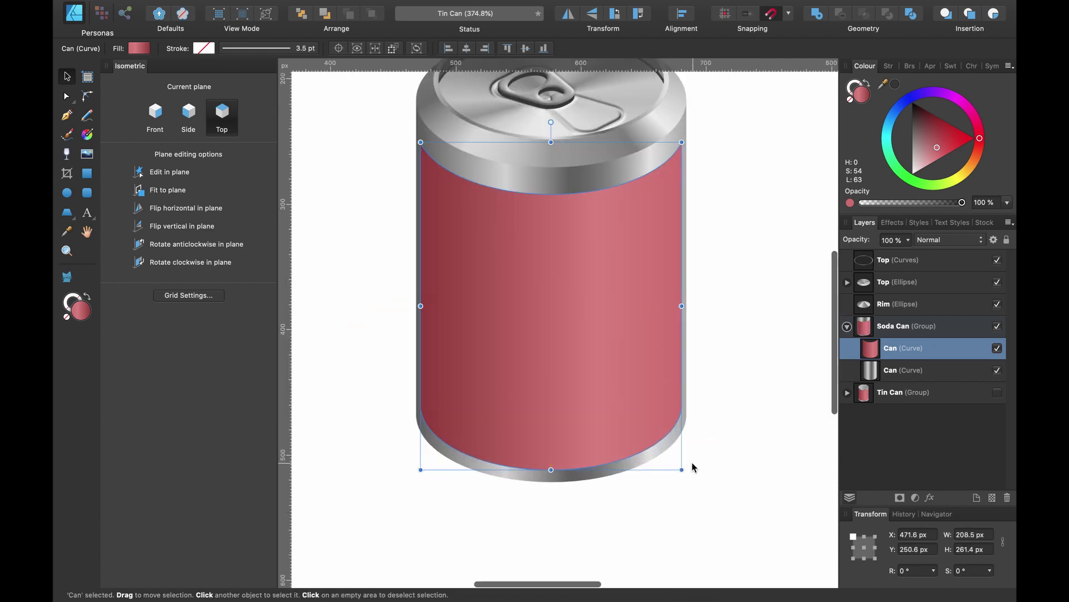
left_click_drag(681, 469, 685, 474)
scroll(685, 473, "right", 2)
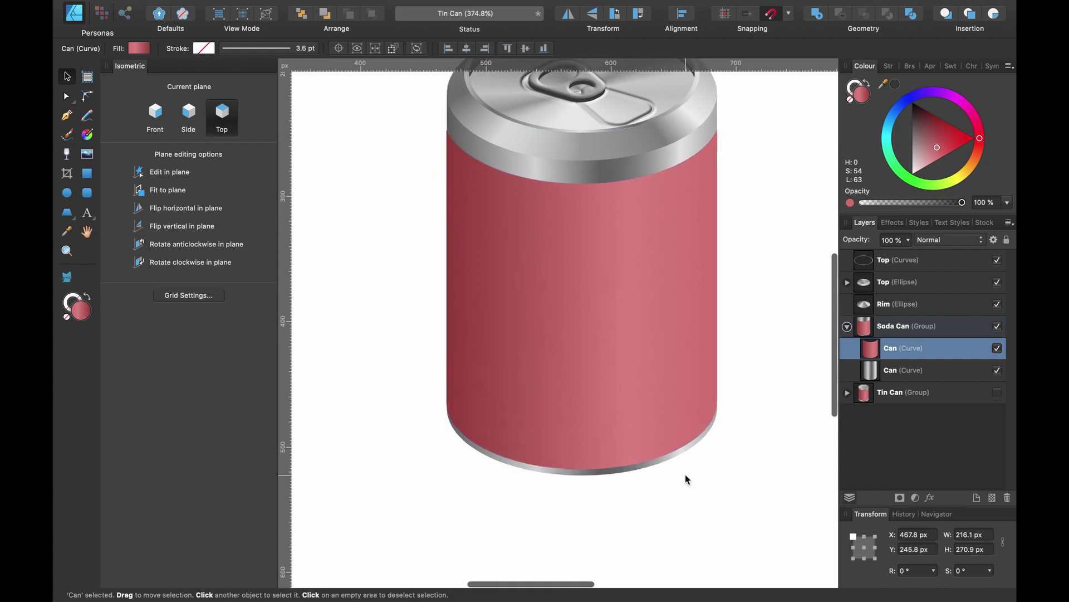
scroll(643, 264, "up", 1)
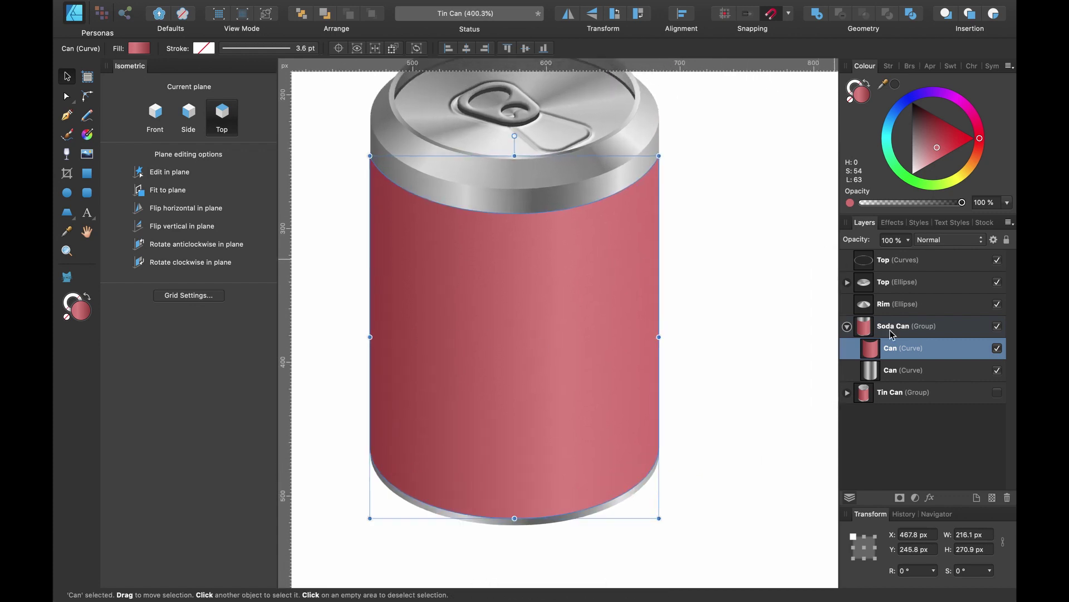
- Nest the red label inside the metallic Can curve so it clips, and move it up to about Y 238.2 px
left_click_drag(895, 352, 926, 379)
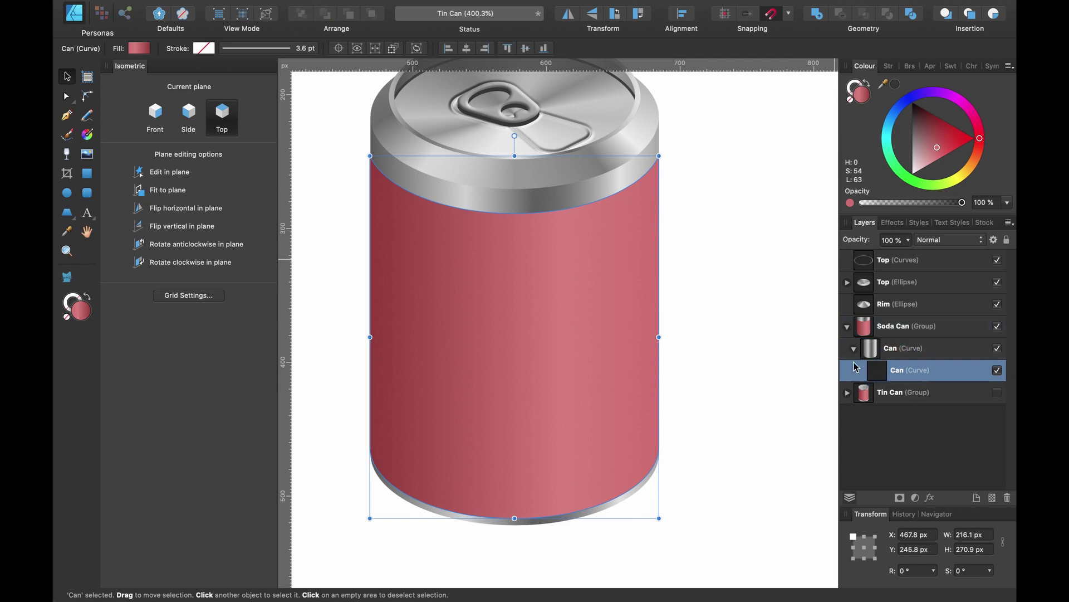
scroll(700, 335, "left", 3)
scroll(699, 334, "up", 2)
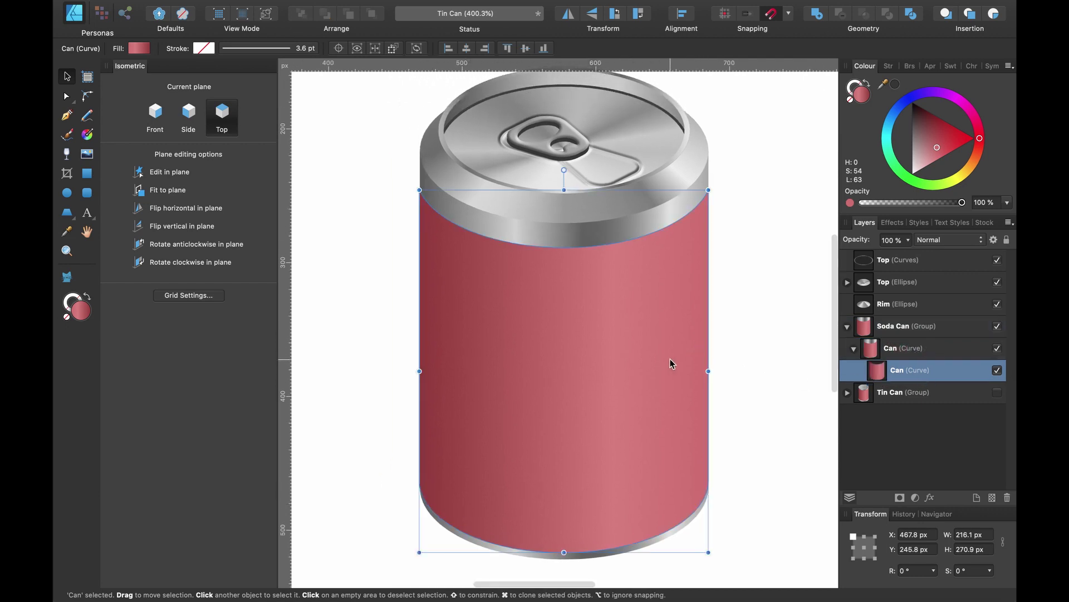
left_click_drag(670, 356, 667, 348)
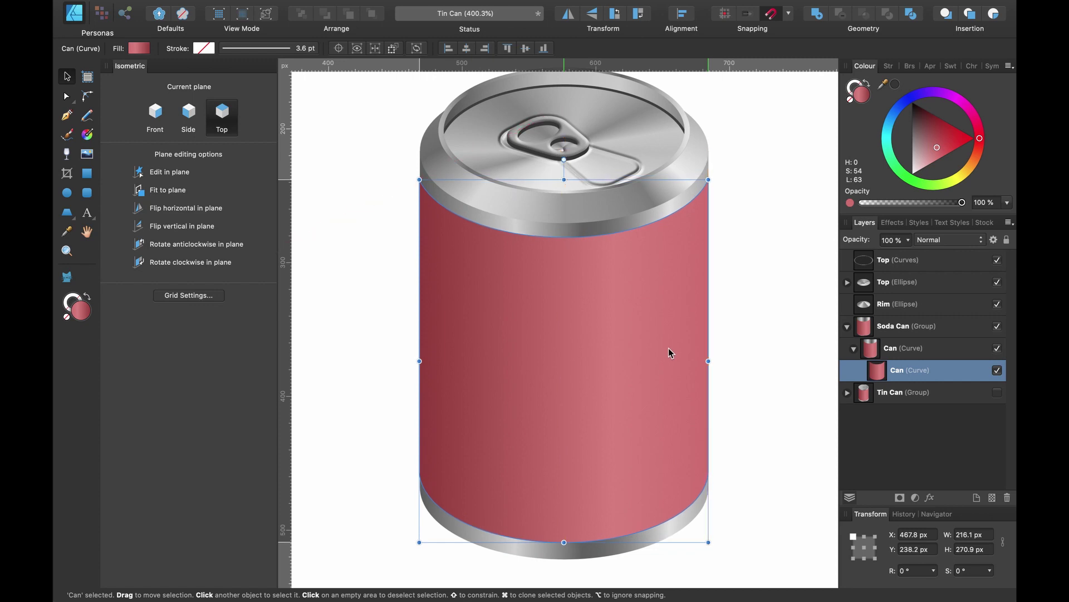
- Lower the red label's layer opacity to 75% so the metallic shading shows through
left_click(909, 240)
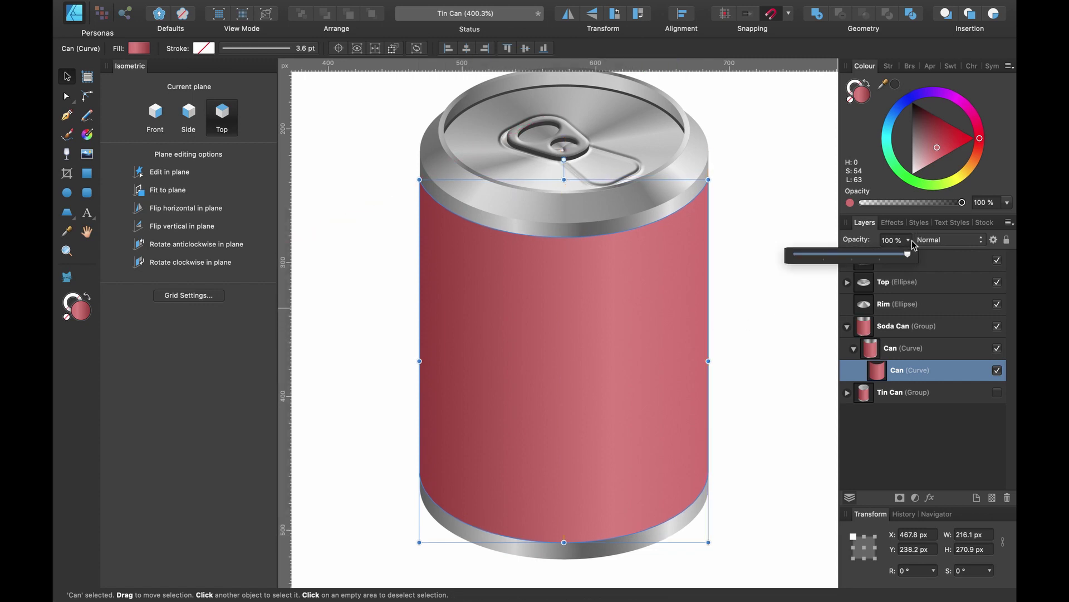
left_click_drag(908, 259, 879, 261)
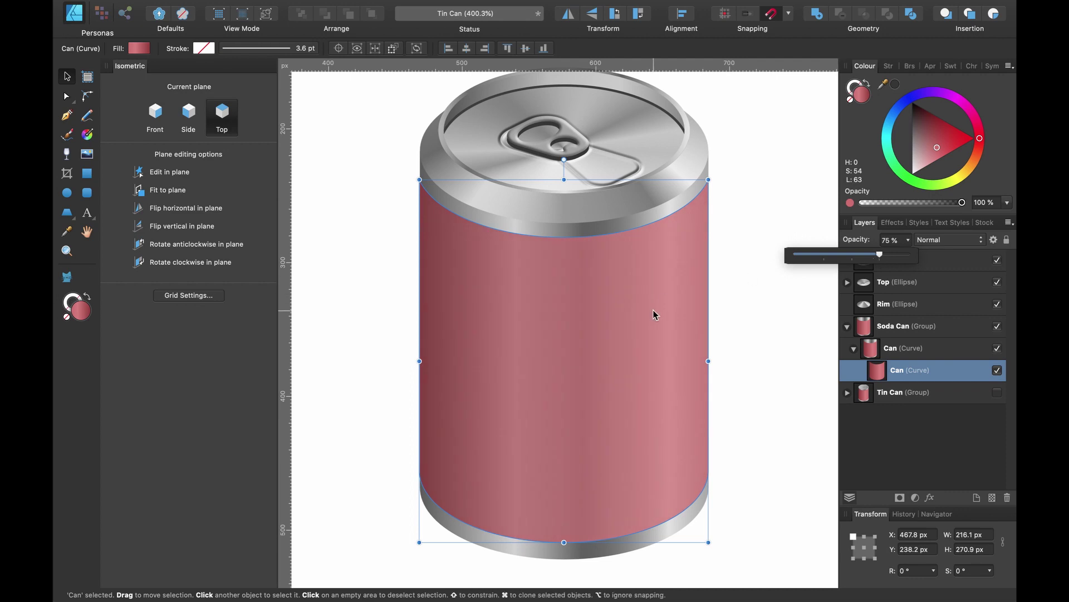
scroll(602, 331, "left", 2)
scroll(602, 331, "down", 2)
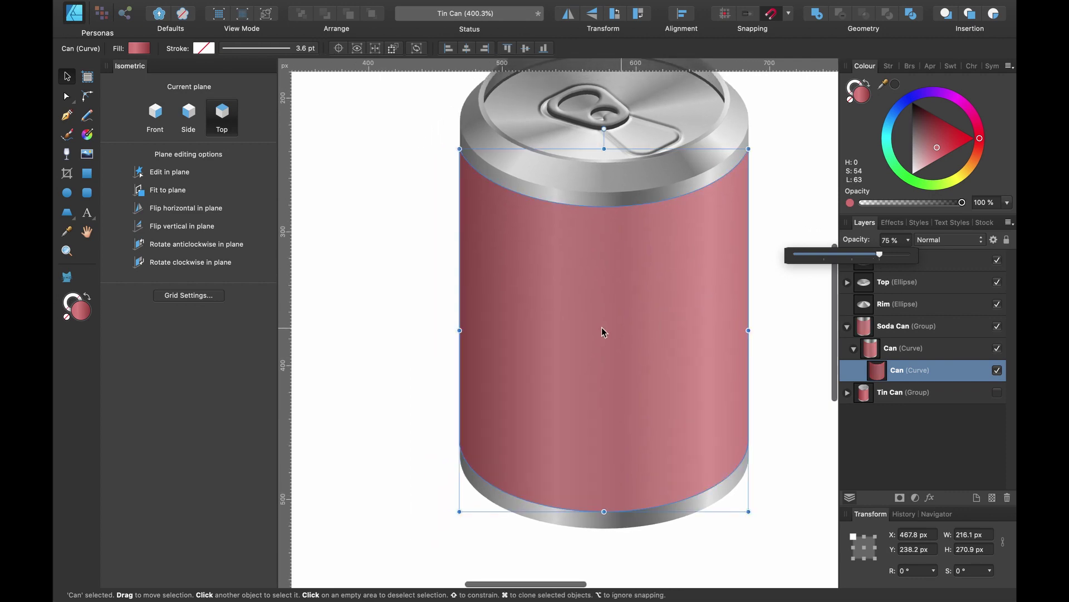
left_click(709, 339)
left_click(932, 244)
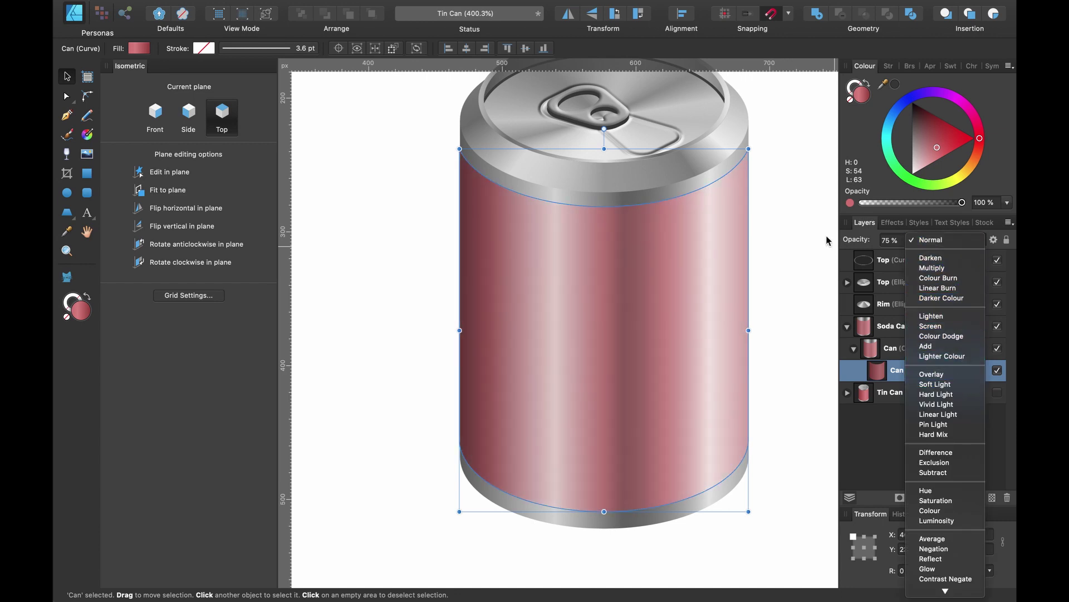
left_click(879, 233)
scroll(744, 264, "up", 3)
scroll(744, 264, "right", 2)
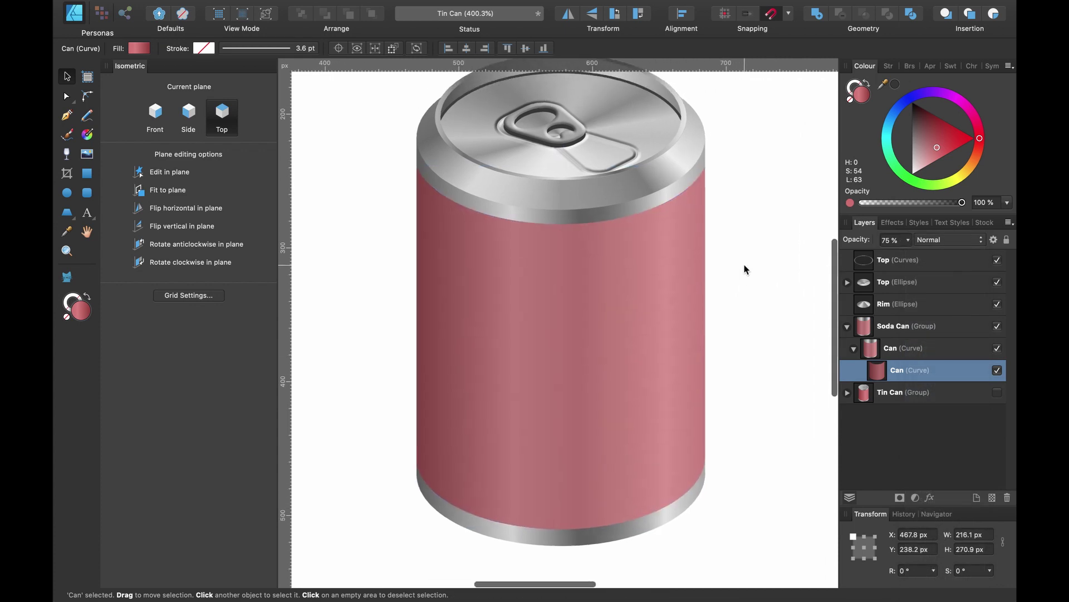
- Recolour the lower Top Surface ellipse inside the Top ellipse to a mid grey with lightness 37
scroll(745, 269, "down", 3)
scroll(603, 219, "up", 5)
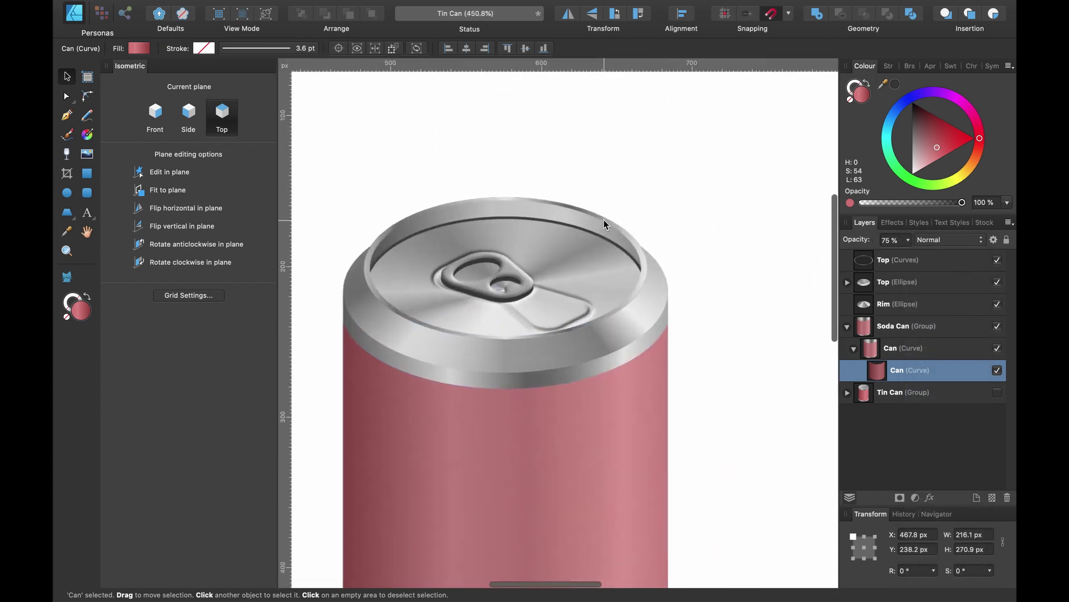
left_click(907, 280)
left_click(847, 282)
left_click(904, 328)
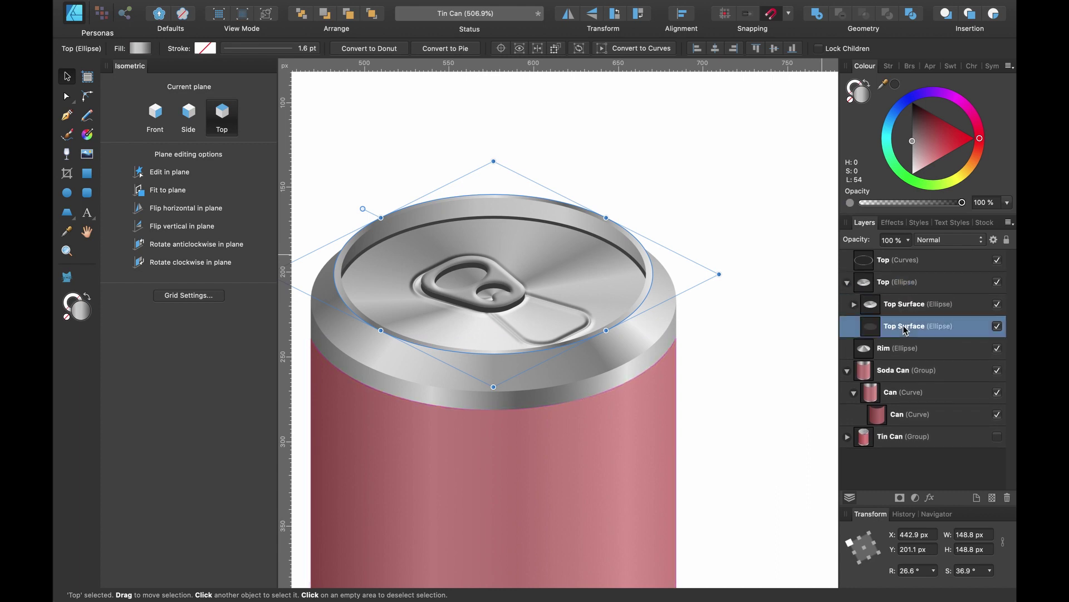
left_click_drag(919, 118, 913, 130)
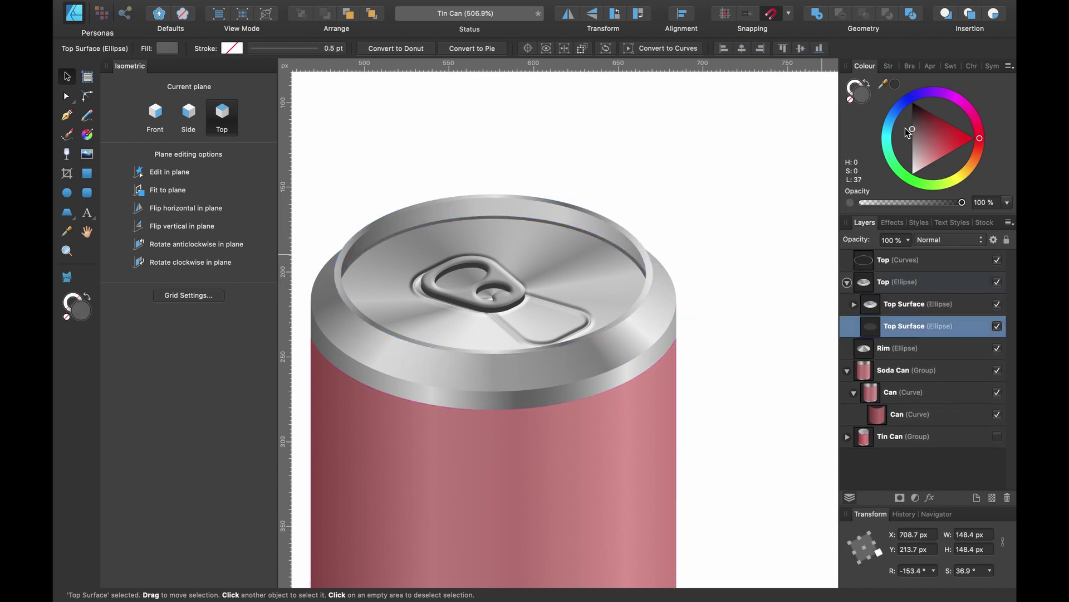
scroll(747, 206, "down", 1)
scroll(747, 206, "down", 2)
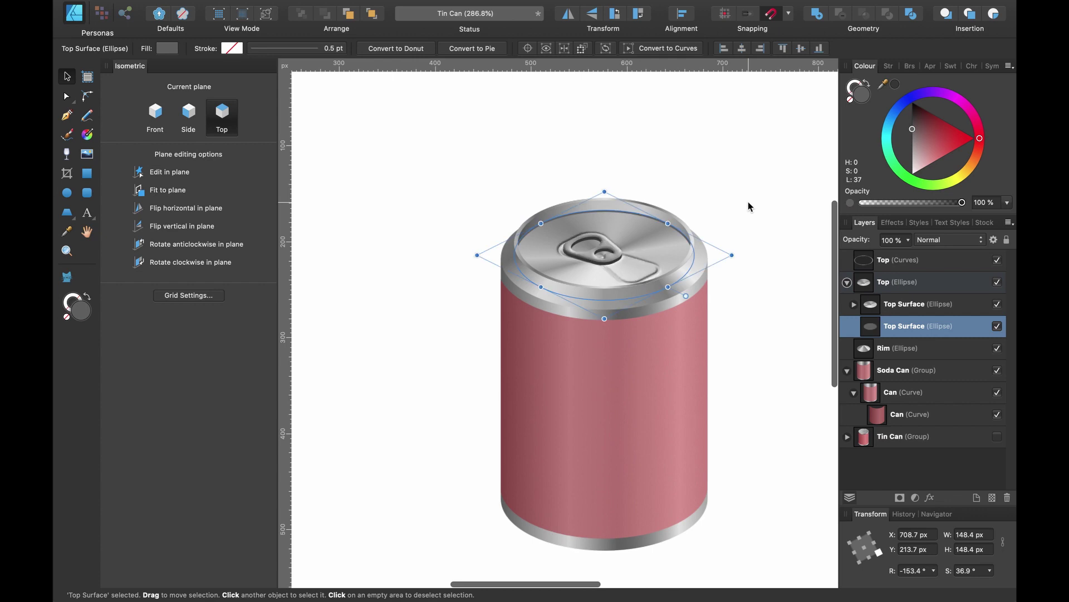
key("g")
left_click_drag(618, 312, 769, 244)
- Group the Top curves, Top ellipse, Rim ellipse and Soda Can group into one group
left_click(846, 281)
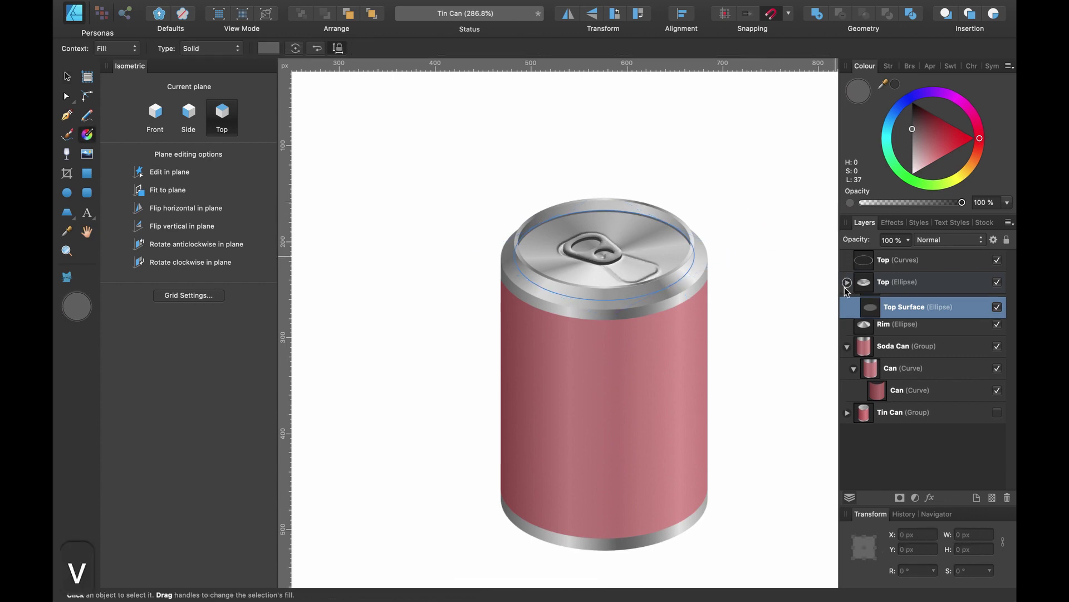
left_click(902, 259)
scroll(676, 286, "right", 2)
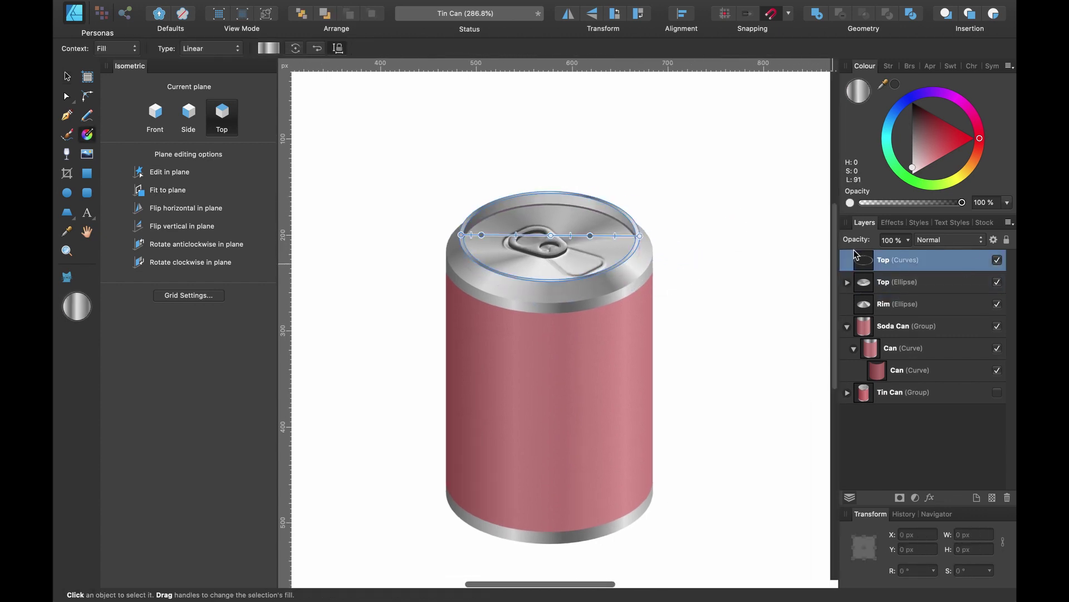
left_click(898, 305, "shift")
left_click(847, 327)
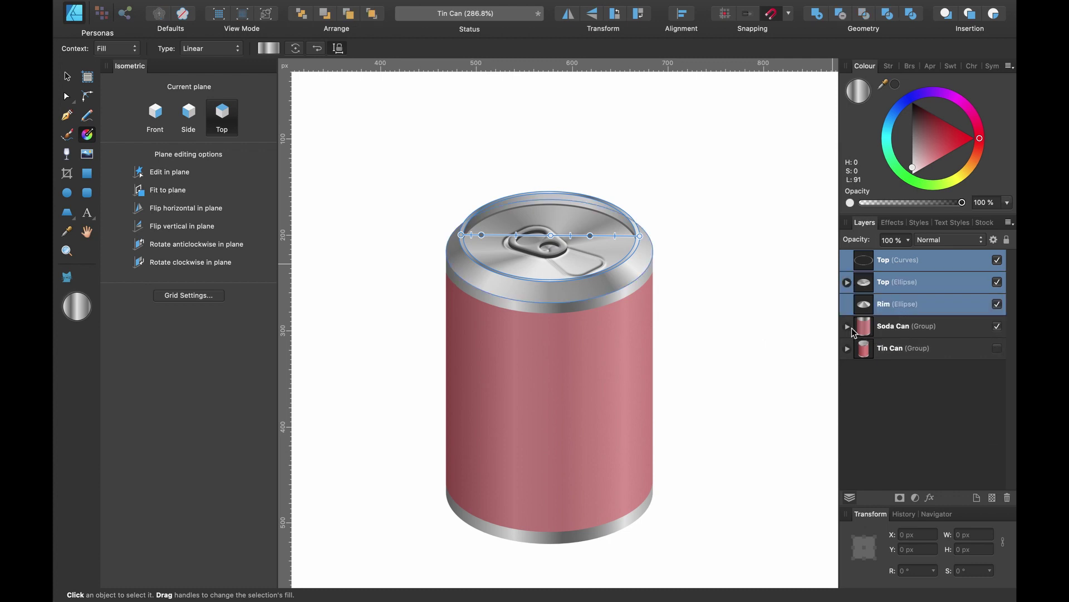
left_click(905, 328)
left_click(905, 262, "shift")
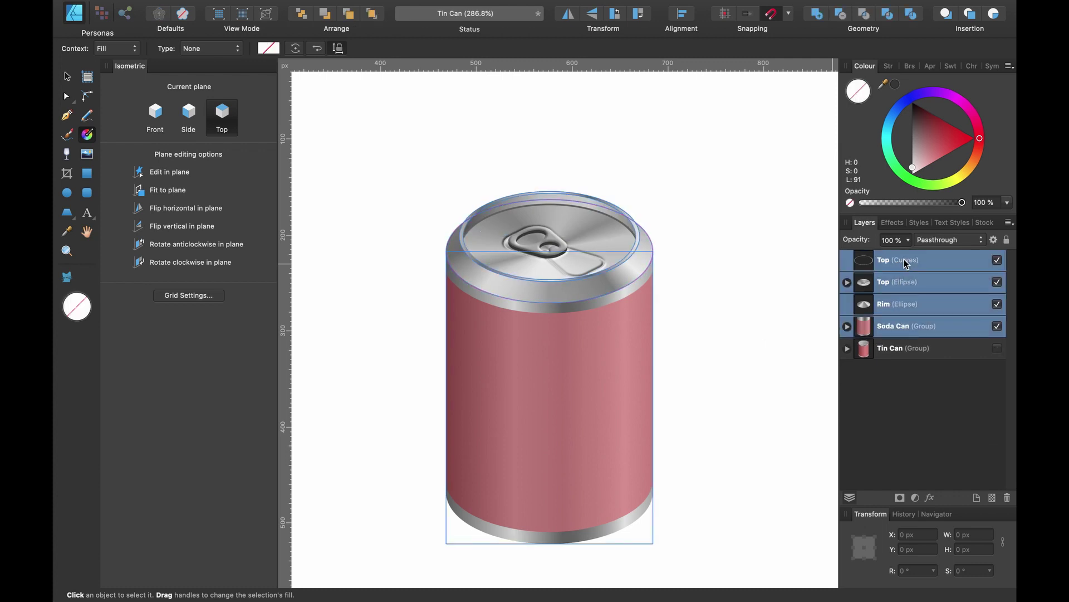
key("super+g")
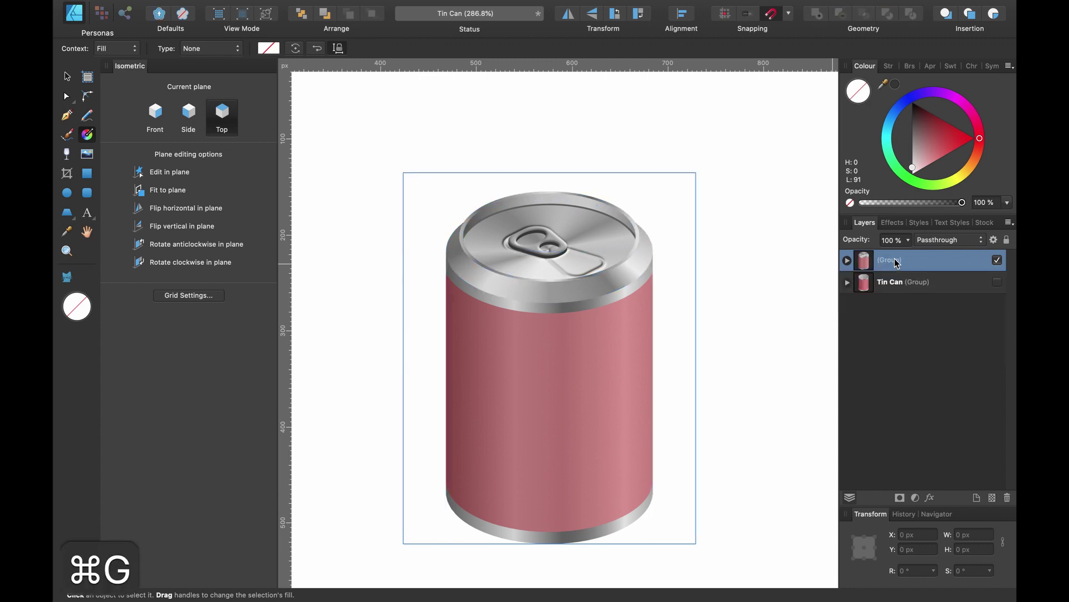
- Rename the new group as Soda Can
double_click(889, 260)
type("Sod")
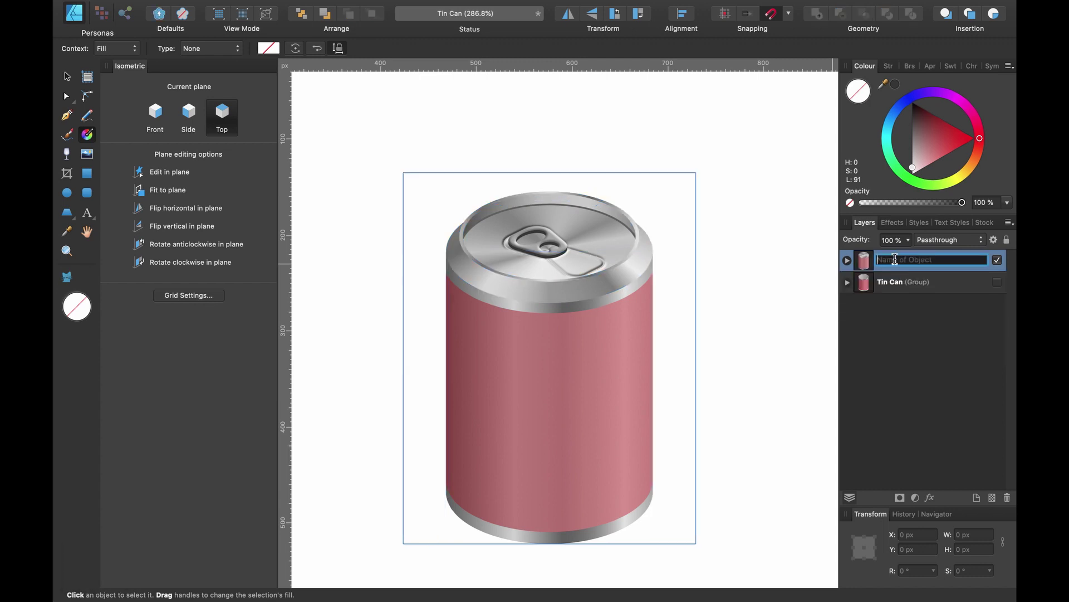
type("a Can")
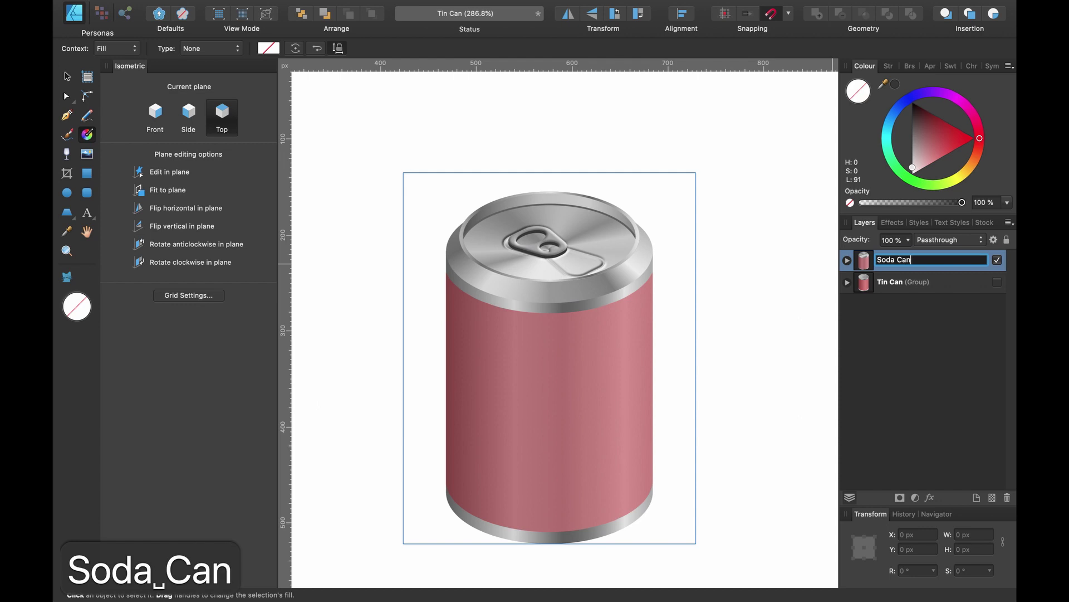
key("Return")
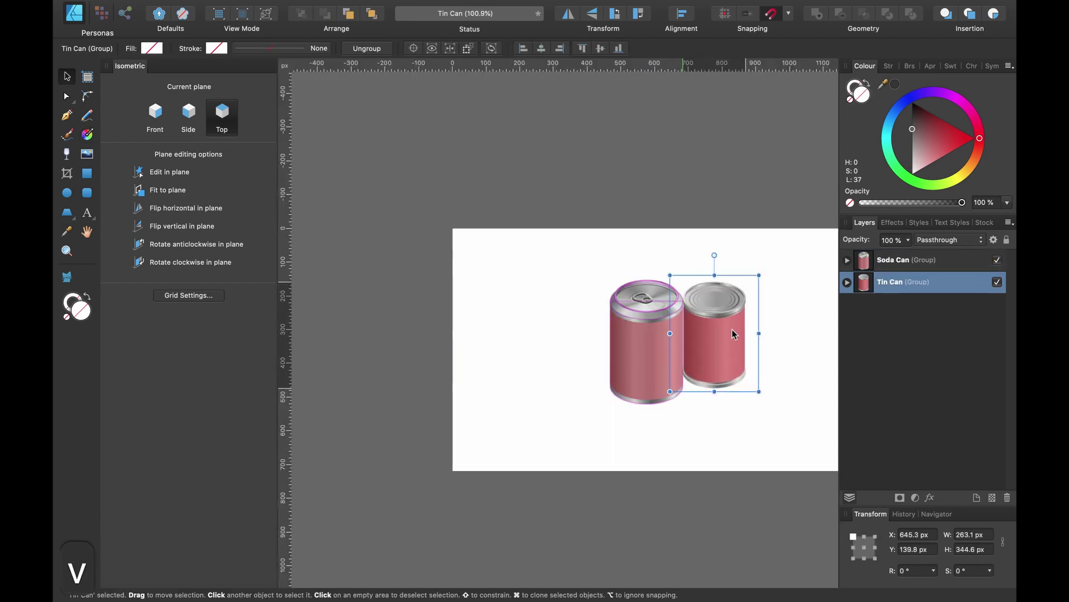
- Show the Tin Can group, place it beside the soda can and enlarge it to about 326.5 px wide and 427.7 px high
left_click_drag(721, 346, 730, 346)
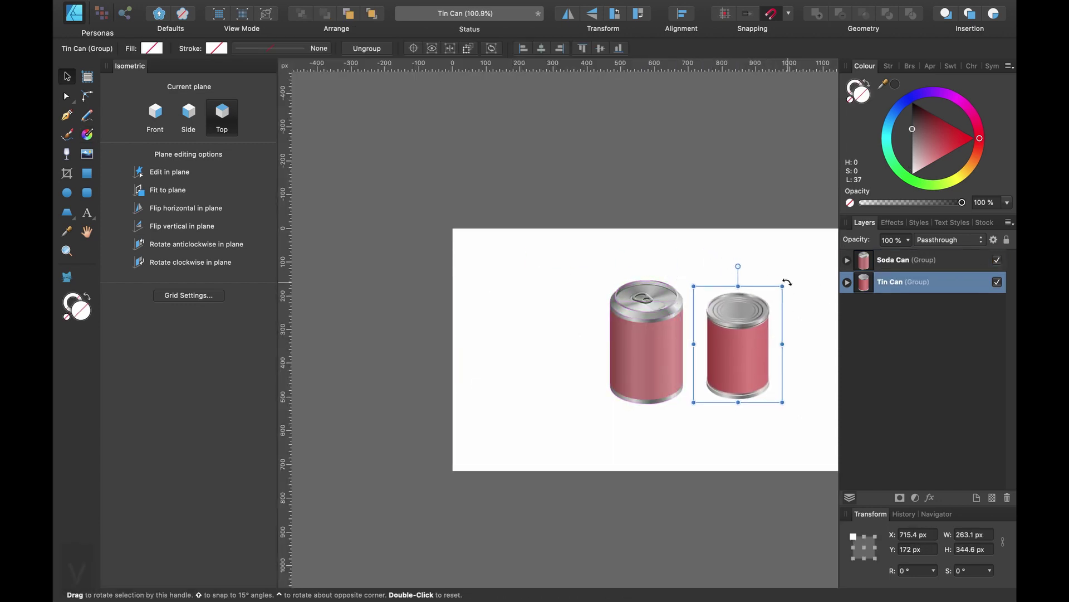
left_click_drag(769, 287, 803, 266)
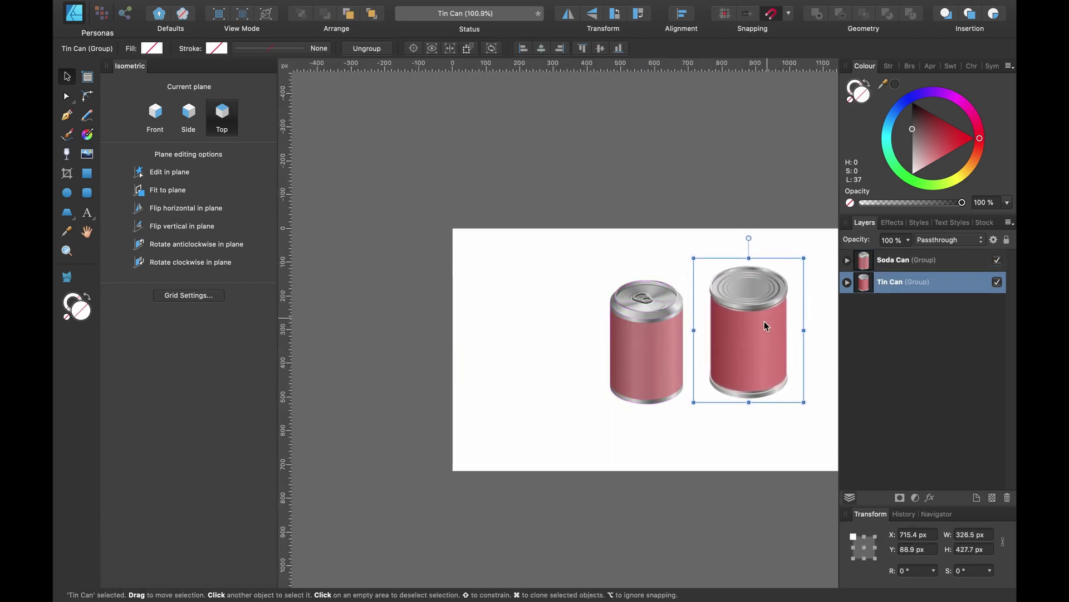
left_click_drag(761, 334, 757, 333)
scroll(757, 333, "up", 5)
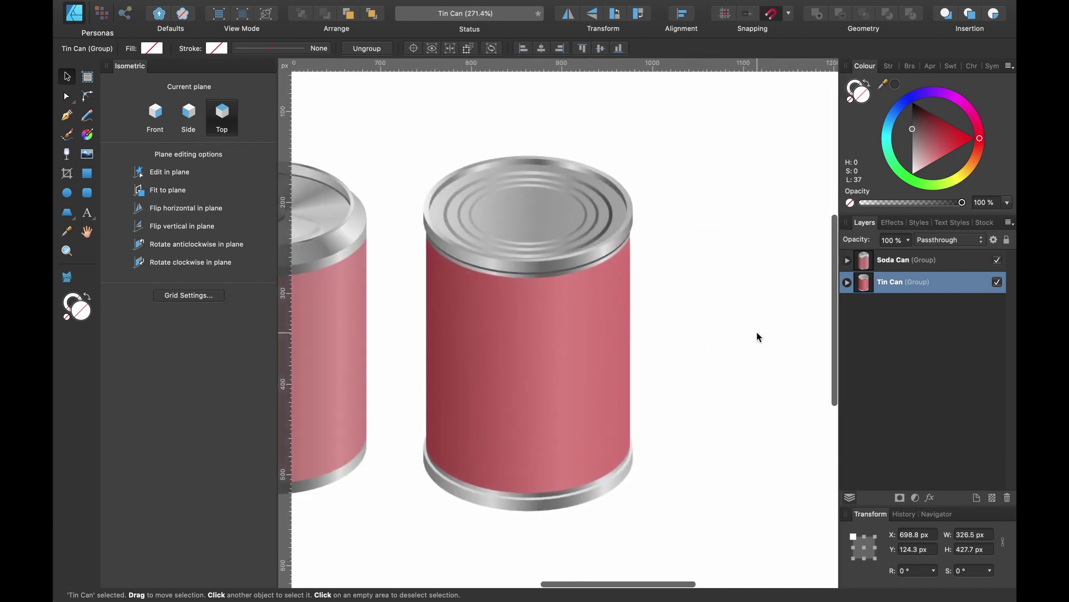
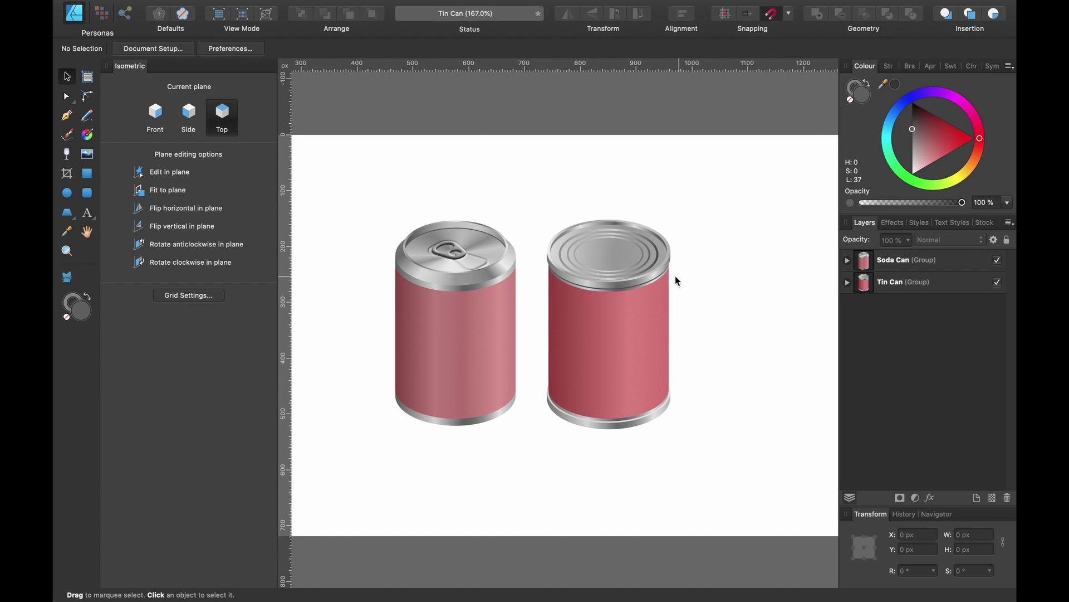
- Move the Soda Can group to the artboard's lower-left area and the Tin Can group up near its top centre
scroll(472, 277, "down", 2)
left_click_drag(472, 277, 334, 369)
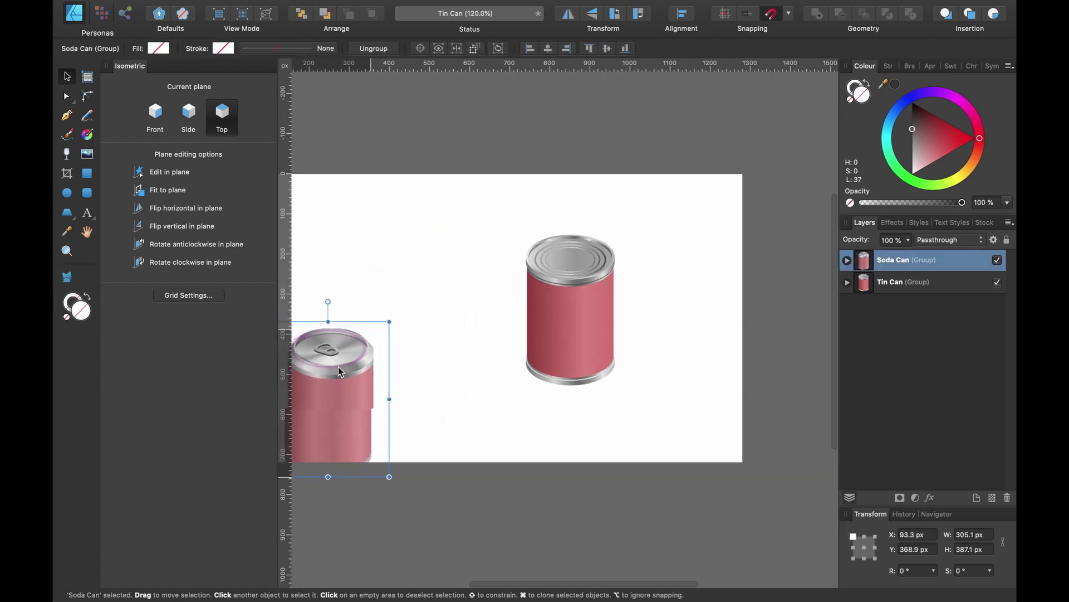
left_click_drag(597, 318, 549, 289)
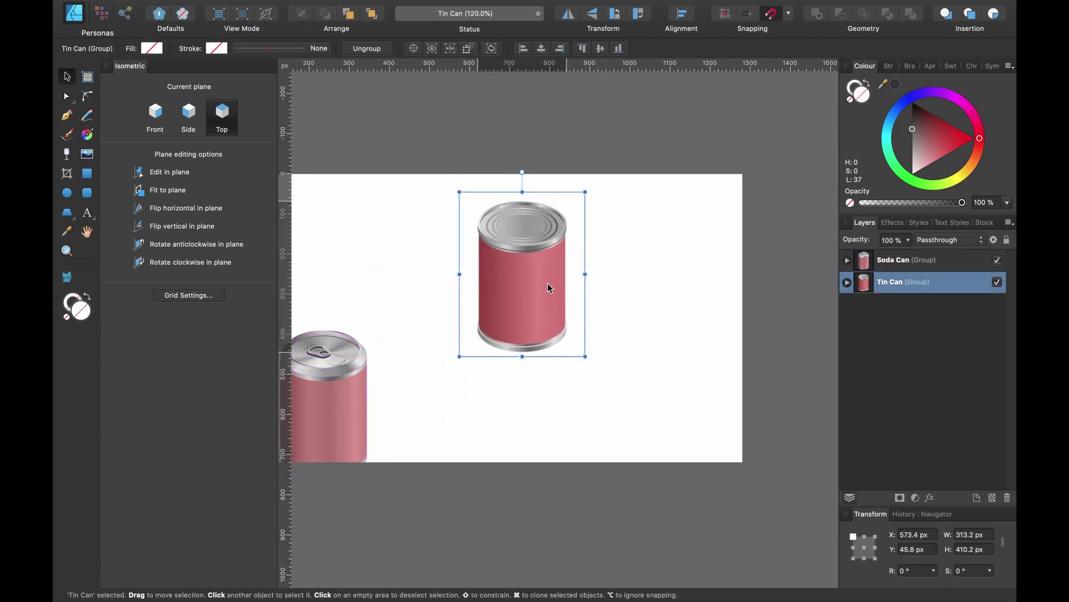
- Add a Colour Overlay effect with blend mode Hue to the tin can's red Can curve
double_click(544, 284)
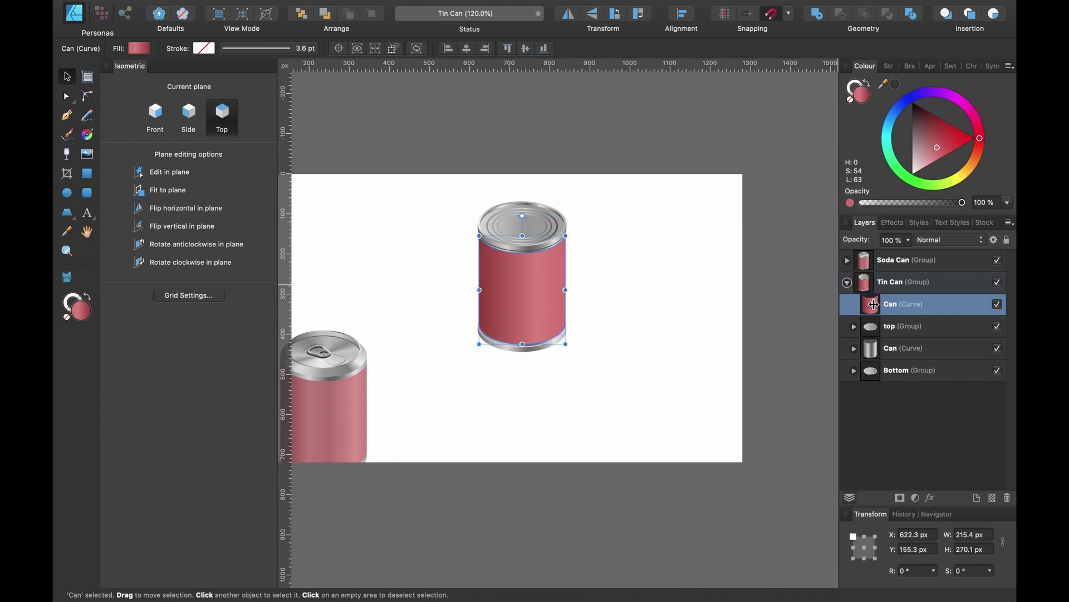
left_click(931, 498)
left_click(98, 353)
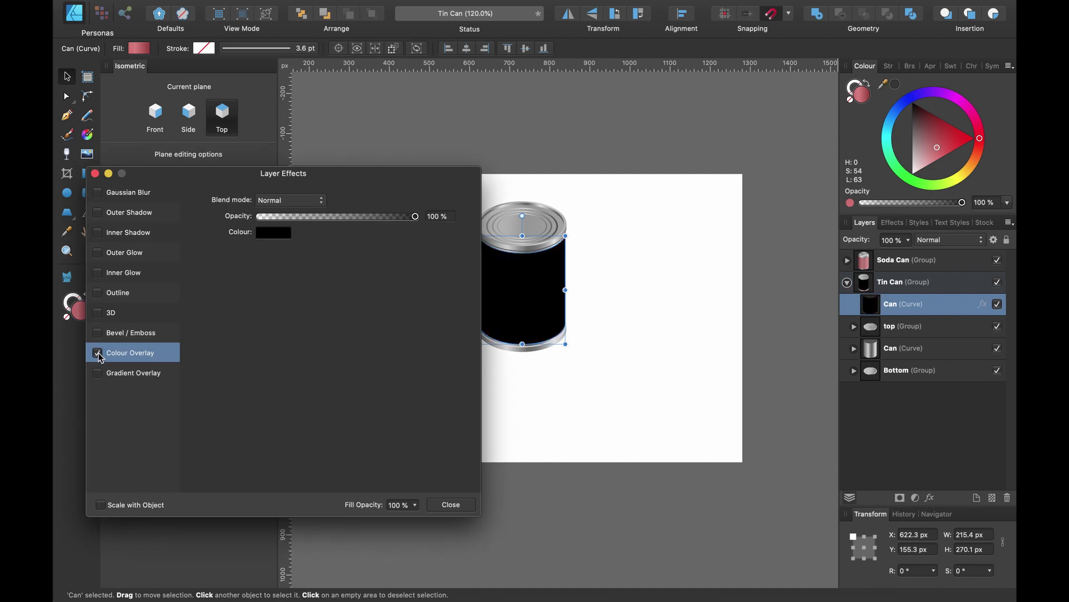
left_click(284, 201)
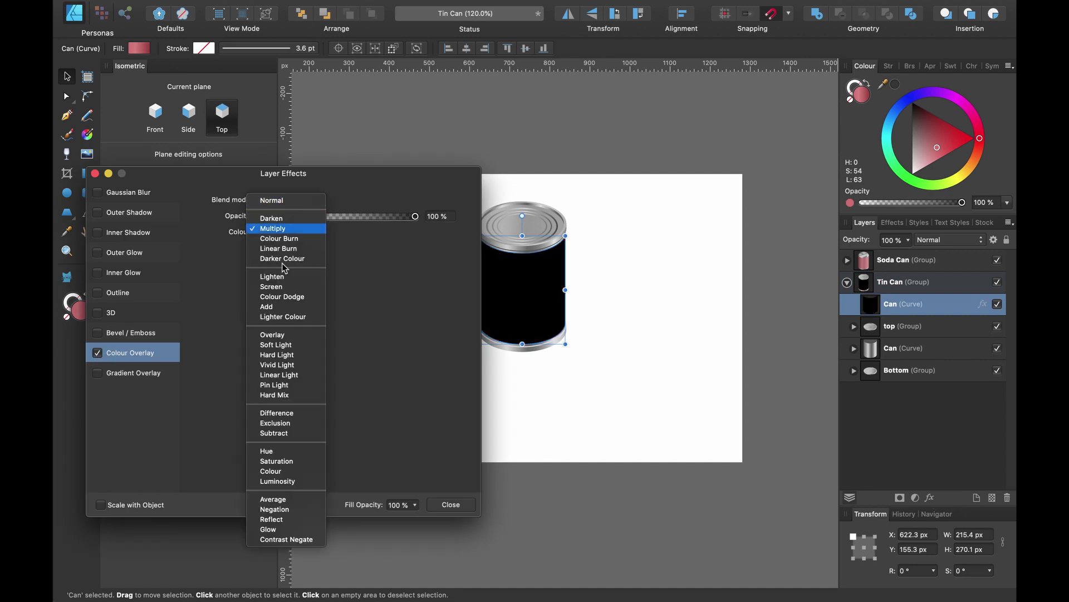
left_click(289, 453)
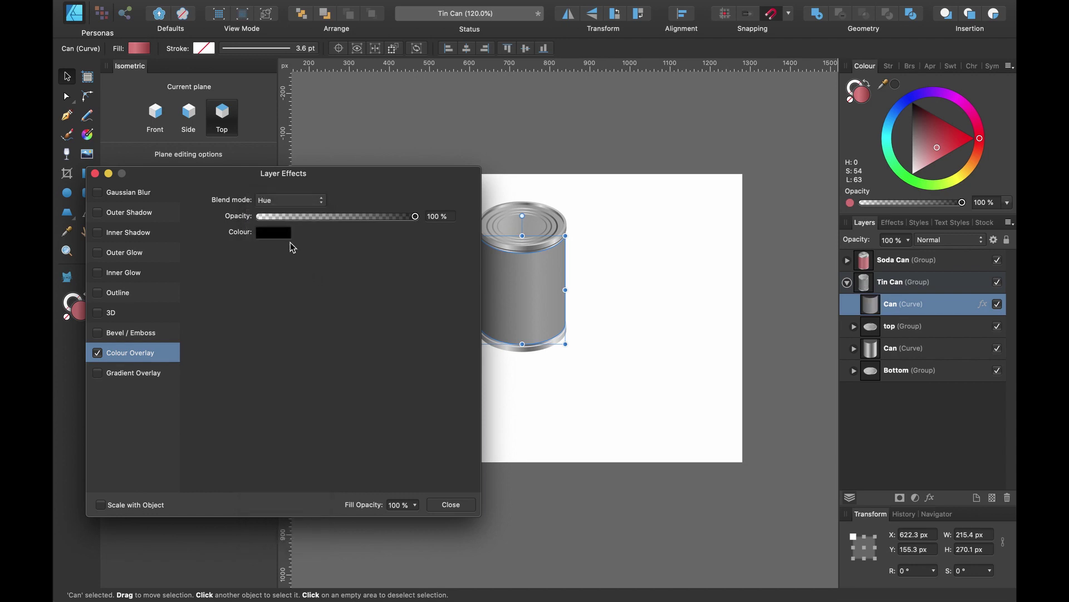
- Set the tin can label's overlay colour to blue, hue 216, saturation 100, lightness 50, and close the layer effects
left_click(284, 232)
left_click_drag(388, 337, 265, 296)
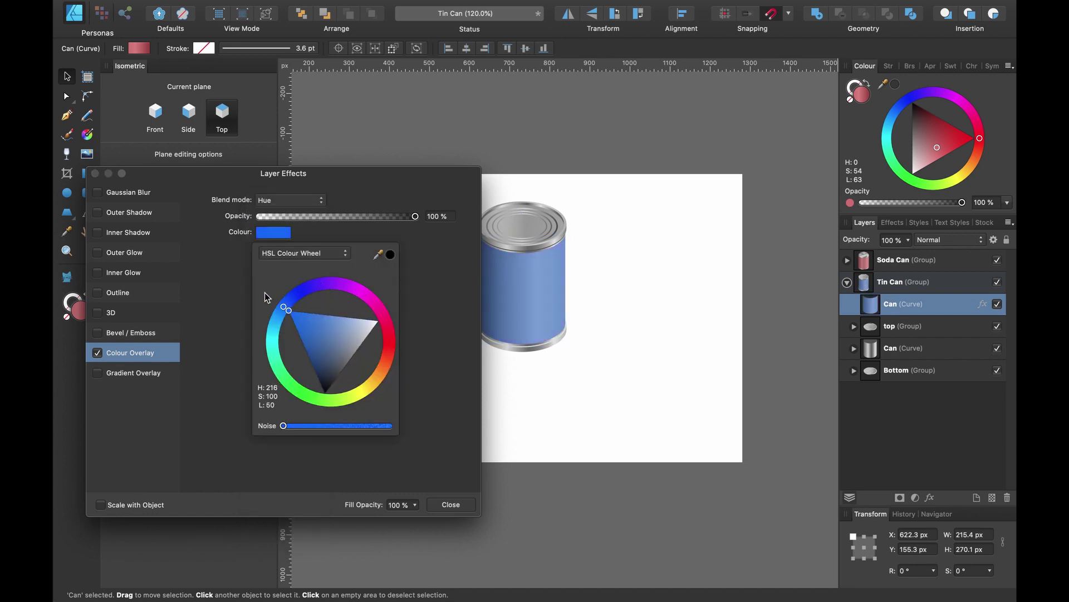
left_click(451, 504)
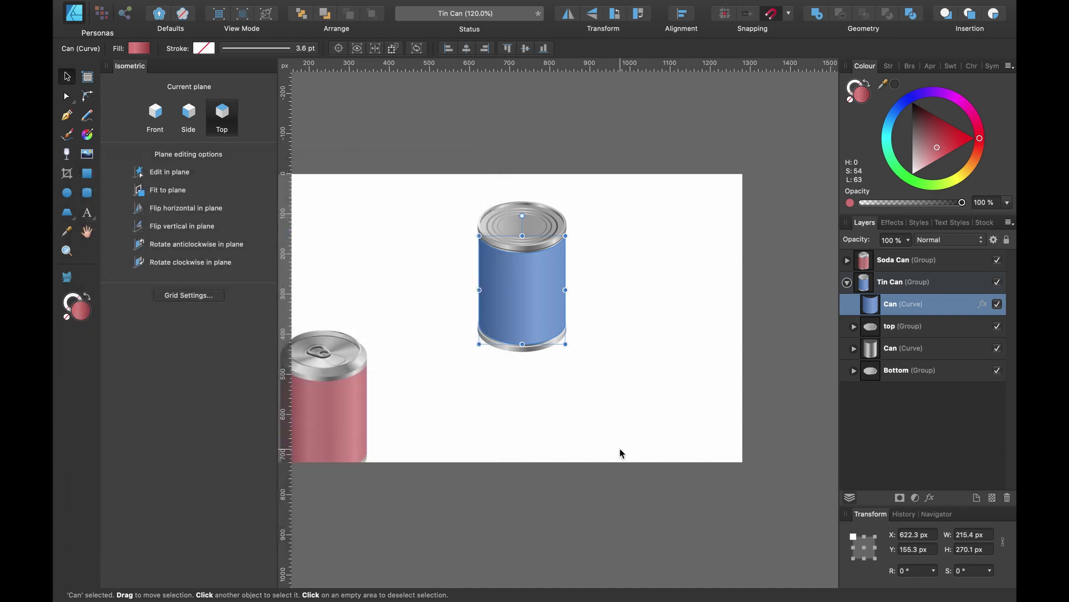
- Move the Tin Can group up past the artboard's top edge, duplicate it, and offset the copy diagonally down to the right
scroll(621, 450, "left", 2)
left_click(847, 282)
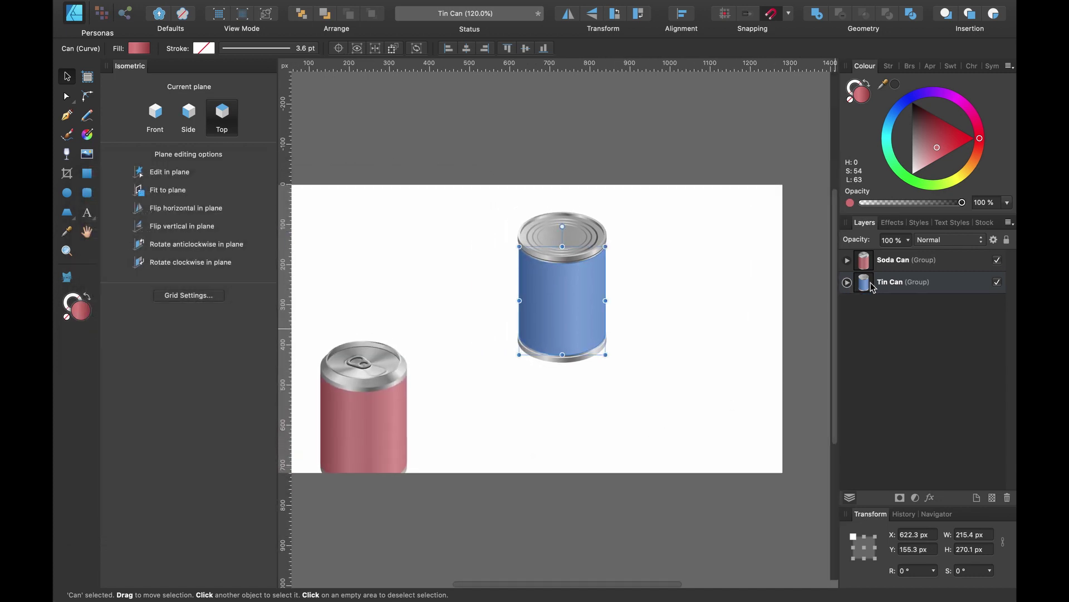
left_click(887, 290)
left_click_drag(579, 298, 457, 162)
key("super+j")
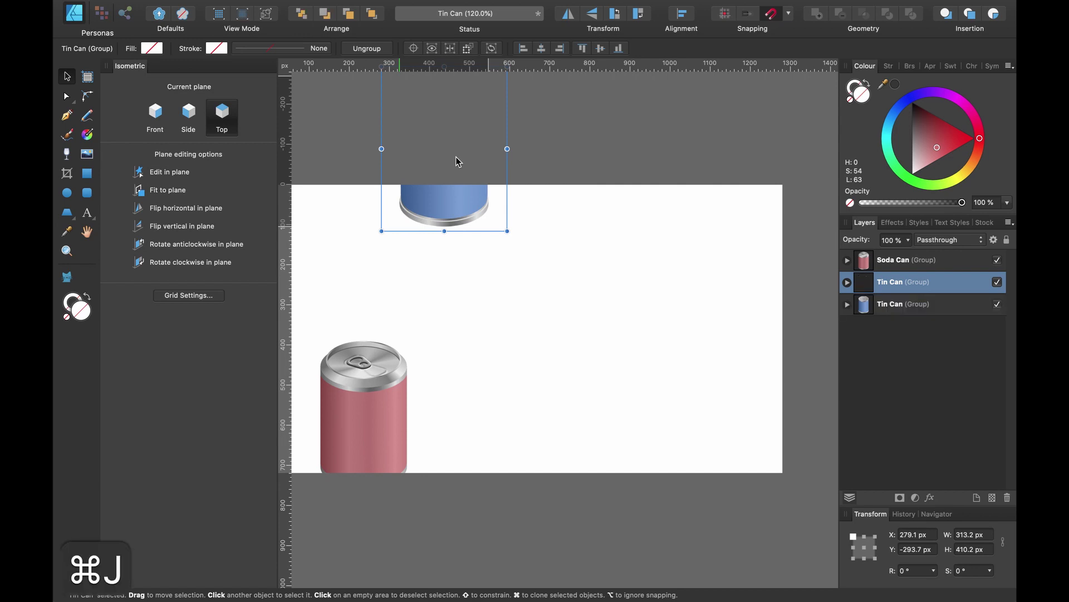
left_click_drag(459, 194, 541, 239)
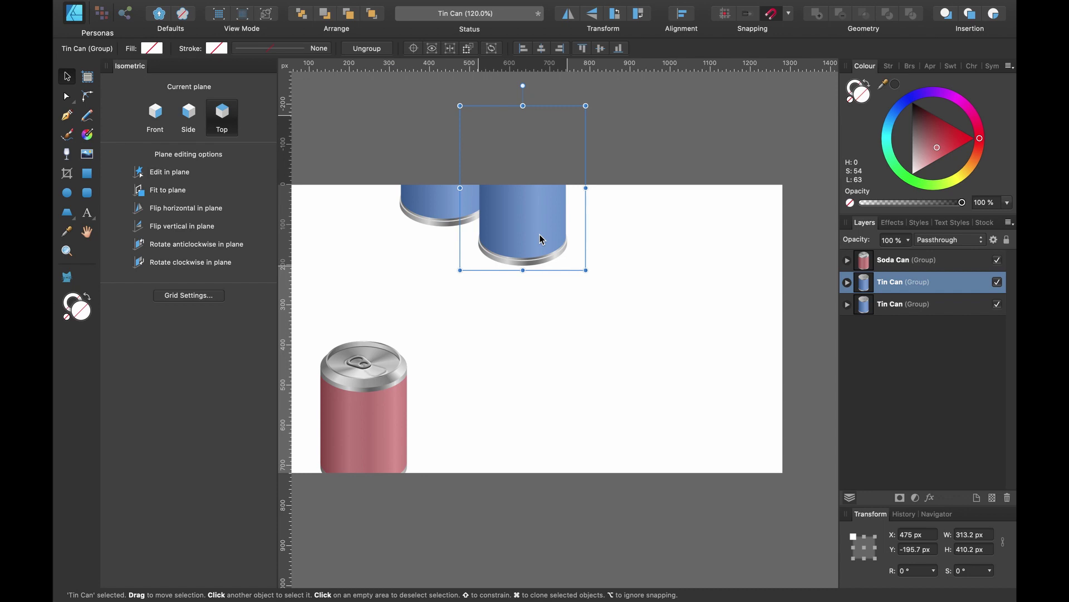
- Repeat the offset duplication to make a diagonal row of six tin cans, and group the row
key("super+j")
key("super+j")
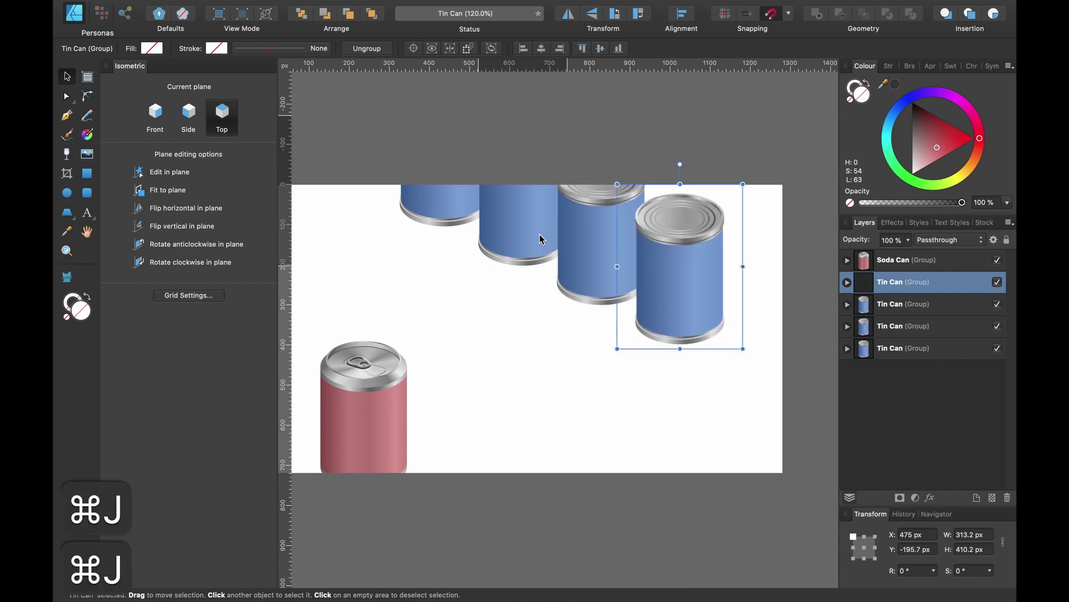
key("super+j")
key("super+j")
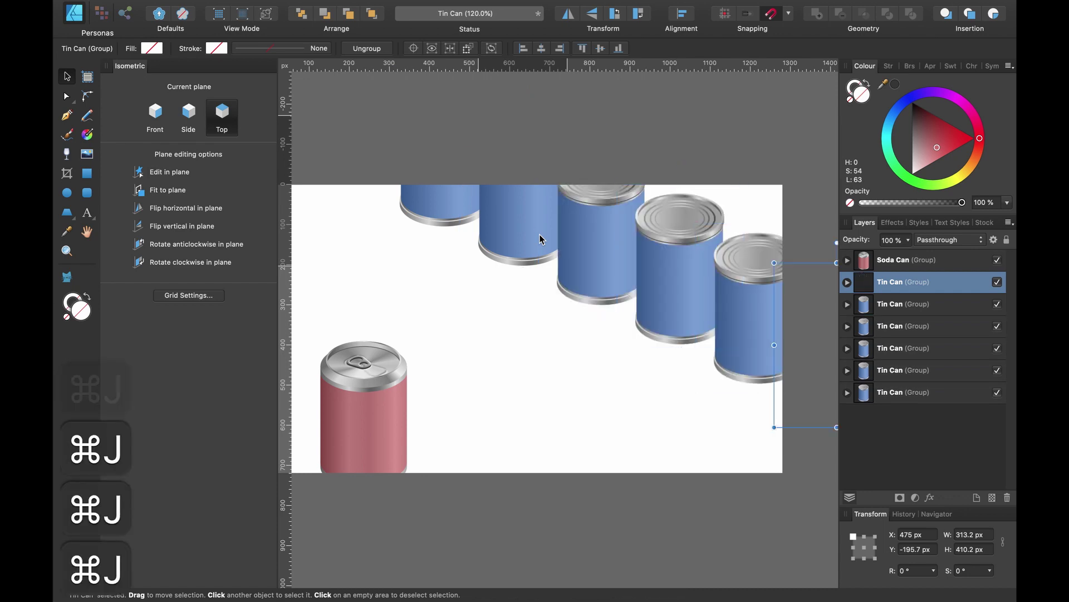
left_click(891, 392, "shift")
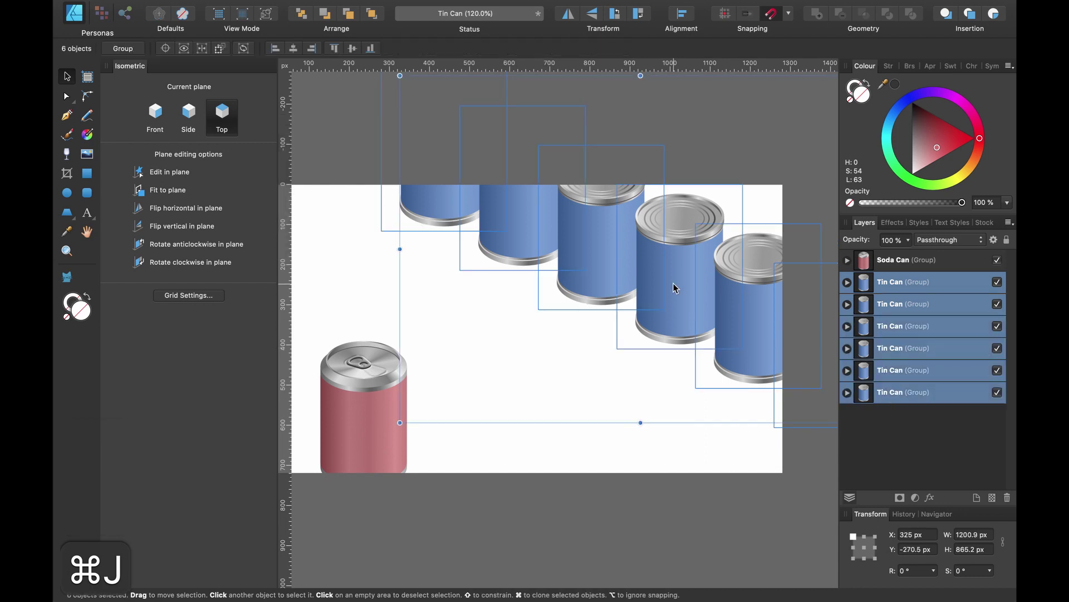
key("super+g")
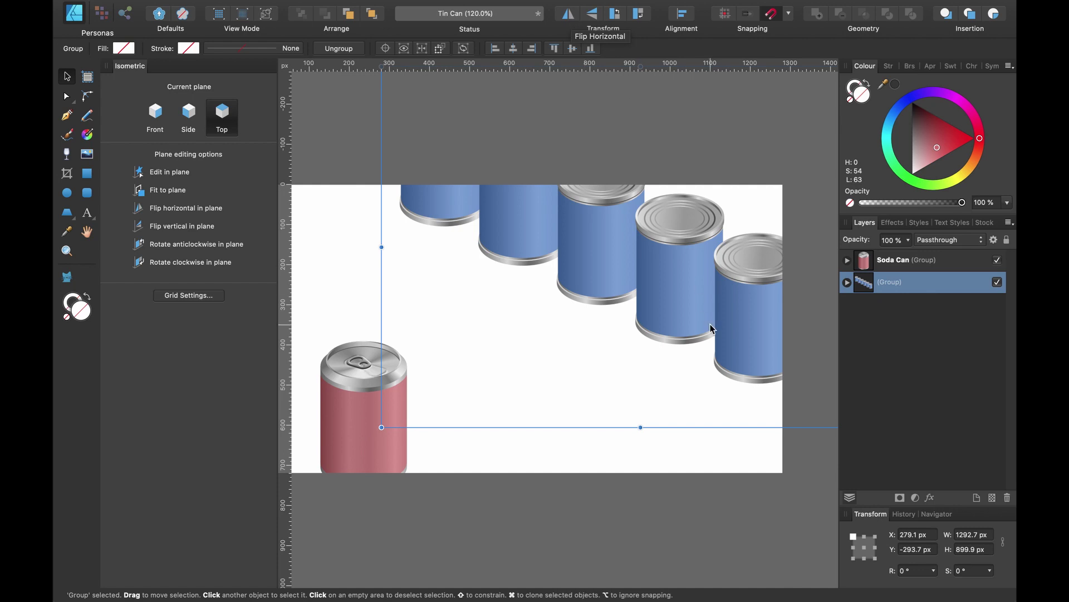
- Duplicate the grouped tin can row twice with the same offset to form three staggered rows
left_click_drag(722, 302, 691, 287)
key("super+j")
scroll(703, 290, "left", 2)
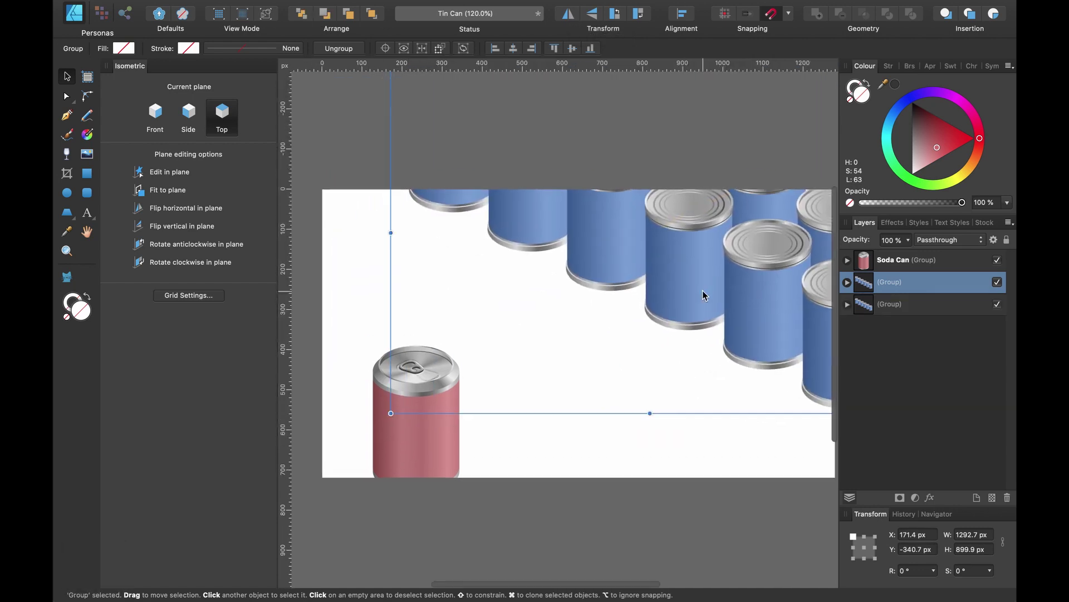
key("super+j")
scroll(724, 312, "down", 2)
- Place the Soda Can group at the artboard's left edge and offset a duplicate of it diagonally down to the right
left_click(362, 221)
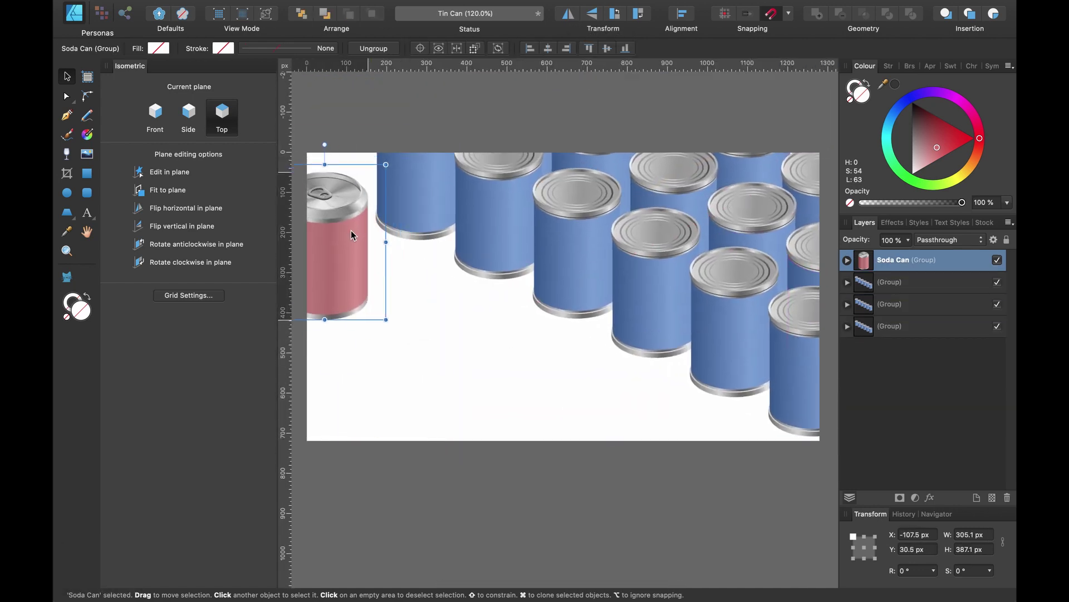
key("super+j")
scroll(351, 230, "left", 2)
scroll(351, 229, "down", 2)
left_click_drag(350, 229, 444, 303)
- Repeat the soda can duplication to make a diagonal row of six cans, and group the row
key("super+j")
key("super+j")
key("super+j")
left_click(919, 348, "shift")
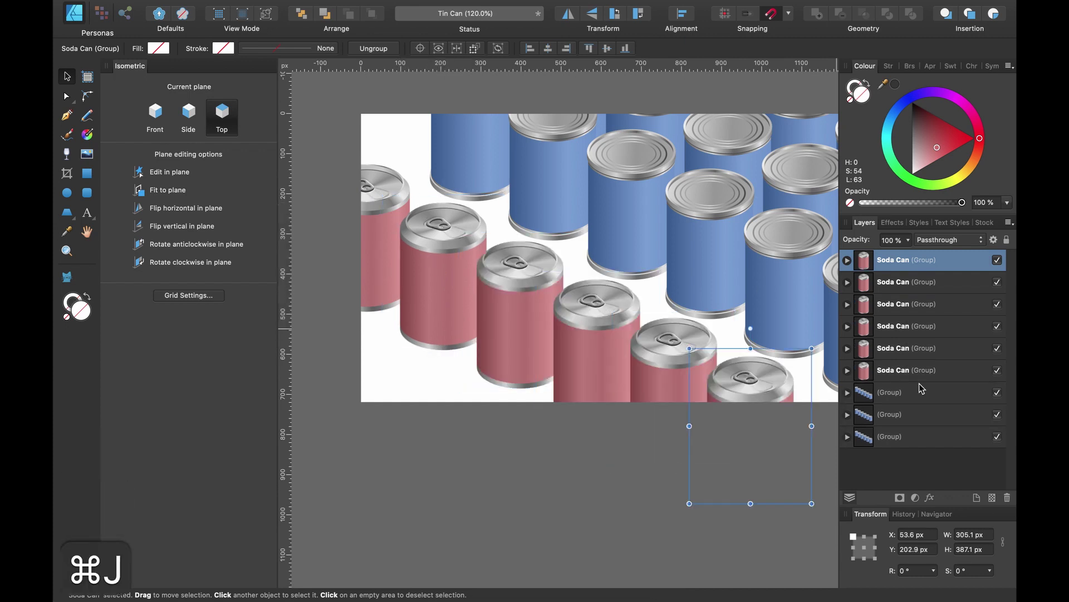
key("super+g")
- Duplicate the soda can row into three staggered rows and flip individual cans horizontally for variety
left_click_drag(552, 356, 577, 323)
scroll(577, 323, "right", 2)
double_click(577, 323)
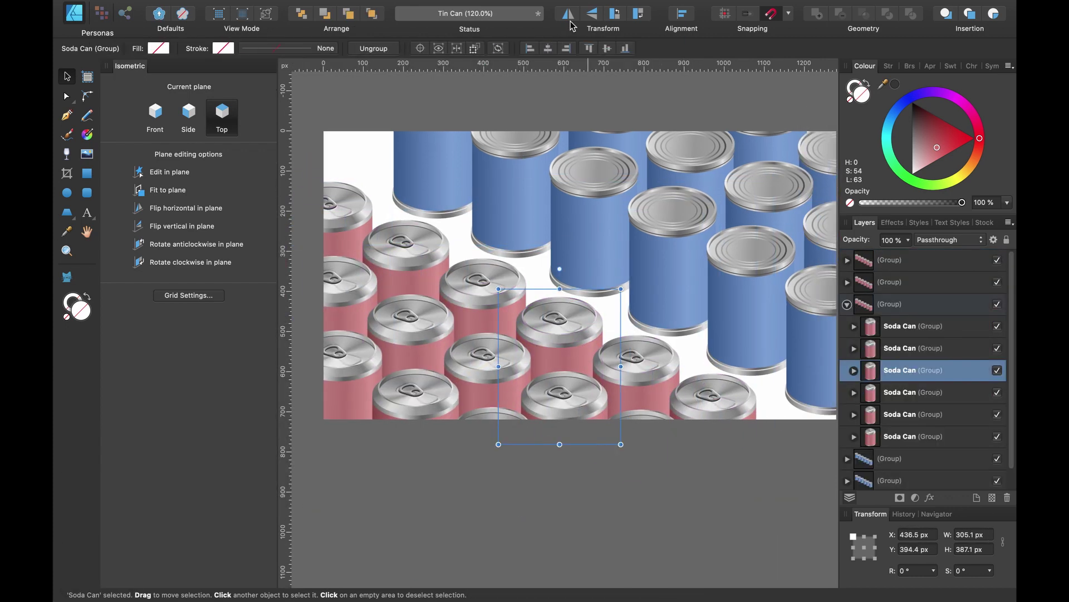
double_click(549, 393)
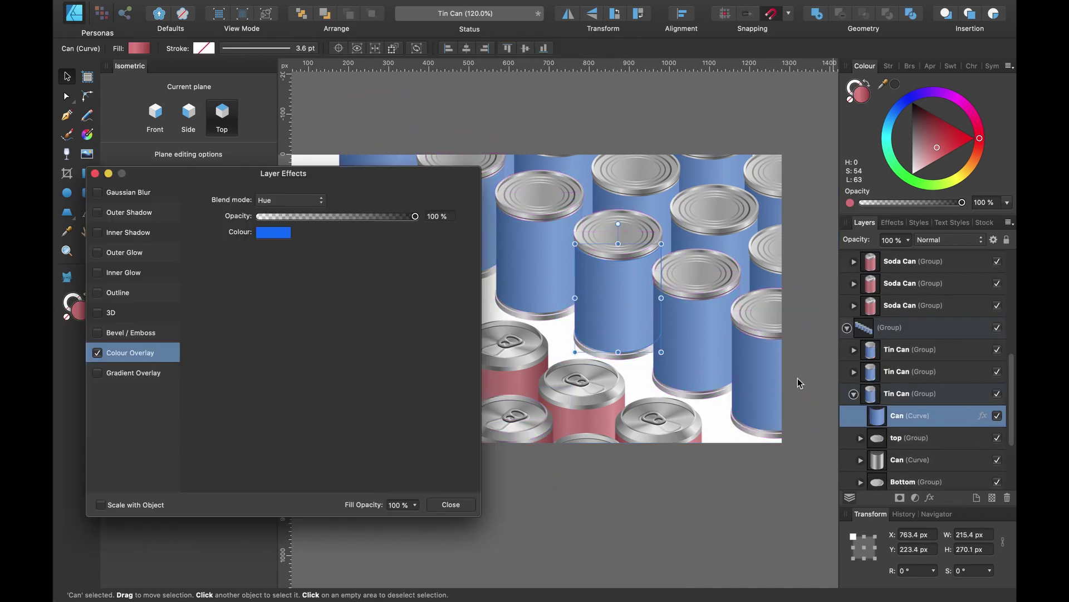
- Recolour the label overlay of a front-row tin can purple and of one near the right edge red, hue 349, saturation 100, lightness 50
left_click(273, 232)
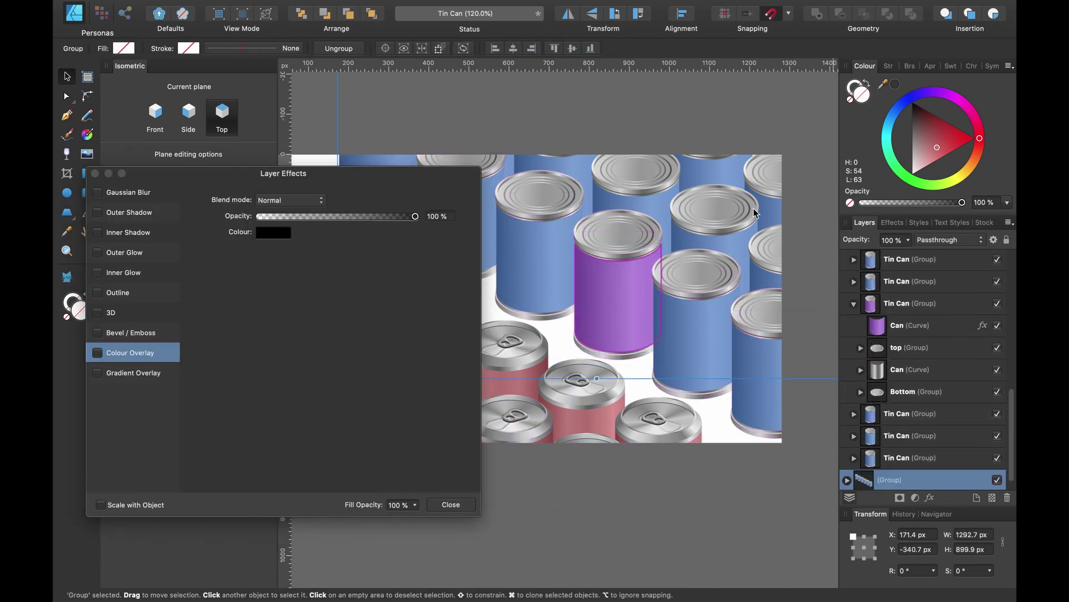
double_click(753, 210)
left_click(273, 232)
left_click_drag(310, 288, 405, 326)
scroll(646, 206, "left", 3)
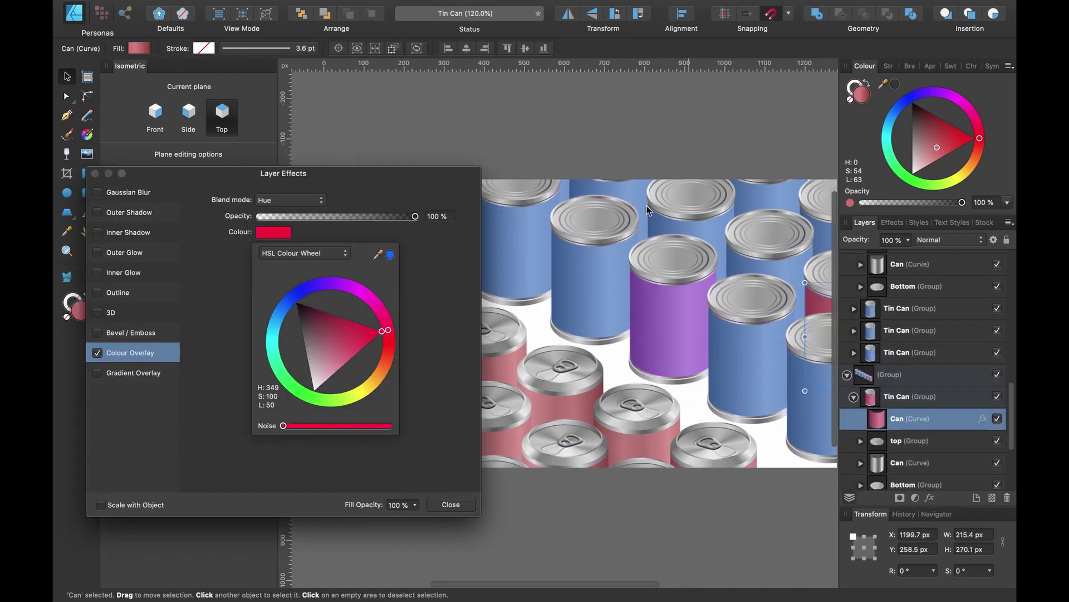
- Set the label overlay of the upper-left front-row tin can to green and of a tin can at the upper right to magenta
double_click(521, 239)
left_click_drag(389, 396, 341, 406)
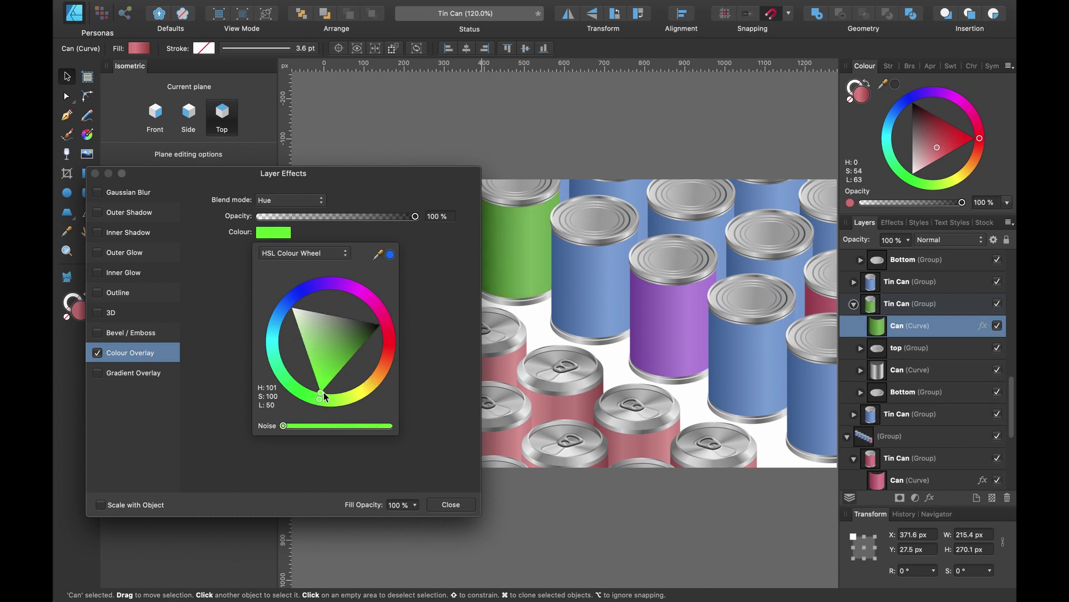
scroll(657, 334, "up", 3)
left_click(745, 262)
left_click(983, 353)
left_click(273, 232)
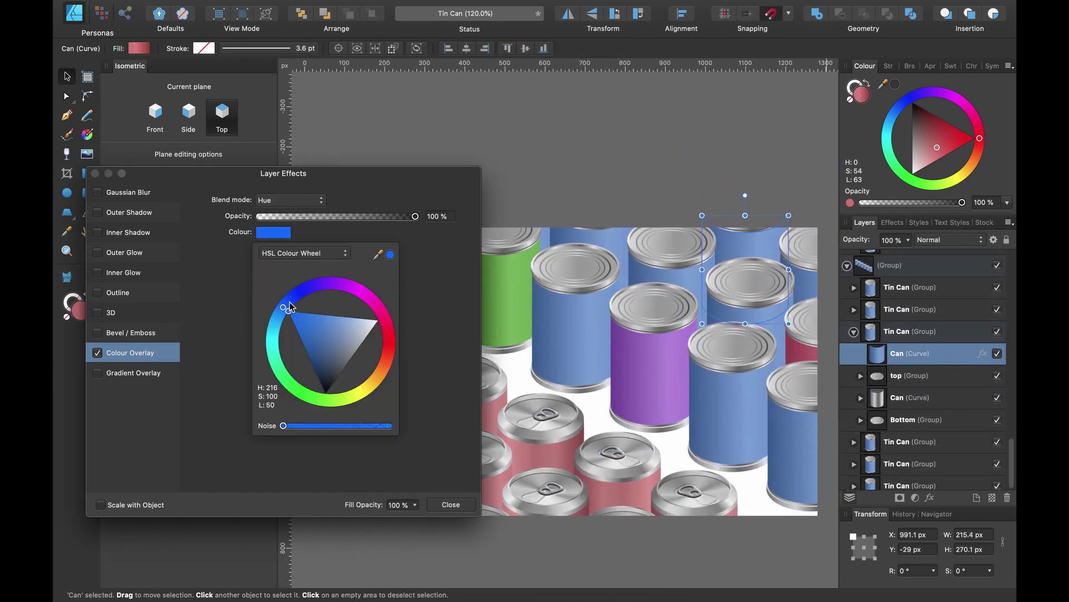
left_click_drag(290, 362, 312, 392)
- Add a teal Colour Overlay effect to the label curve of a soda can in the row nearest the tin cans
scroll(626, 379, "down", 2)
left_click(626, 379)
left_click(923, 409)
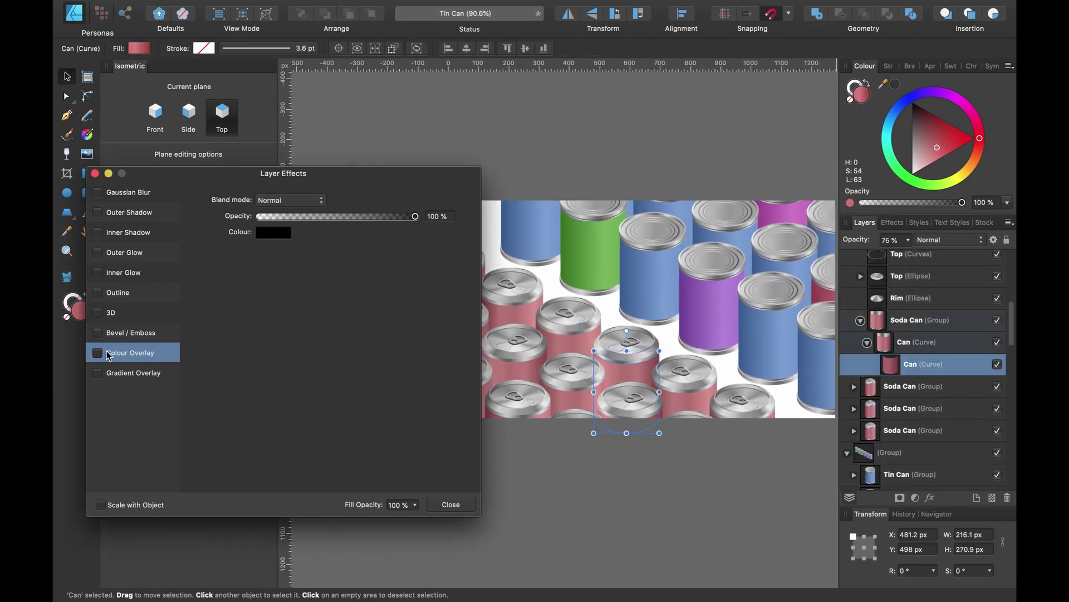
left_click(274, 232)
left_click_drag(365, 289, 238, 334)
- Add a magenta Colour Overlay with blend mode Hue to the label curve of a soda can in the second row
scroll(657, 312, "left", 2)
left_click(580, 384)
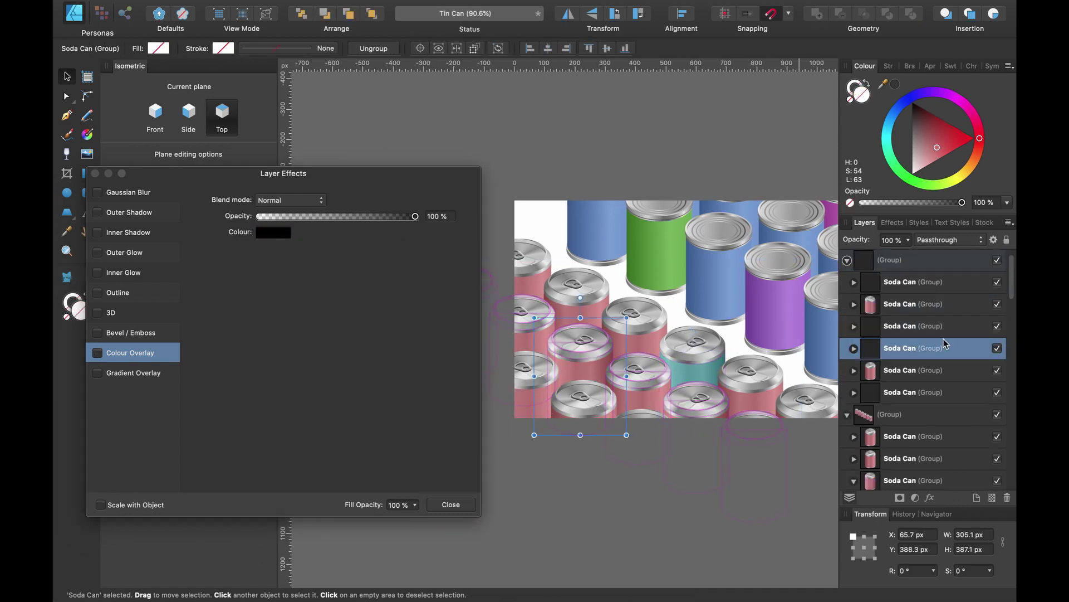
left_click(854, 344)
left_click(923, 397)
left_click(273, 231)
left_click_drag(356, 311, 334, 300)
left_click(290, 200)
left_click(295, 454)
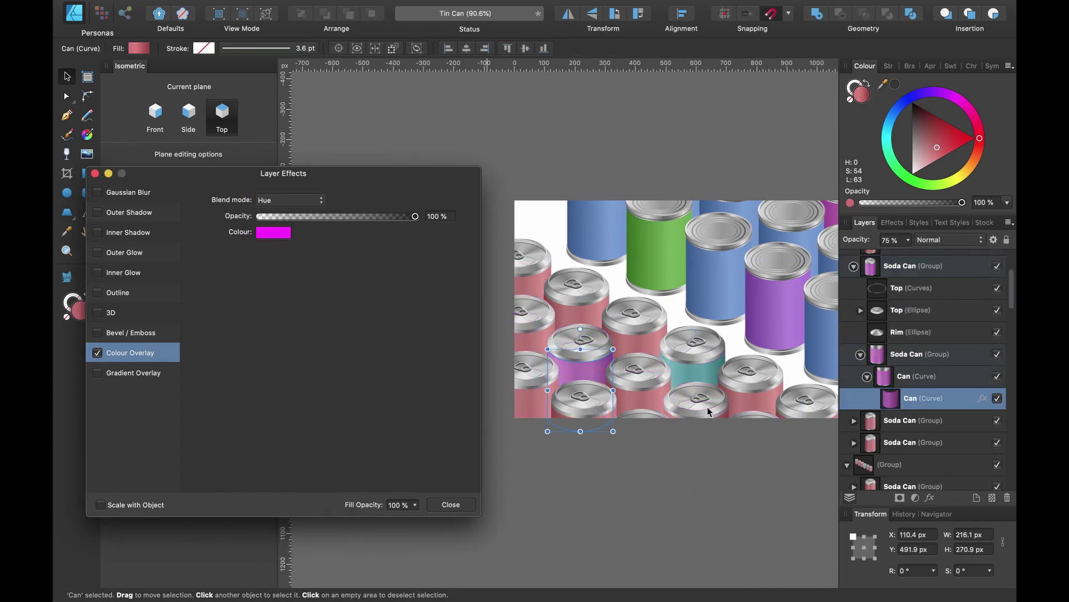
- Add a yellow Colour Overlay with blend mode Hue to the soda can at the artboard's left edge, and close the layer effects
left_click(531, 267)
left_click(274, 231)
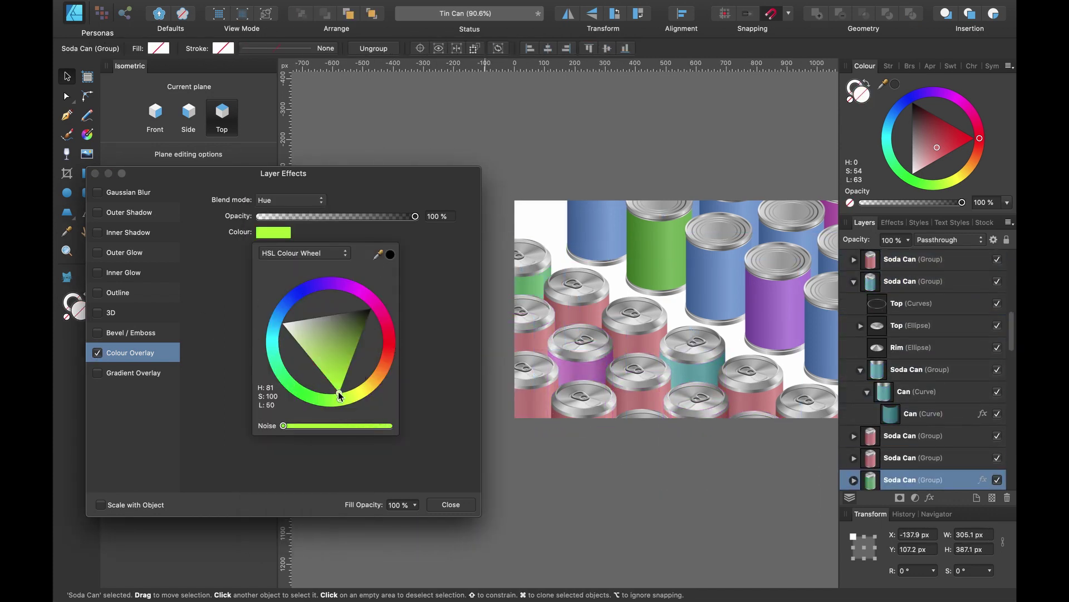
scroll(525, 348, "right", 3)
left_click(525, 349)
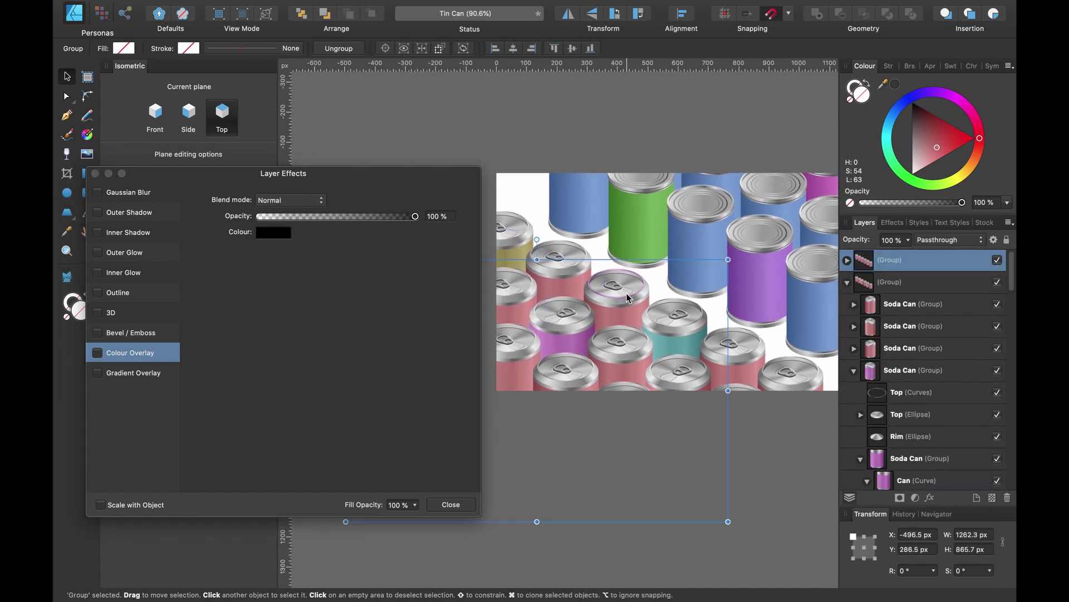
left_click(451, 504)
left_click(776, 444)
- Draw a background rectangle about 1341.5 by 761.2 px behind all cans and fill it beige, hue 29, saturation 22, lightness 73, noise 23%
scroll(777, 444, "right", 3)
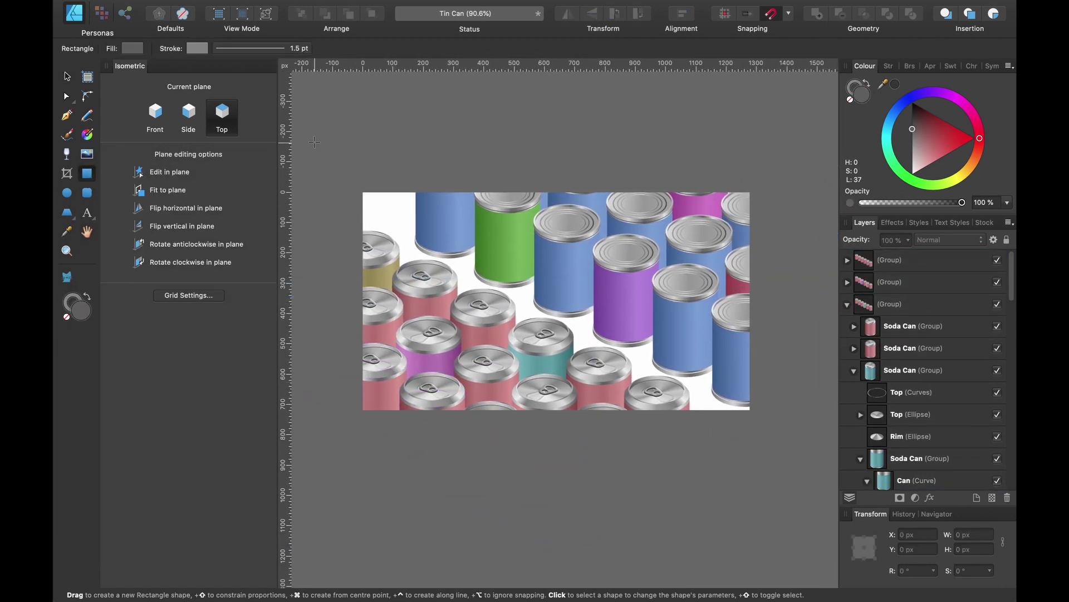
left_click_drag(359, 186, 764, 416)
left_click(974, 161)
left_click_drag(925, 146, 922, 143)
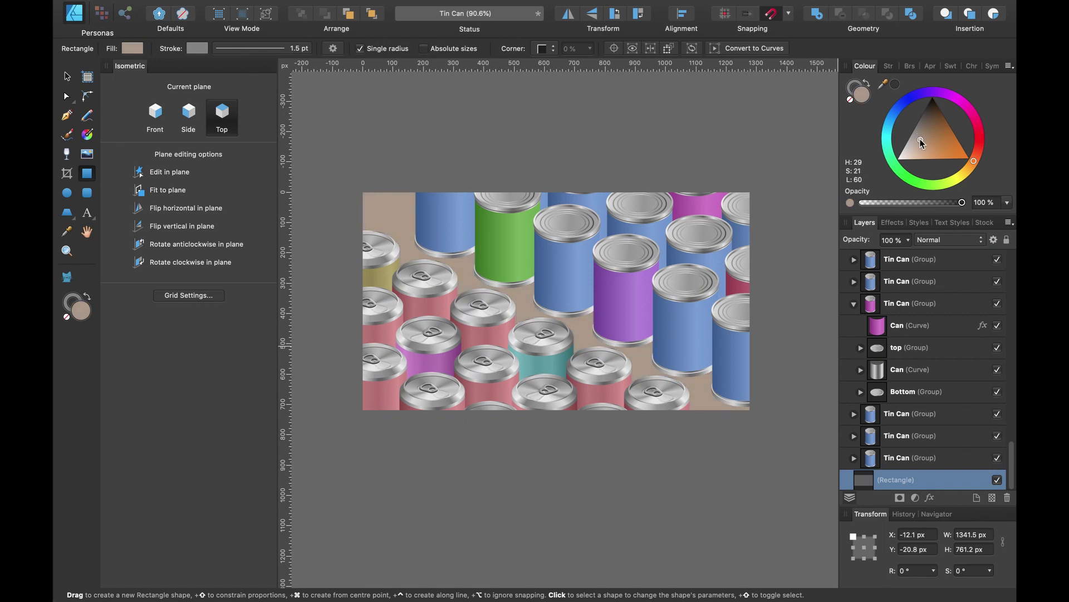
left_click(913, 146)
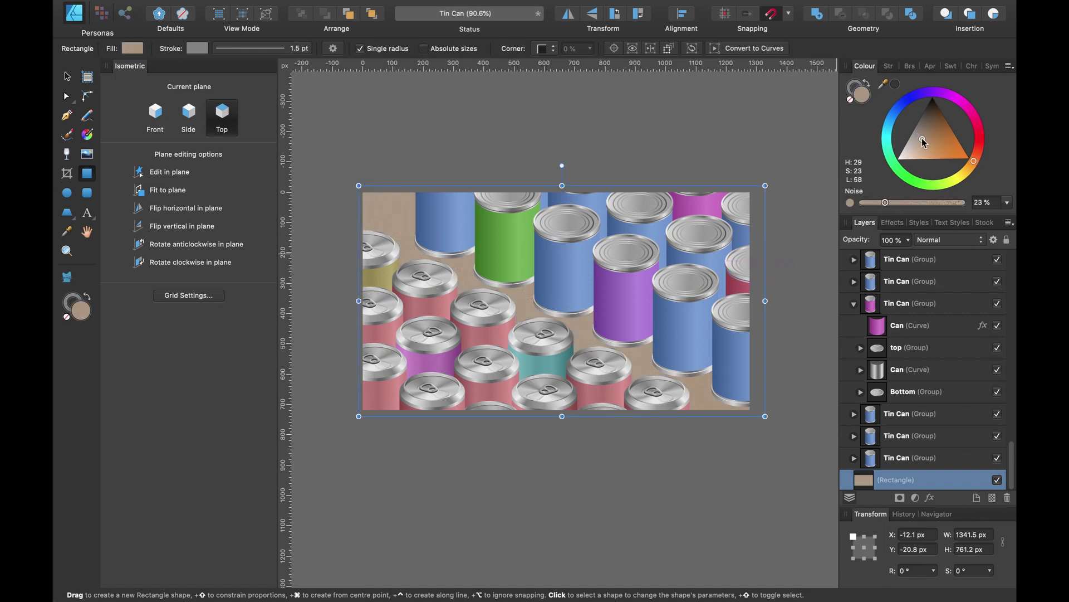
key("v")
left_click(788, 361)
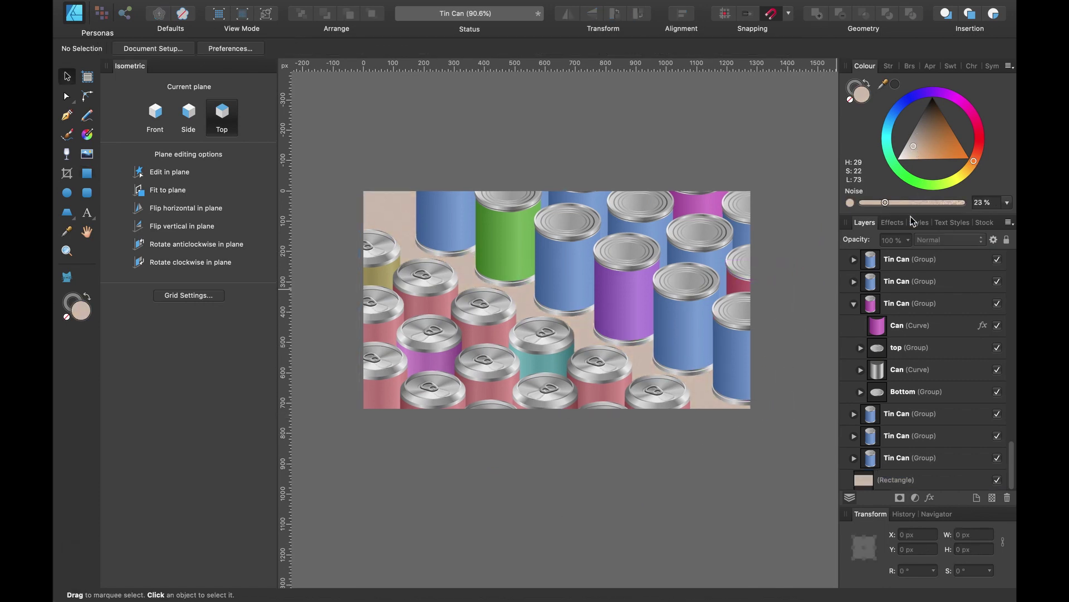
- Try other fill colours on the background rectangle, including vivid magenta with hue 308, saturation 100, lightness 50
left_click(919, 480)
left_click_drag(898, 108, 967, 99)
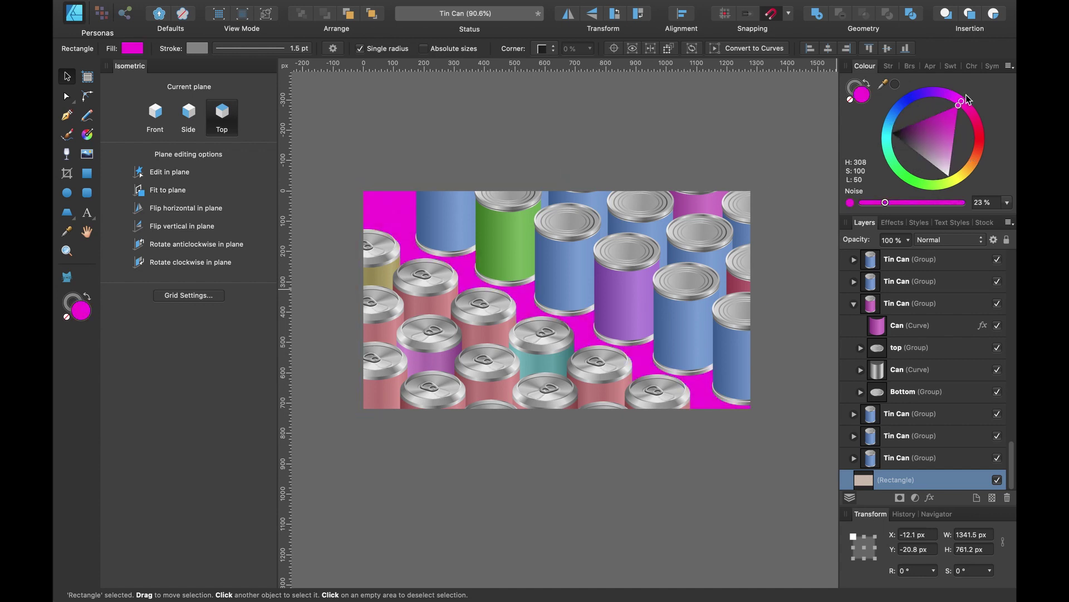
mouse_move(941, 143)
left_mouse_down()
mouse_move(927, 123)
mouse_move(951, 117)
mouse_move(970, 186)
left_mouse_up()
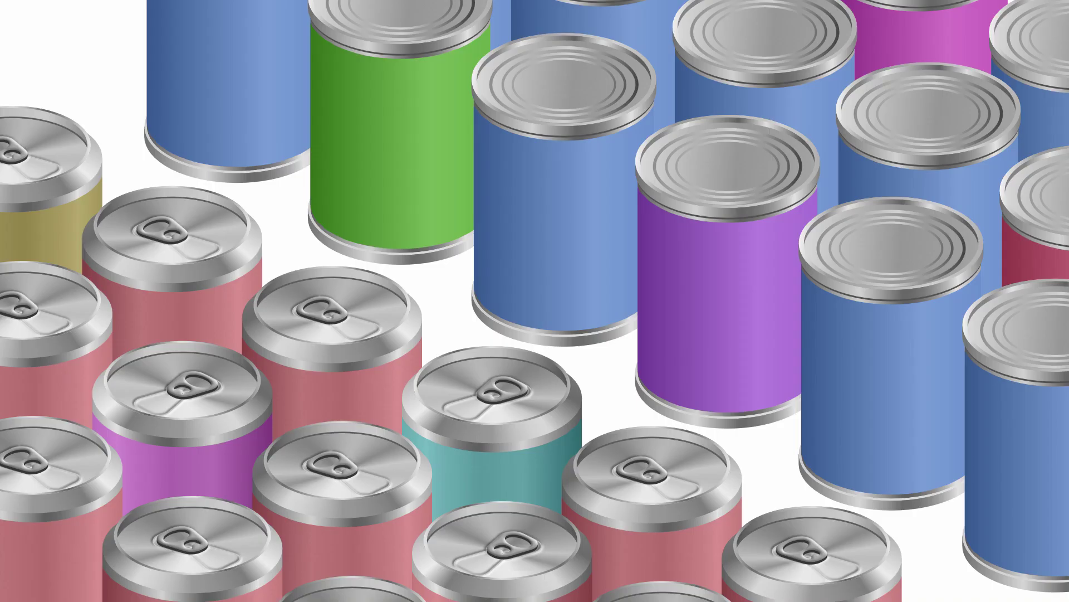